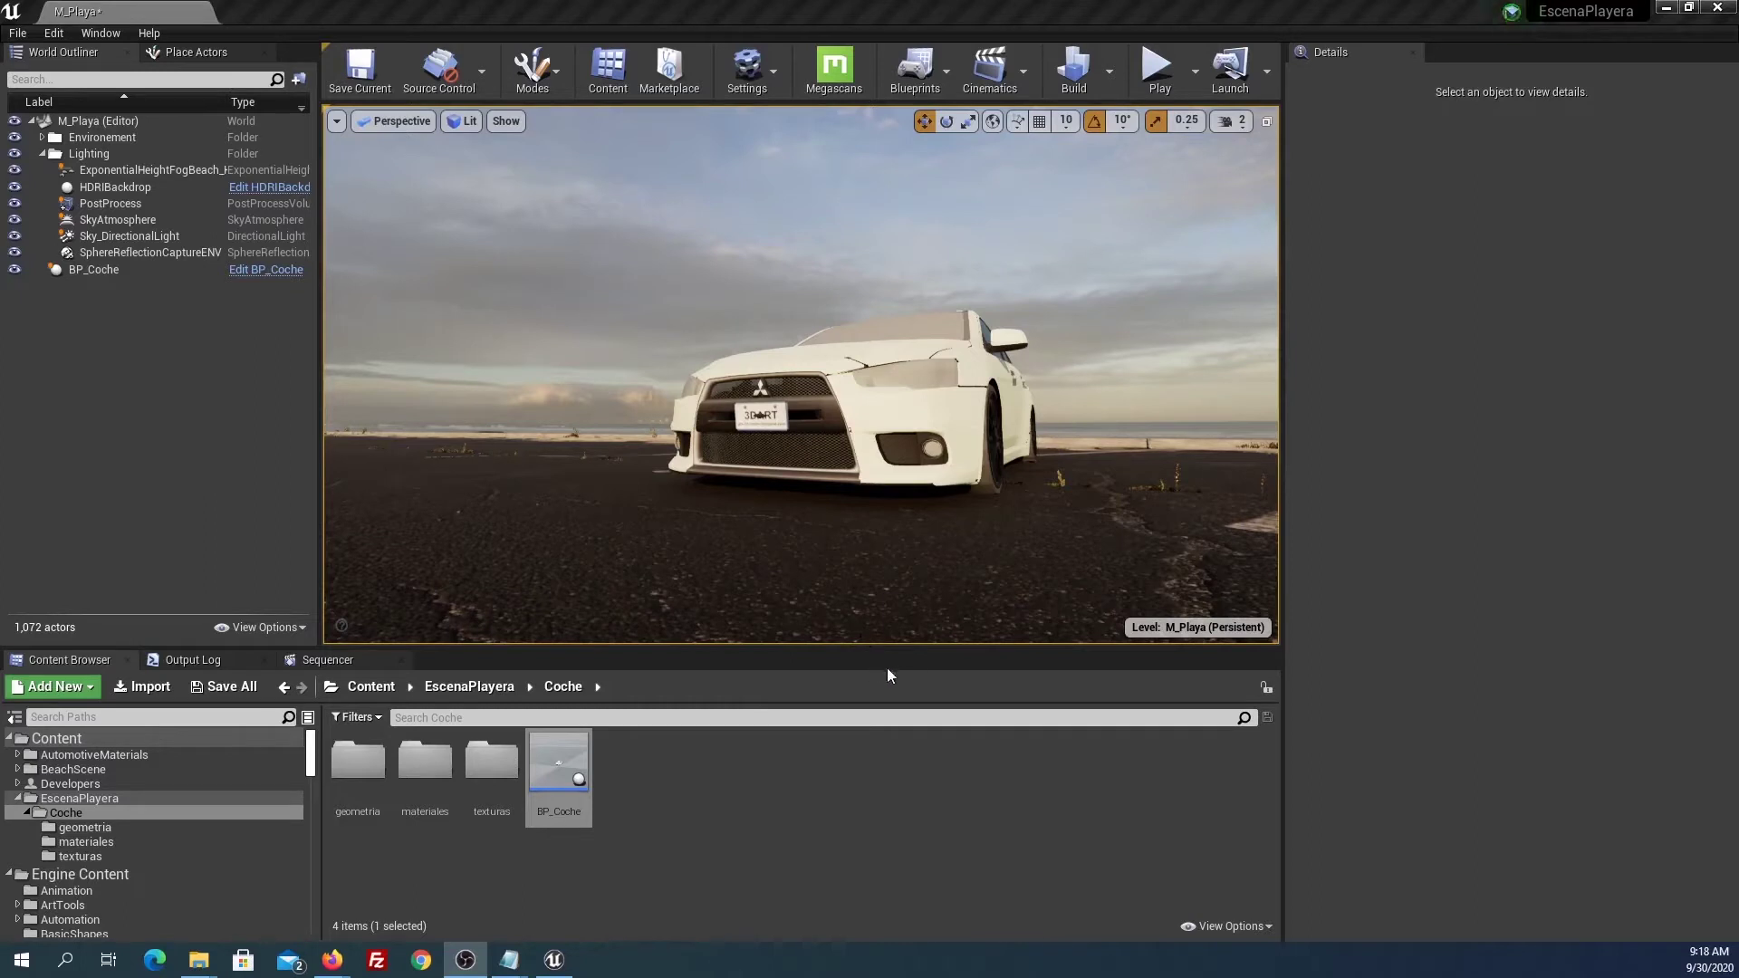
Frame the car's front wheel, then open the Tire material from the Coche/materiales folder.
{"action": "right_click_drag", "start_coordinate": [914, 511], "coordinate": [914, 510]}
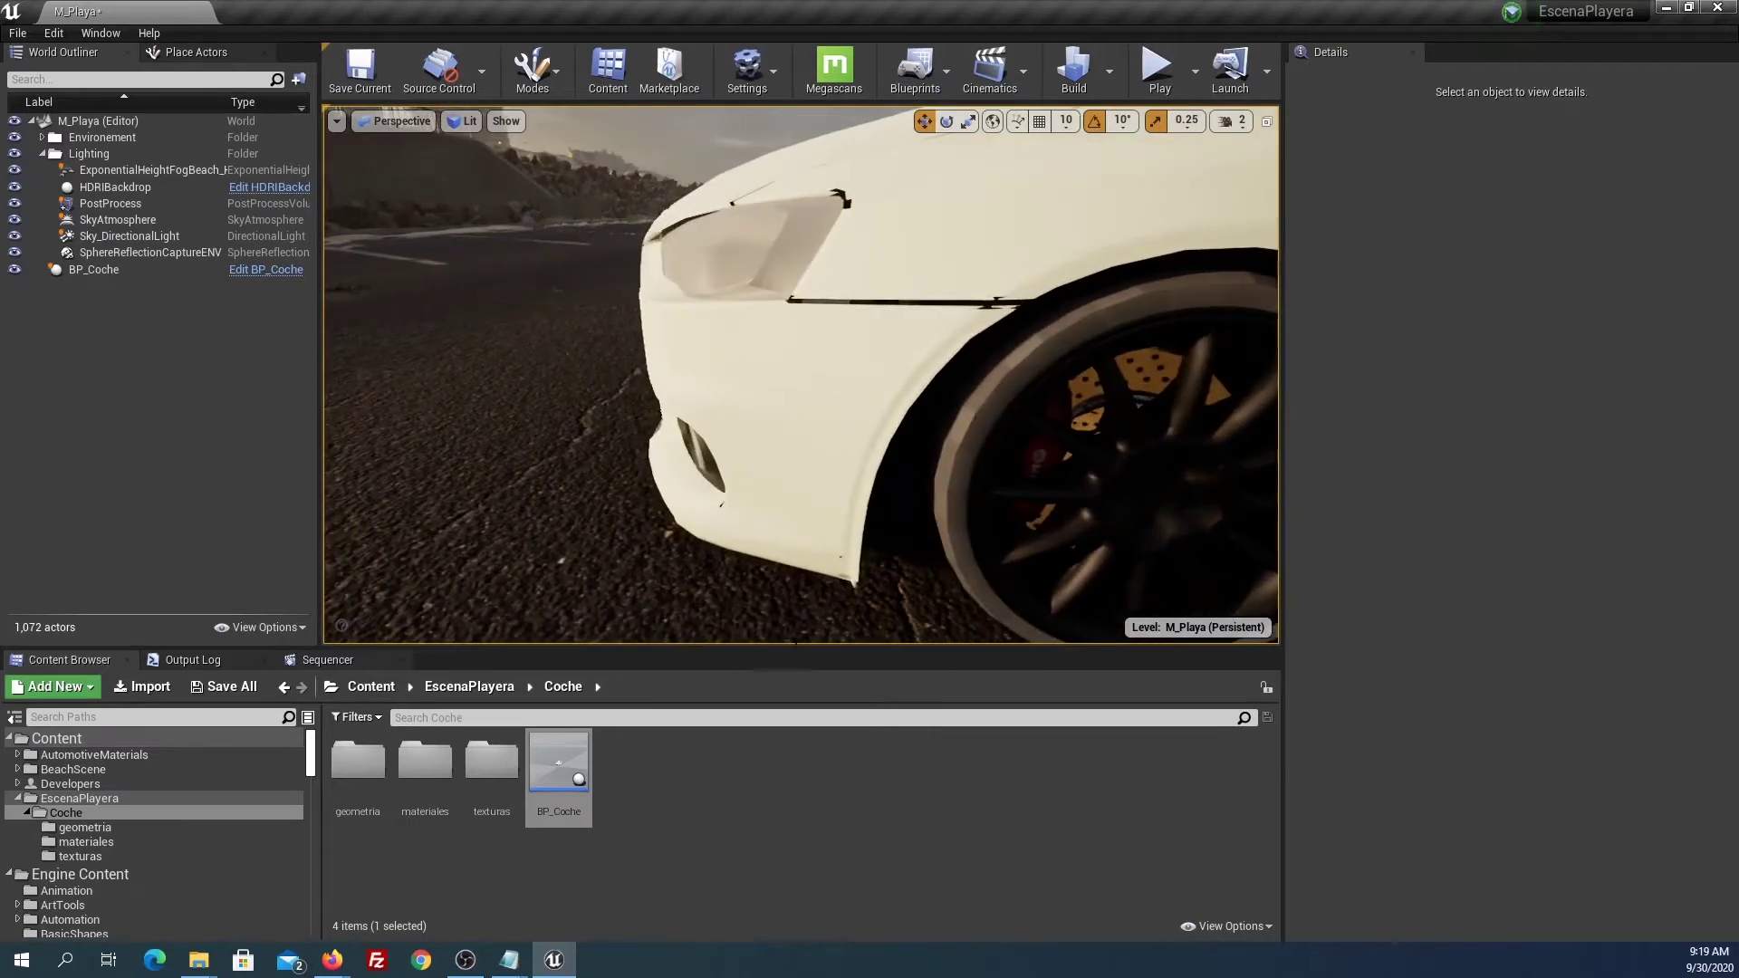
{"action": "double_click", "coordinate": [409, 775]}
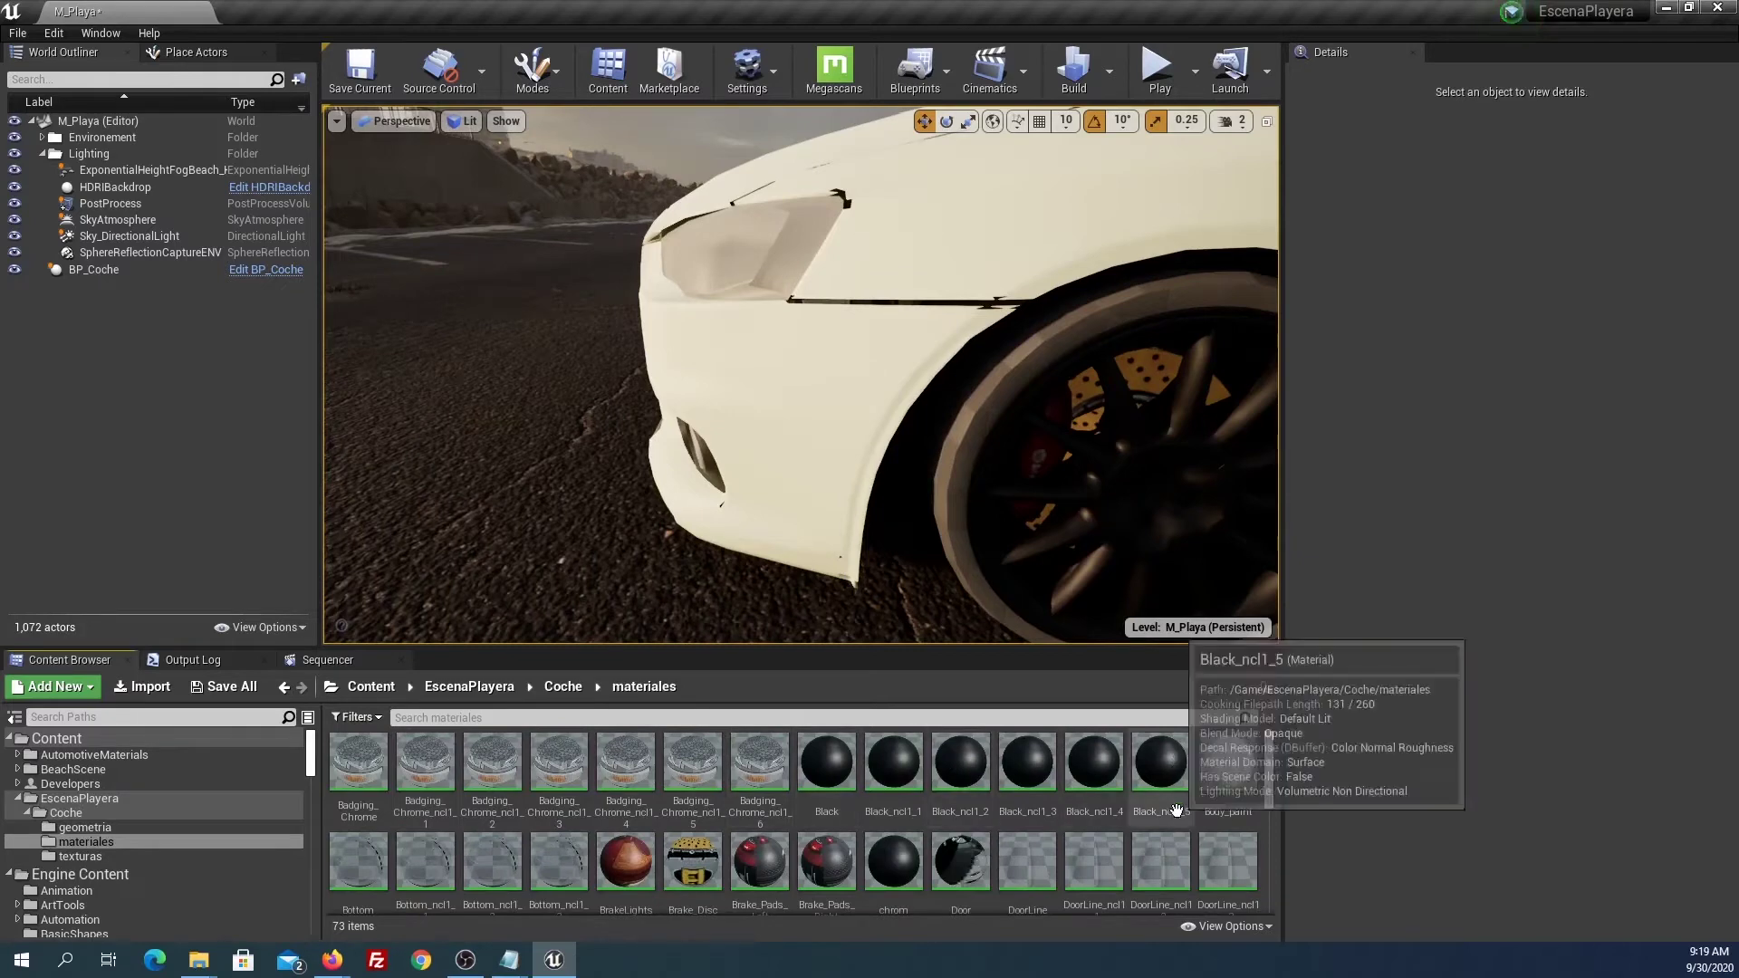
{"action": "scroll", "coordinate": [715, 822], "scroll_direction": "down", "scroll_amount": 2}
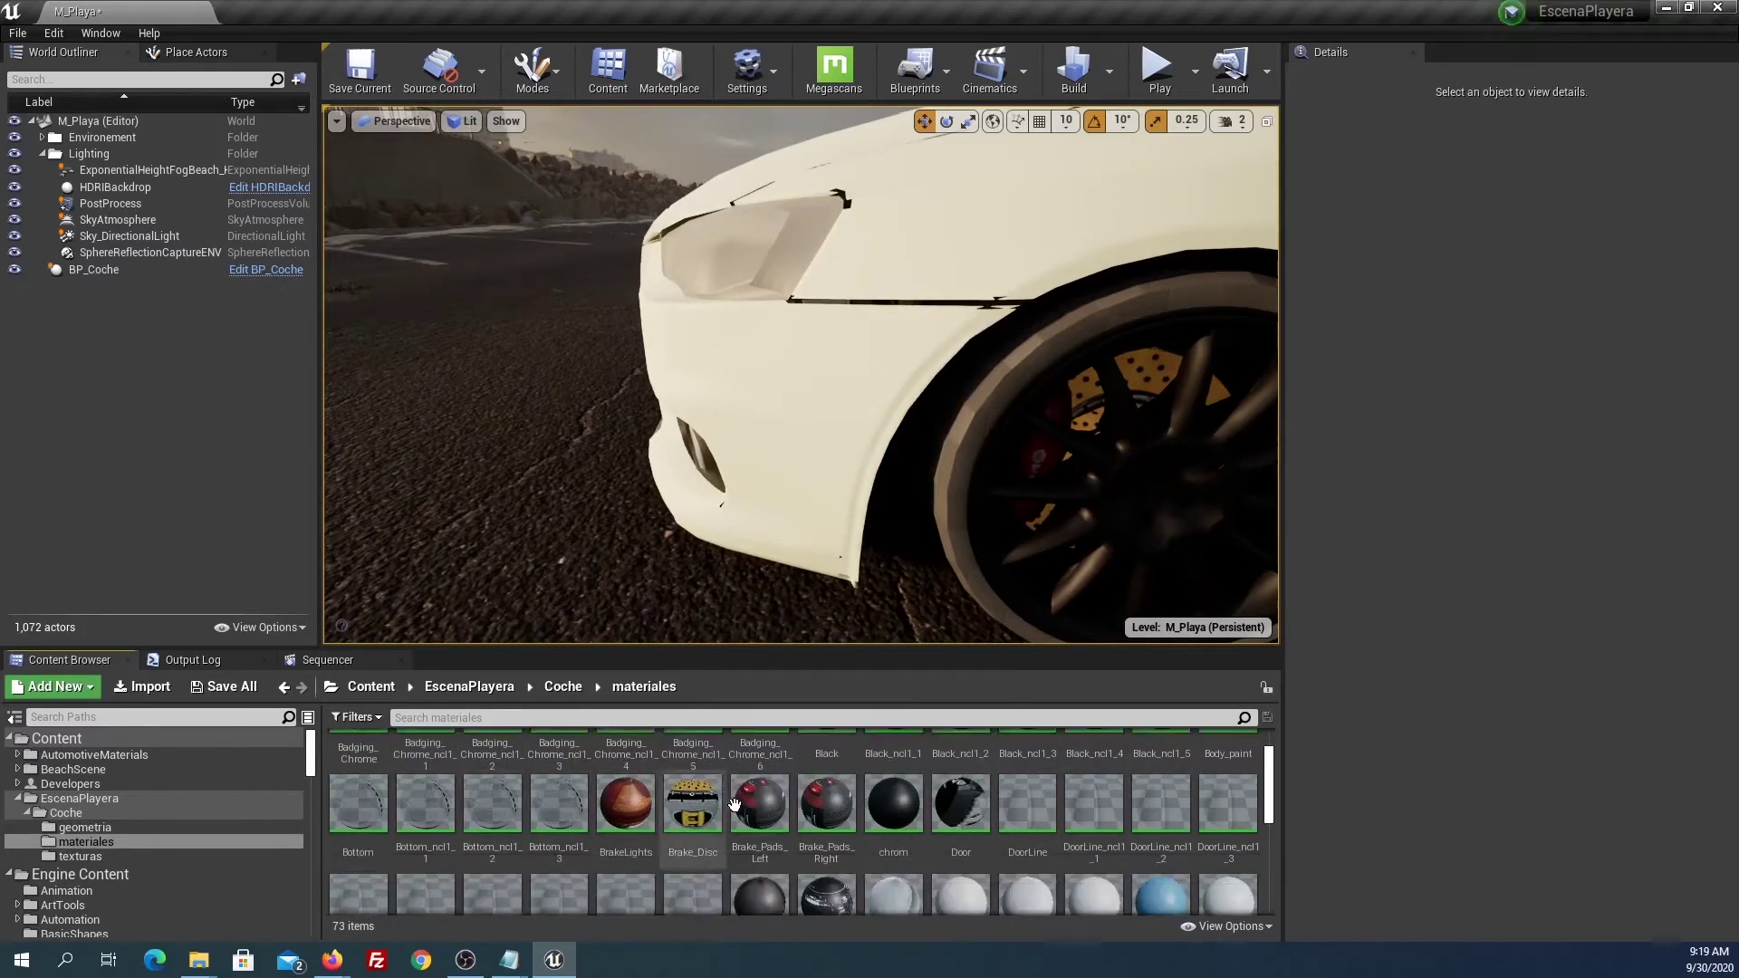
{"action": "scroll", "coordinate": [797, 806], "scroll_direction": "down", "scroll_amount": 2}
{"action": "scroll", "coordinate": [888, 792], "scroll_direction": "down", "scroll_amount": 2}
{"action": "scroll", "coordinate": [951, 796], "scroll_direction": "down", "scroll_amount": 2}
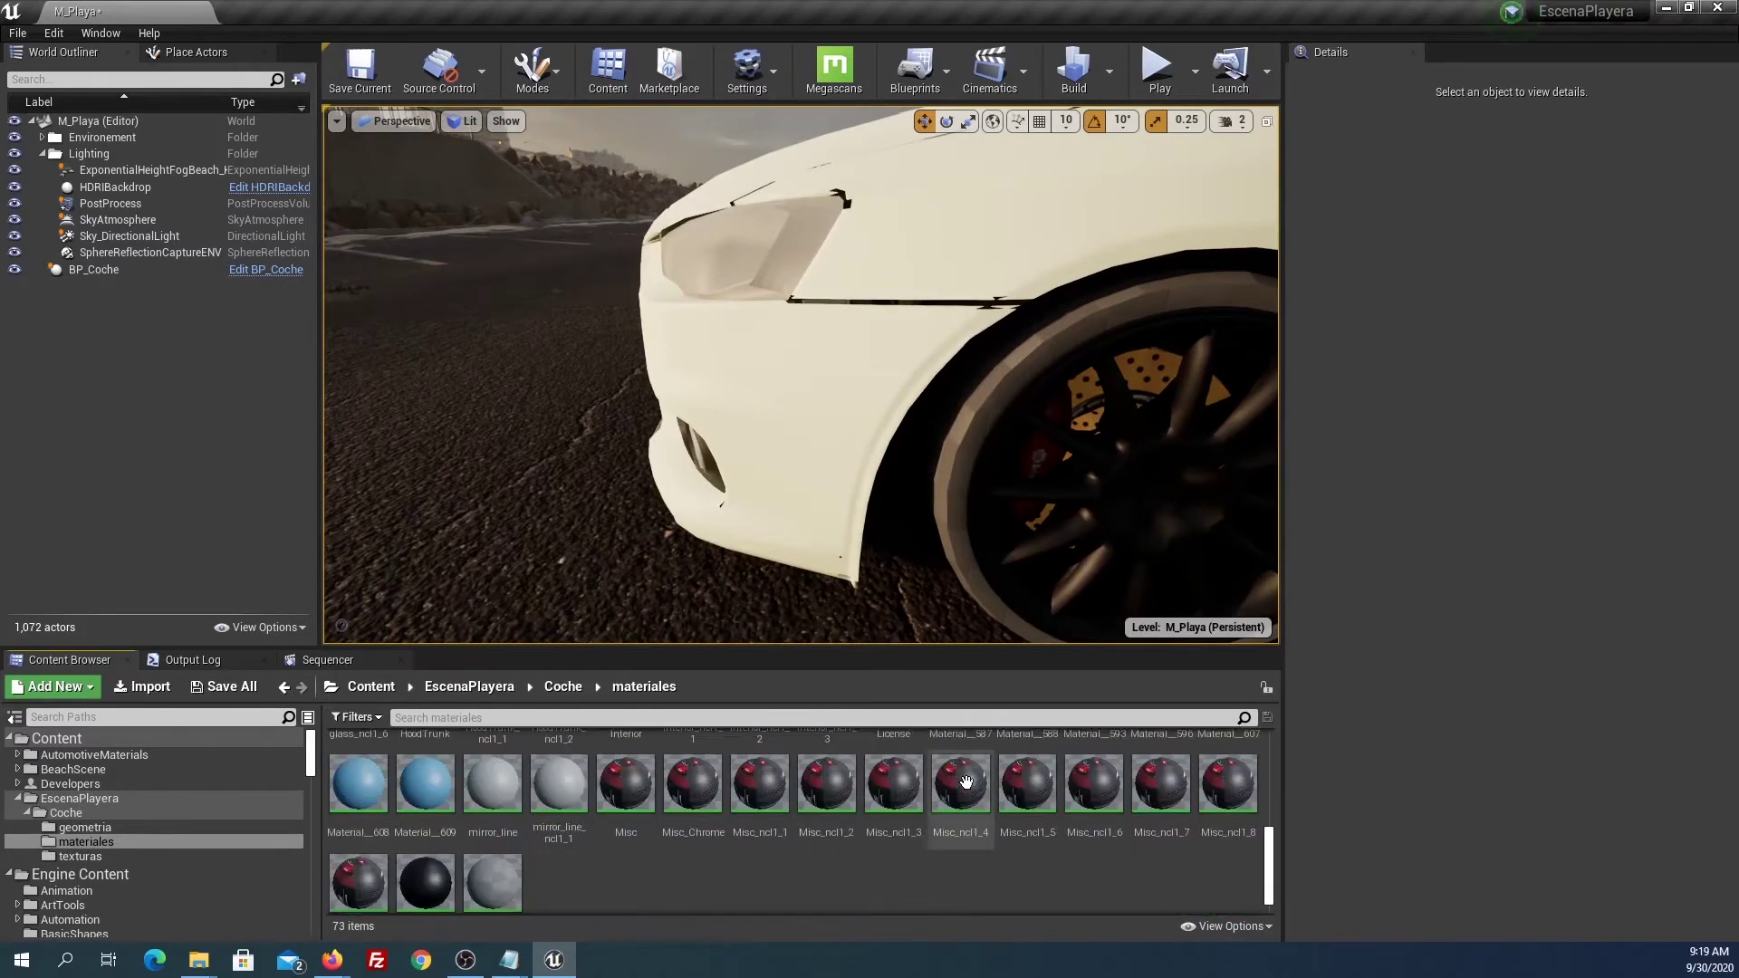
{"action": "scroll", "coordinate": [815, 860], "scroll_direction": "down", "scroll_amount": 1}
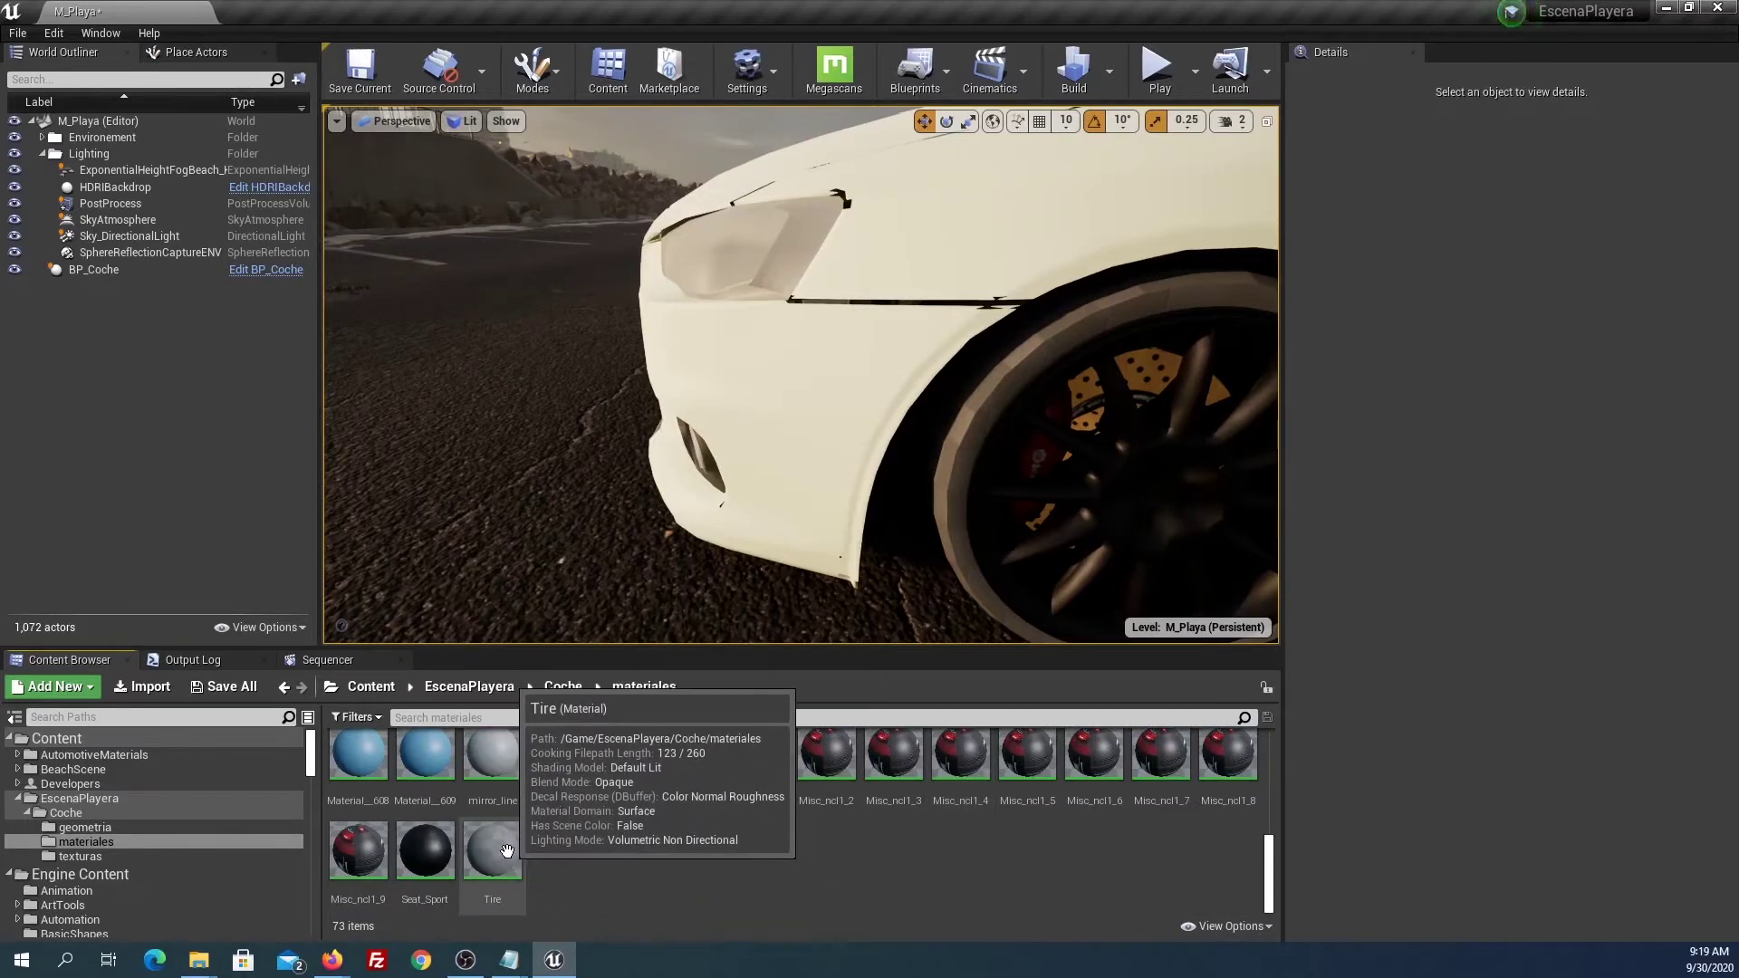
{"action": "double_click", "coordinate": [508, 851]}
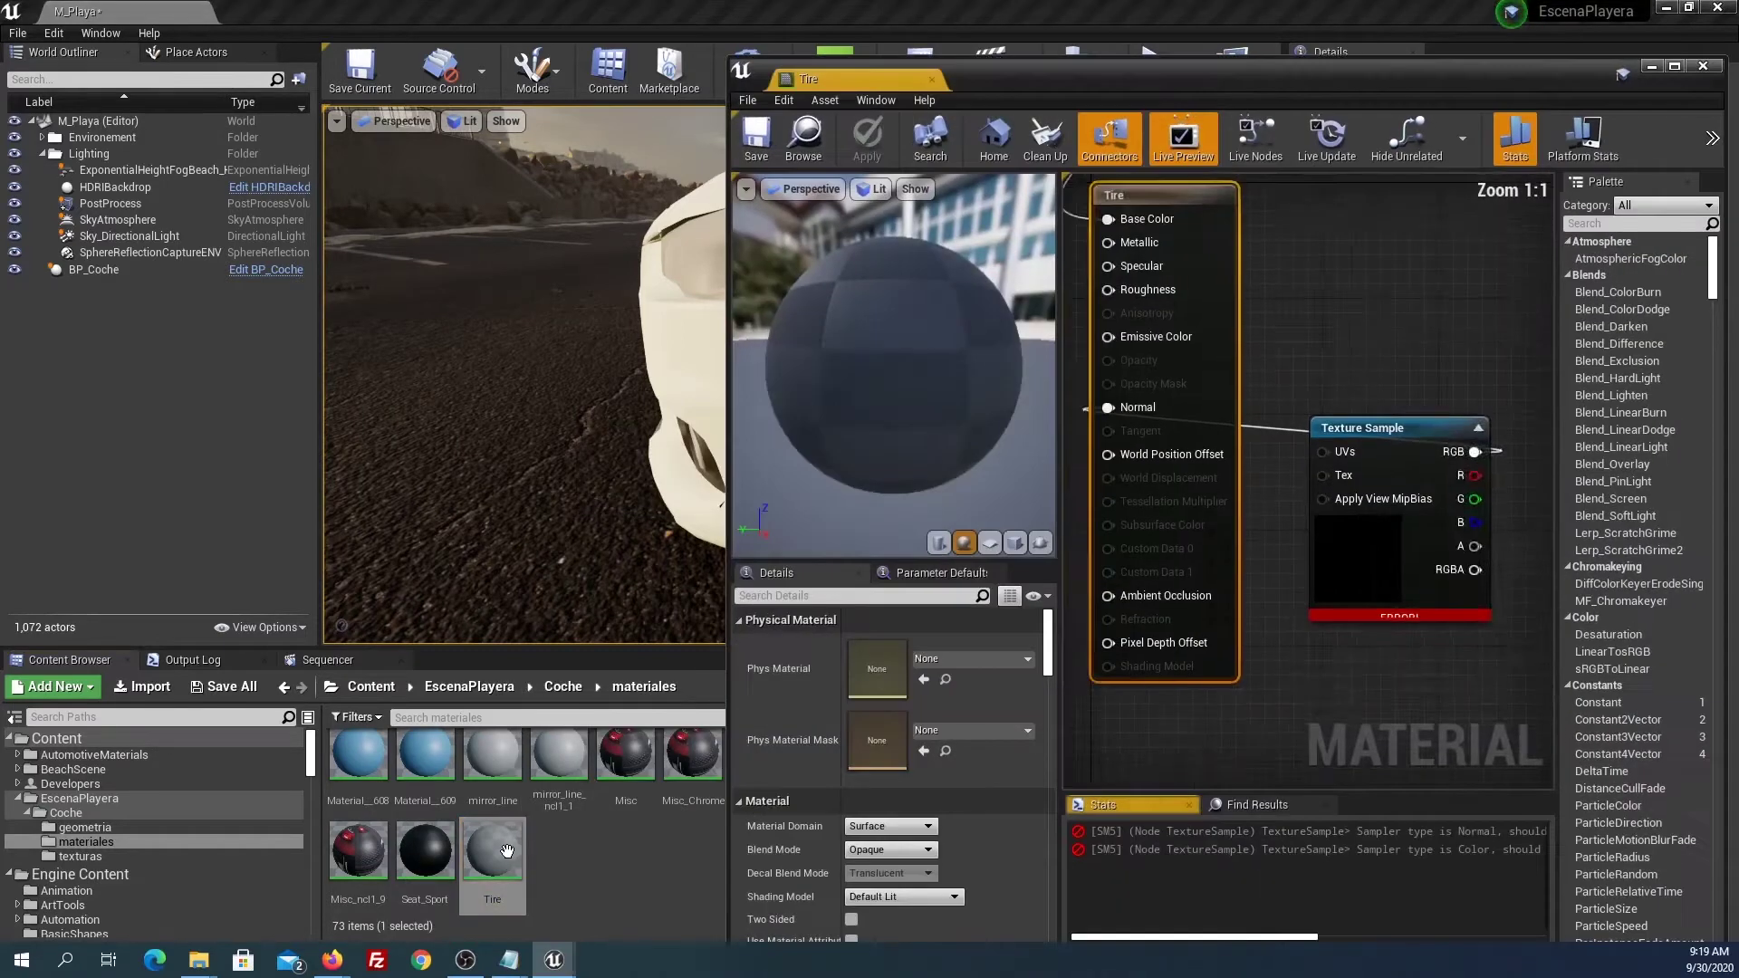
Move the material editor window left, widen it and zoom out the graph.
{"action": "left_click_drag", "start_coordinate": [1259, 81], "coordinate": [873, 74]}
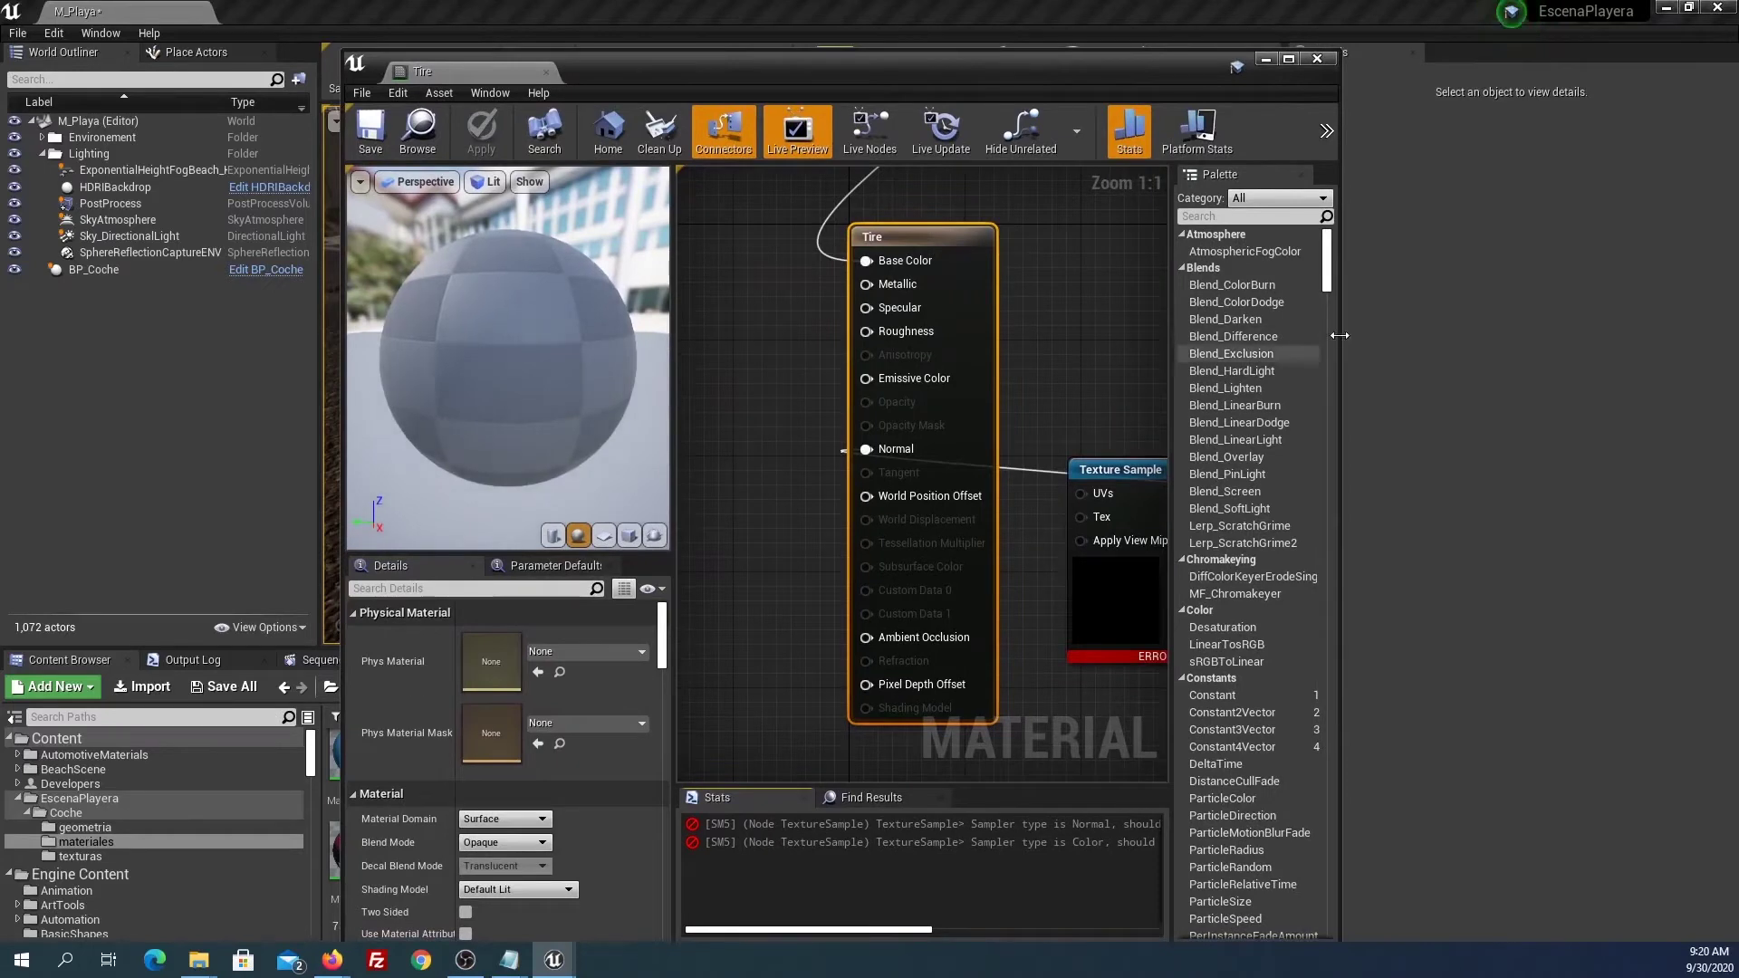
{"action": "left_click_drag", "start_coordinate": [1344, 335], "coordinate": [1686, 363]}
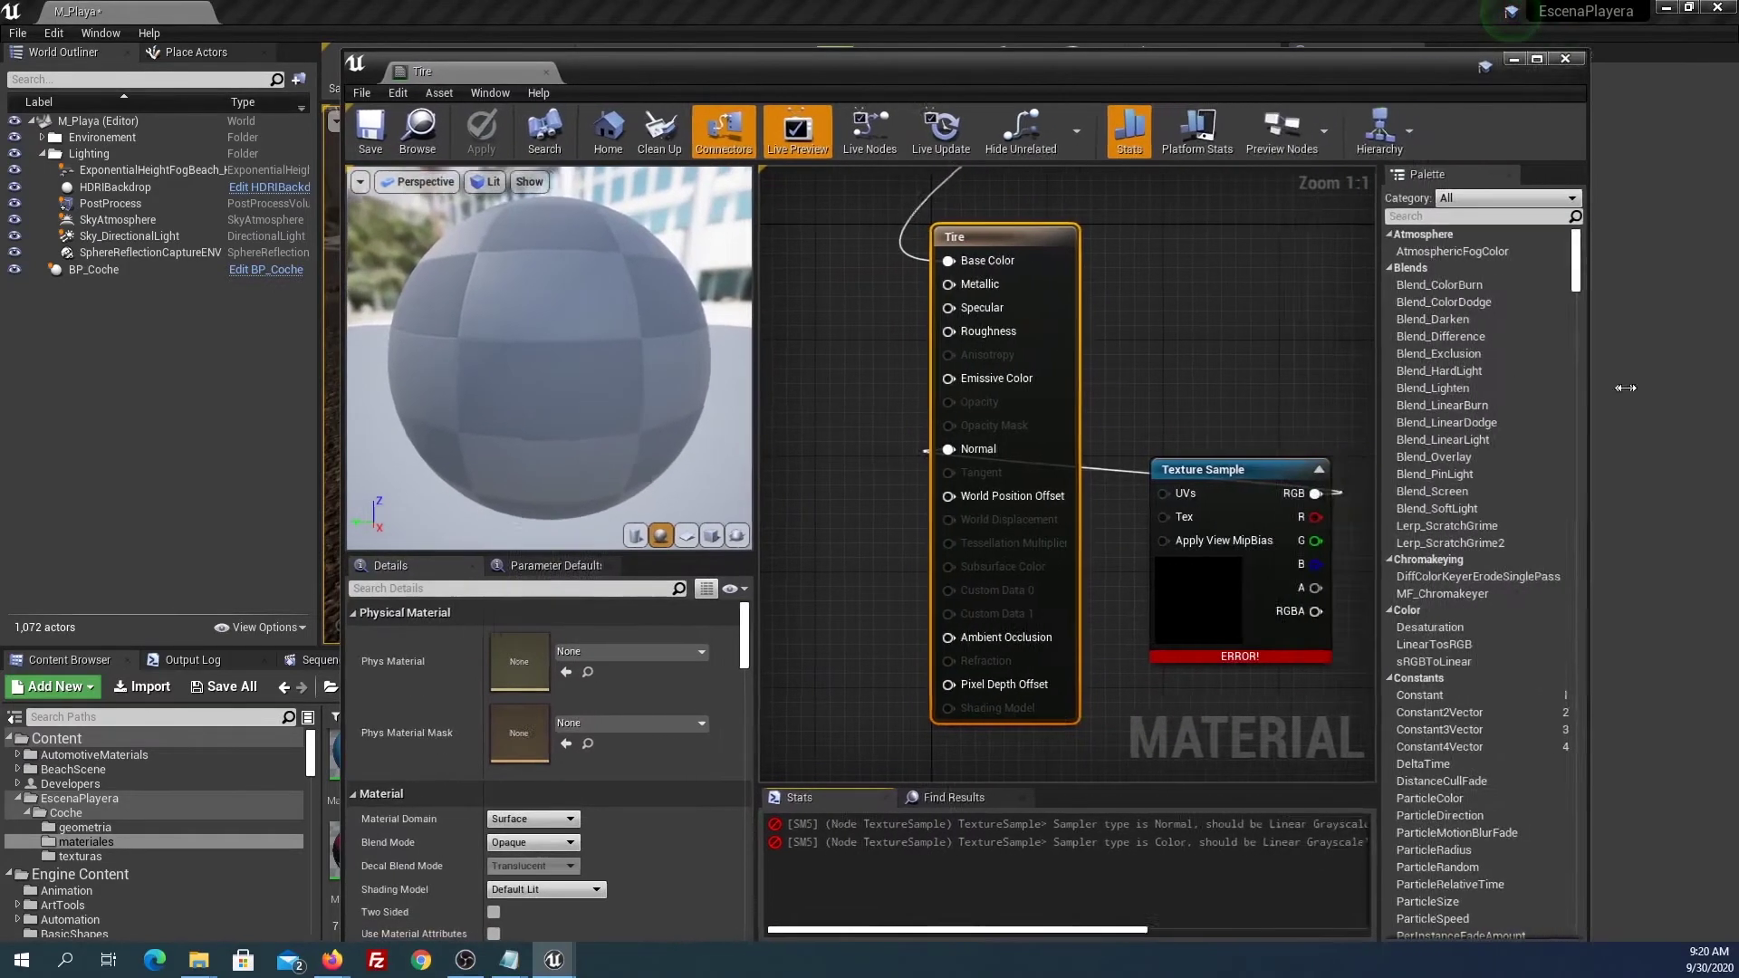
{"action": "scroll", "coordinate": [1231, 442], "scroll_direction": "down", "scroll_amount": 2}
{"action": "scroll", "coordinate": [1232, 442], "scroll_direction": "down", "scroll_amount": 3}
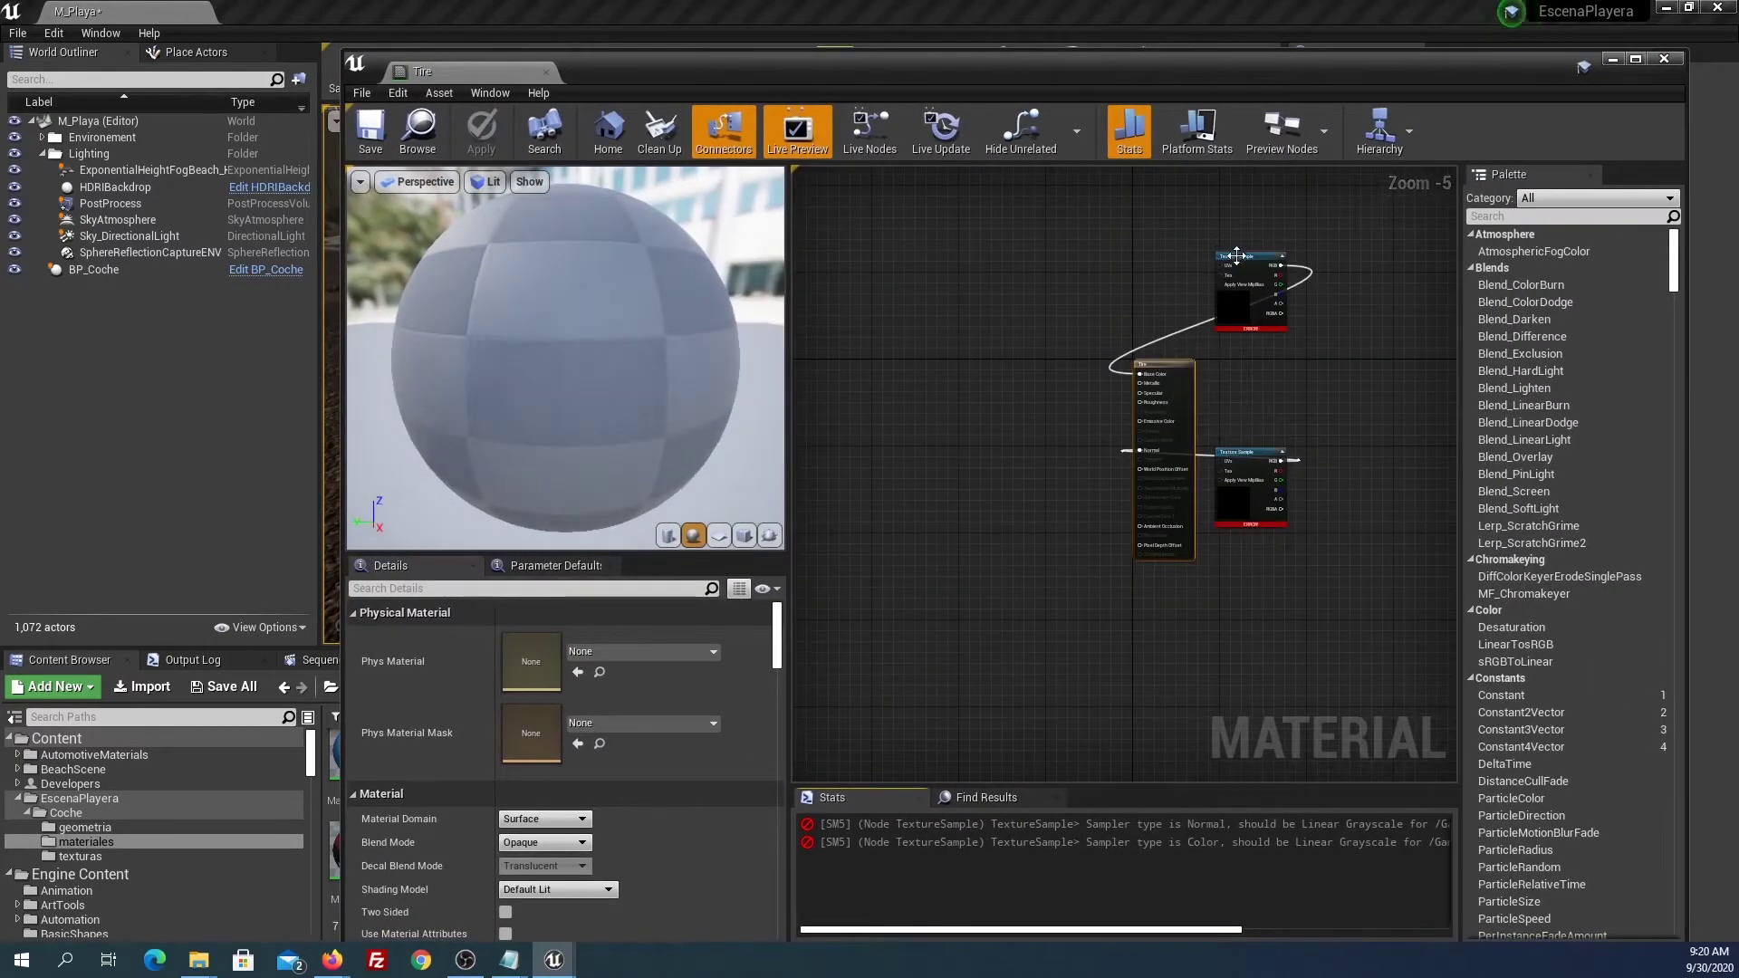
Stack the TIRE1 and TIRE_BUMP texture samples to the left of the Tire node.
{"action": "left_click_drag", "start_coordinate": [1236, 252], "coordinate": [1007, 374]}
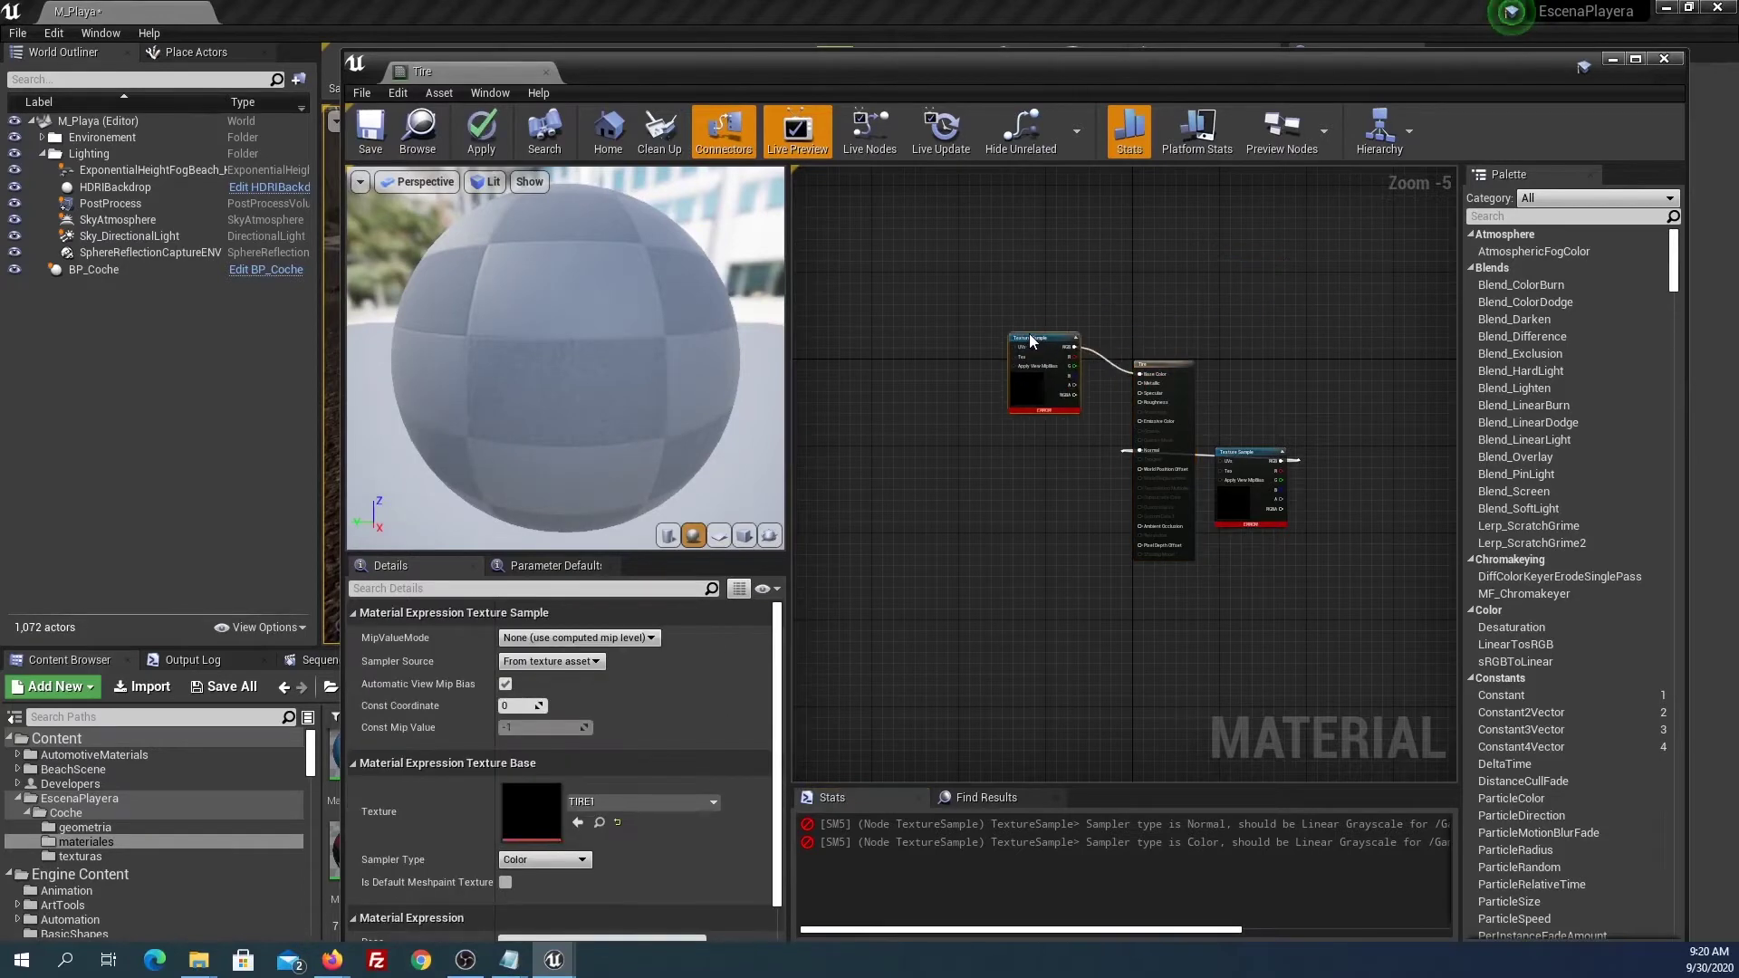
{"action": "scroll", "coordinate": [1007, 373], "scroll_direction": "up", "scroll_amount": 3}
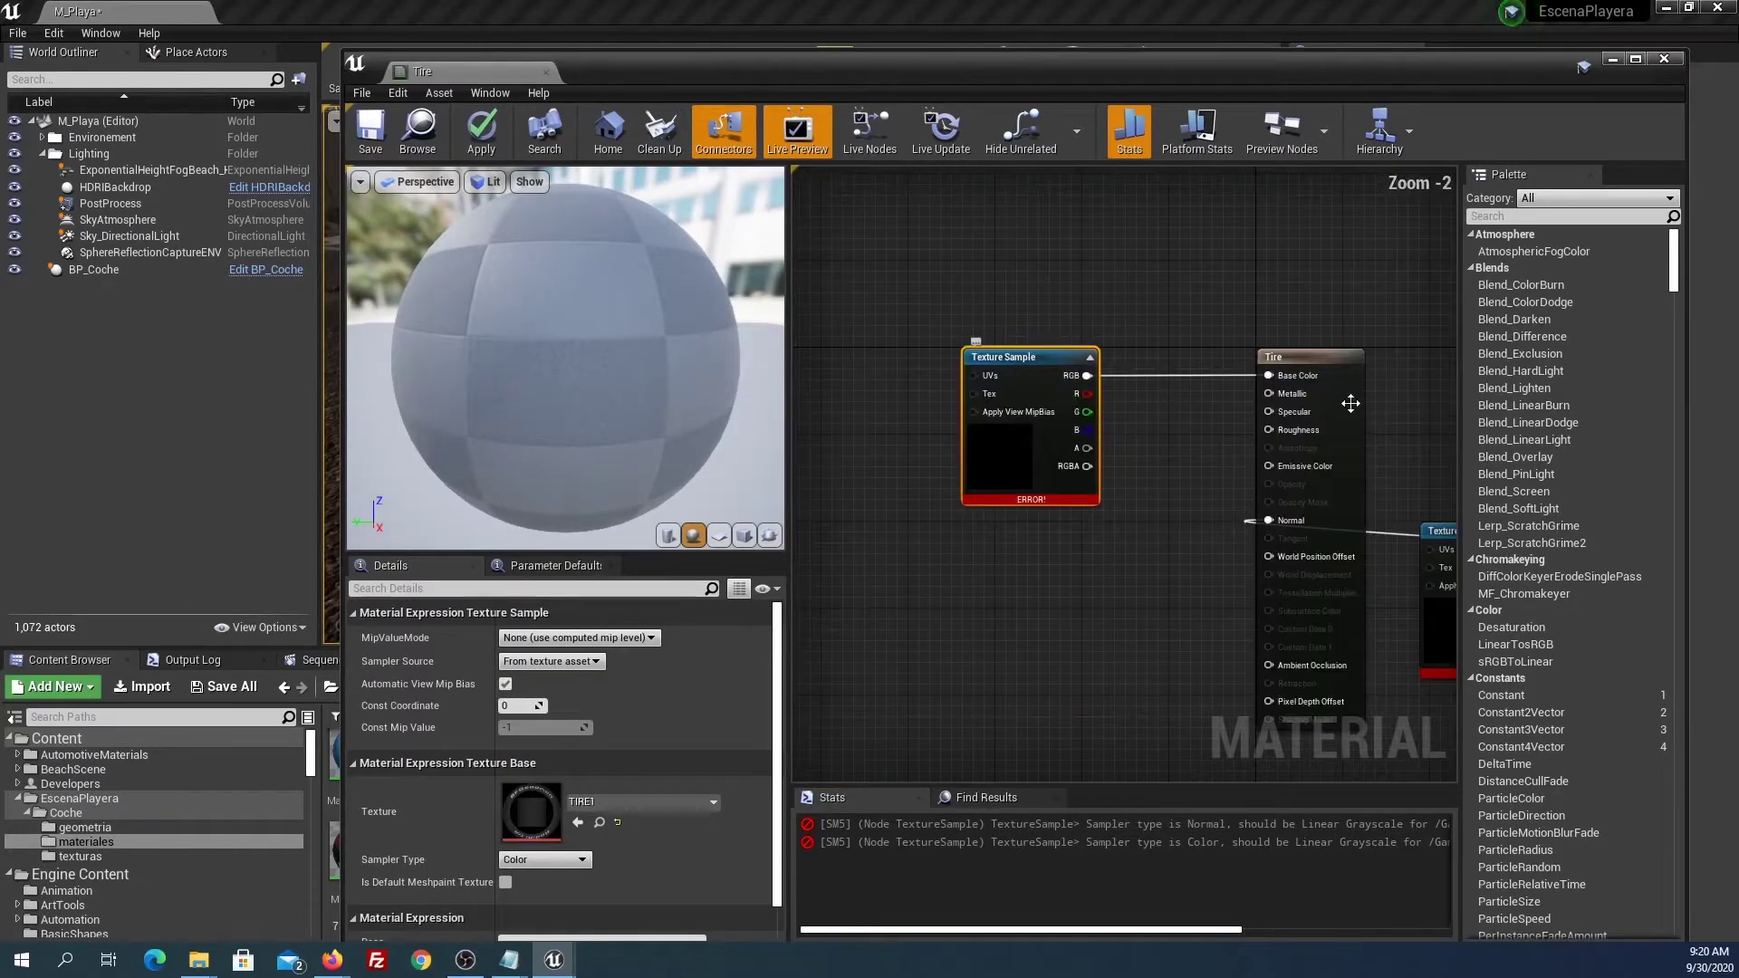
{"action": "left_click_drag", "start_coordinate": [1437, 529], "coordinate": [986, 550]}
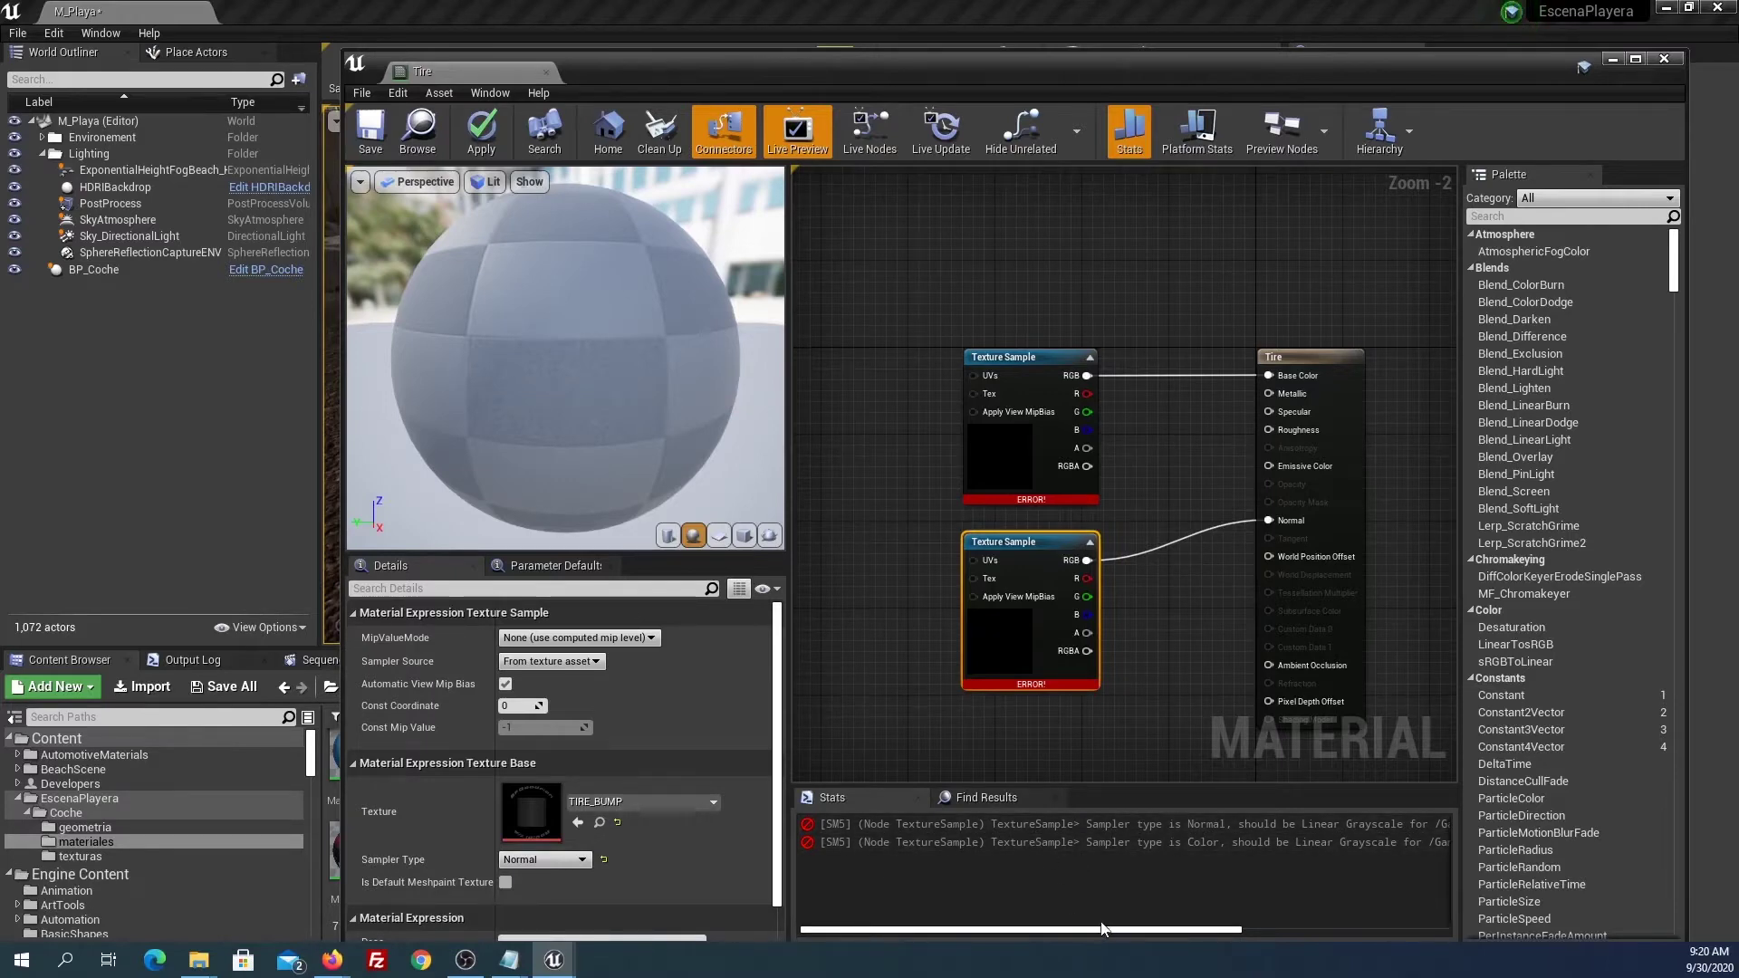
{"action": "left_click_drag", "start_coordinate": [1103, 931], "coordinate": [1190, 936]}
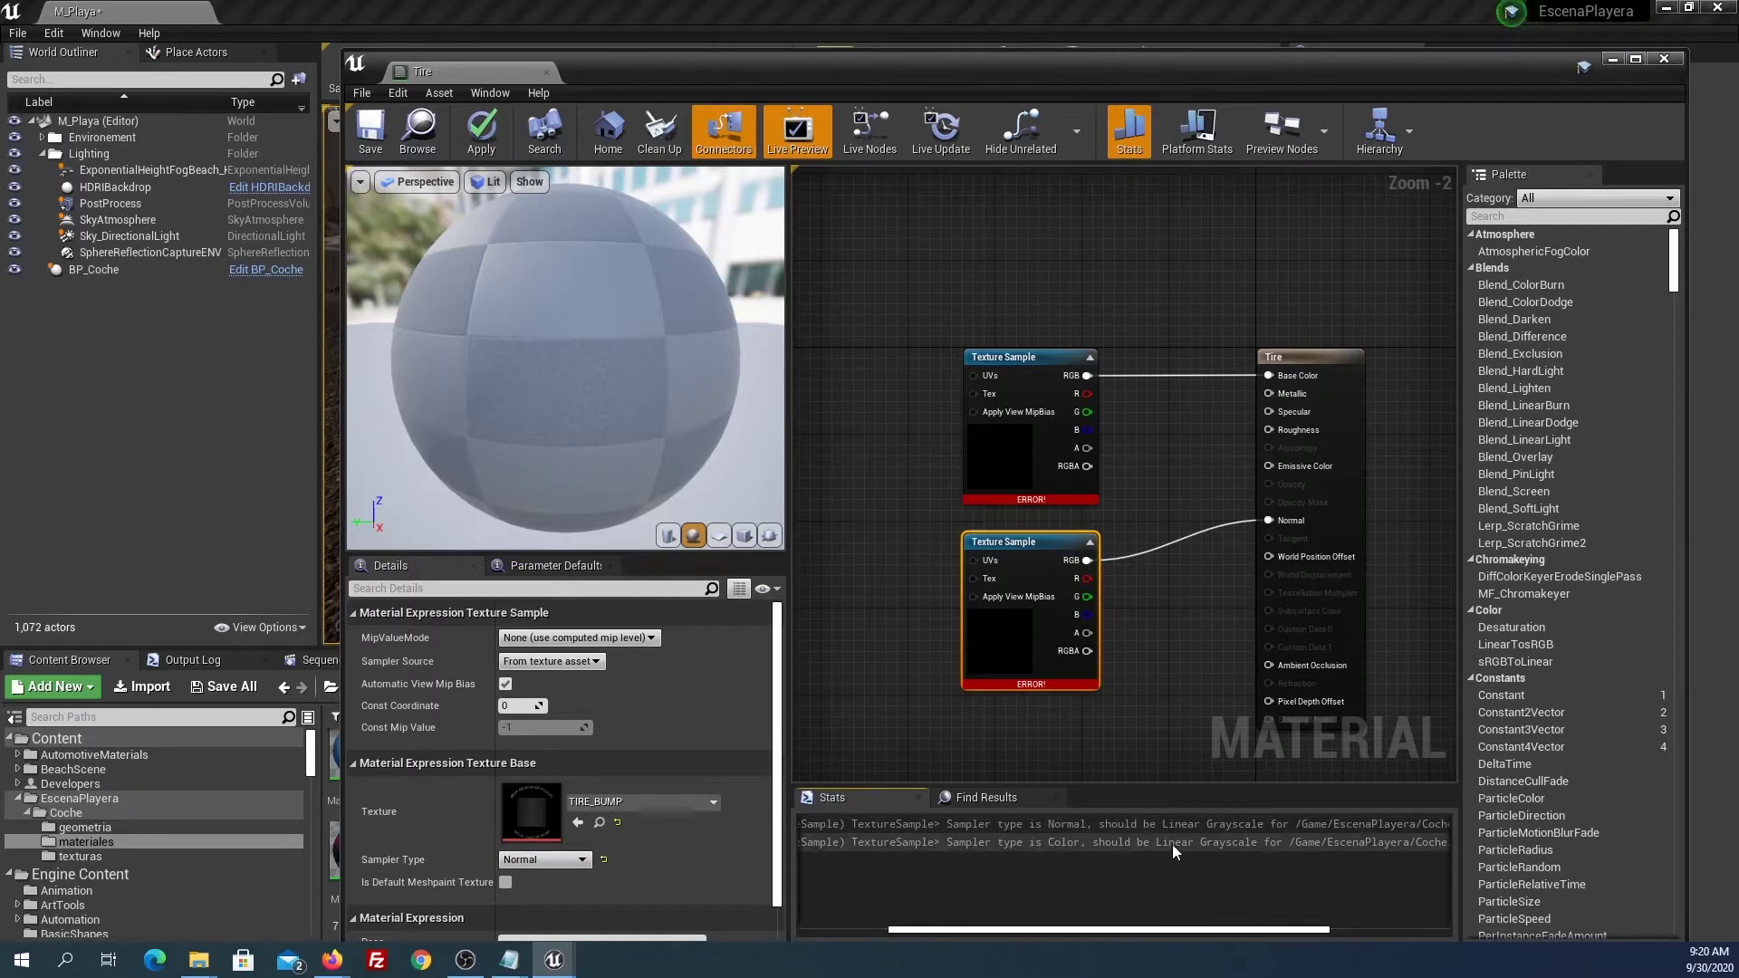
{"action": "left_click_drag", "start_coordinate": [1210, 935], "coordinate": [1251, 935]}
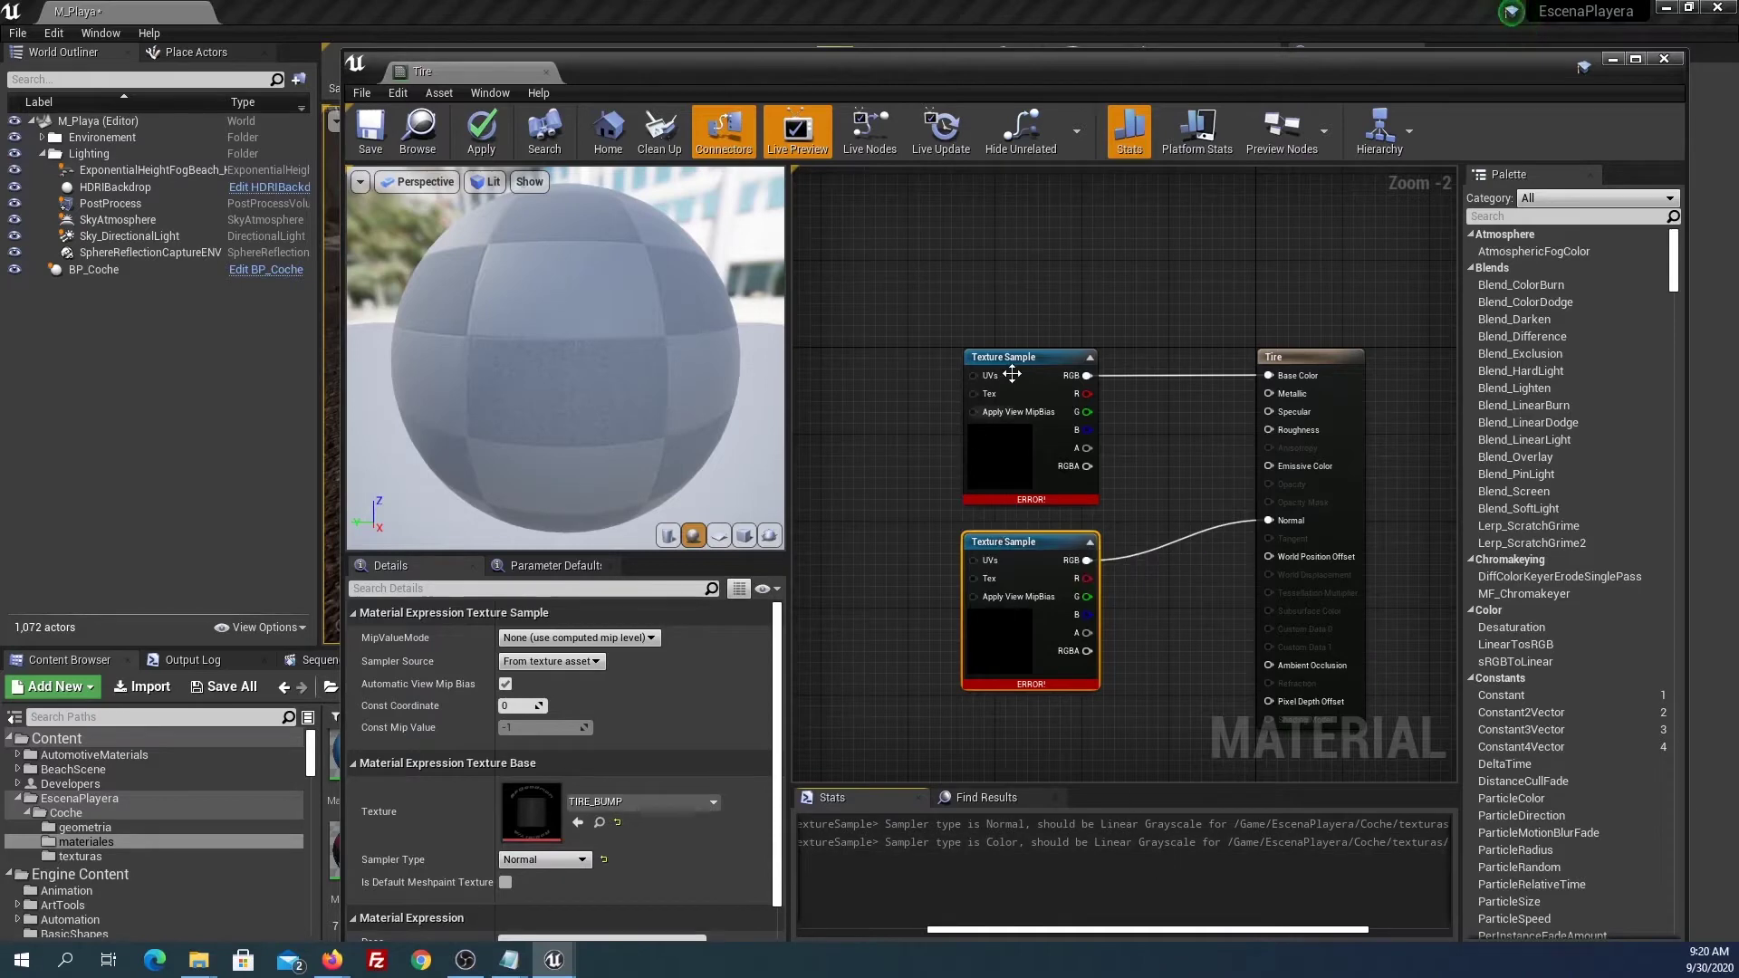
Set the Sampler Type of both TIRE1 and TIRE_BUMP samples to Linear Grayscale.
{"action": "left_click", "coordinate": [1011, 374]}
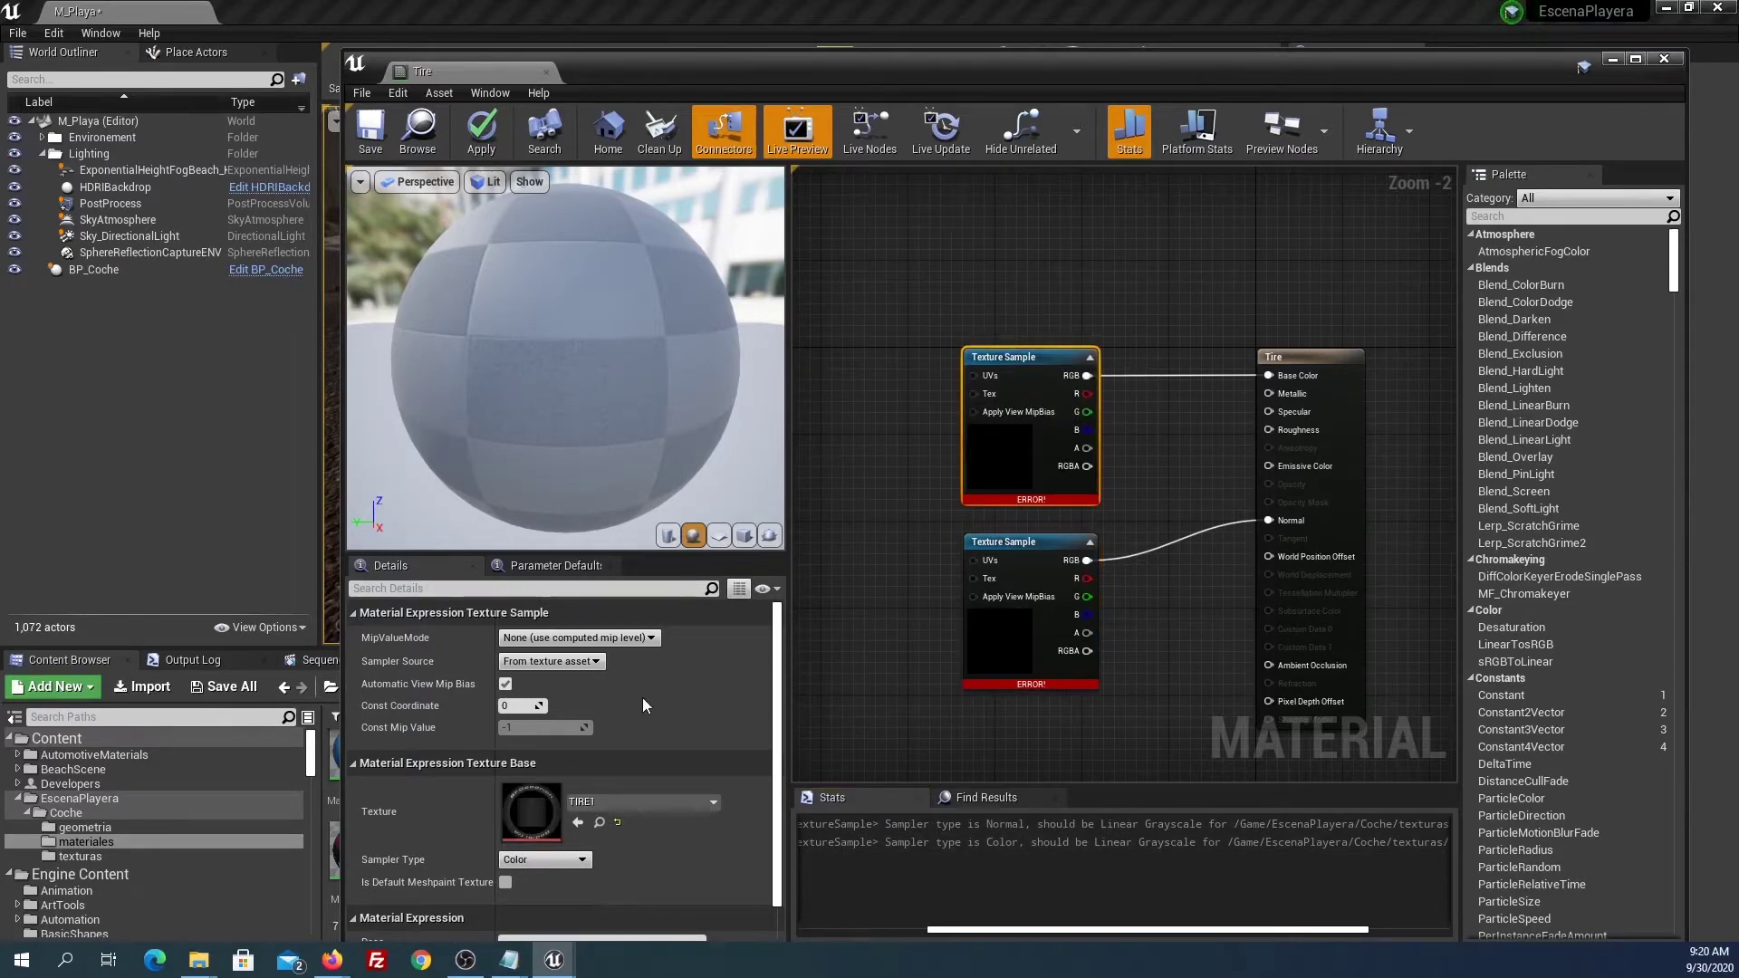
{"action": "scroll", "coordinate": [644, 705], "scroll_direction": "down", "scroll_amount": 1}
{"action": "left_click", "coordinate": [513, 790]}
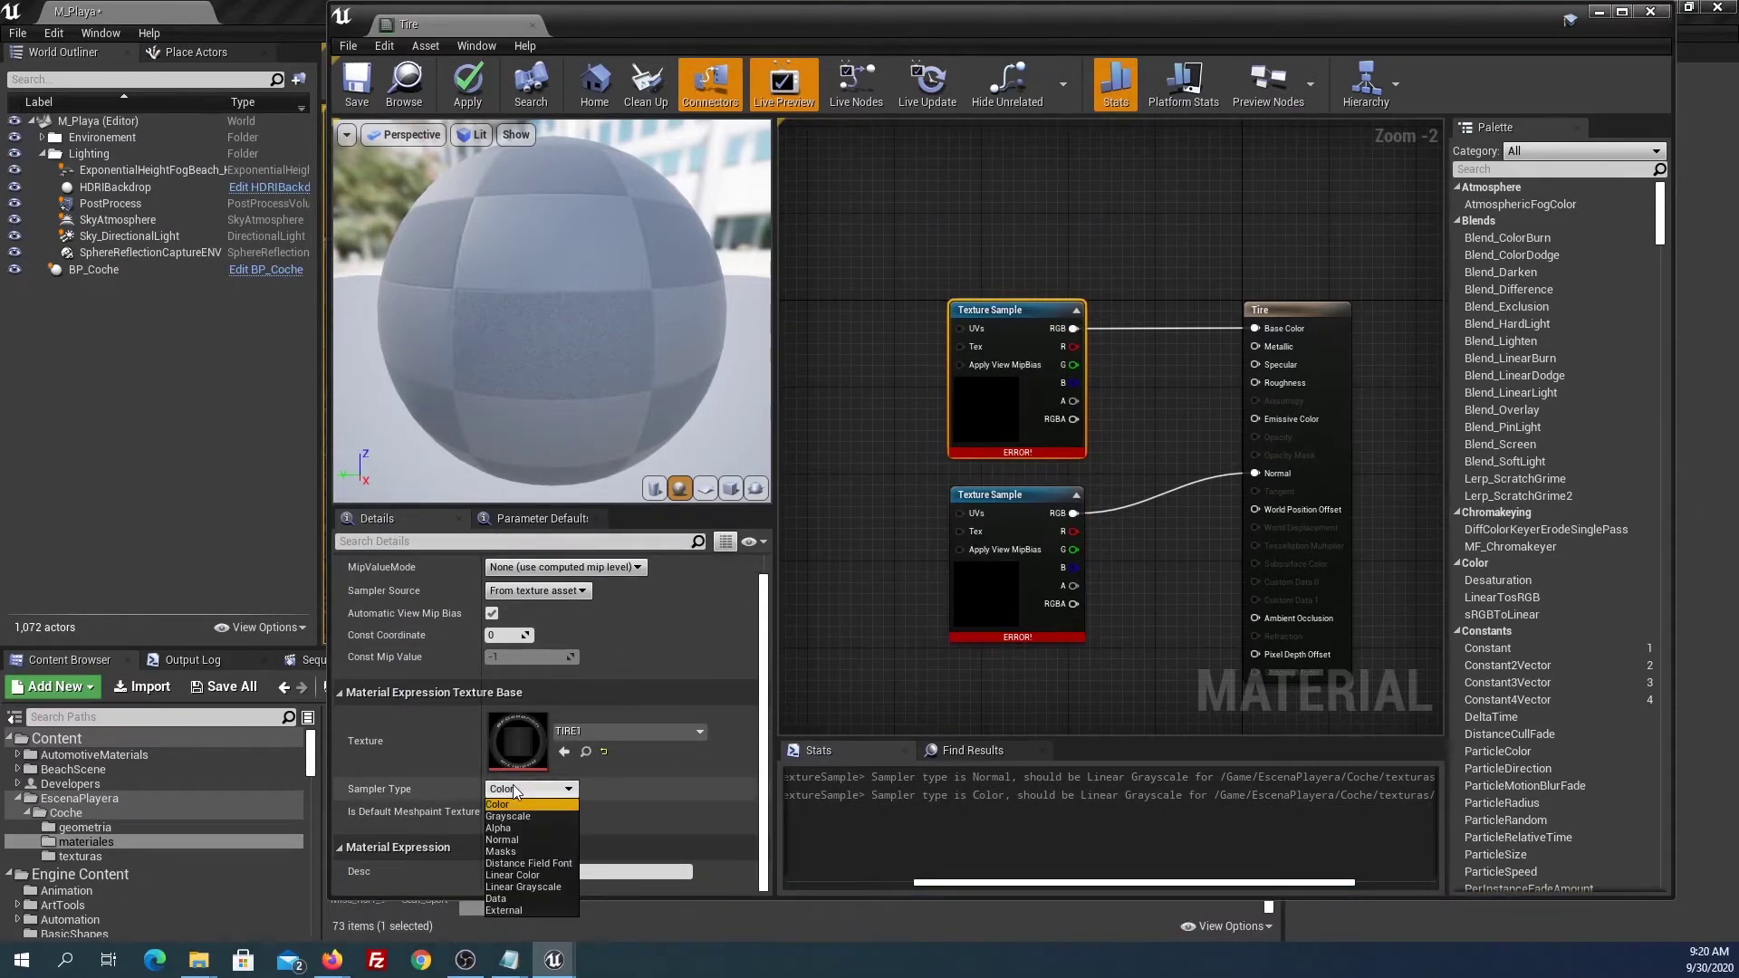
{"action": "left_click", "coordinate": [541, 886]}
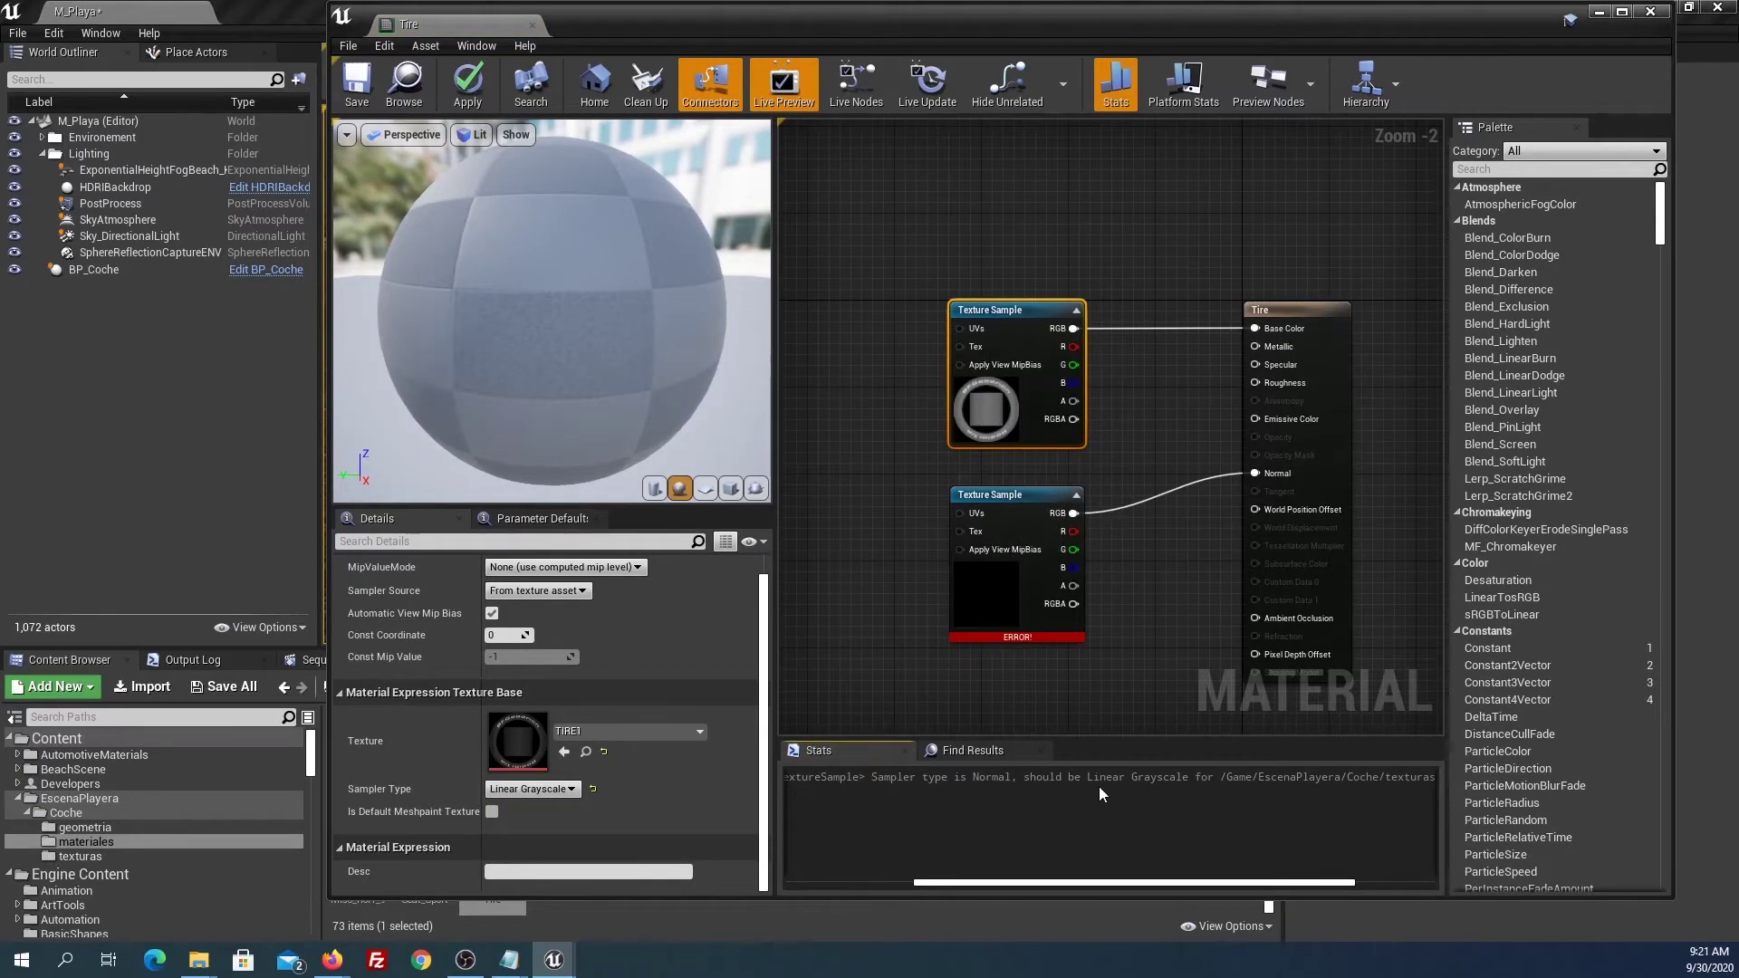
{"action": "left_click", "coordinate": [1000, 491]}
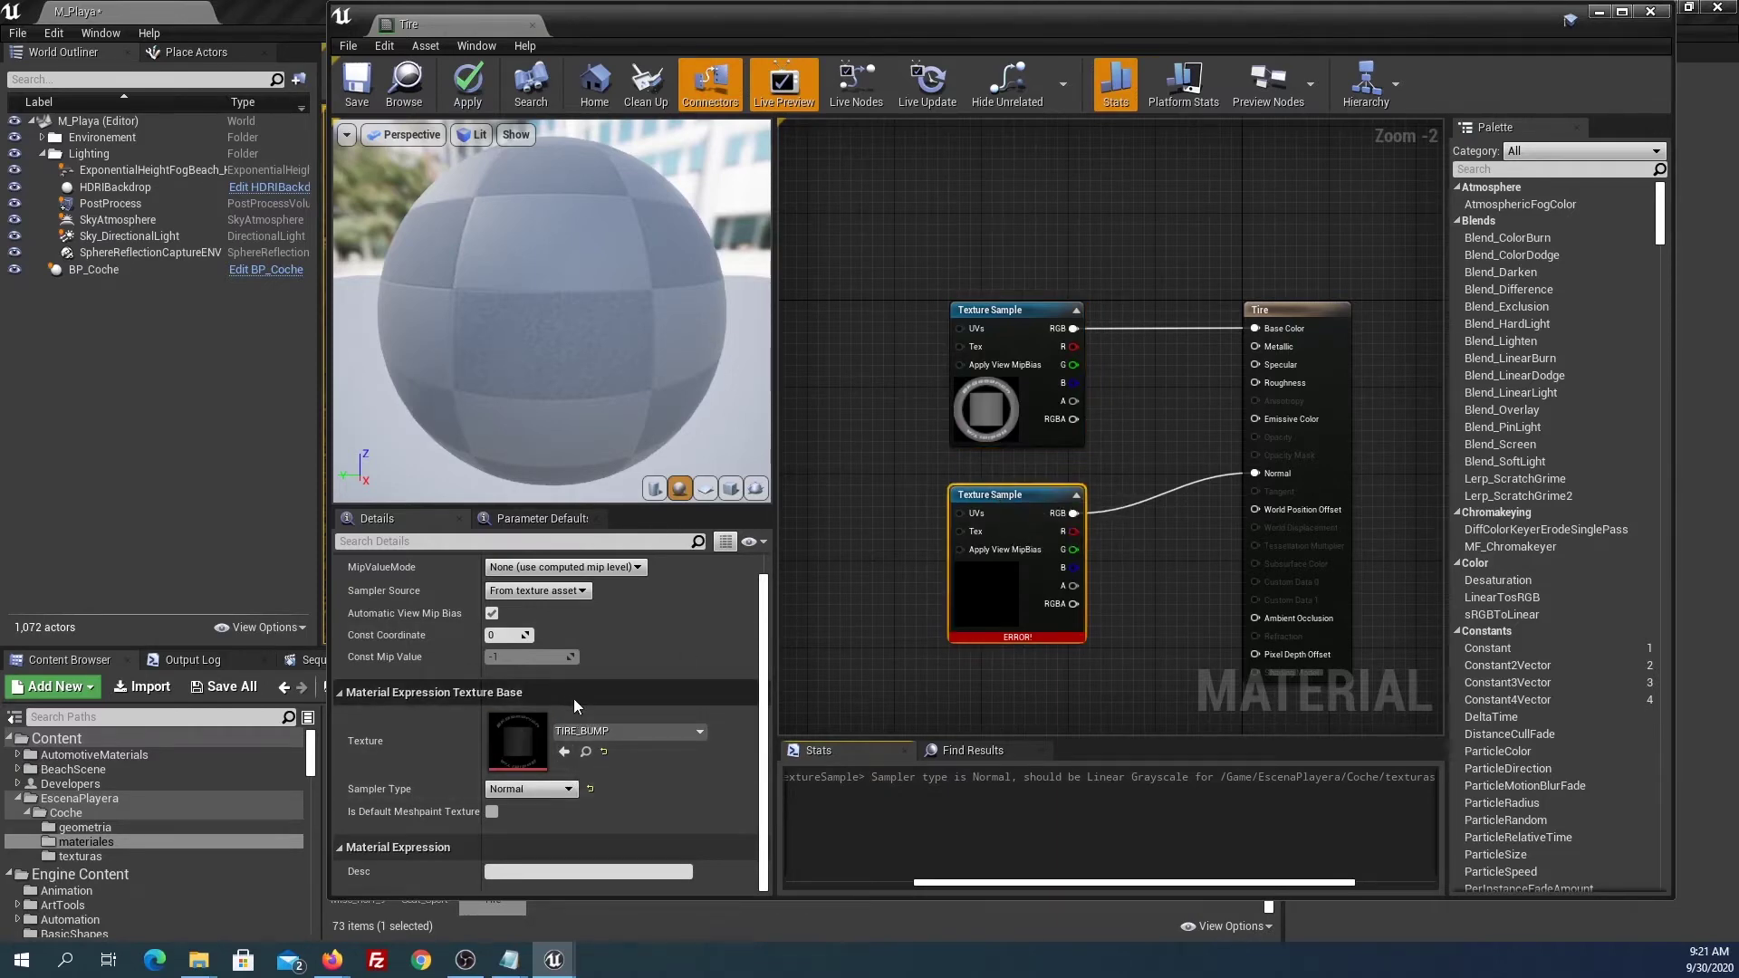
{"action": "left_click", "coordinate": [547, 789]}
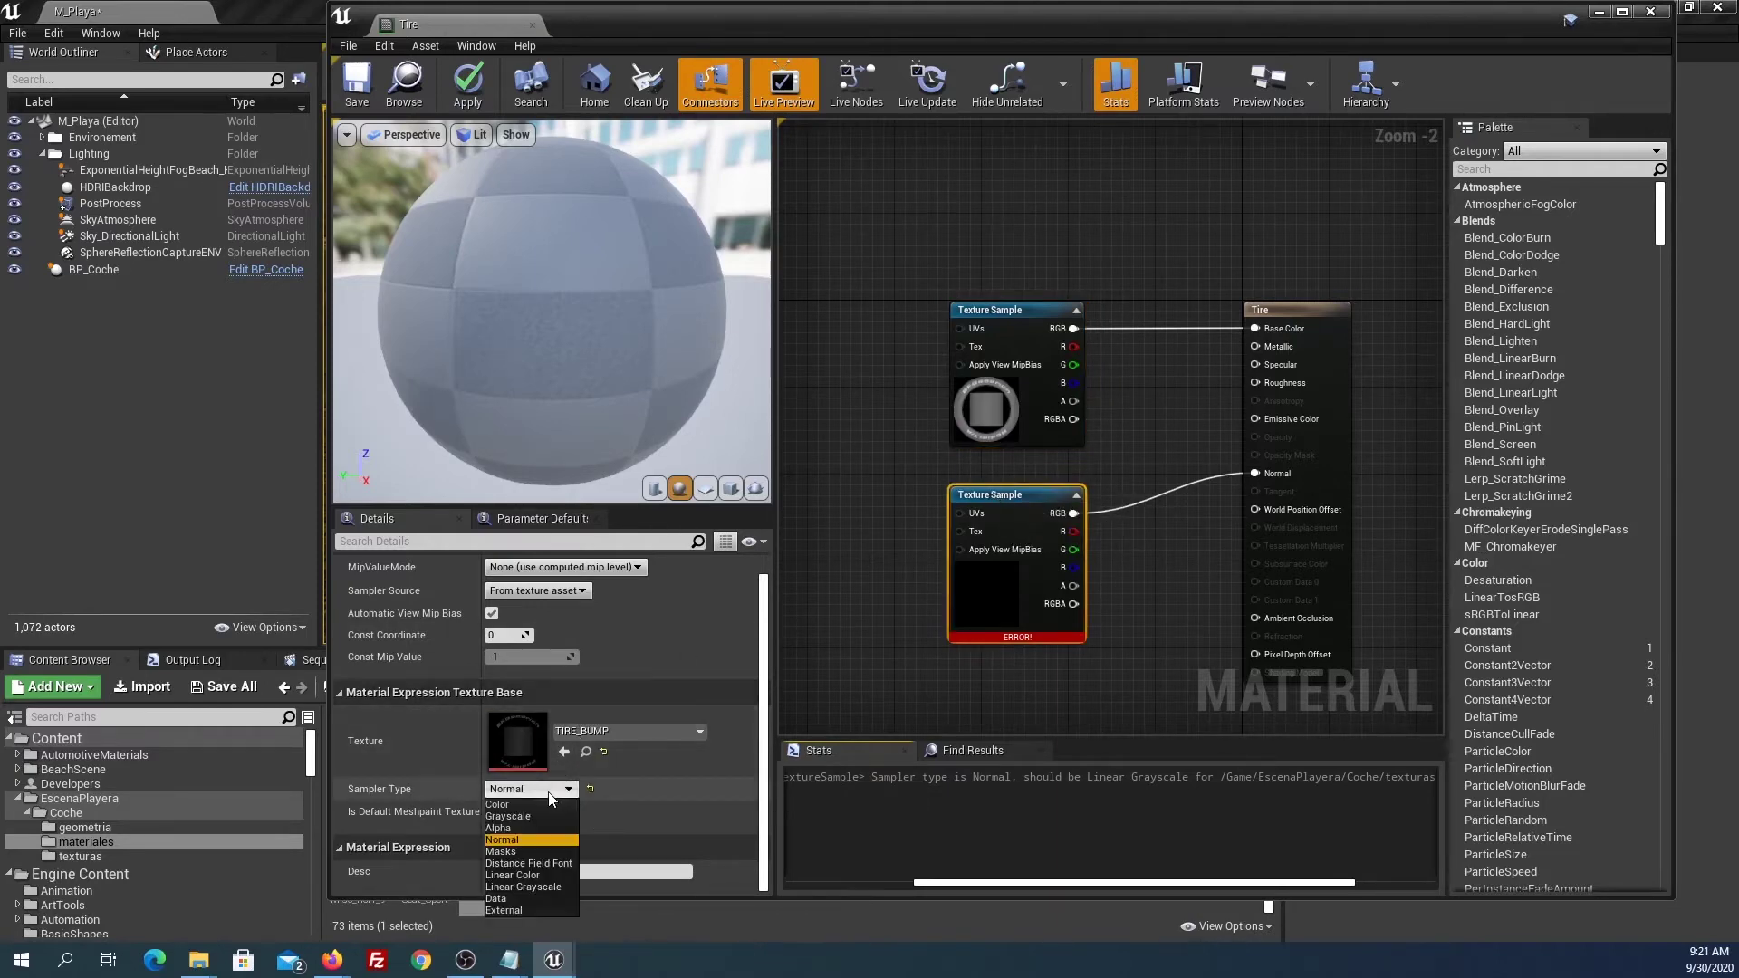
{"action": "left_click", "coordinate": [520, 888]}
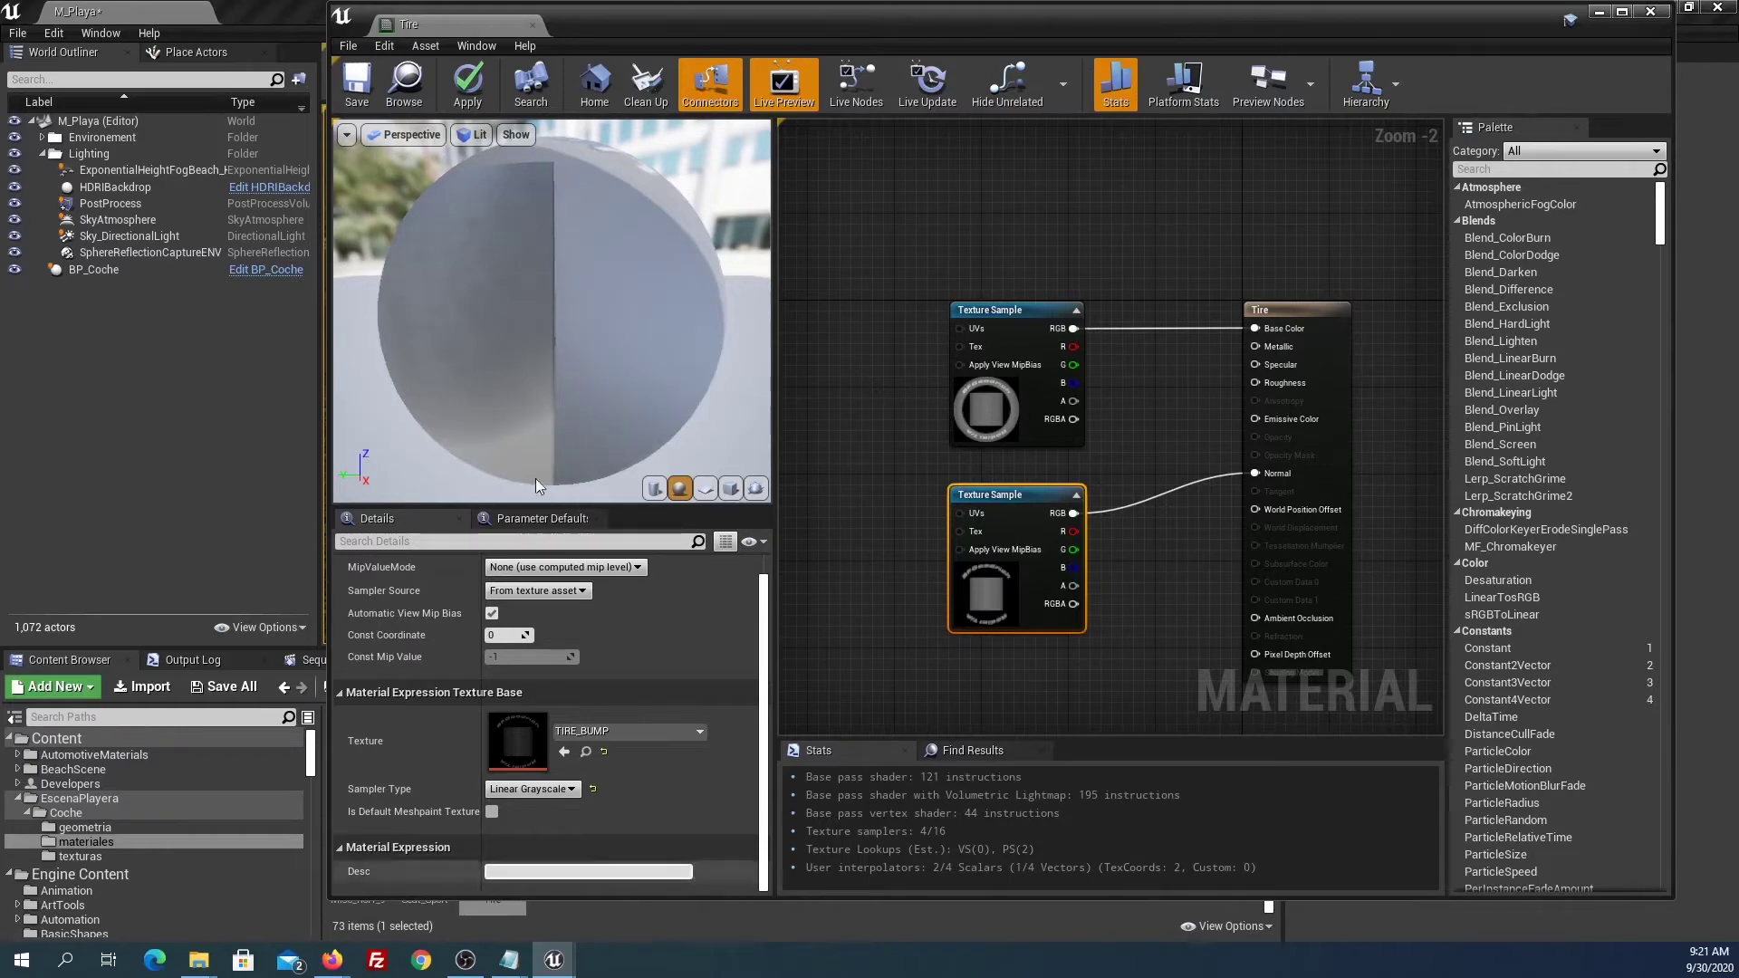
Apply and save the Tire material, then close its editor.
{"action": "left_click", "coordinate": [469, 84]}
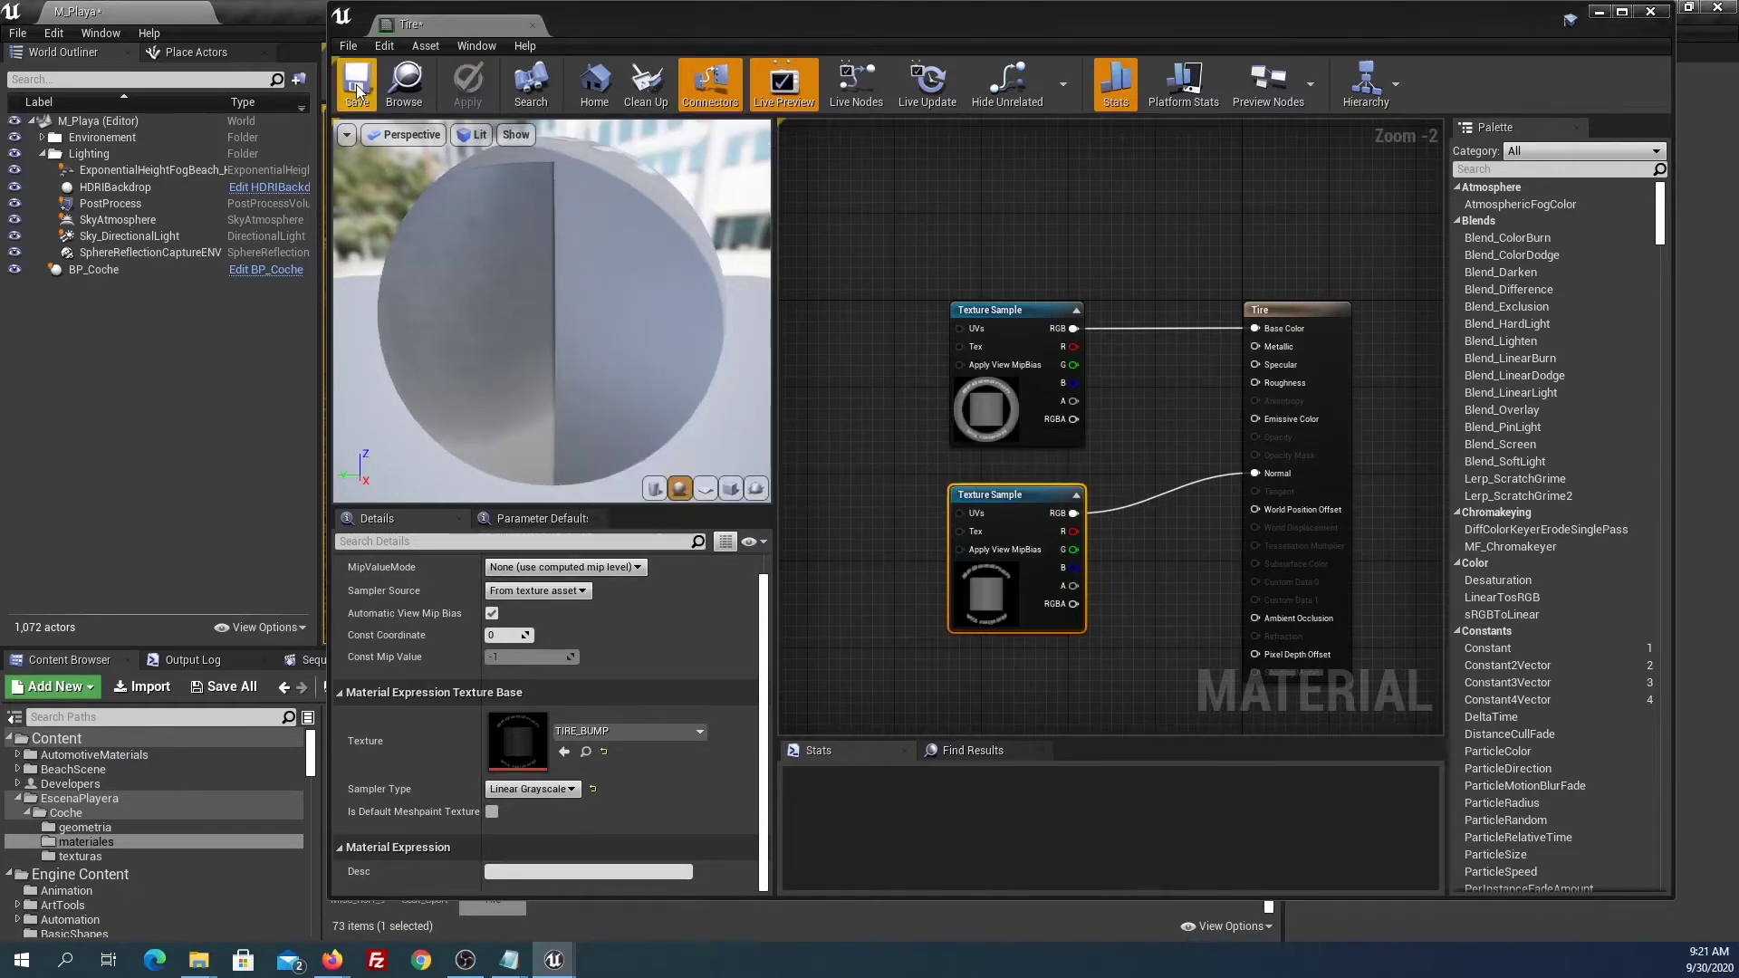
{"action": "left_click", "coordinate": [358, 90]}
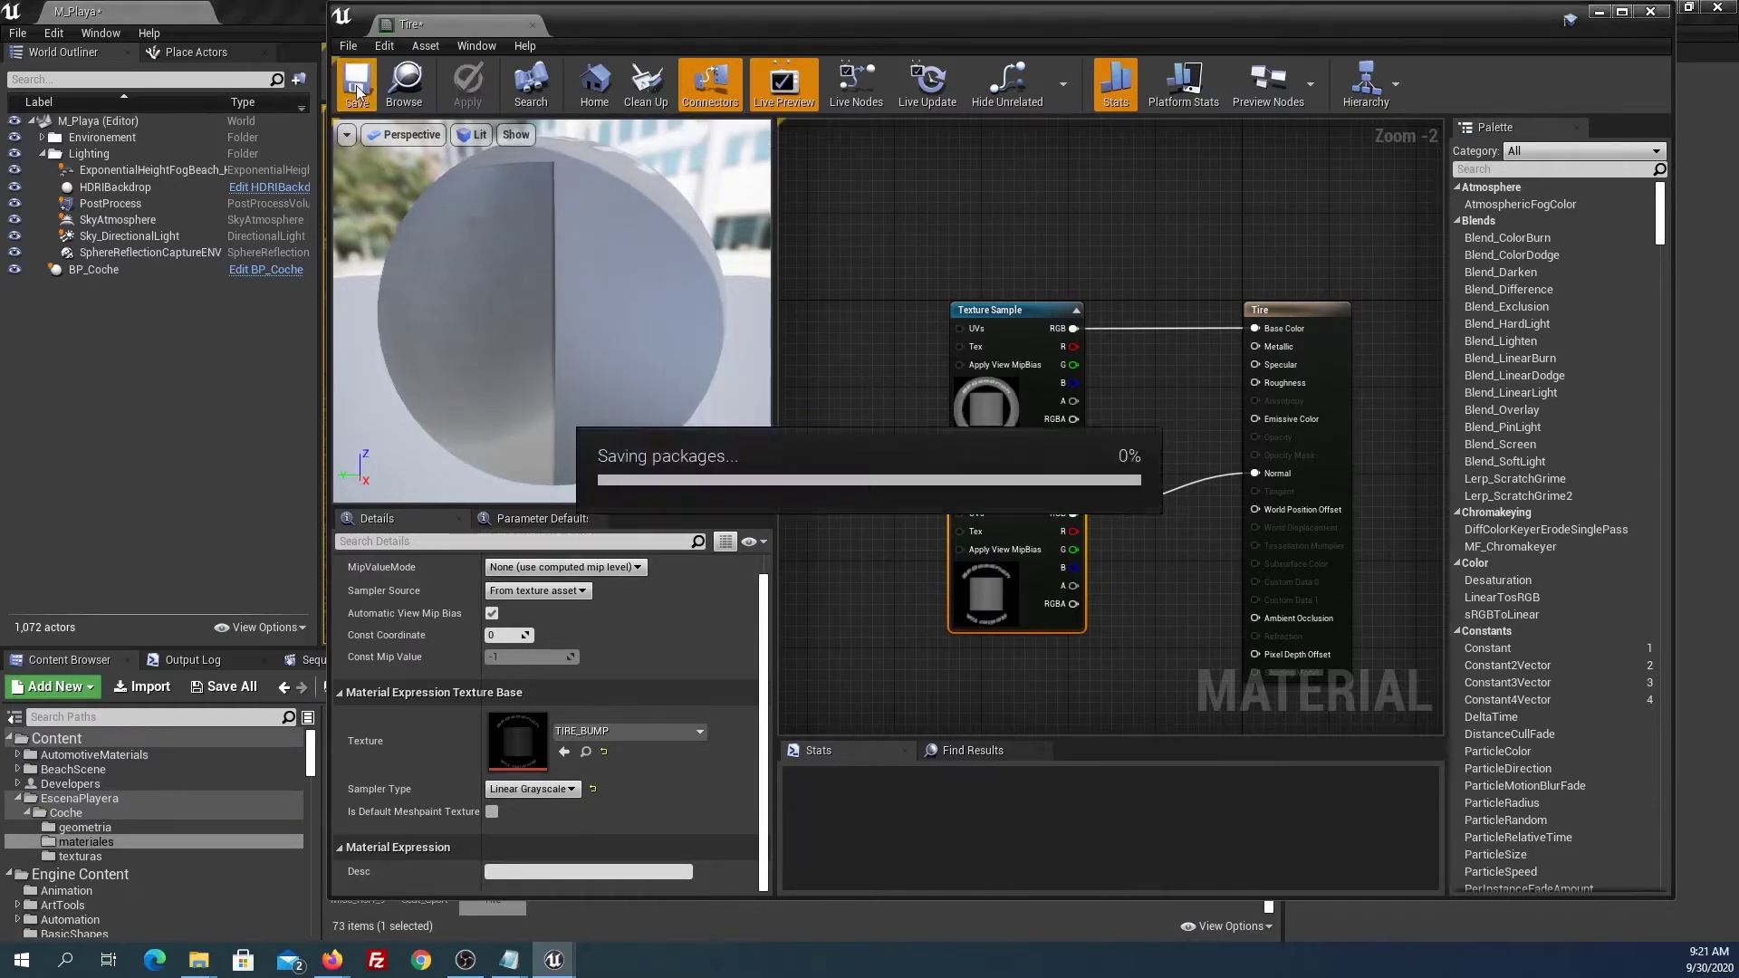
{"action": "left_click", "coordinate": [532, 25]}
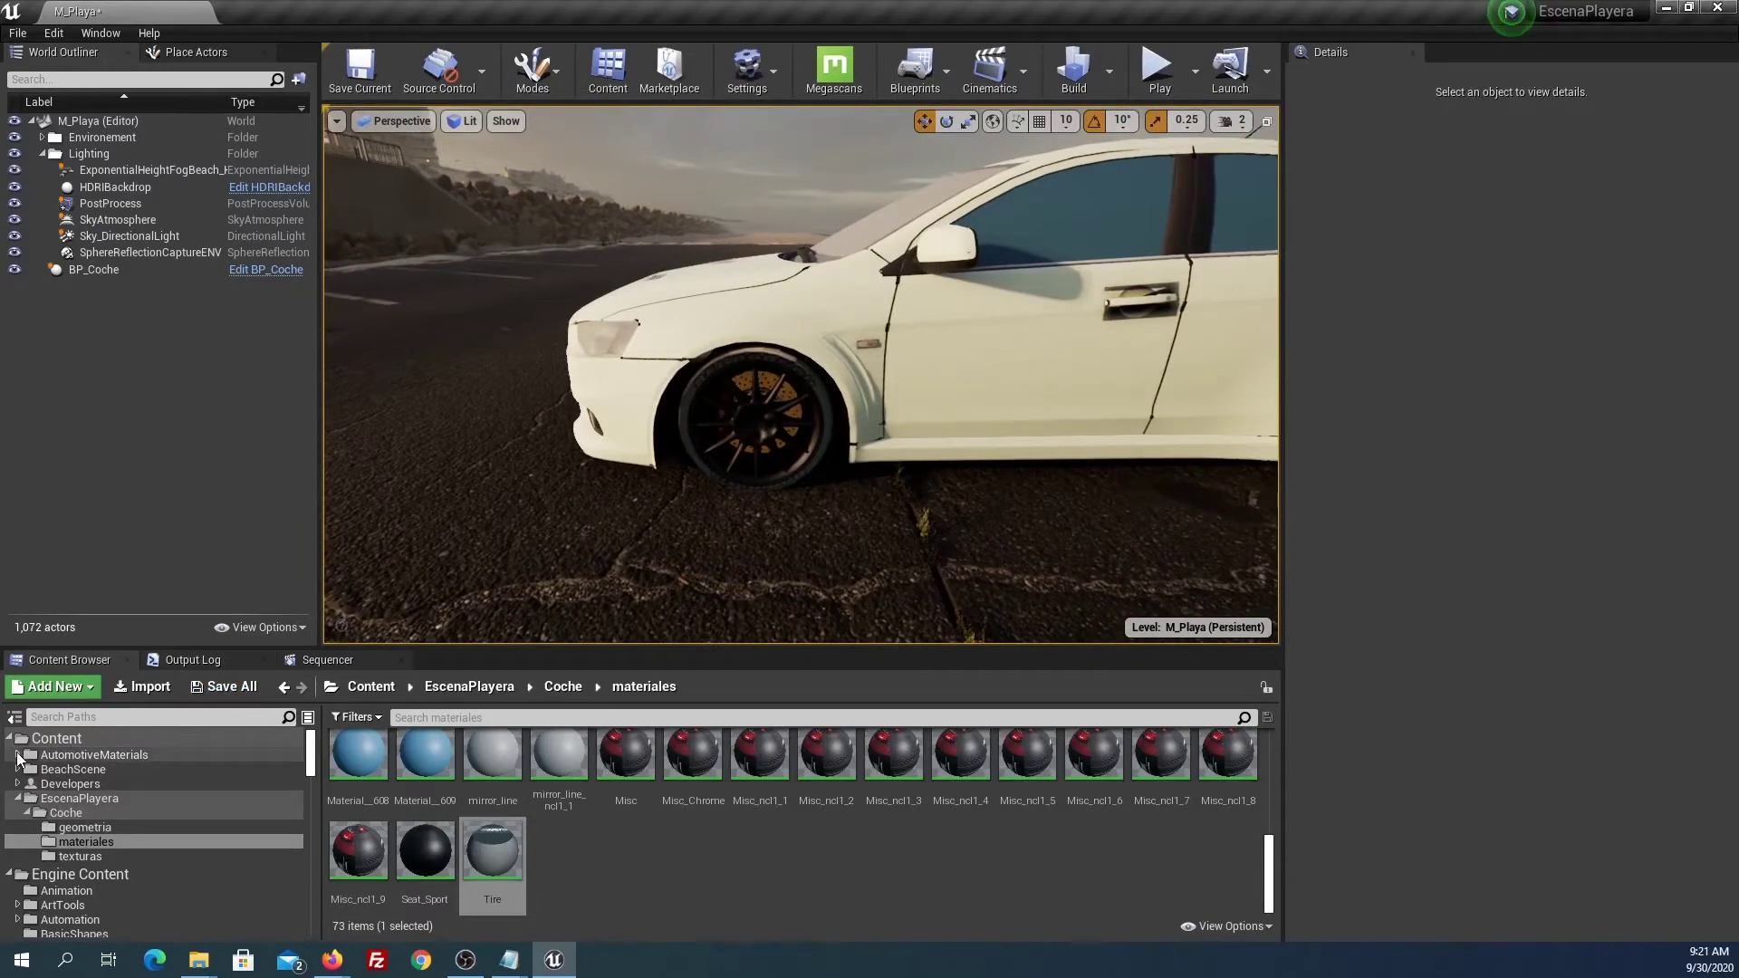
Browse to AutomotiveMaterials > Materials > CarPaint in the Content Browser.
{"action": "left_click", "coordinate": [18, 756]}
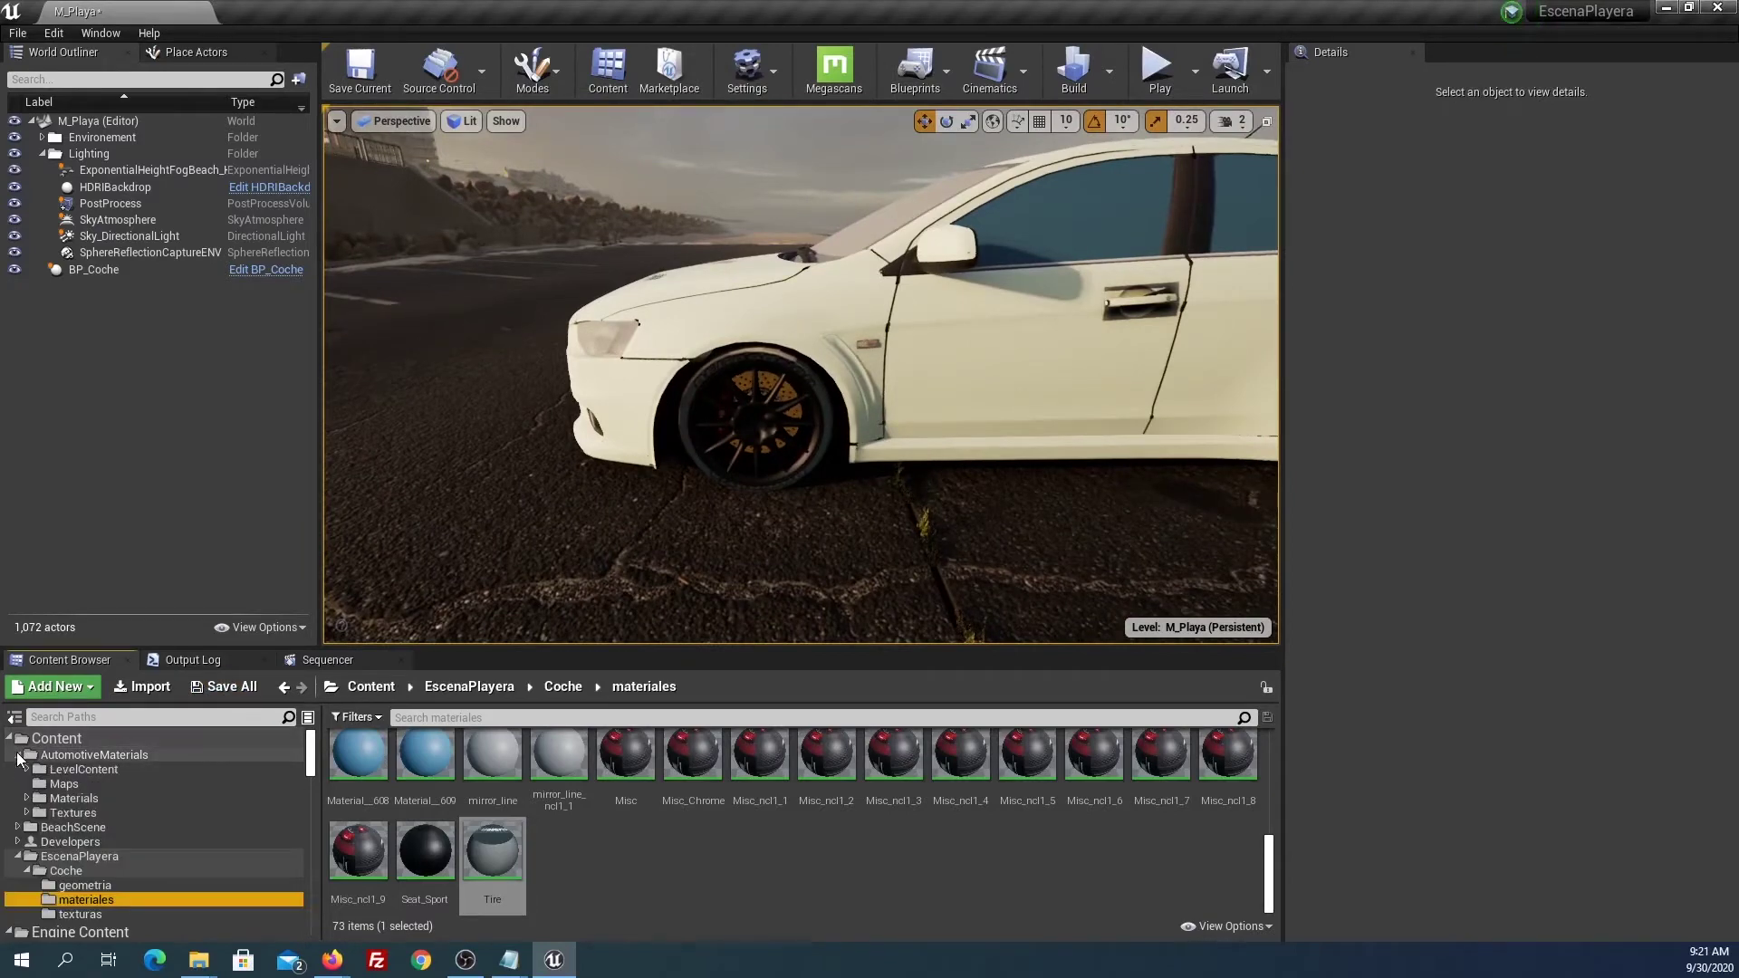
{"action": "left_click", "coordinate": [74, 800]}
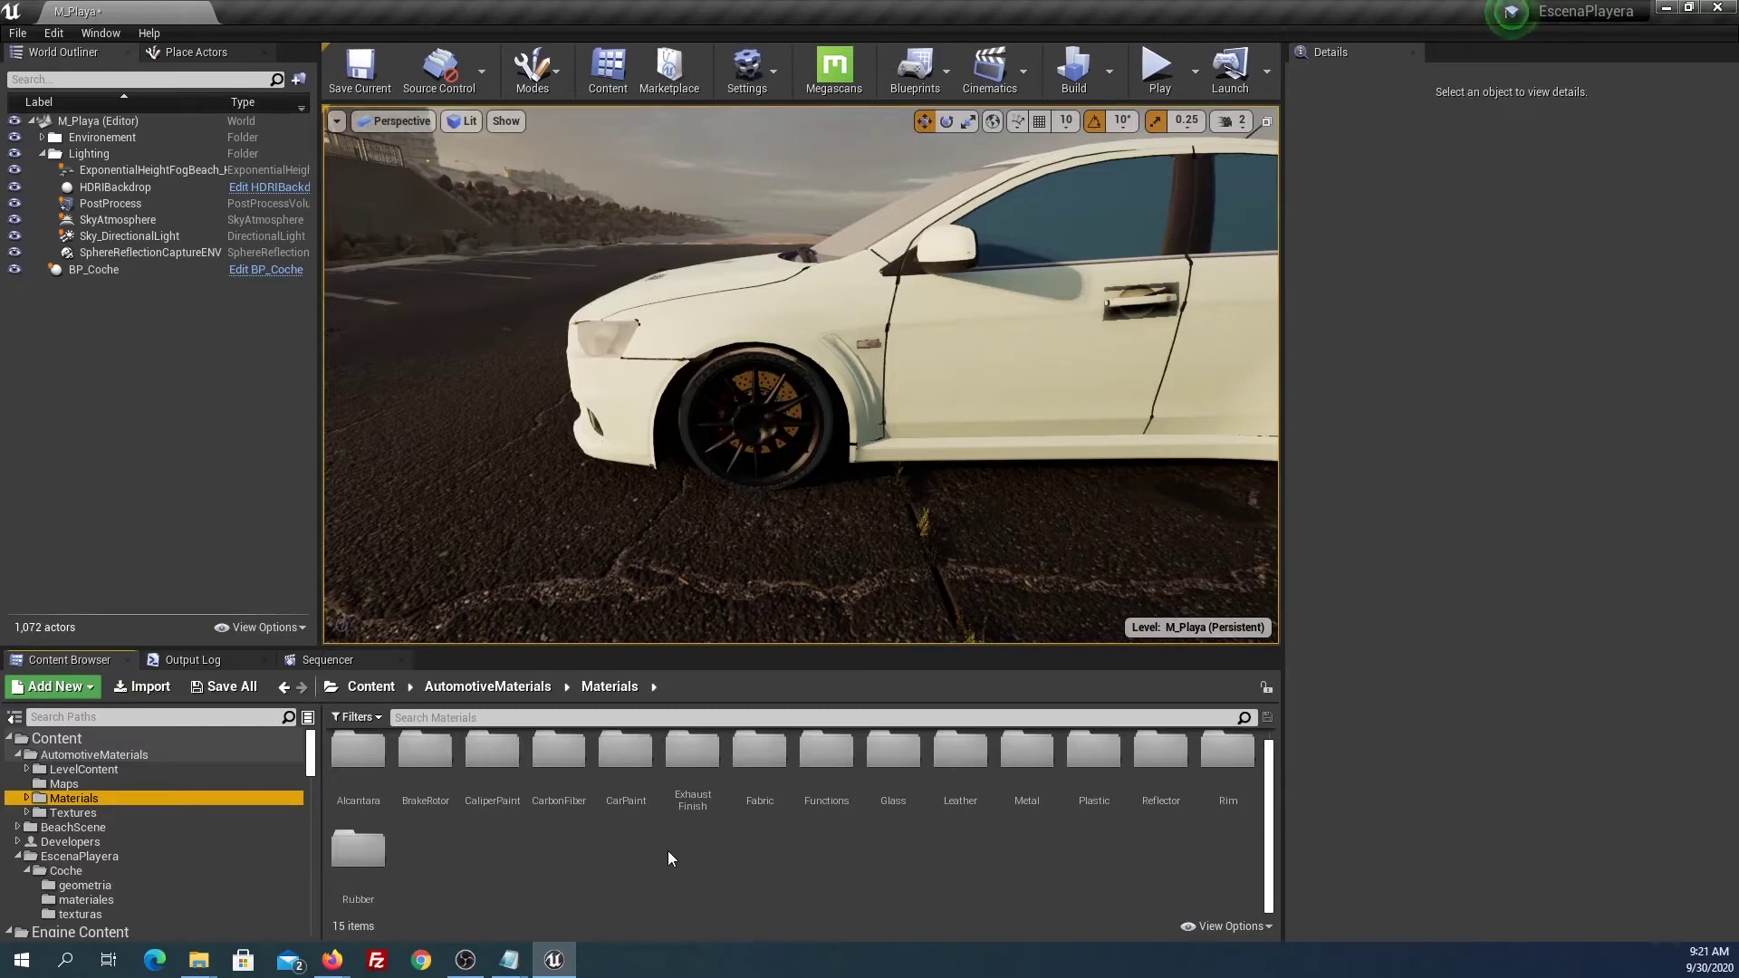
{"action": "double_click", "coordinate": [624, 752]}
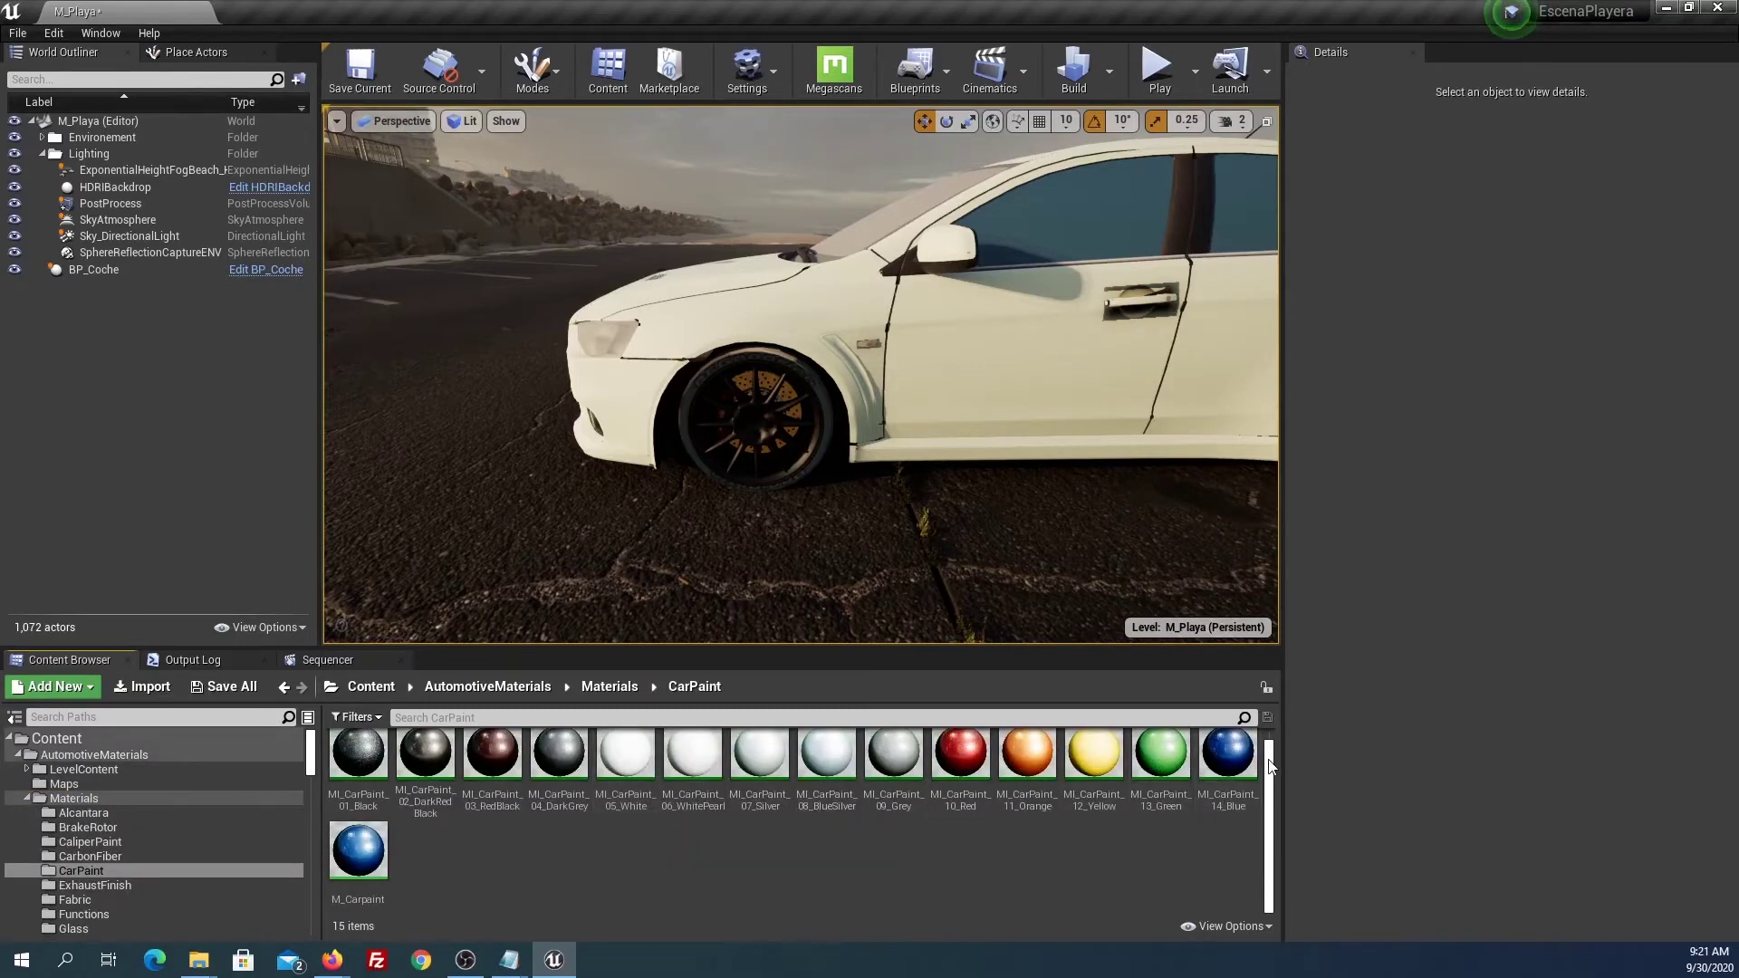
{"action": "scroll", "coordinate": [1274, 755], "scroll_direction": "up", "scroll_amount": 1}
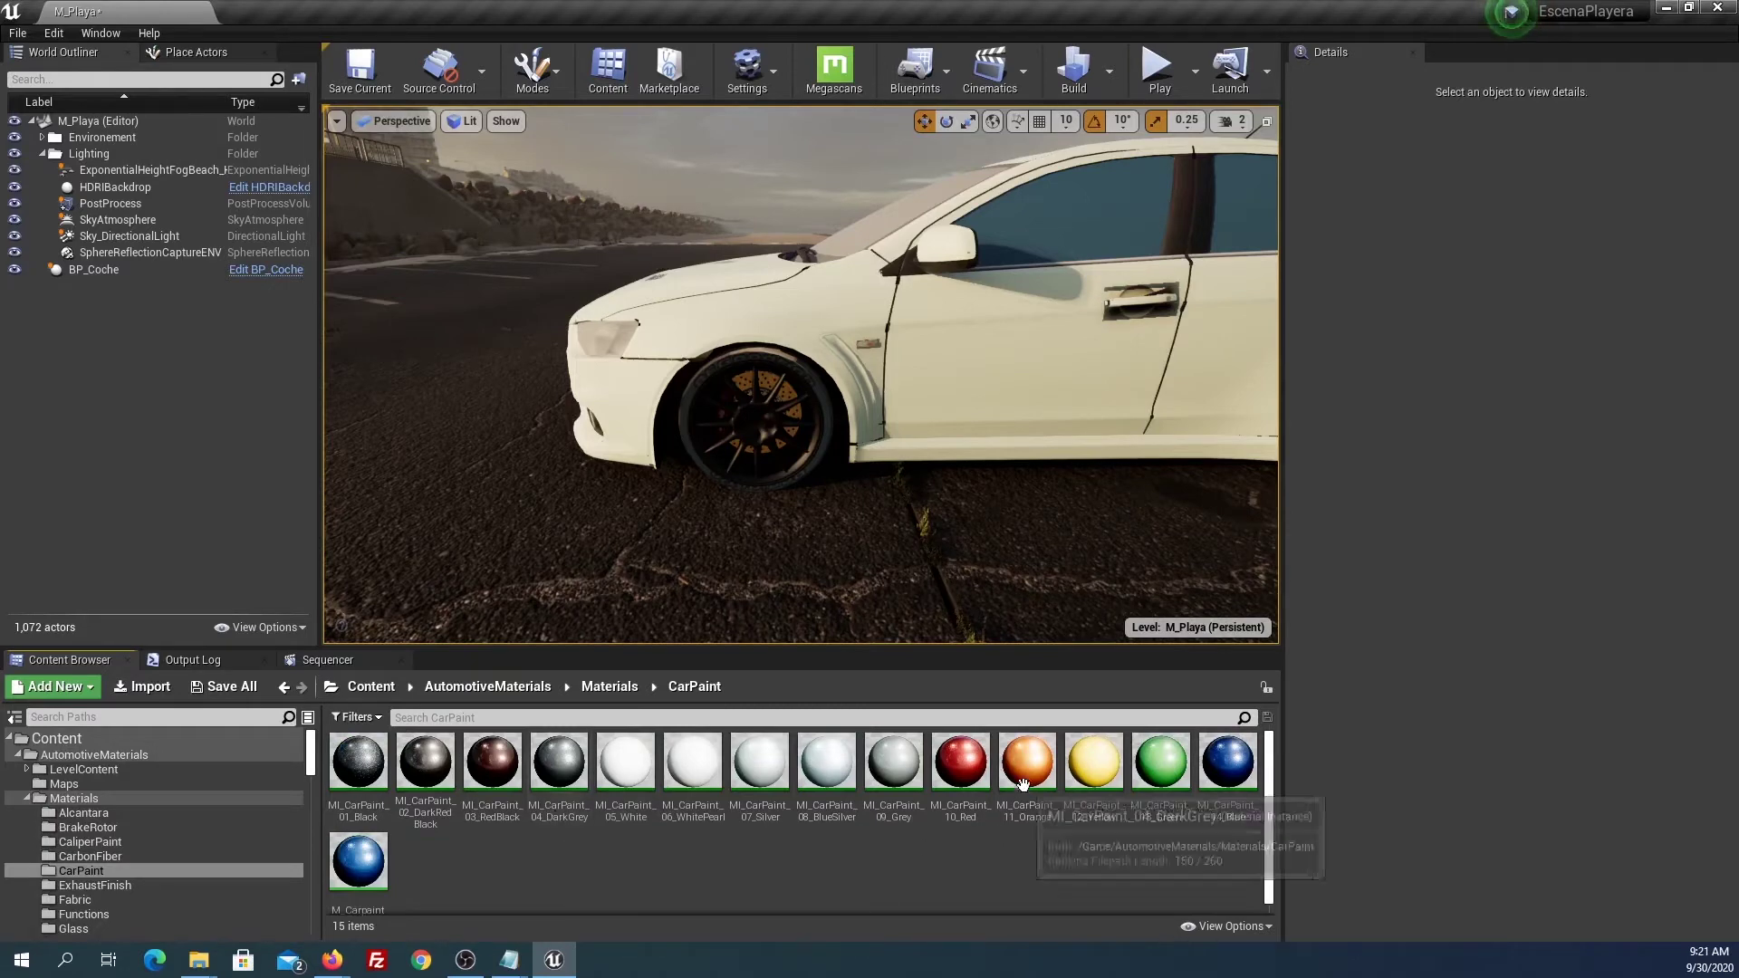
Drag MI_CarPaint_10_Red onto the car's door and select the car.
{"action": "left_click", "coordinate": [958, 786]}
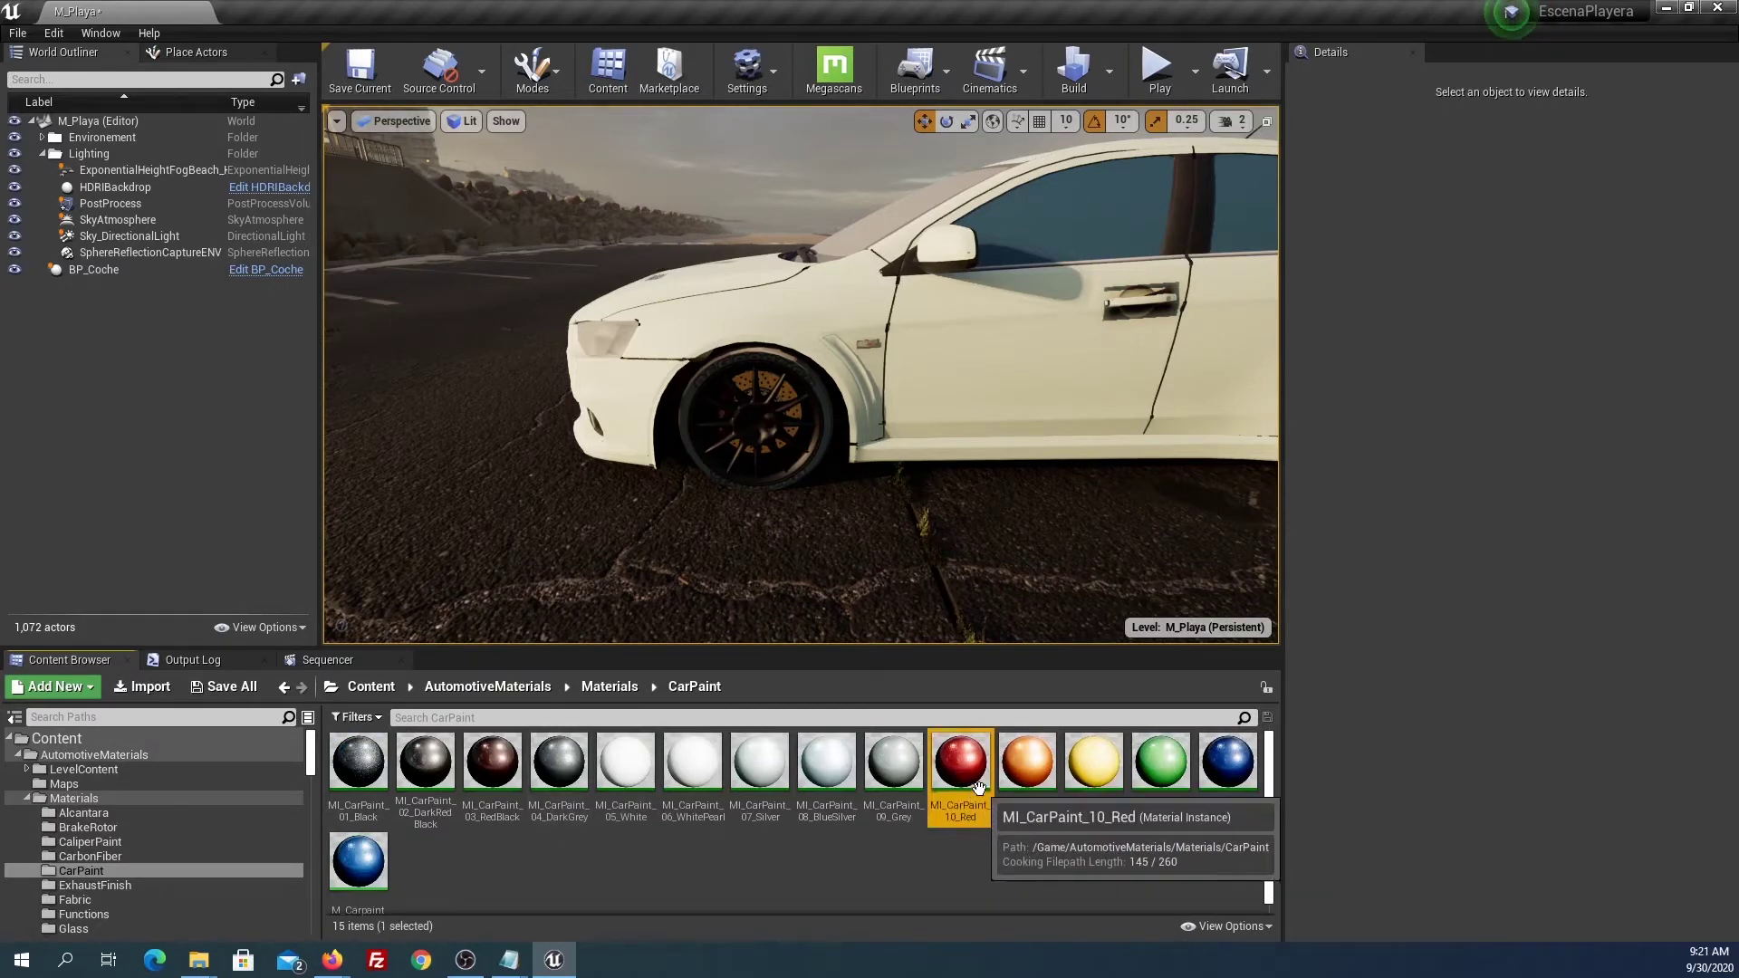
{"action": "left_click_drag", "start_coordinate": [978, 776], "coordinate": [968, 350]}
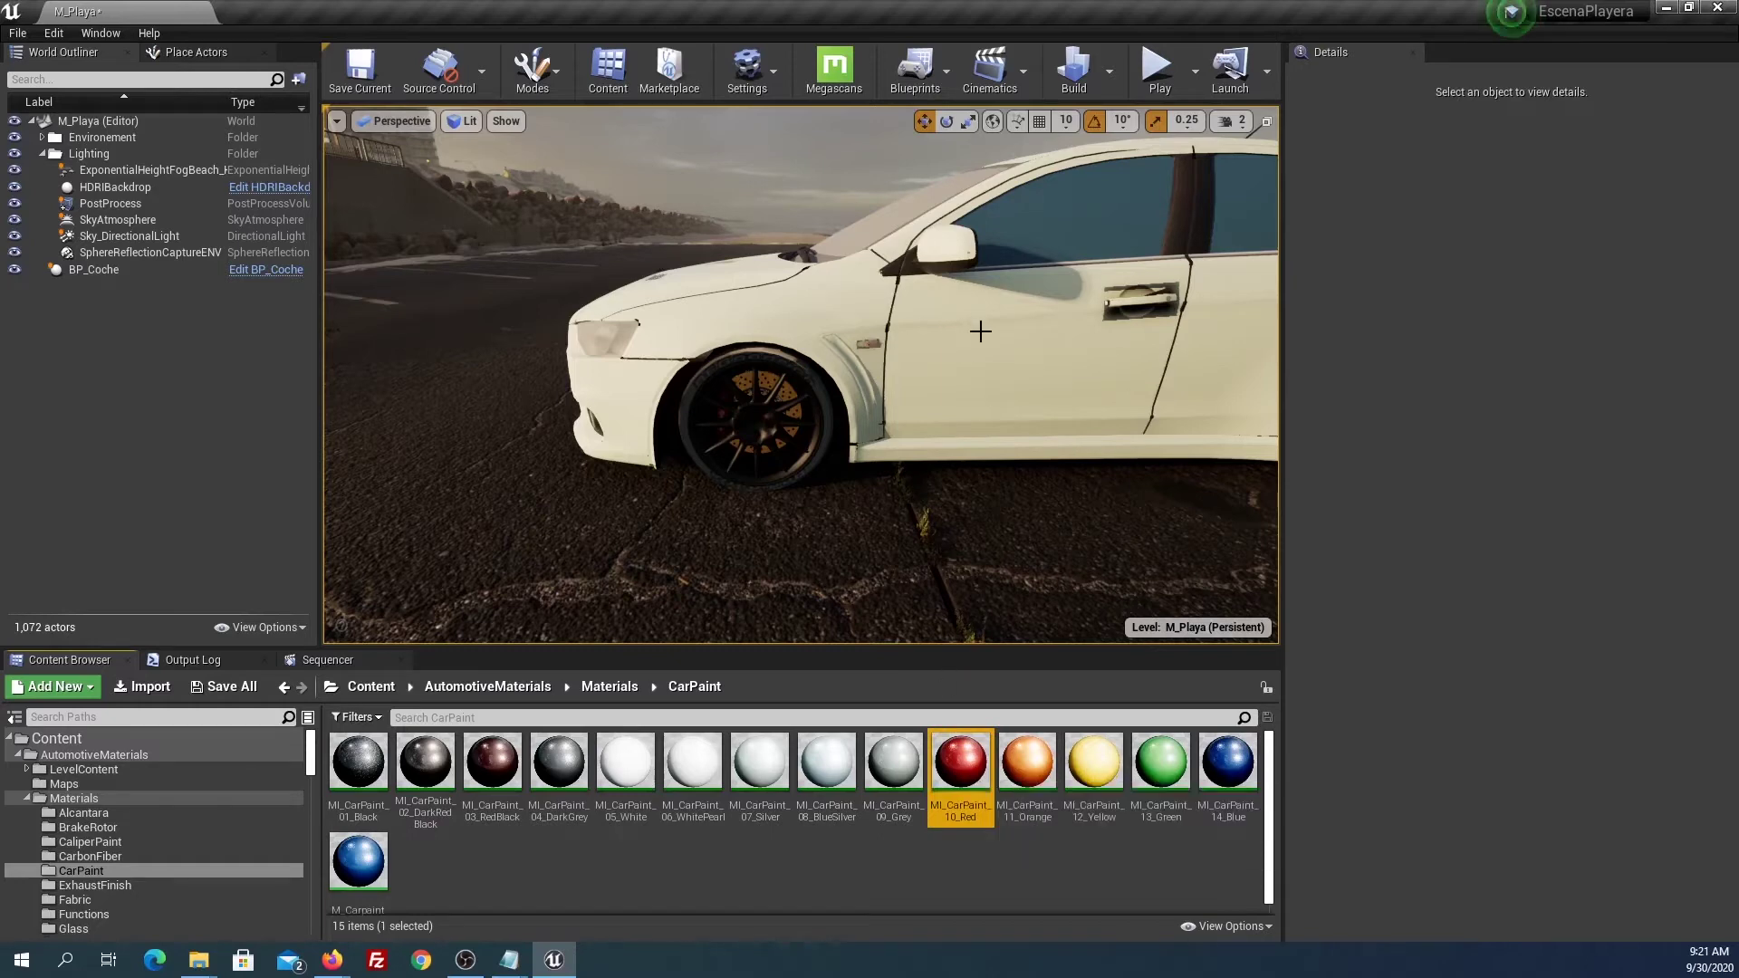
{"action": "left_click", "coordinate": [998, 331]}
Undo the accidental move so the car returns to its original location.
{"action": "right_click_drag", "start_coordinate": [1037, 371], "coordinate": [1037, 370]}
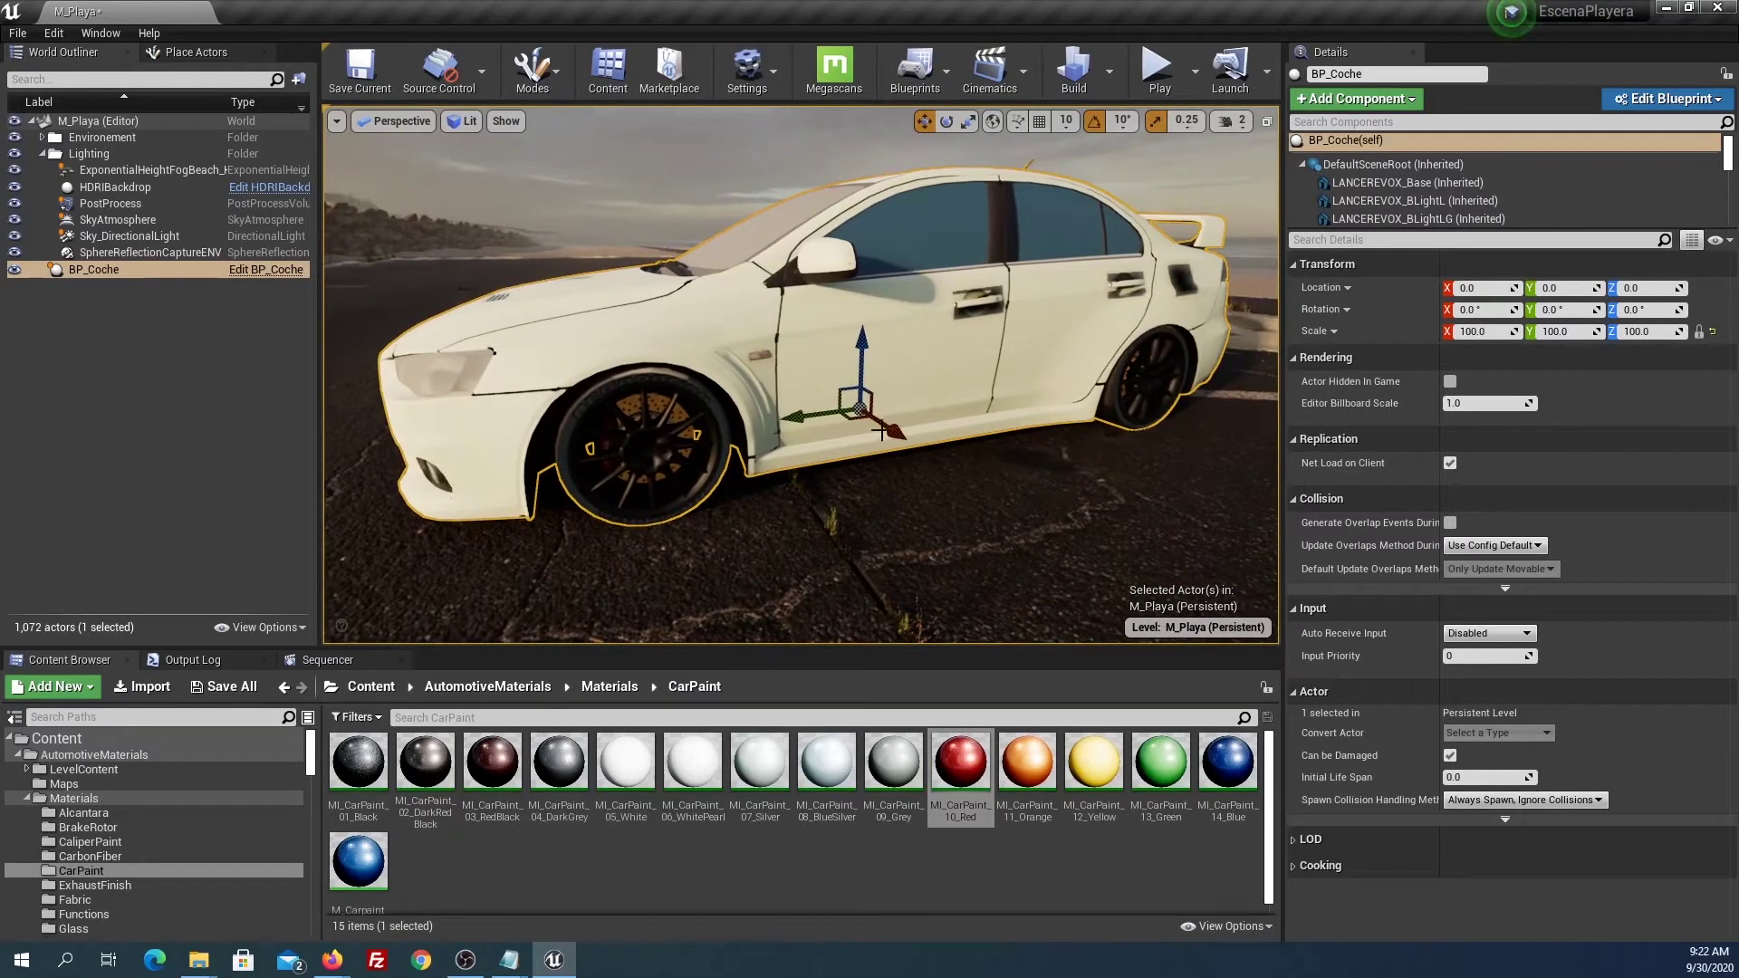
{"action": "left_click_drag", "start_coordinate": [890, 431], "coordinate": [829, 417]}
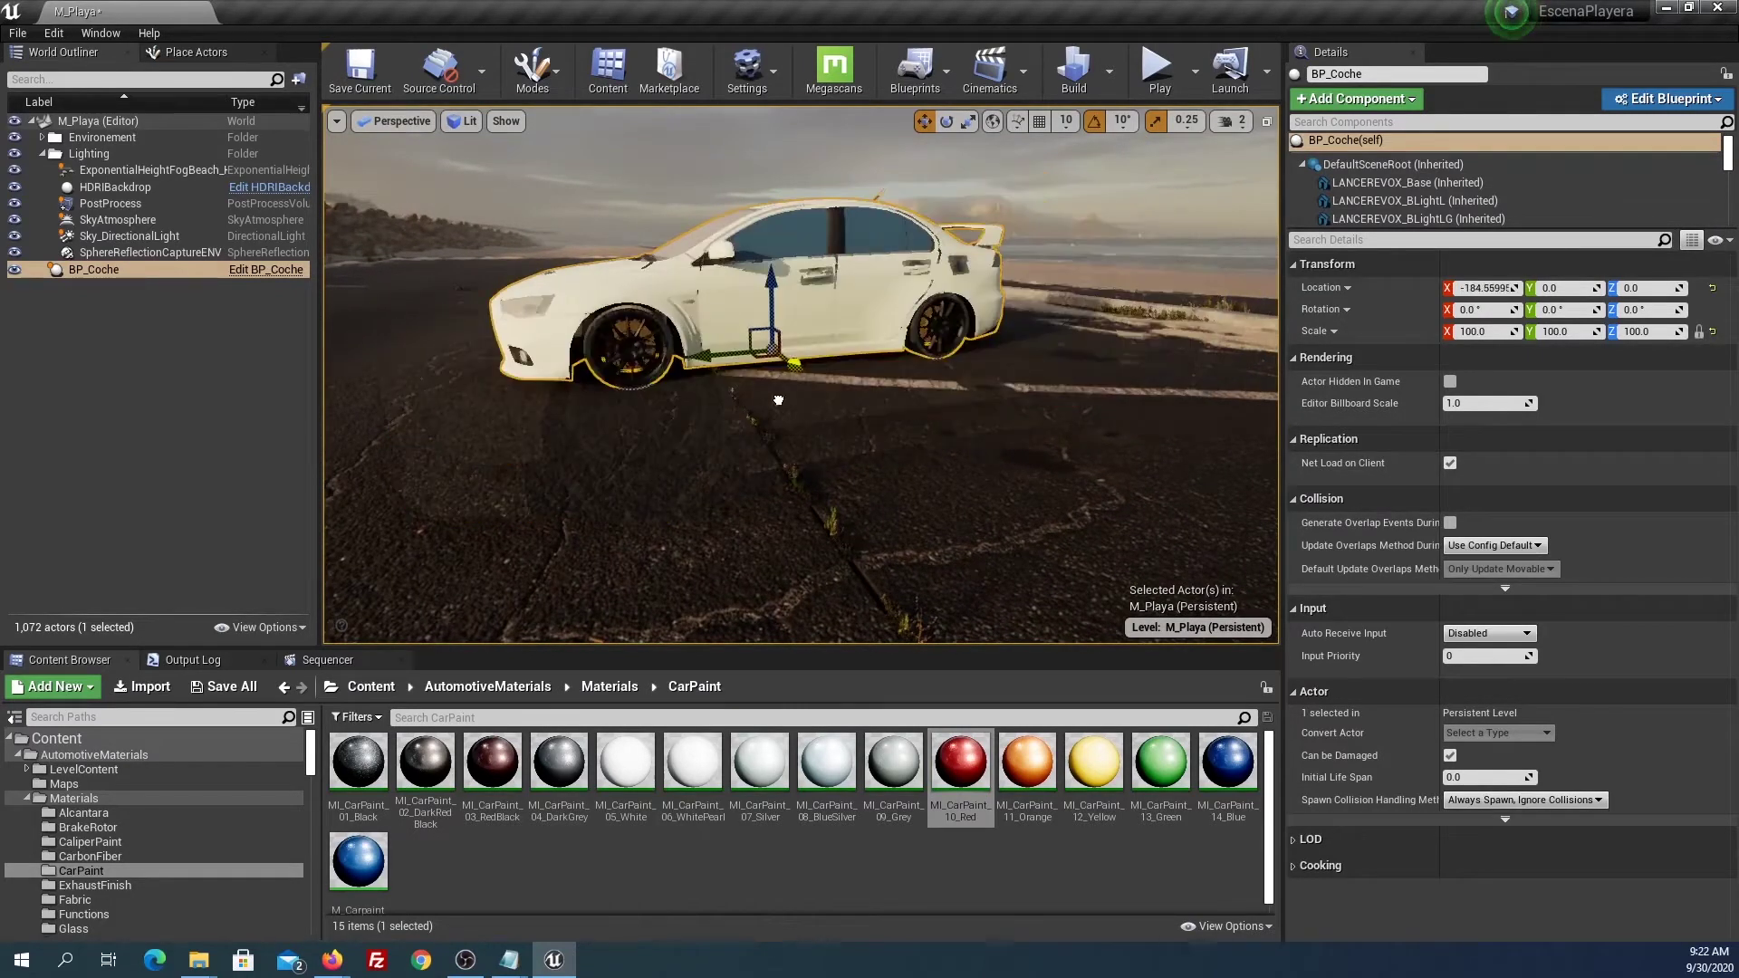
{"action": "key", "text": "ctrl+z"}
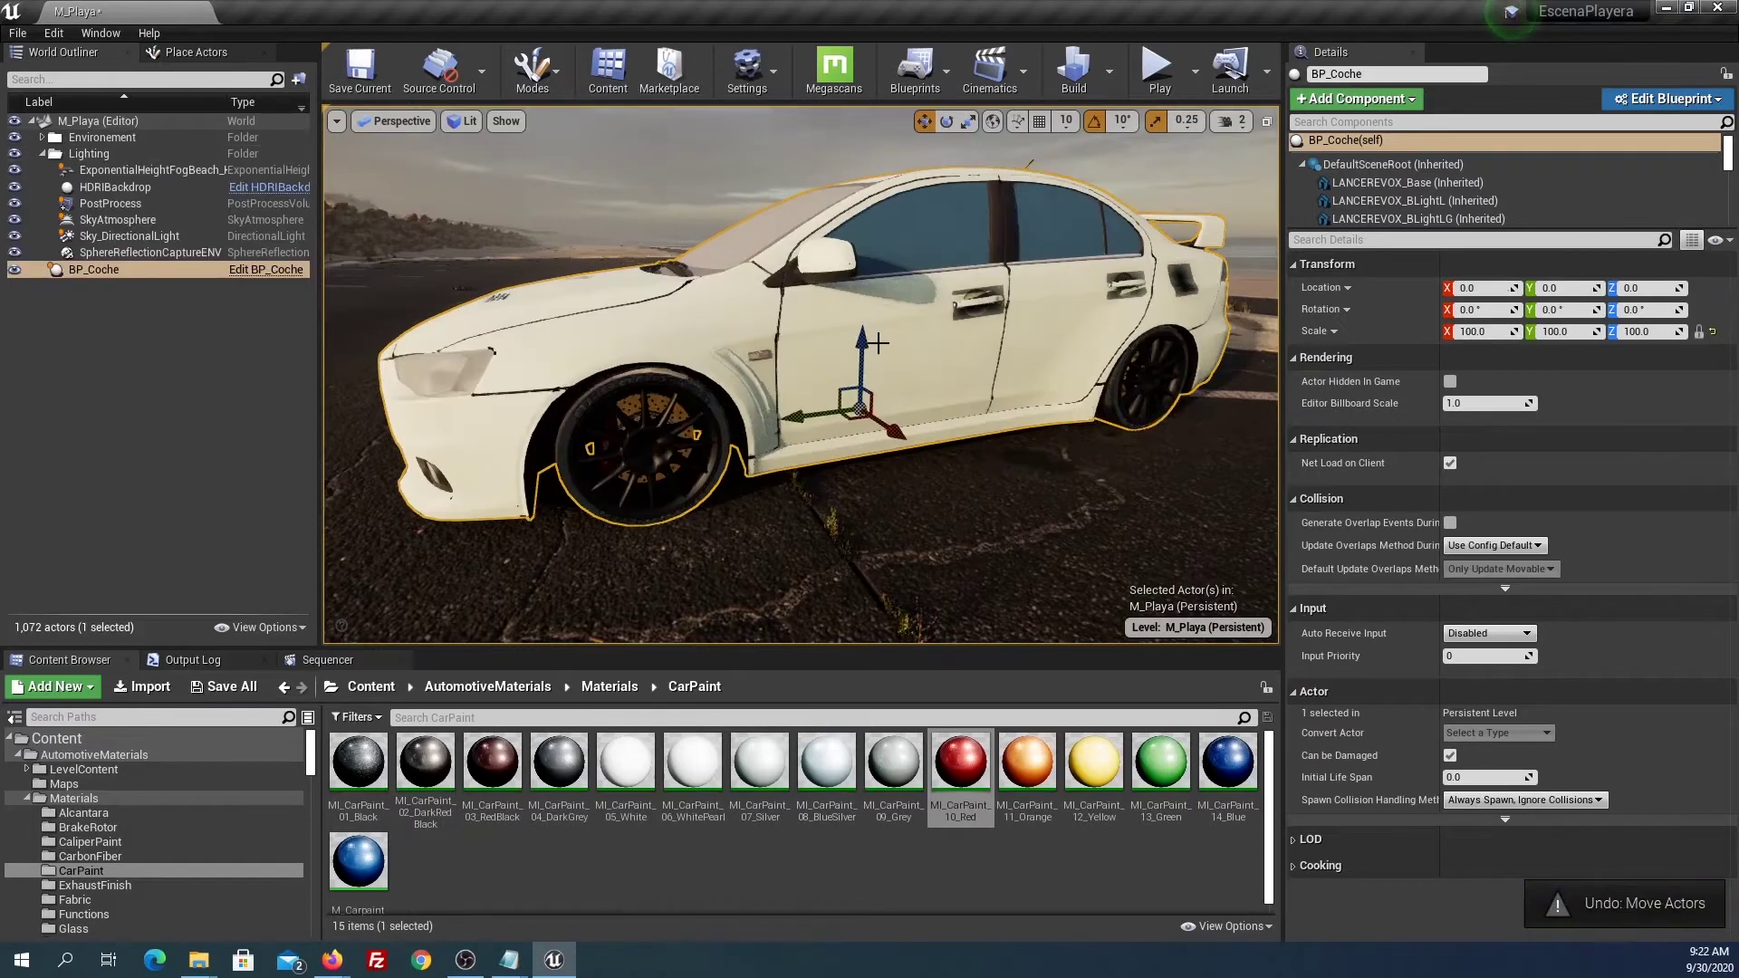
Select the left front door, test-slide it outward, then undo so it stays closed.
{"action": "left_click", "coordinate": [812, 332]}
{"action": "left_click", "coordinate": [699, 325]}
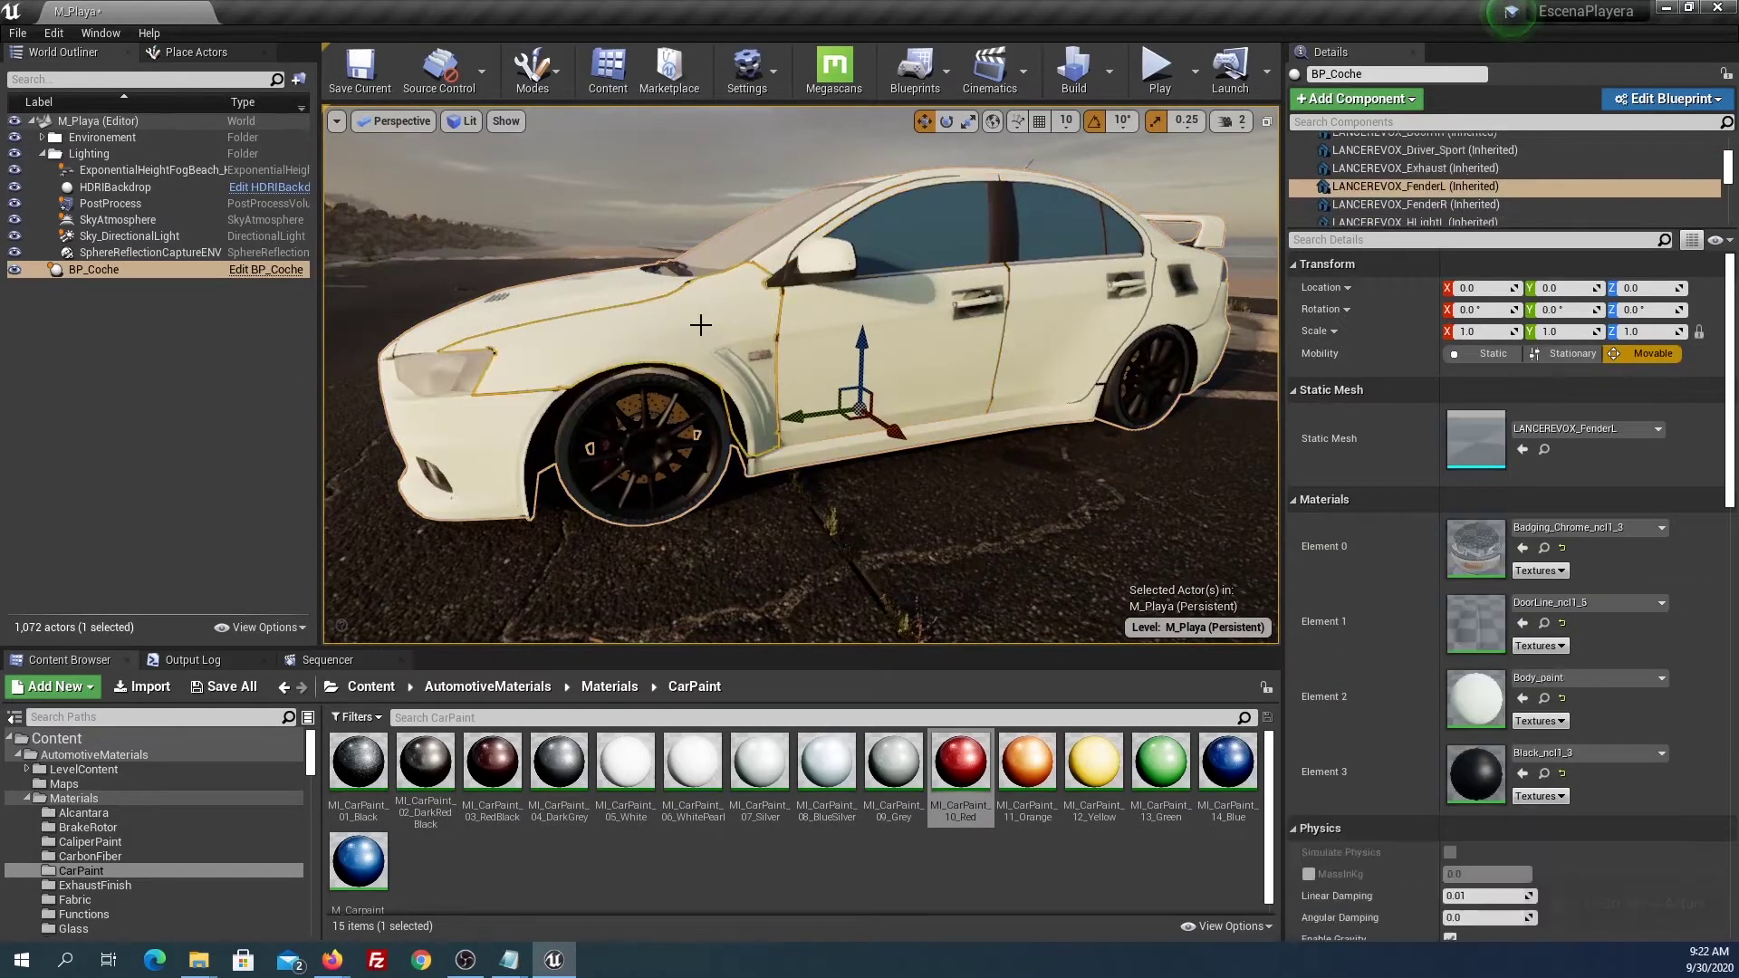
{"action": "left_click", "coordinate": [901, 353]}
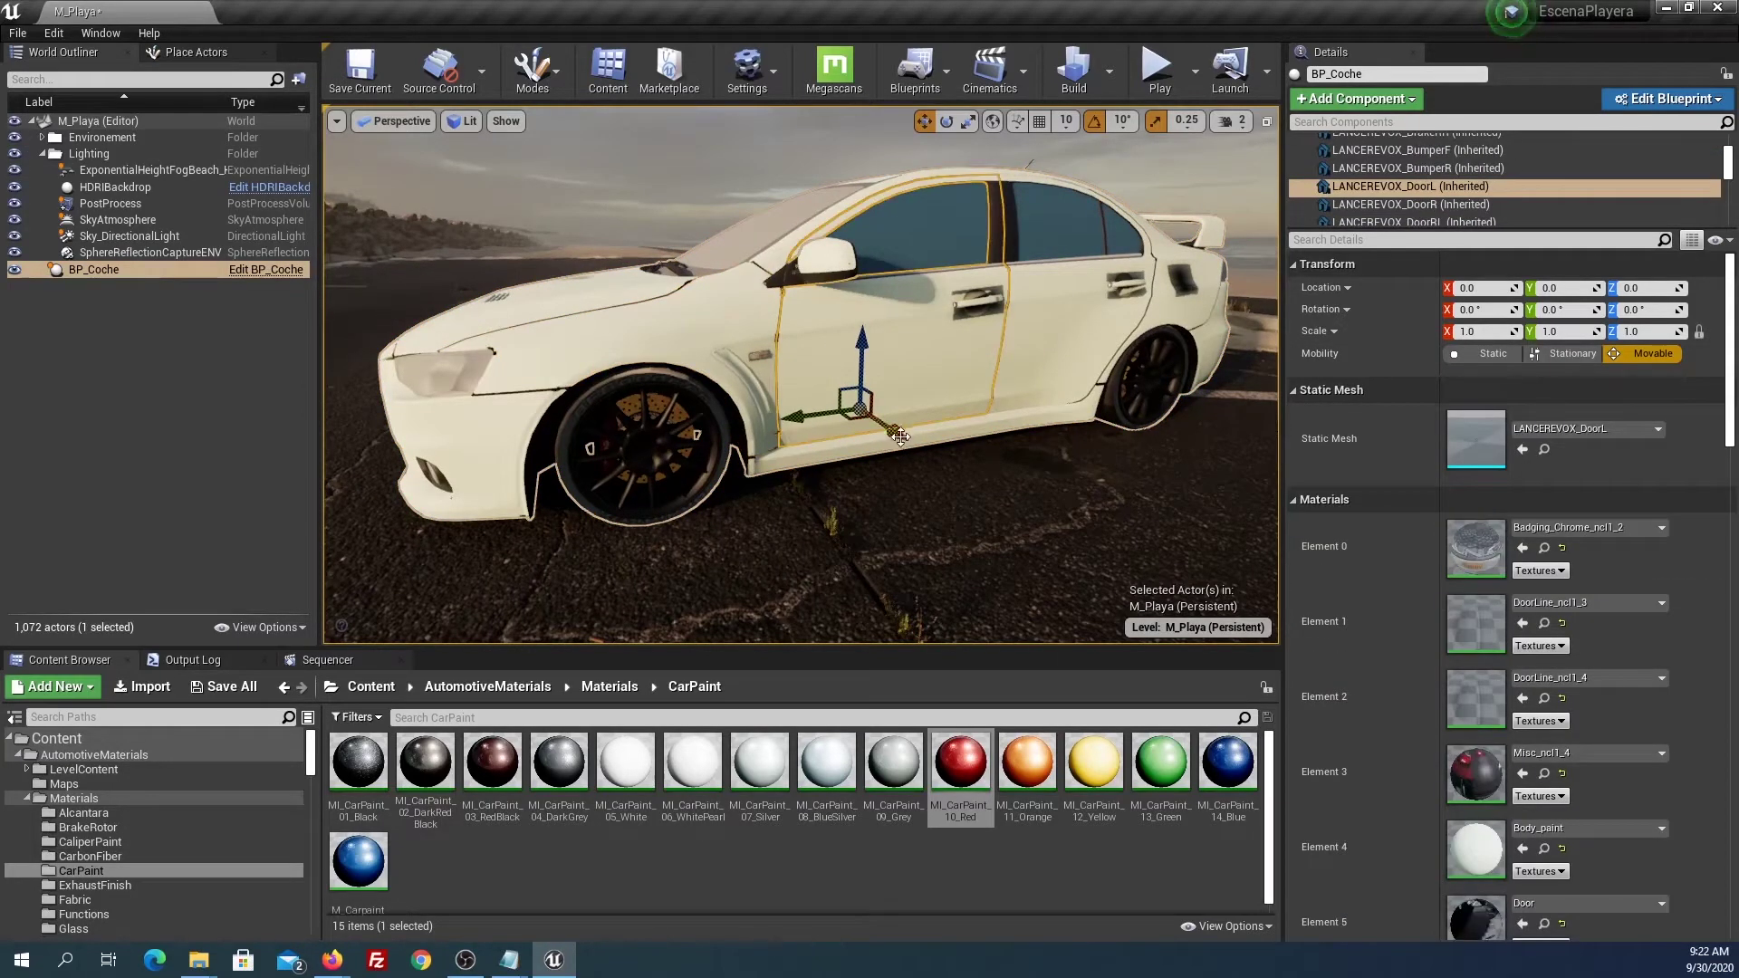
{"action": "left_click_drag", "start_coordinate": [898, 436], "coordinate": [980, 493]}
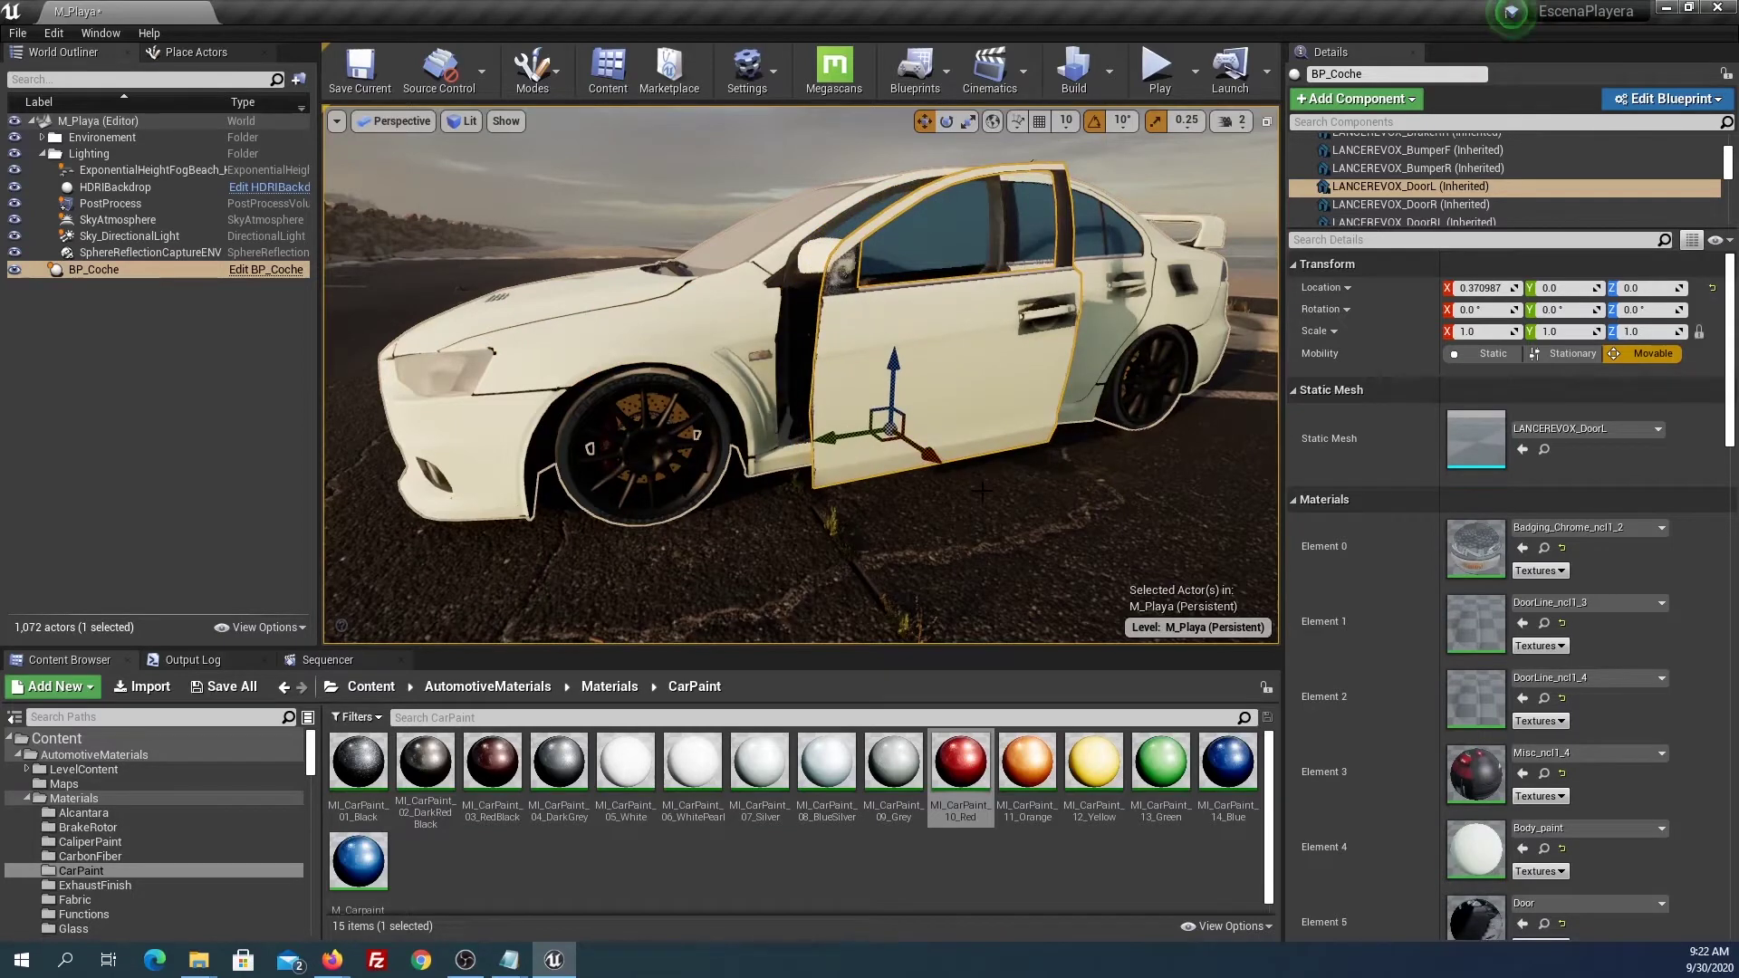
{"action": "key", "text": "ctrl+z"}
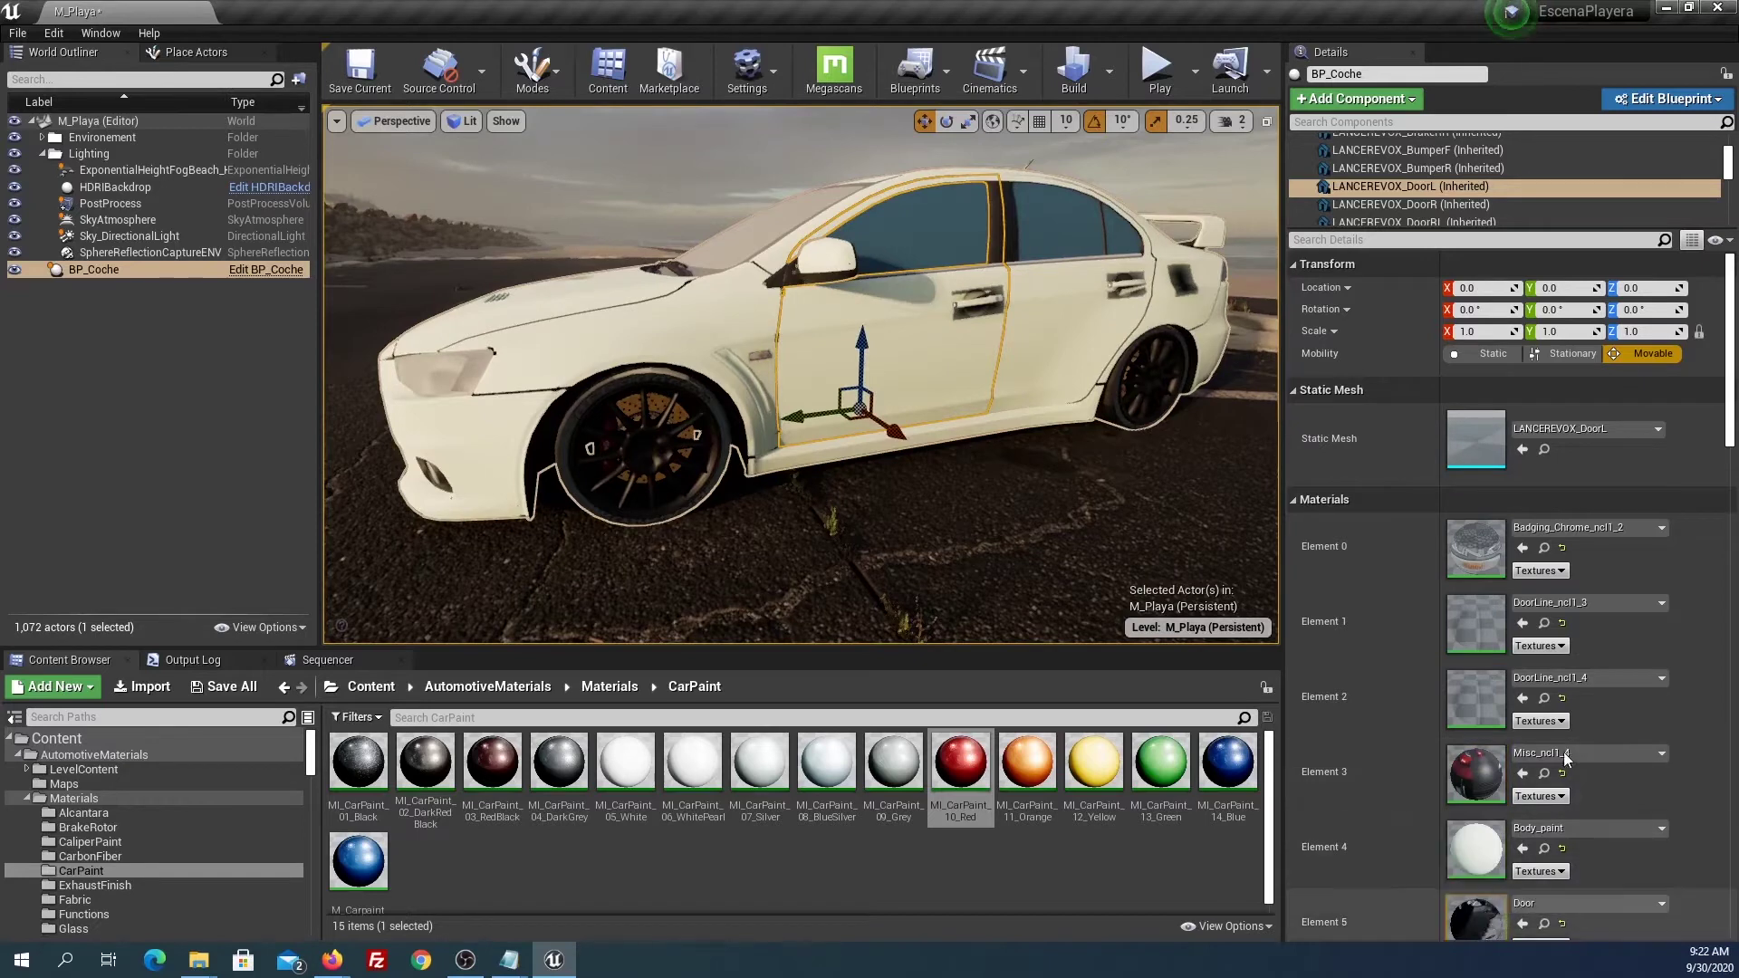
{"action": "scroll", "coordinate": [1601, 672], "scroll_direction": "down", "scroll_amount": 3}
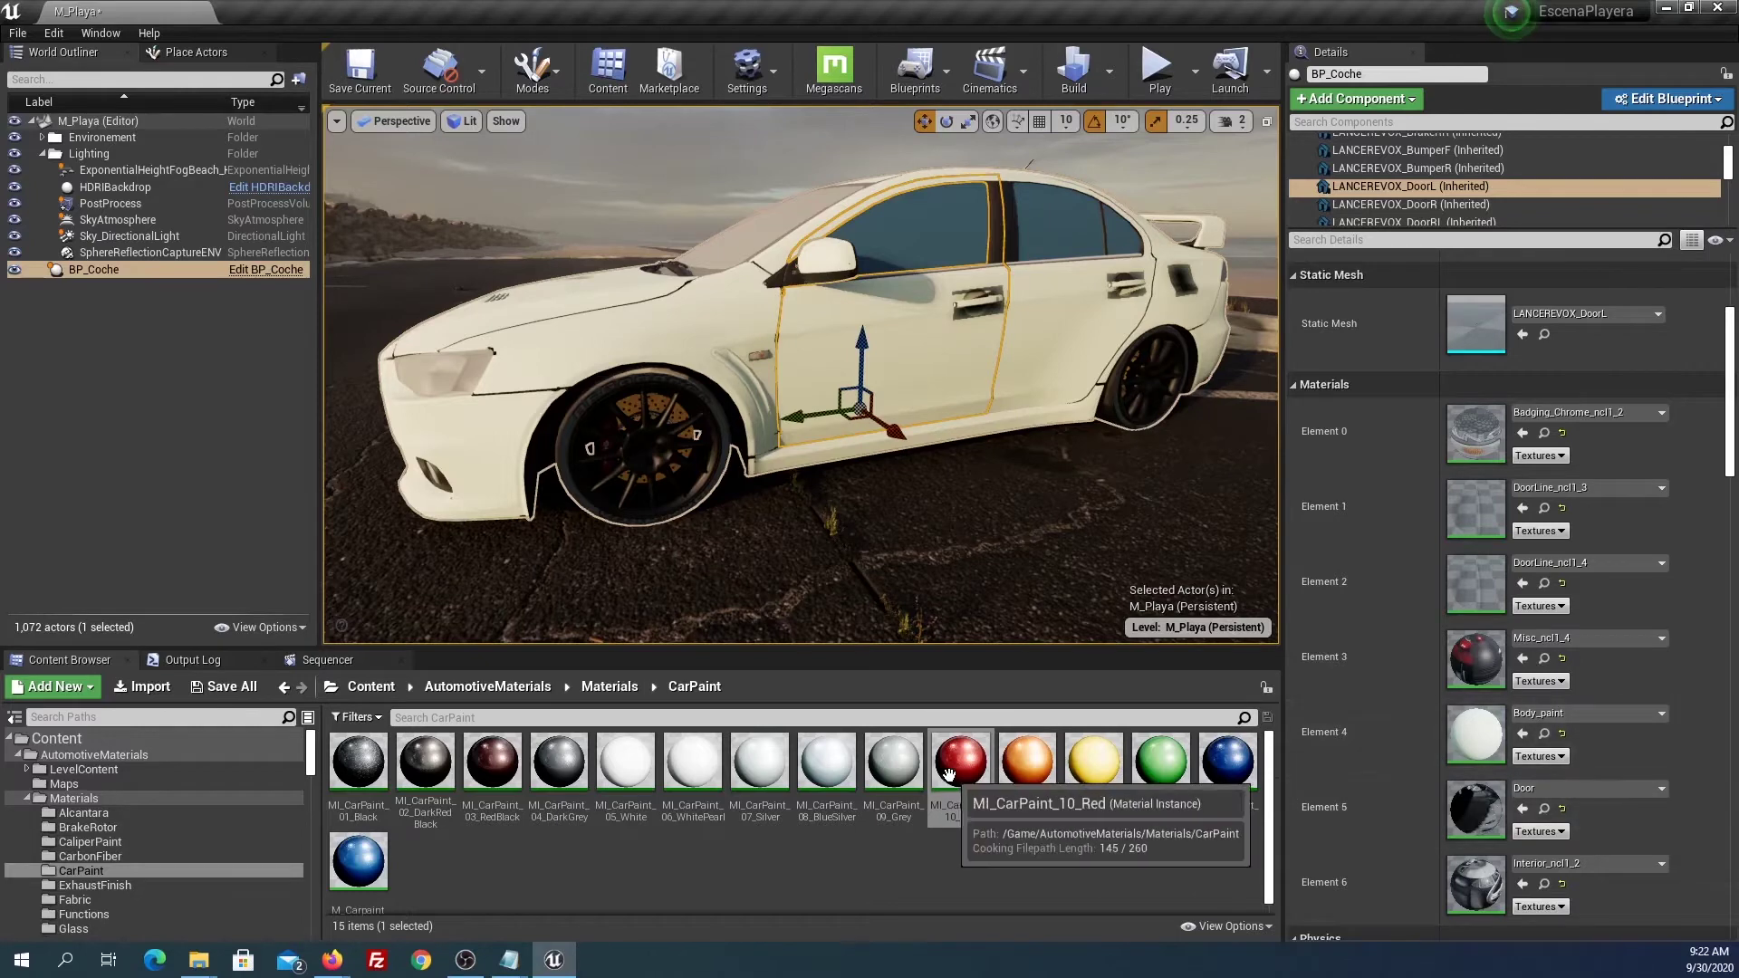
Paint the left front door, left fender, front bumper and left skirt with MI_CarPaint_10_Red.
{"action": "left_click_drag", "start_coordinate": [992, 775], "coordinate": [1467, 737]}
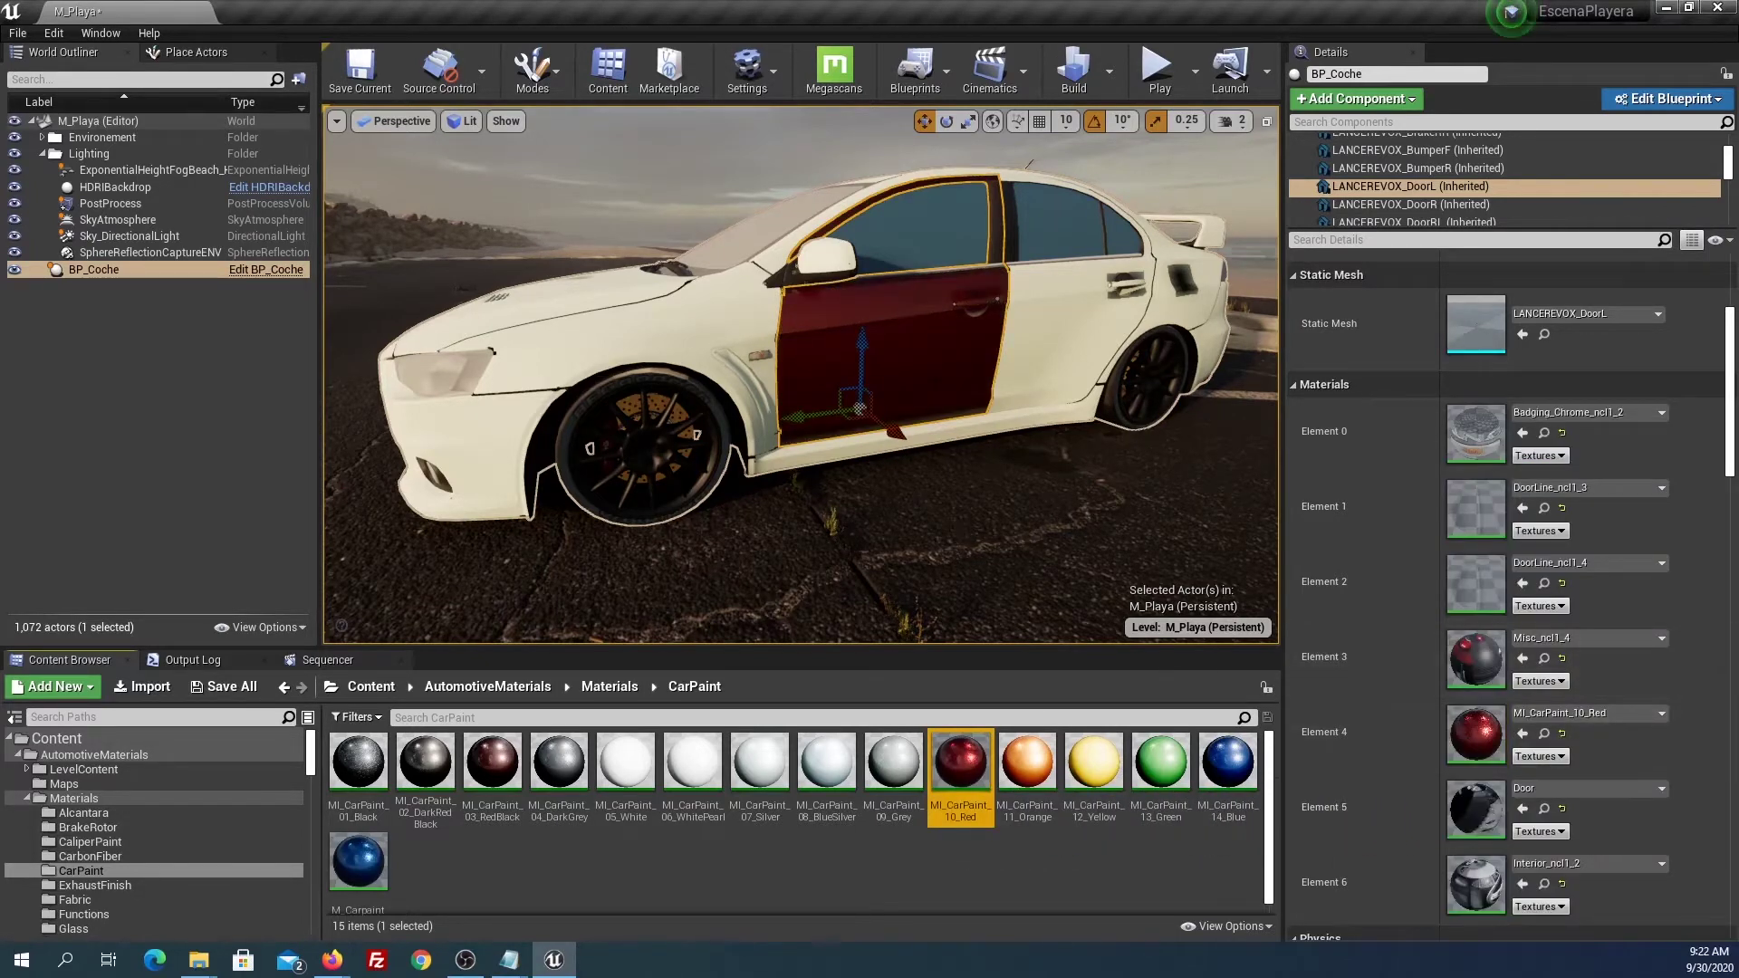
{"action": "key", "text": "f"}
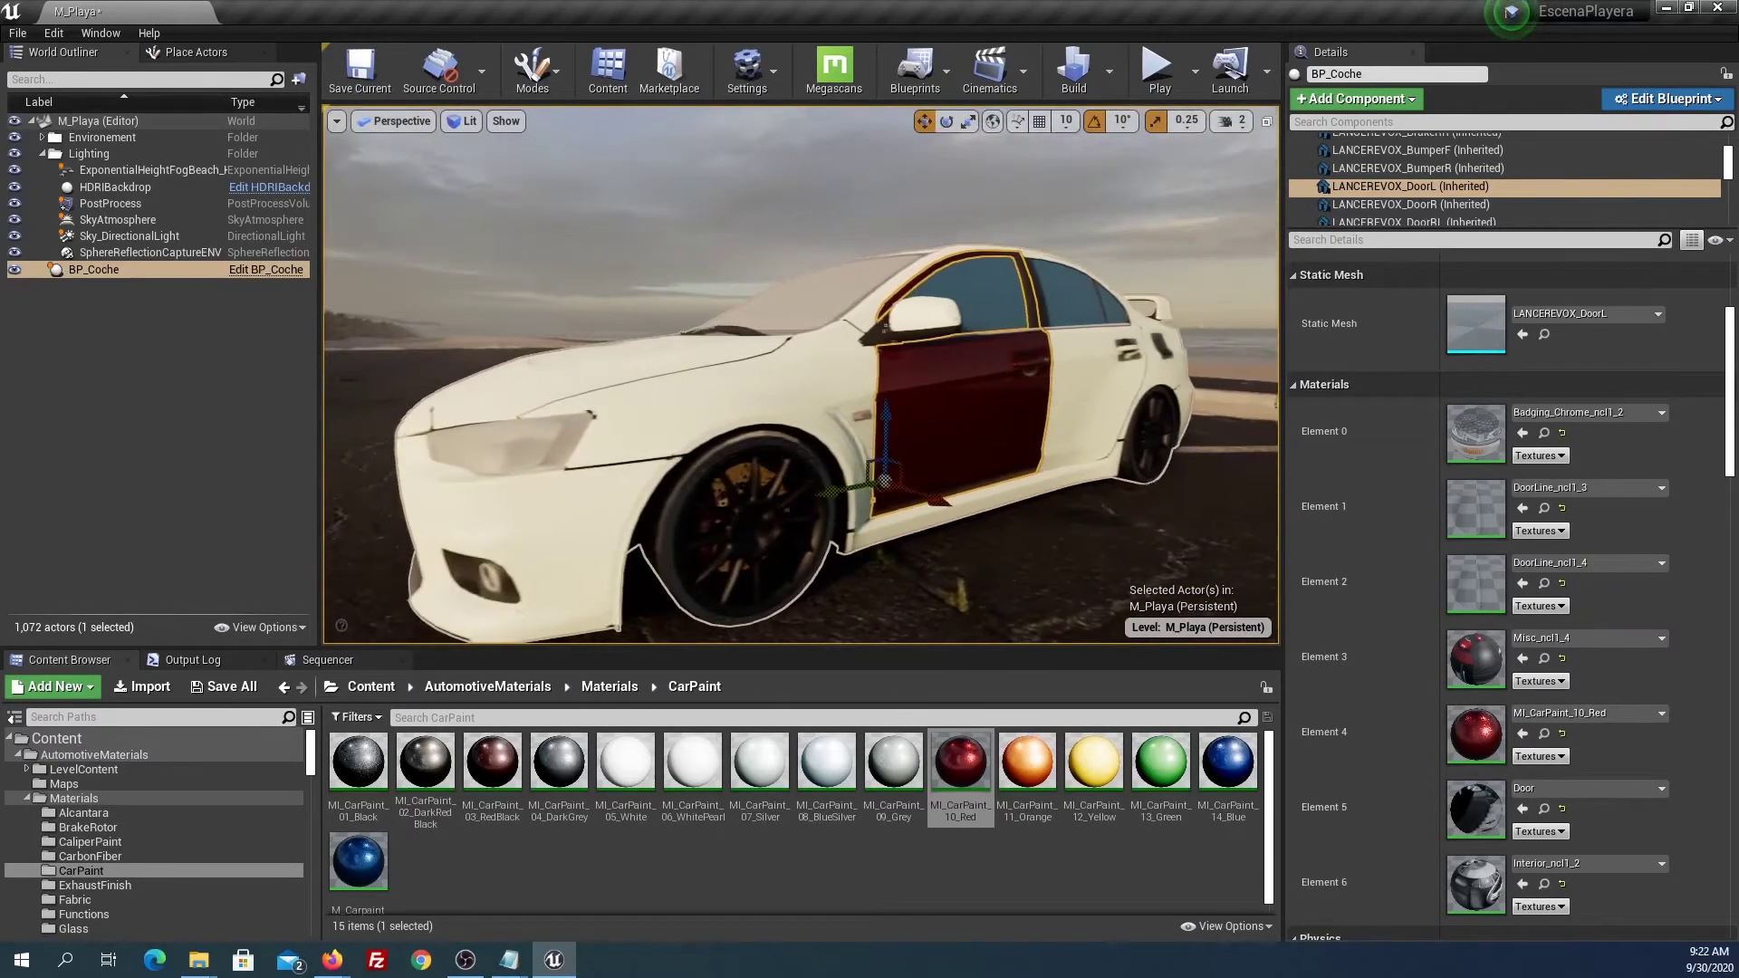
{"action": "left_click_drag", "start_coordinate": [810, 381], "coordinate": [811, 381], "text": "alt"}
{"action": "left_click", "coordinate": [834, 386]}
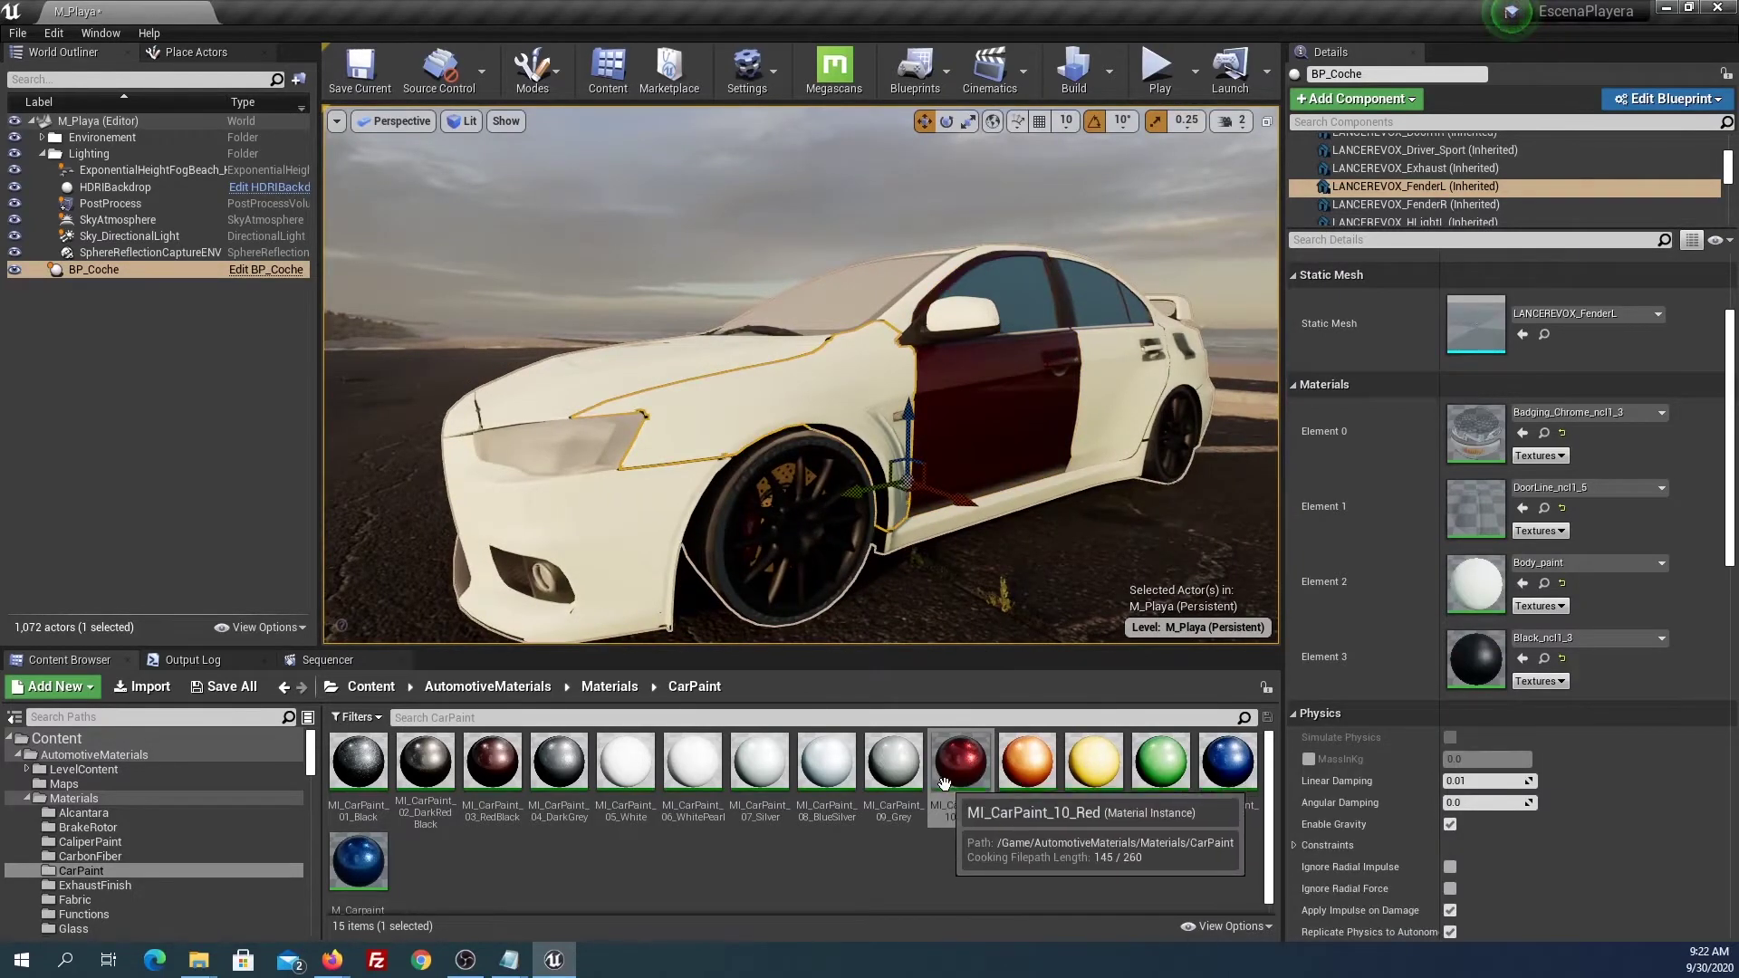
{"action": "left_click", "coordinate": [1521, 584]}
{"action": "left_click", "coordinate": [612, 515]}
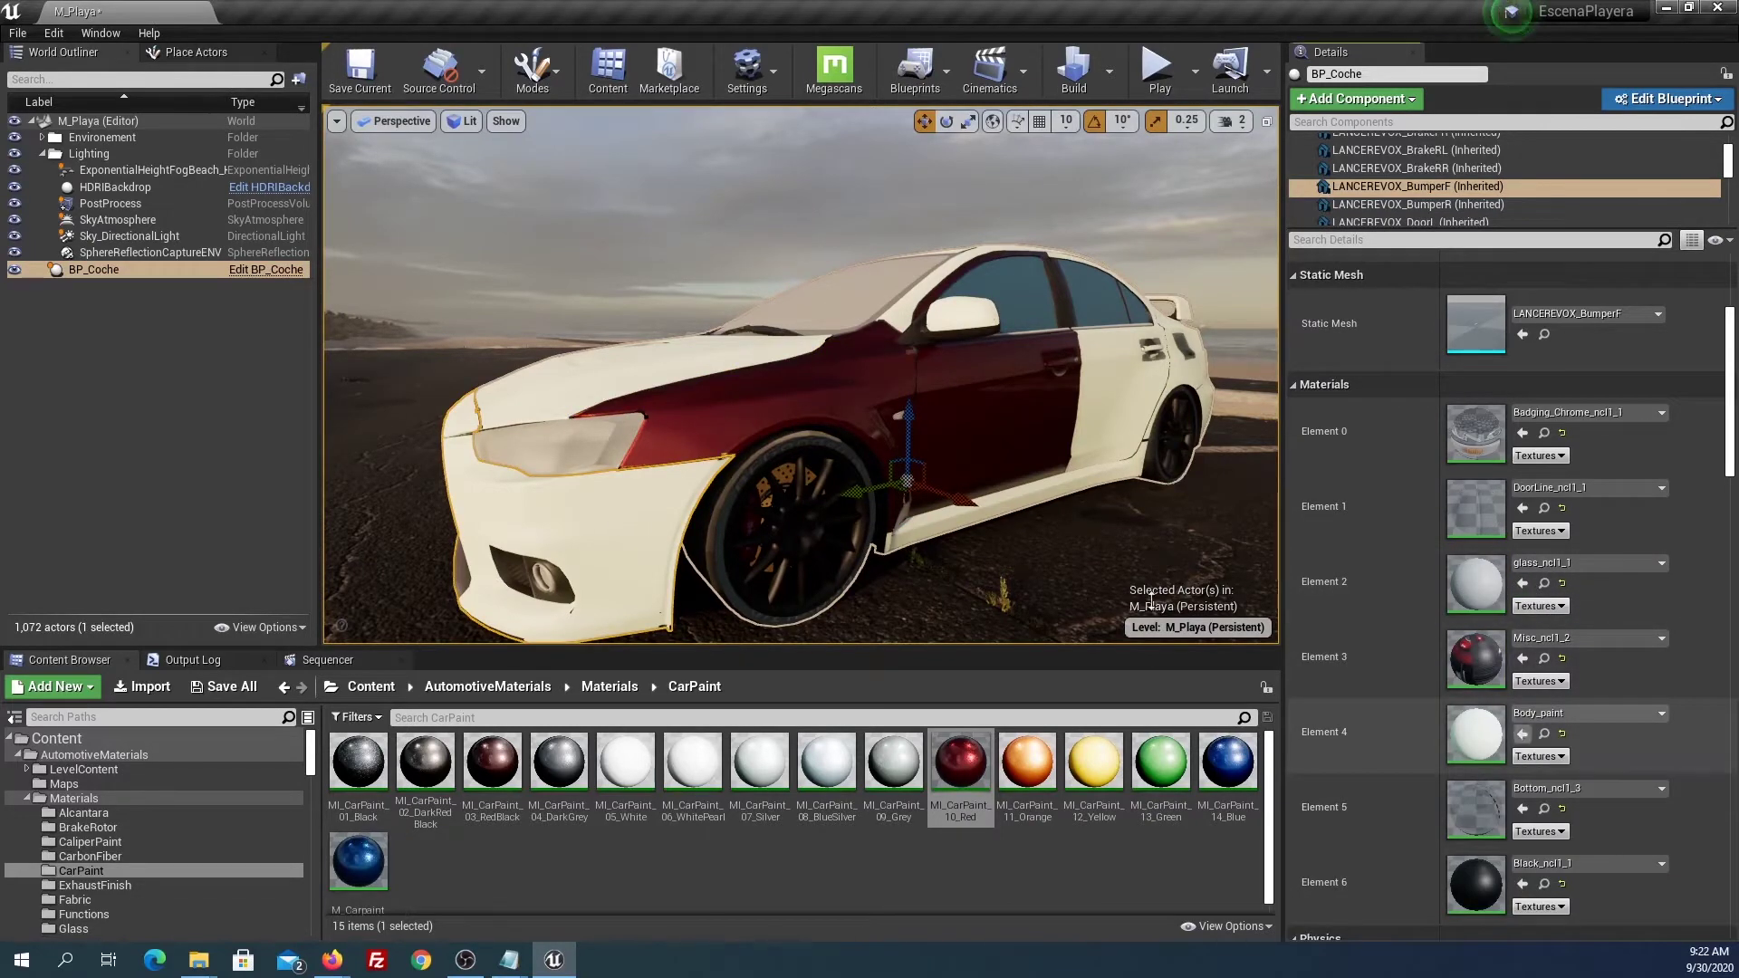
{"action": "left_click", "coordinate": [1523, 734]}
{"action": "left_click", "coordinate": [919, 520]}
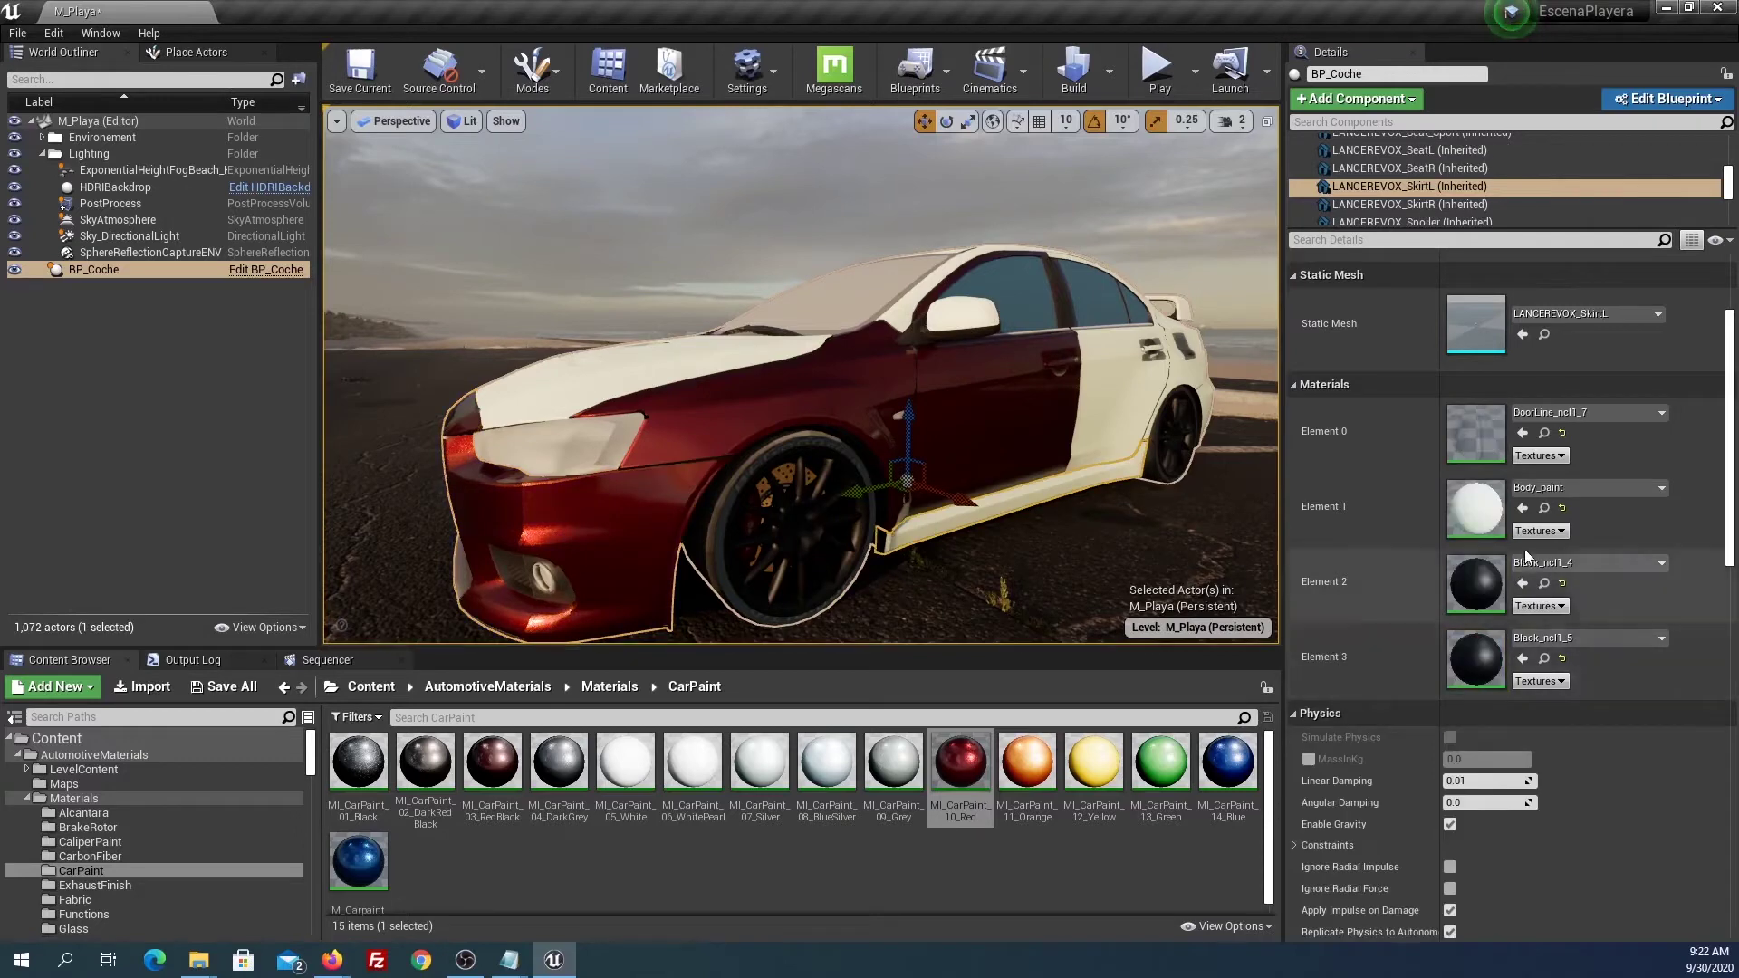
{"action": "left_click", "coordinate": [1523, 508]}
Paint the rear left door, left mirror, main body and hood red as well.
{"action": "left_click", "coordinate": [1123, 392]}
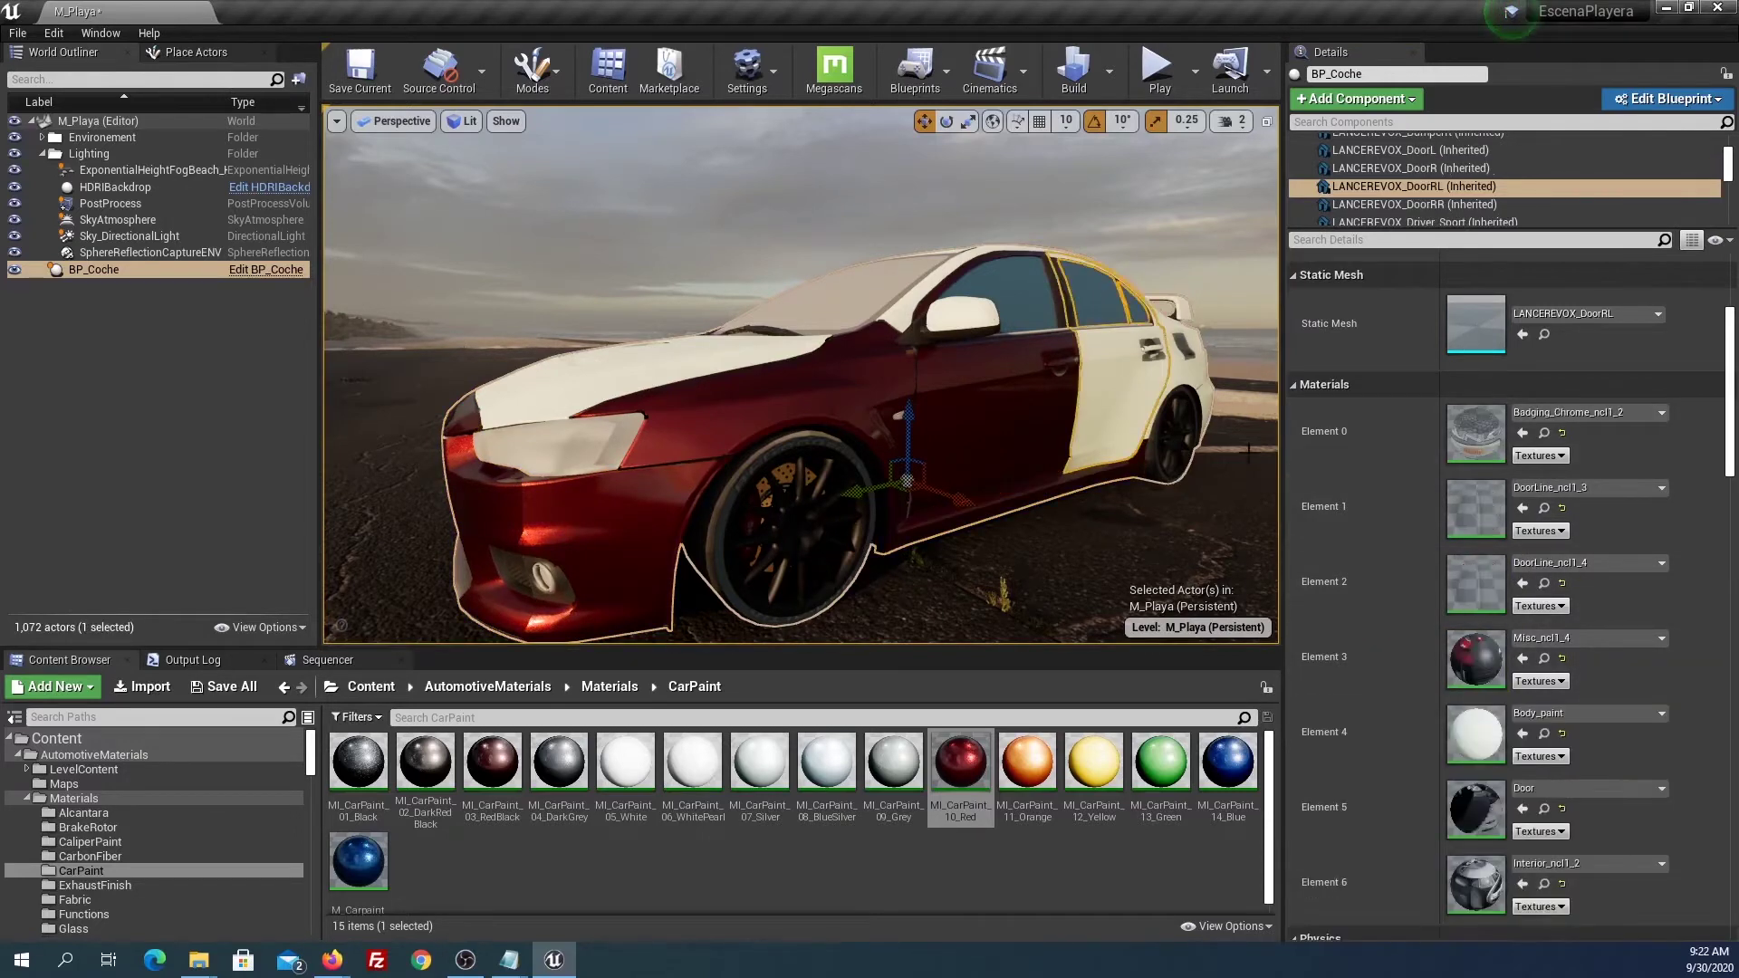
{"action": "left_click", "coordinate": [1522, 733]}
{"action": "left_click", "coordinate": [955, 319]}
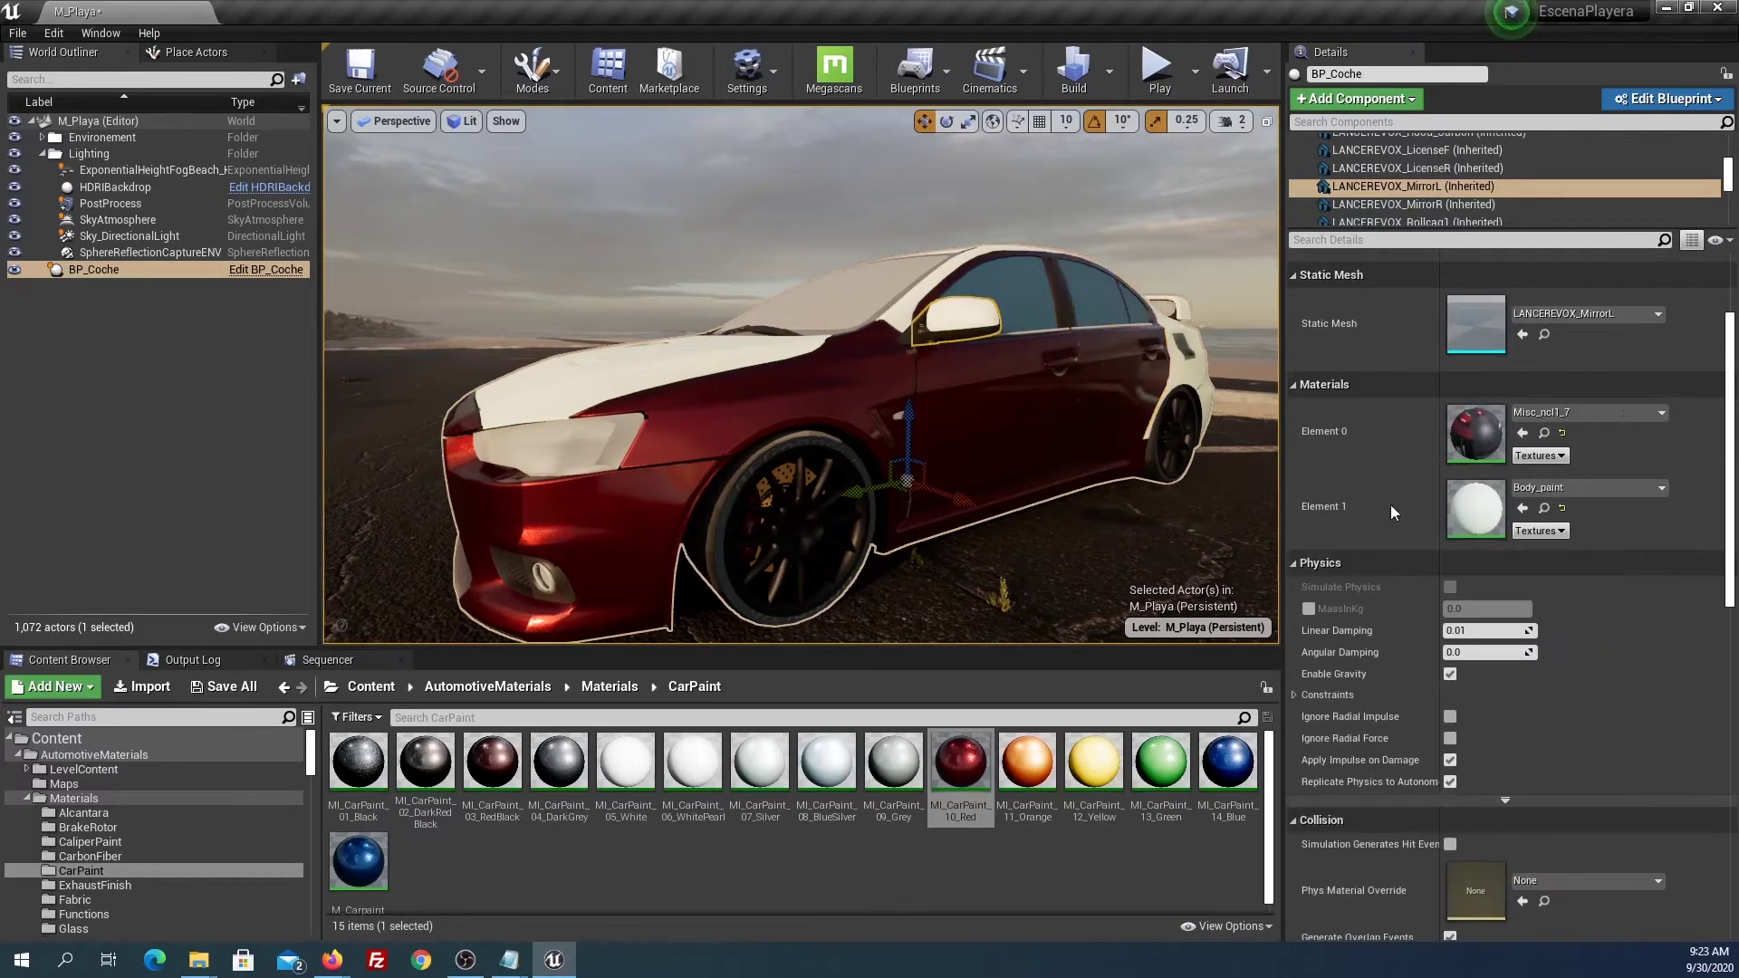
{"action": "left_click", "coordinate": [1522, 508]}
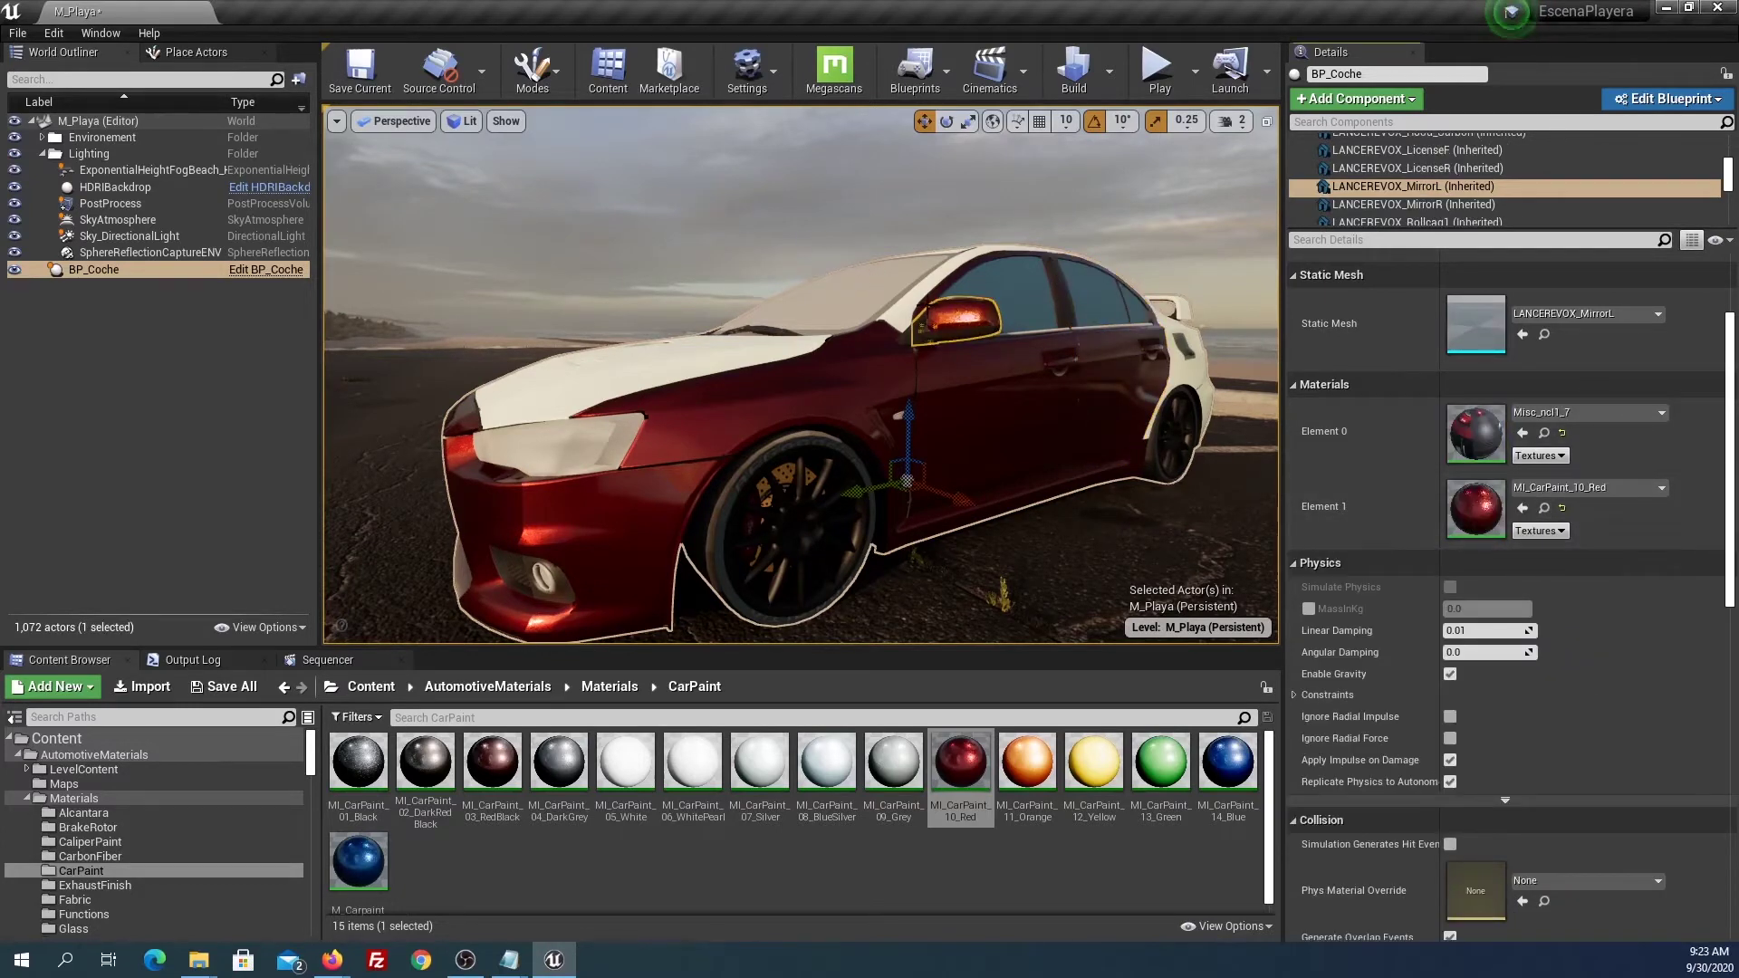
{"action": "left_click", "coordinate": [913, 299]}
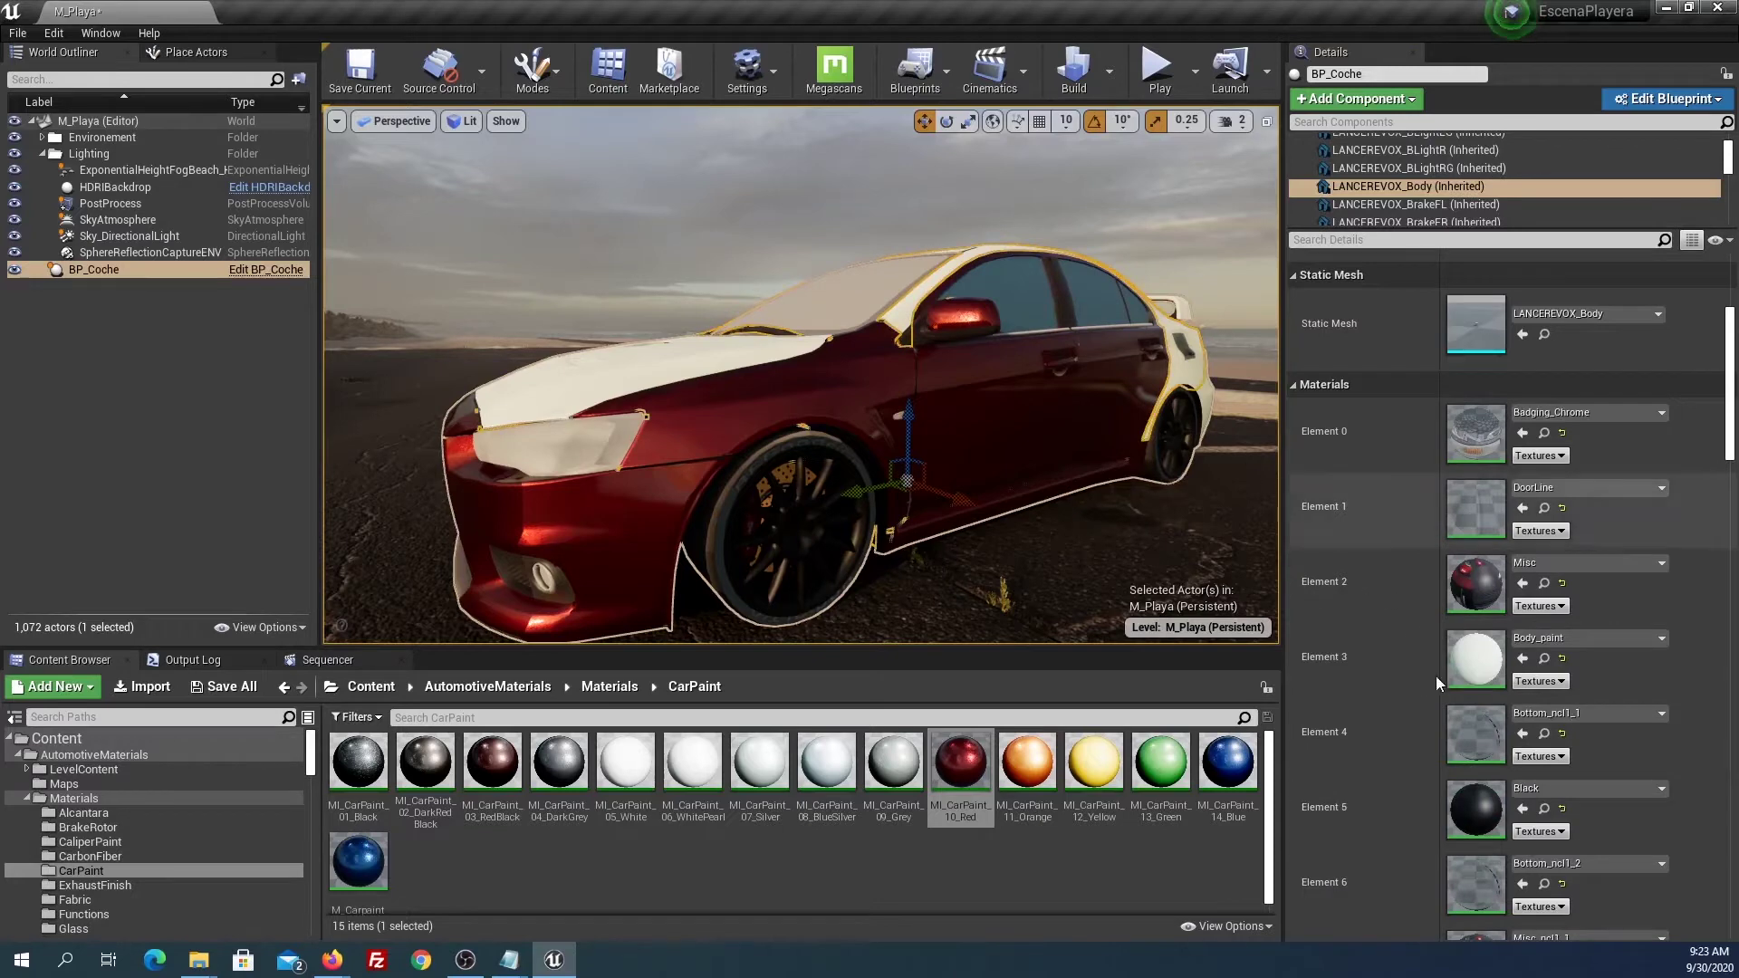
{"action": "left_click", "coordinate": [1523, 658]}
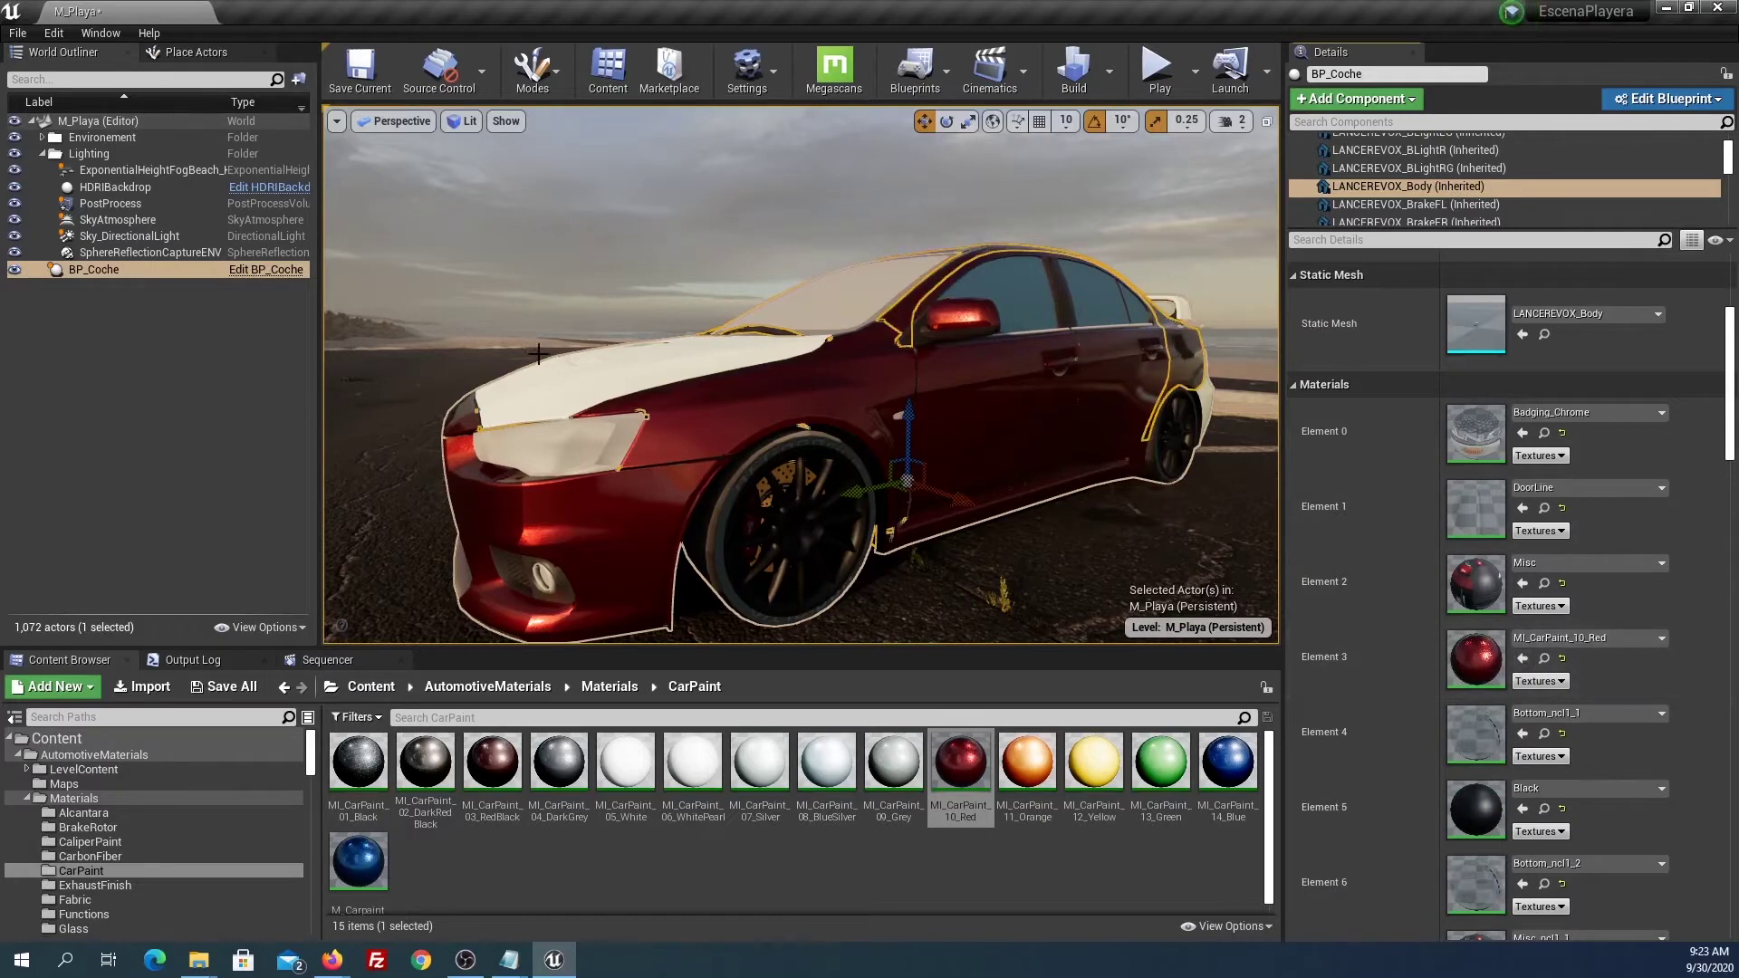
{"action": "left_click", "coordinate": [606, 377]}
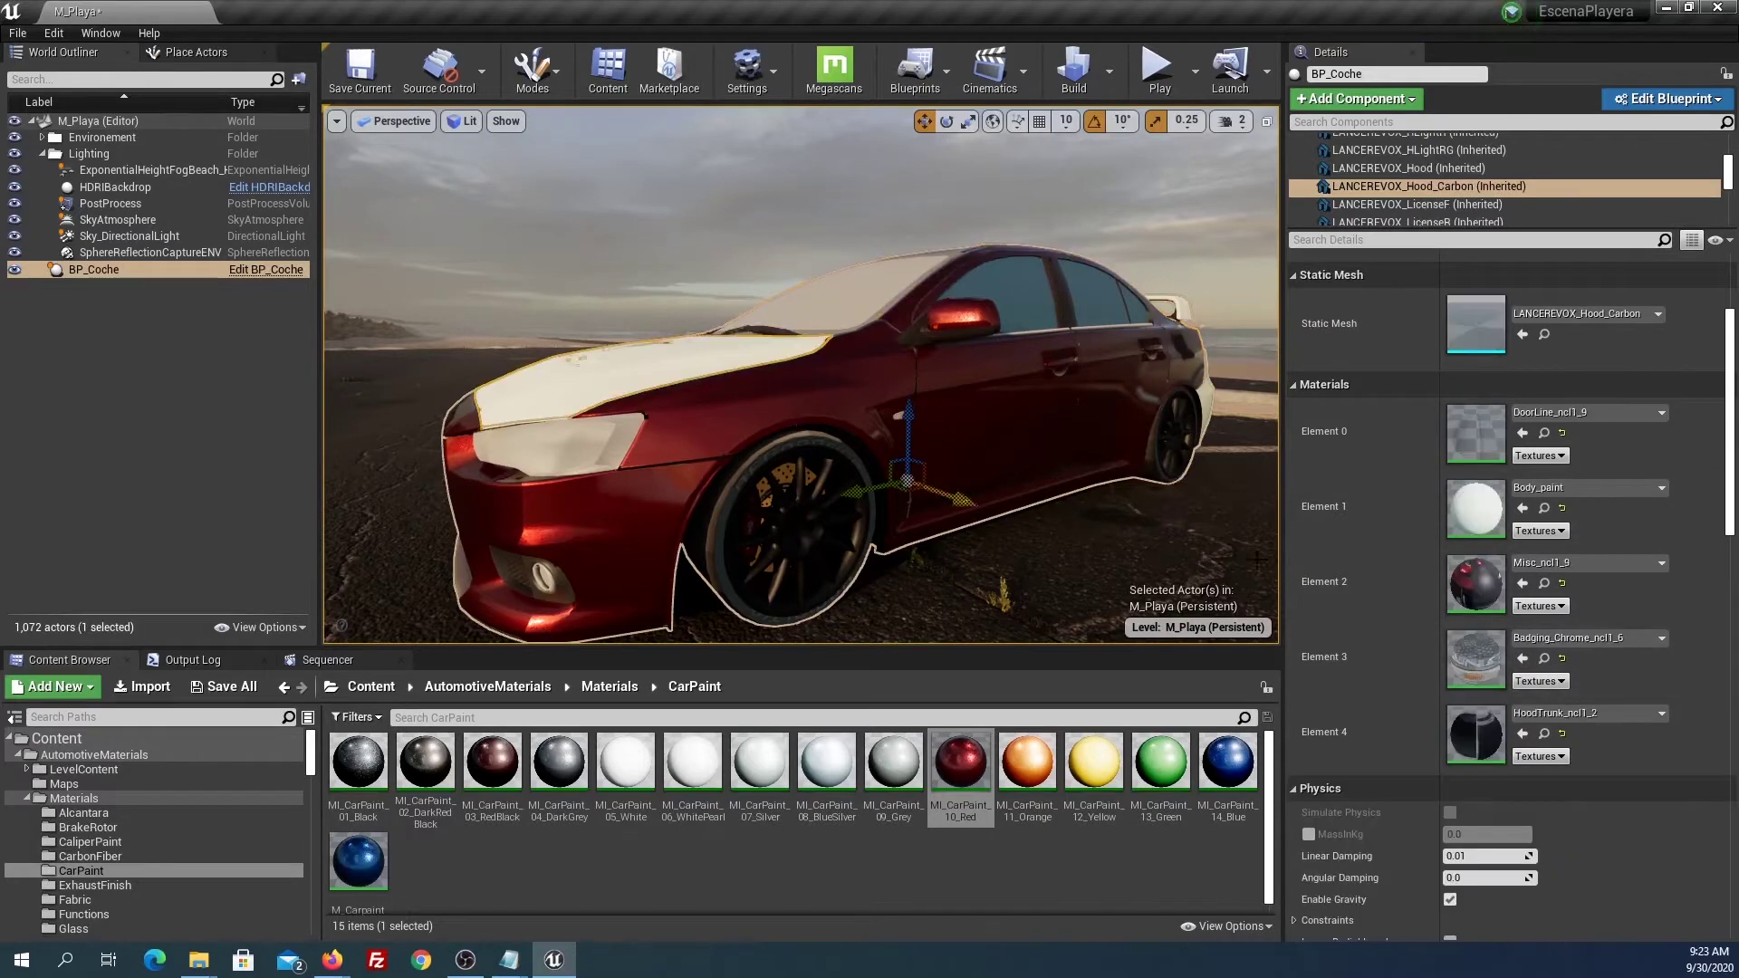
{"action": "left_click", "coordinate": [1522, 508]}
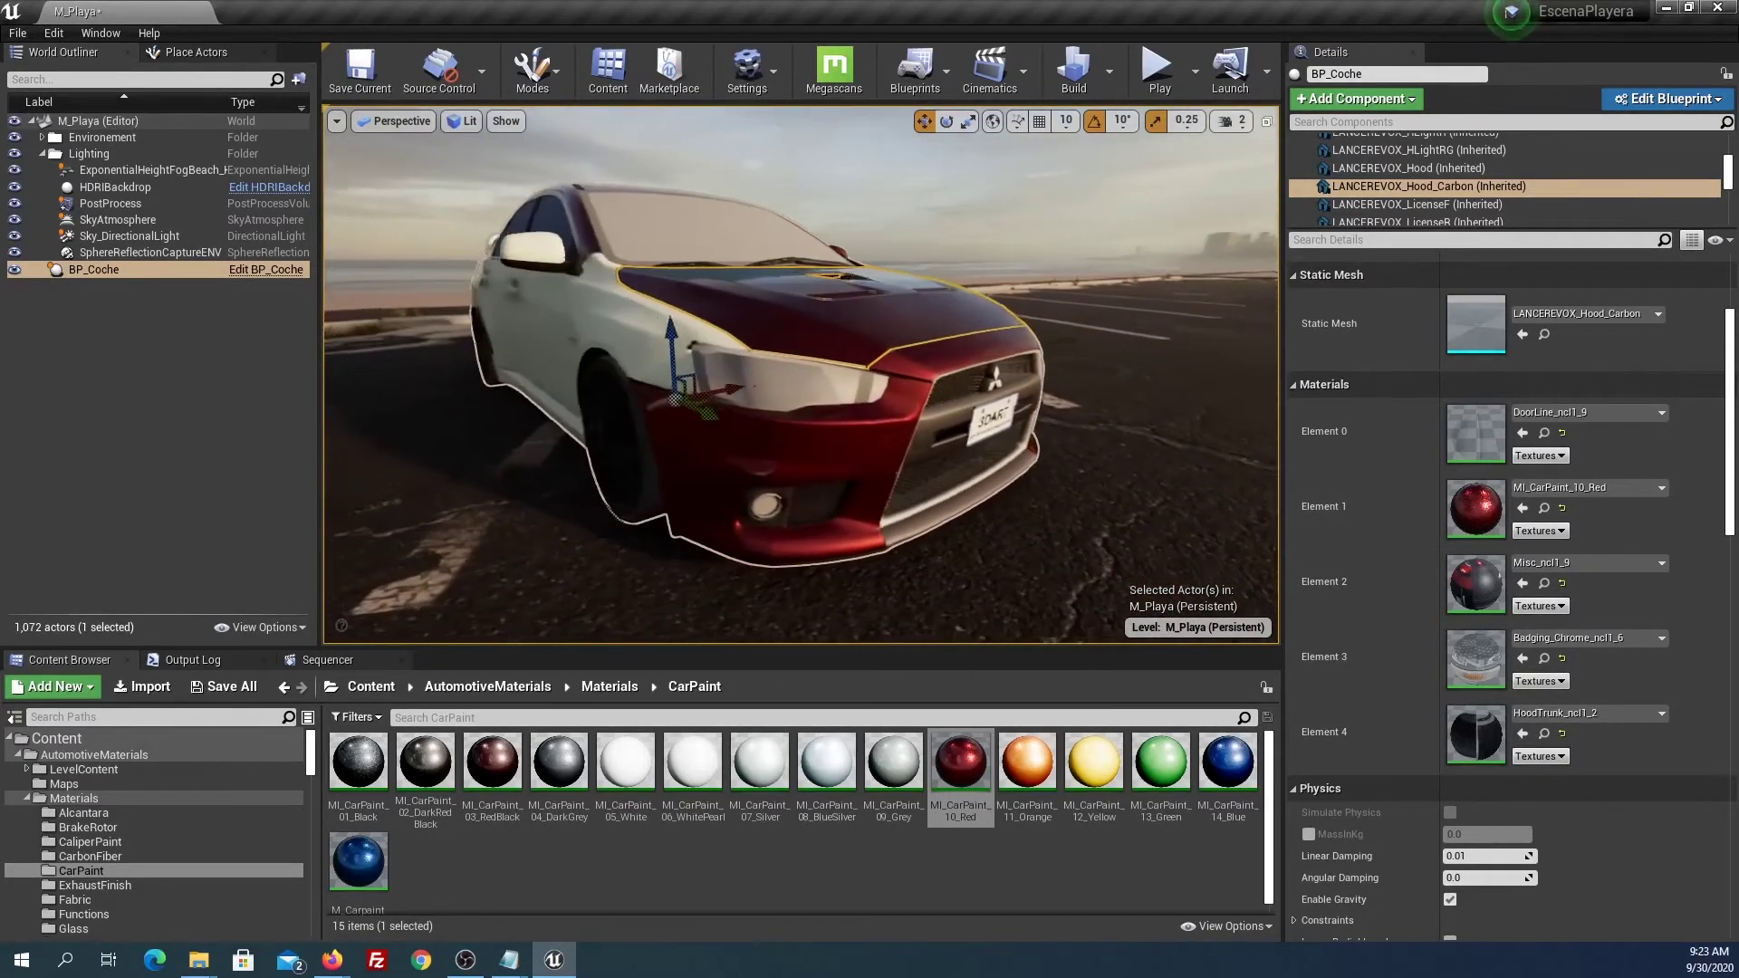
Raise camera speed to 3 and paint the right fender, right front door and right skirt red.
{"action": "left_click", "coordinate": [1236, 121]}
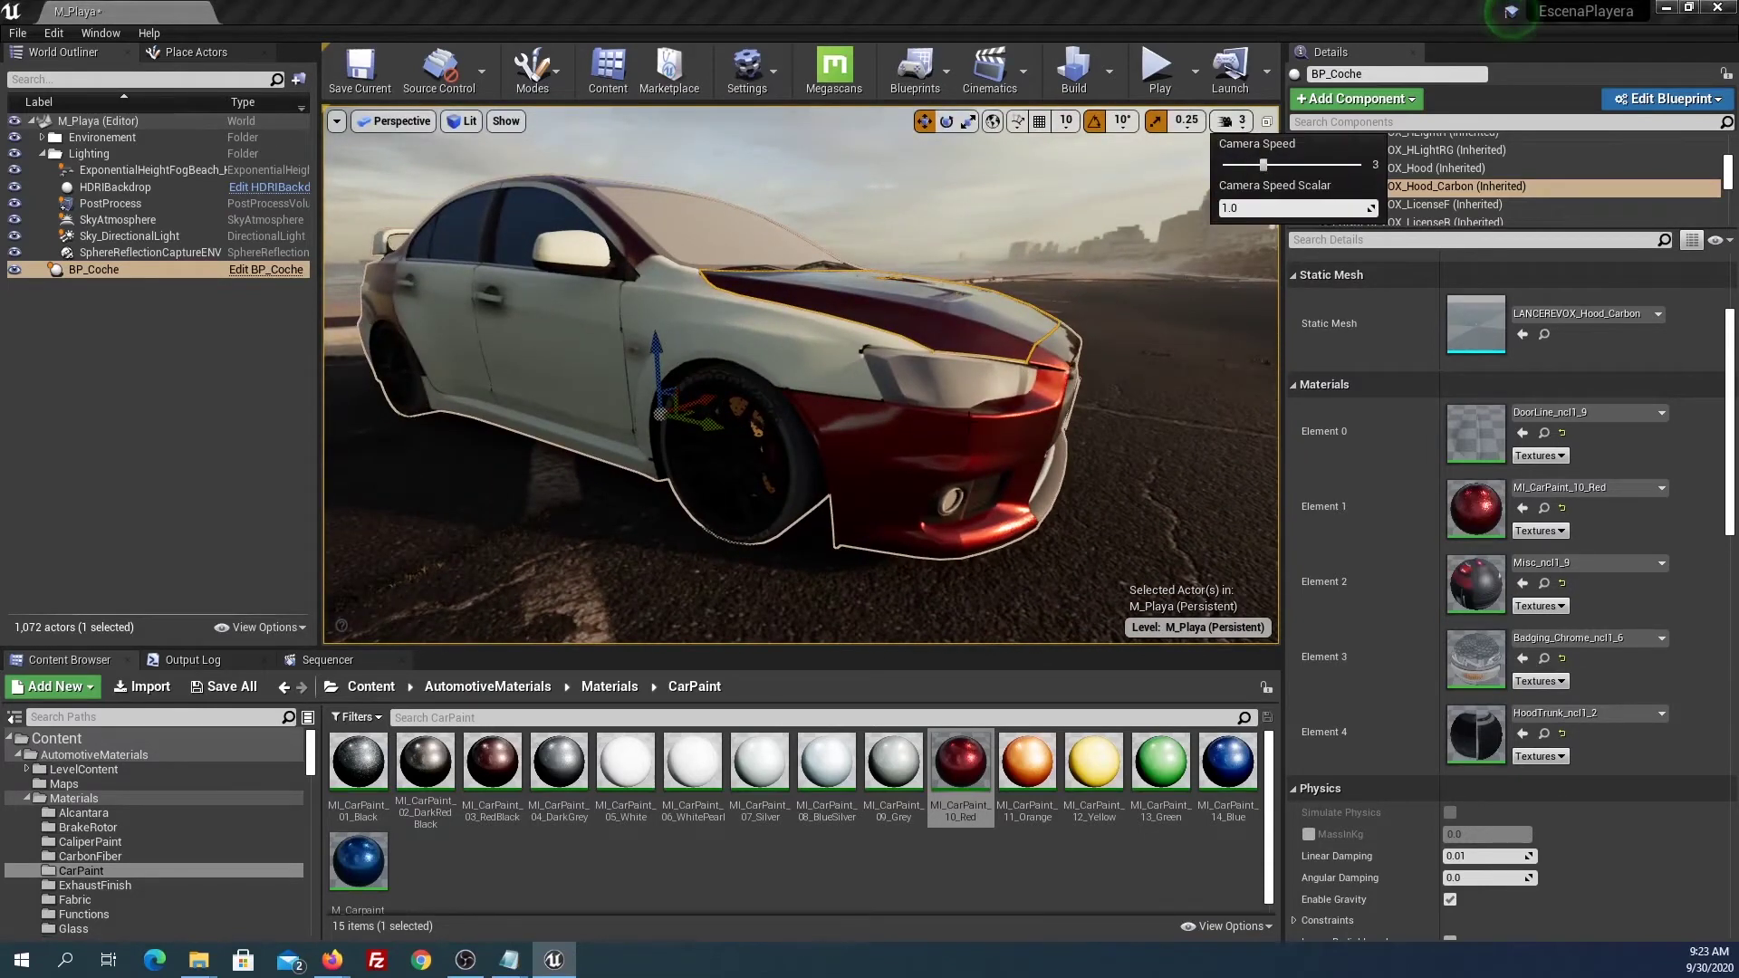
{"action": "left_click", "coordinate": [803, 363]}
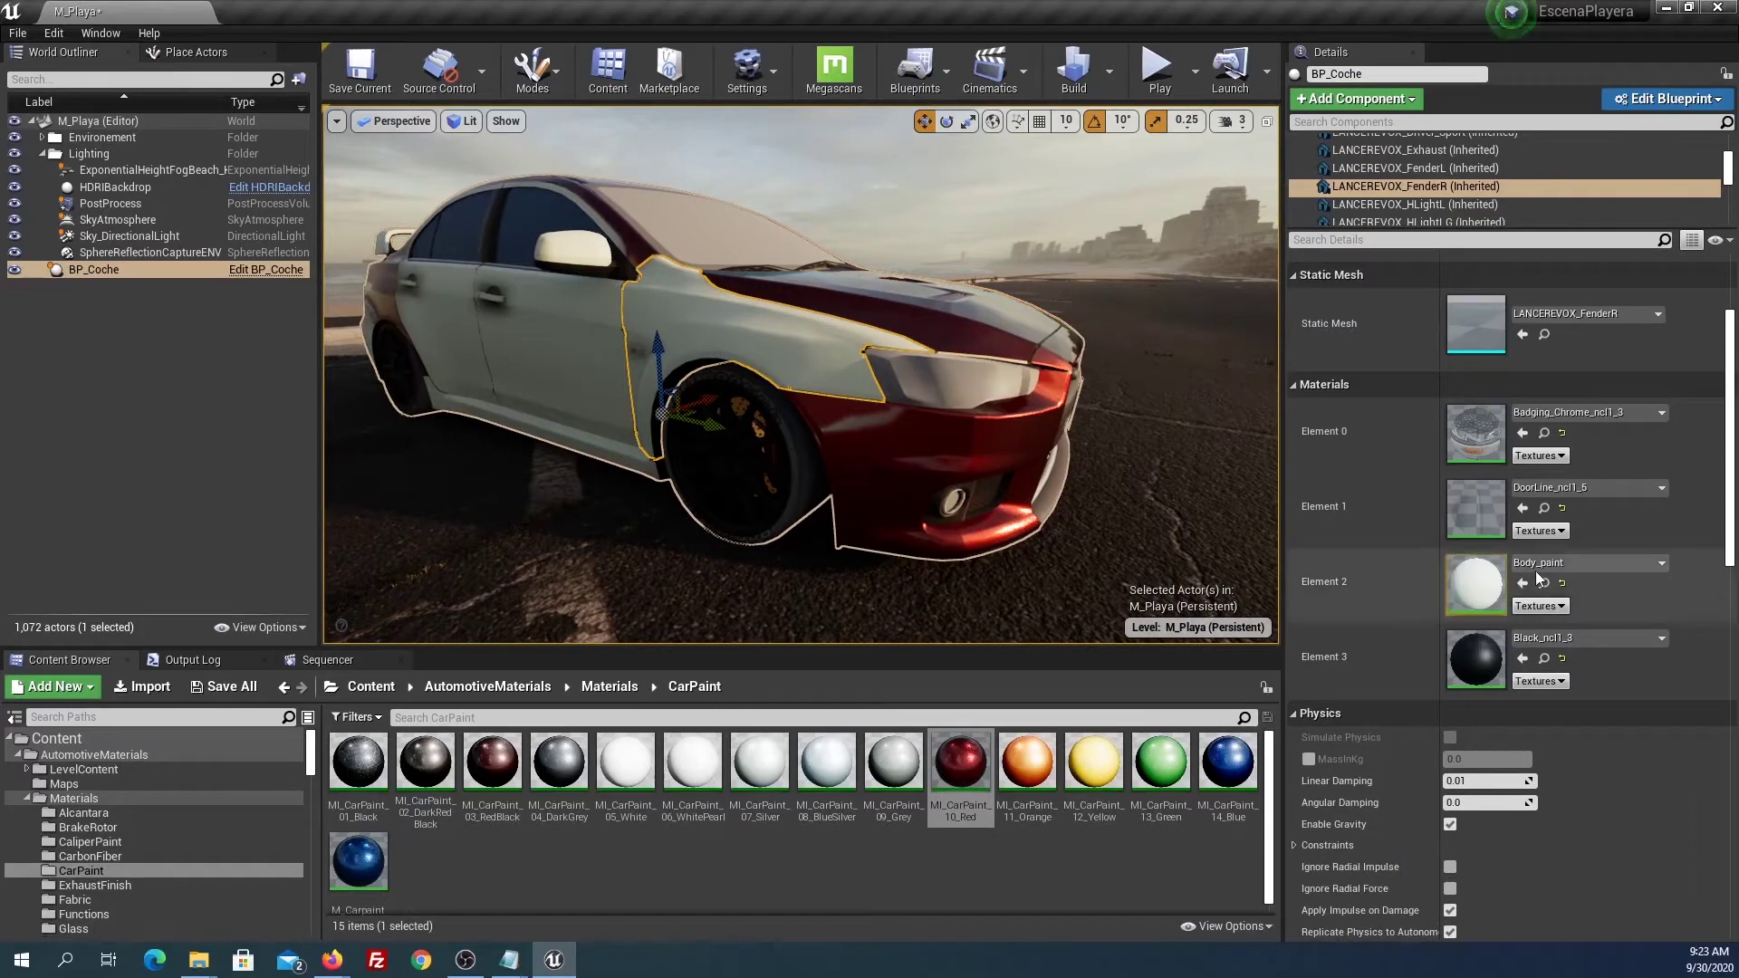
{"action": "left_click", "coordinate": [1521, 585]}
{"action": "left_click", "coordinate": [611, 379]}
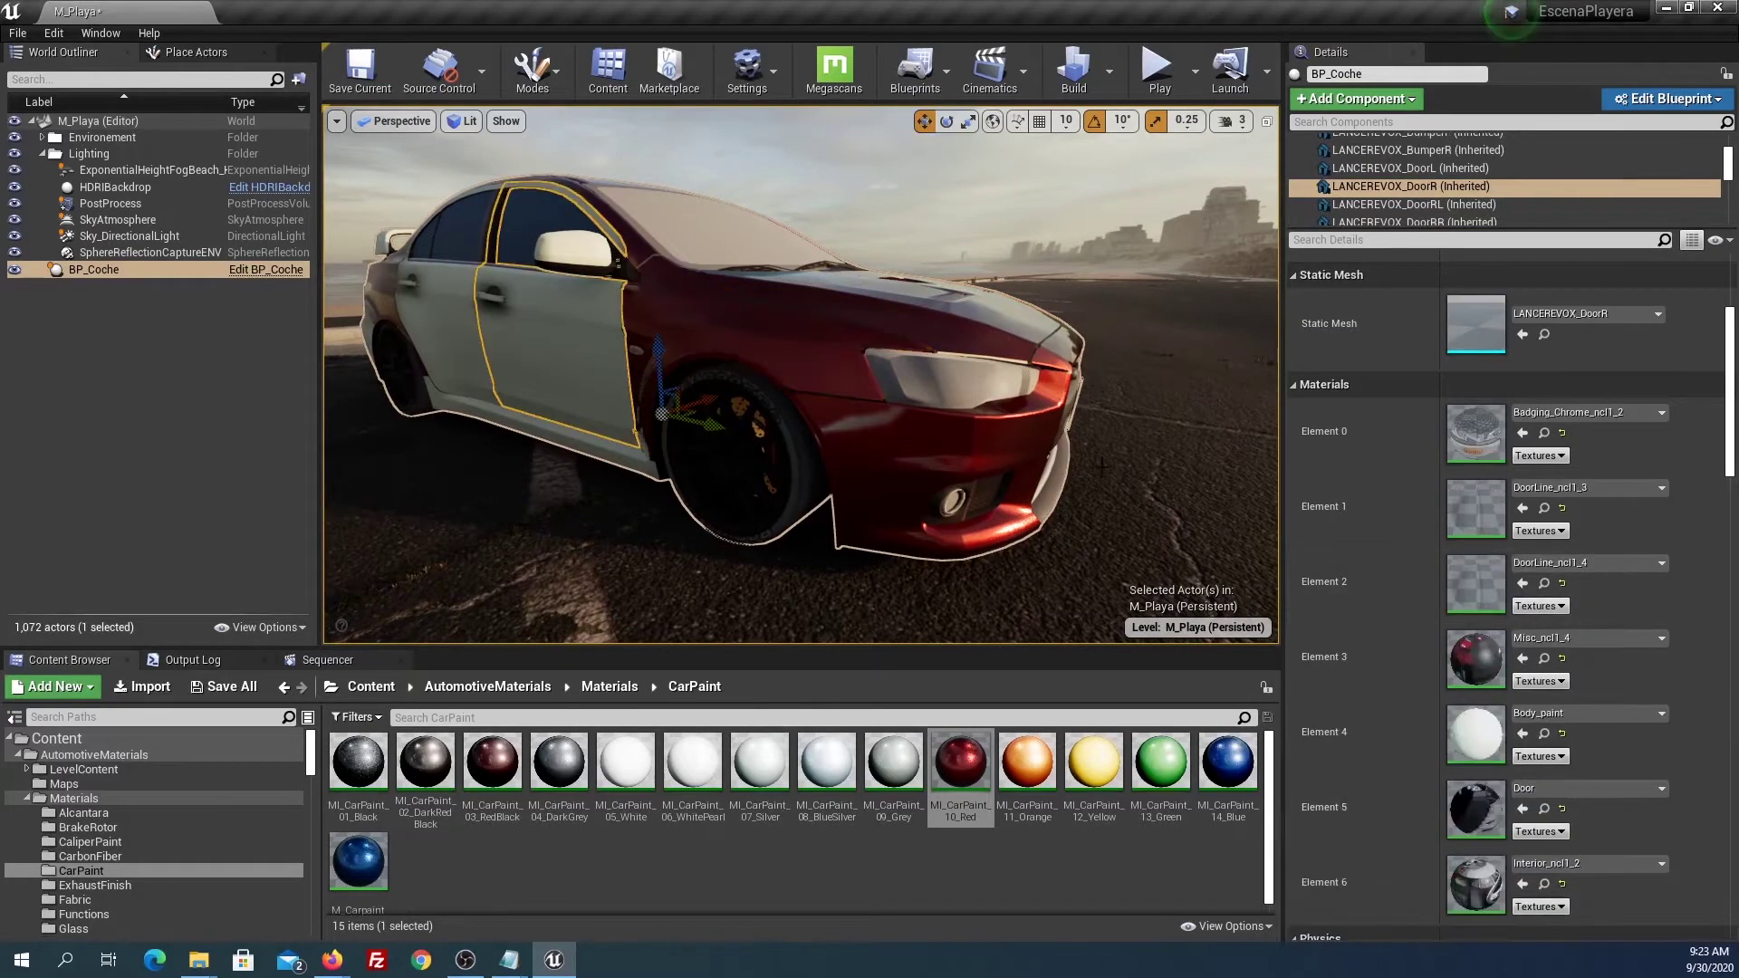
{"action": "left_click", "coordinate": [1522, 734]}
{"action": "left_click", "coordinate": [561, 433]}
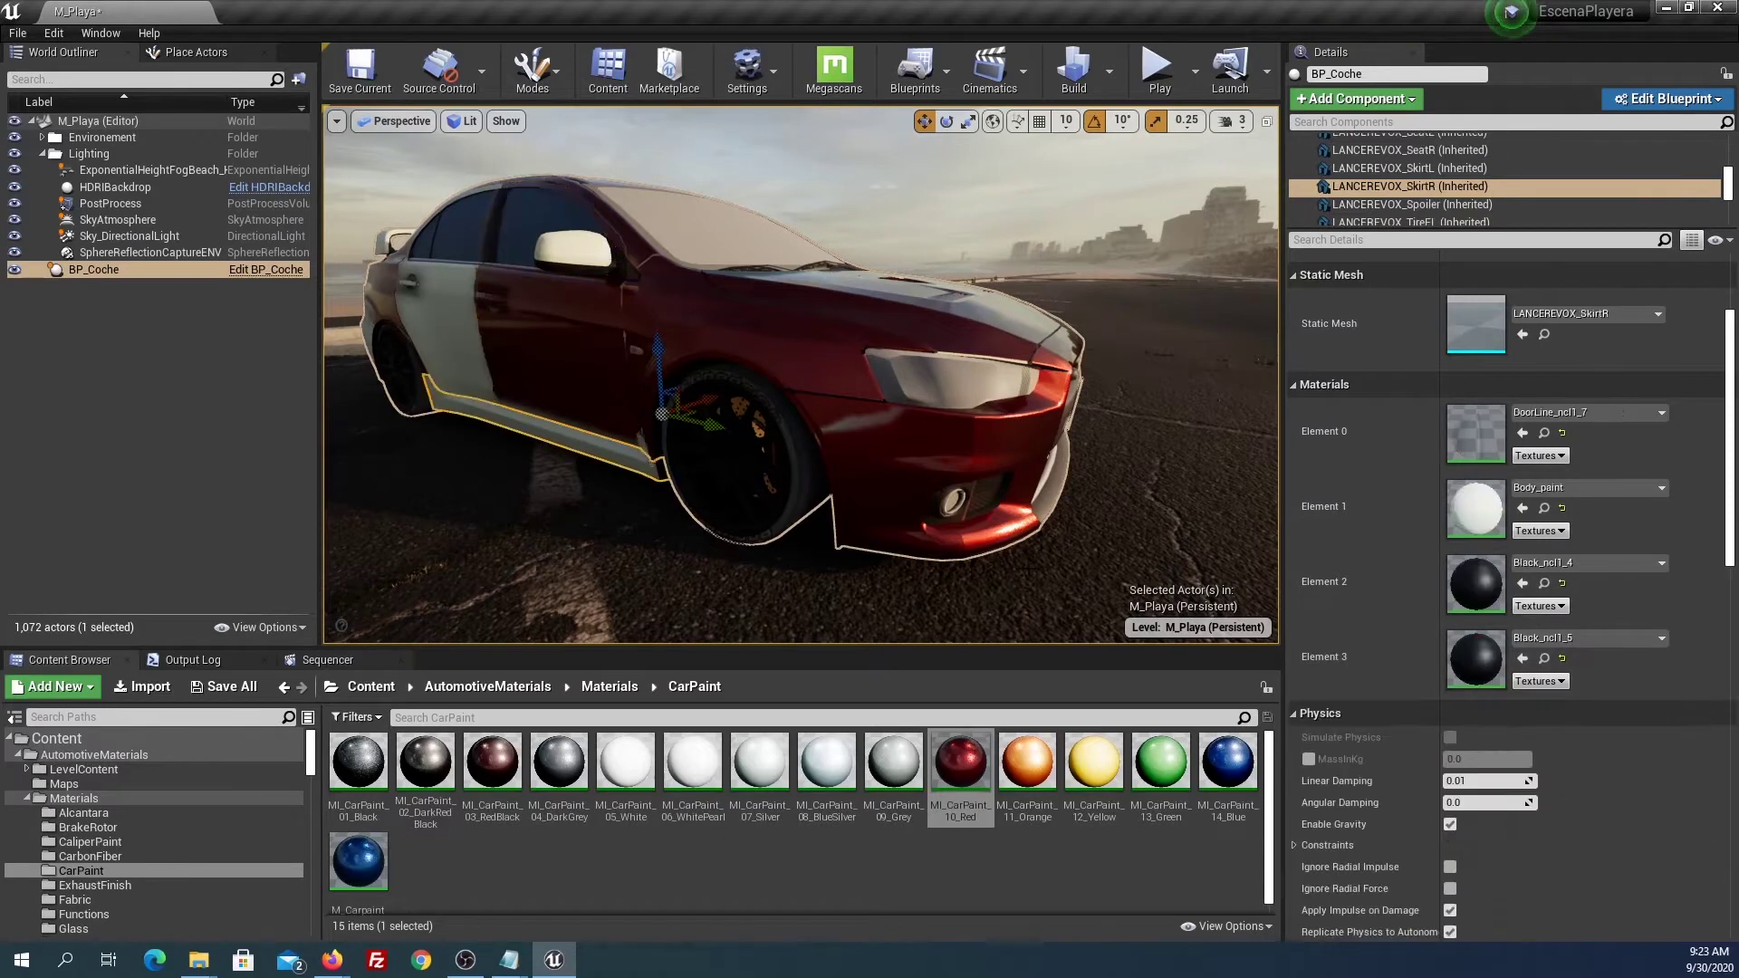
{"action": "left_click", "coordinate": [1522, 508]}
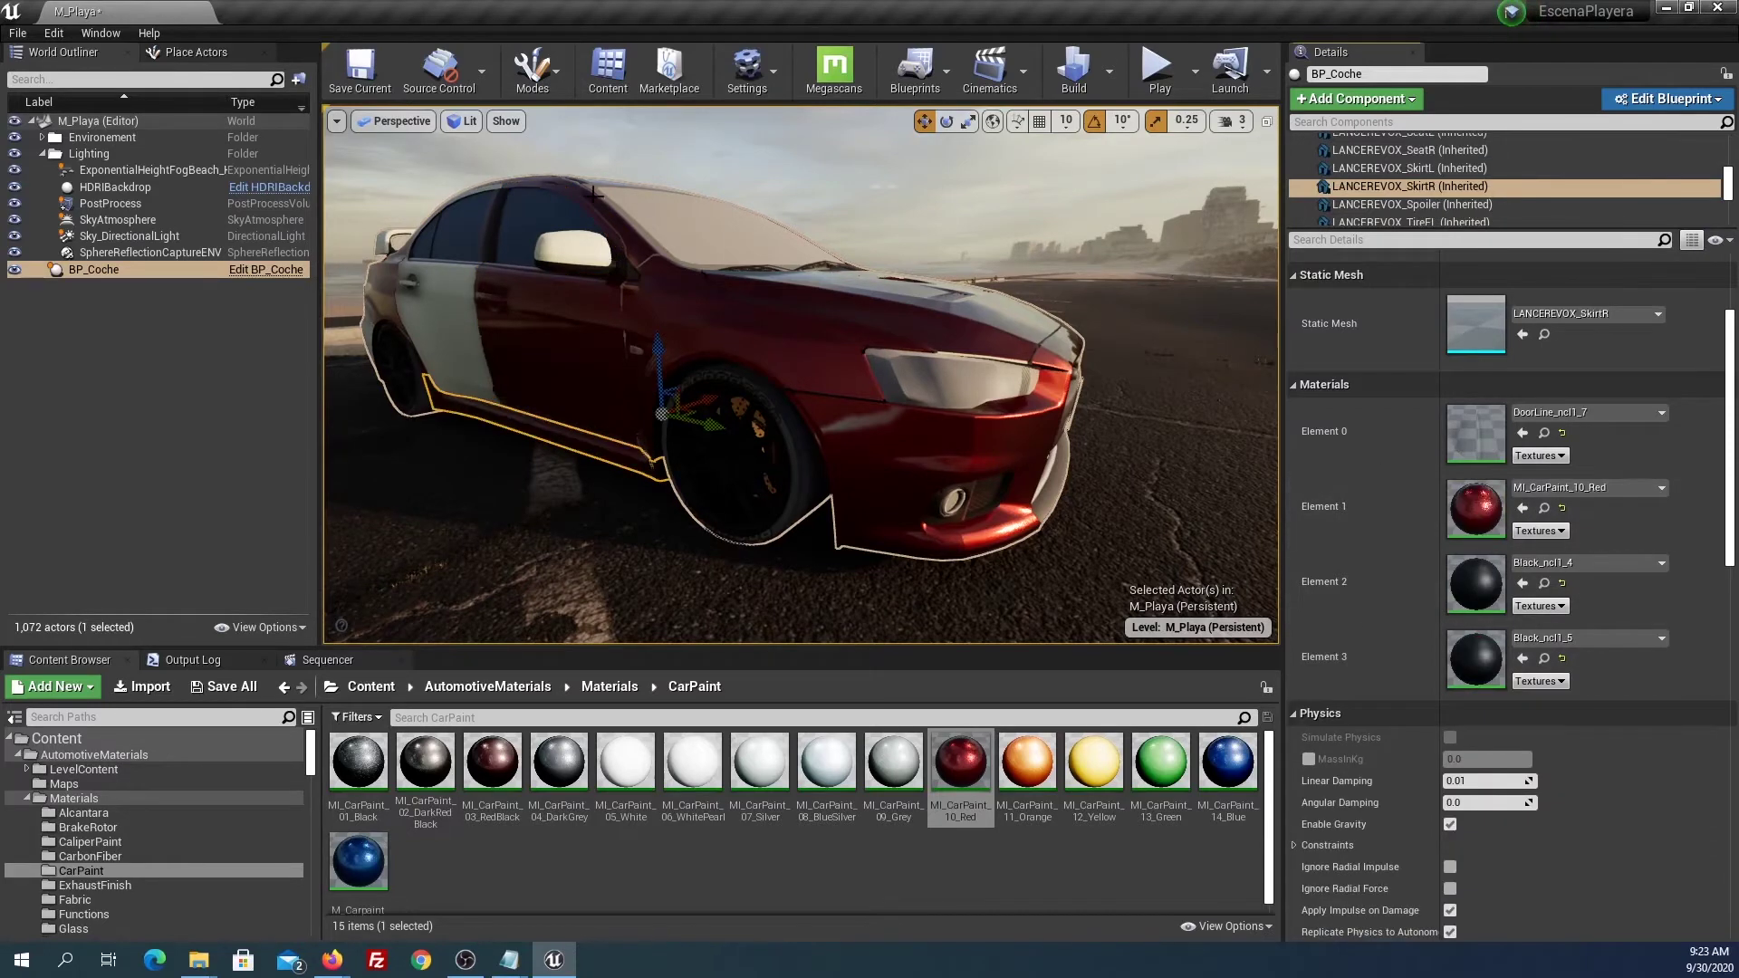
Paint the right mirror and rear right door with MI_CarPaint_10_Red.
{"action": "left_click", "coordinate": [582, 241]}
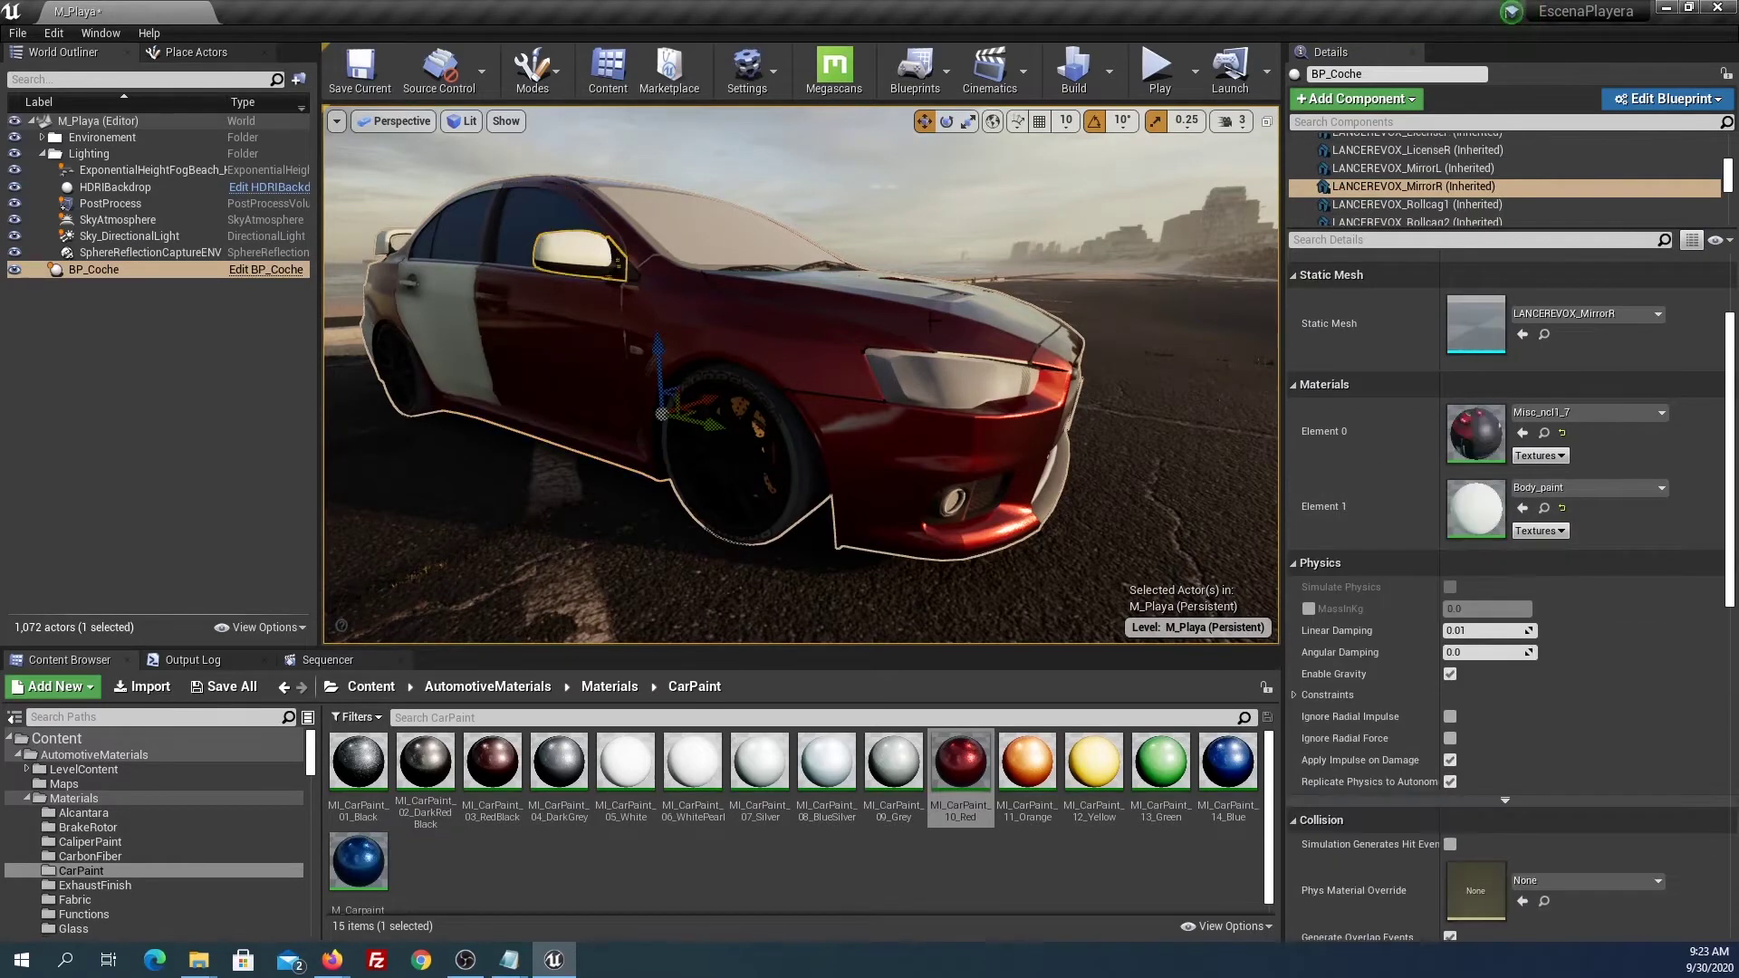
{"action": "left_click", "coordinate": [1522, 508]}
{"action": "left_click", "coordinate": [427, 325]}
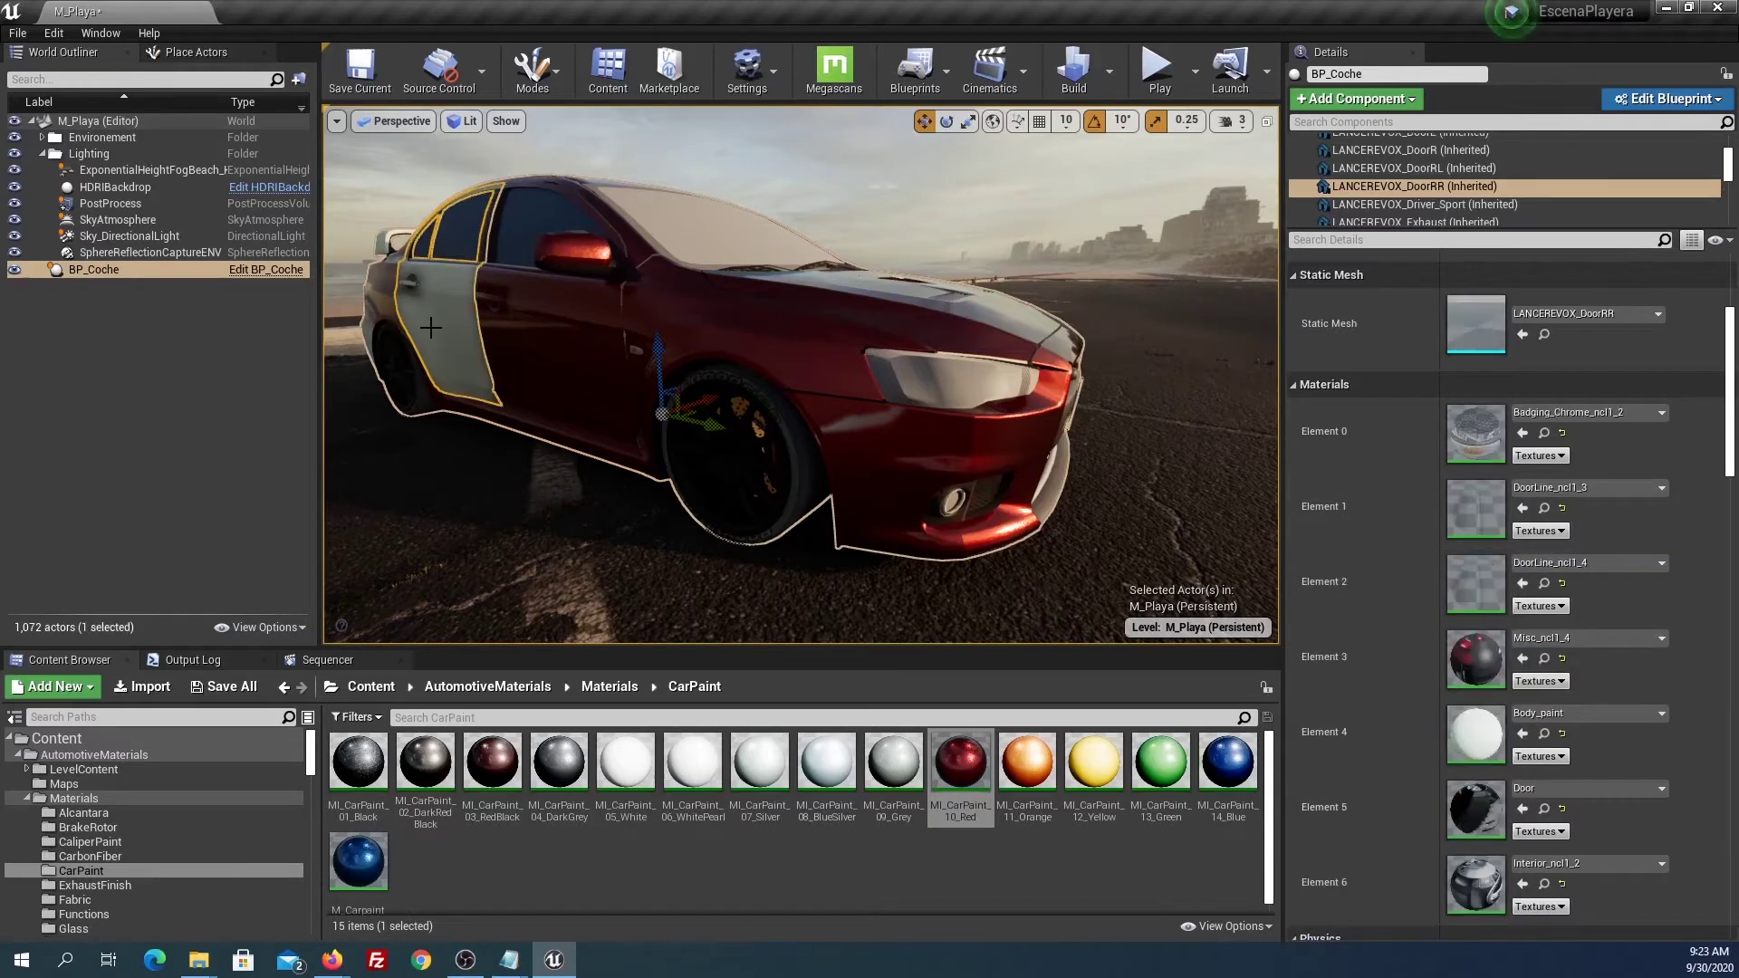
{"action": "left_click", "coordinate": [619, 262], "text": "ctrl"}
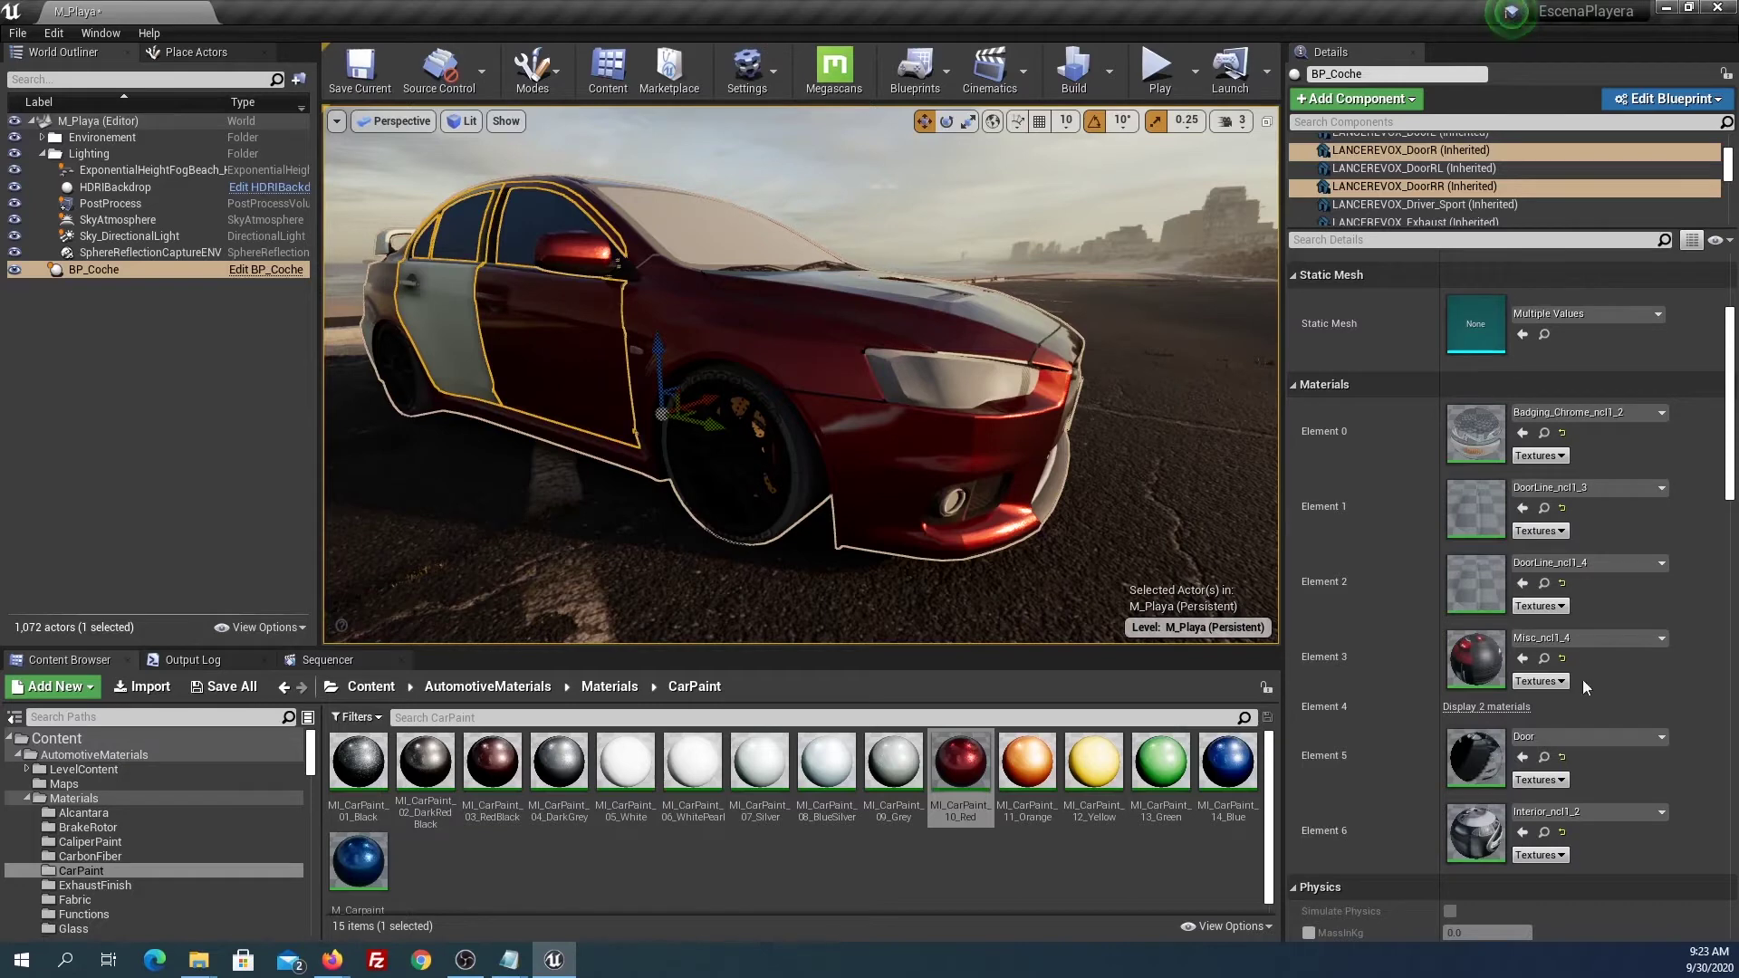
{"action": "scroll", "coordinate": [1523, 661], "scroll_direction": "down", "scroll_amount": 1}
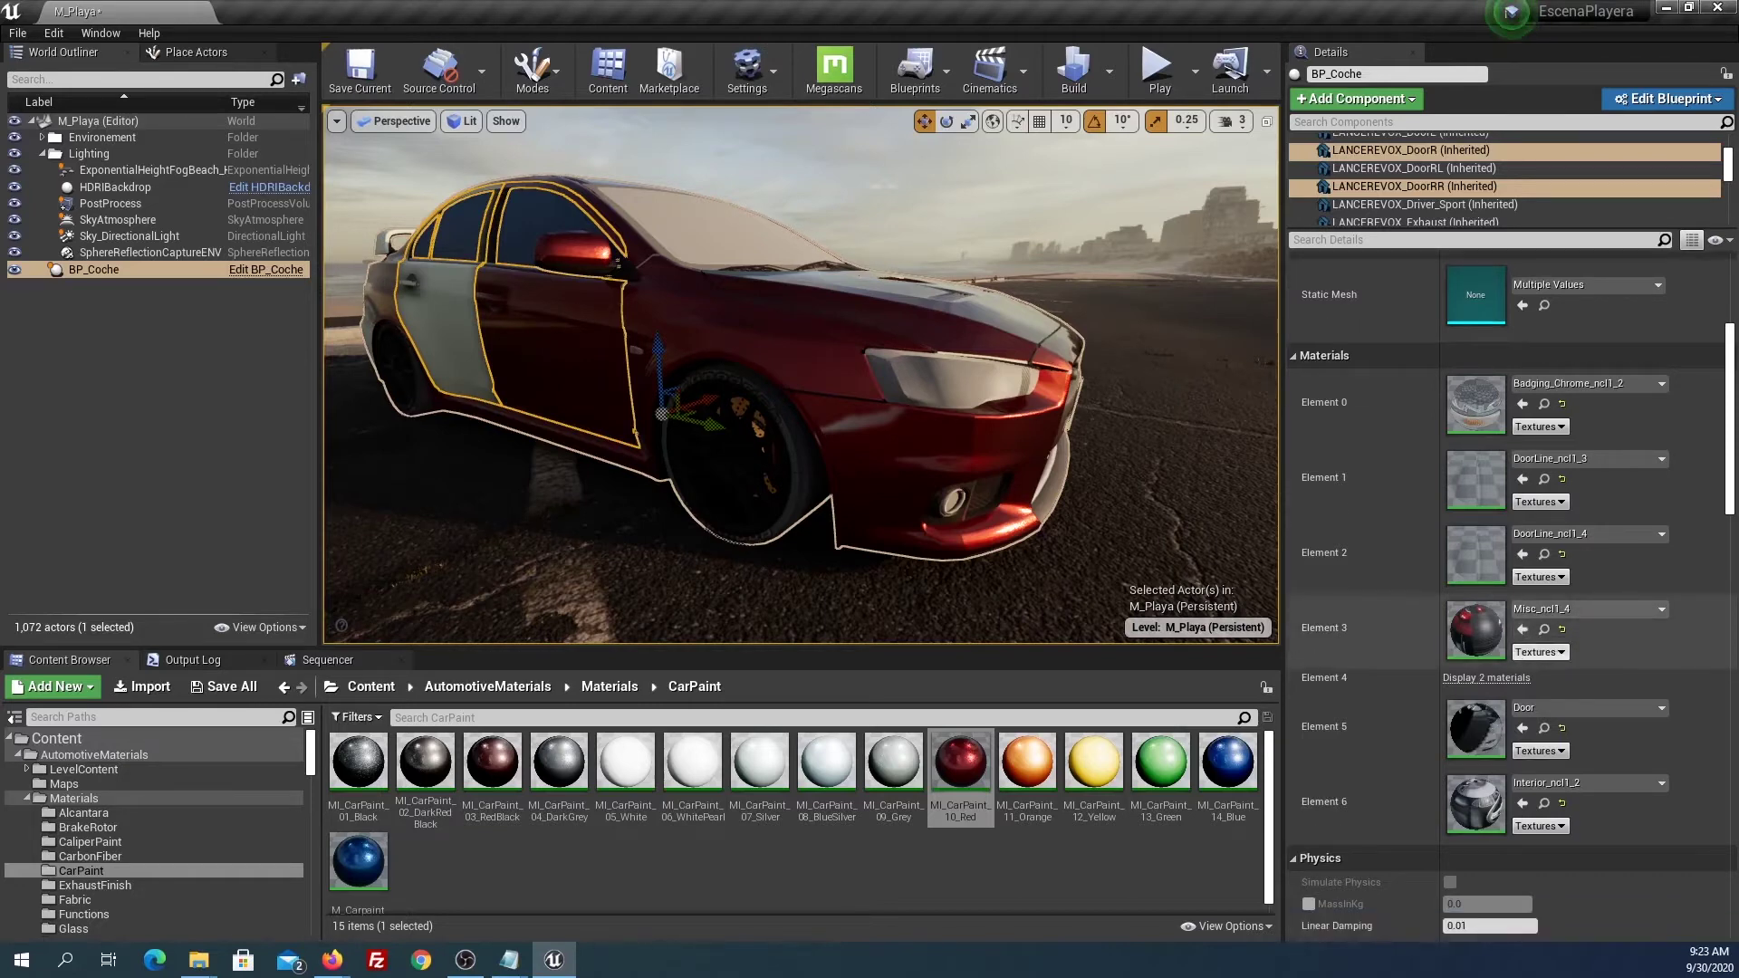
{"action": "left_click", "coordinate": [456, 355]}
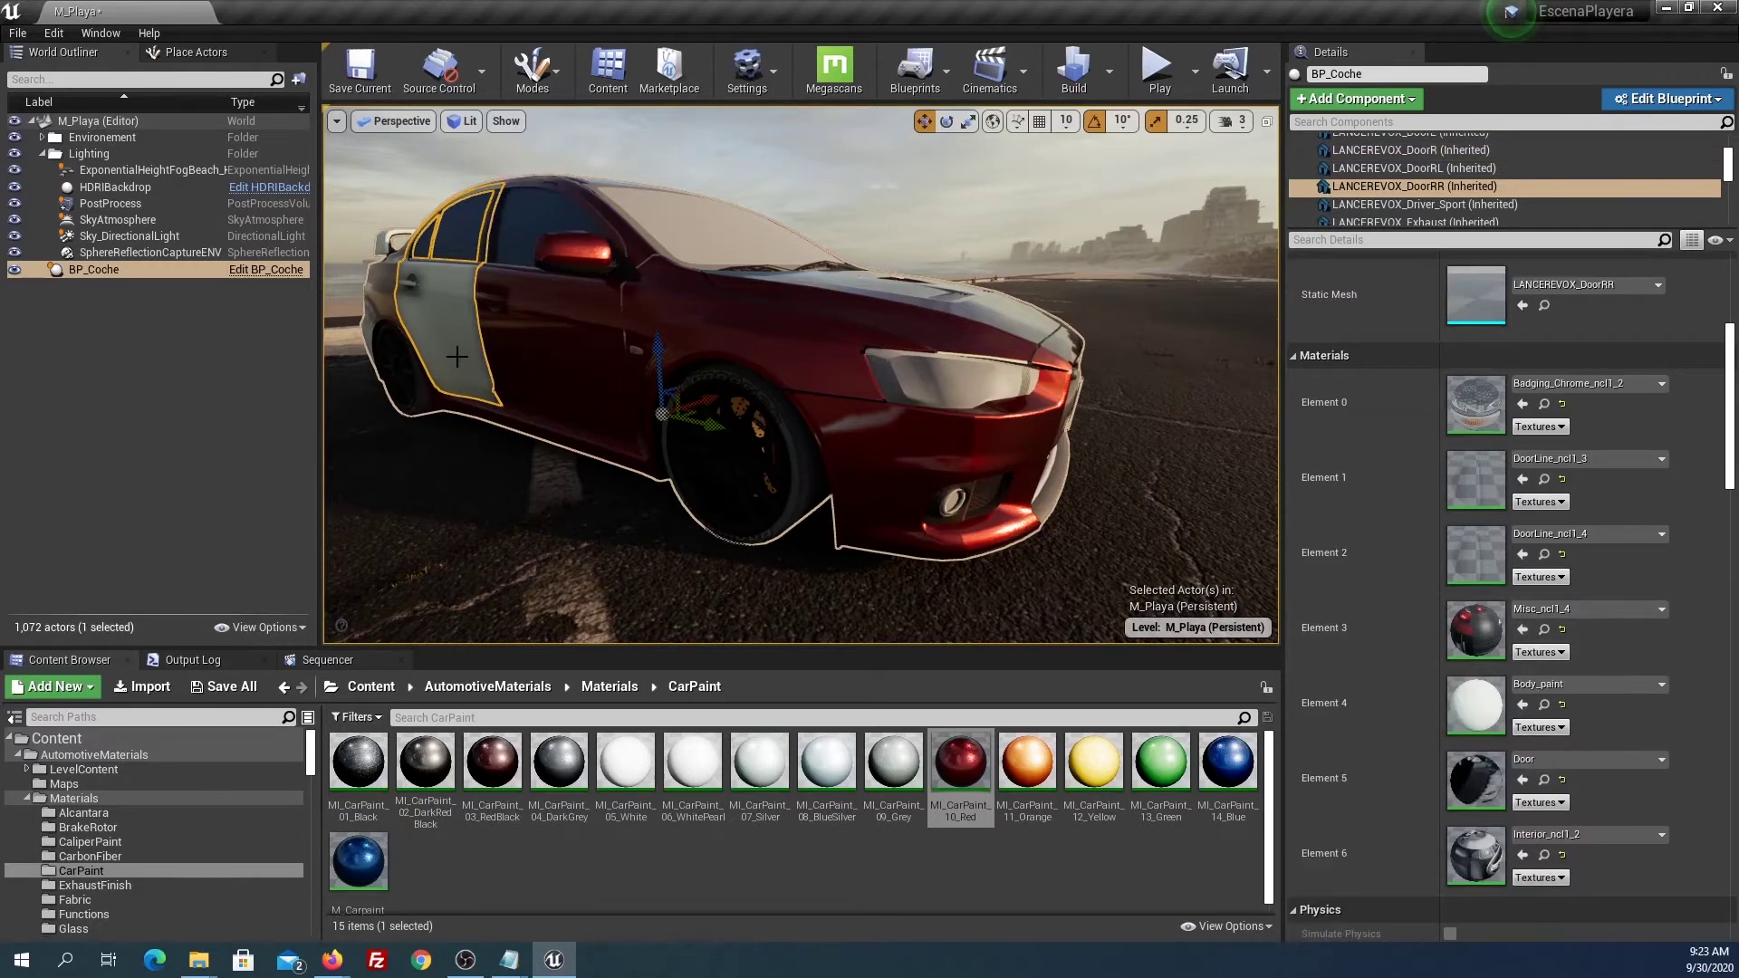
{"action": "left_click", "coordinate": [1523, 704]}
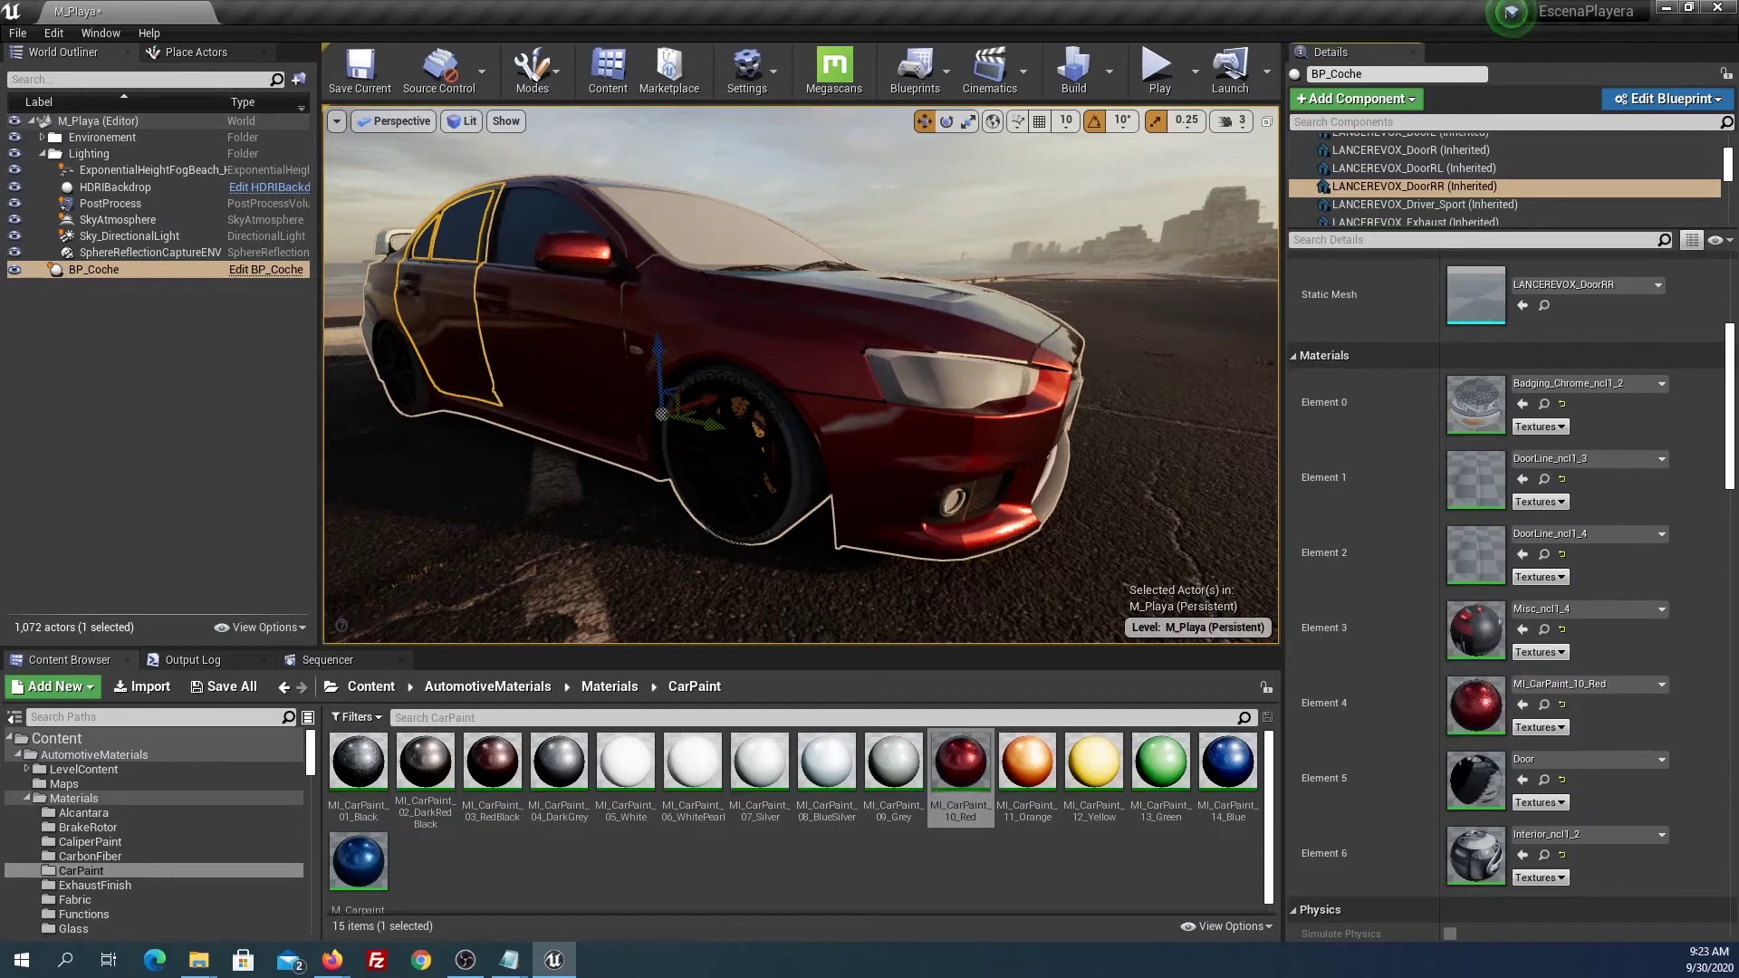
{"action": "right_click_drag", "start_coordinate": [801, 375], "coordinate": [801, 375]}
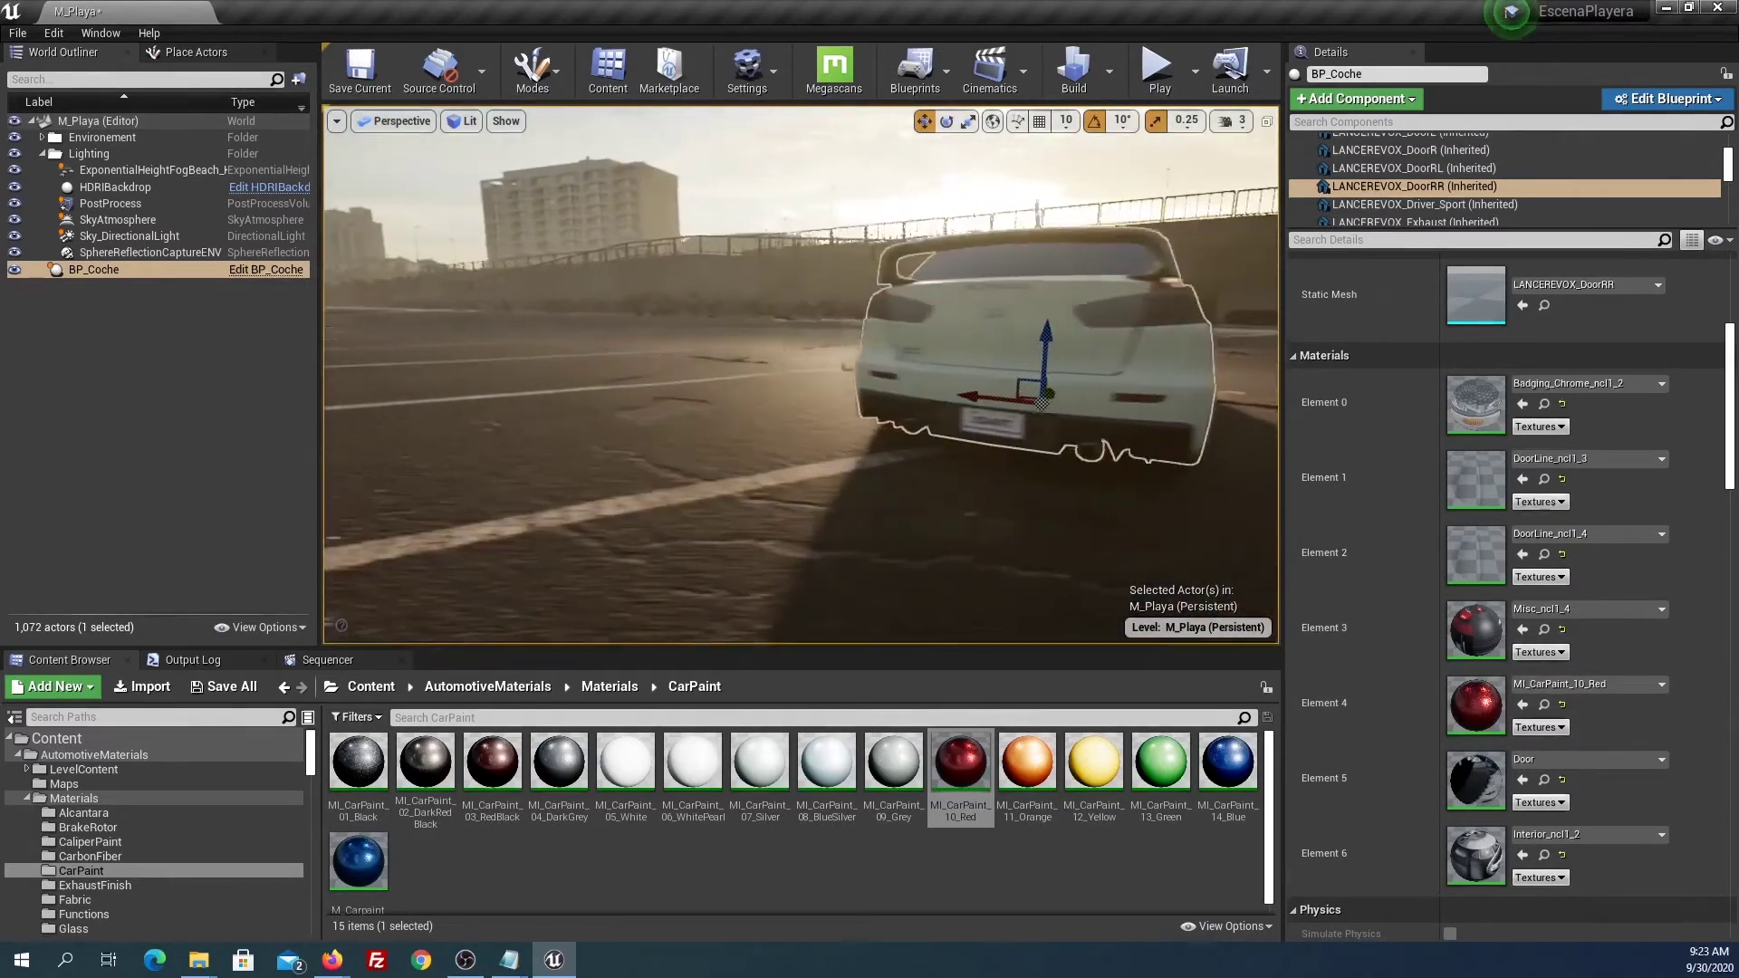
Paint the rear bumper, spoiler and trunk lid, including its Element 3, with MI_CarPaint_10_Red.
{"action": "right_click_drag", "start_coordinate": [1028, 461], "coordinate": [1028, 462]}
{"action": "right_click_drag", "start_coordinate": [1078, 375], "coordinate": [1079, 375]}
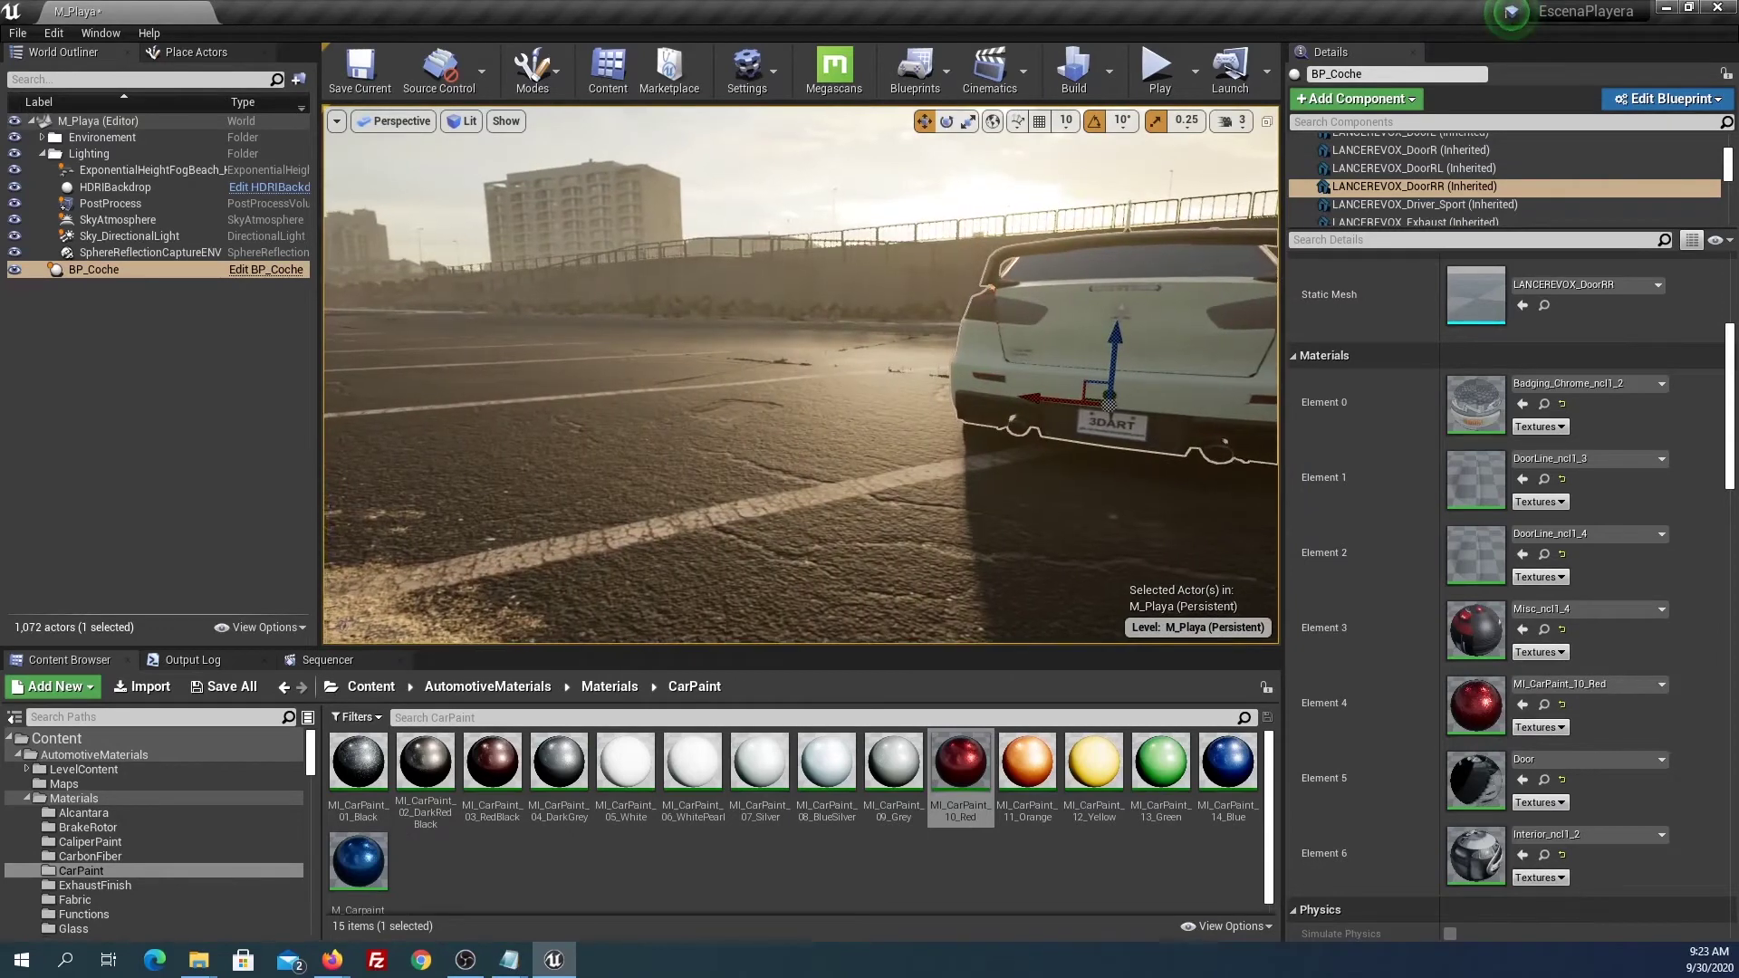
{"action": "left_click", "coordinate": [1069, 365]}
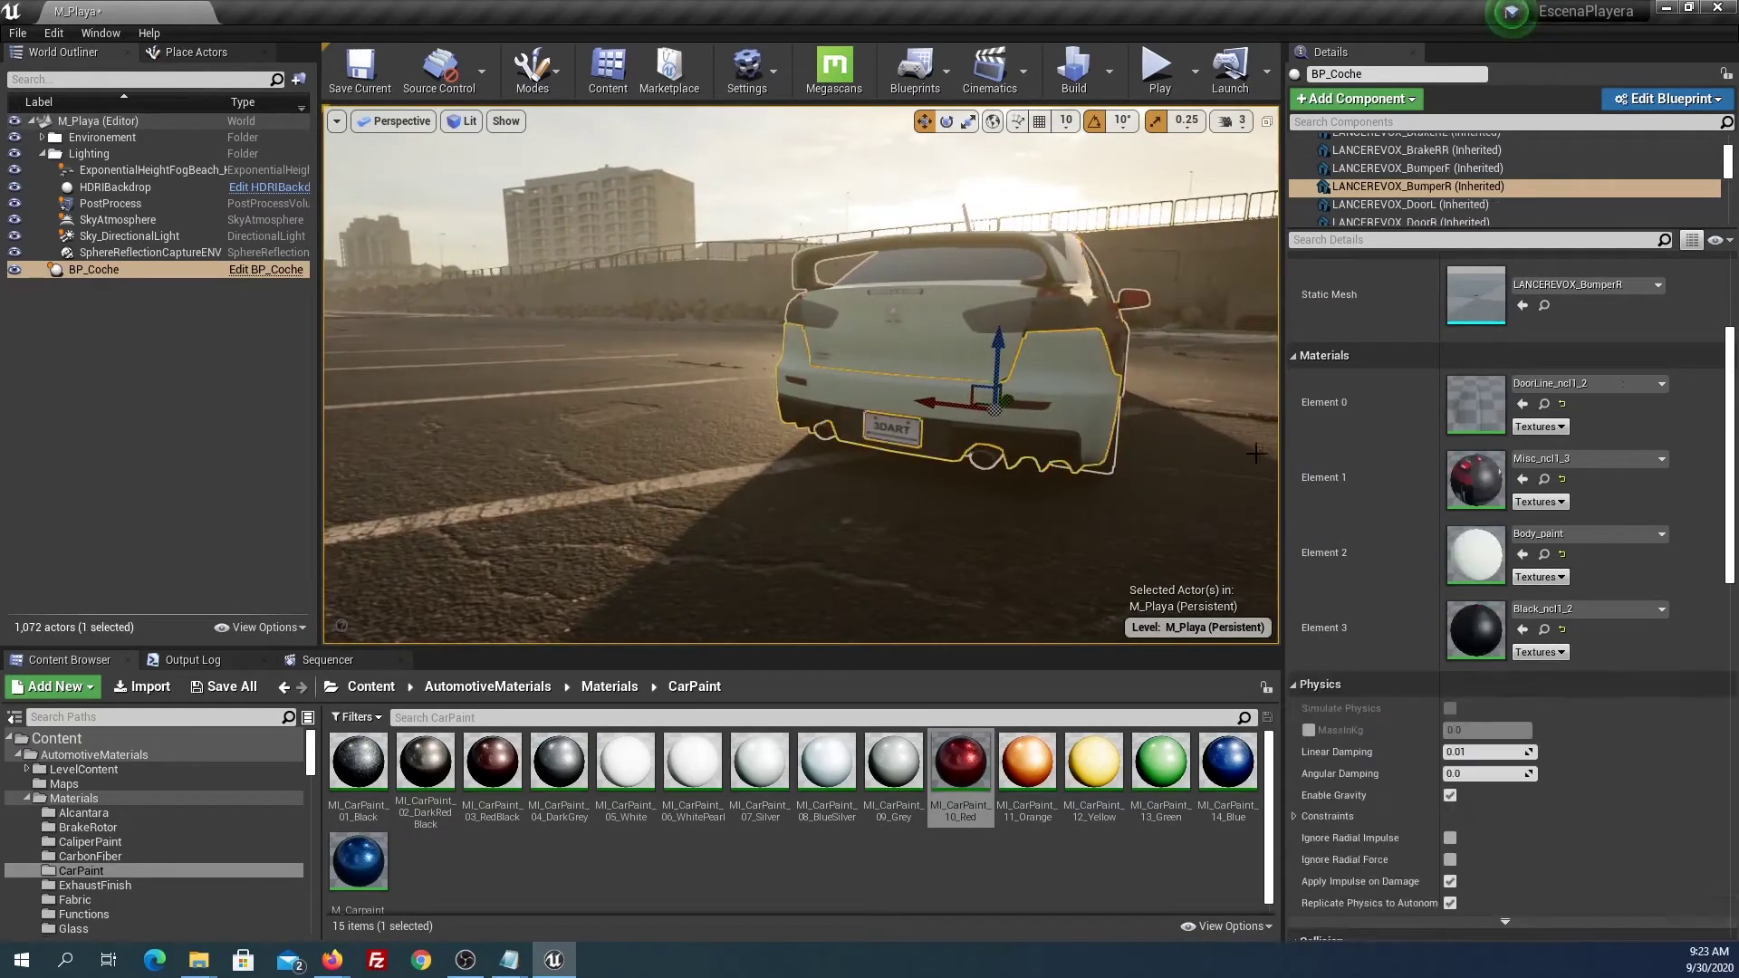
{"action": "left_click", "coordinate": [1522, 555]}
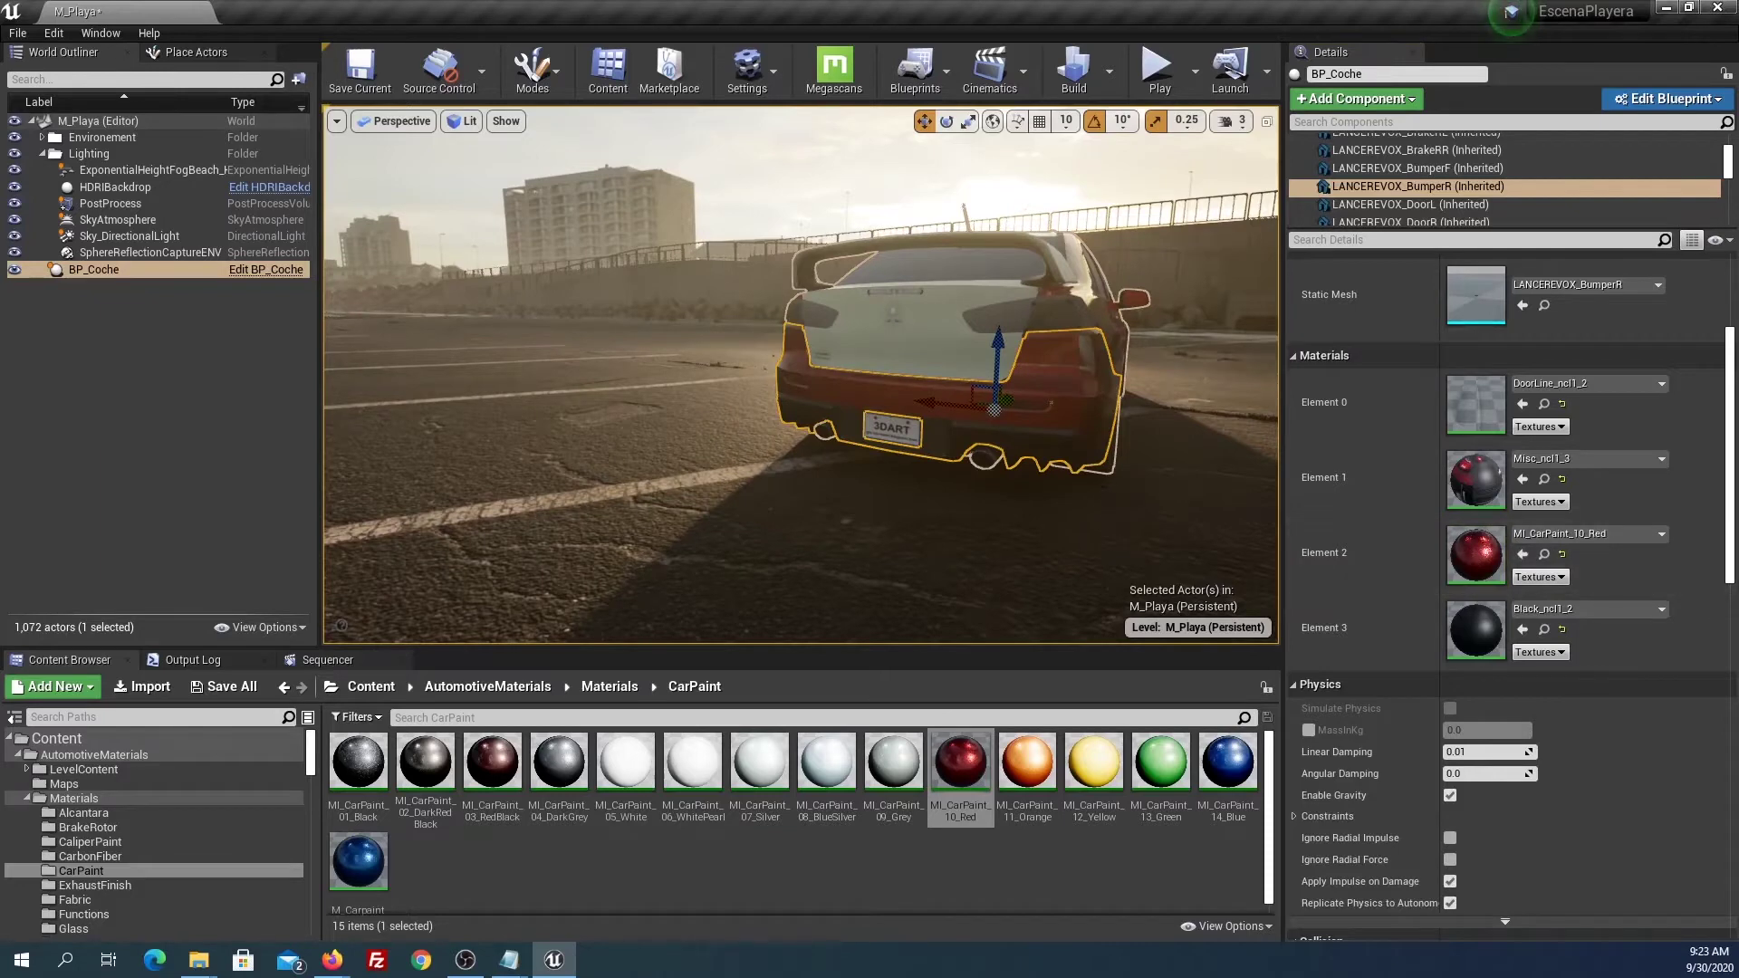
{"action": "right_click_drag", "start_coordinate": [1128, 512], "coordinate": [1127, 511]}
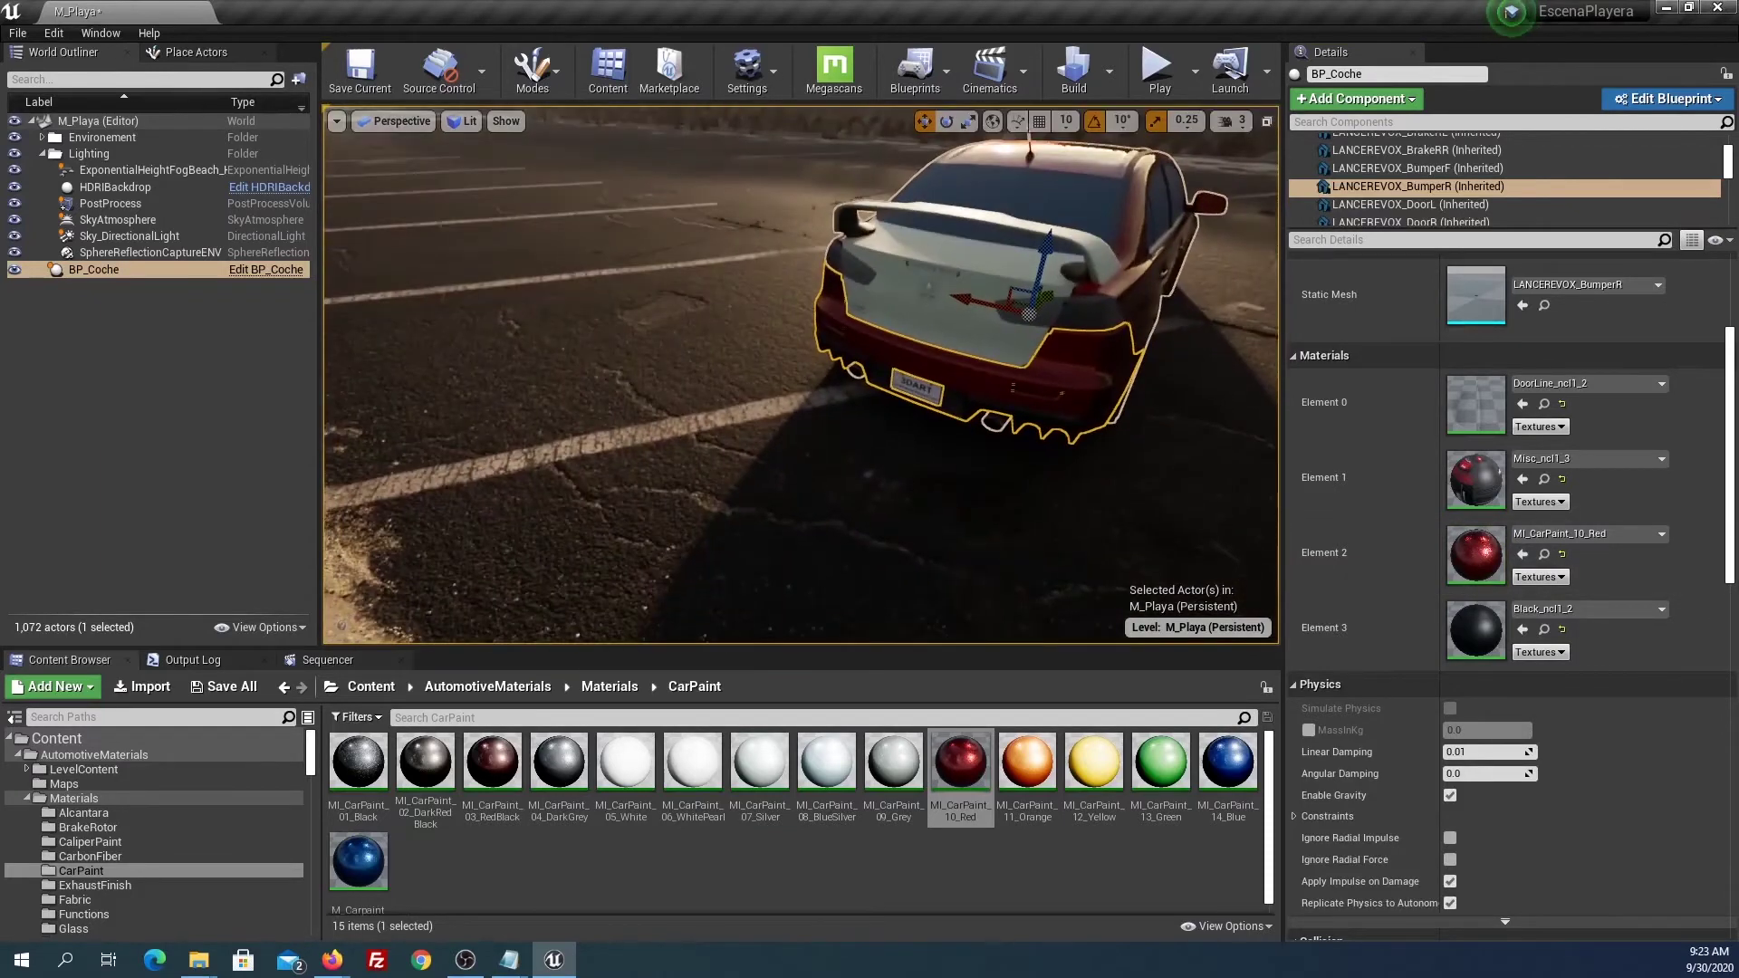
{"action": "left_click", "coordinate": [1091, 247]}
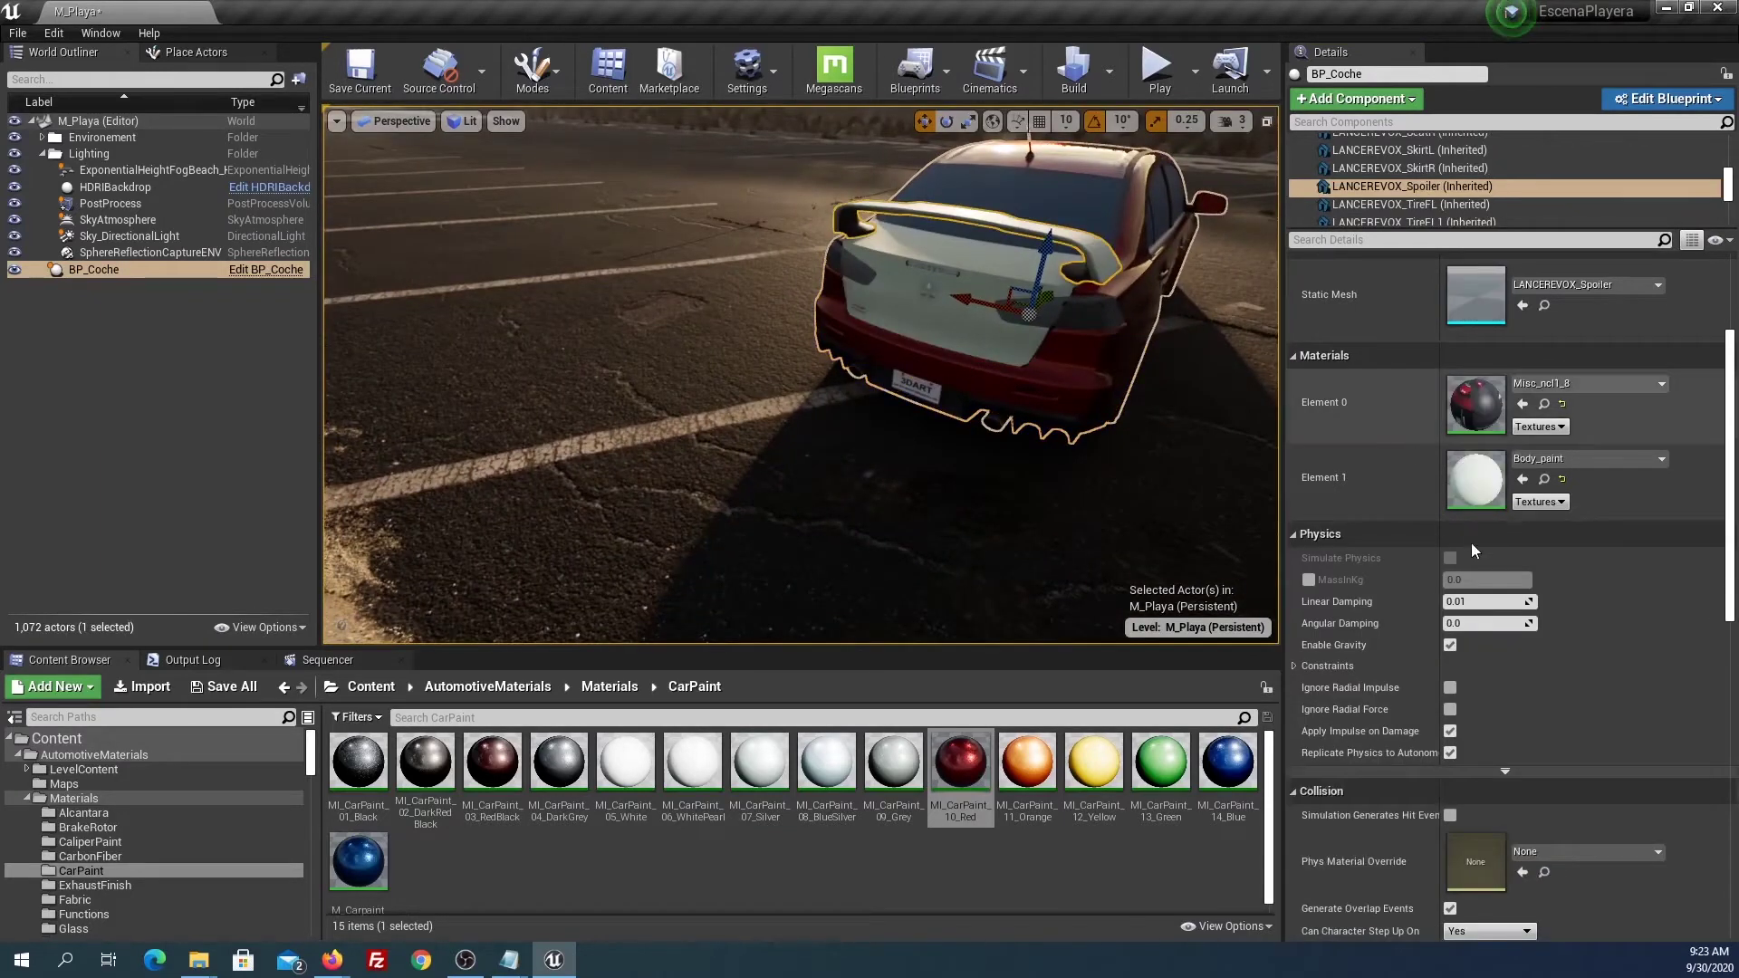
{"action": "left_click", "coordinate": [1522, 480]}
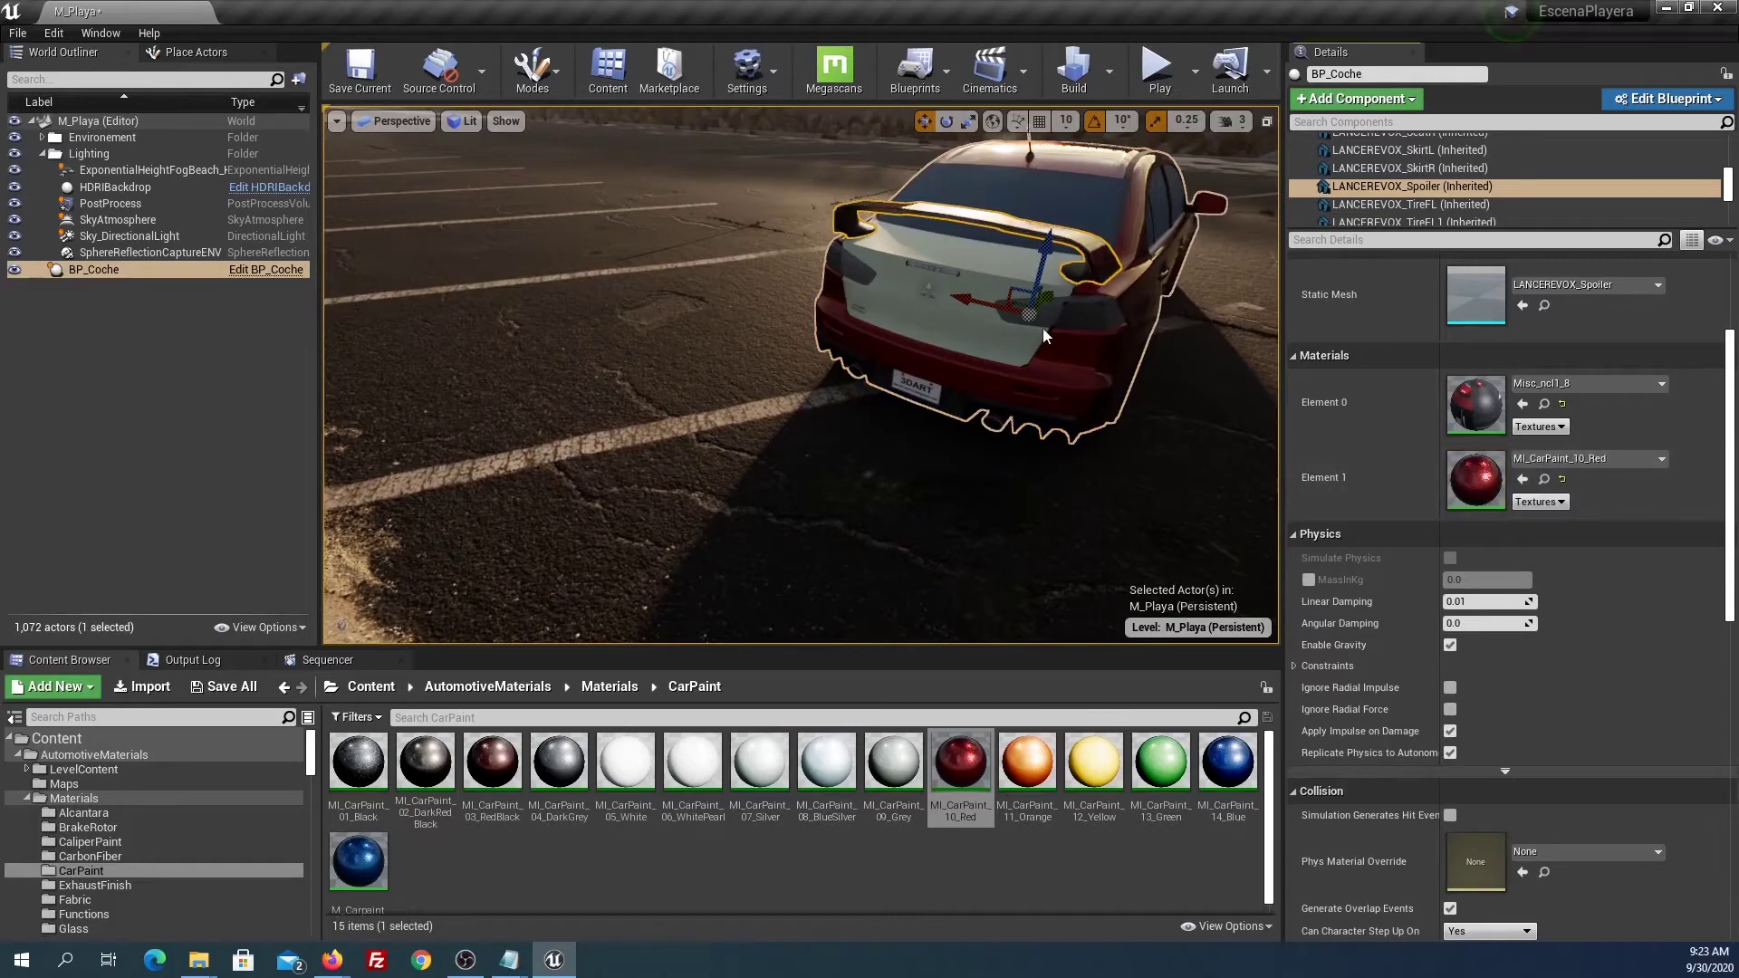
{"action": "left_click", "coordinate": [953, 332]}
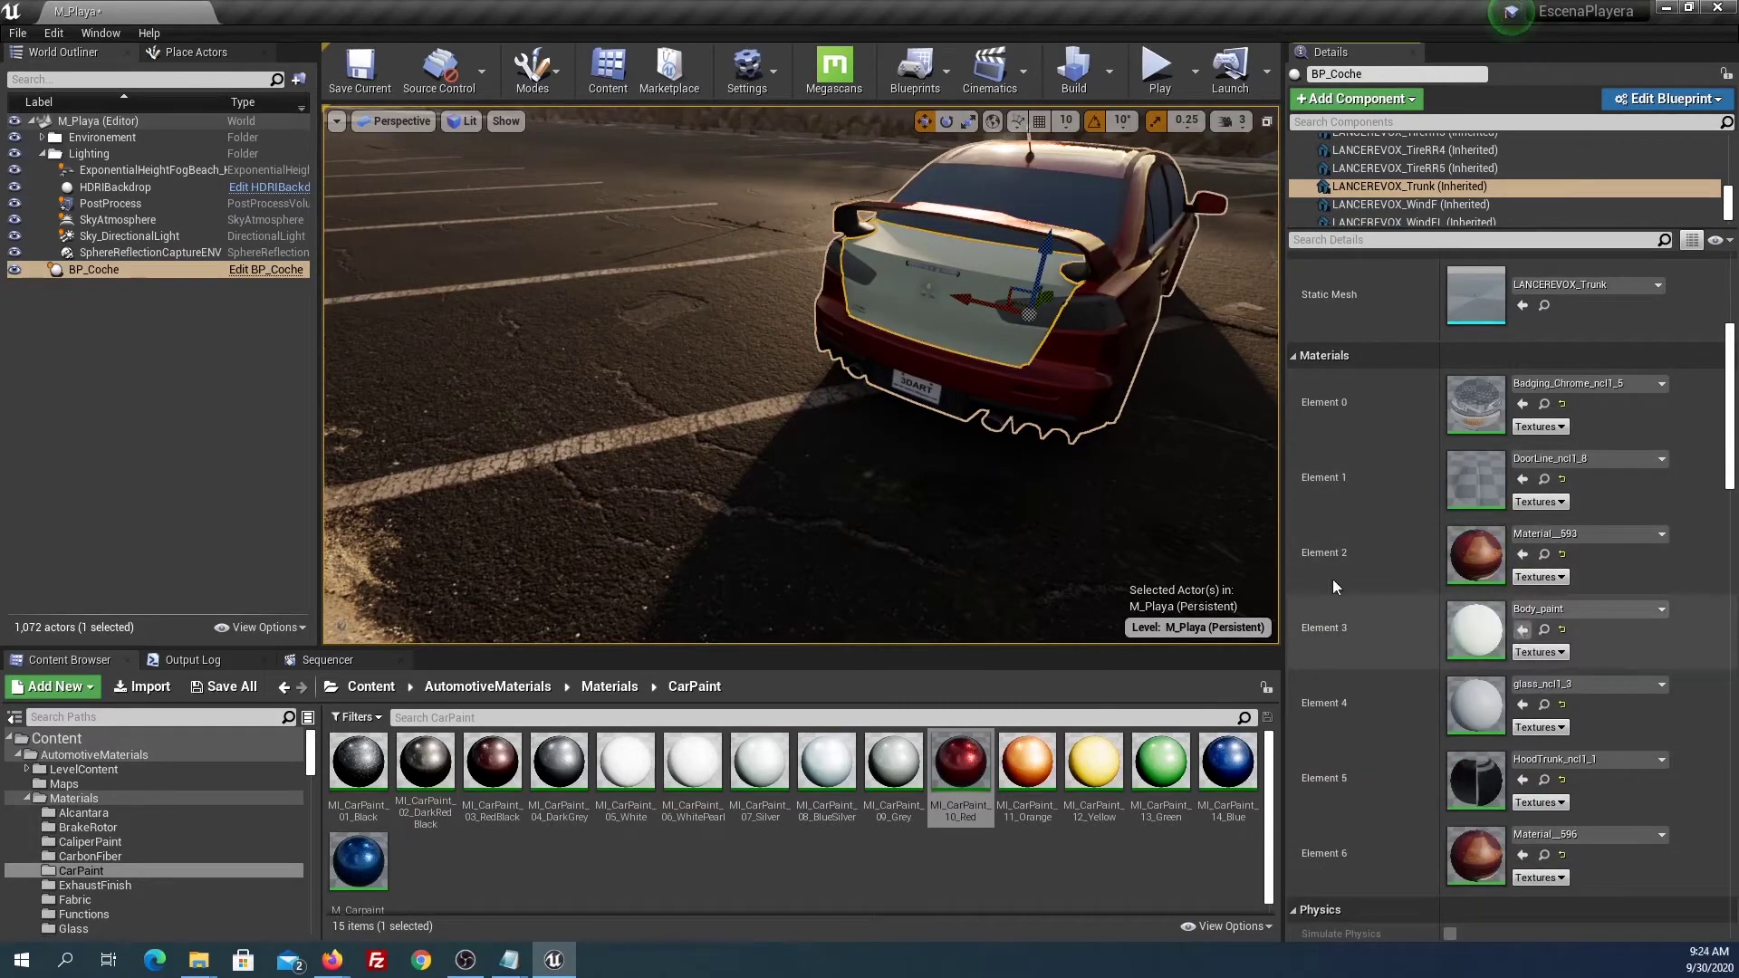
{"action": "left_click", "coordinate": [1522, 630]}
{"action": "right_click_drag", "start_coordinate": [797, 380], "coordinate": [408, 380]}
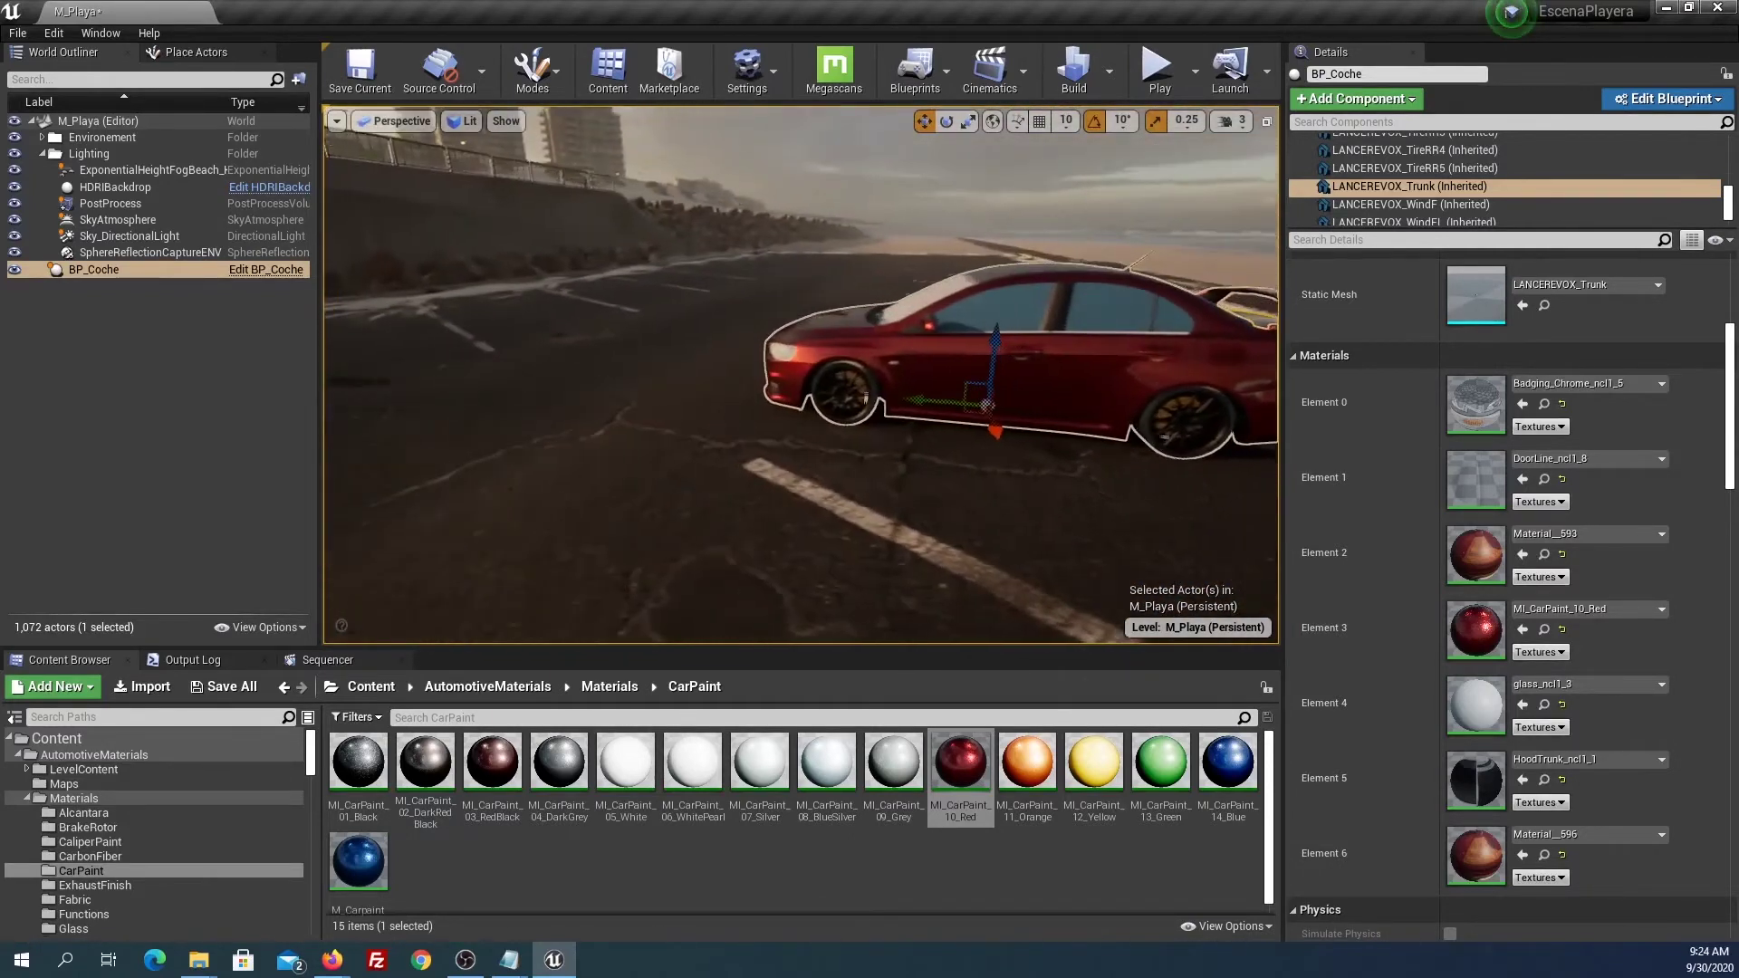
Orbit close to the windshield and select LANCEREVOX_WindF to view its glass_ncl1_4 material.
{"action": "right_click_drag", "start_coordinate": [797, 380], "coordinate": [435, 380]}
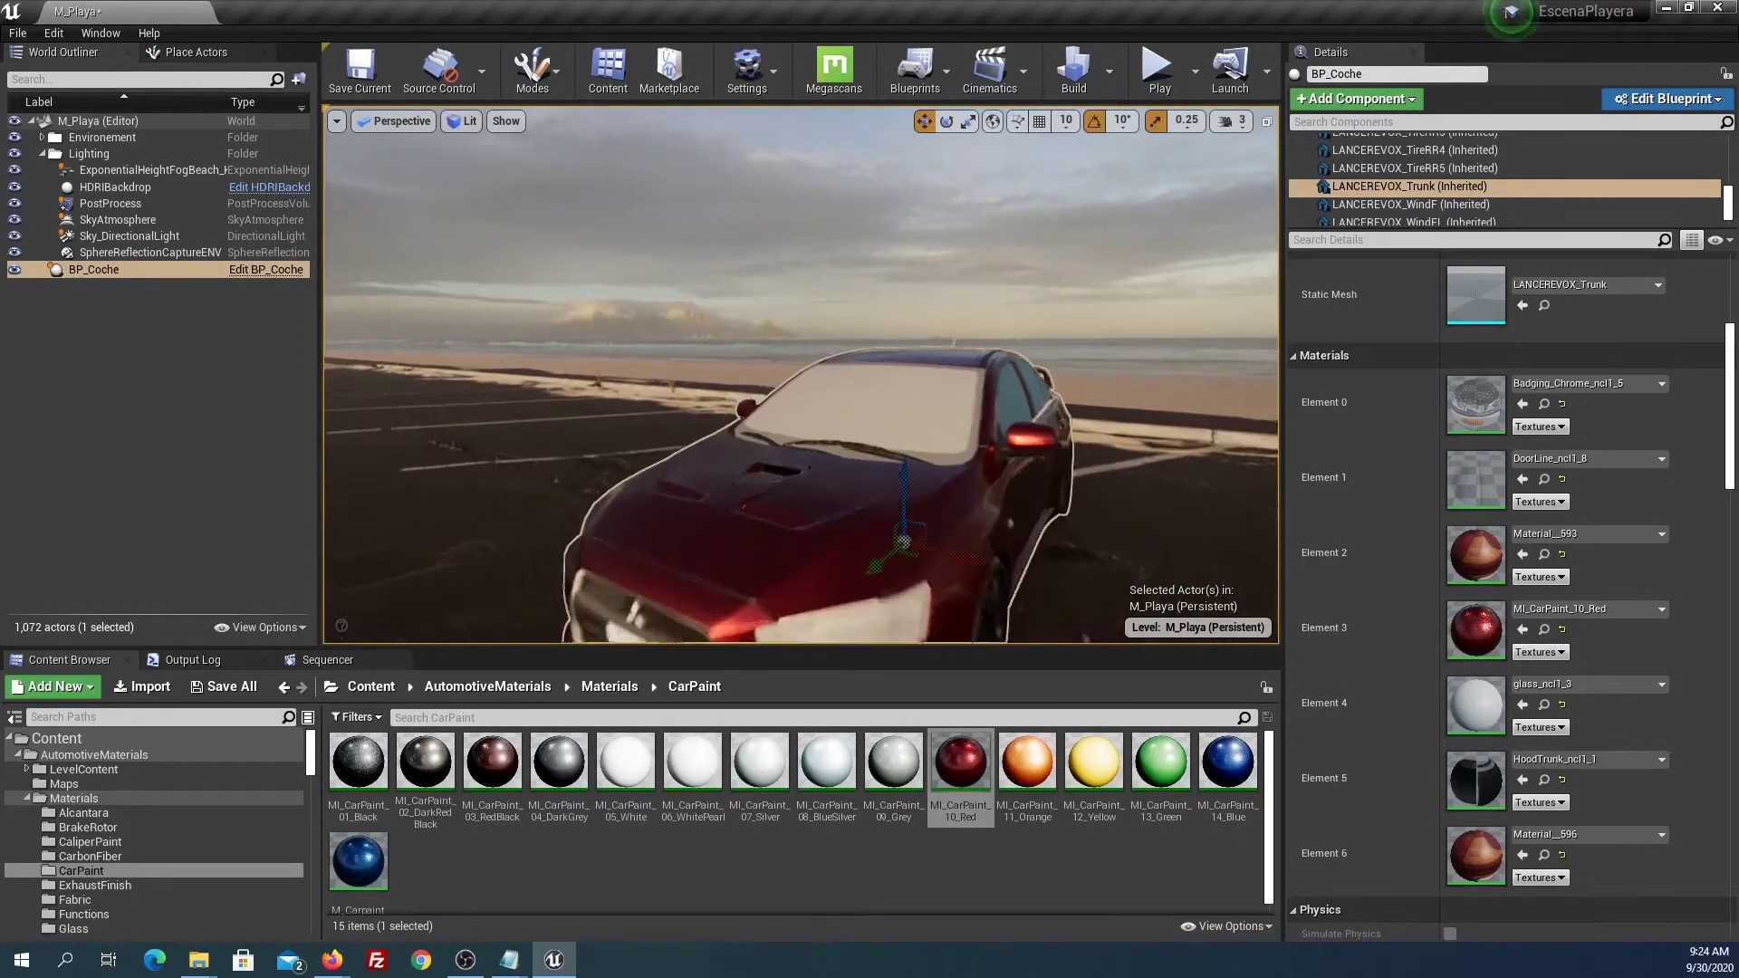
{"action": "mouse_move", "coordinate": [916, 416]}
{"action": "right_mouse_down"}
{"action": "mouse_move", "coordinate": [916, 398]}
{"action": "mouse_move", "coordinate": [861, 416]}
{"action": "right_mouse_up"}
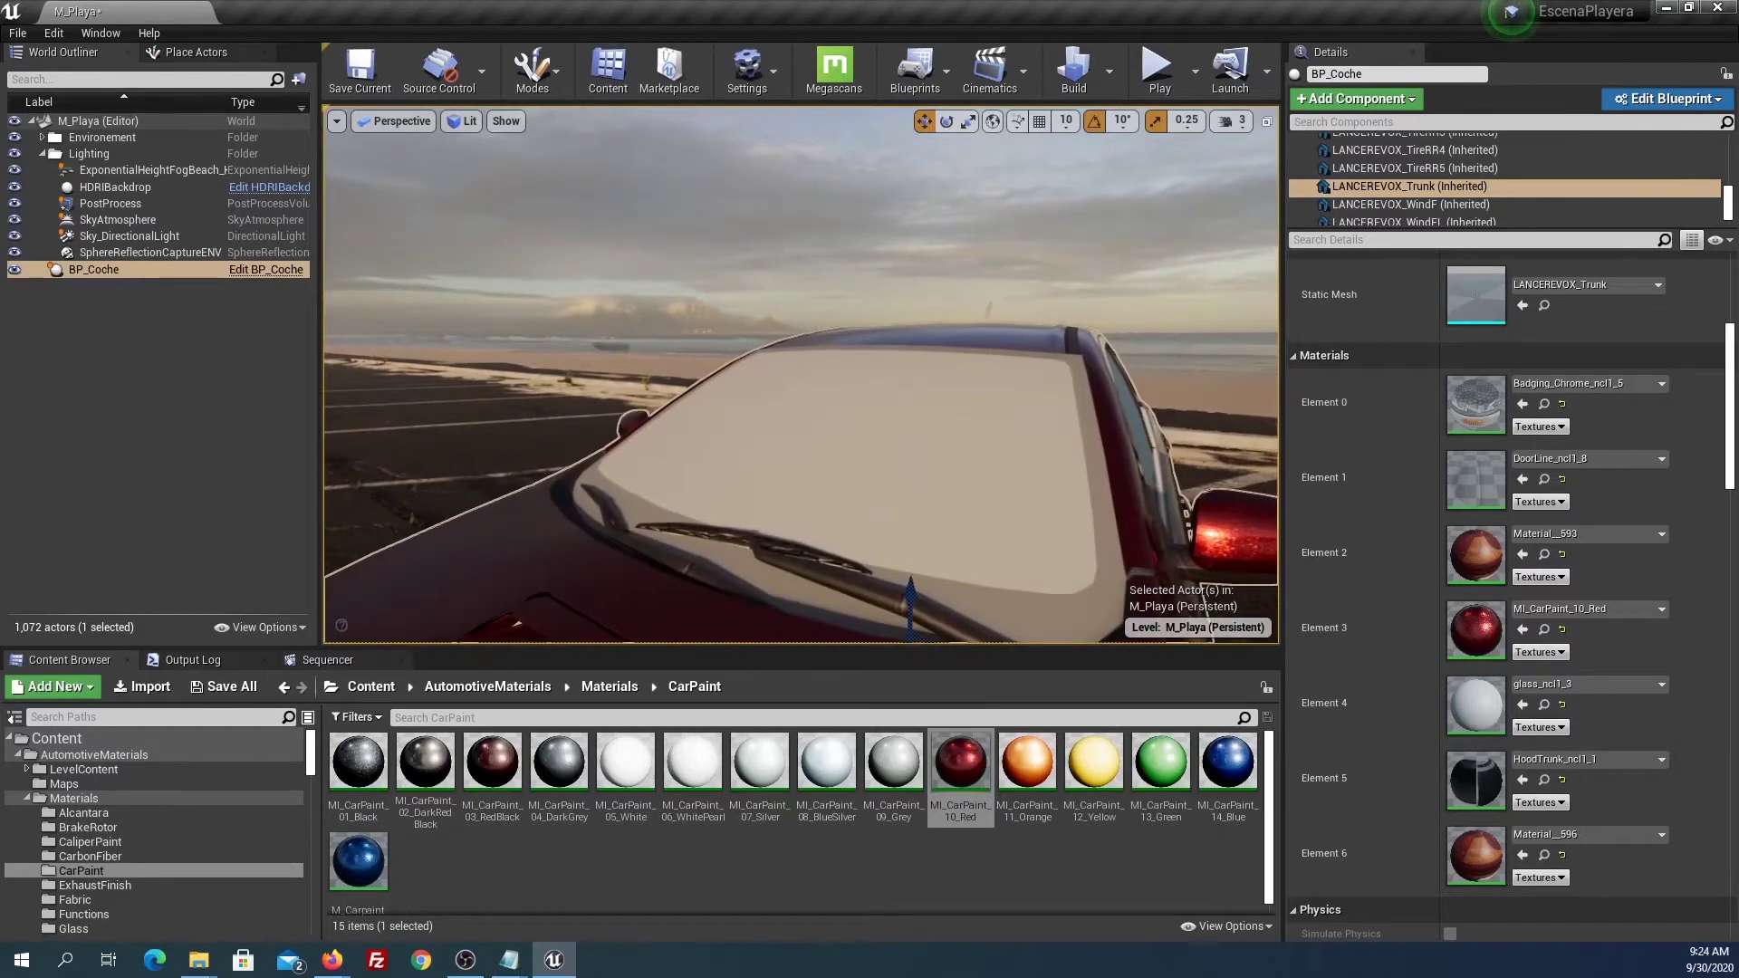
{"action": "left_click", "coordinate": [832, 450]}
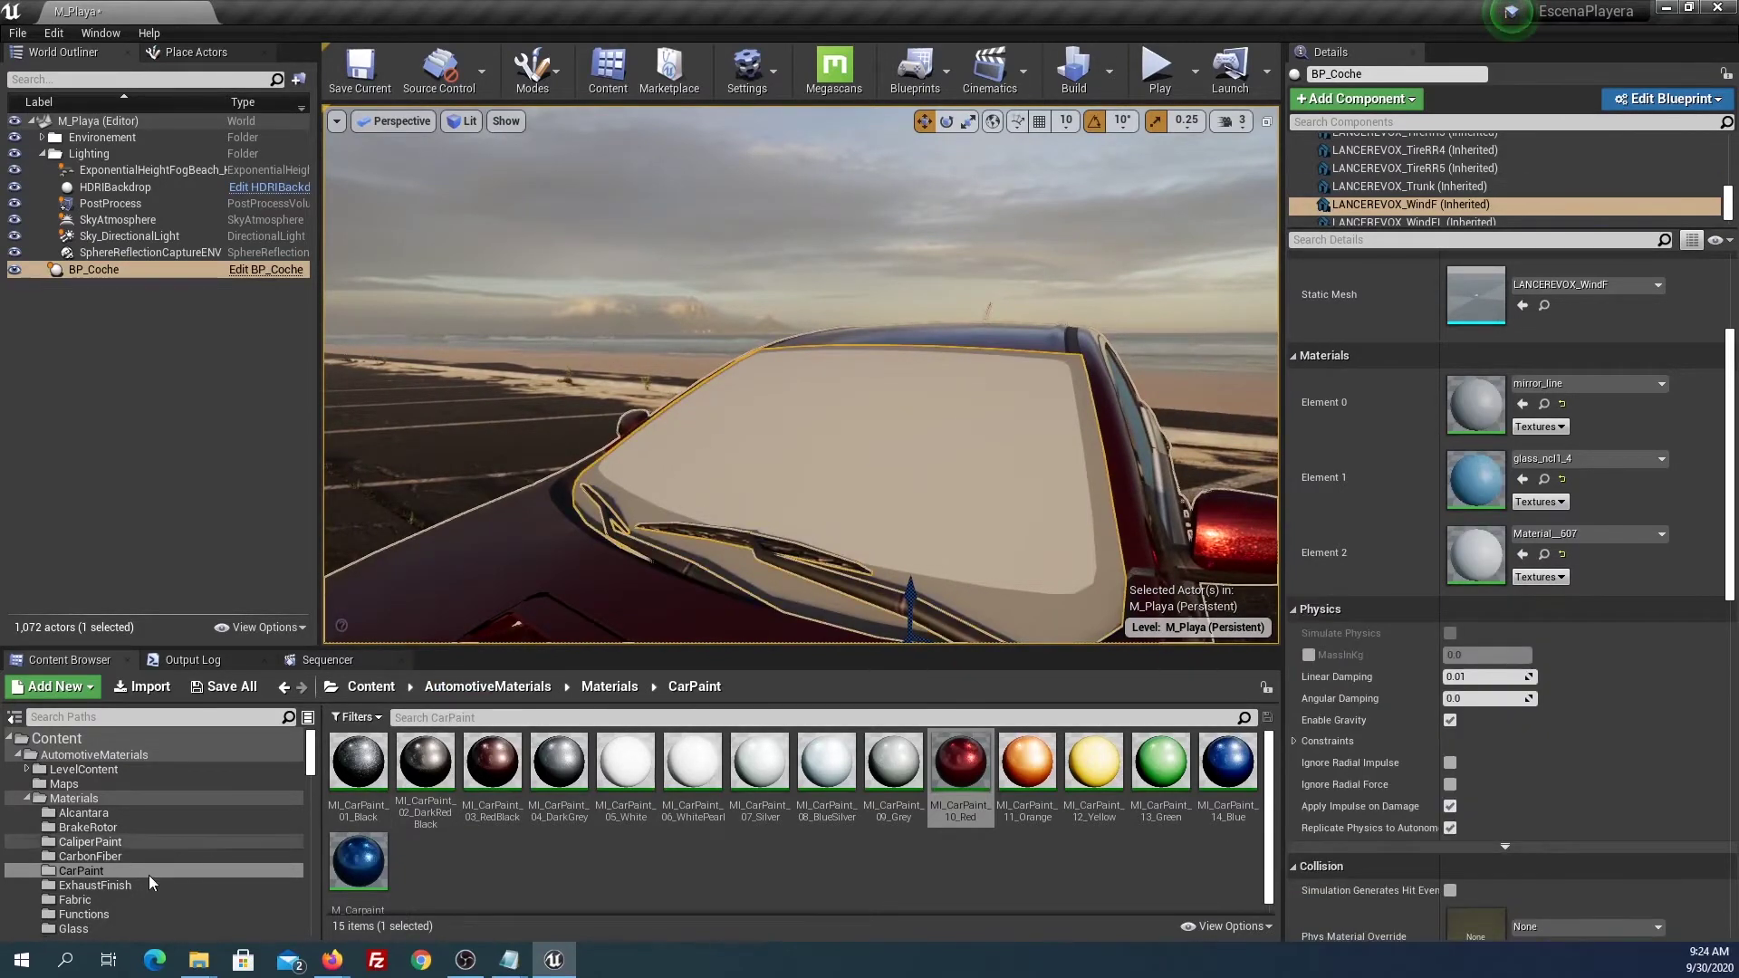
{"action": "scroll", "coordinate": [148, 877], "scroll_direction": "down", "scroll_amount": 1}
{"action": "scroll", "coordinate": [149, 877], "scroll_direction": "down", "scroll_amount": 1}
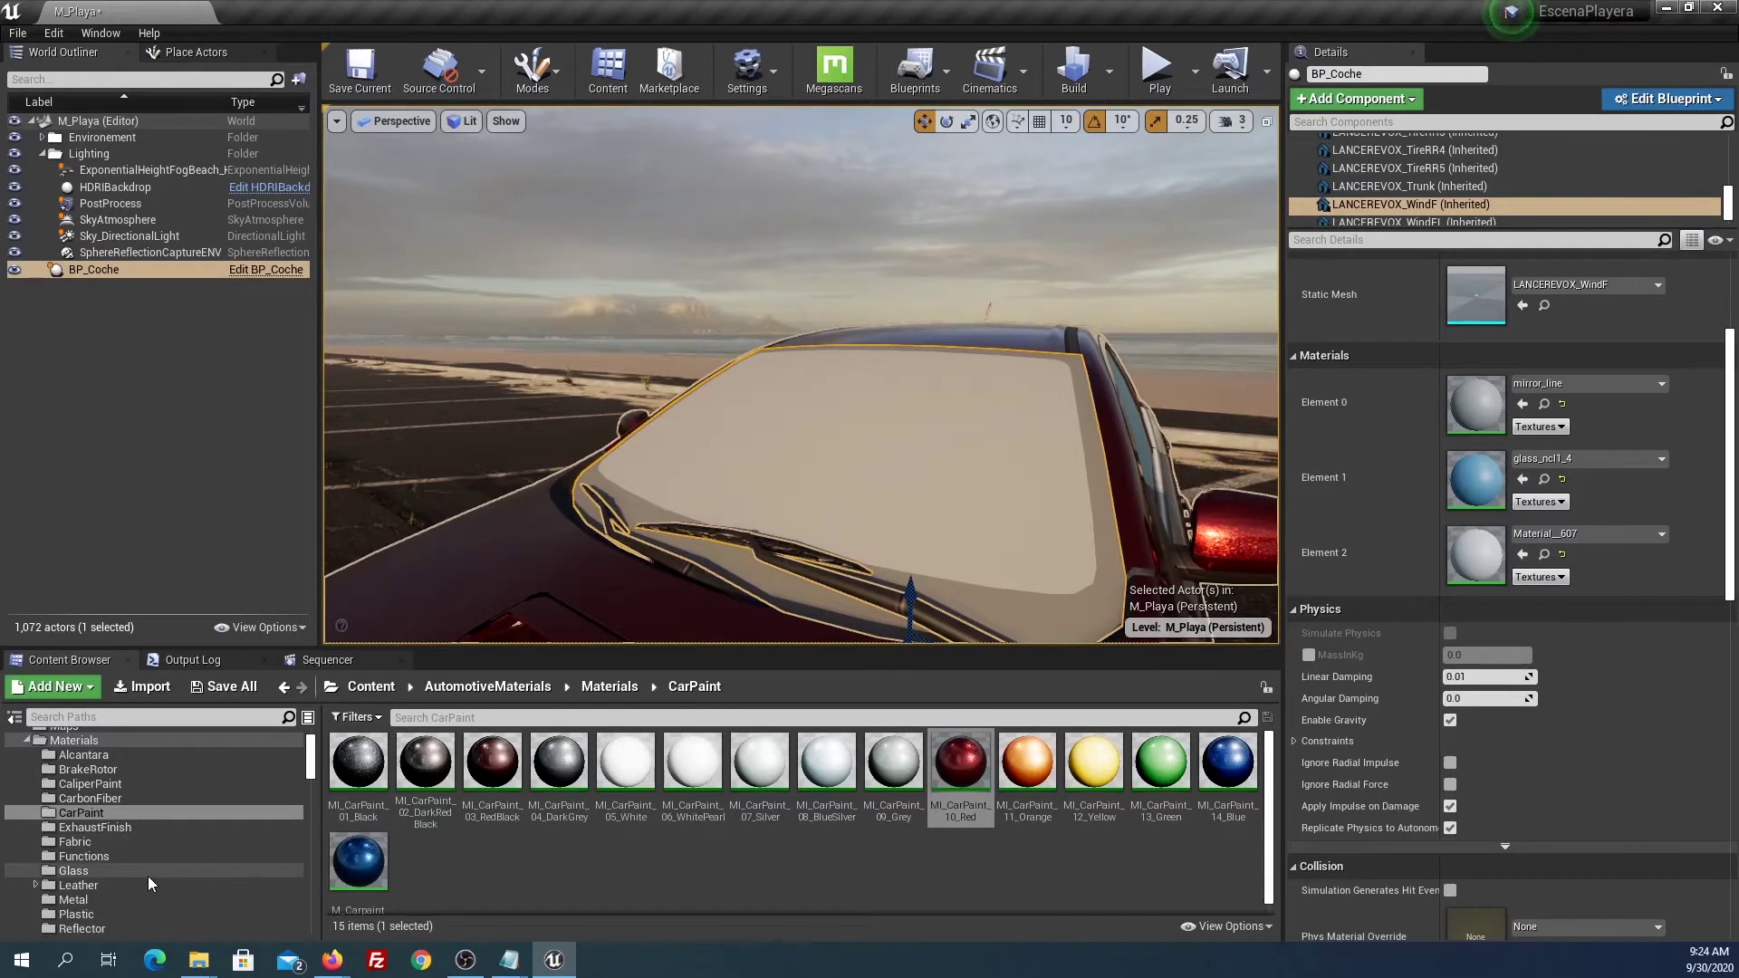
Open the Glass folder and inspect the M_Glass material graph.
{"action": "left_click", "coordinate": [74, 871]}
{"action": "left_click", "coordinate": [350, 769]}
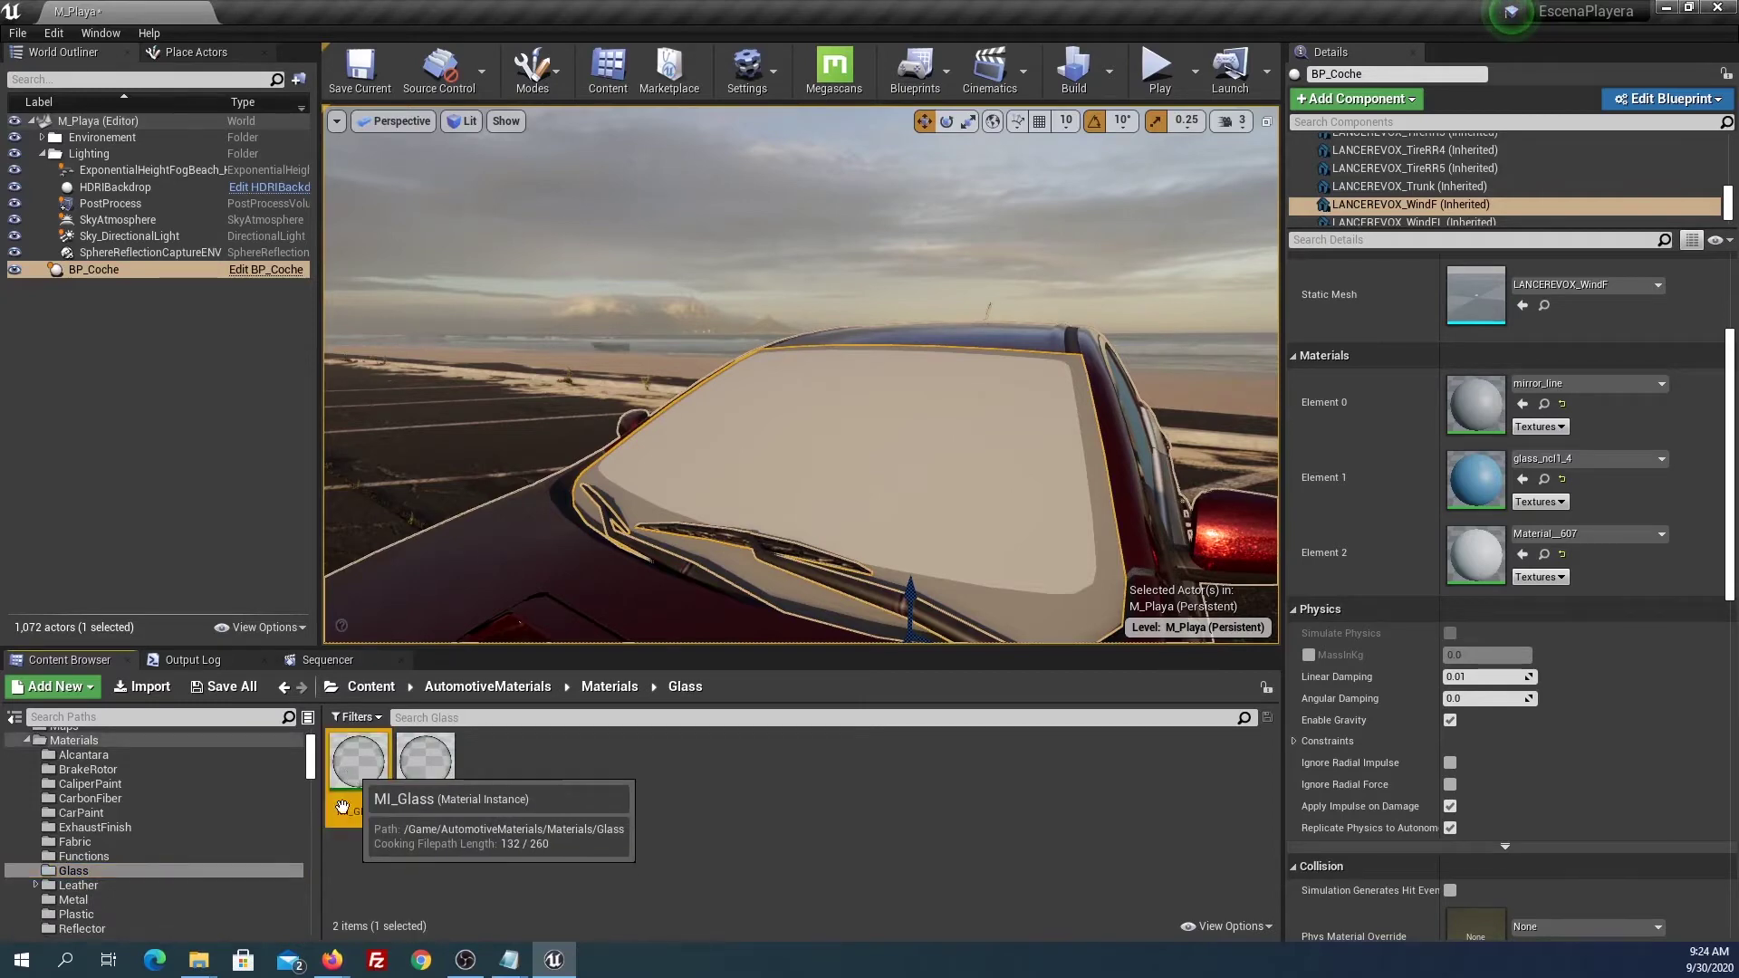
{"action": "left_click_drag", "start_coordinate": [342, 807], "coordinate": [348, 829]}
{"action": "key", "text": "Escape"}
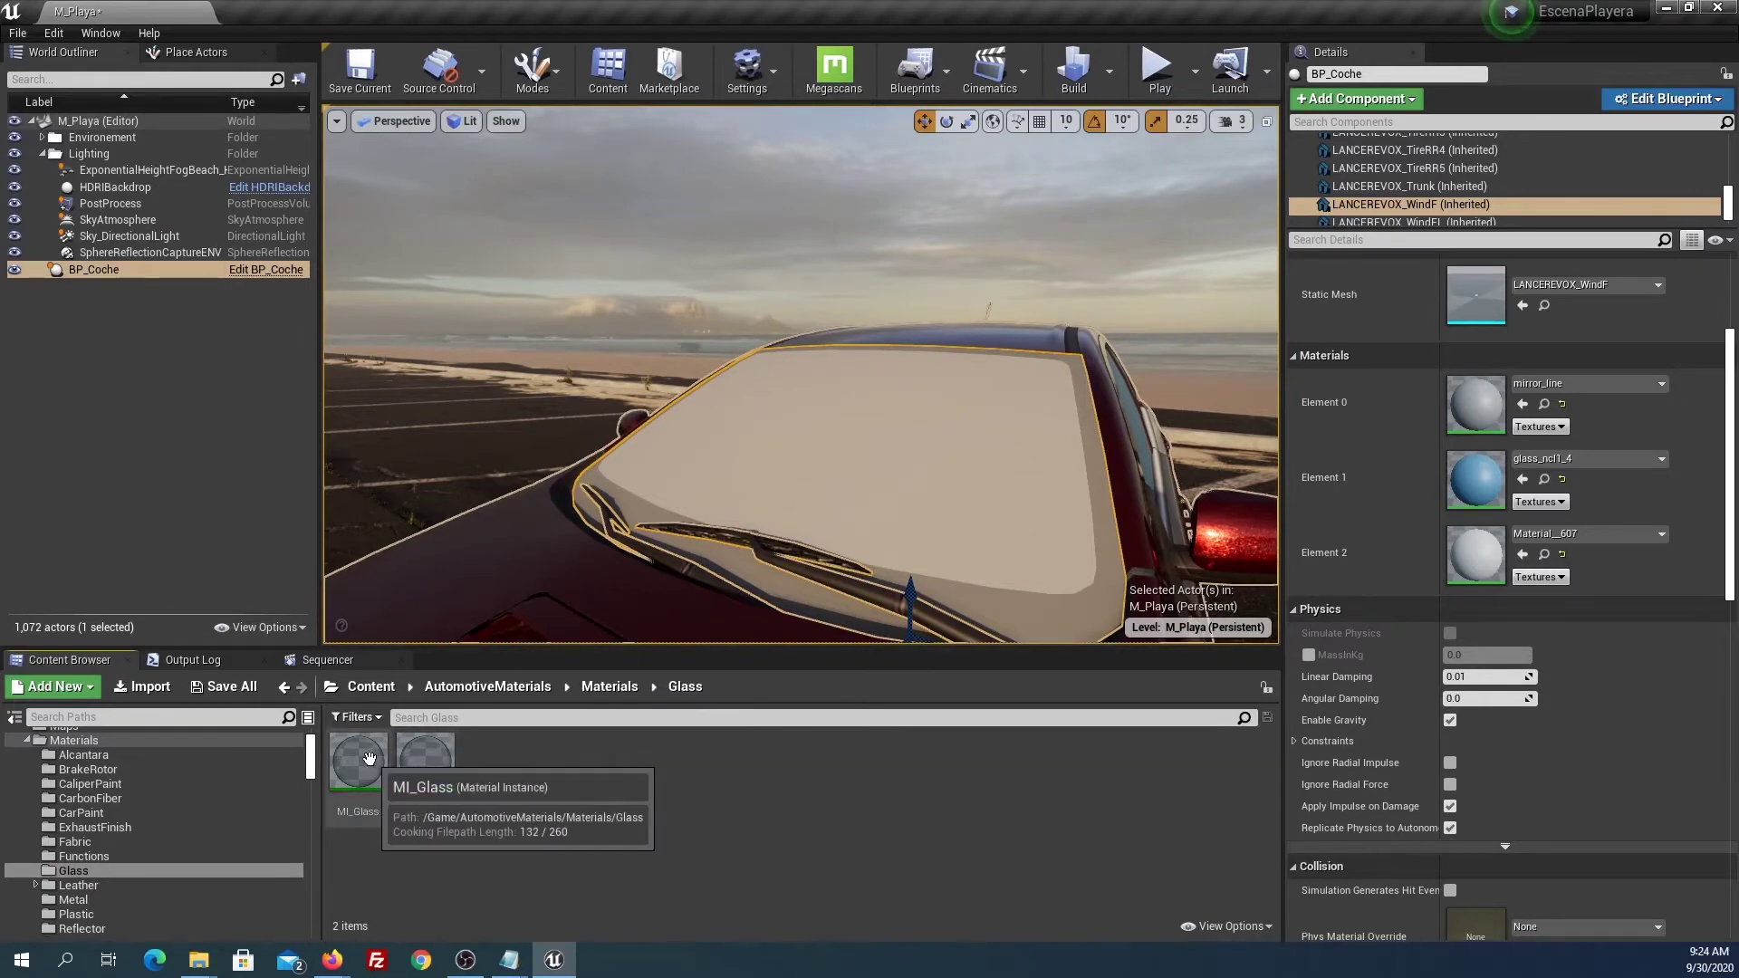
{"action": "double_click", "coordinate": [422, 763]}
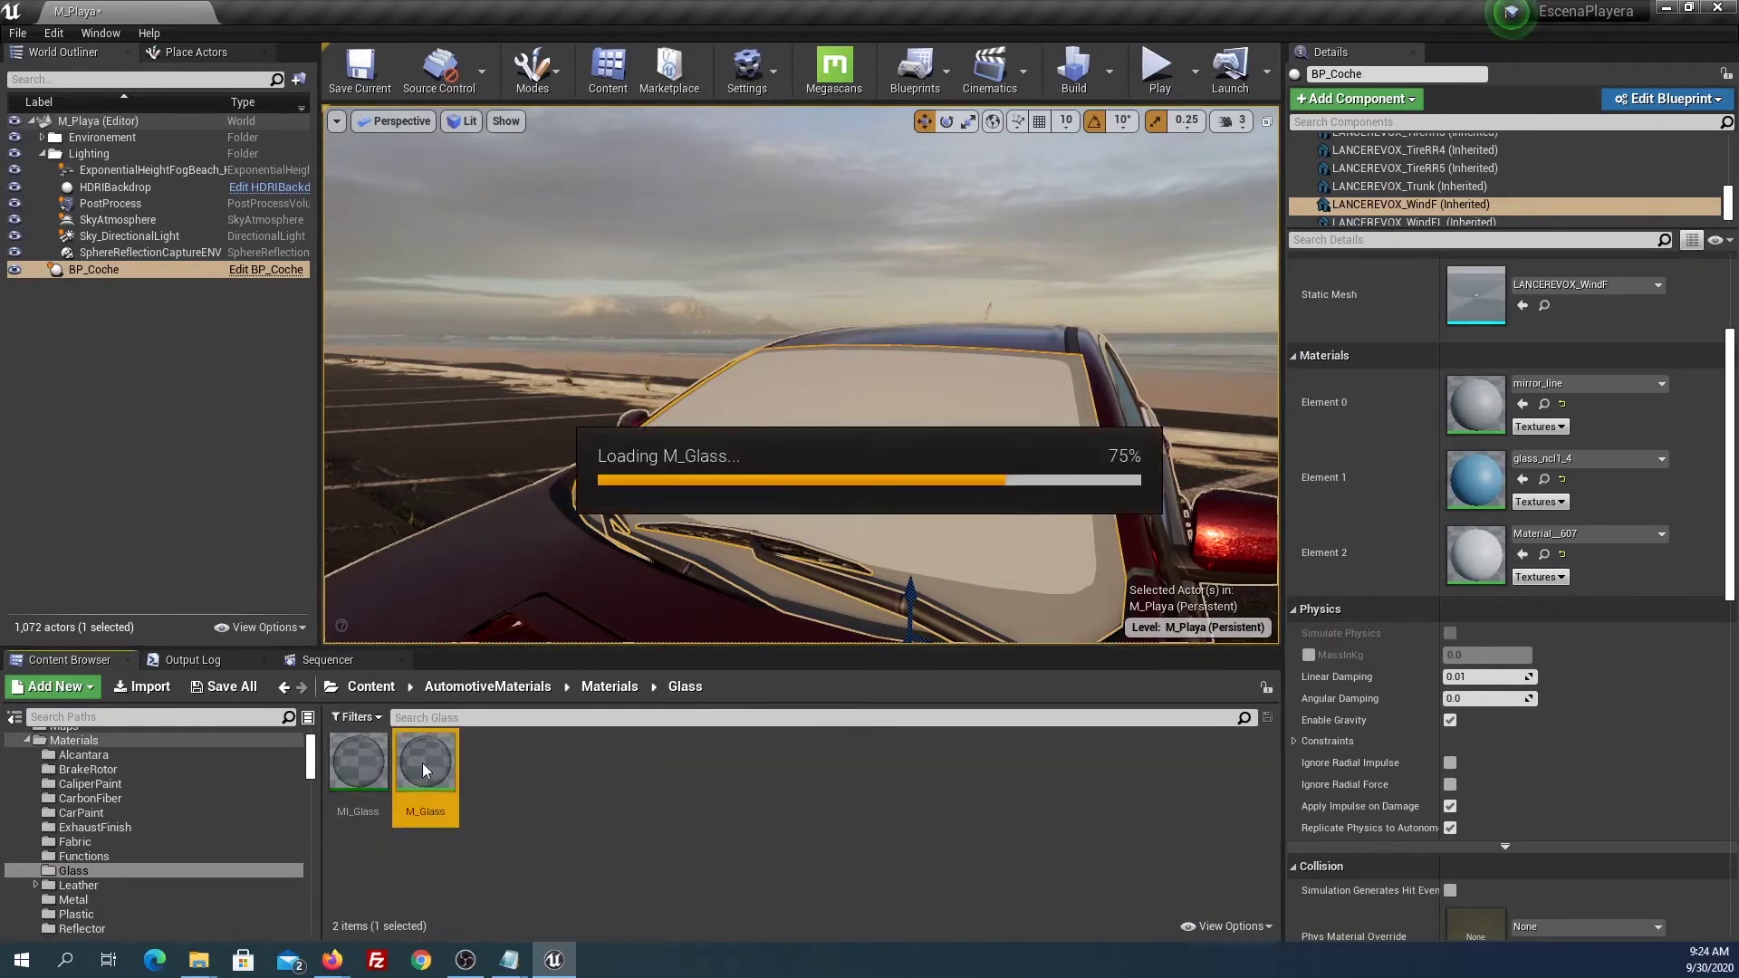
{"action": "scroll", "coordinate": [996, 465], "scroll_direction": "down", "scroll_amount": 3}
{"action": "scroll", "coordinate": [997, 466], "scroll_direction": "down", "scroll_amount": 2}
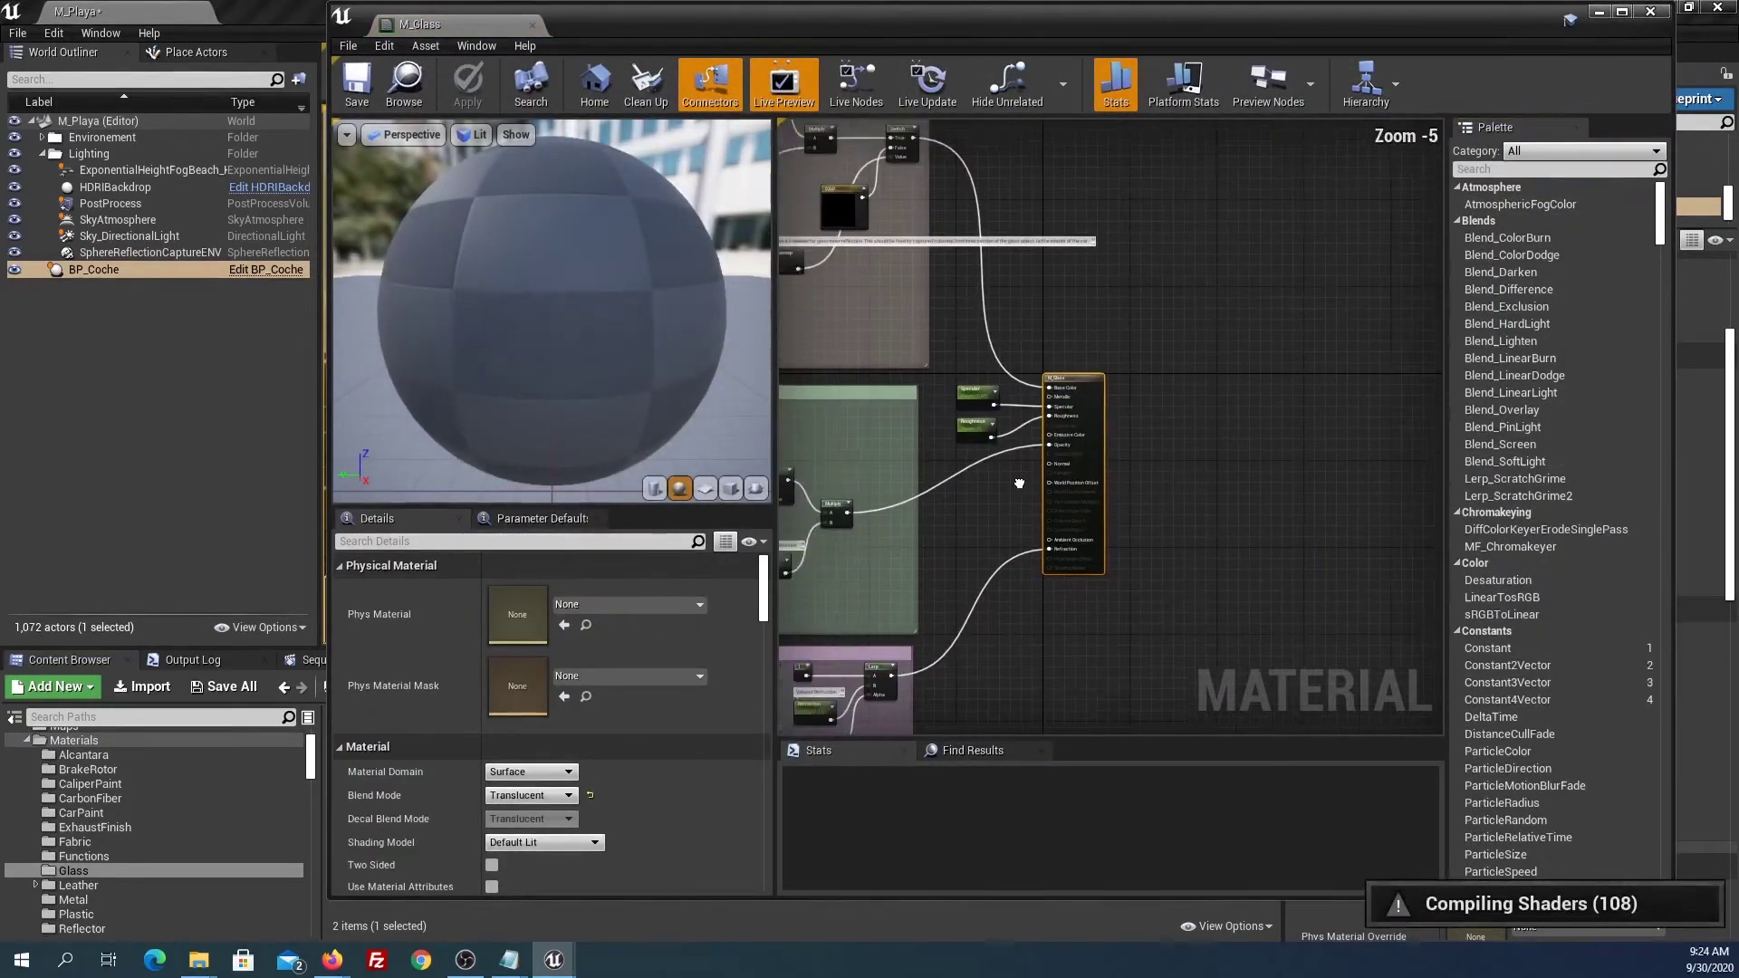
{"action": "scroll", "coordinate": [1216, 511], "scroll_direction": "down", "scroll_amount": 3}
{"action": "right_click_drag", "start_coordinate": [966, 522], "coordinate": [1019, 622]}
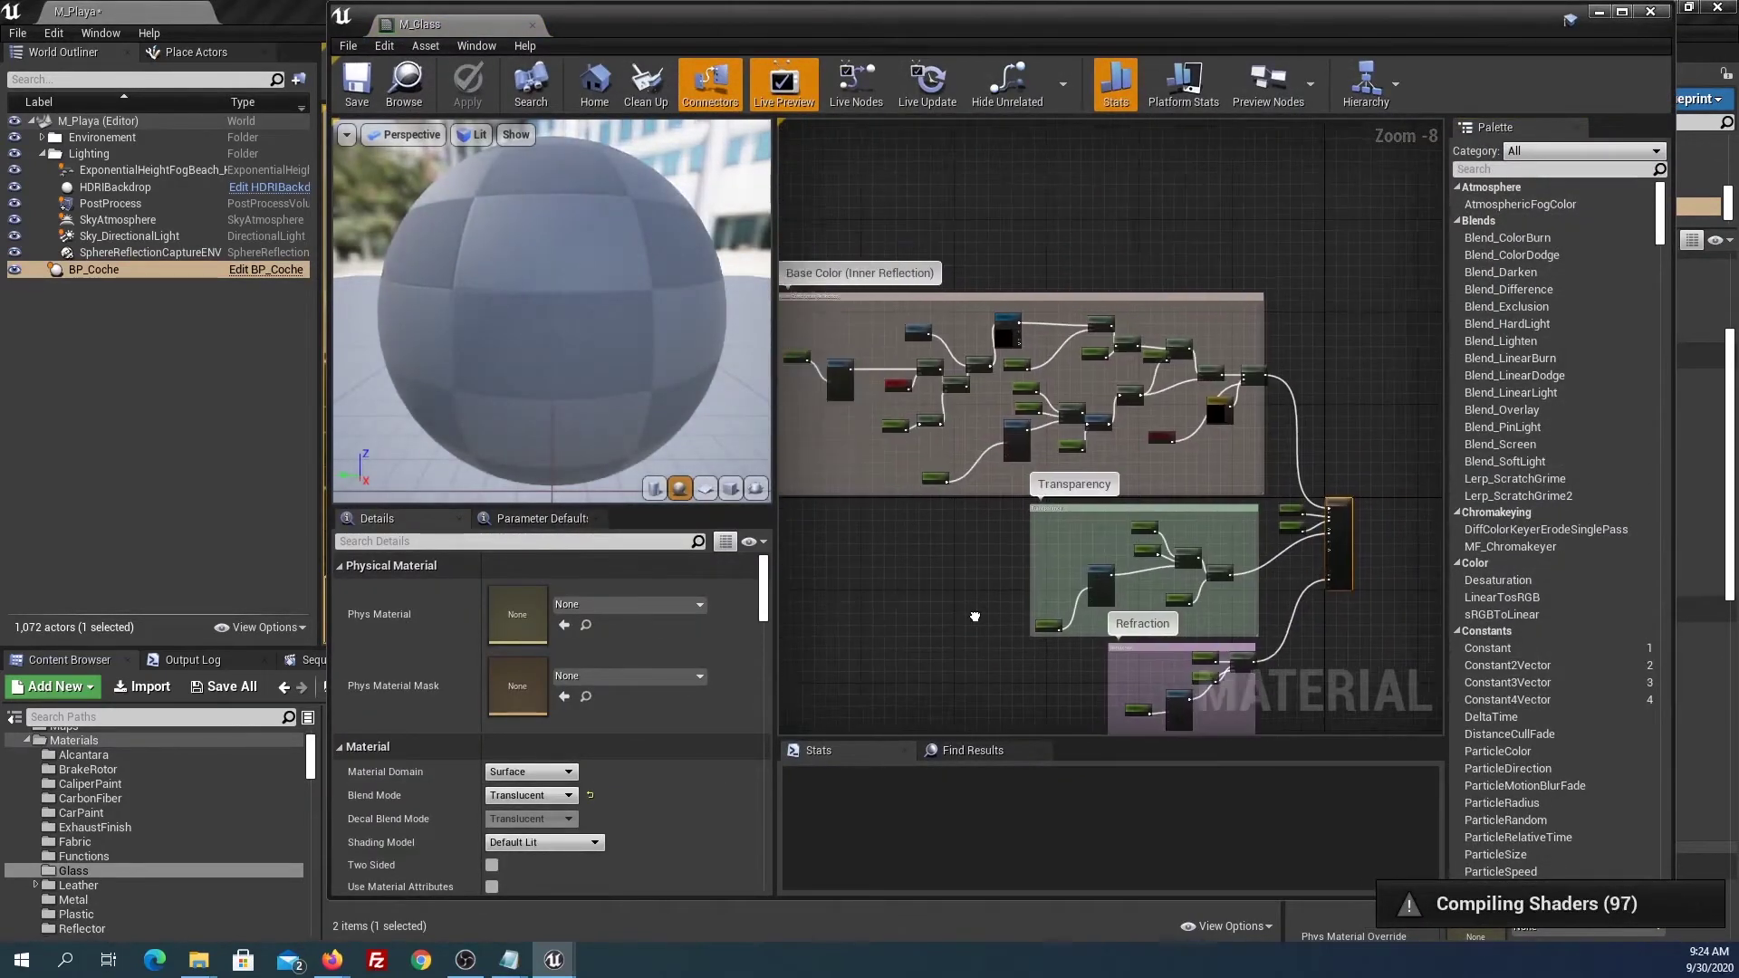
{"action": "right_click_drag", "start_coordinate": [1013, 523], "coordinate": [1023, 515]}
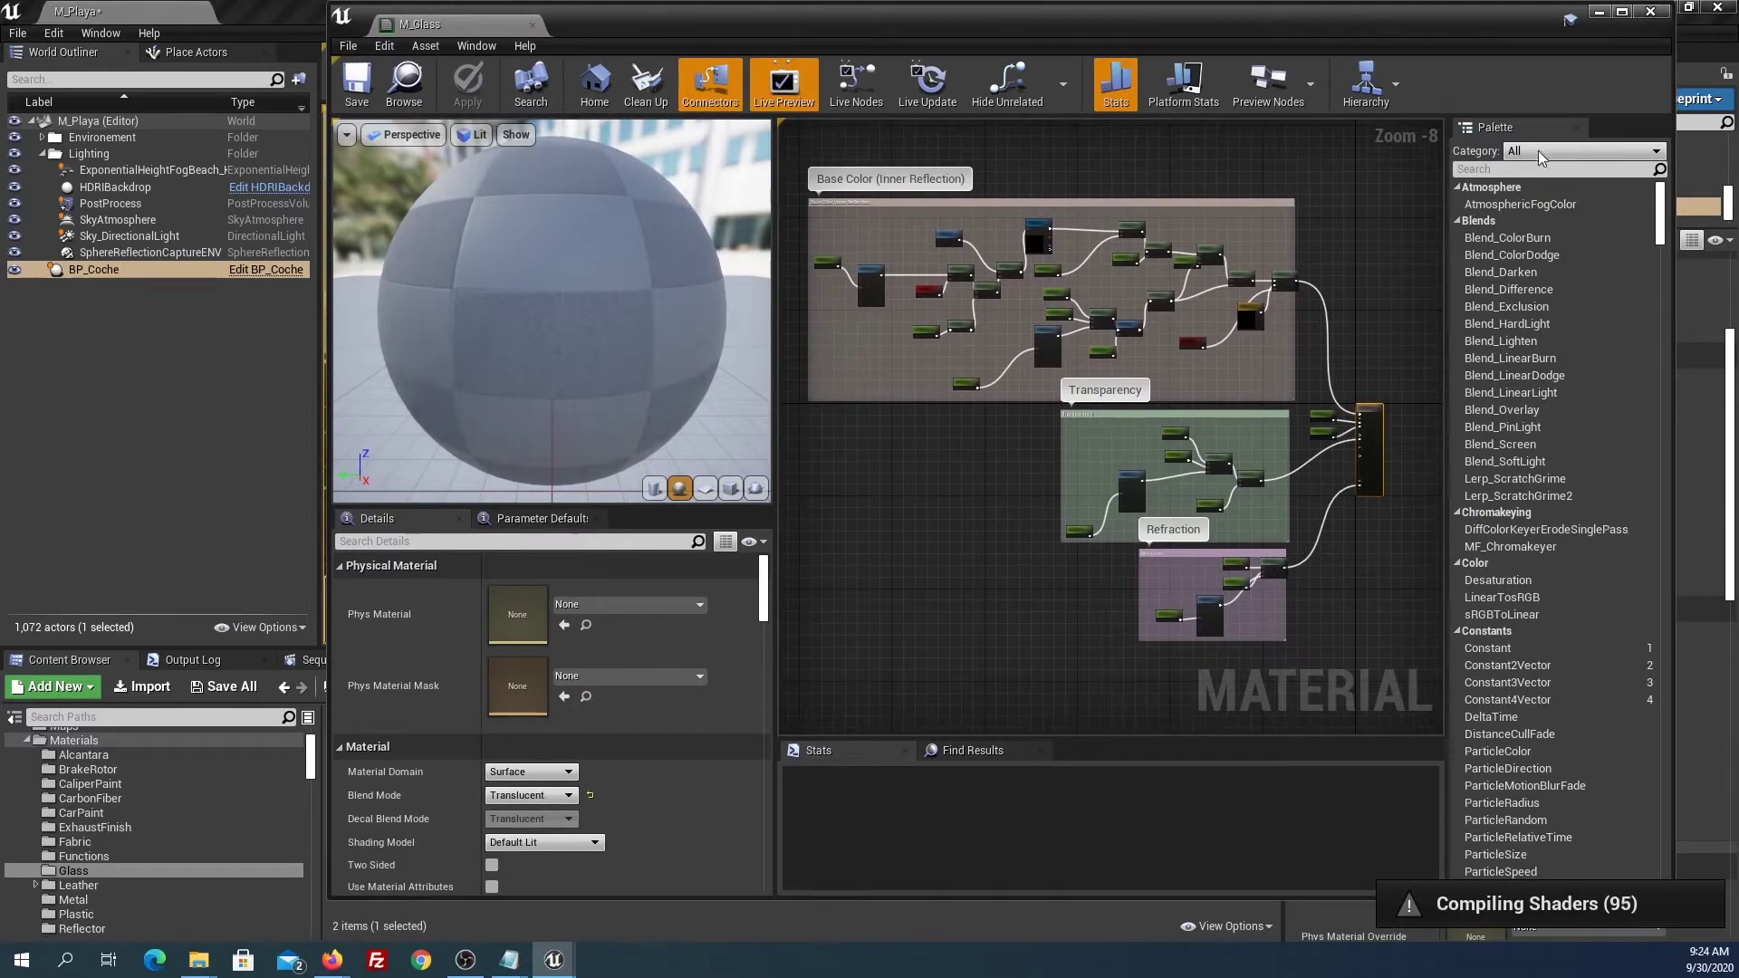
Close M_Glass and open the MI_Glass material instance editor.
{"action": "left_click", "coordinate": [1649, 12]}
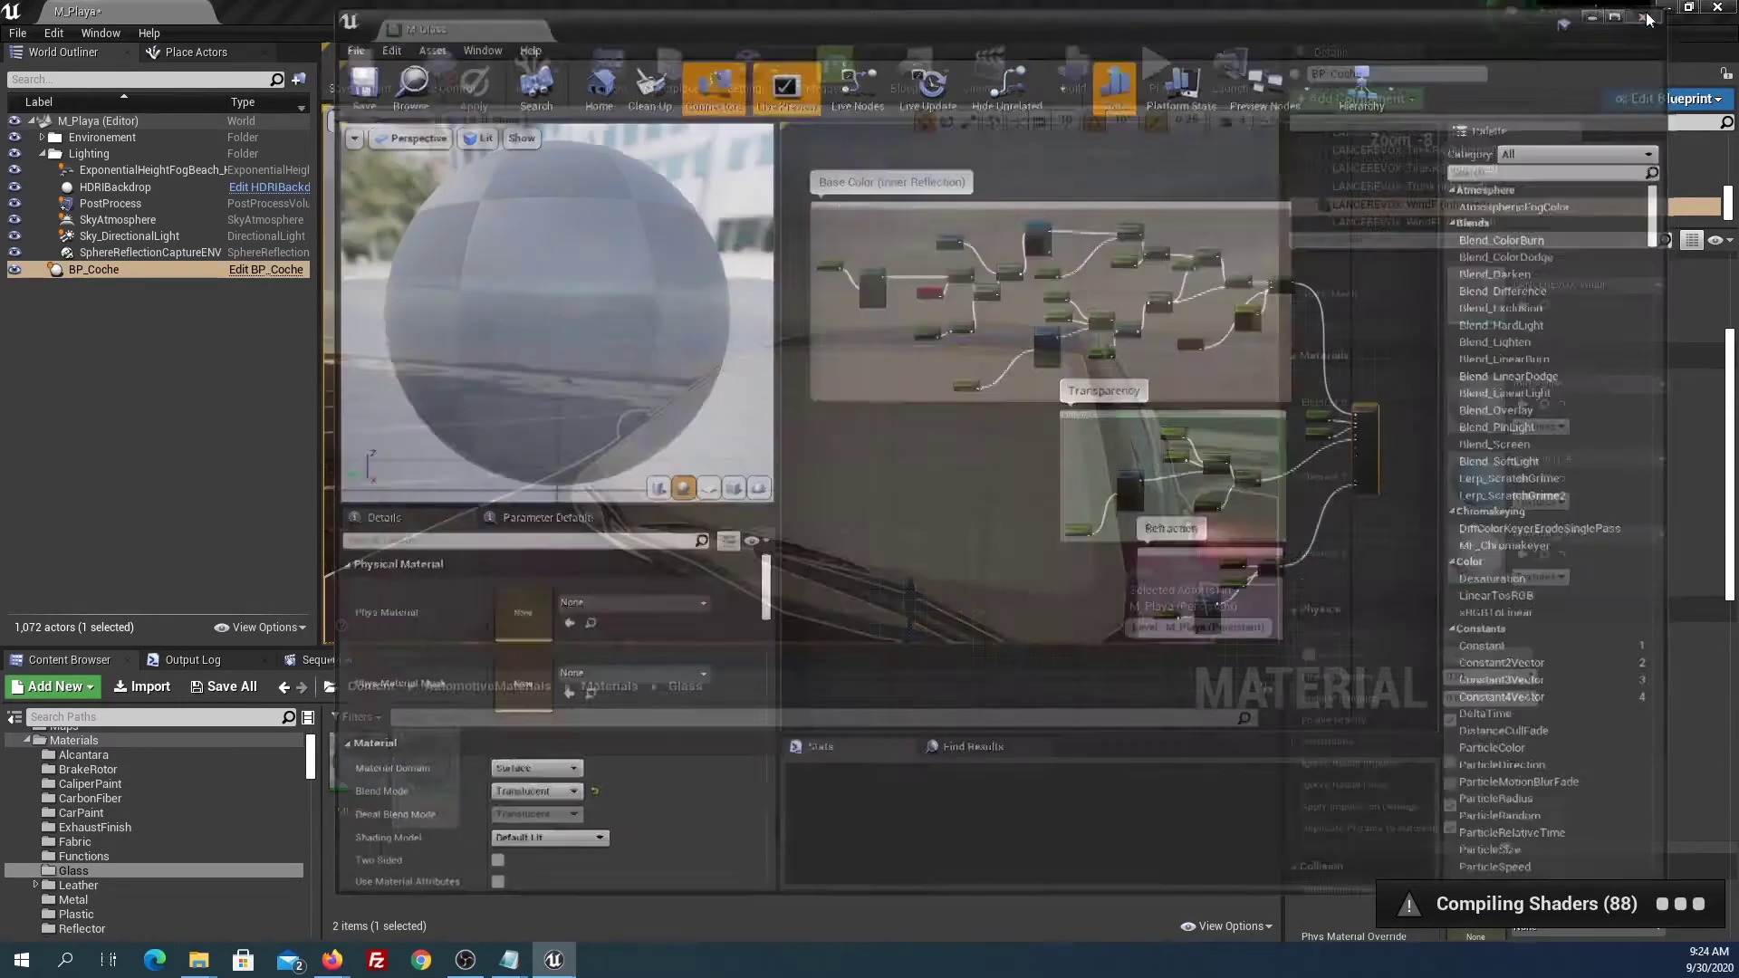
{"action": "mouse_move", "coordinate": [423, 770]}
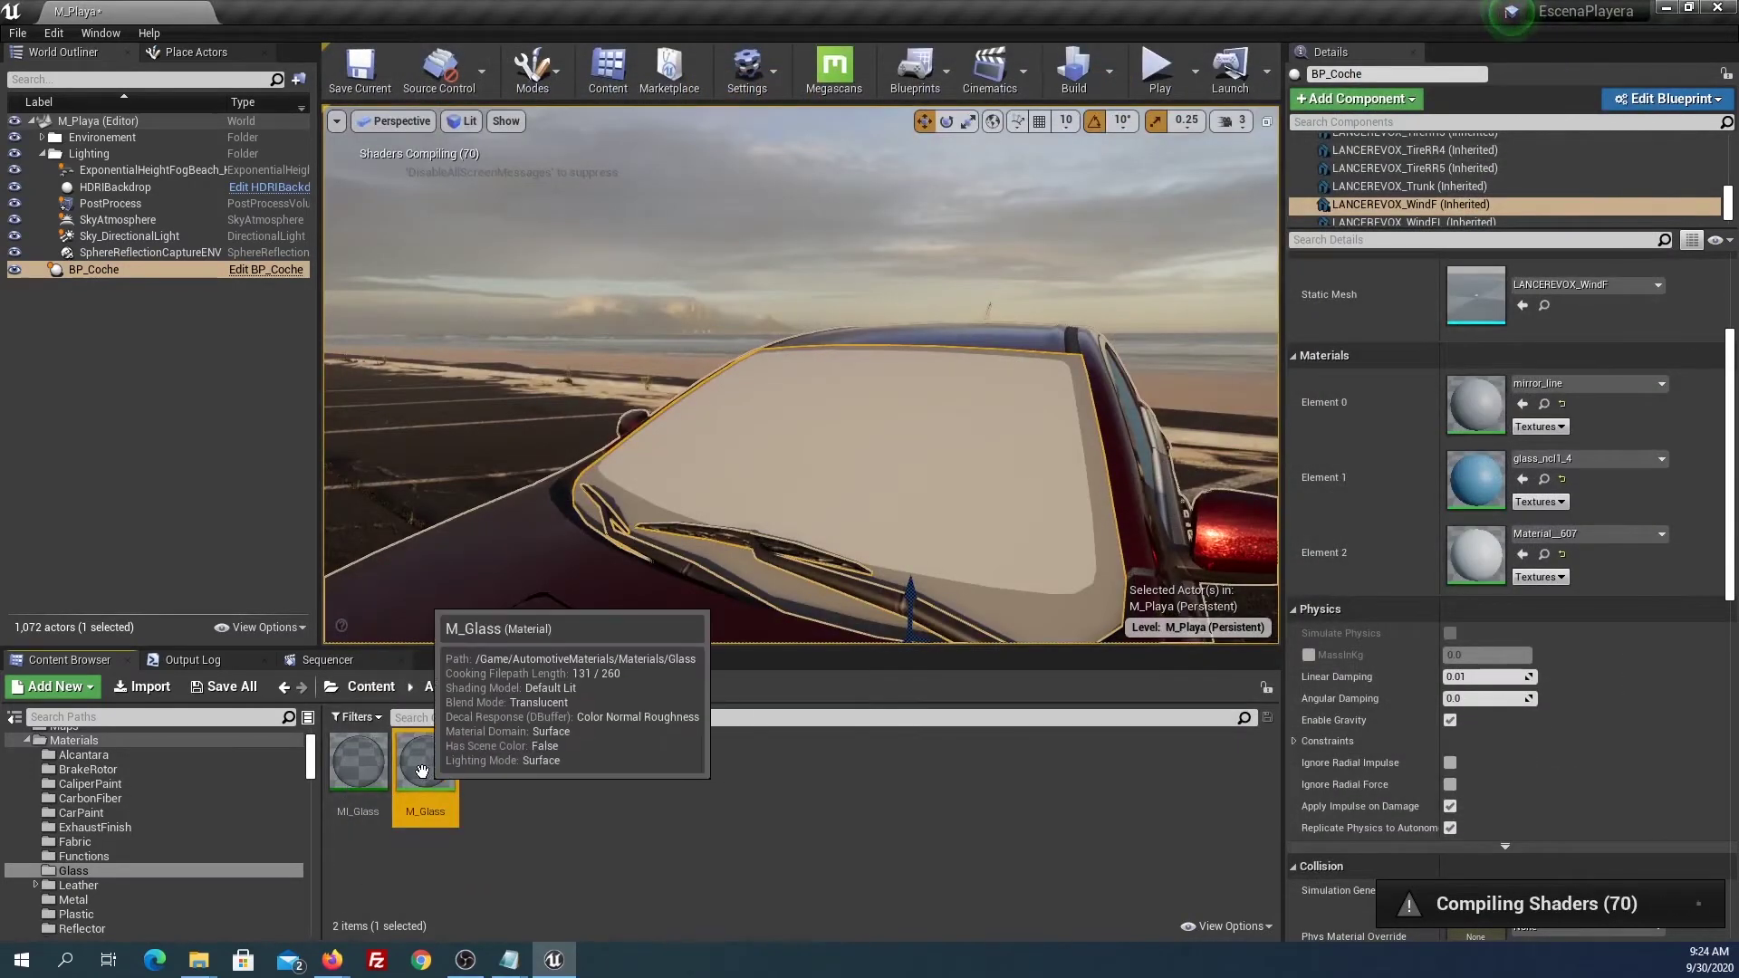
{"action": "double_click", "coordinate": [429, 781]}
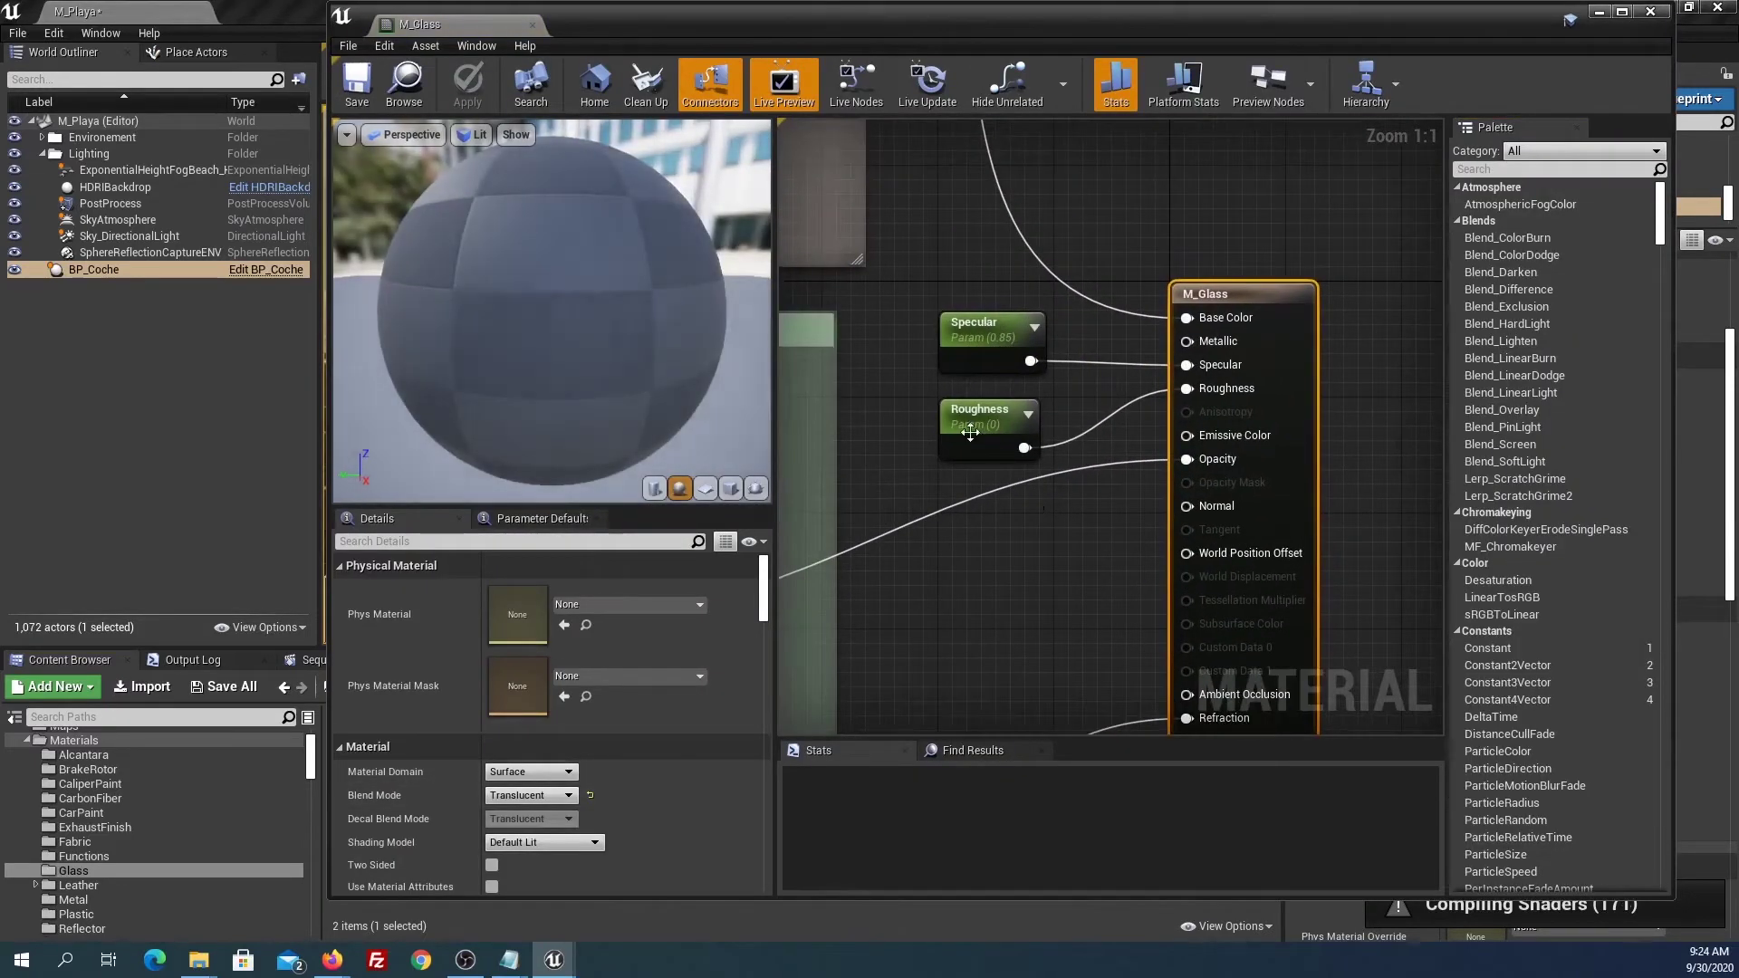
{"action": "left_click", "coordinate": [1652, 16]}
{"action": "left_click", "coordinate": [368, 767]}
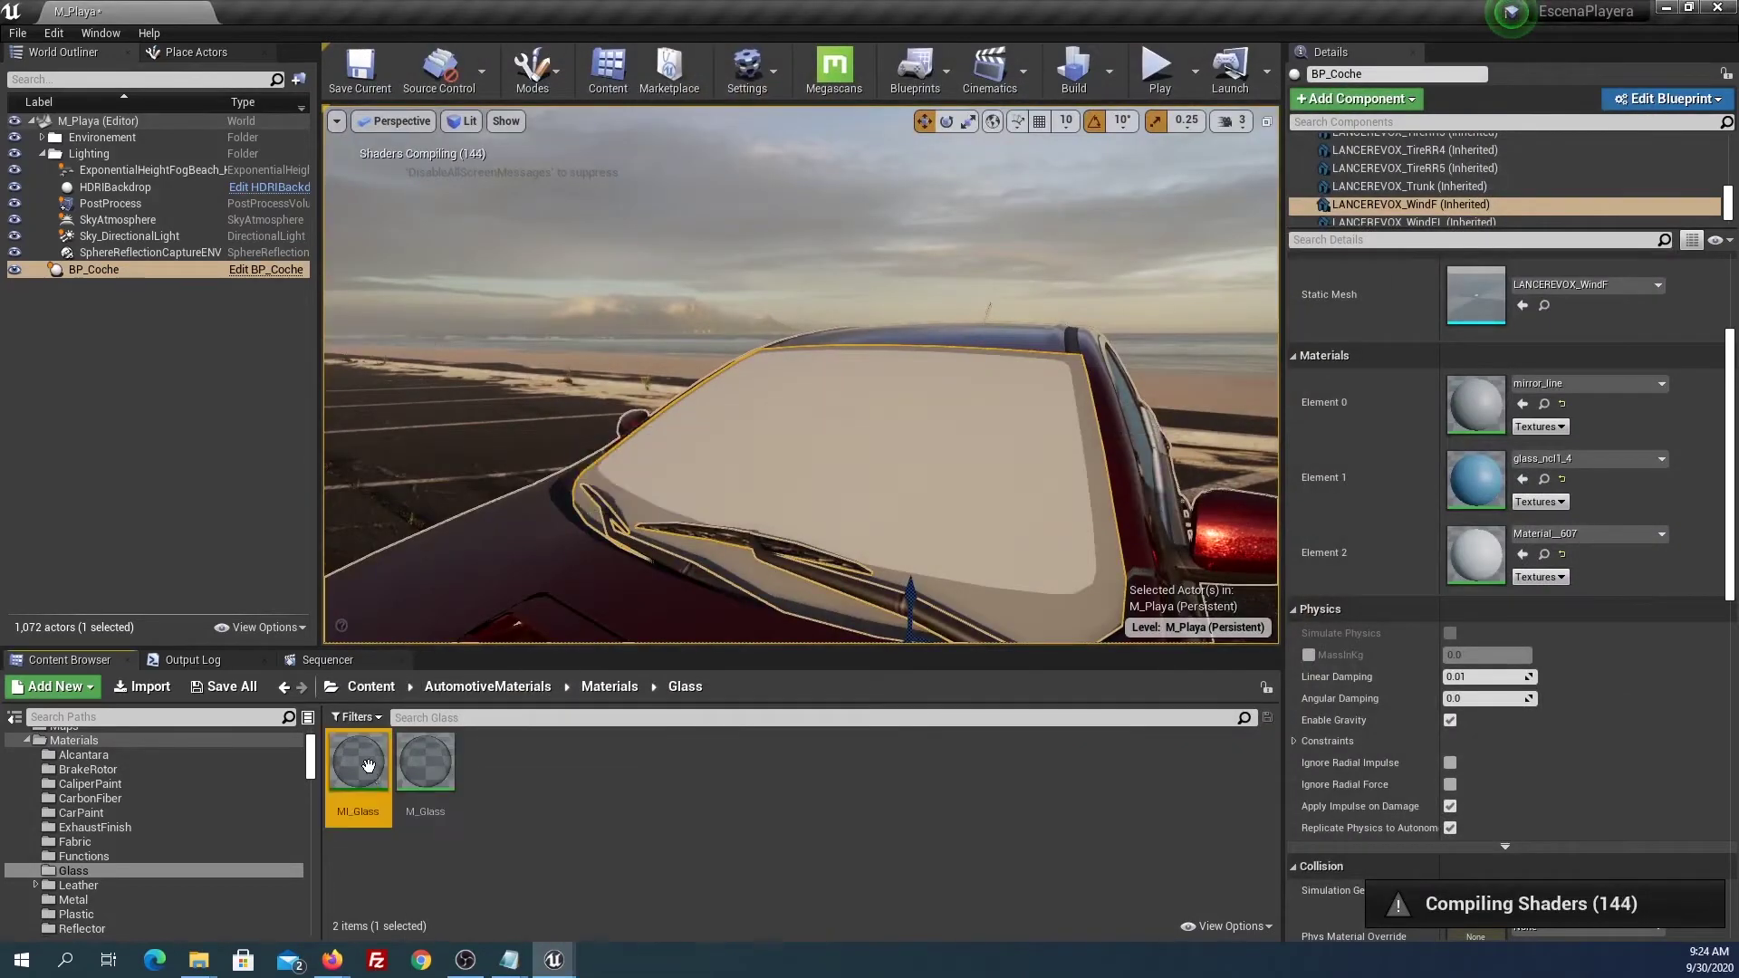
{"action": "double_click", "coordinate": [369, 767]}
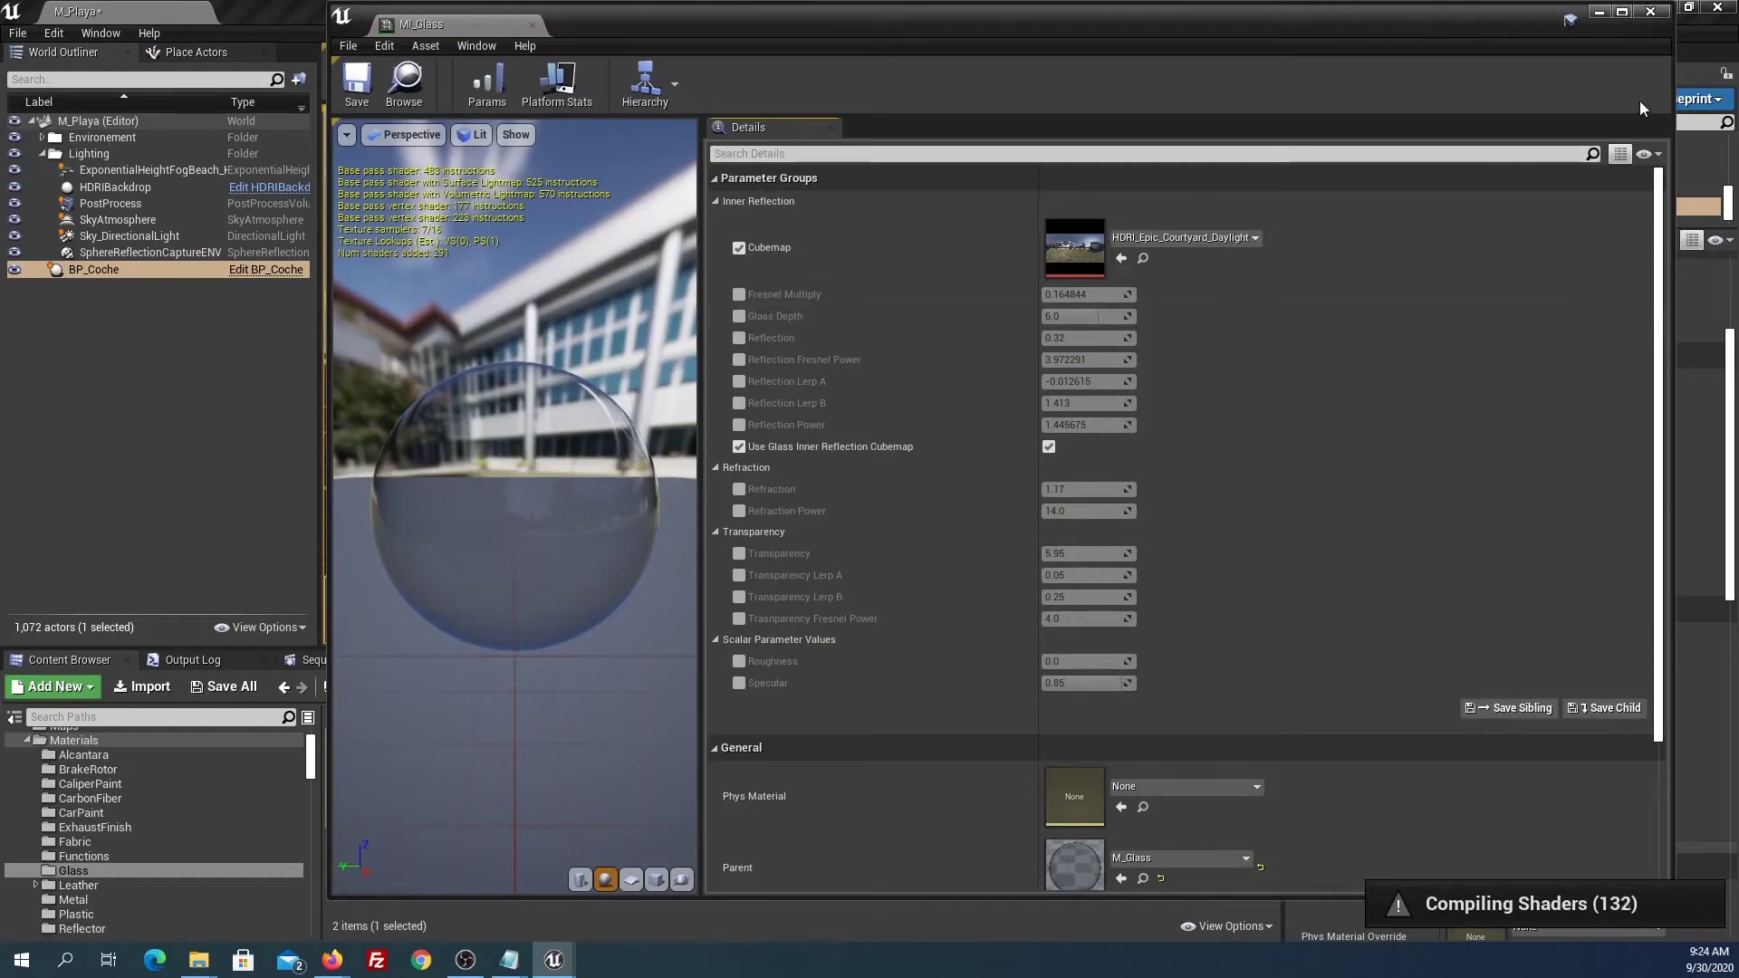
Close the MI_Glass editor and assign MI_Glass to the windshield's Element 1 and Element 2 slots.
{"action": "left_click", "coordinate": [1649, 14]}
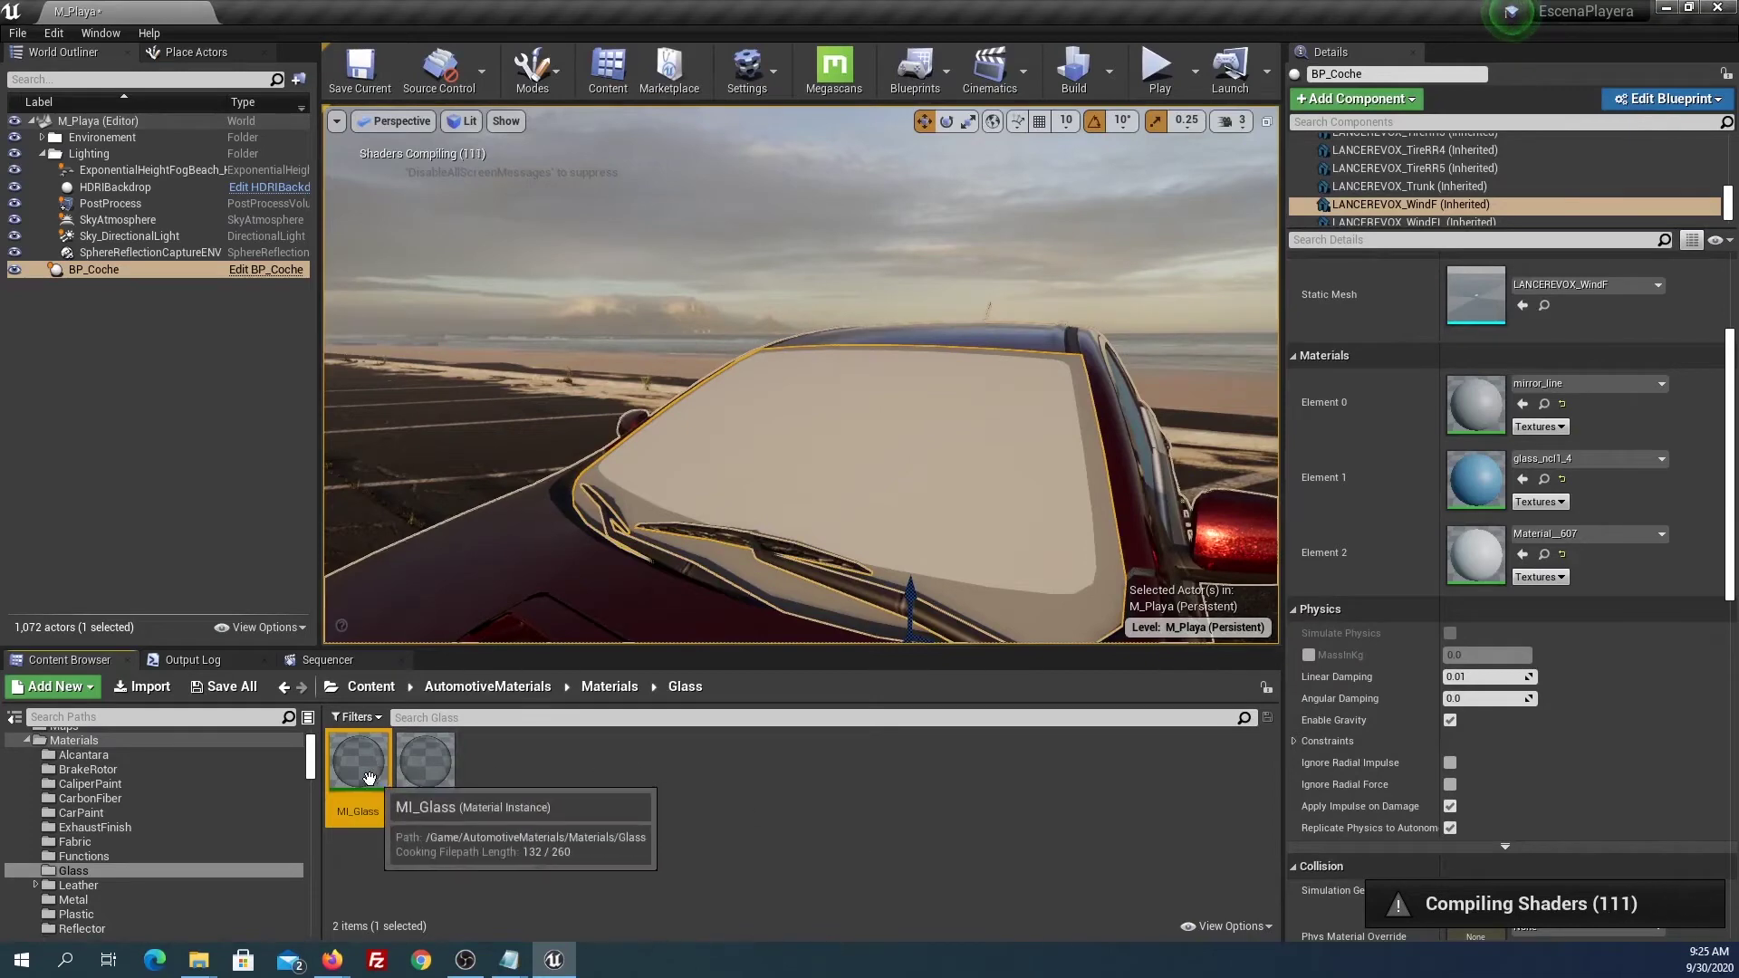
{"action": "left_click_drag", "start_coordinate": [357, 765], "coordinate": [1467, 485]}
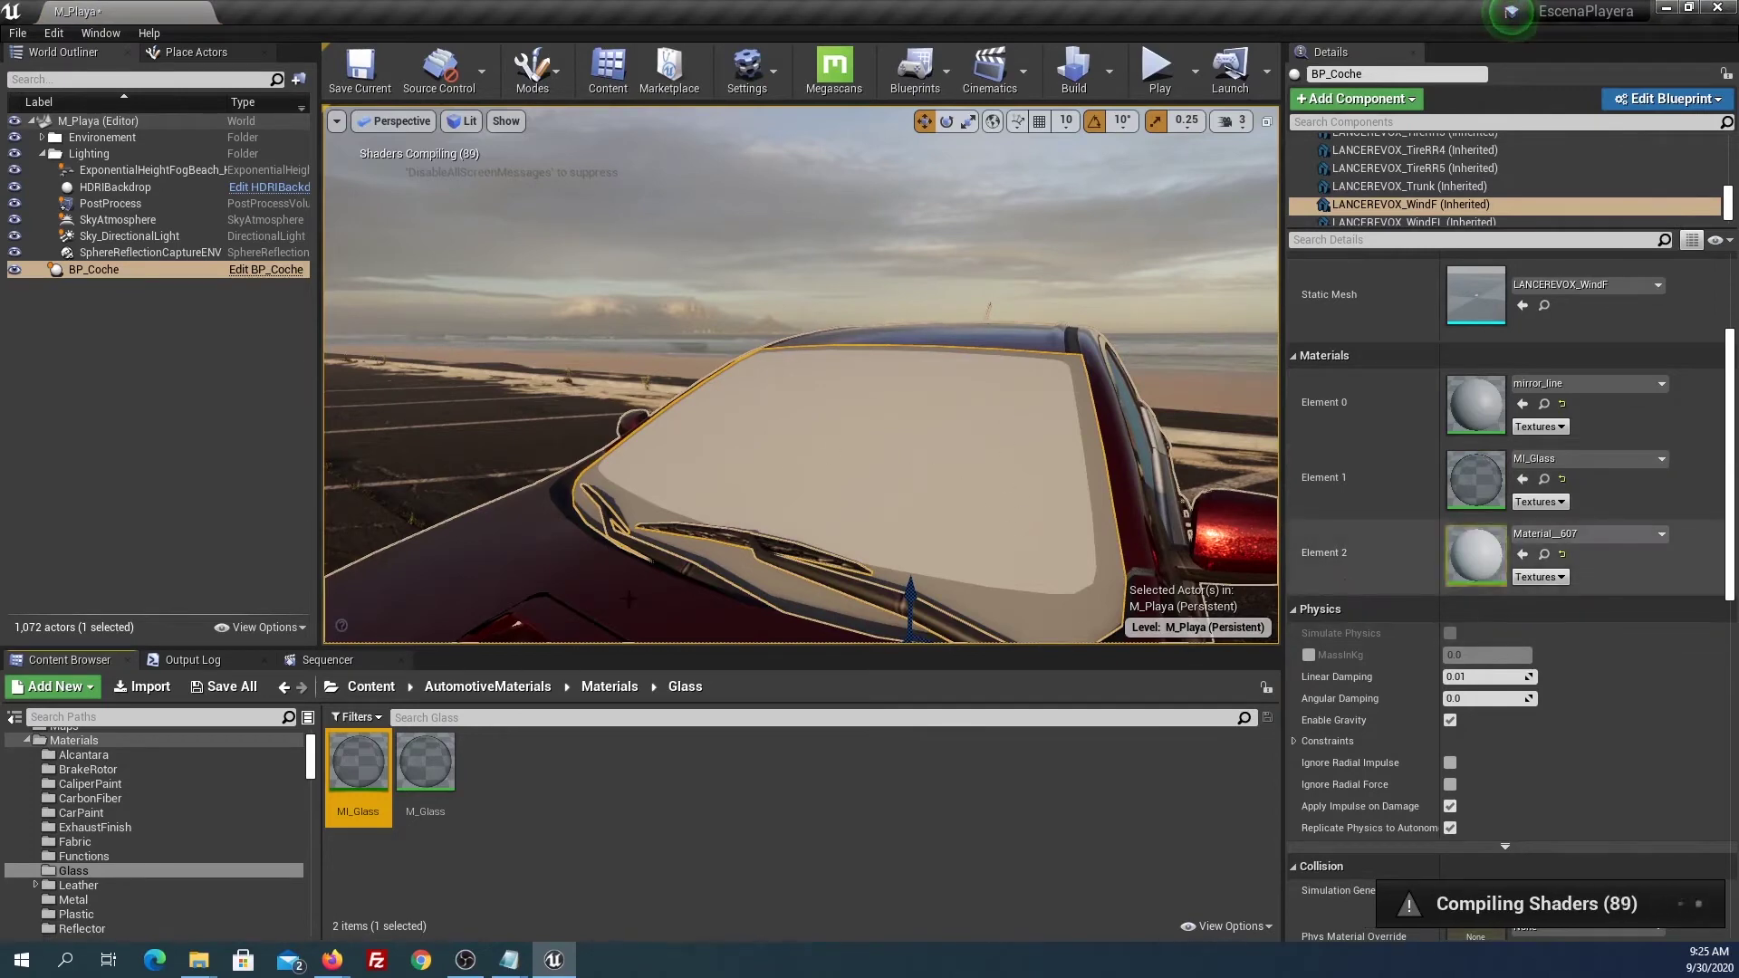
{"action": "mouse_move", "coordinate": [357, 765]}
{"action": "left_mouse_down"}
{"action": "mouse_move", "coordinate": [735, 769]}
{"action": "mouse_move", "coordinate": [1472, 554]}
{"action": "left_mouse_up"}
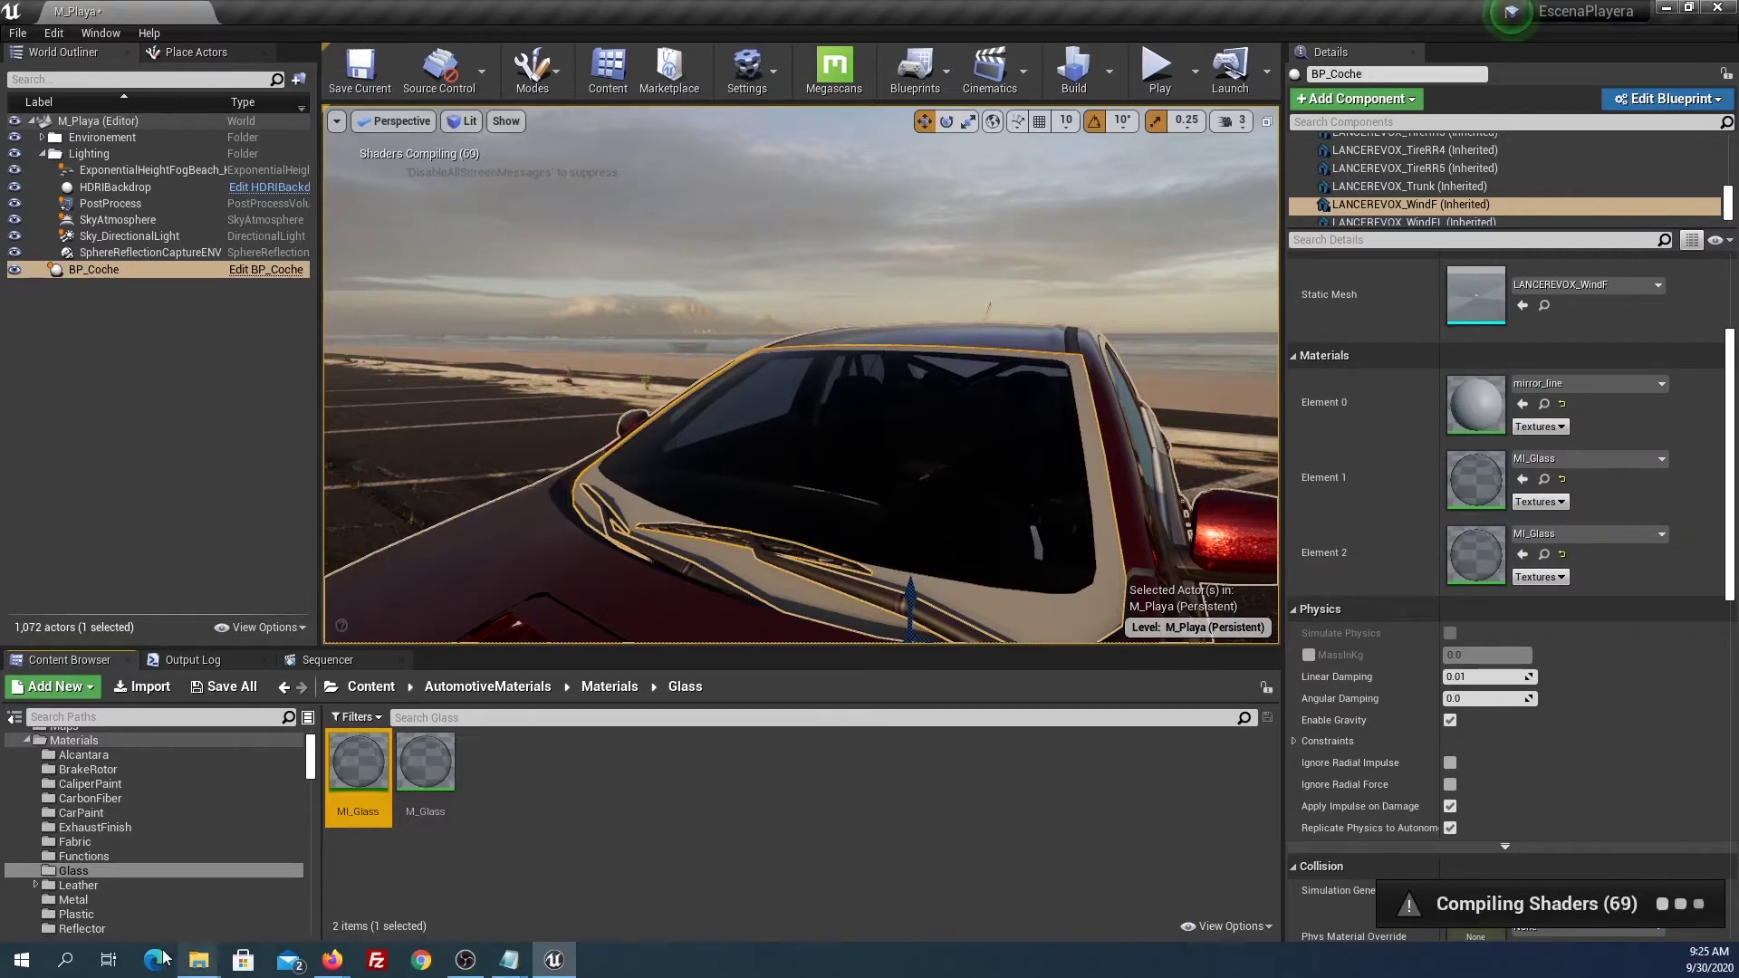
Replace mirror_line on the windshield's Element 0 with M_Plastic_Matte from the Plastic folder.
{"action": "left_click", "coordinate": [78, 914]}
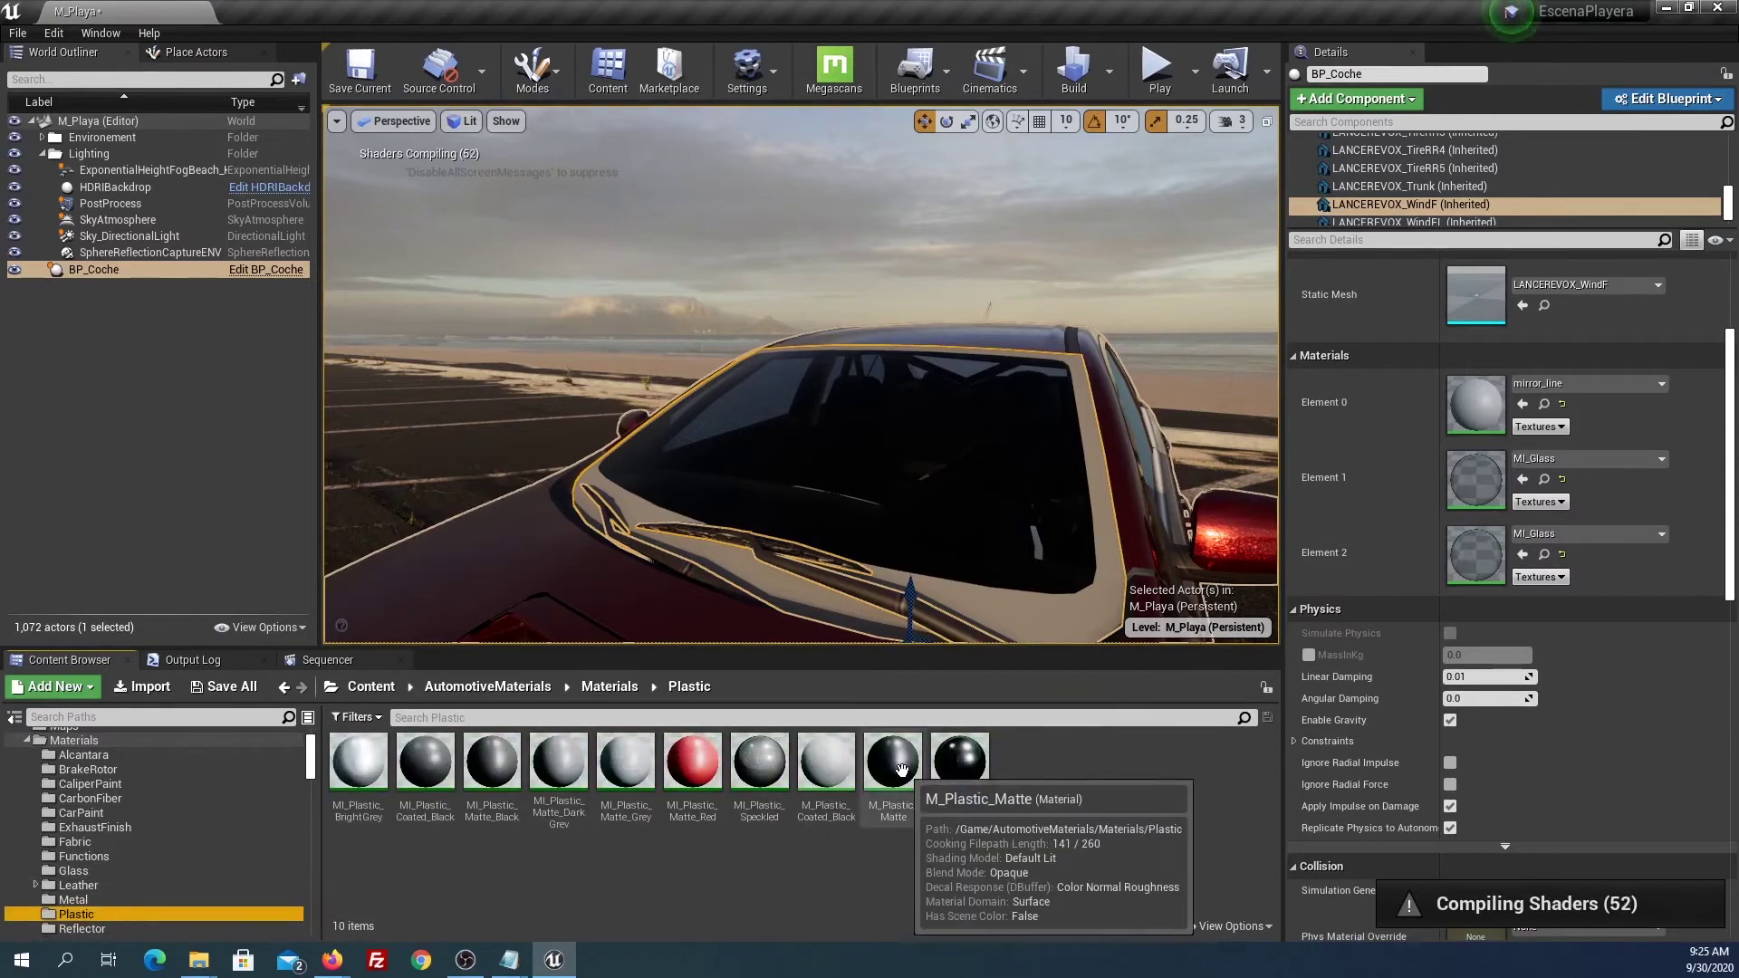
{"action": "left_click_drag", "start_coordinate": [901, 769], "coordinate": [1072, 721]}
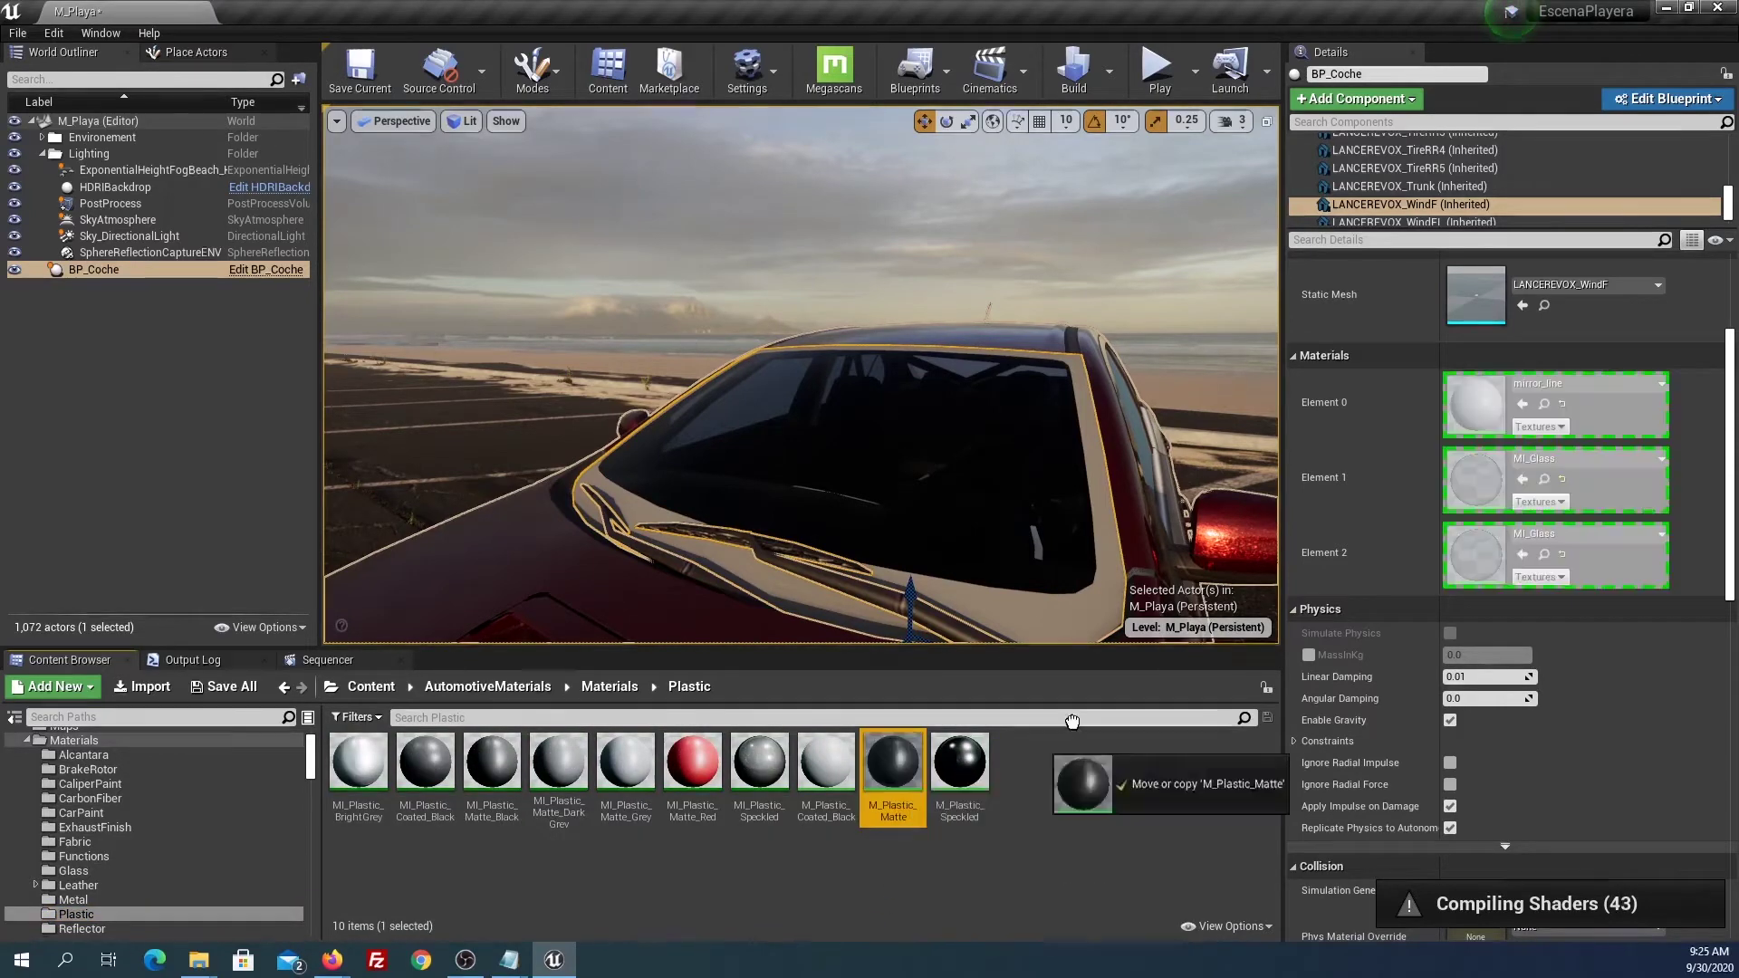
{"action": "left_click_drag", "start_coordinate": [1071, 721], "coordinate": [1467, 399]}
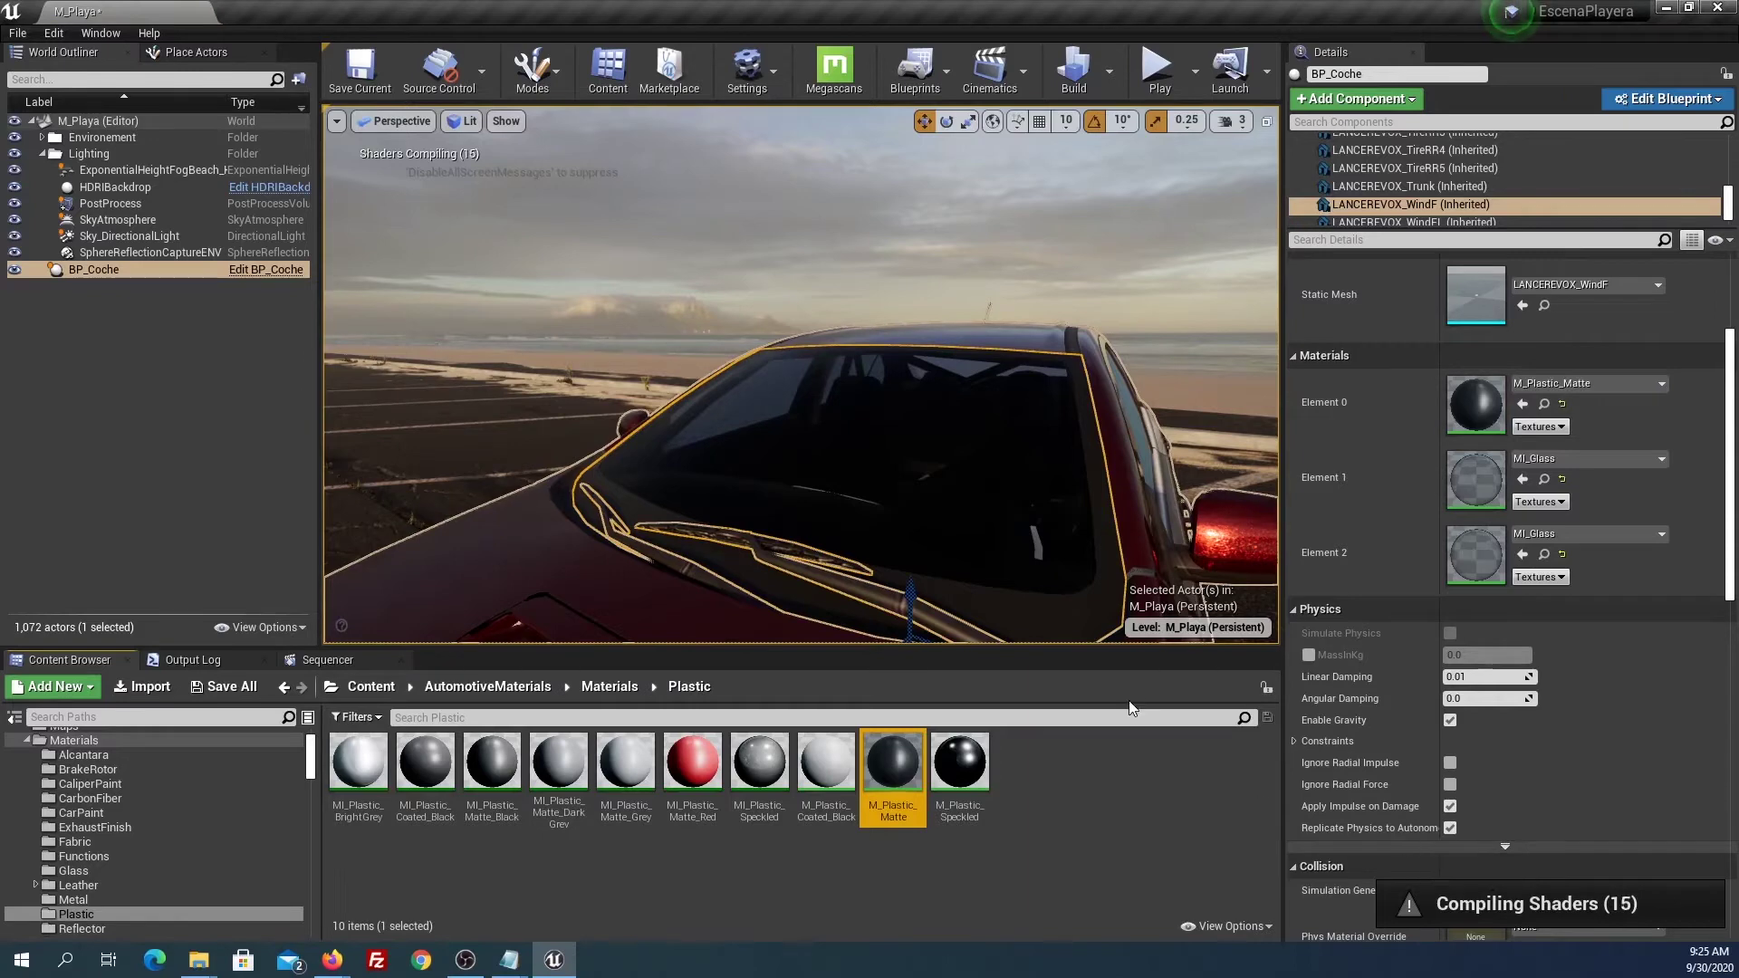
{"action": "left_click_drag", "start_coordinate": [517, 624], "coordinate": [688, 615], "text": "alt"}
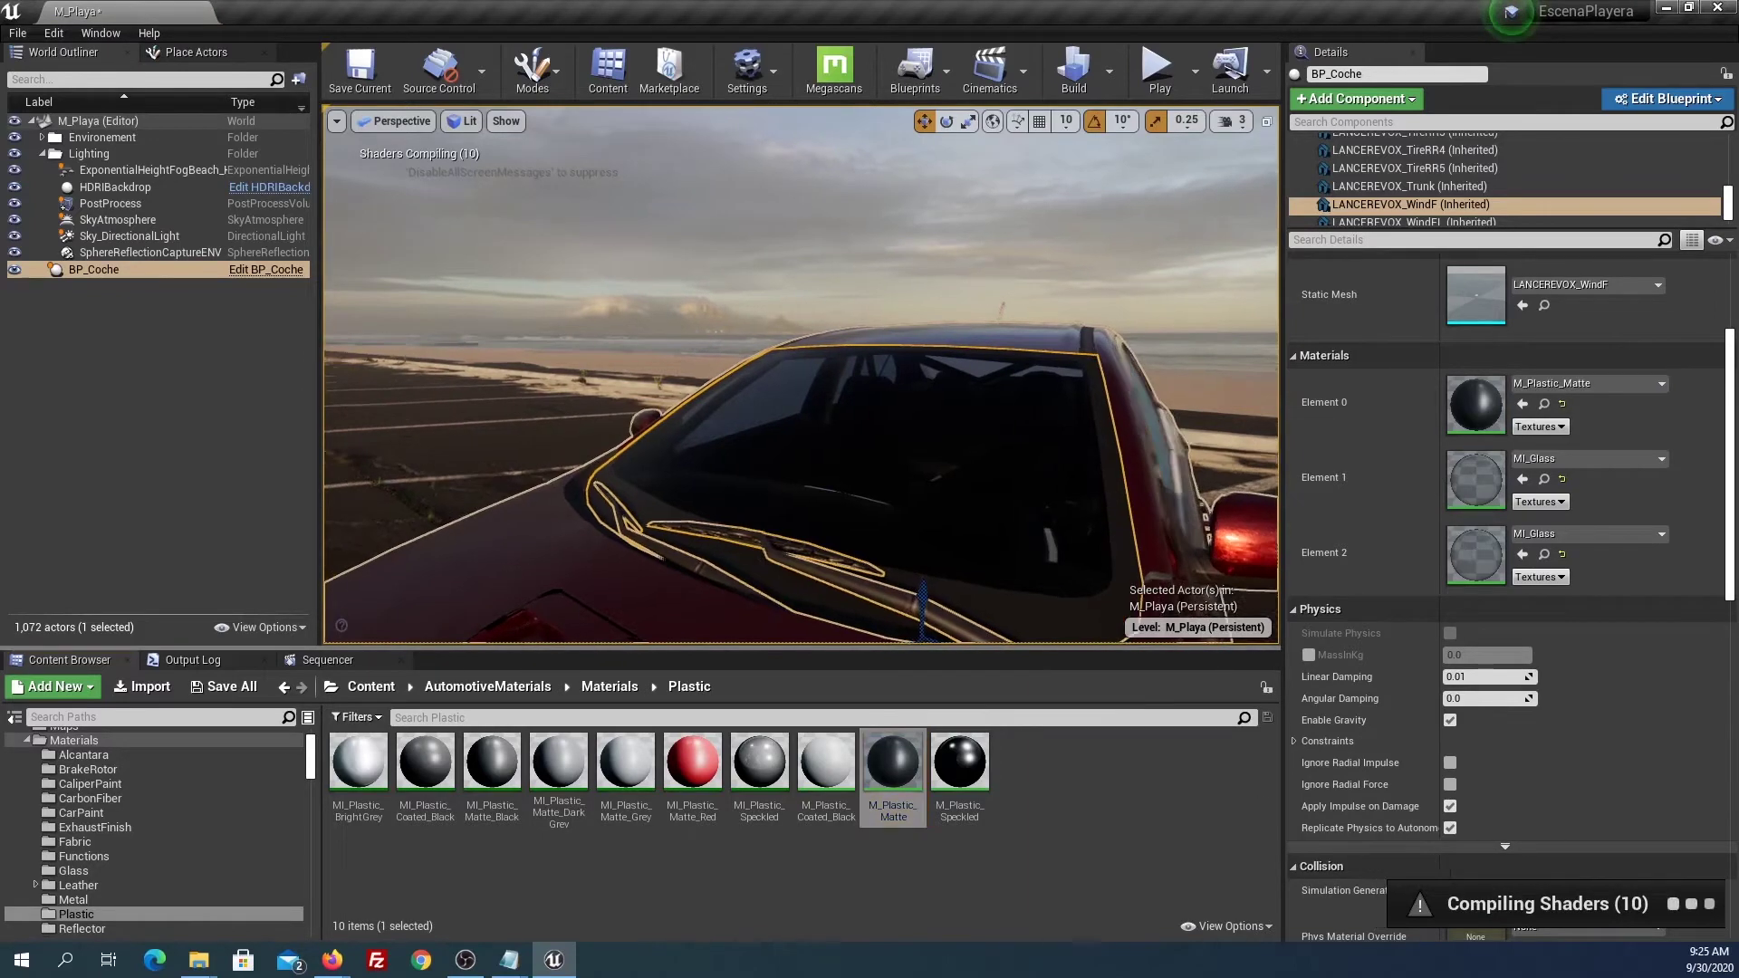
{"action": "left_click_drag", "start_coordinate": [1077, 522], "coordinate": [1178, 525], "text": "alt"}
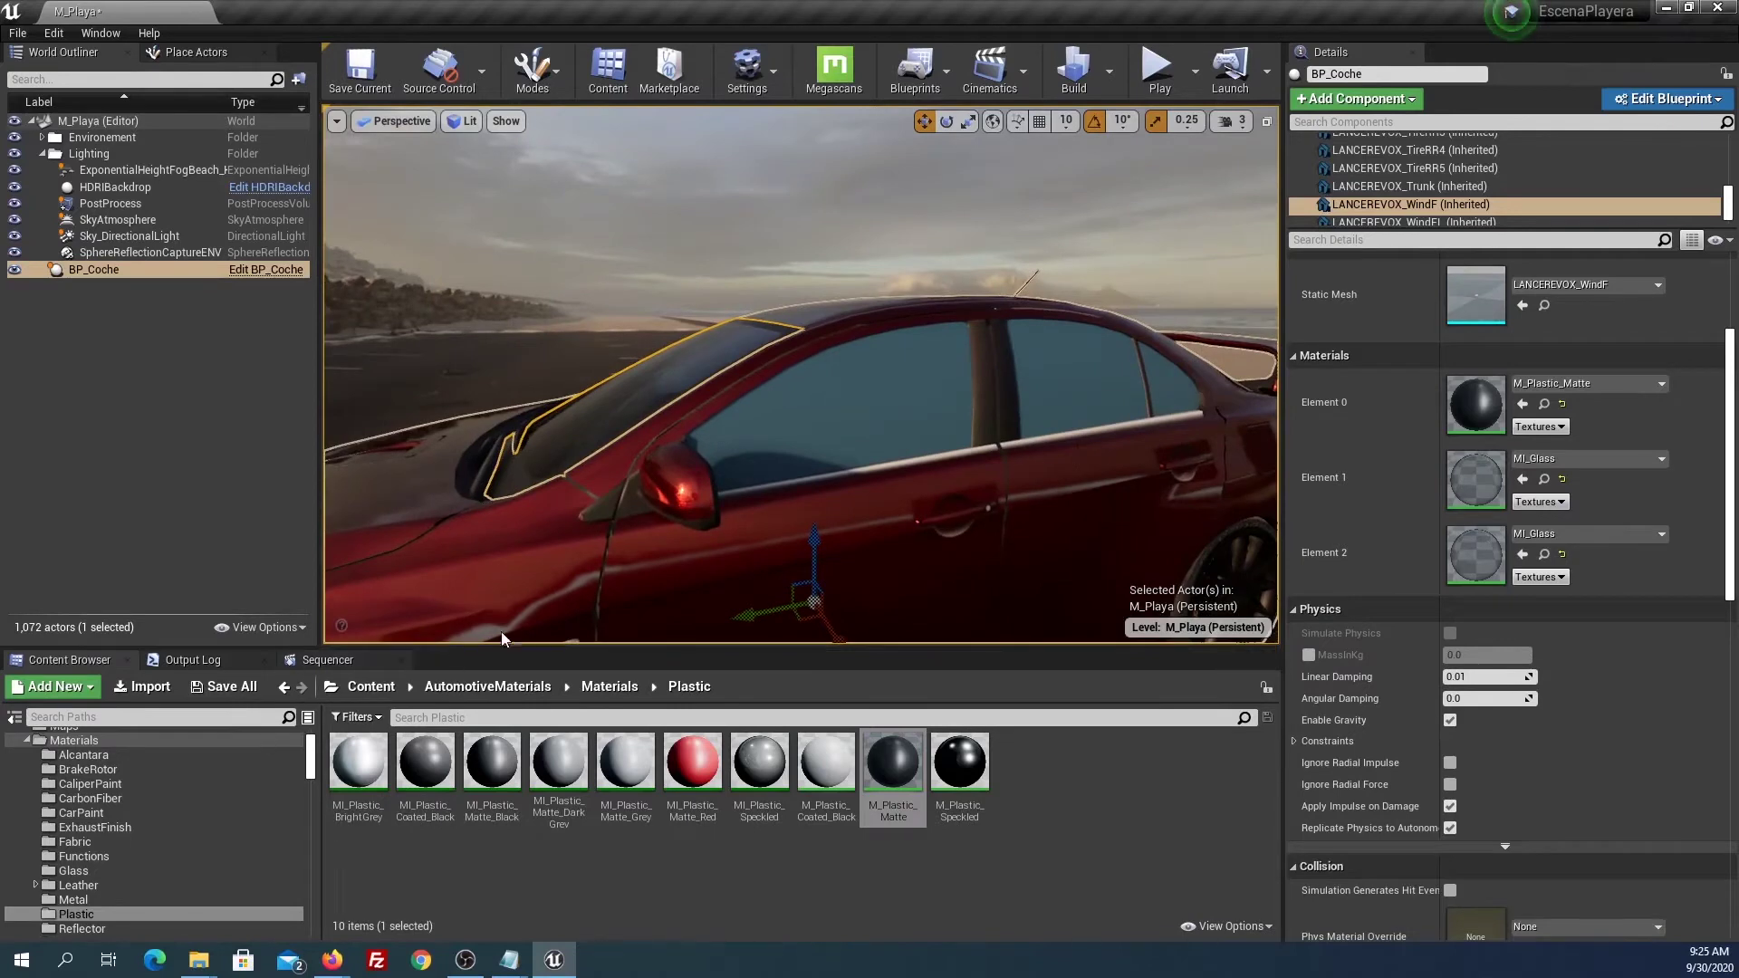
Give the front-left side window MI_Glass on both slots, then the rear-left window.
{"action": "left_click", "coordinate": [777, 450]}
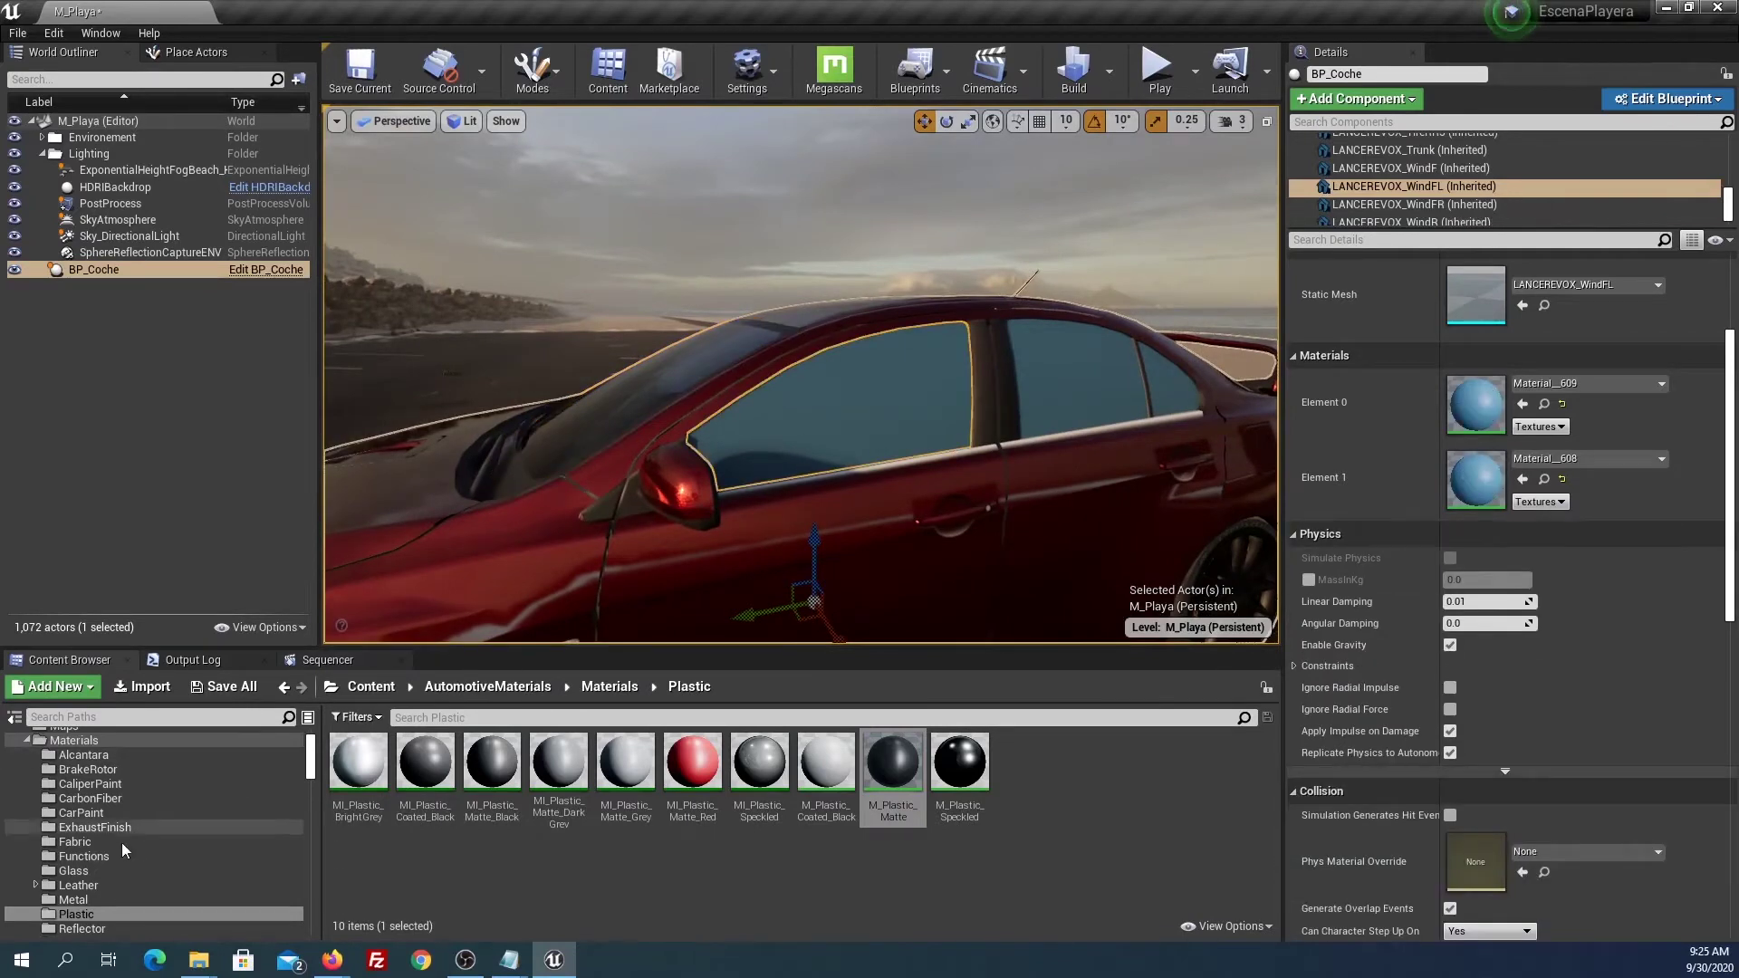
{"action": "left_click", "coordinate": [73, 870]}
{"action": "mouse_move", "coordinate": [358, 761]}
{"action": "left_mouse_down"}
{"action": "mouse_move", "coordinate": [715, 512]}
{"action": "mouse_move", "coordinate": [1476, 403]}
{"action": "left_mouse_up"}
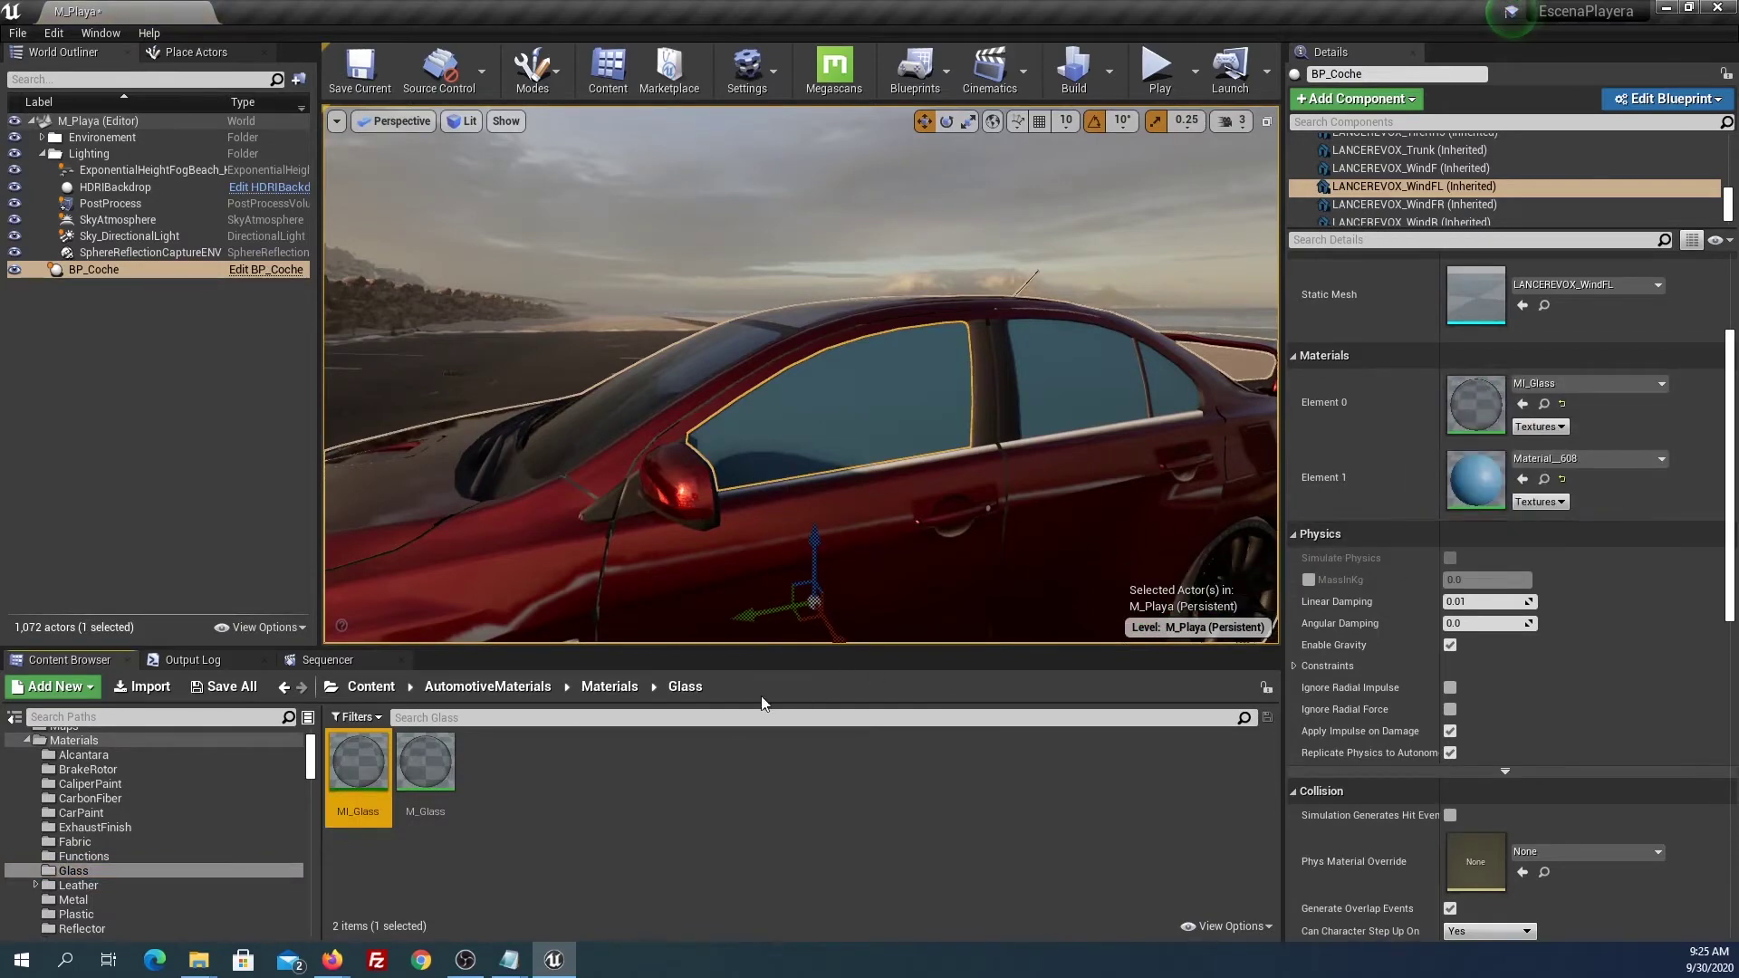
{"action": "left_click_drag", "start_coordinate": [357, 761], "coordinate": [1476, 480]}
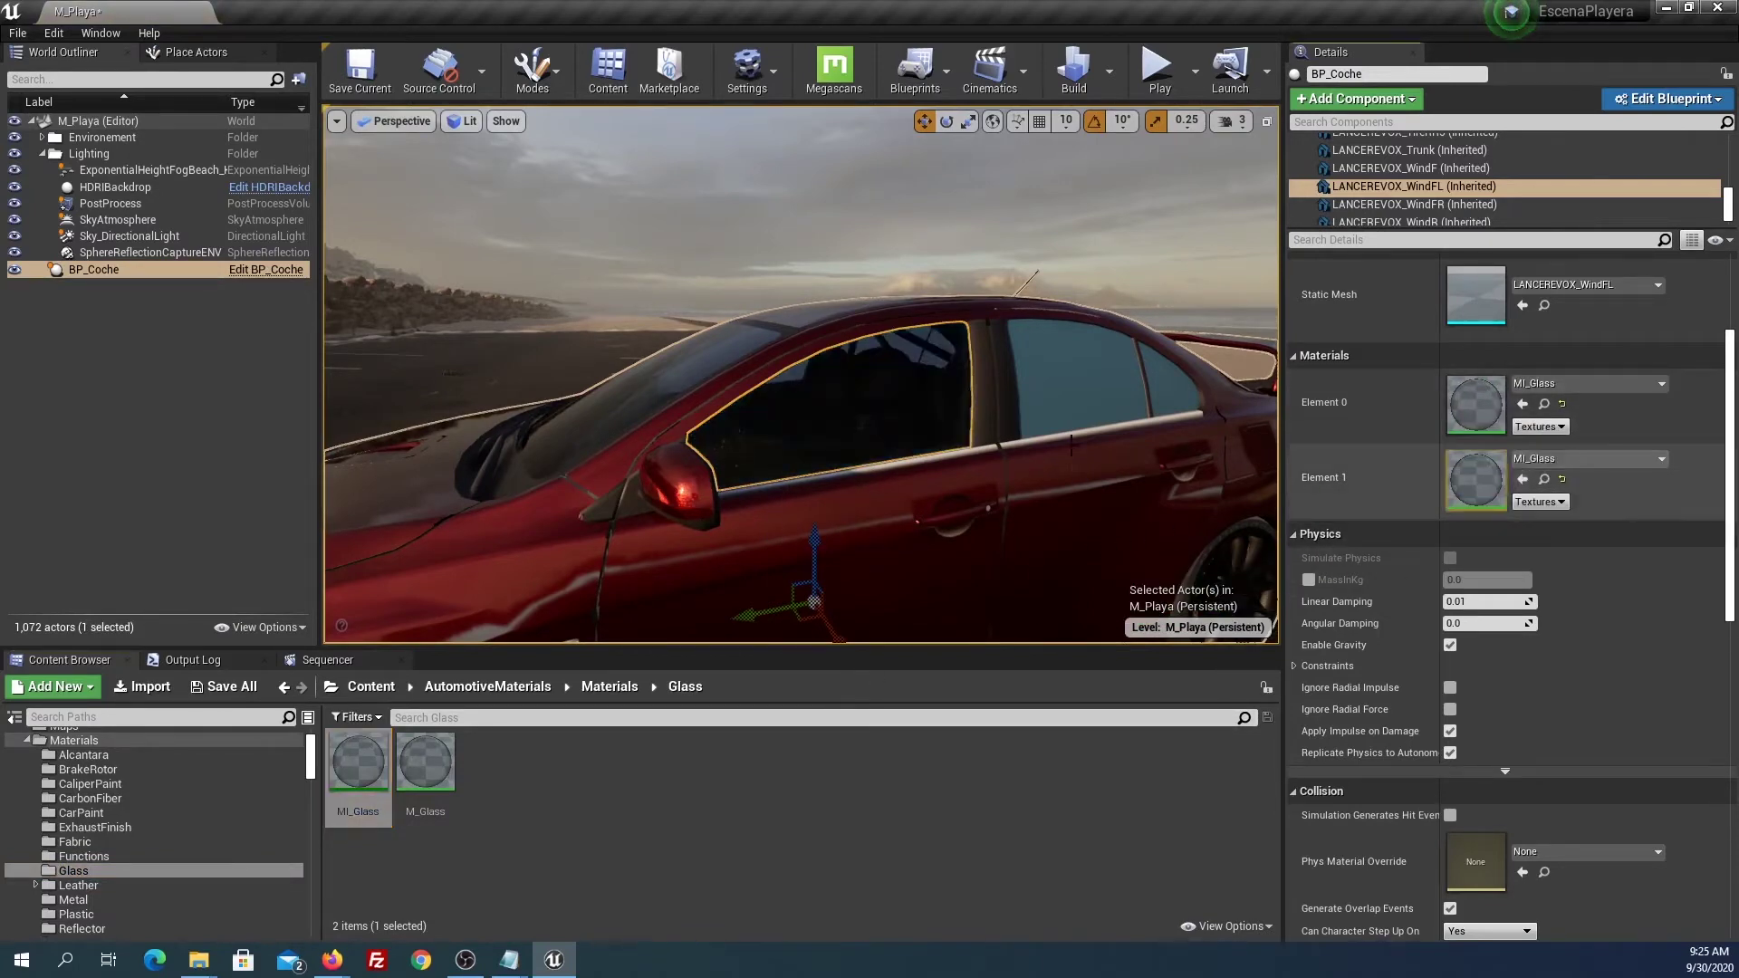
{"action": "key", "text": "Down"}
{"action": "key", "text": "Down"}
{"action": "key", "text": "Down"}
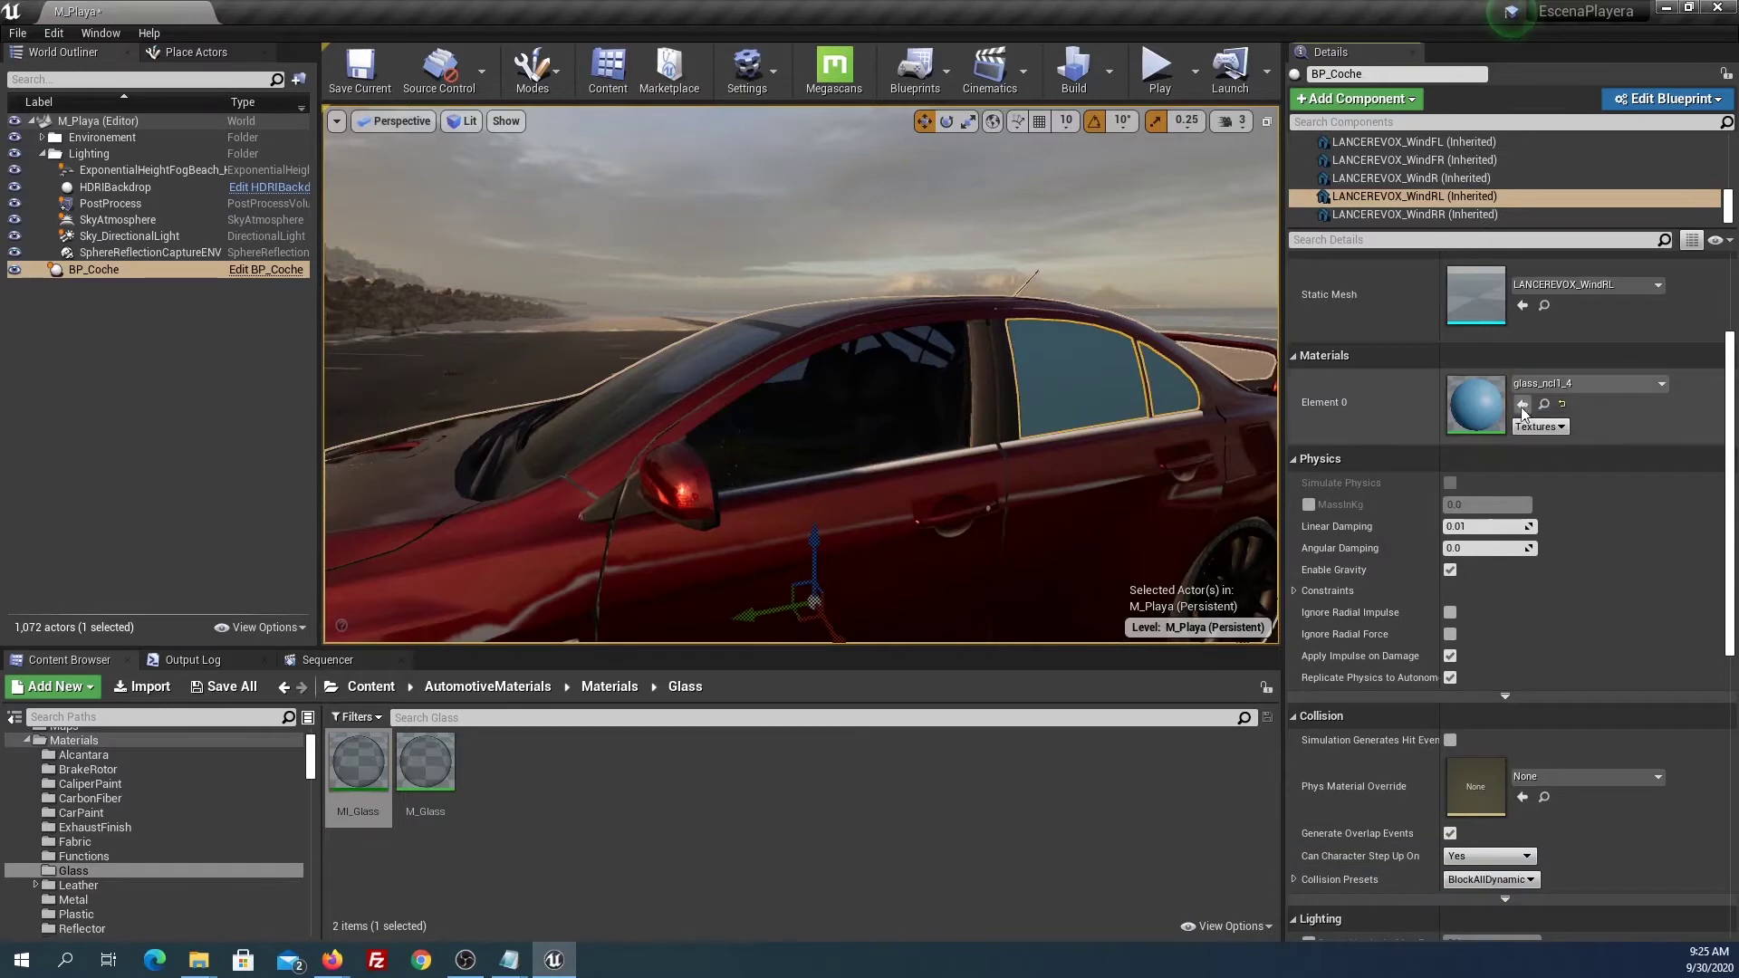
{"action": "left_click", "coordinate": [1522, 406]}
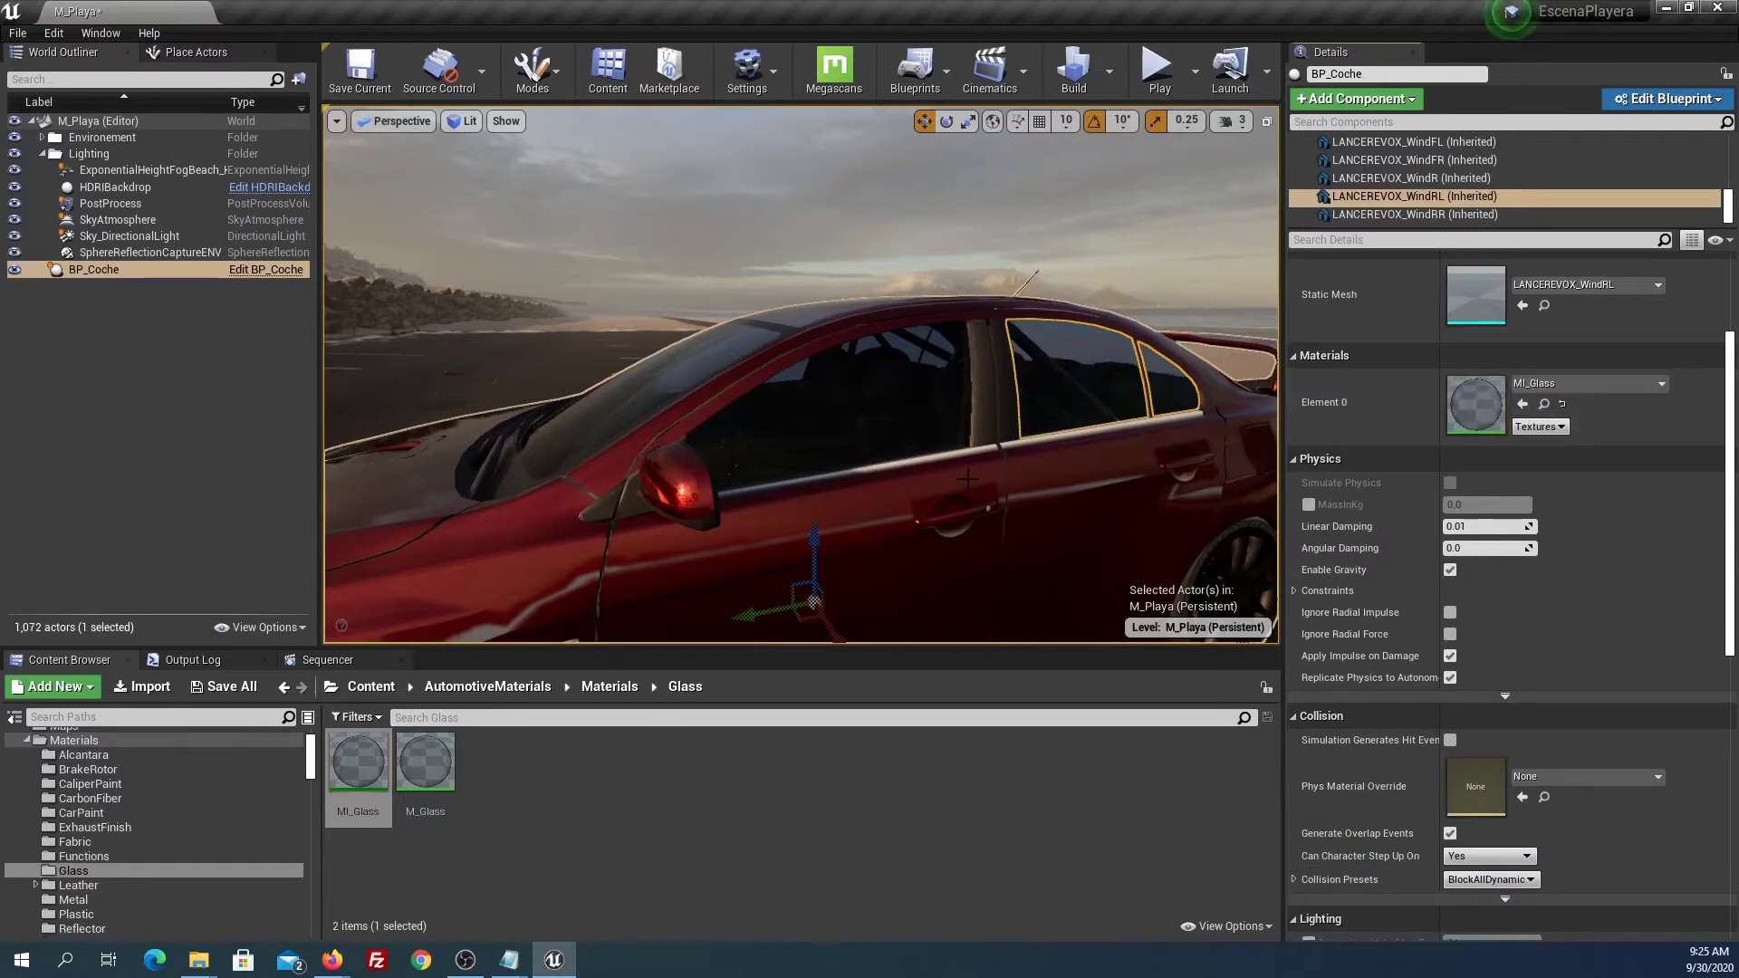
Assign MI_Glass to both glass elements of the car's rear window.
{"action": "left_click", "coordinate": [1053, 458]}
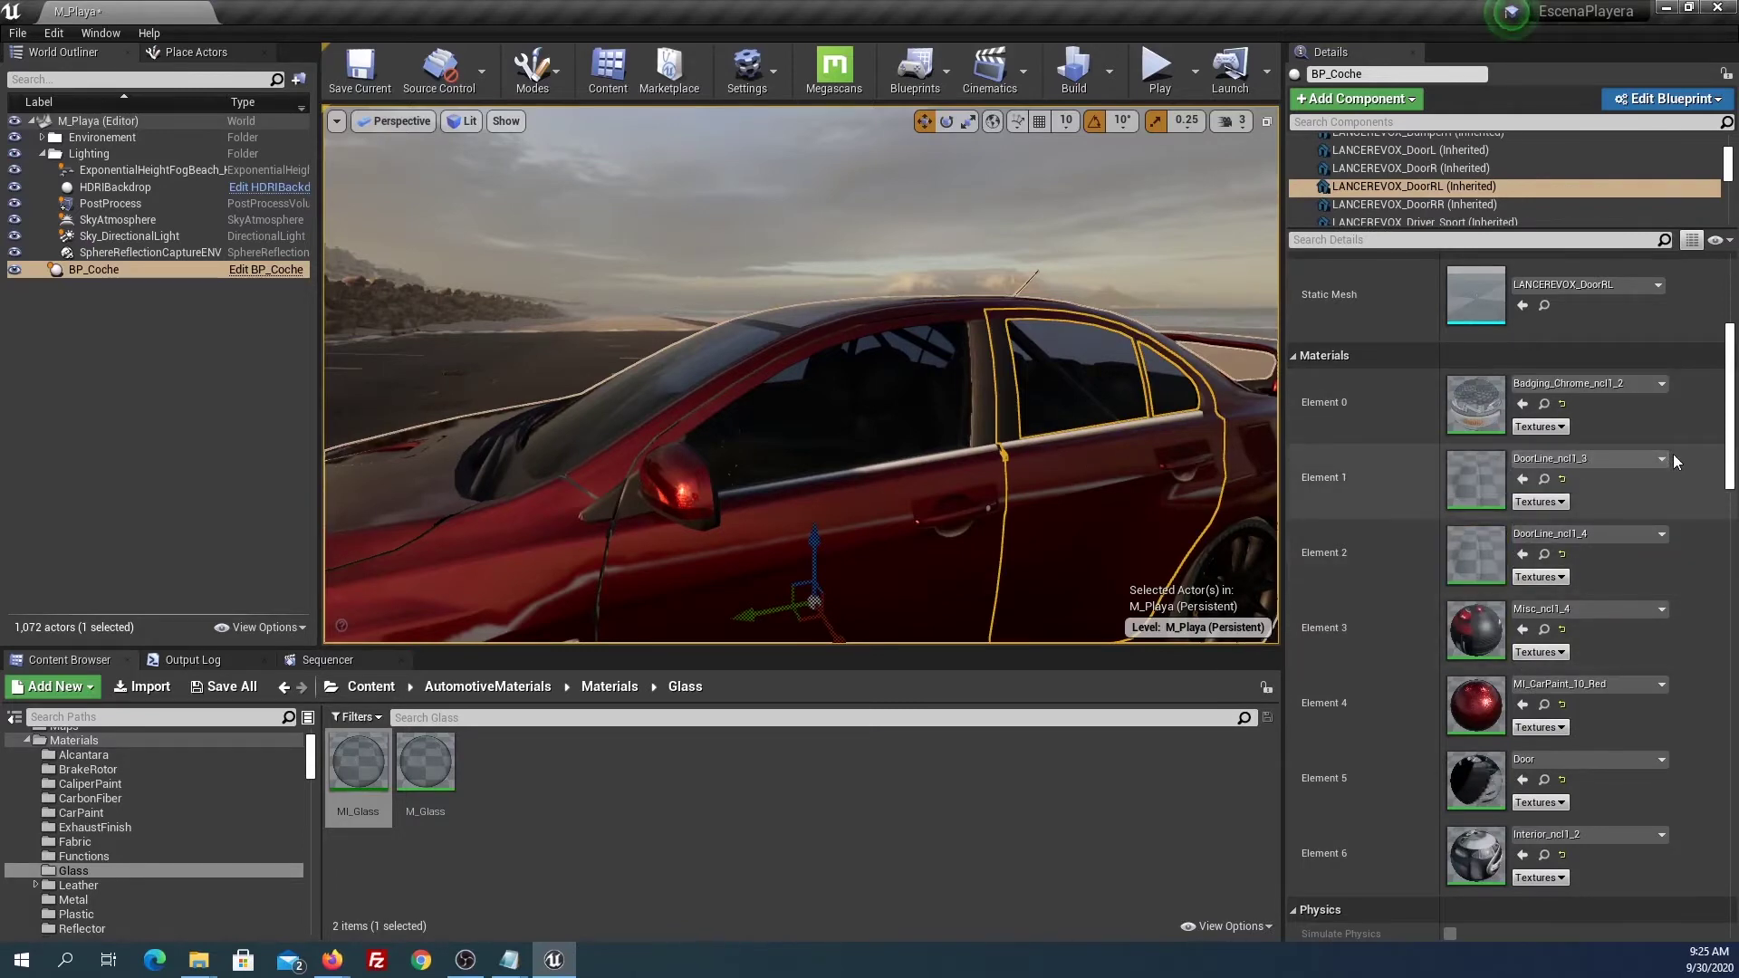
{"action": "mouse_move", "coordinate": [815, 380]}
{"action": "right_mouse_down"}
{"action": "mouse_move", "coordinate": [906, 380]}
{"action": "mouse_move", "coordinate": [805, 361]}
{"action": "right_mouse_up"}
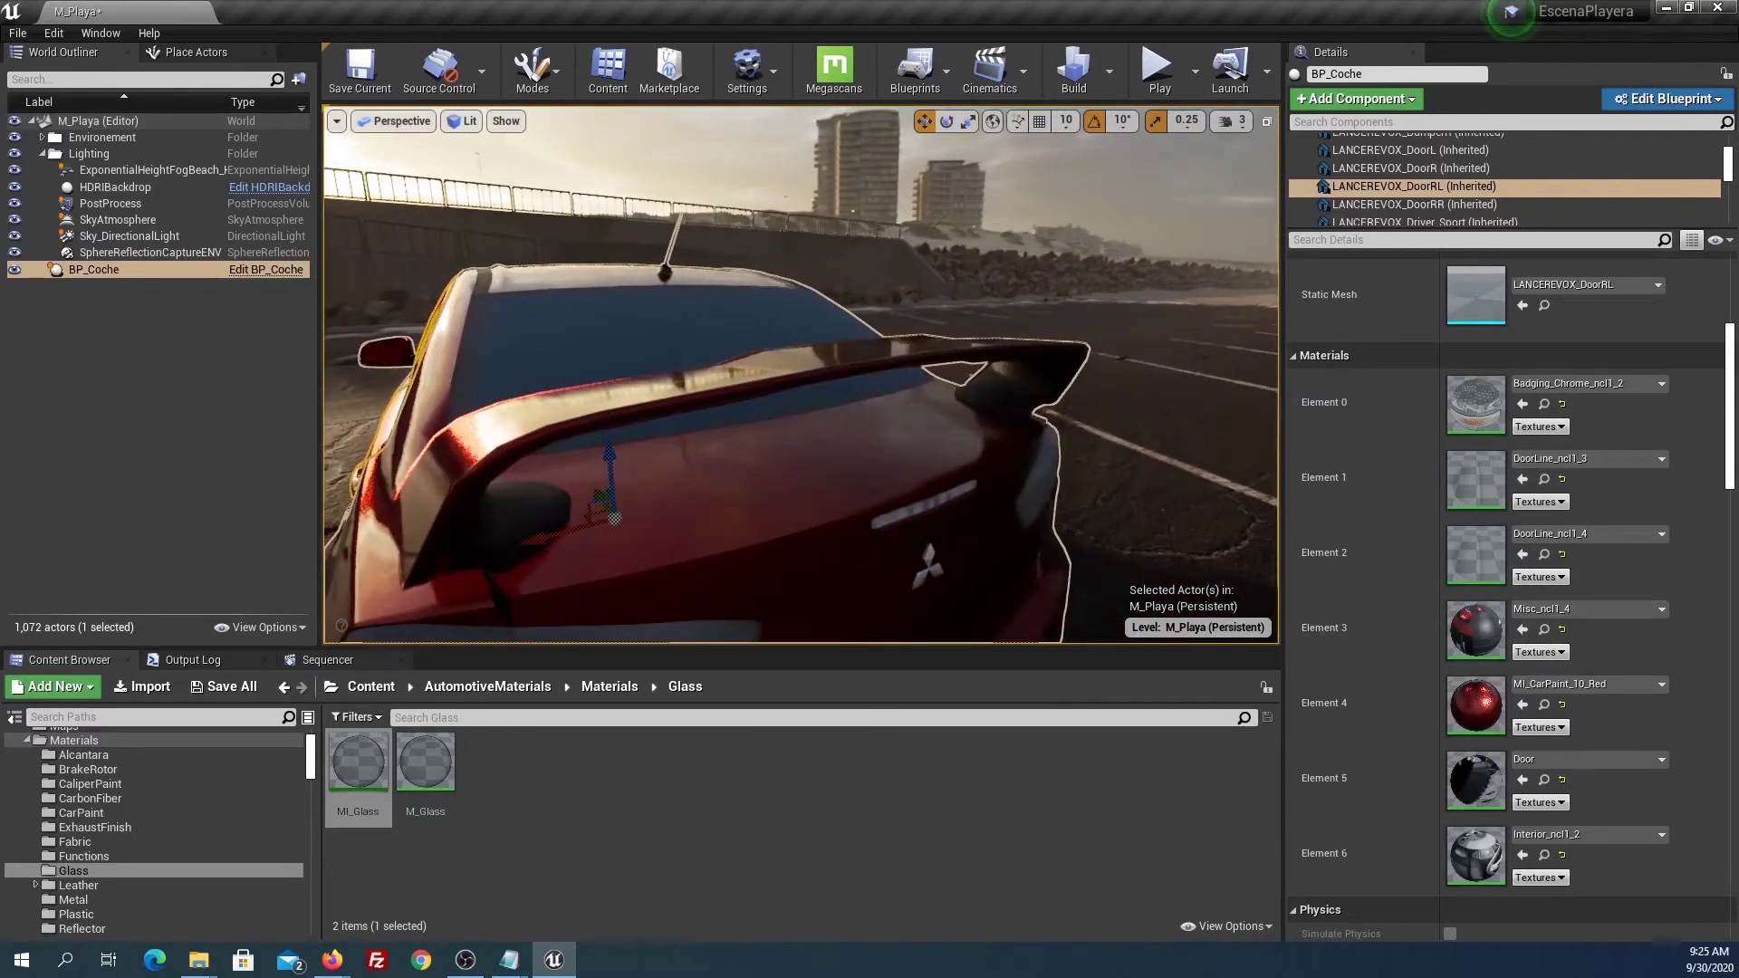
{"action": "left_click", "coordinate": [688, 316]}
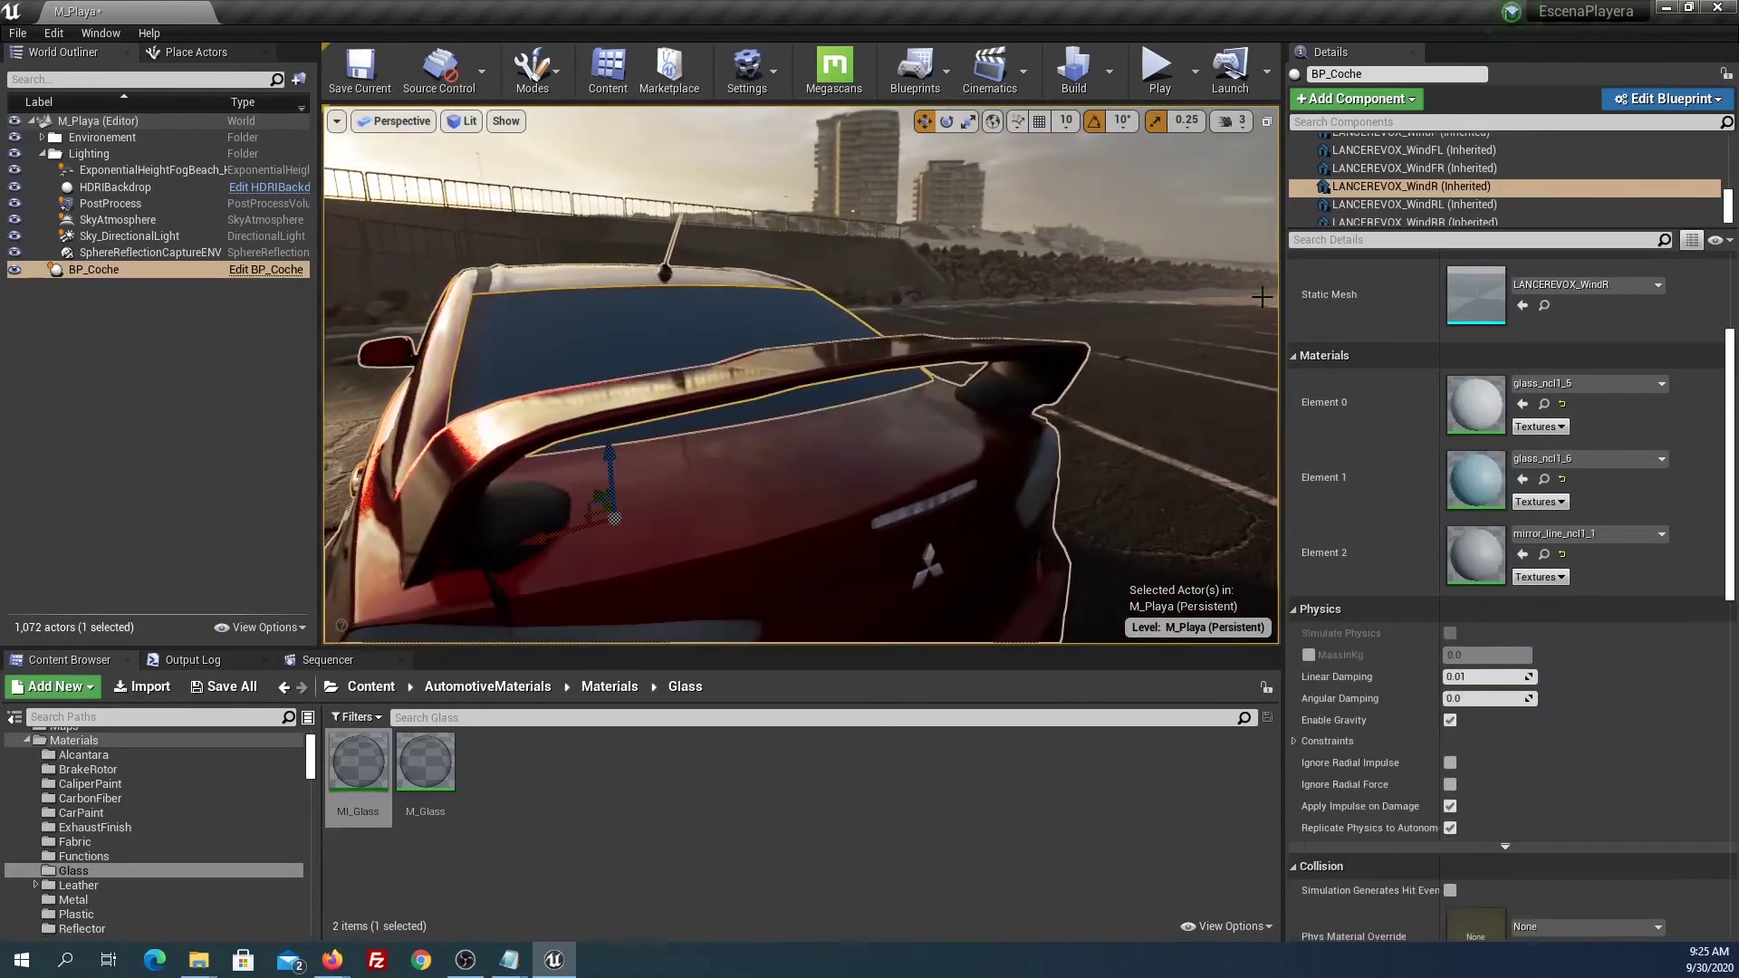
{"action": "left_click", "coordinate": [1522, 479]}
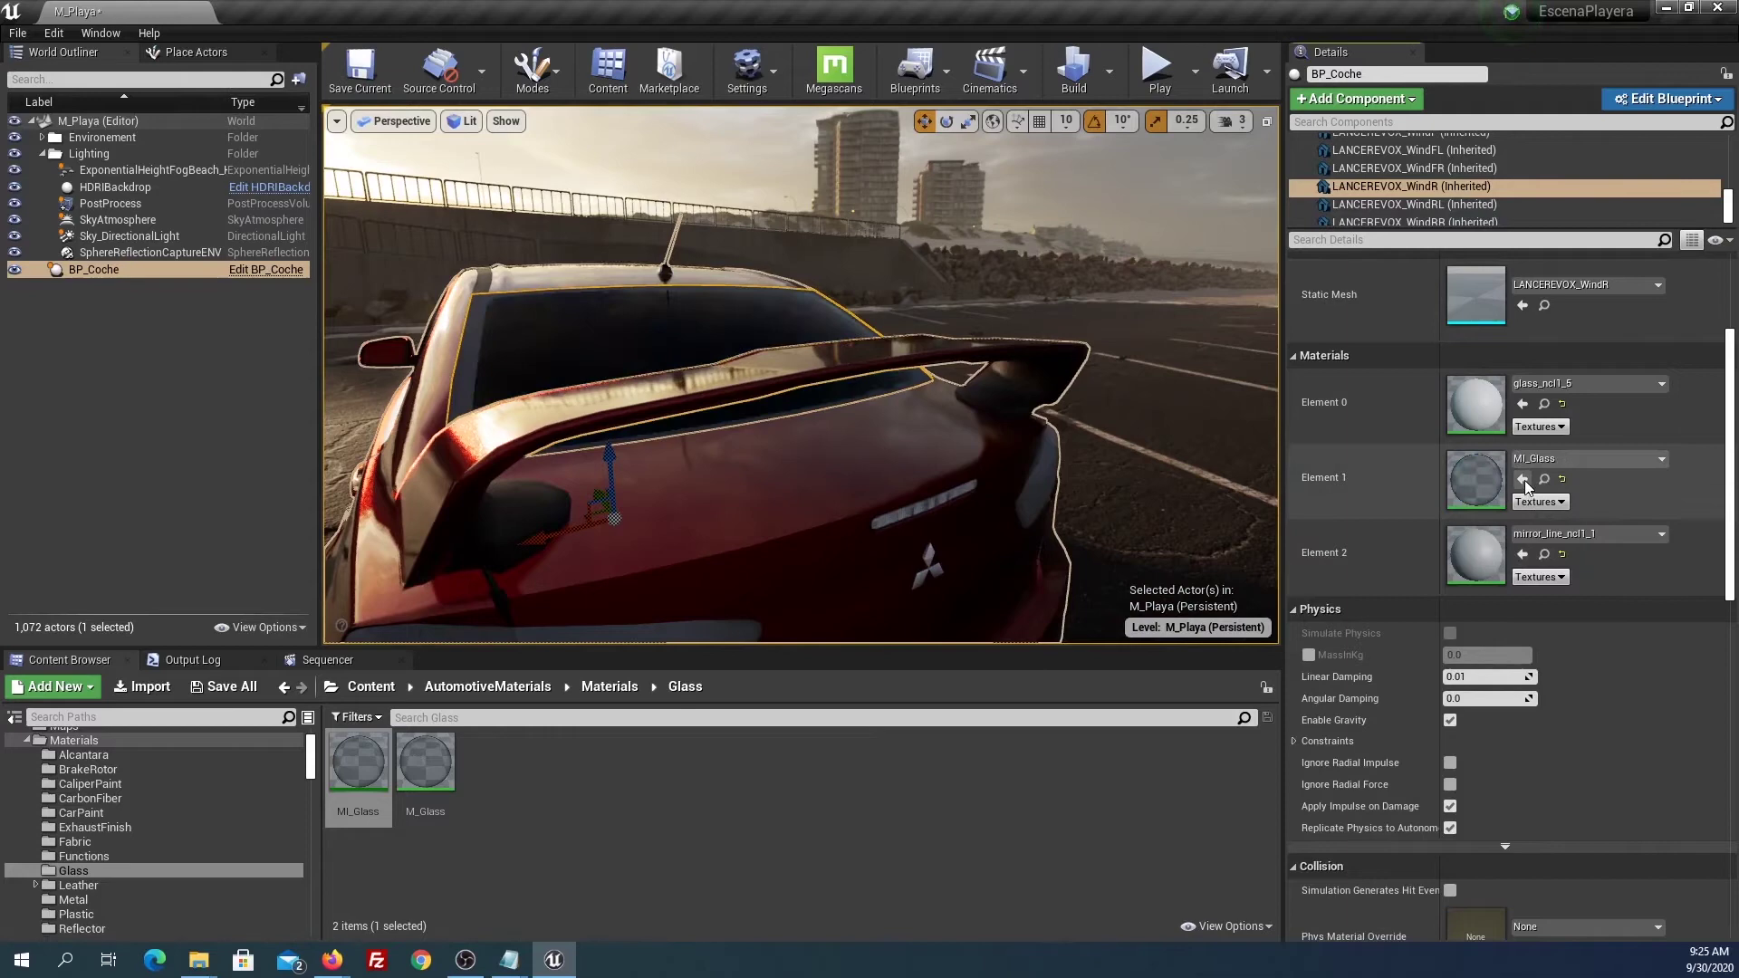
{"action": "left_click", "coordinate": [1522, 404]}
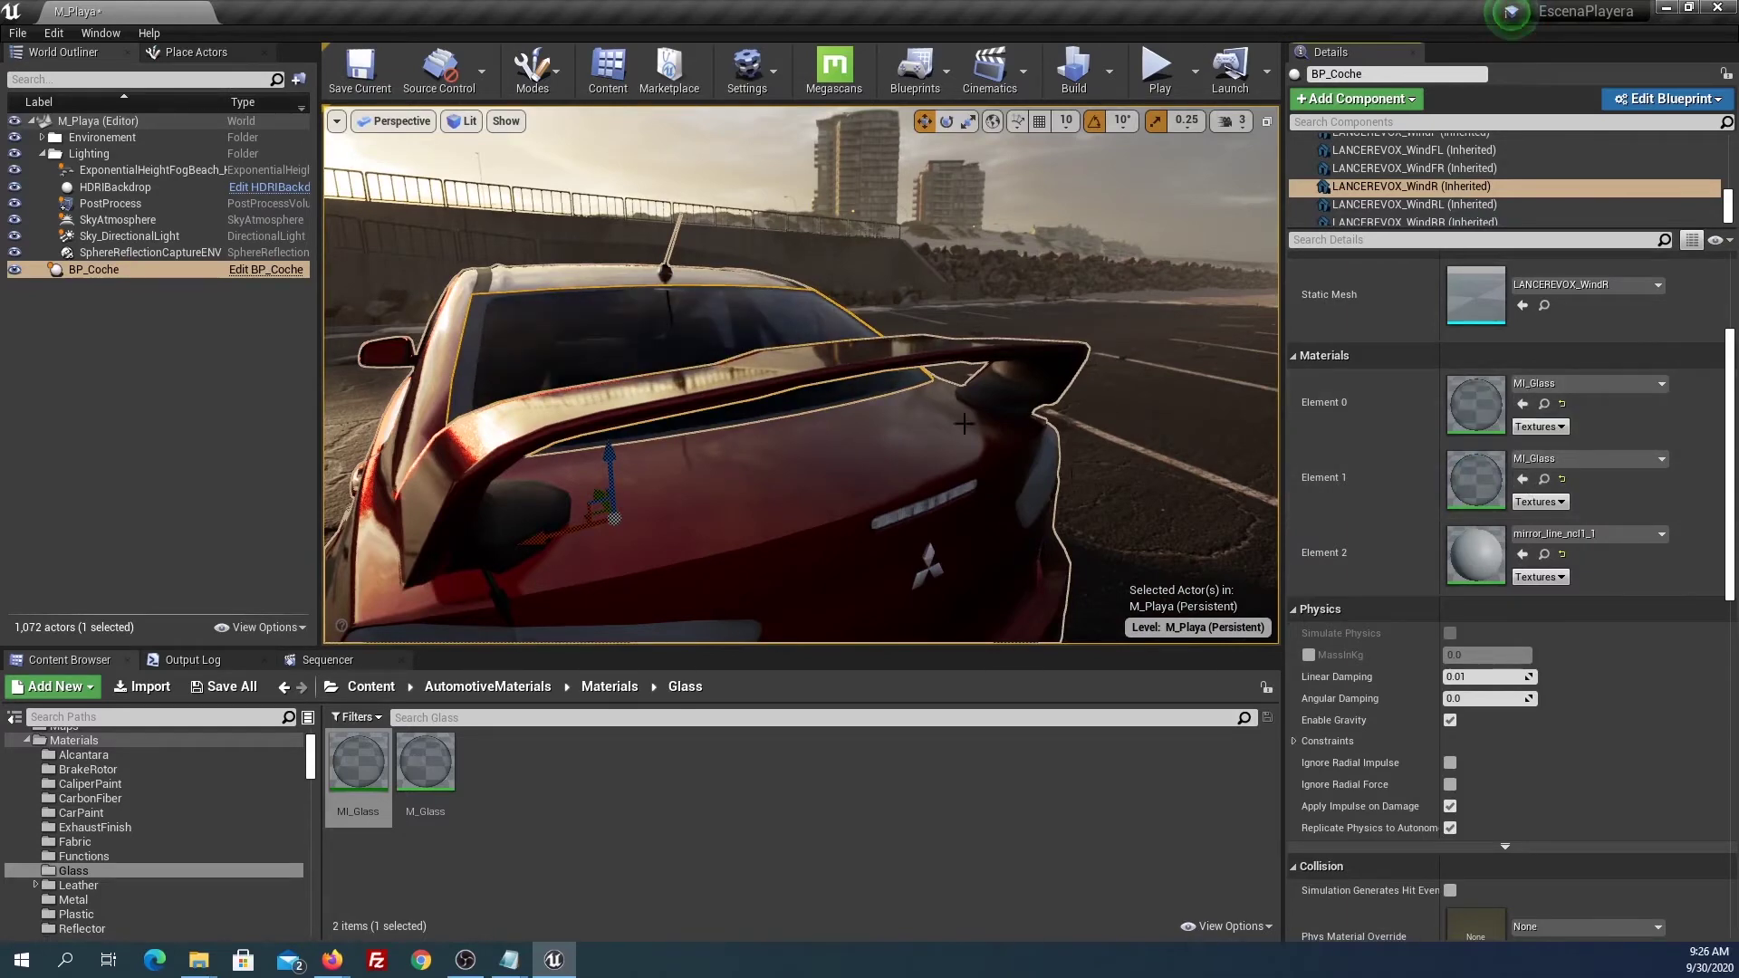
Apply MI_Glass to the rear-right and front-right side windows.
{"action": "right_click_drag", "start_coordinate": [802, 375], "coordinate": [689, 381]}
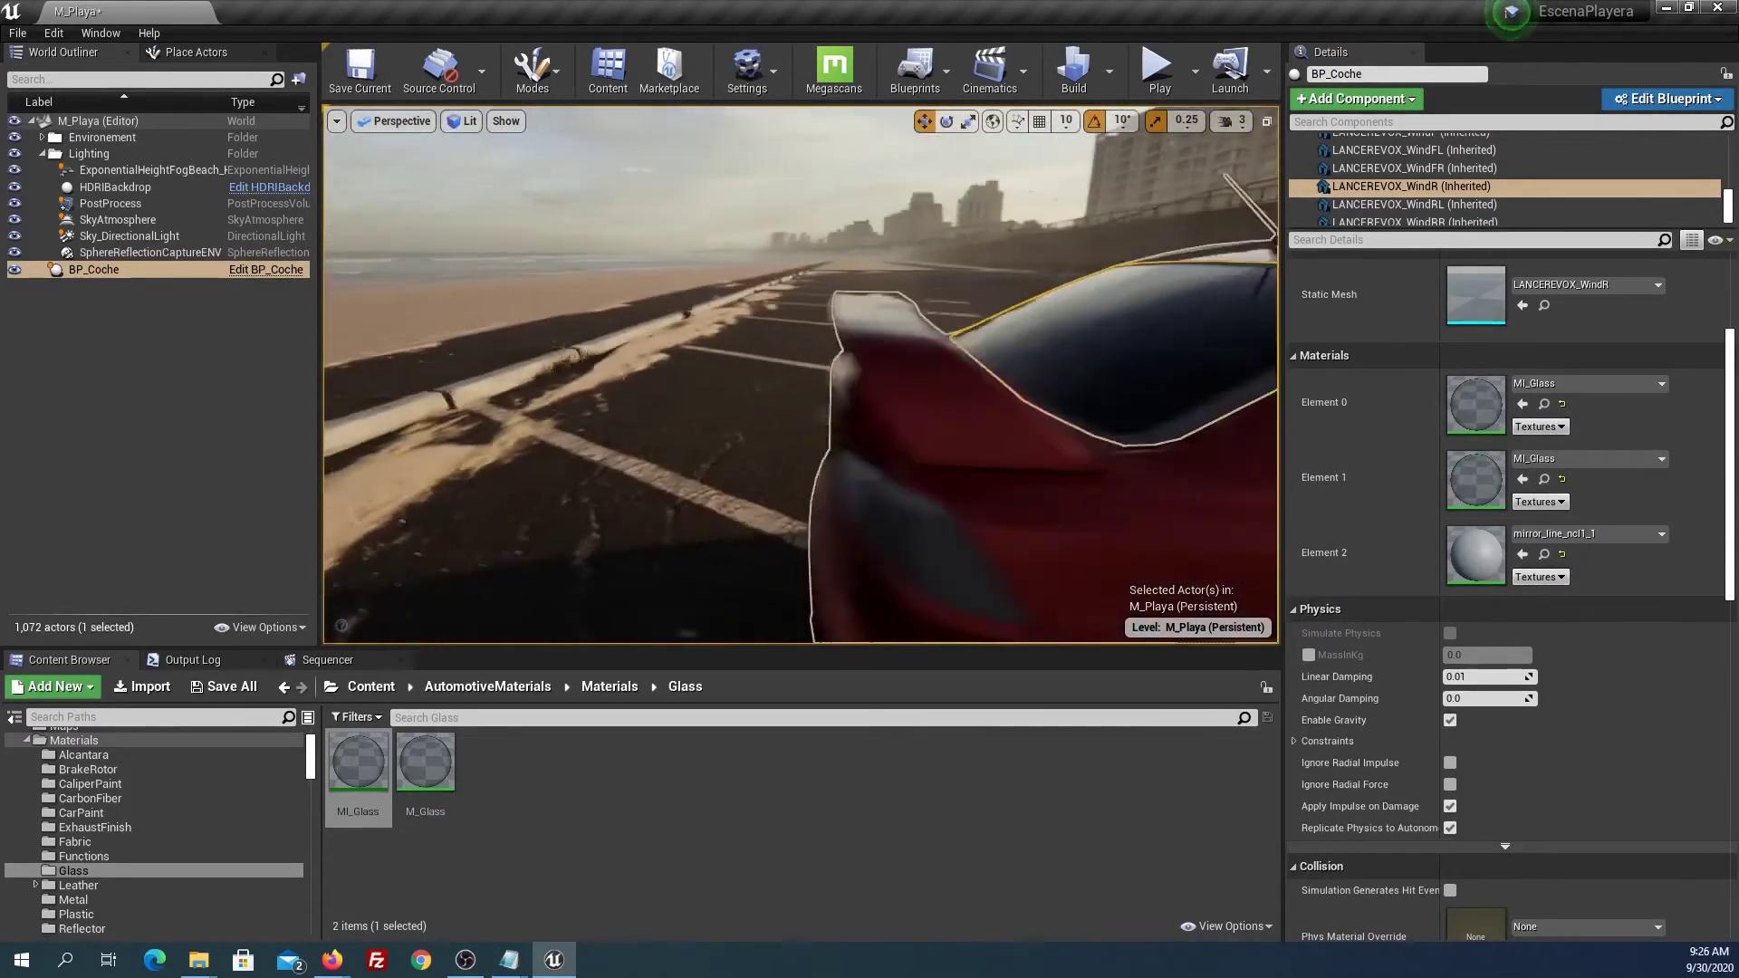
{"action": "scroll", "coordinate": [872, 367], "scroll_direction": "down", "scroll_amount": 5}
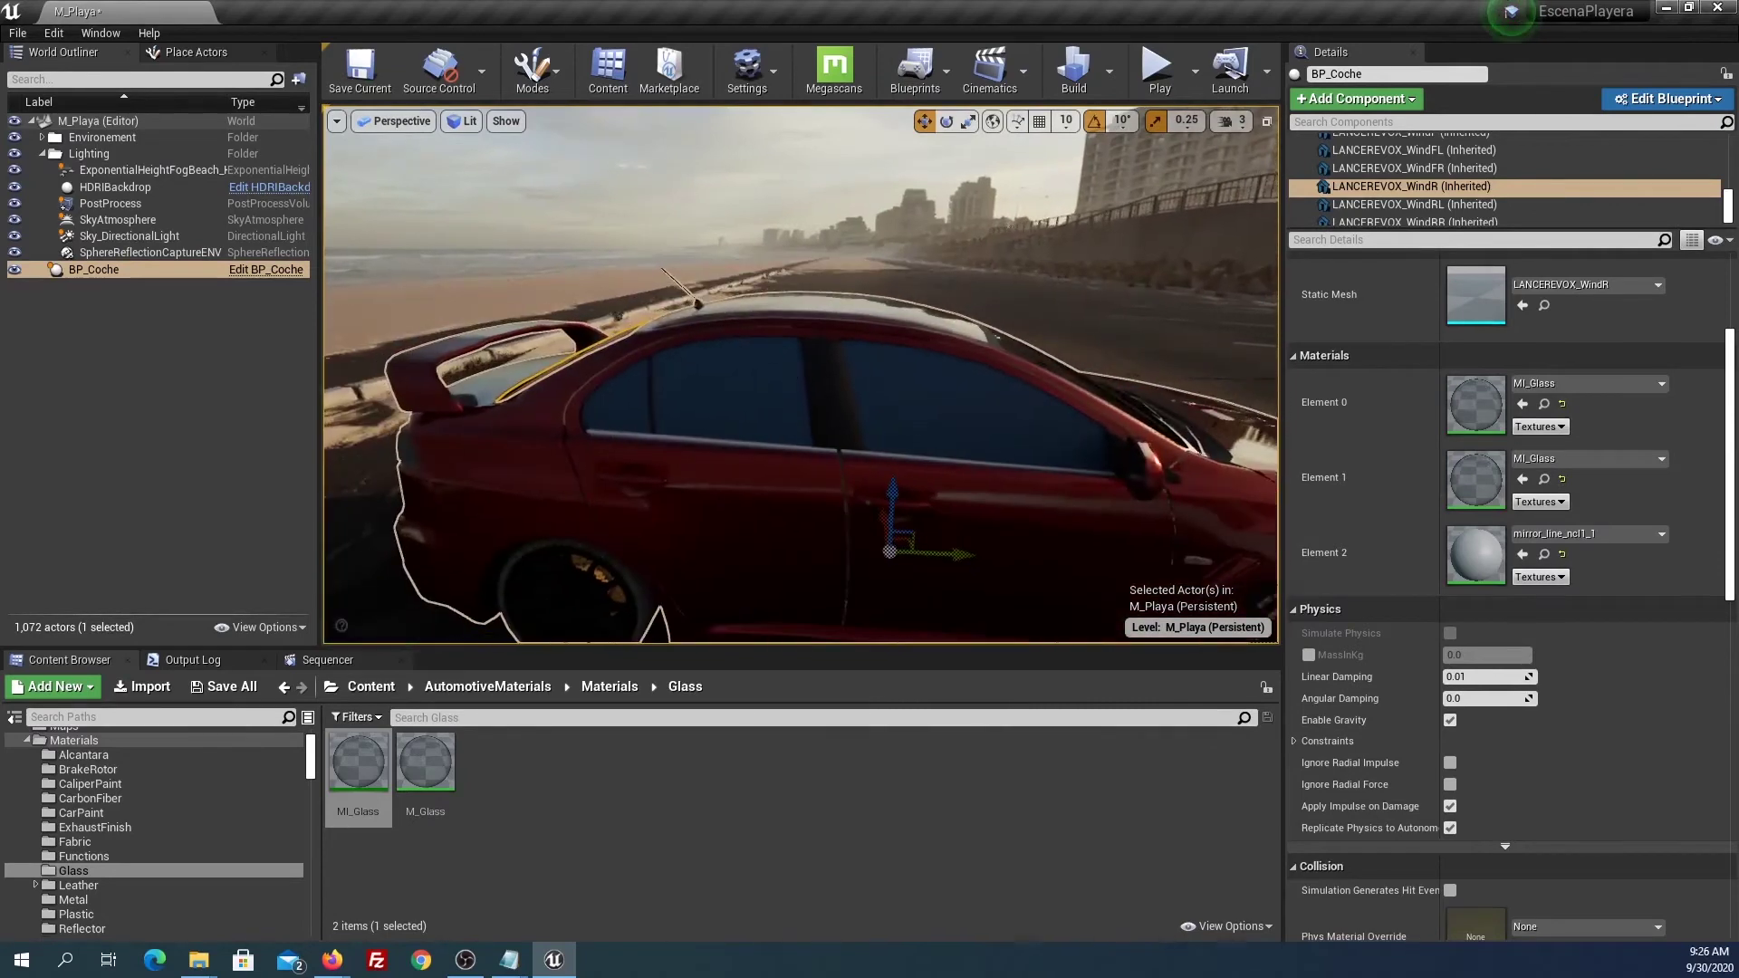
{"action": "left_click", "coordinate": [797, 376]}
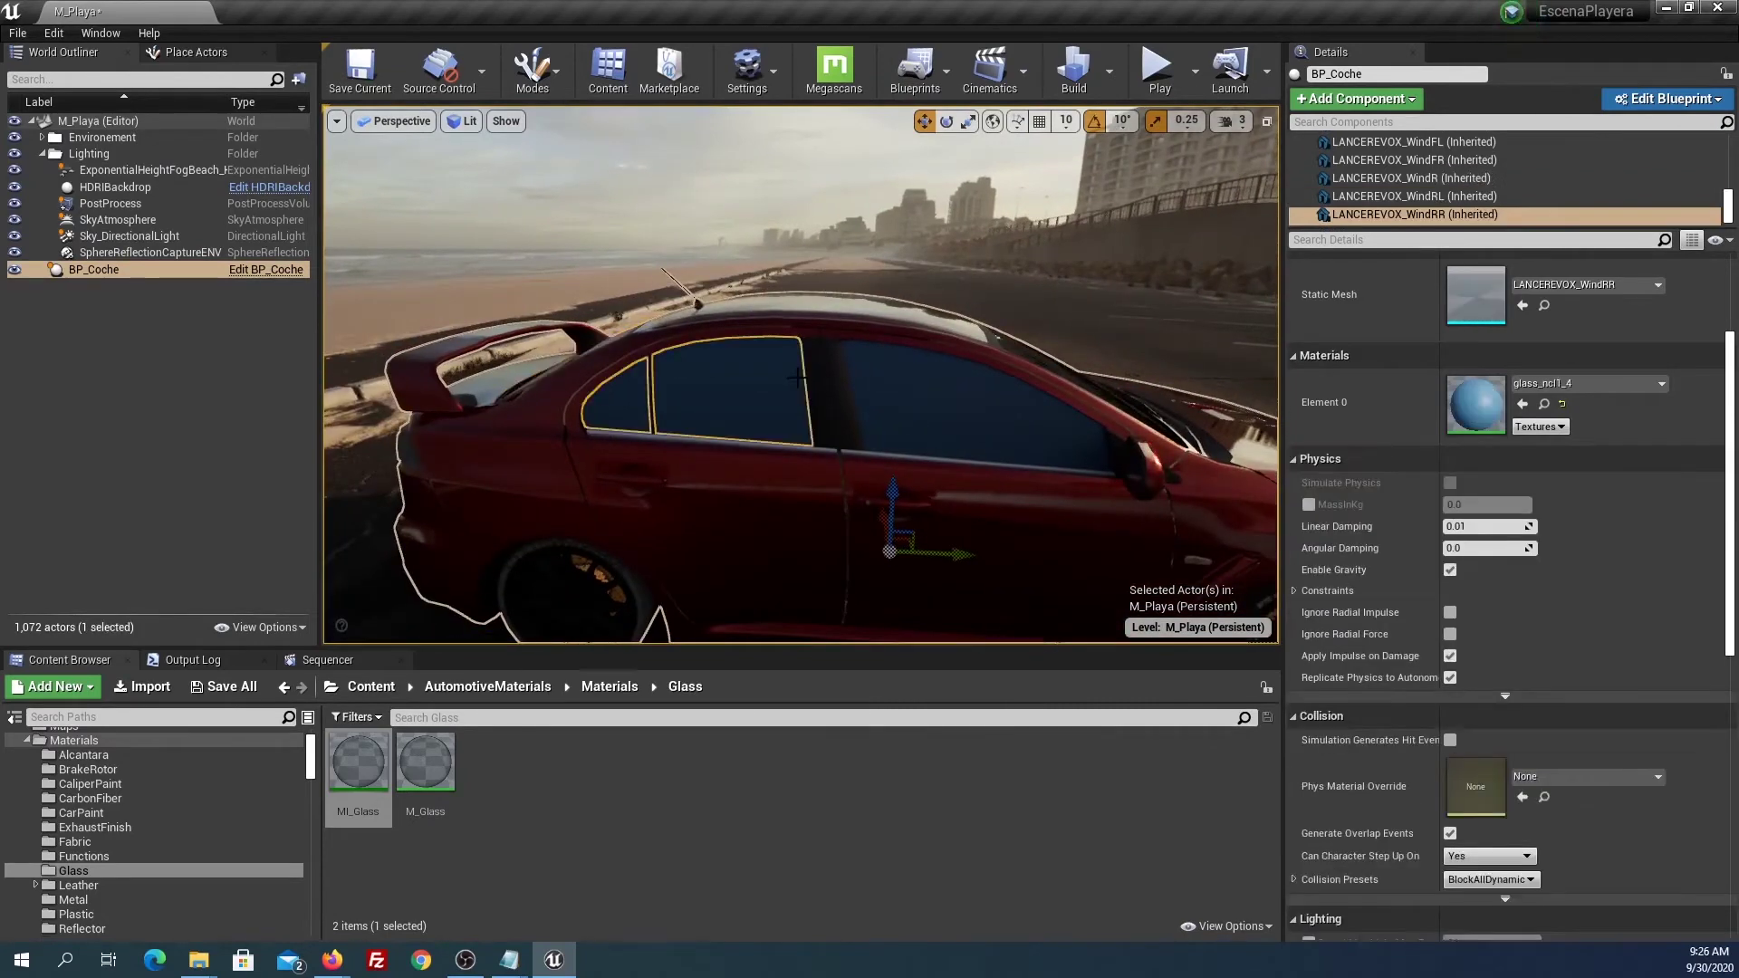
{"action": "left_click", "coordinate": [1521, 405]}
{"action": "left_click", "coordinate": [1399, 159]}
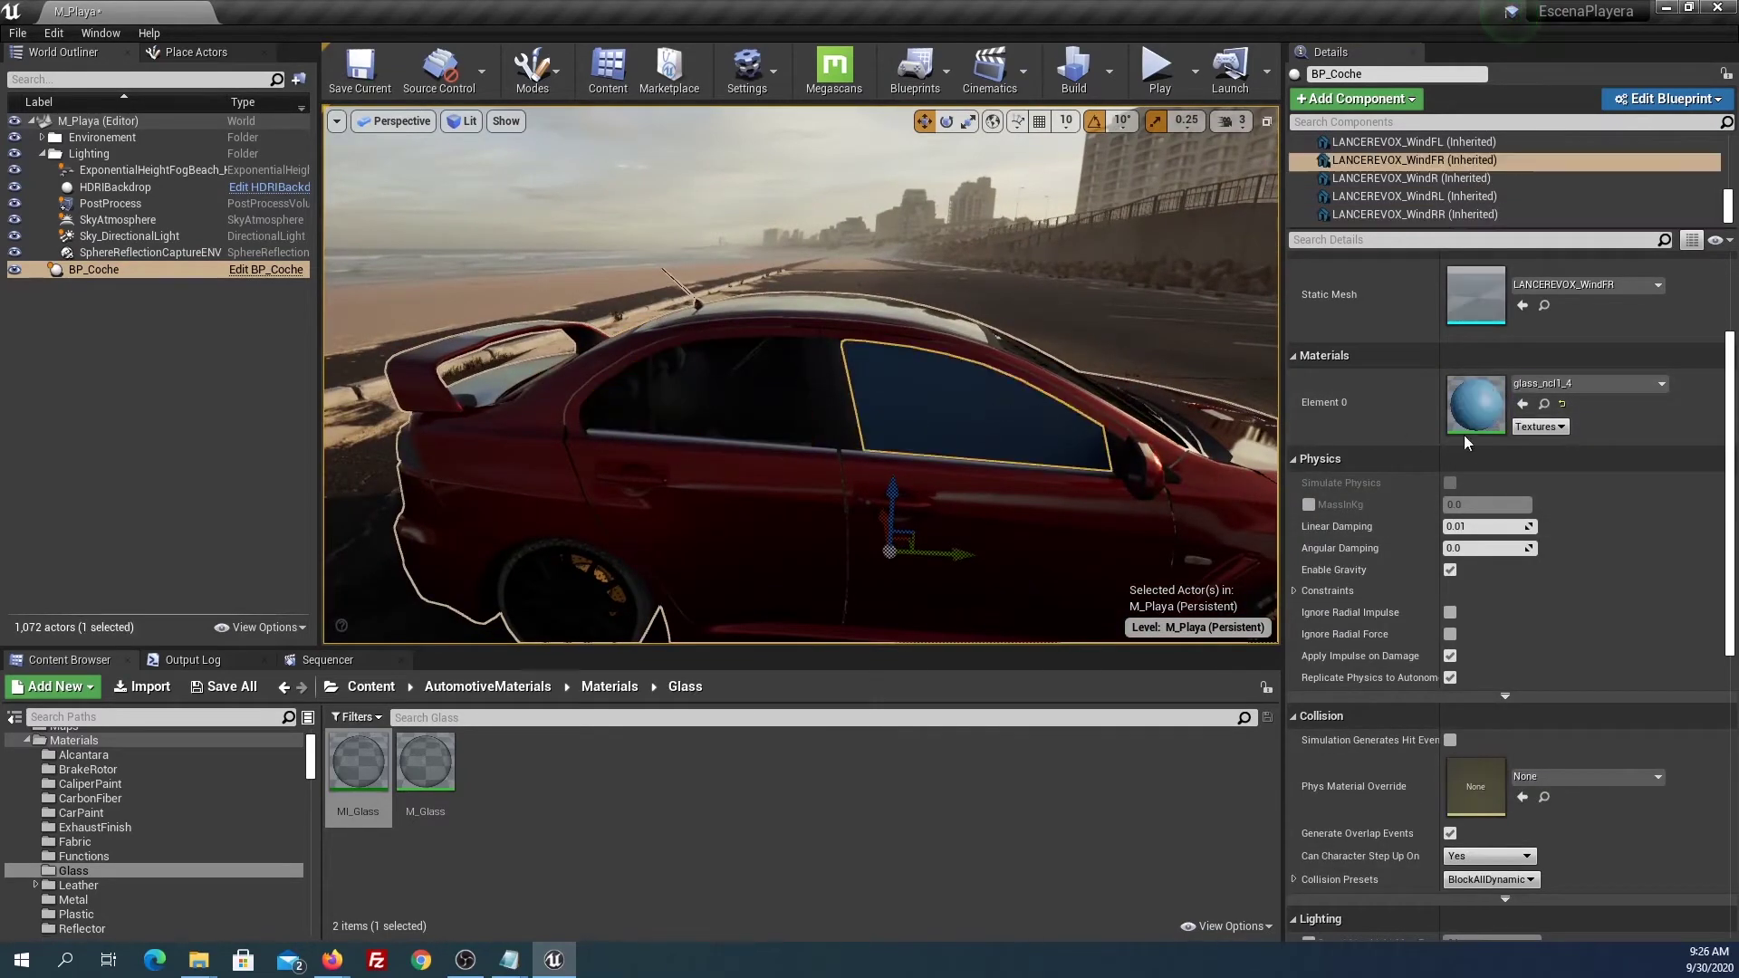
{"action": "left_click", "coordinate": [1522, 403]}
{"action": "mouse_move", "coordinate": [797, 376]}
{"action": "left_mouse_down", "text": "alt"}
{"action": "mouse_move", "coordinate": [363, 376]}
{"action": "mouse_move", "coordinate": [1268, 376]}
{"action": "left_mouse_up", "text": "alt"}
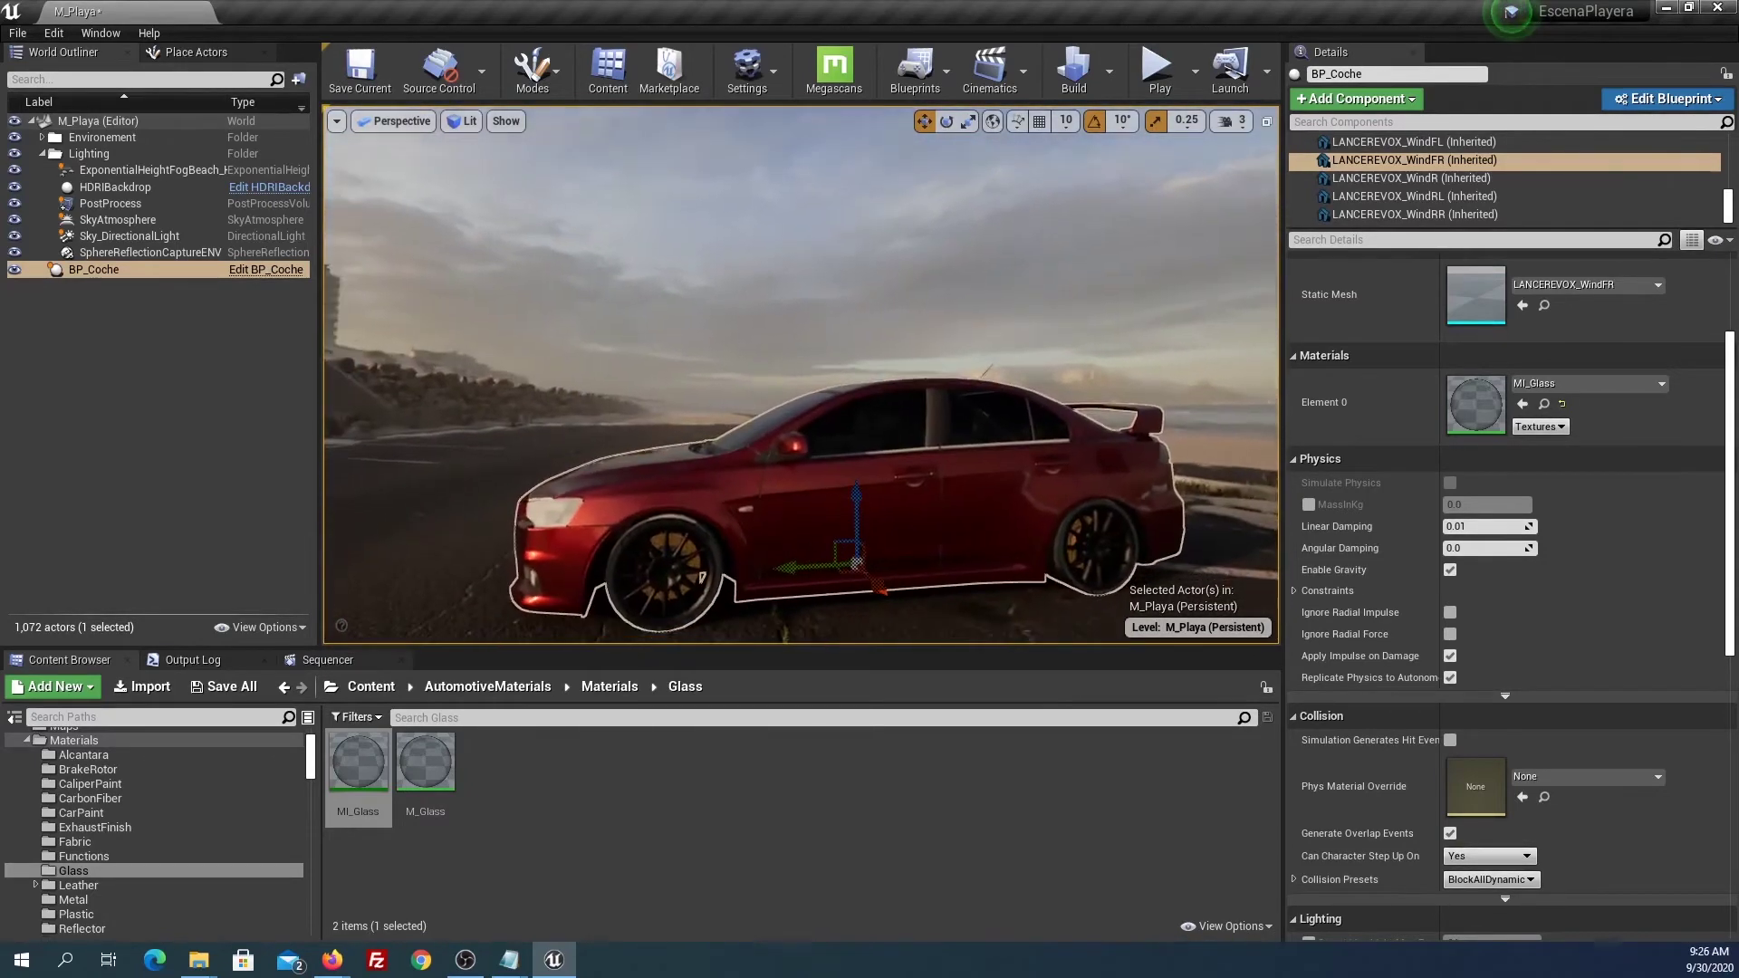
In MI_Glass, tick Transparency and set it to 2.5, then save and close the editor.
{"action": "double_click", "coordinate": [372, 768]}
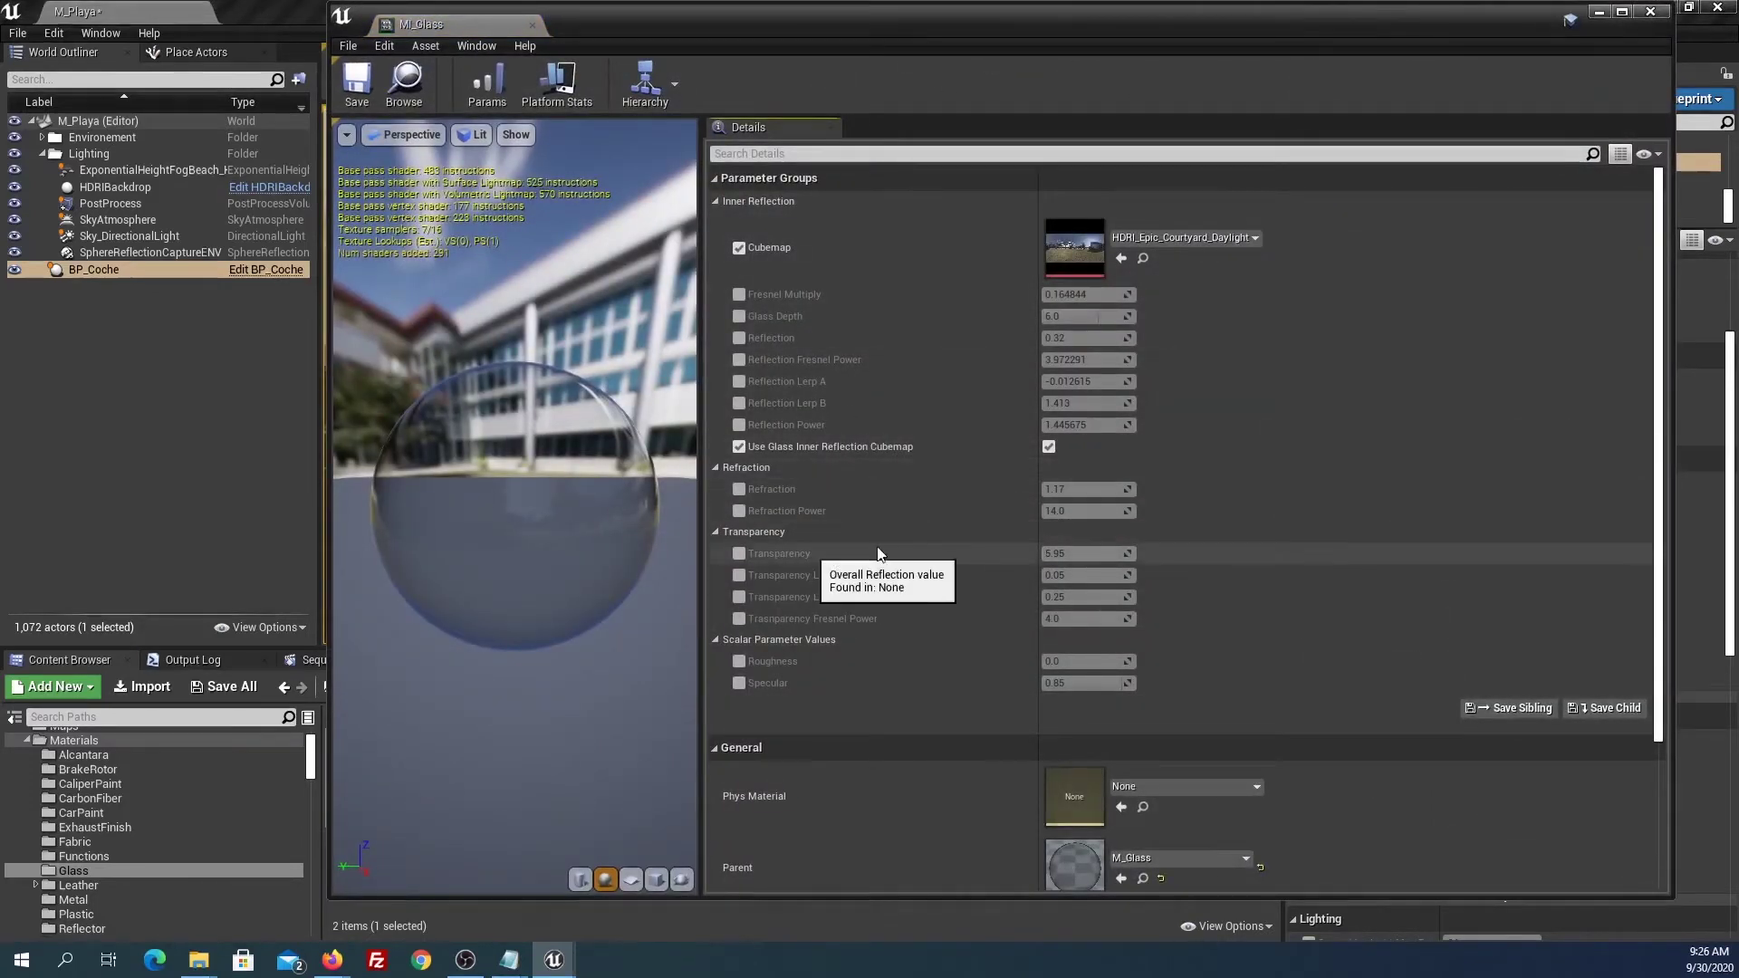
{"action": "left_click", "coordinate": [739, 553]}
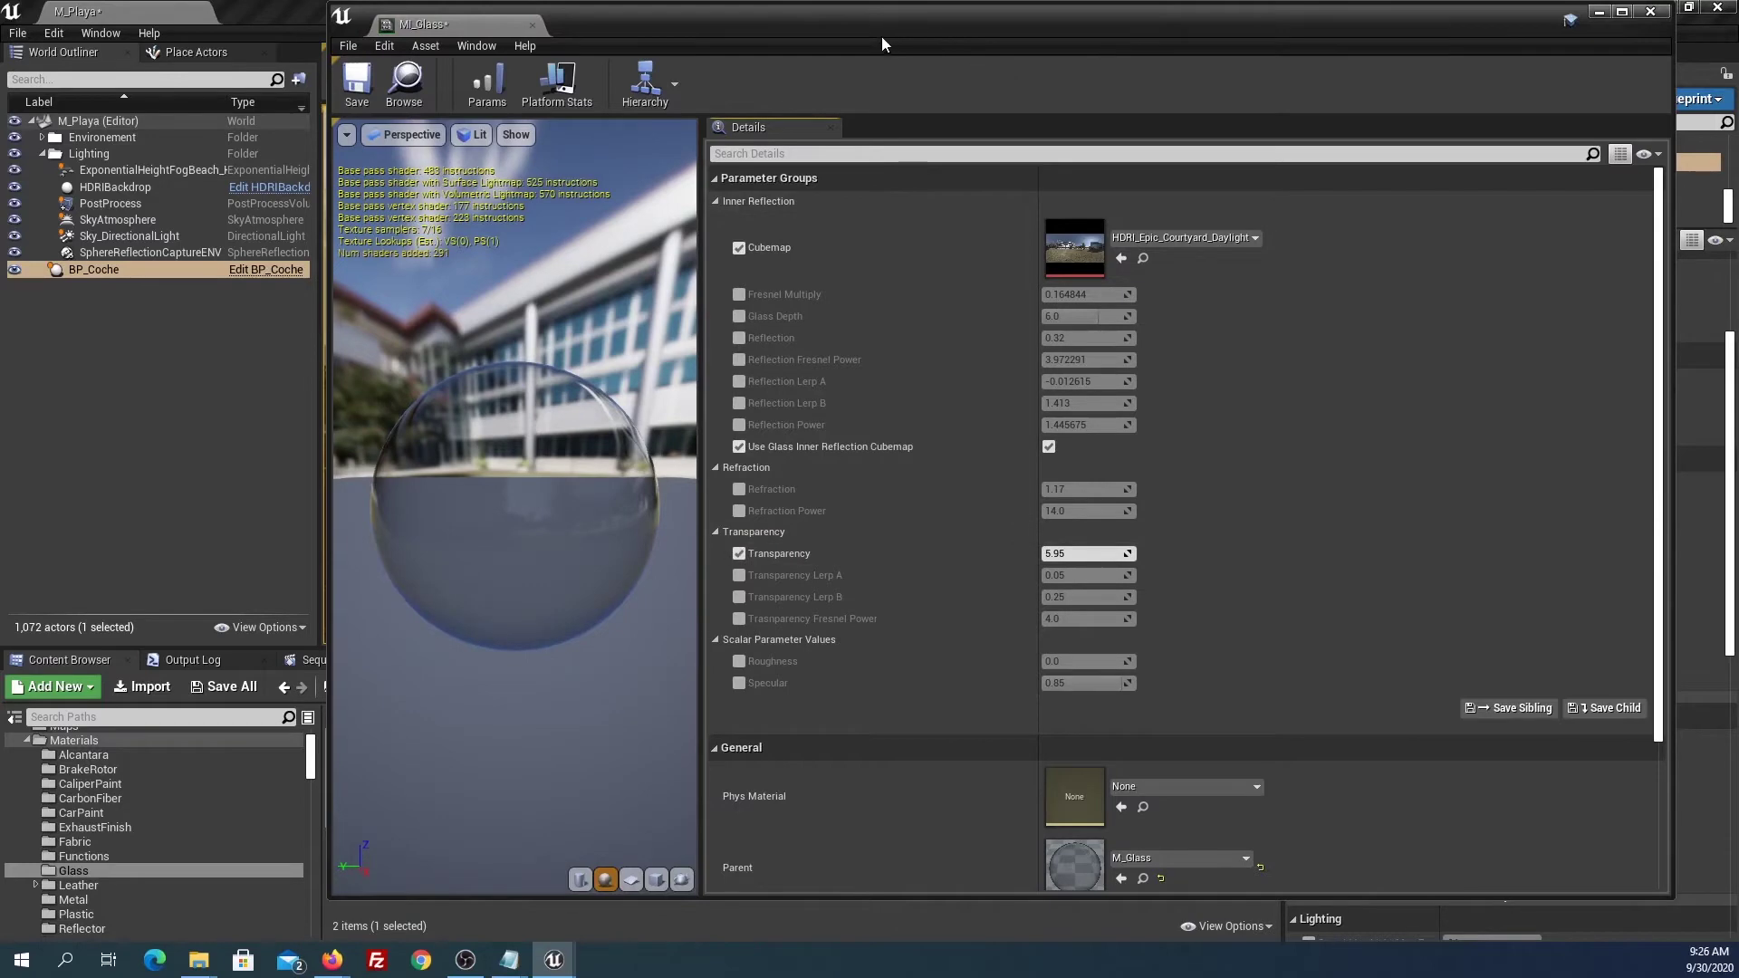
{"action": "mouse_move", "coordinate": [882, 36]}
{"action": "left_mouse_down"}
{"action": "mouse_move", "coordinate": [948, 312]}
{"action": "mouse_move", "coordinate": [893, 28]}
{"action": "left_mouse_up"}
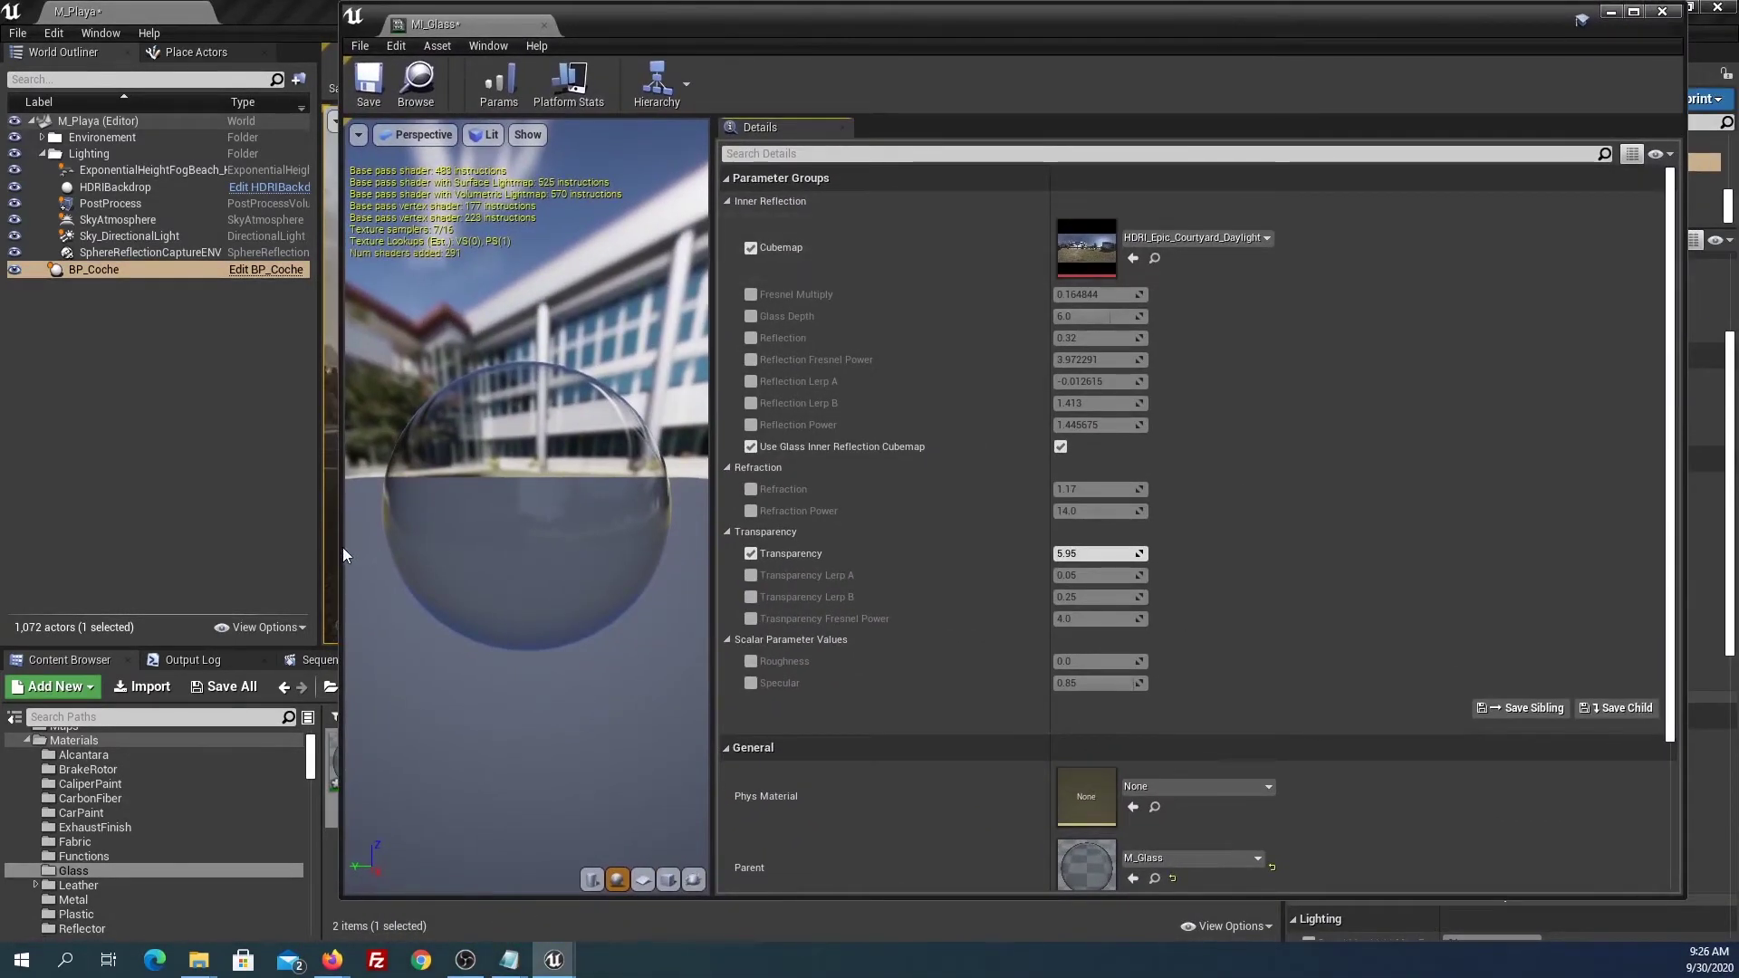
{"action": "left_click_drag", "start_coordinate": [341, 547], "coordinate": [817, 547]}
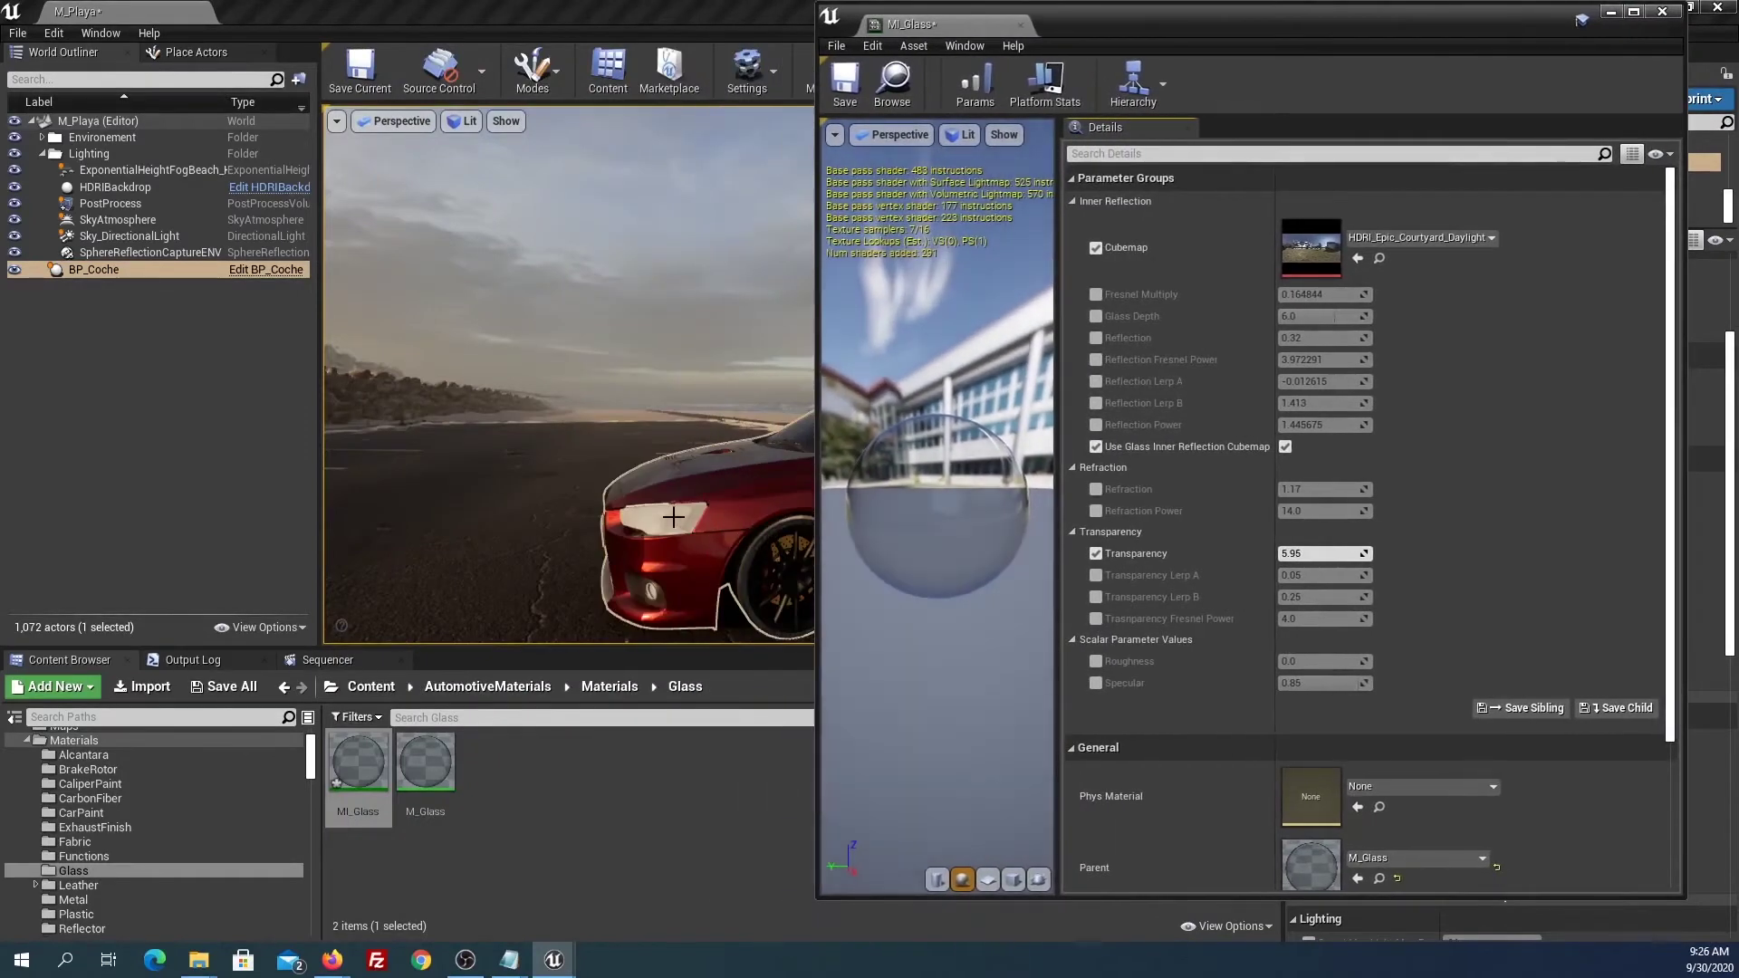
{"action": "mouse_move", "coordinate": [657, 470]}
{"action": "left_mouse_down"}
{"action": "mouse_move", "coordinate": [689, 425]}
{"action": "mouse_move", "coordinate": [666, 468]}
{"action": "left_mouse_up"}
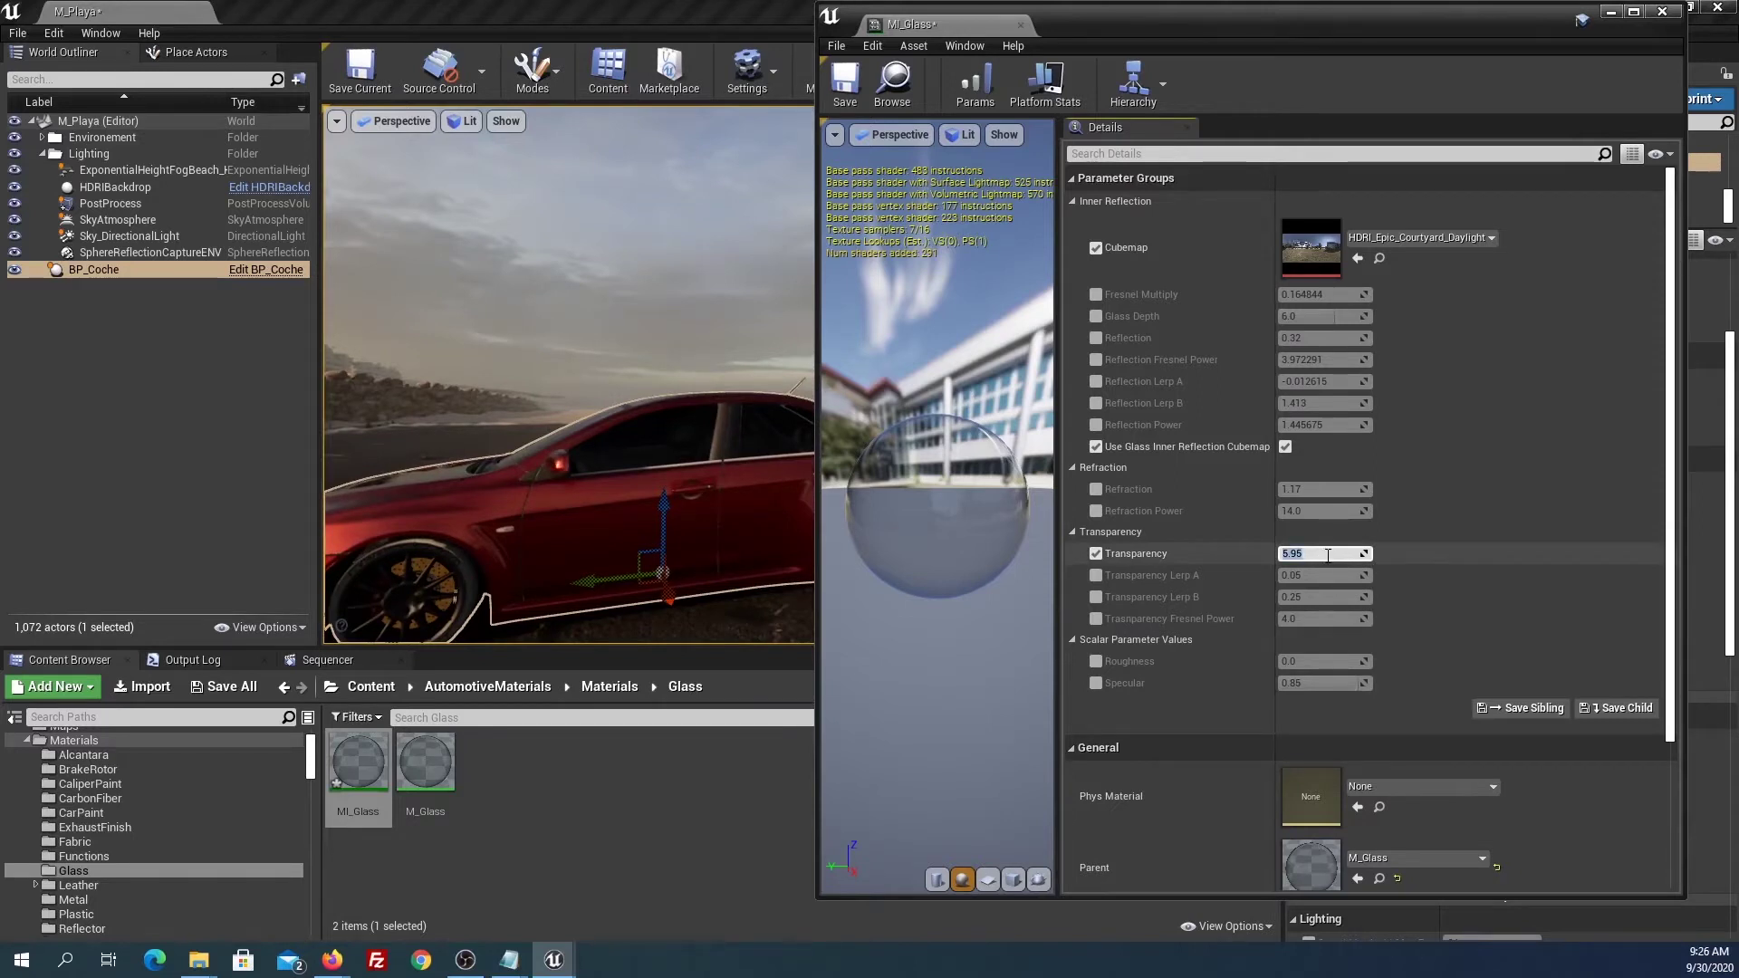
{"action": "type", "text": "1"}
{"action": "type", "text": "2.5"}
{"action": "key", "text": "Return"}
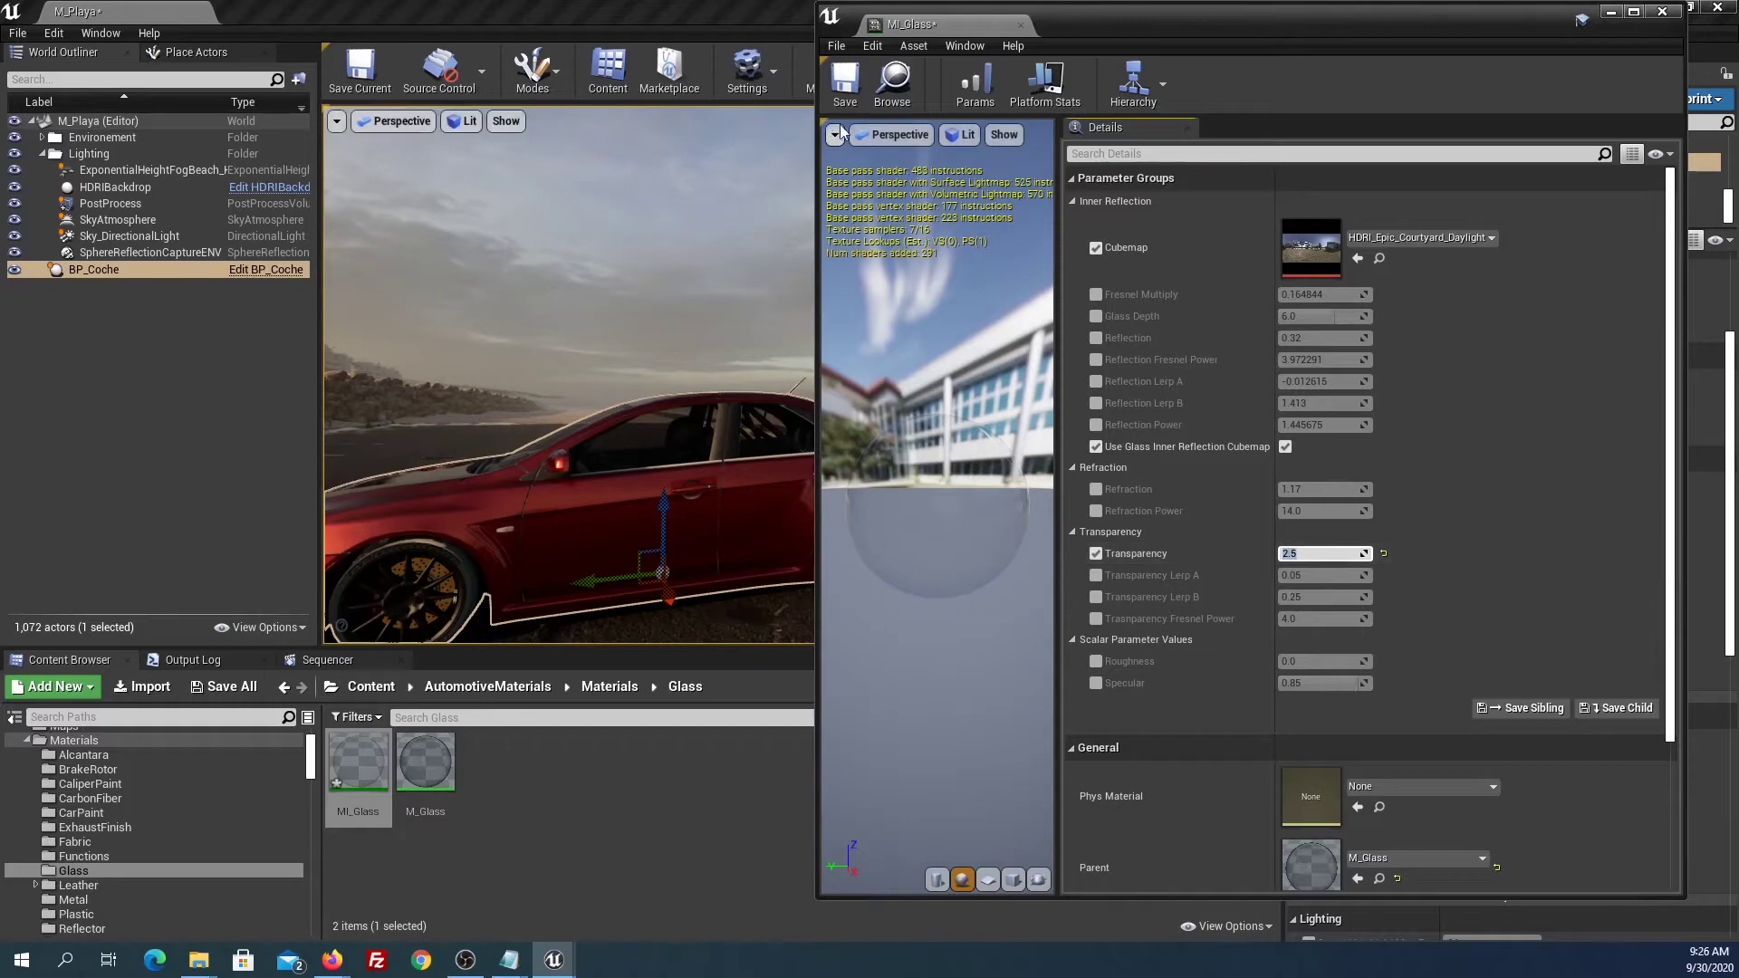
{"action": "left_click", "coordinate": [846, 89]}
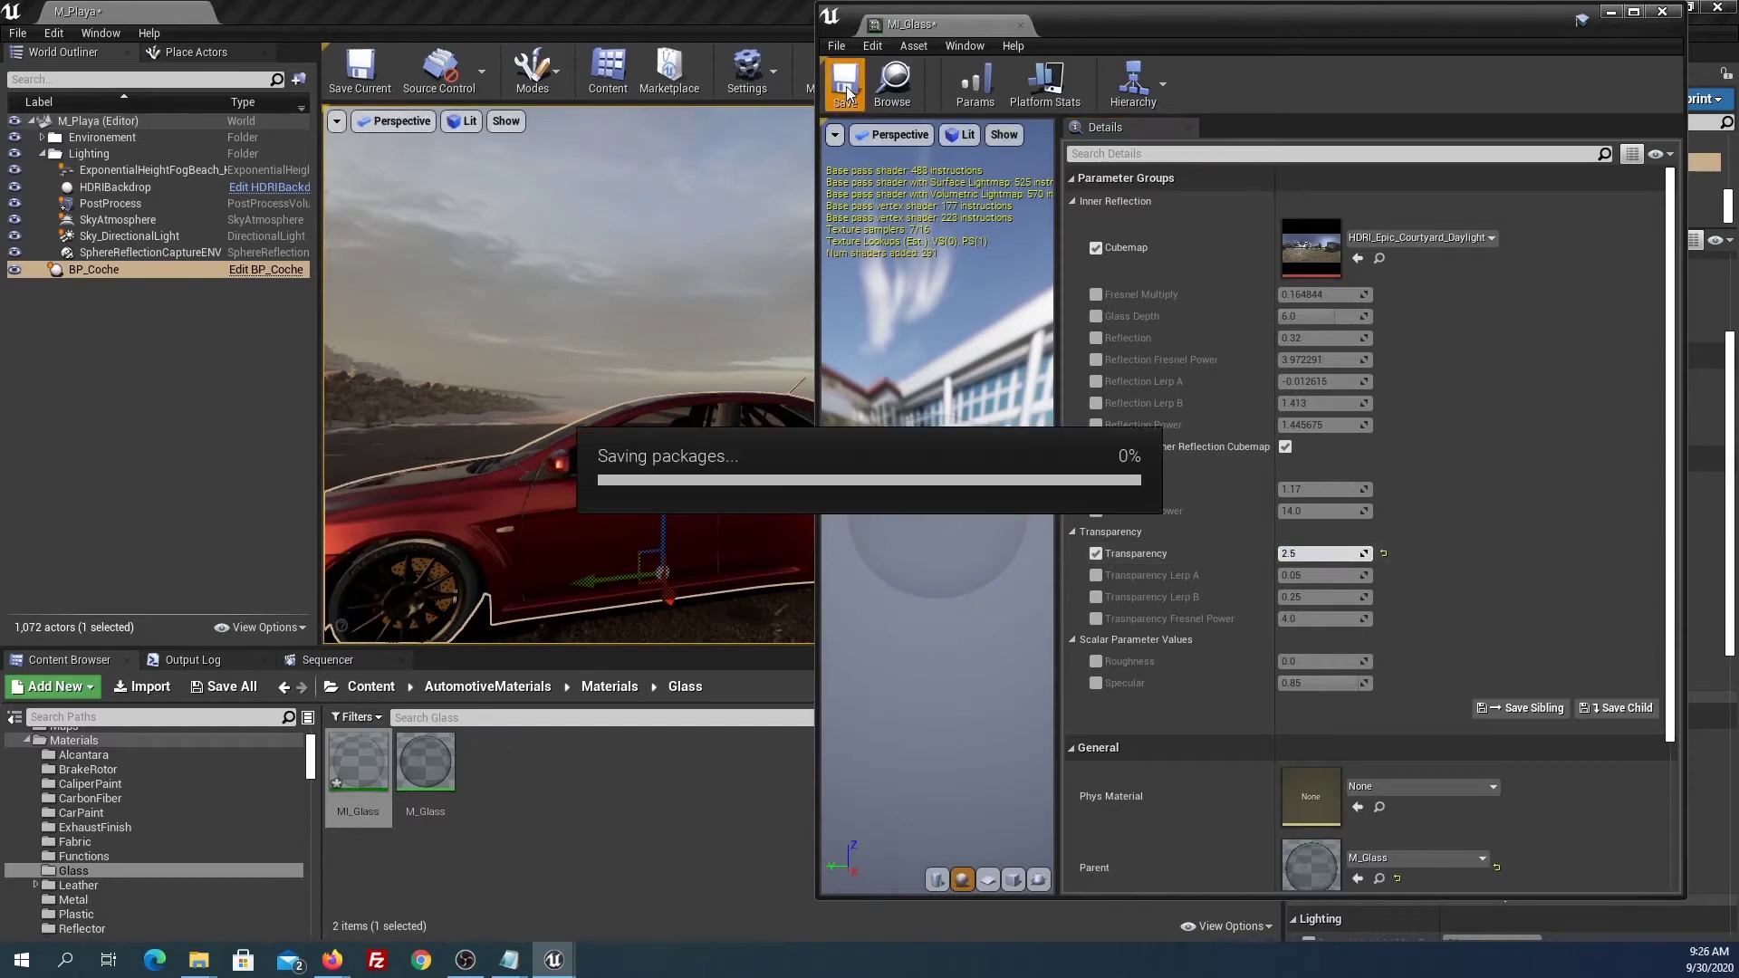
{"action": "left_click", "coordinate": [1661, 13]}
Assign MI_Glass to the headlight's glass slot, undoing an initial wrong assignment.
{"action": "right_click_drag", "start_coordinate": [802, 376], "coordinate": [842, 376]}
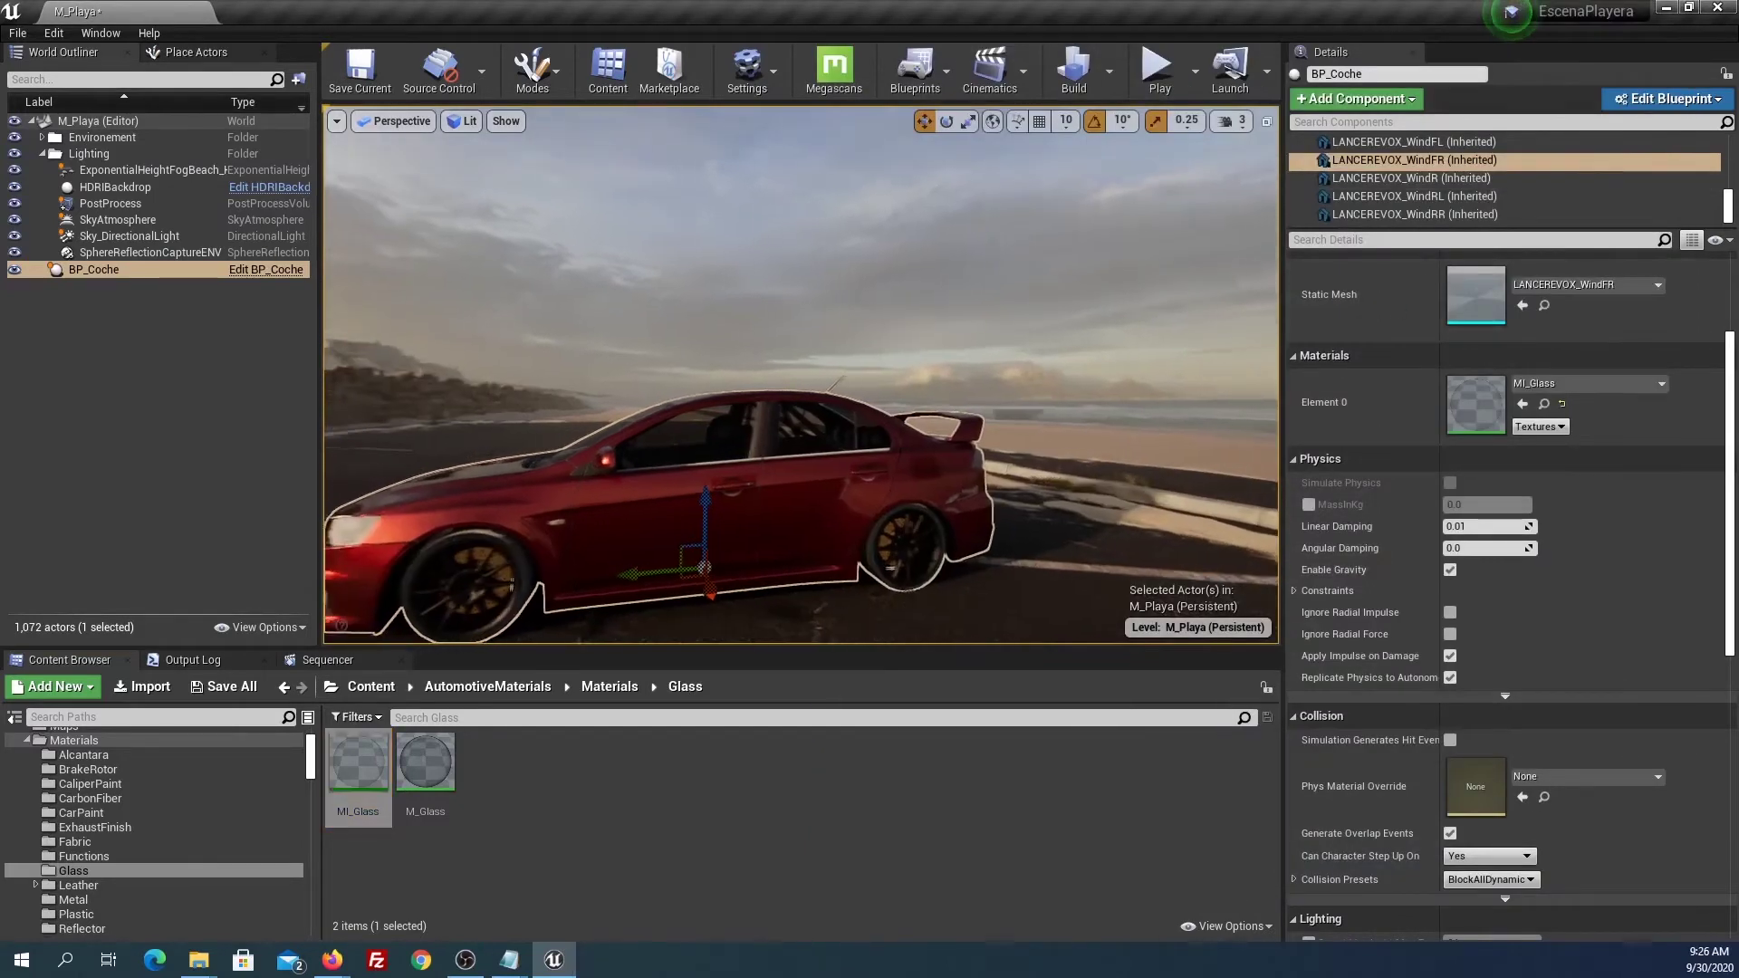
{"action": "mouse_move", "coordinate": [801, 376]}
{"action": "left_mouse_down", "text": "alt"}
{"action": "mouse_move", "coordinate": [906, 376]}
{"action": "mouse_move", "coordinate": [770, 345]}
{"action": "left_mouse_up", "text": "alt"}
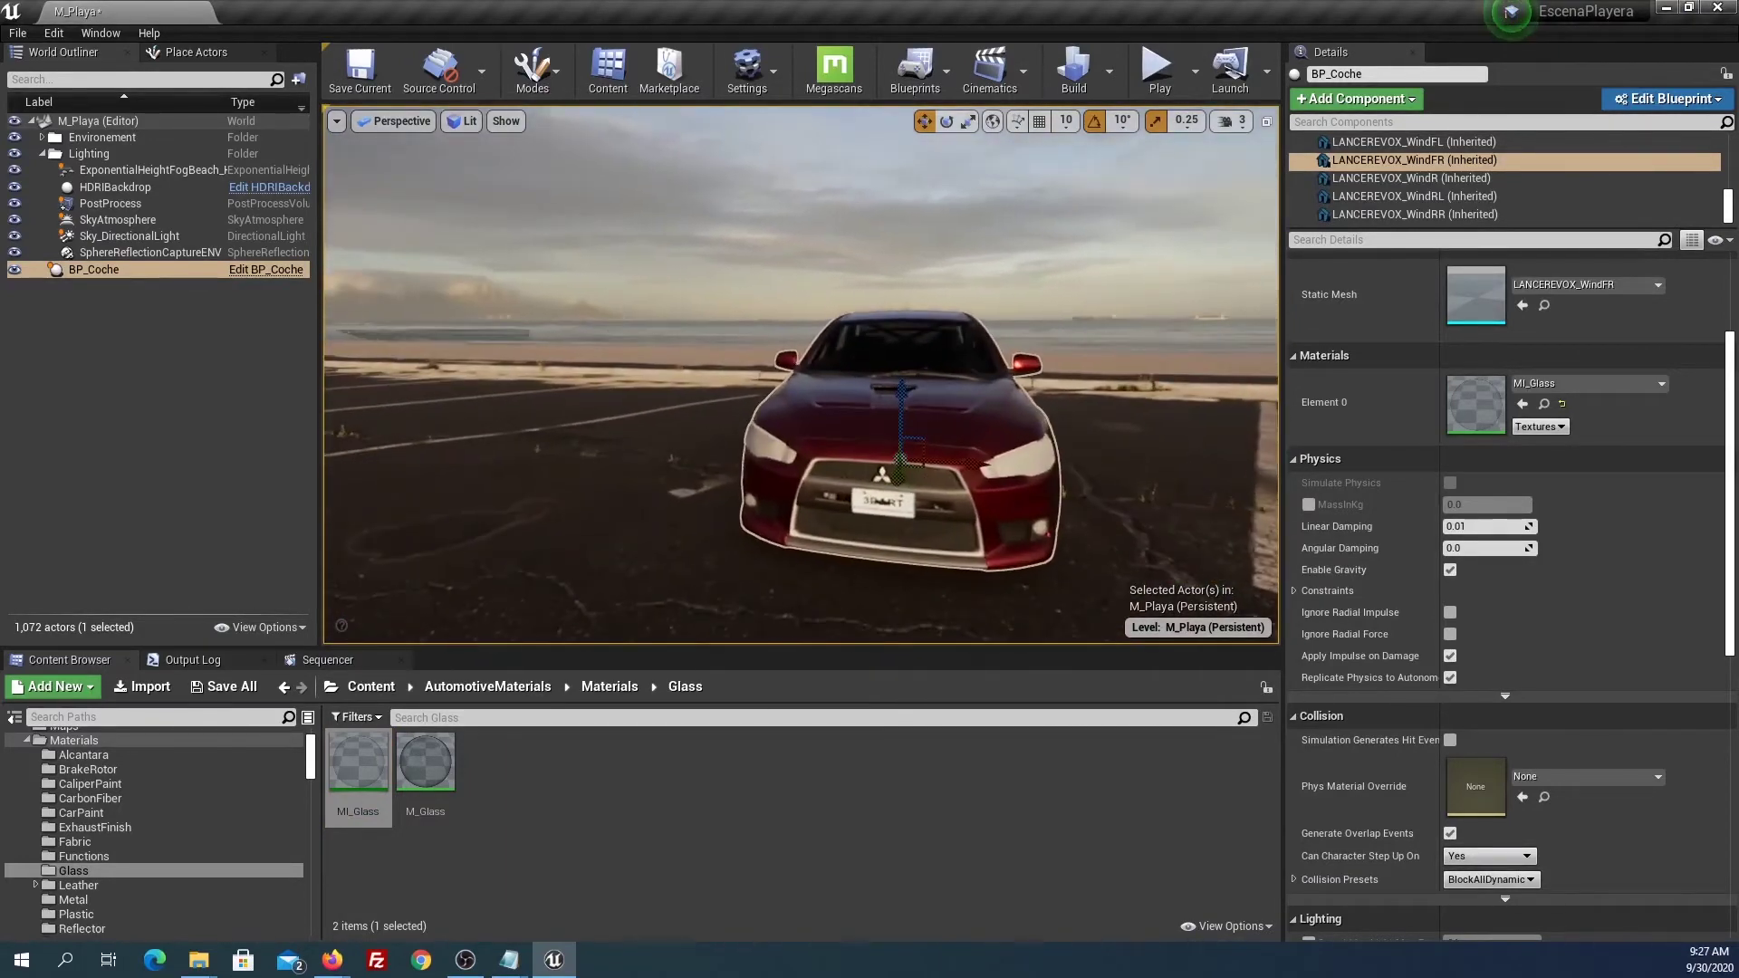
{"action": "left_click", "coordinate": [752, 460]}
{"action": "left_click_drag", "start_coordinate": [357, 766], "coordinate": [750, 460]}
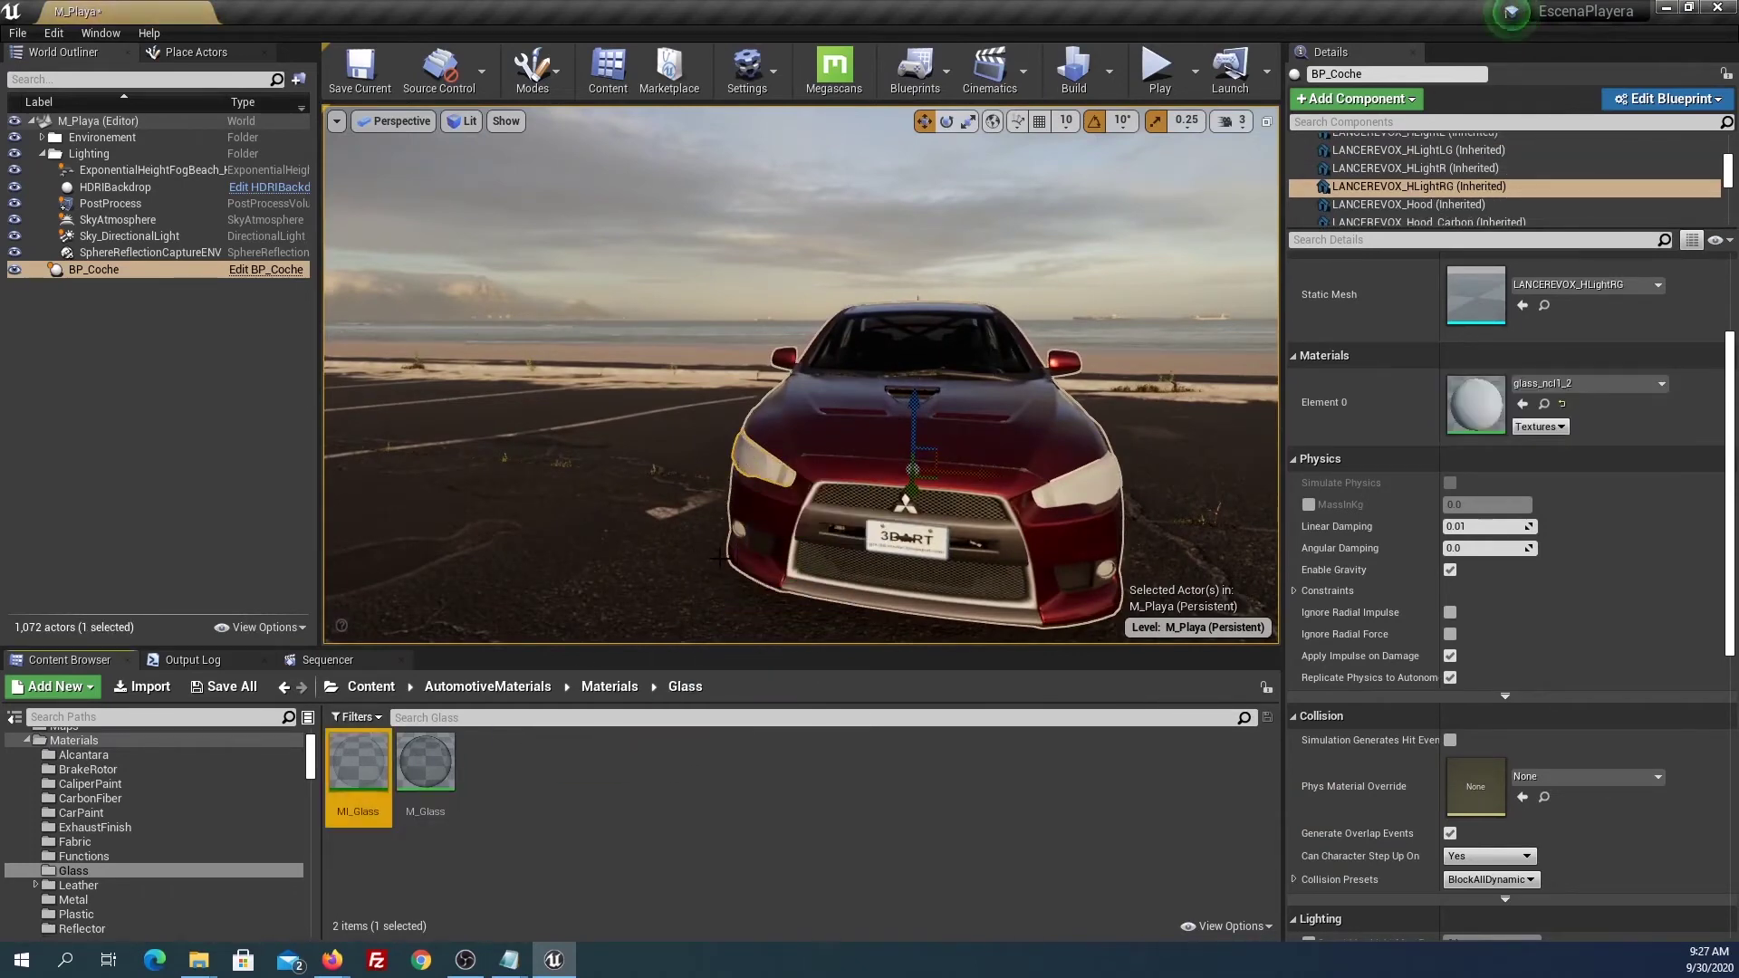
{"action": "left_click_drag", "start_coordinate": [357, 765], "coordinate": [1476, 403]}
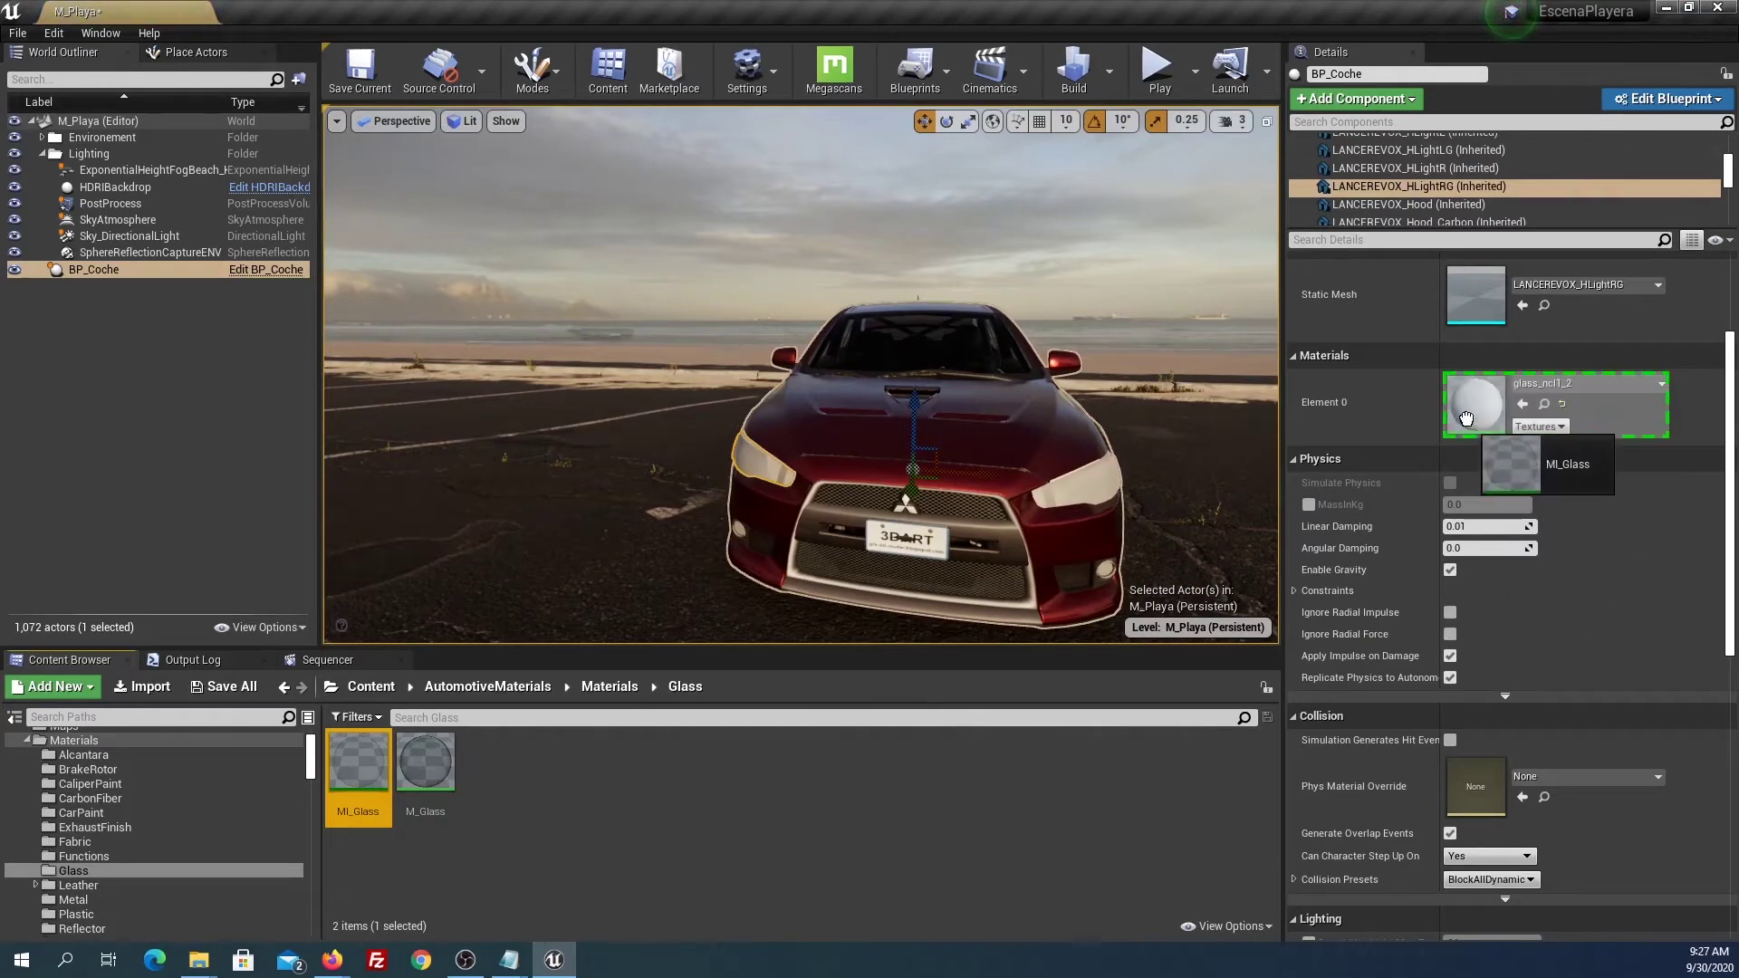
{"action": "key", "text": "ctrl+z"}
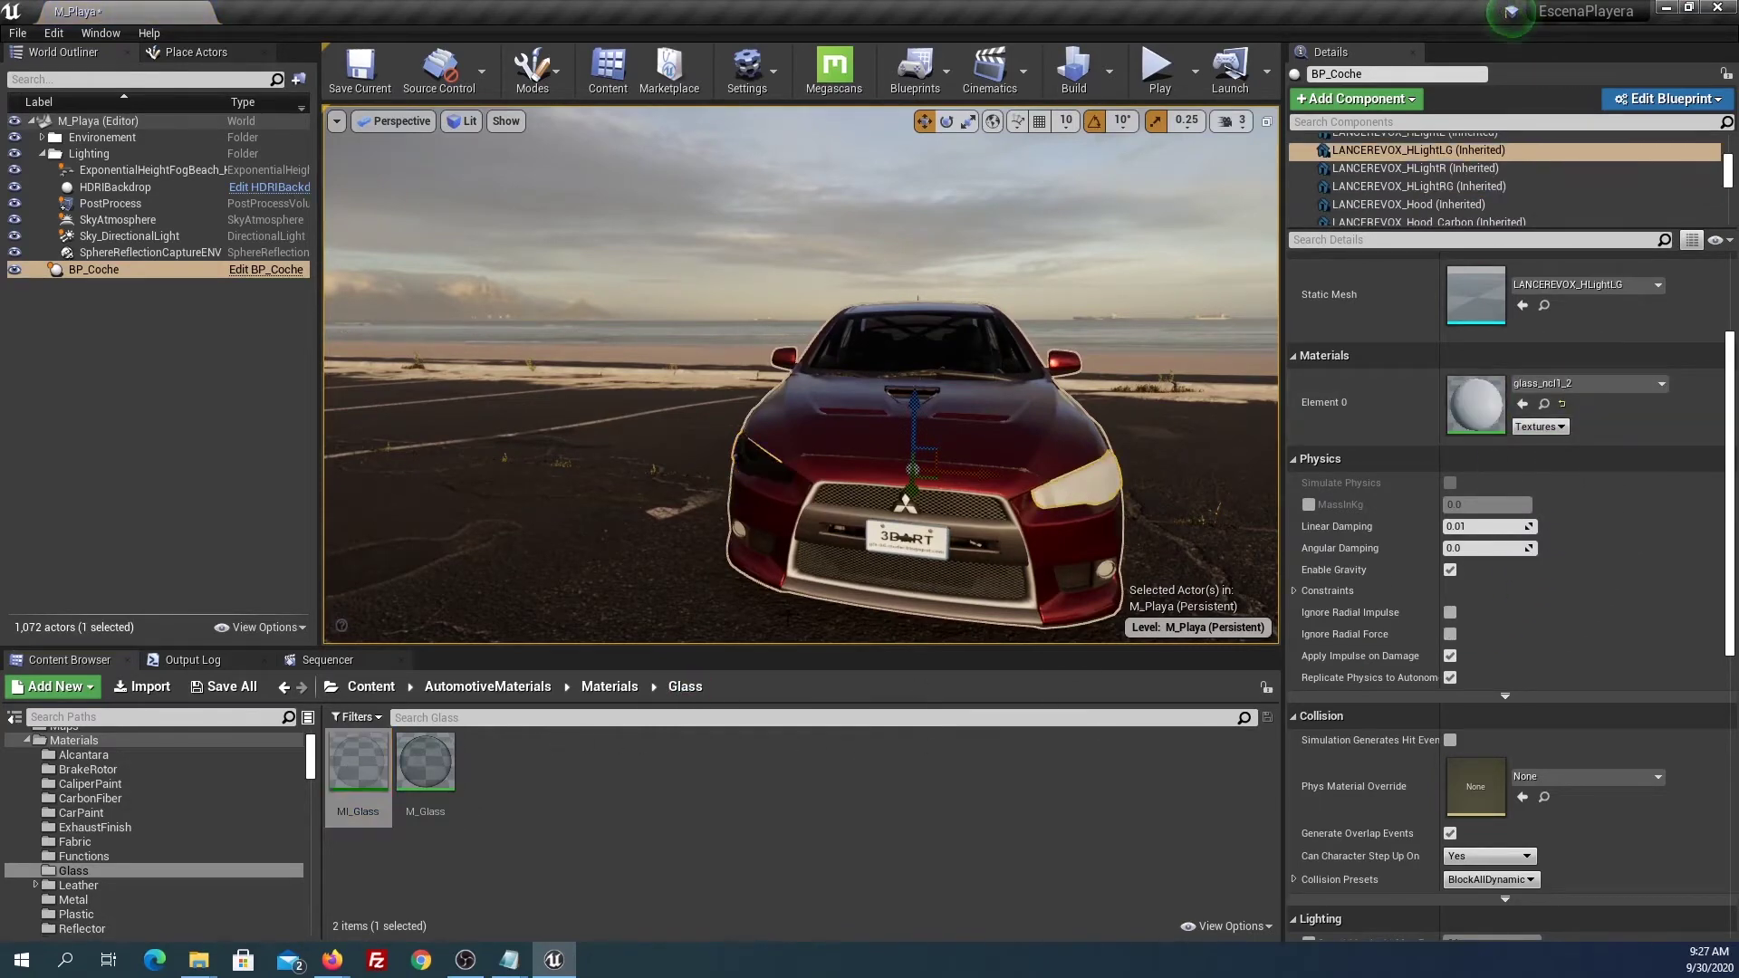
{"action": "left_click_drag", "start_coordinate": [358, 765], "coordinate": [1159, 536]}
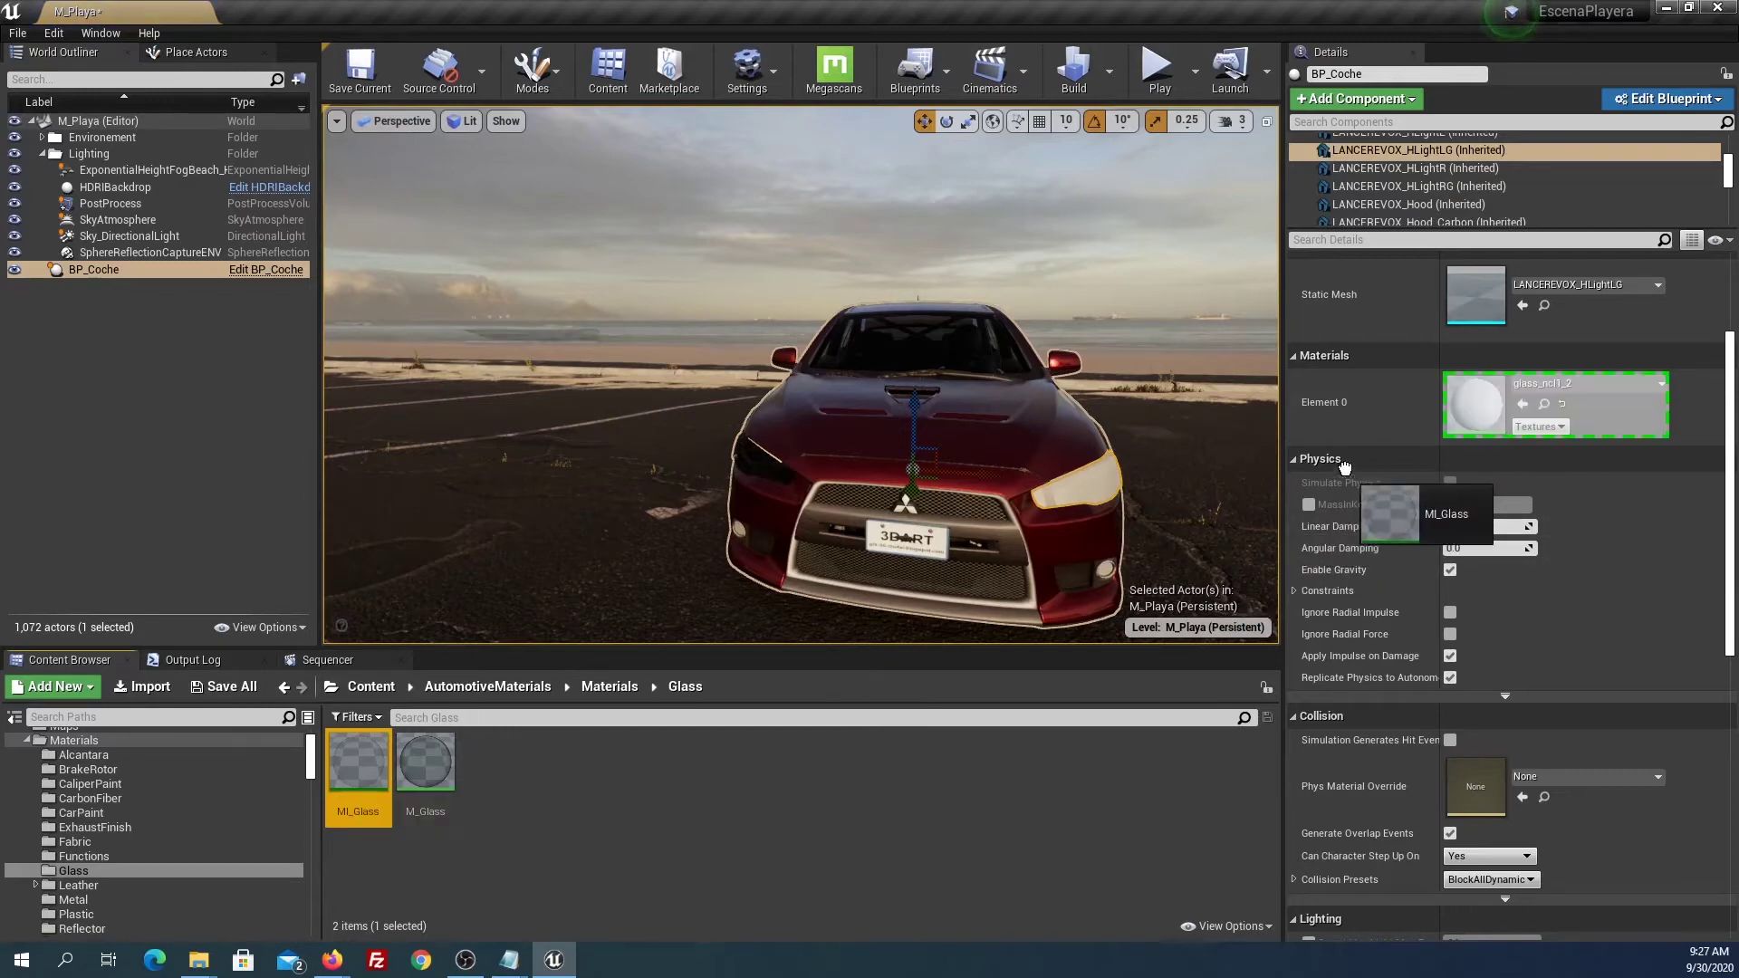
{"action": "left_click_drag", "start_coordinate": [351, 772], "coordinate": [1476, 402]}
Give the trunk's glass element and the right tail light's Element 0 MI_Glass.
{"action": "right_click_drag", "start_coordinate": [801, 376], "coordinate": [634, 381]}
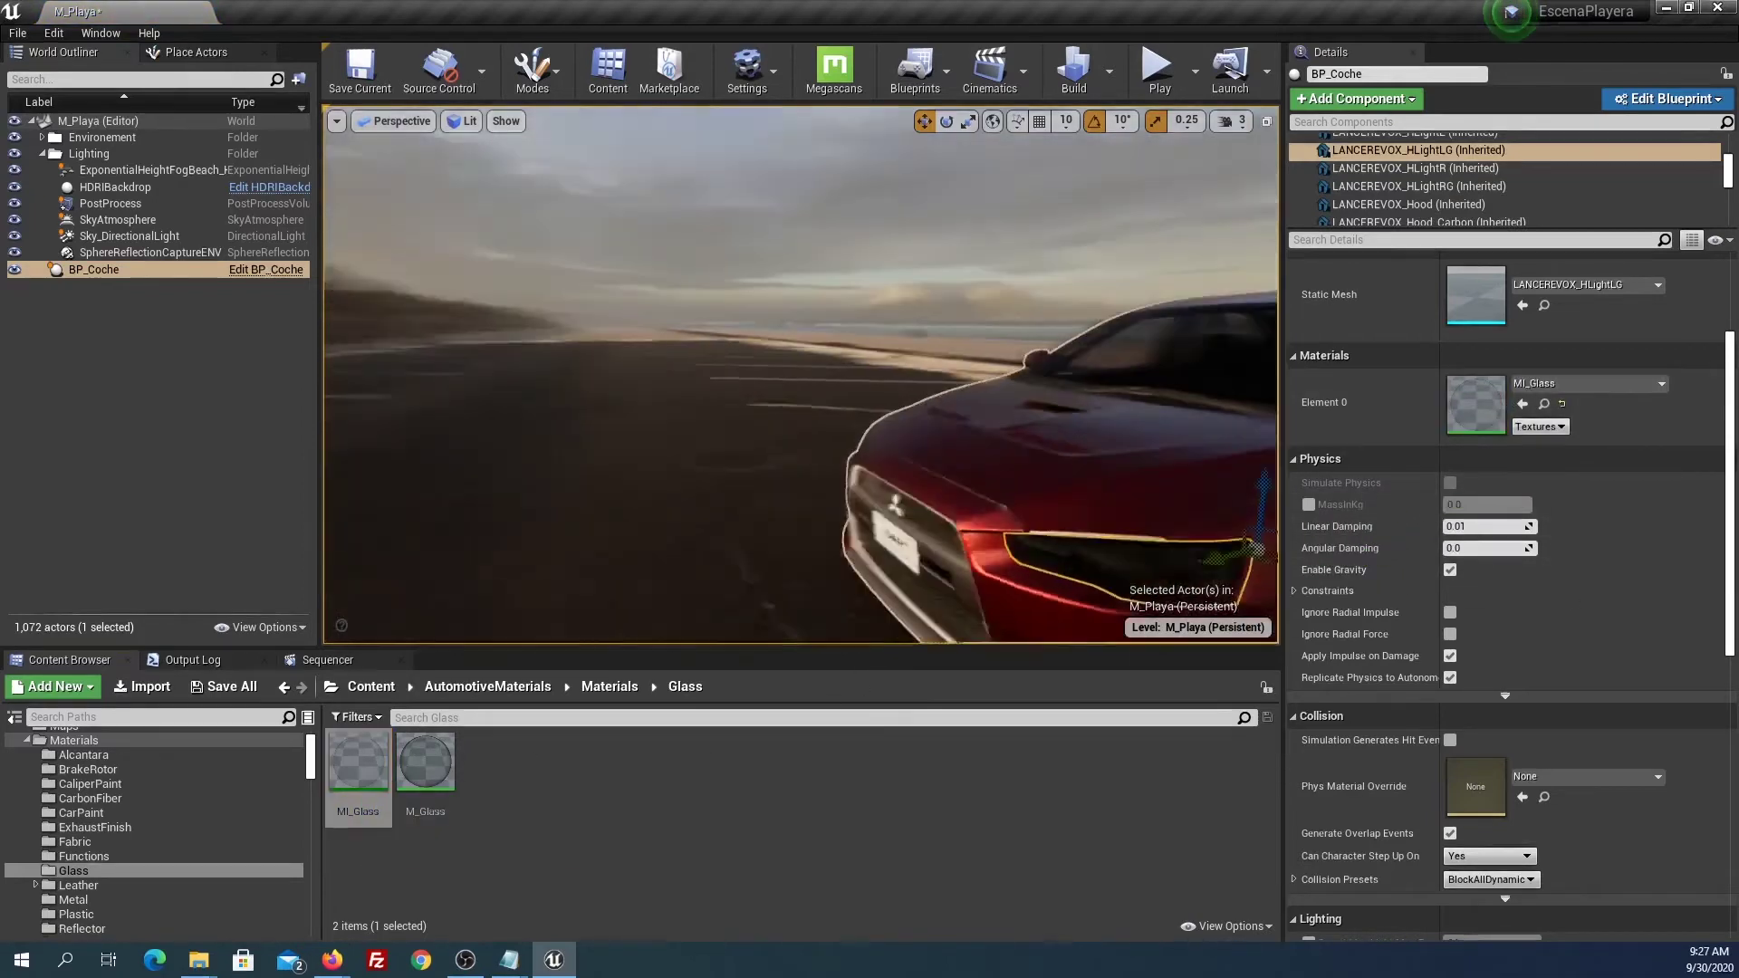
{"action": "right_click_drag", "start_coordinate": [815, 381], "coordinate": [961, 453]}
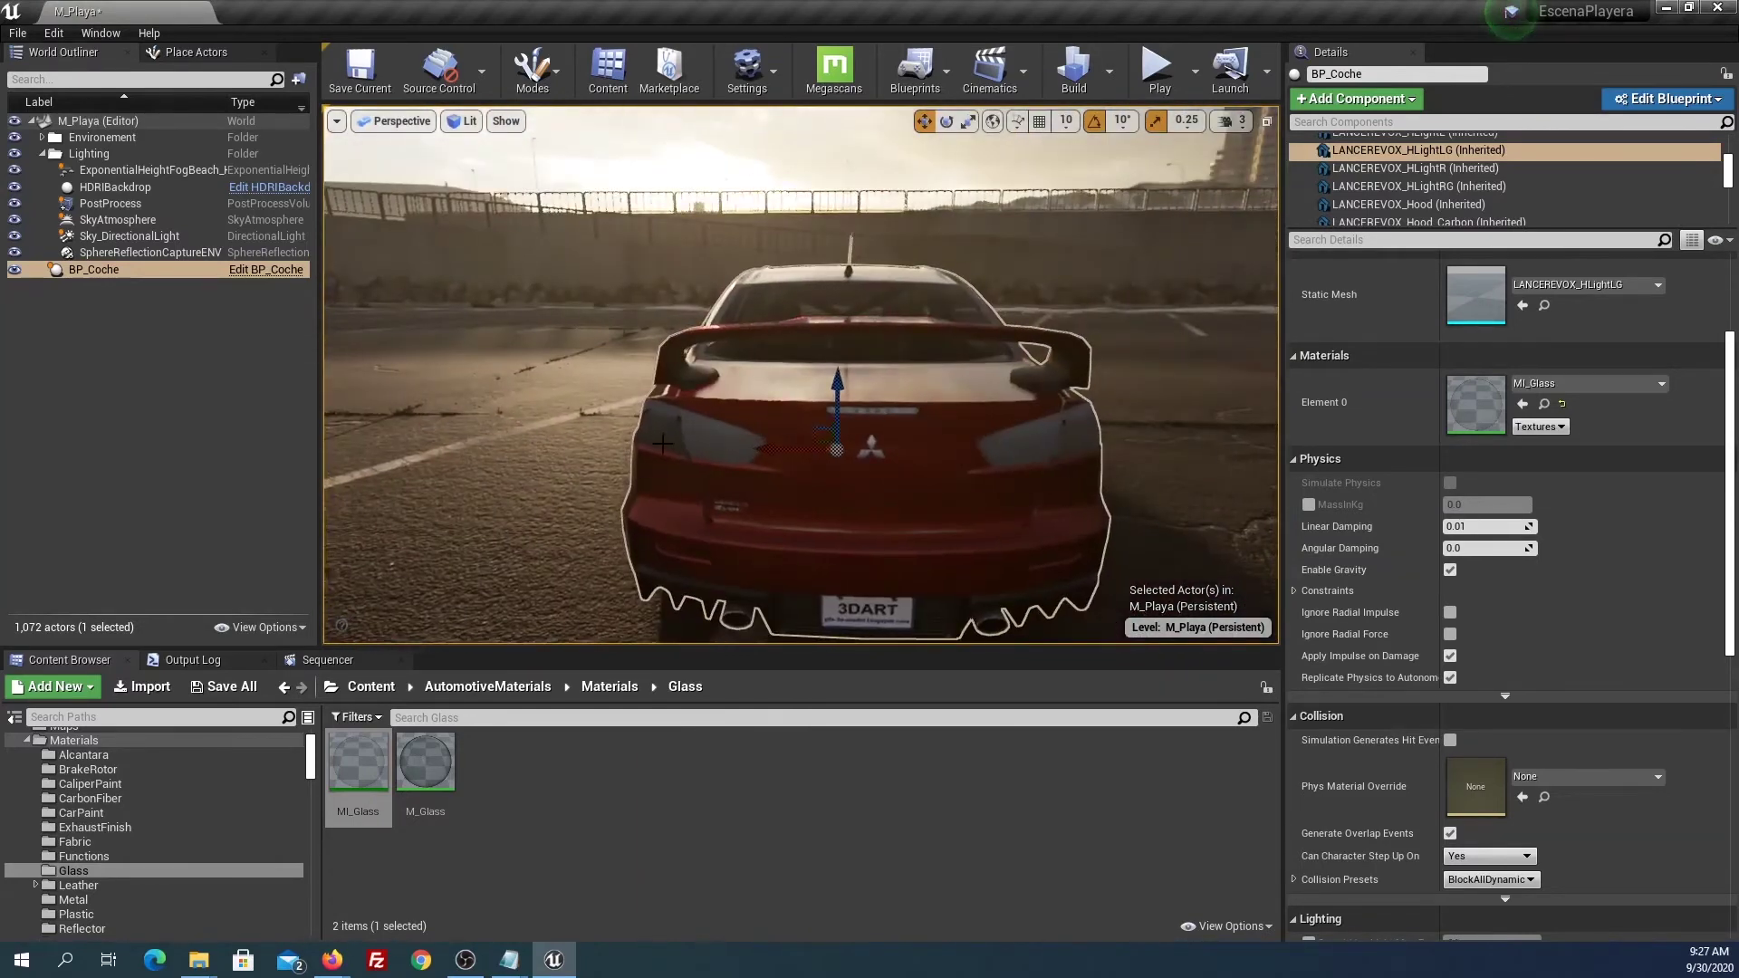
{"action": "left_click", "coordinate": [646, 441]}
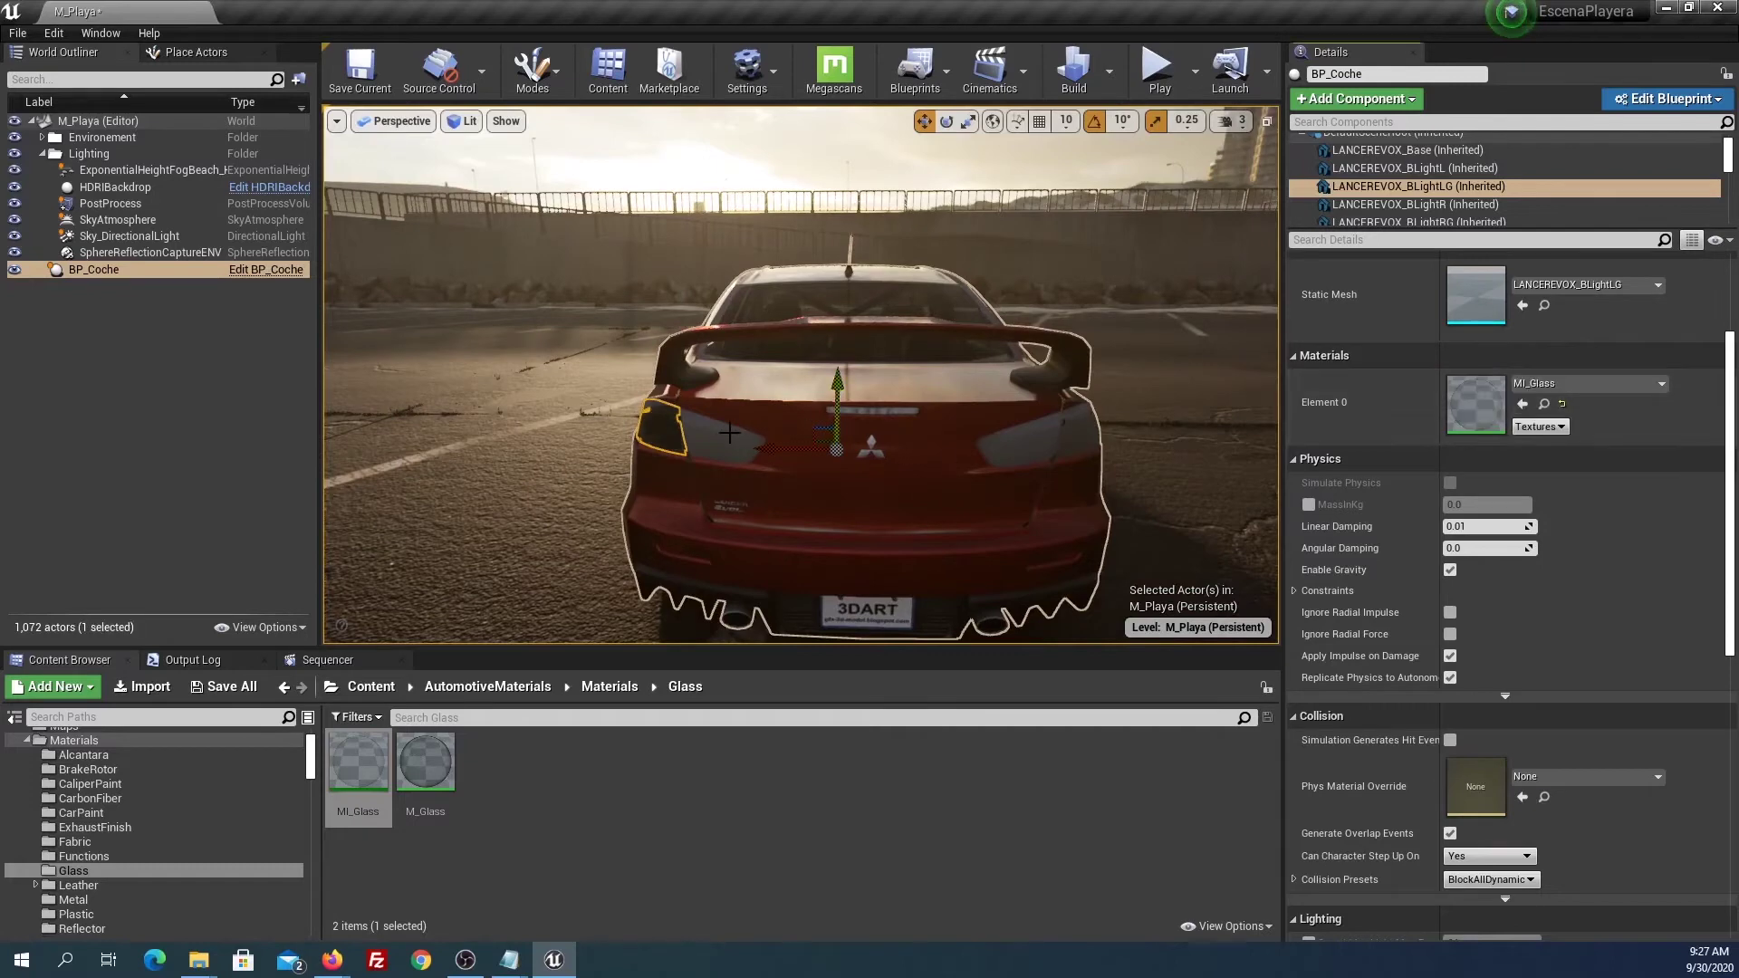
{"action": "left_click", "coordinate": [1032, 453]}
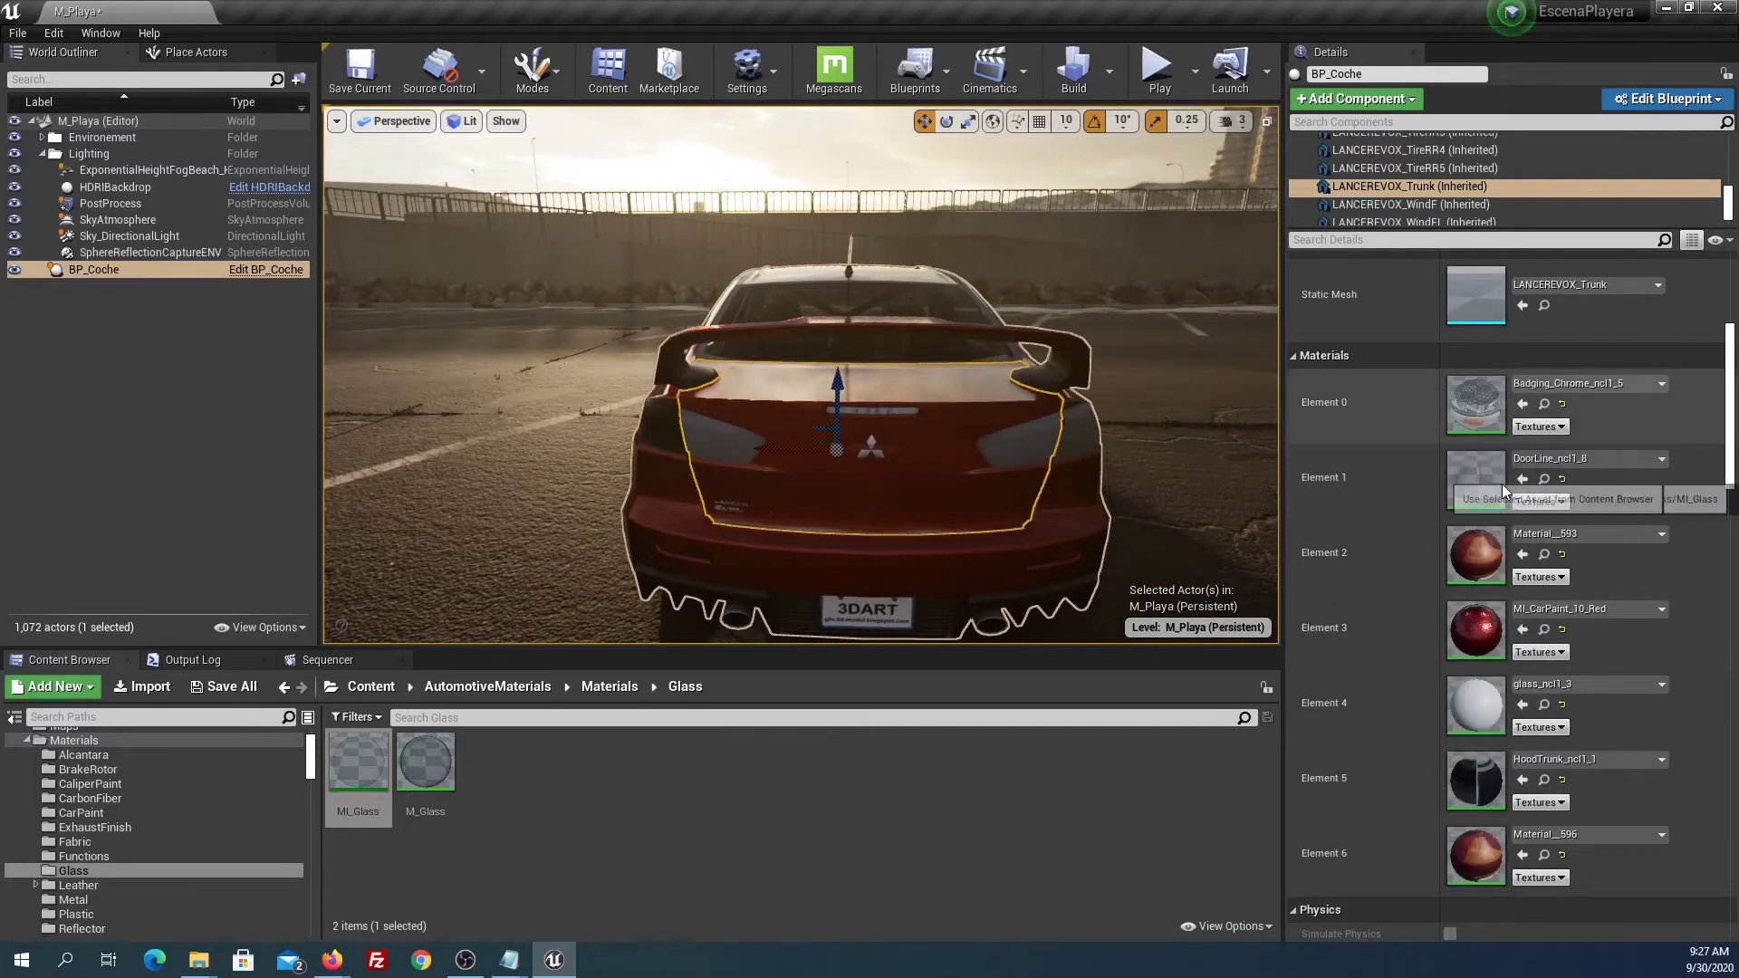
{"action": "left_click", "coordinate": [1521, 706]}
{"action": "left_click", "coordinate": [1078, 430]}
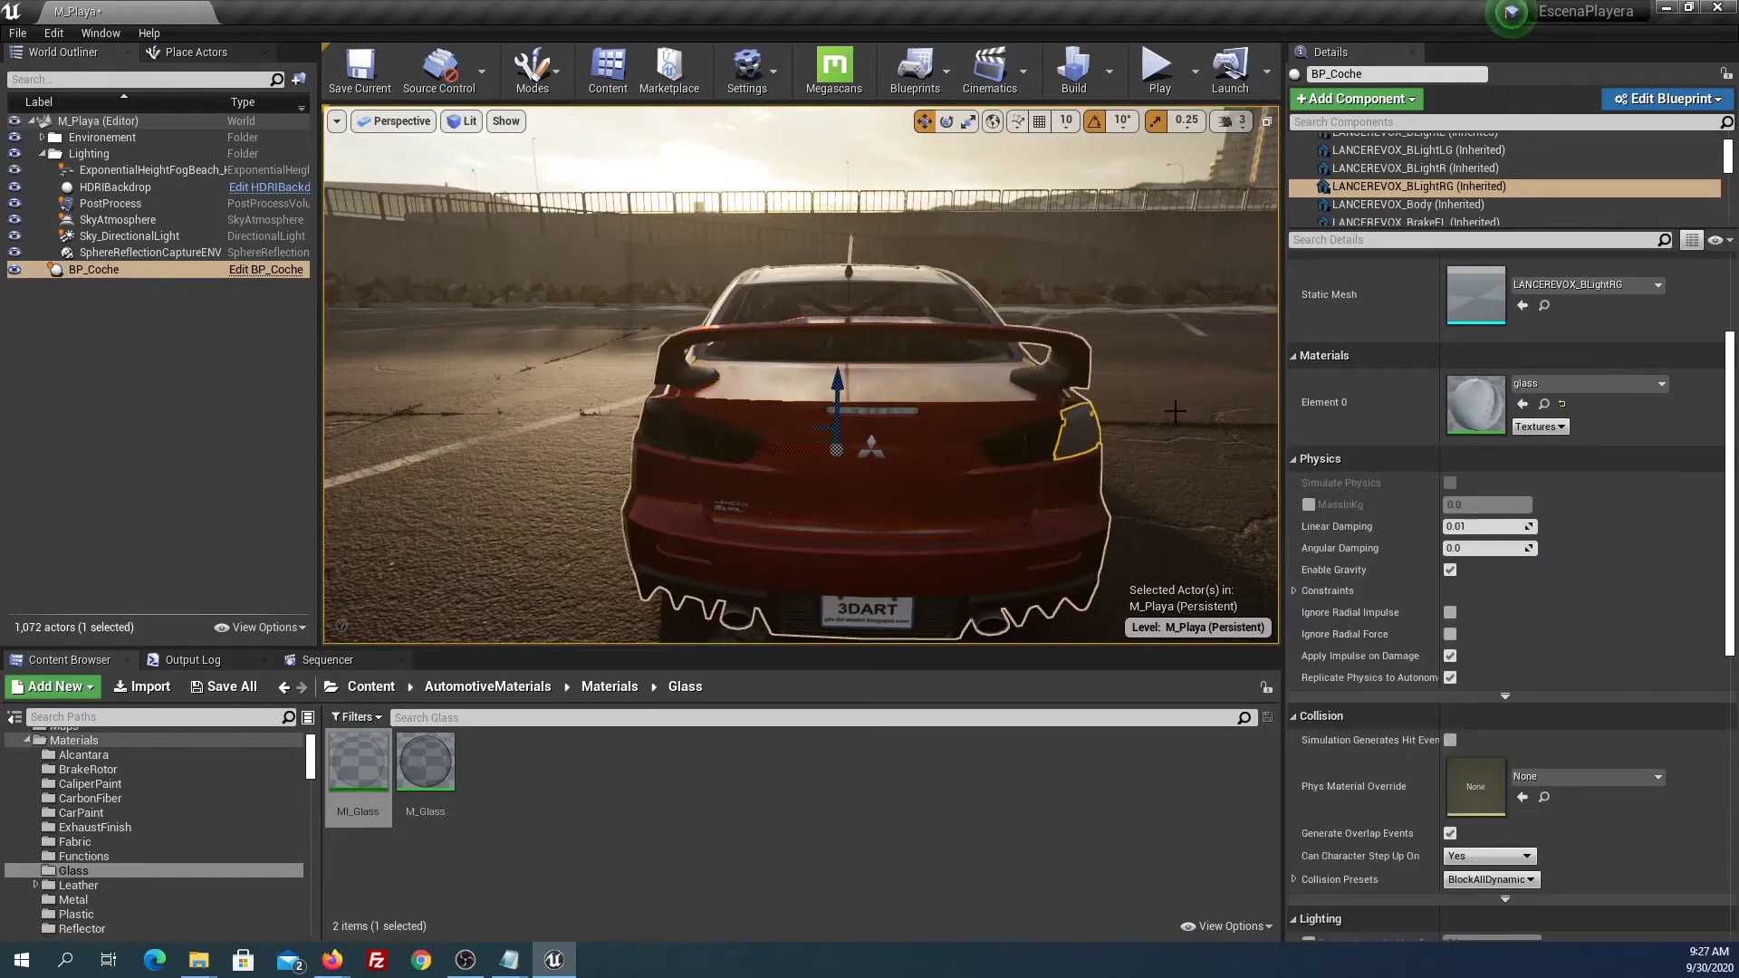
{"action": "left_click", "coordinate": [1522, 404]}
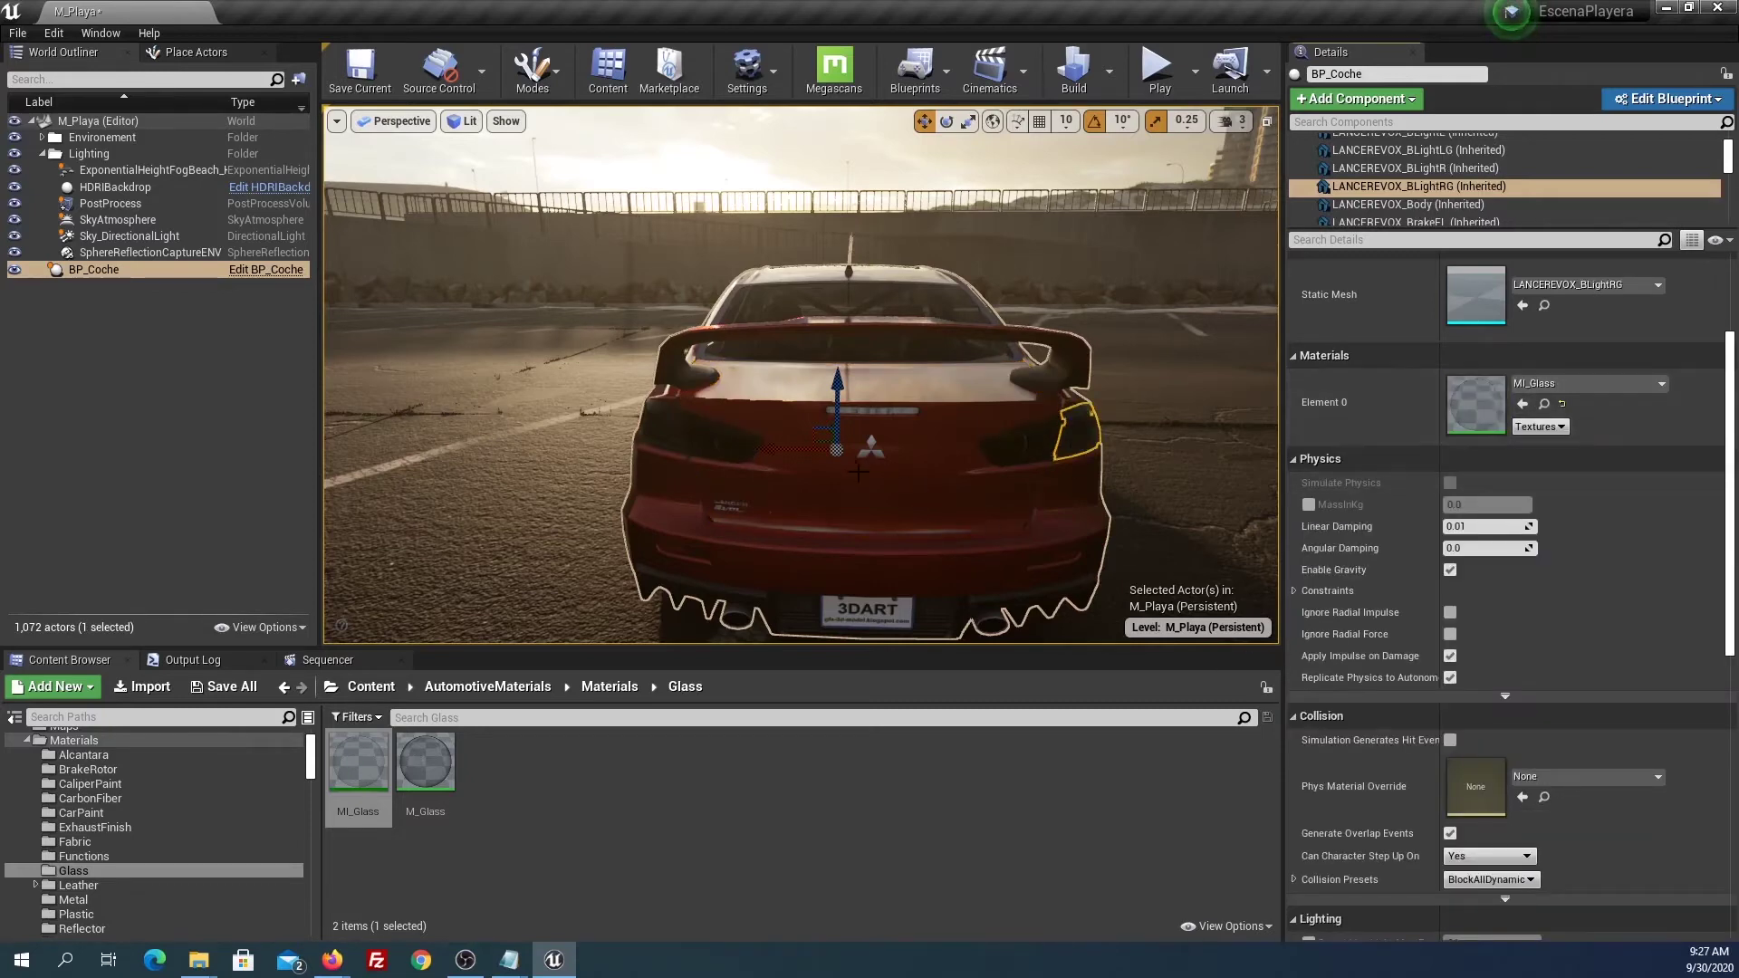
{"action": "mouse_move", "coordinate": [1130, 551]}
{"action": "left_mouse_down", "text": "alt"}
{"action": "mouse_move", "coordinate": [725, 556]}
{"action": "mouse_move", "coordinate": [892, 472]}
{"action": "left_mouse_up", "text": "alt"}
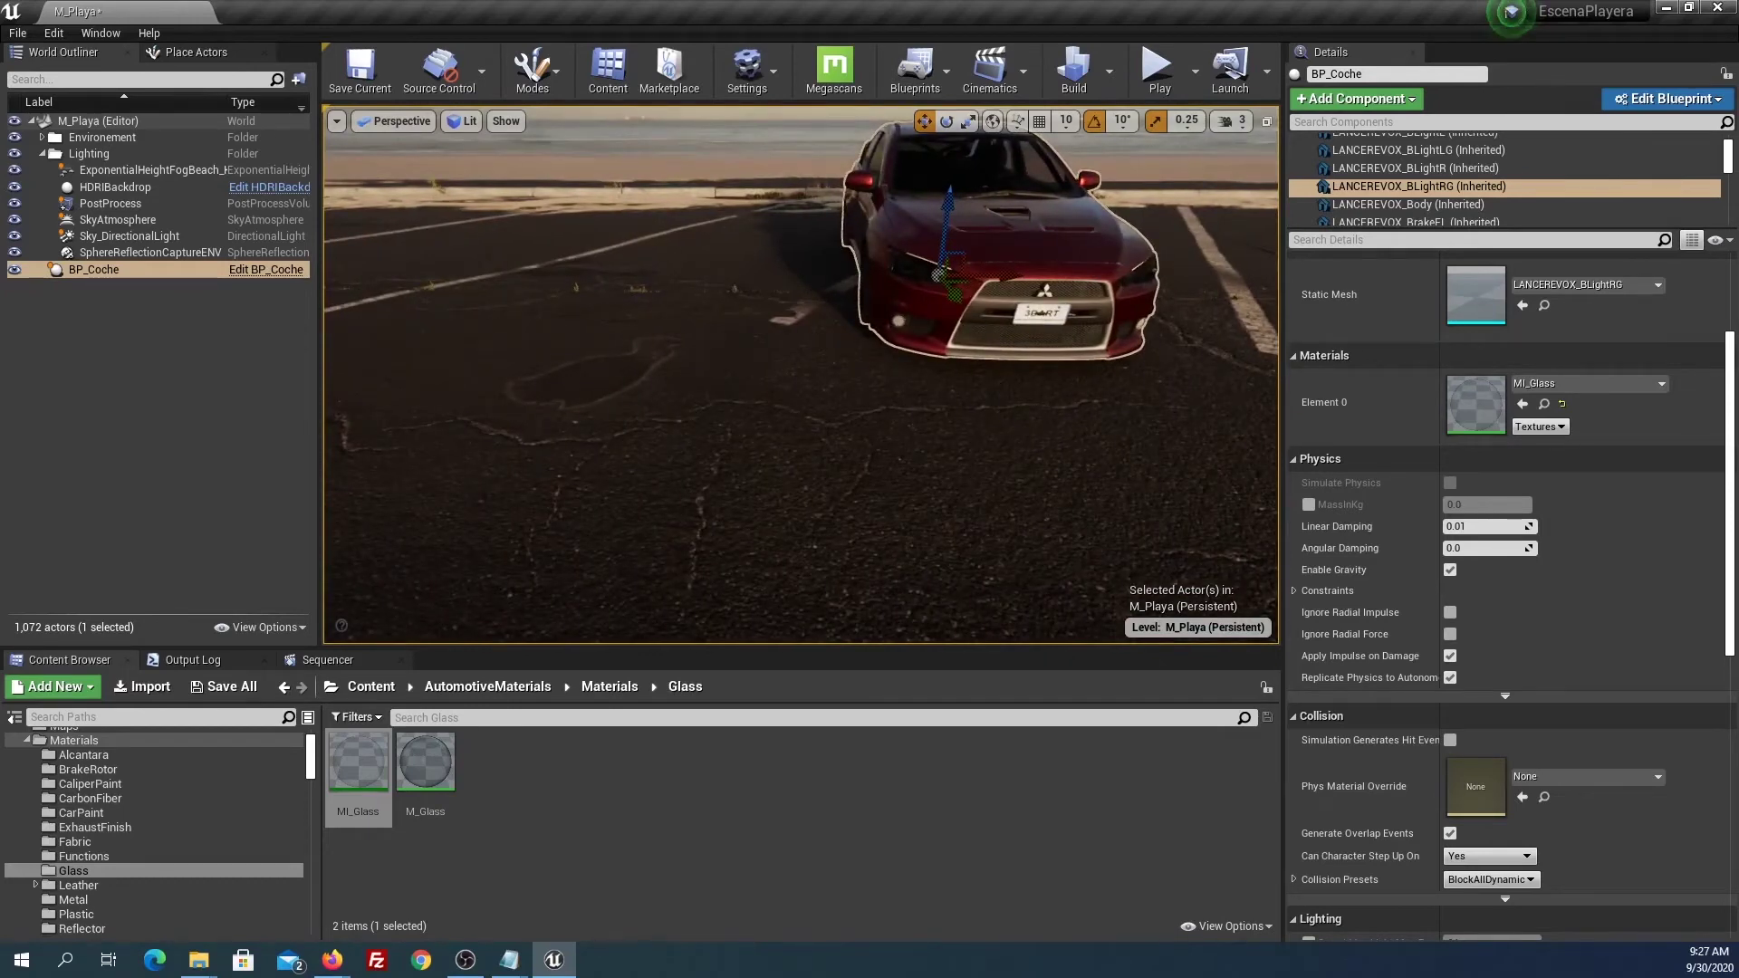
In the PostProcess volume, expand Translucency and Ray Tracing Translucency and tick Refraction.
{"action": "left_click", "coordinate": [63, 205]}
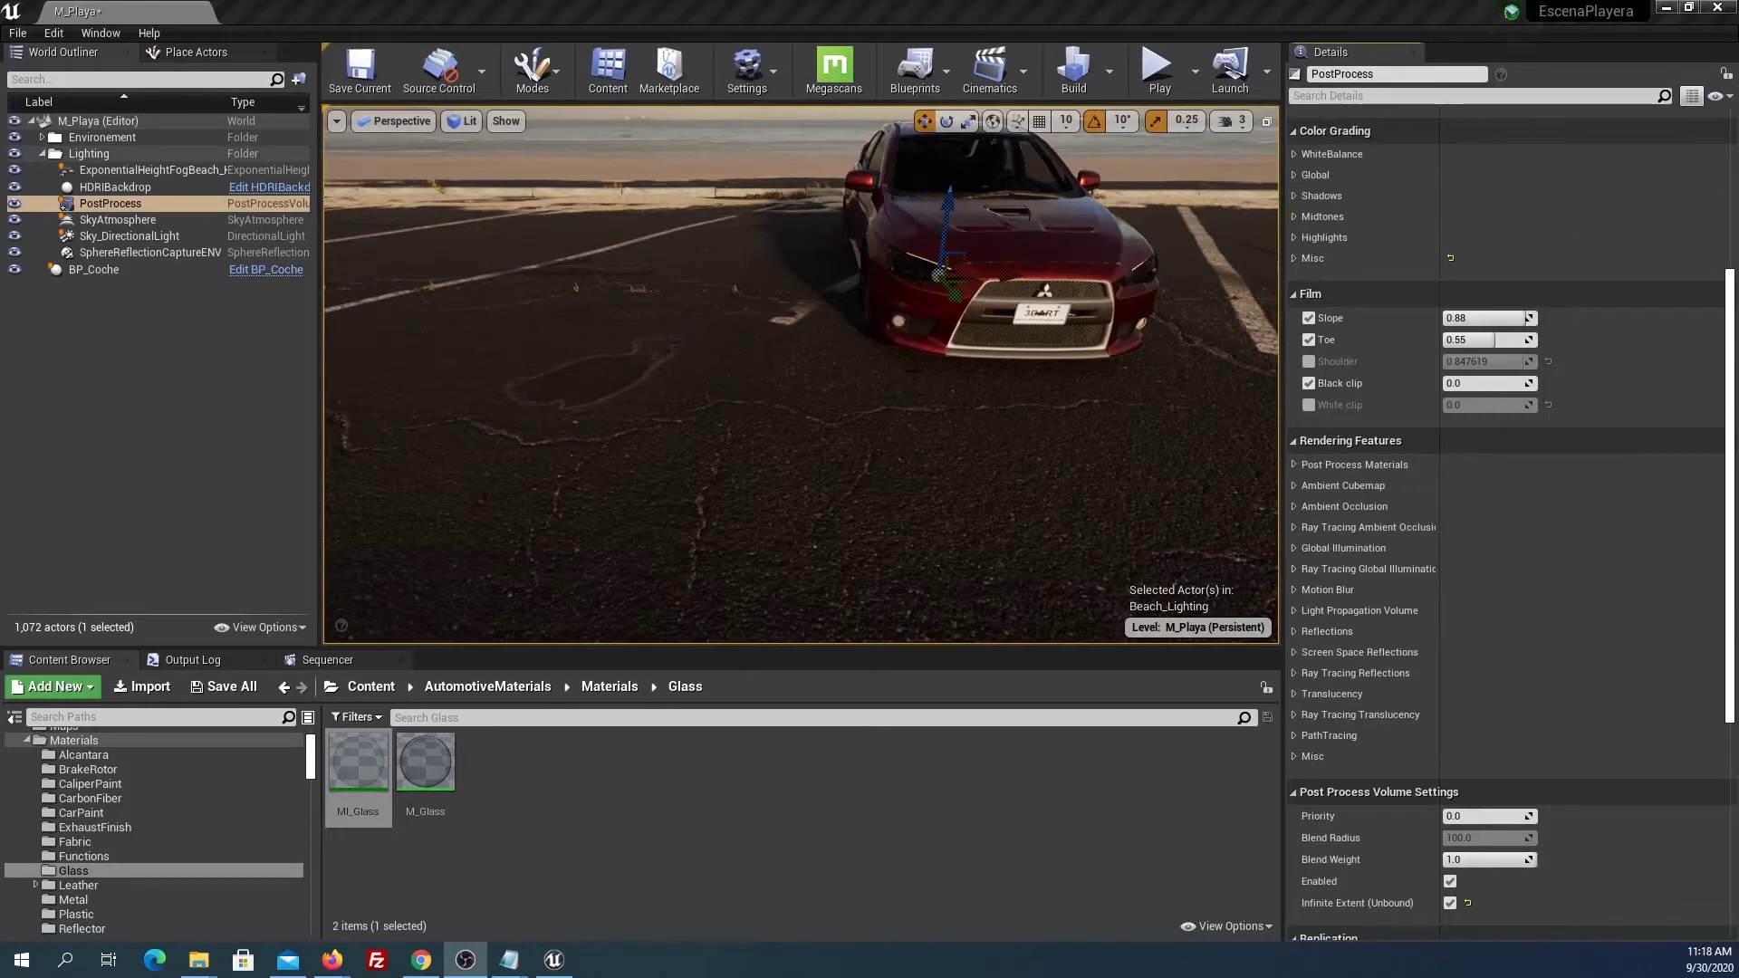
{"action": "double_click", "coordinate": [62, 205]}
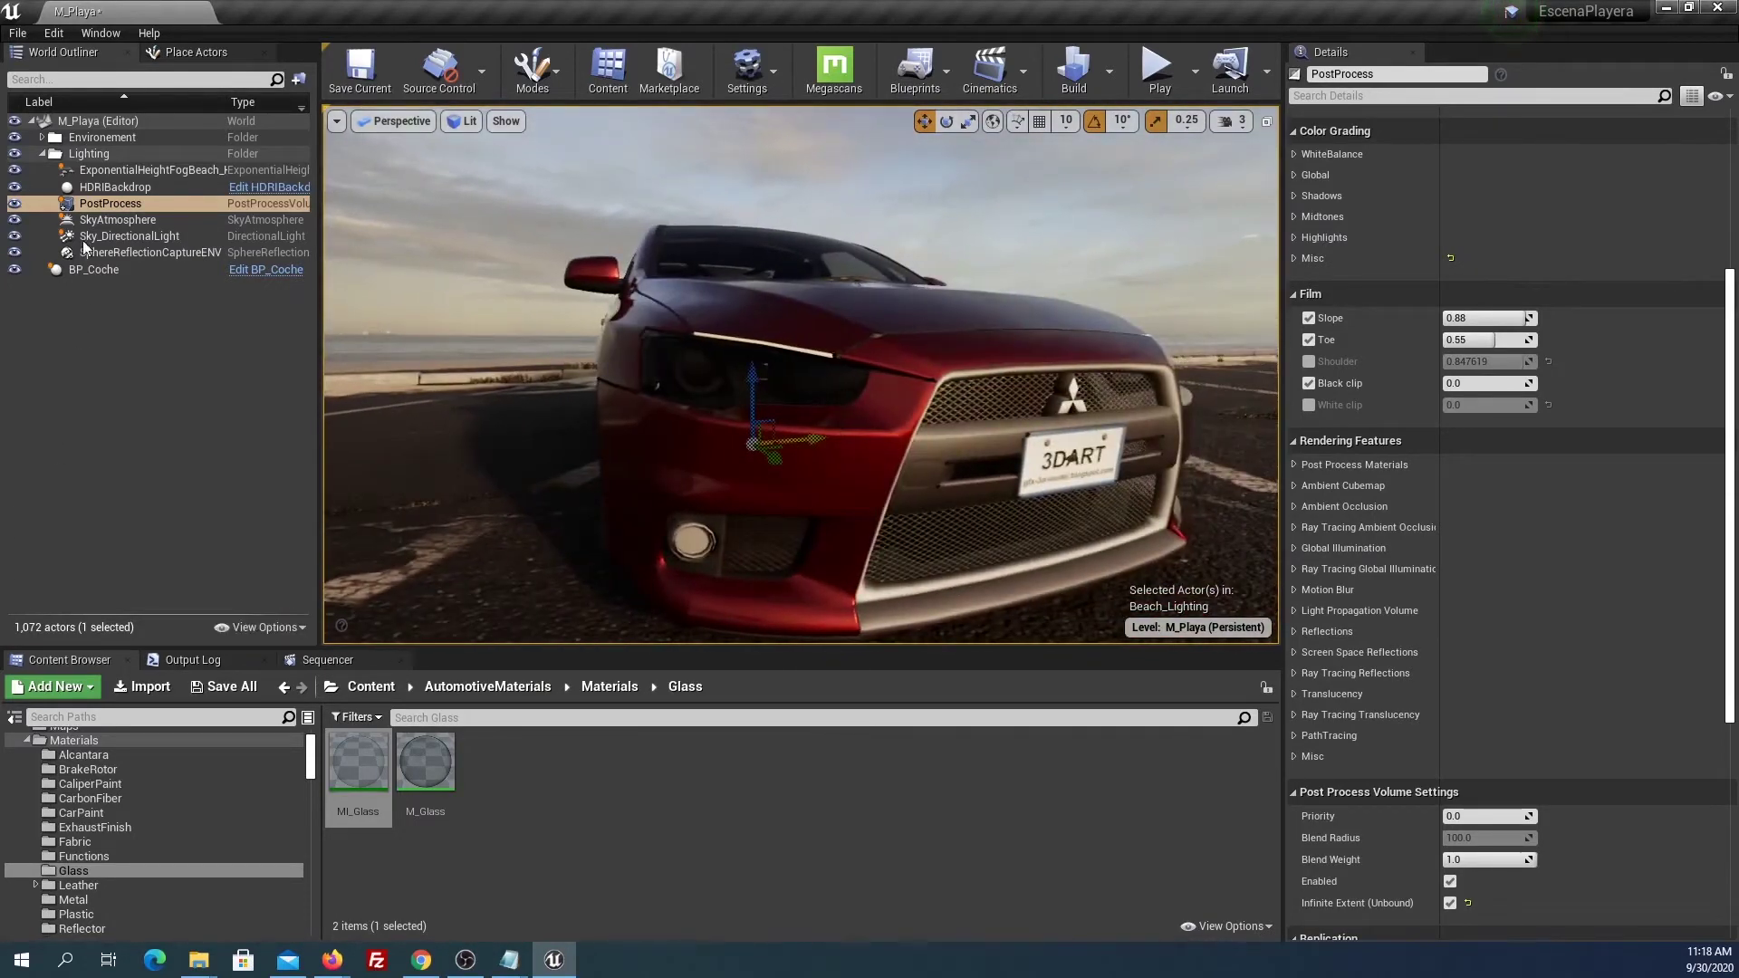
{"action": "left_click", "coordinate": [89, 202]}
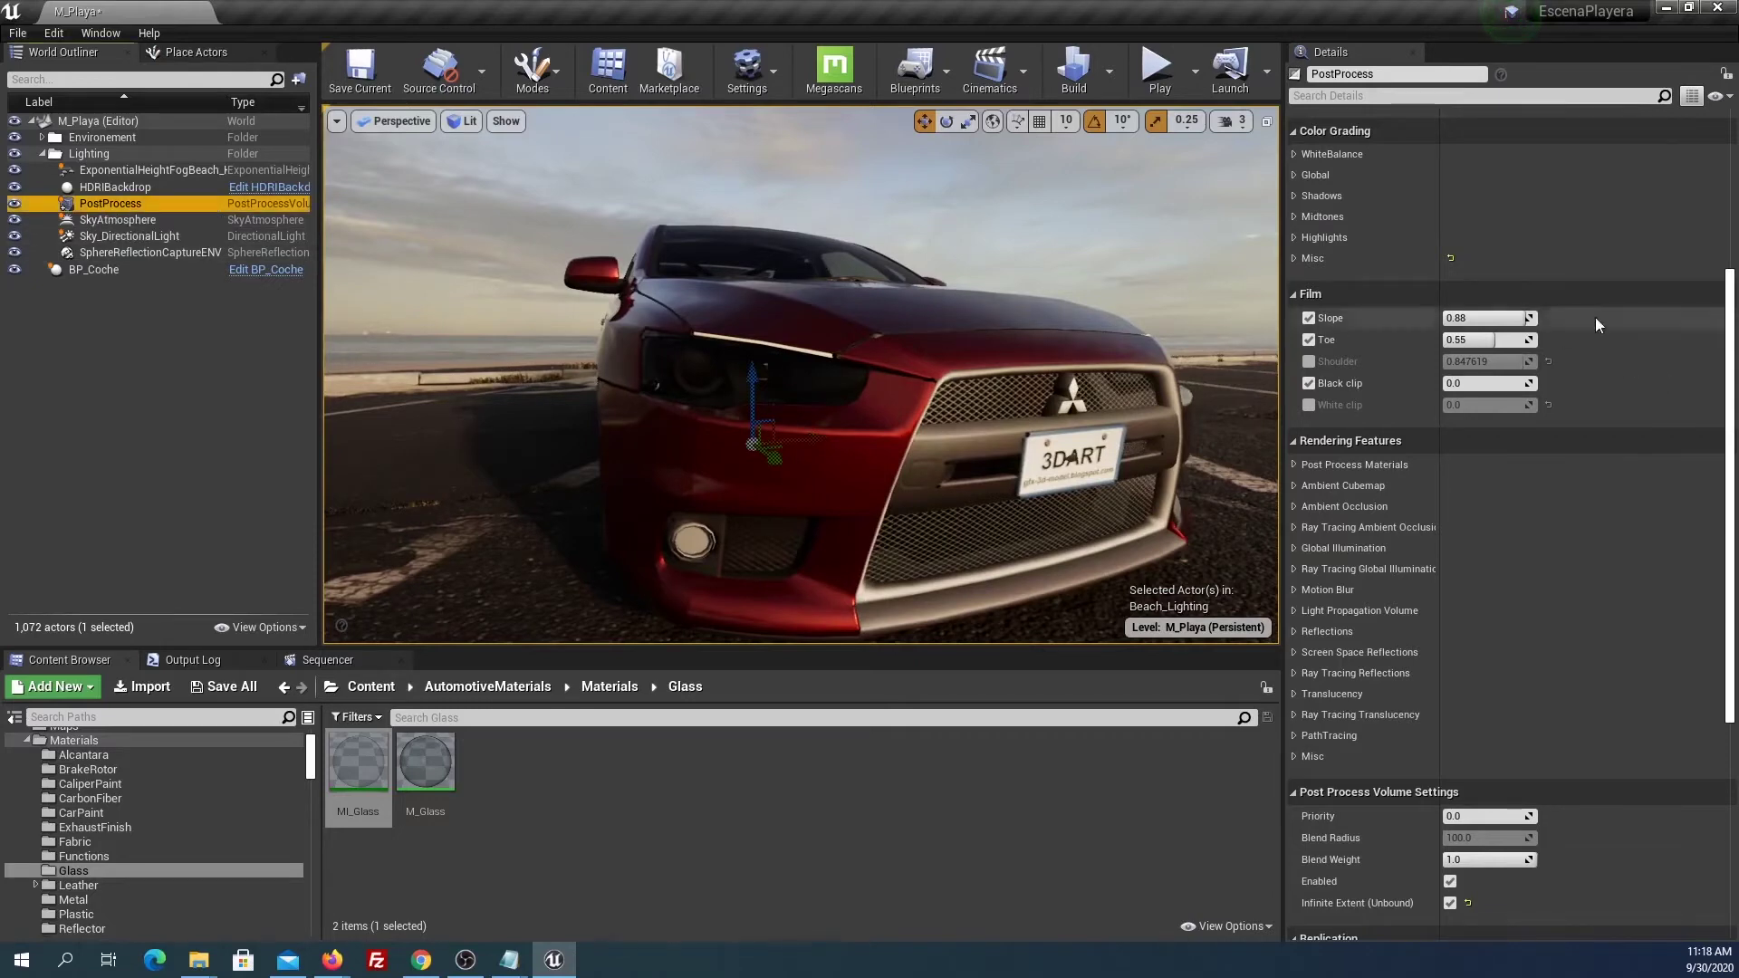
{"action": "scroll", "coordinate": [1455, 213], "scroll_direction": "up", "scroll_amount": 3}
{"action": "scroll", "coordinate": [1454, 216], "scroll_direction": "down", "scroll_amount": 2}
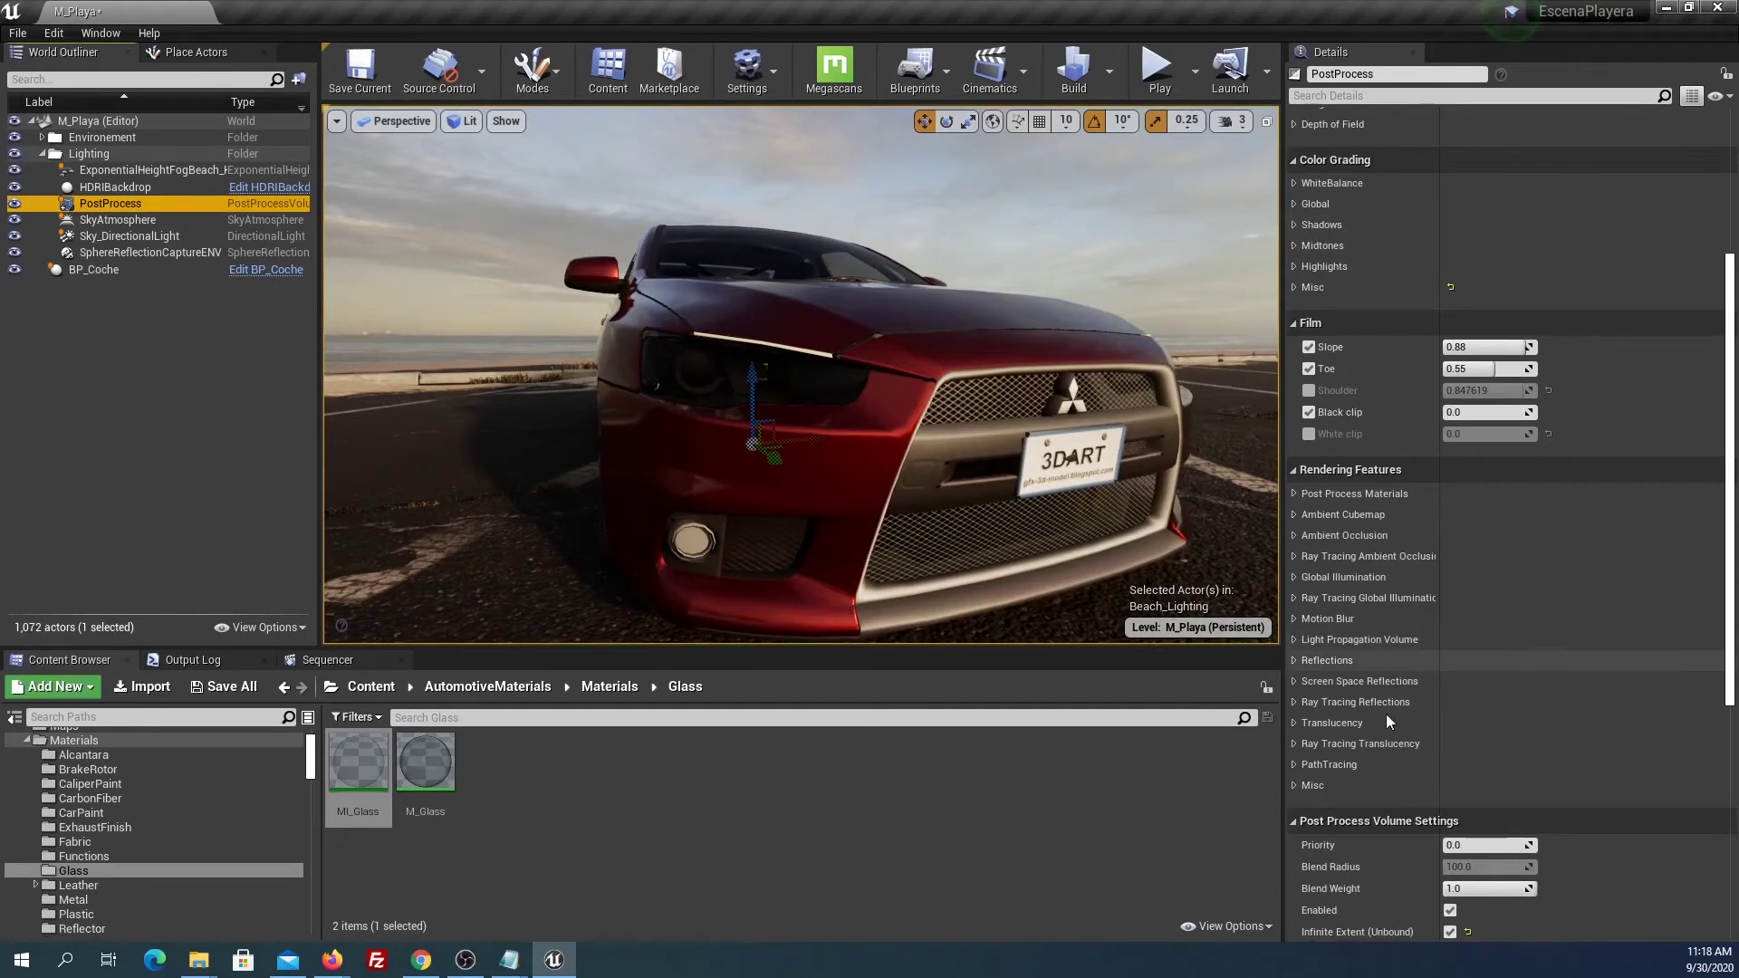
{"action": "left_click", "coordinate": [1292, 743]}
{"action": "left_click", "coordinate": [1292, 724]}
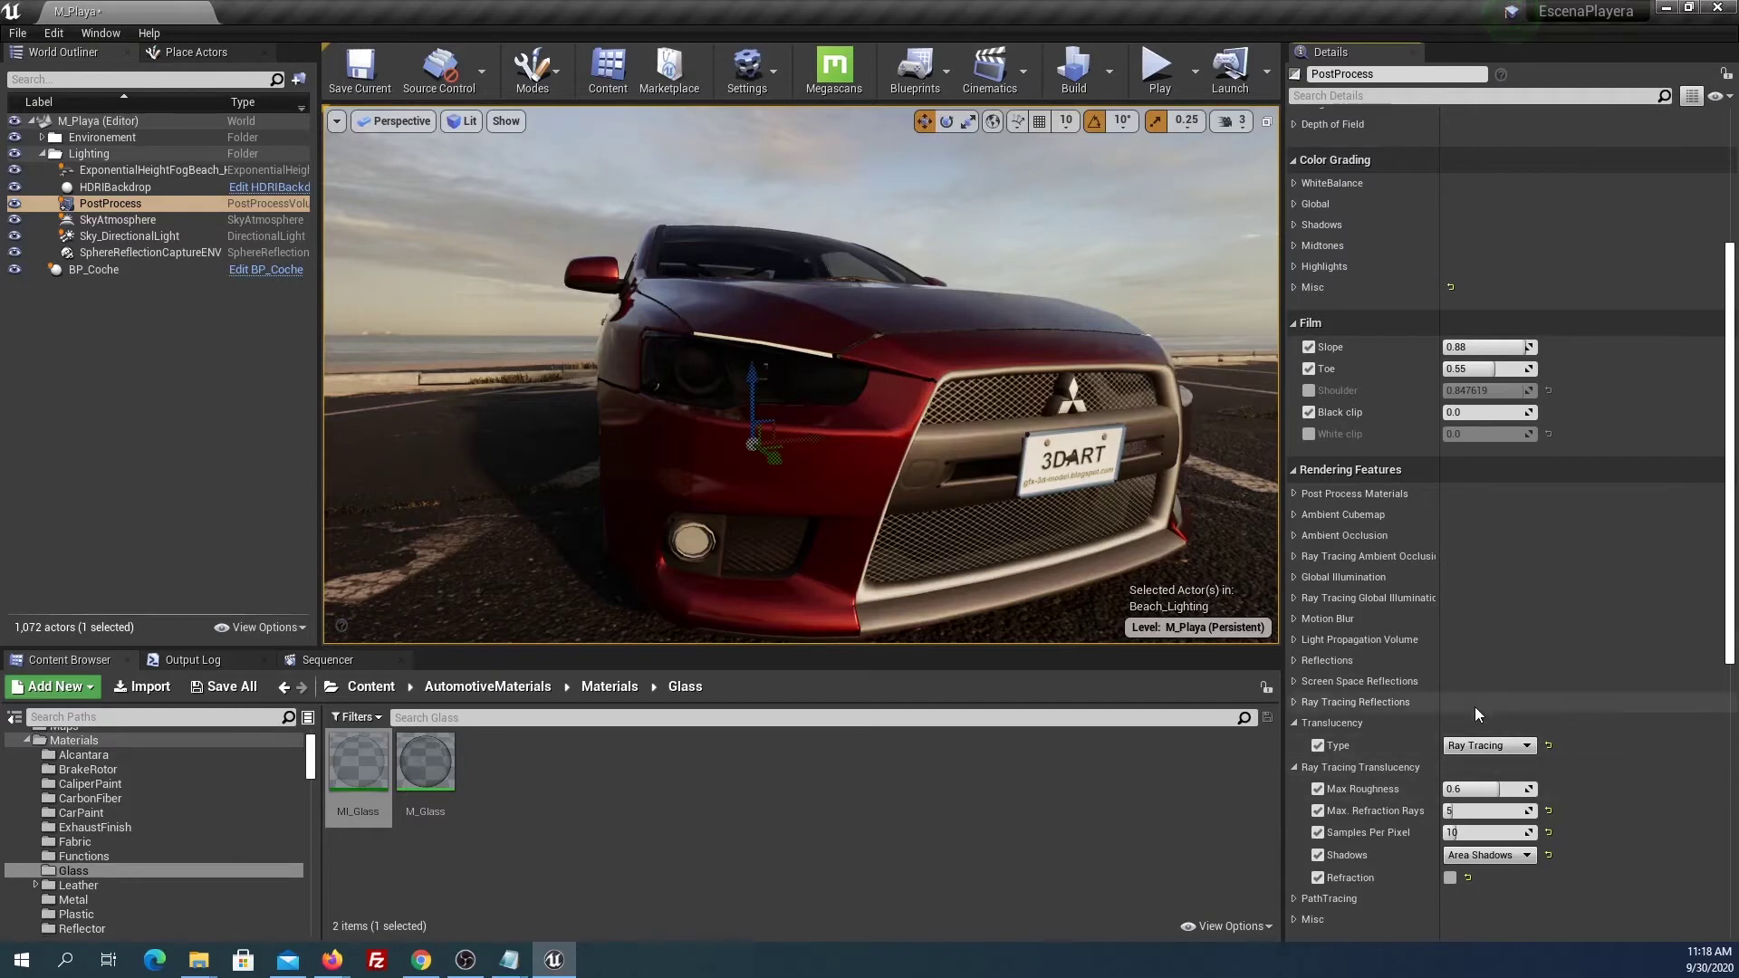
{"action": "scroll", "coordinate": [1474, 706], "scroll_direction": "down", "scroll_amount": 1}
{"action": "scroll", "coordinate": [1473, 708], "scroll_direction": "down", "scroll_amount": 1}
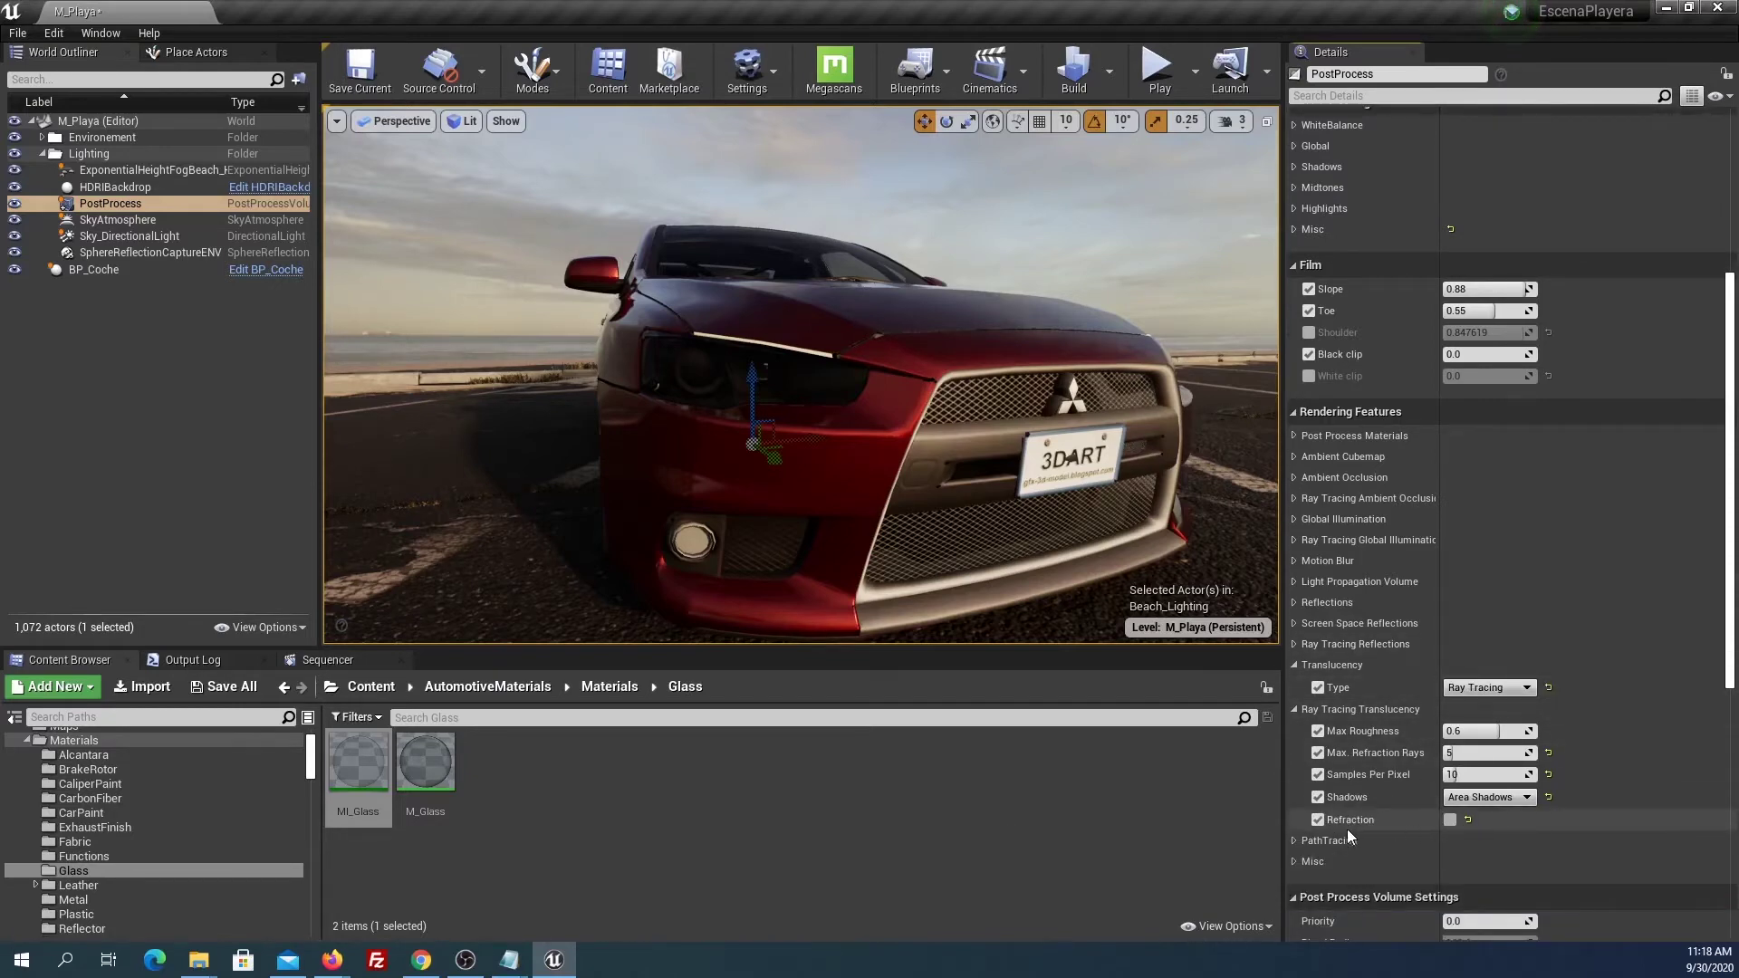
{"action": "left_click", "coordinate": [1450, 820]}
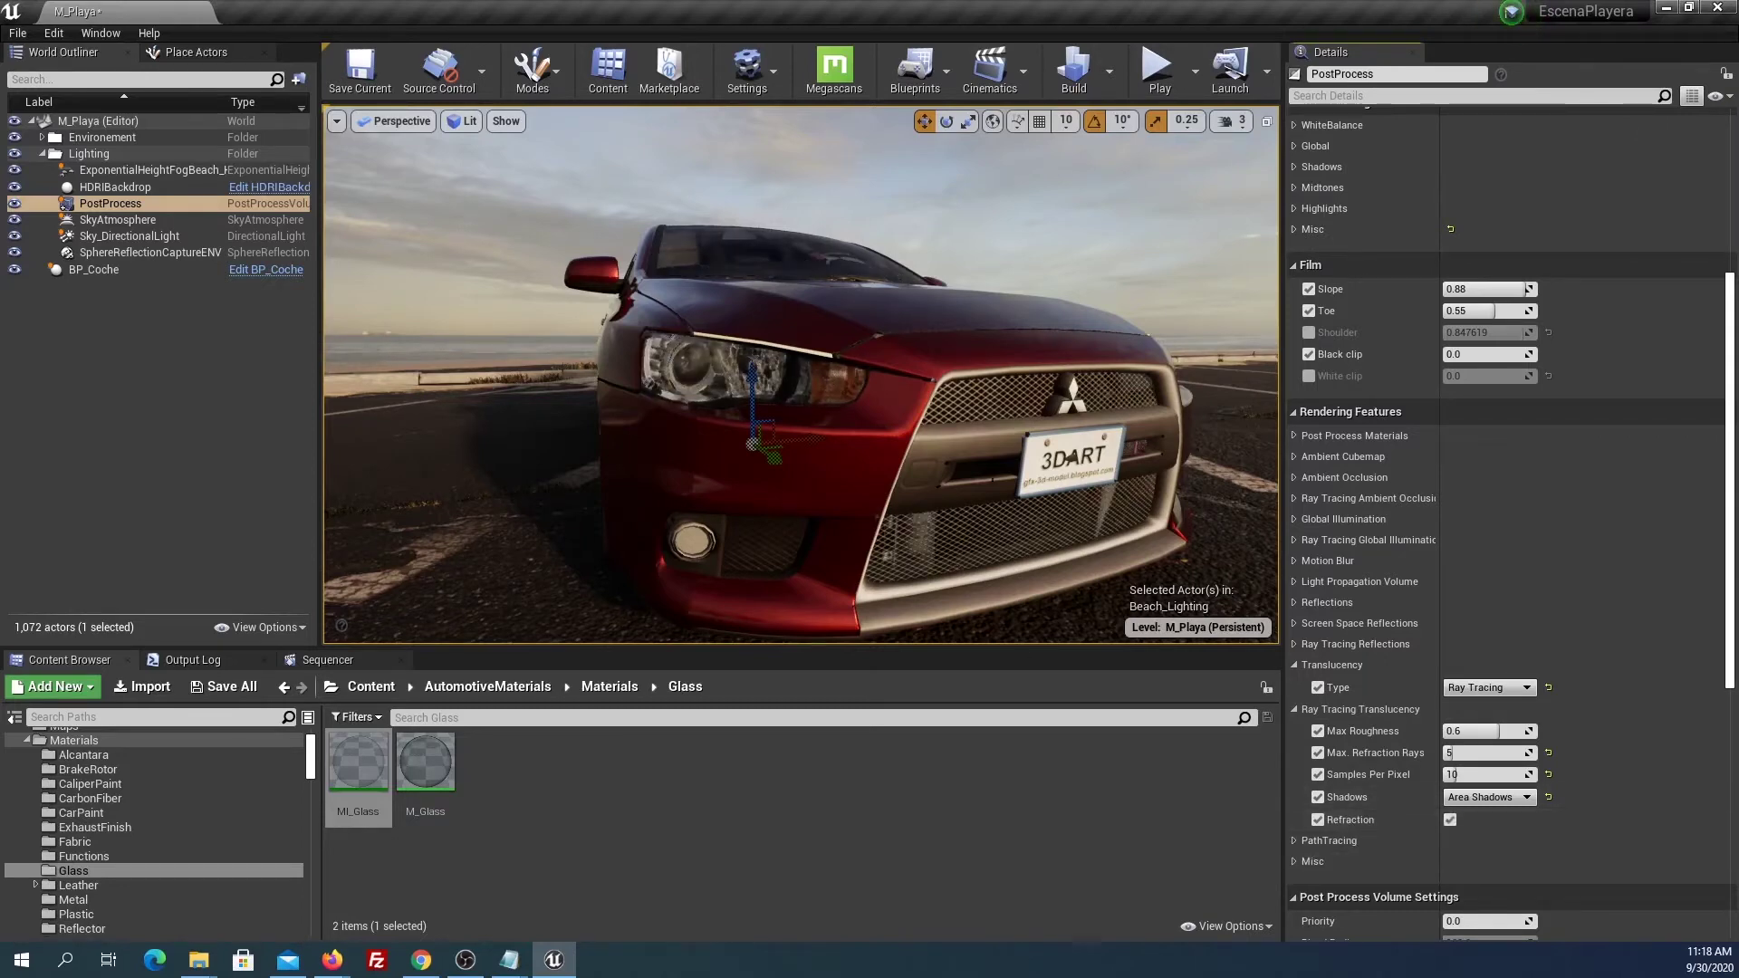
{"action": "mouse_move", "coordinate": [800, 374]}
{"action": "right_mouse_down"}
{"action": "mouse_move", "coordinate": [742, 380]}
{"action": "mouse_move", "coordinate": [851, 390]}
{"action": "right_mouse_up"}
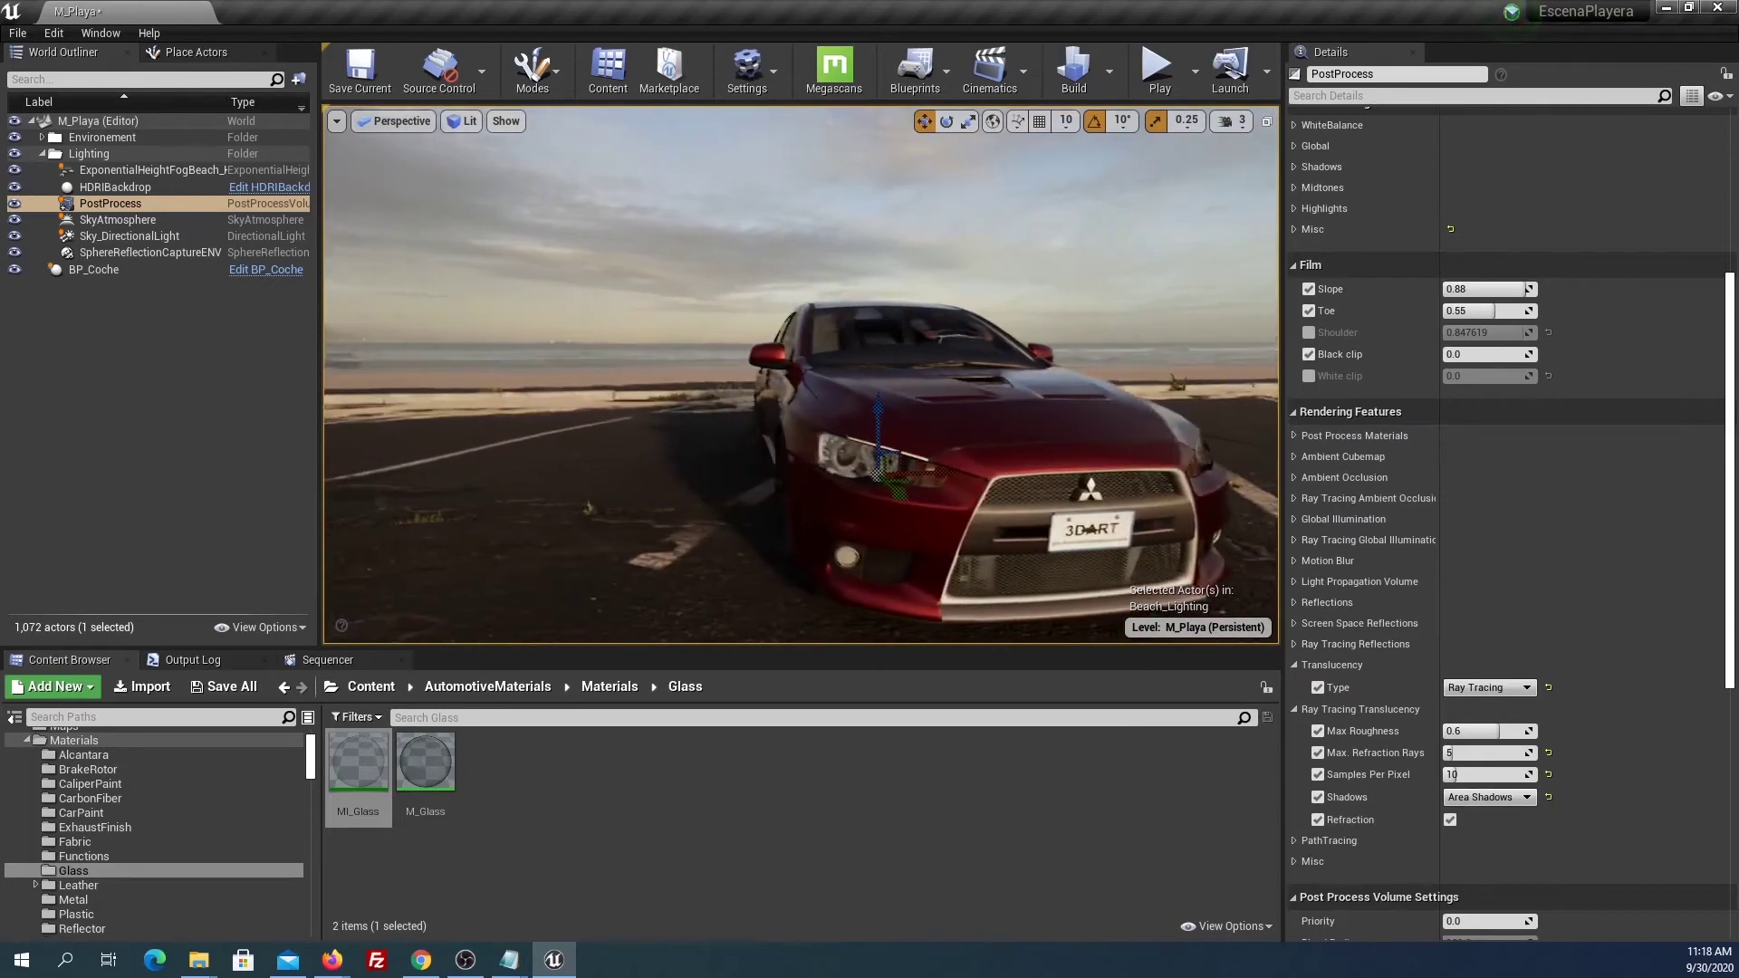
Open MI_Glass, view the car from a lower front-left angle, and reselect the PostProcess volume.
{"action": "double_click", "coordinate": [378, 754]}
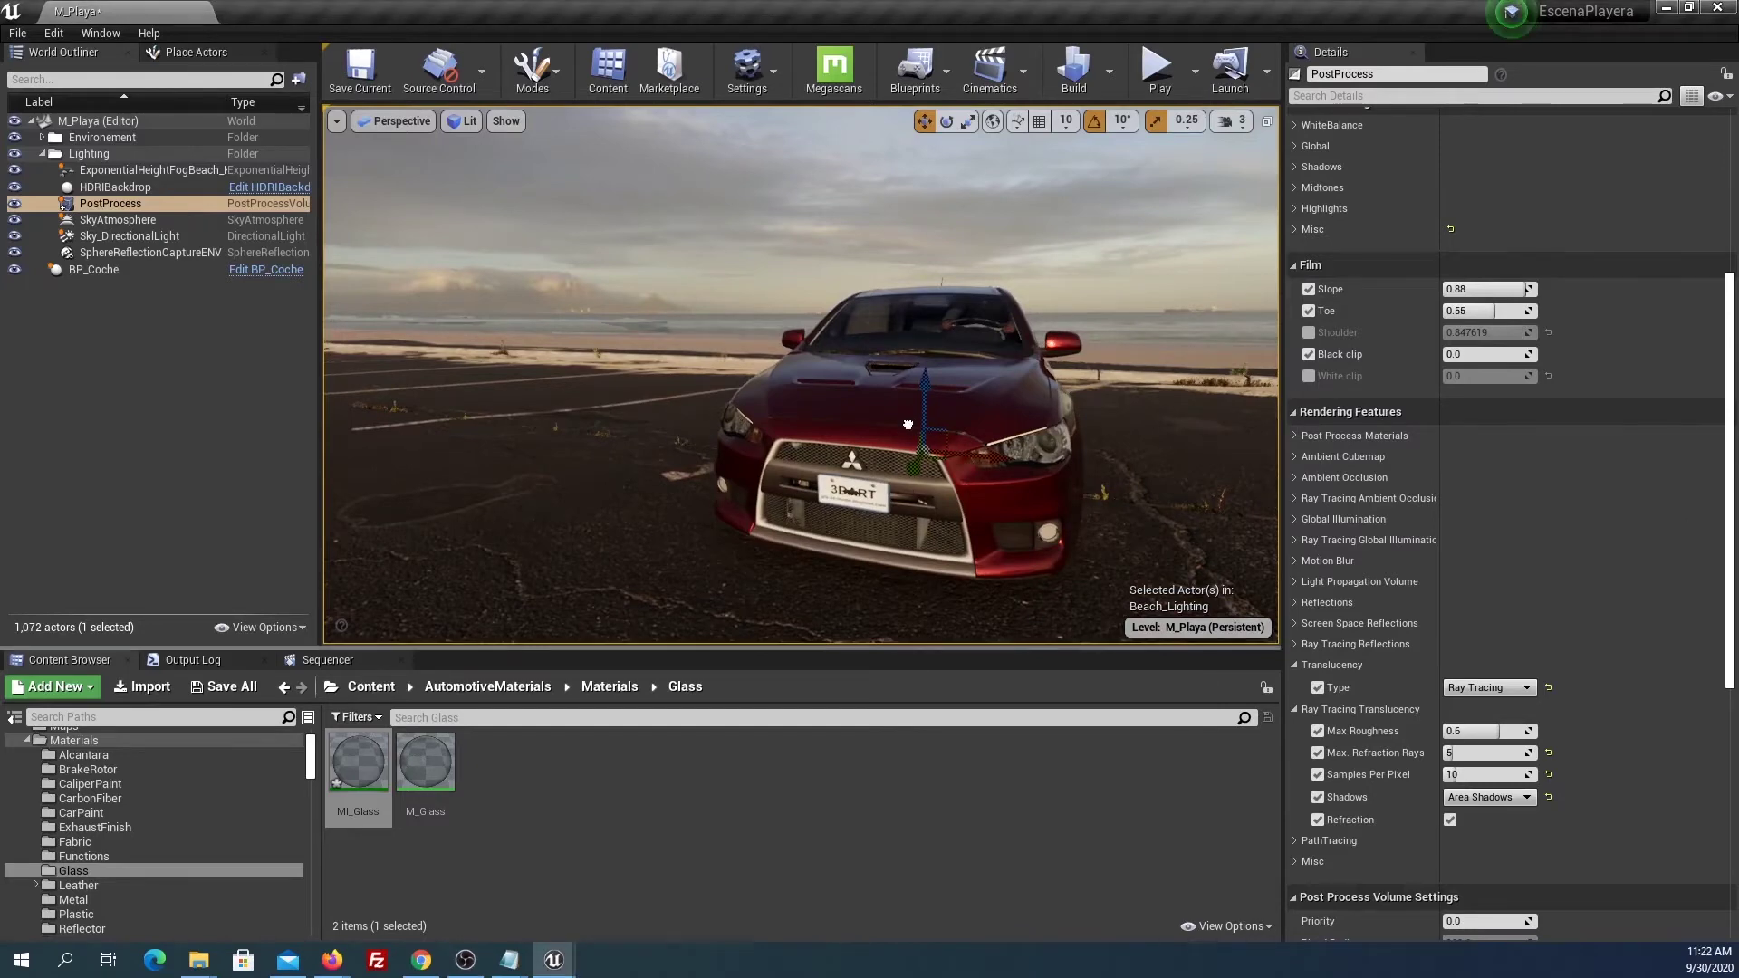
{"action": "left_click_drag", "start_coordinate": [918, 419], "coordinate": [1009, 418], "text": "alt"}
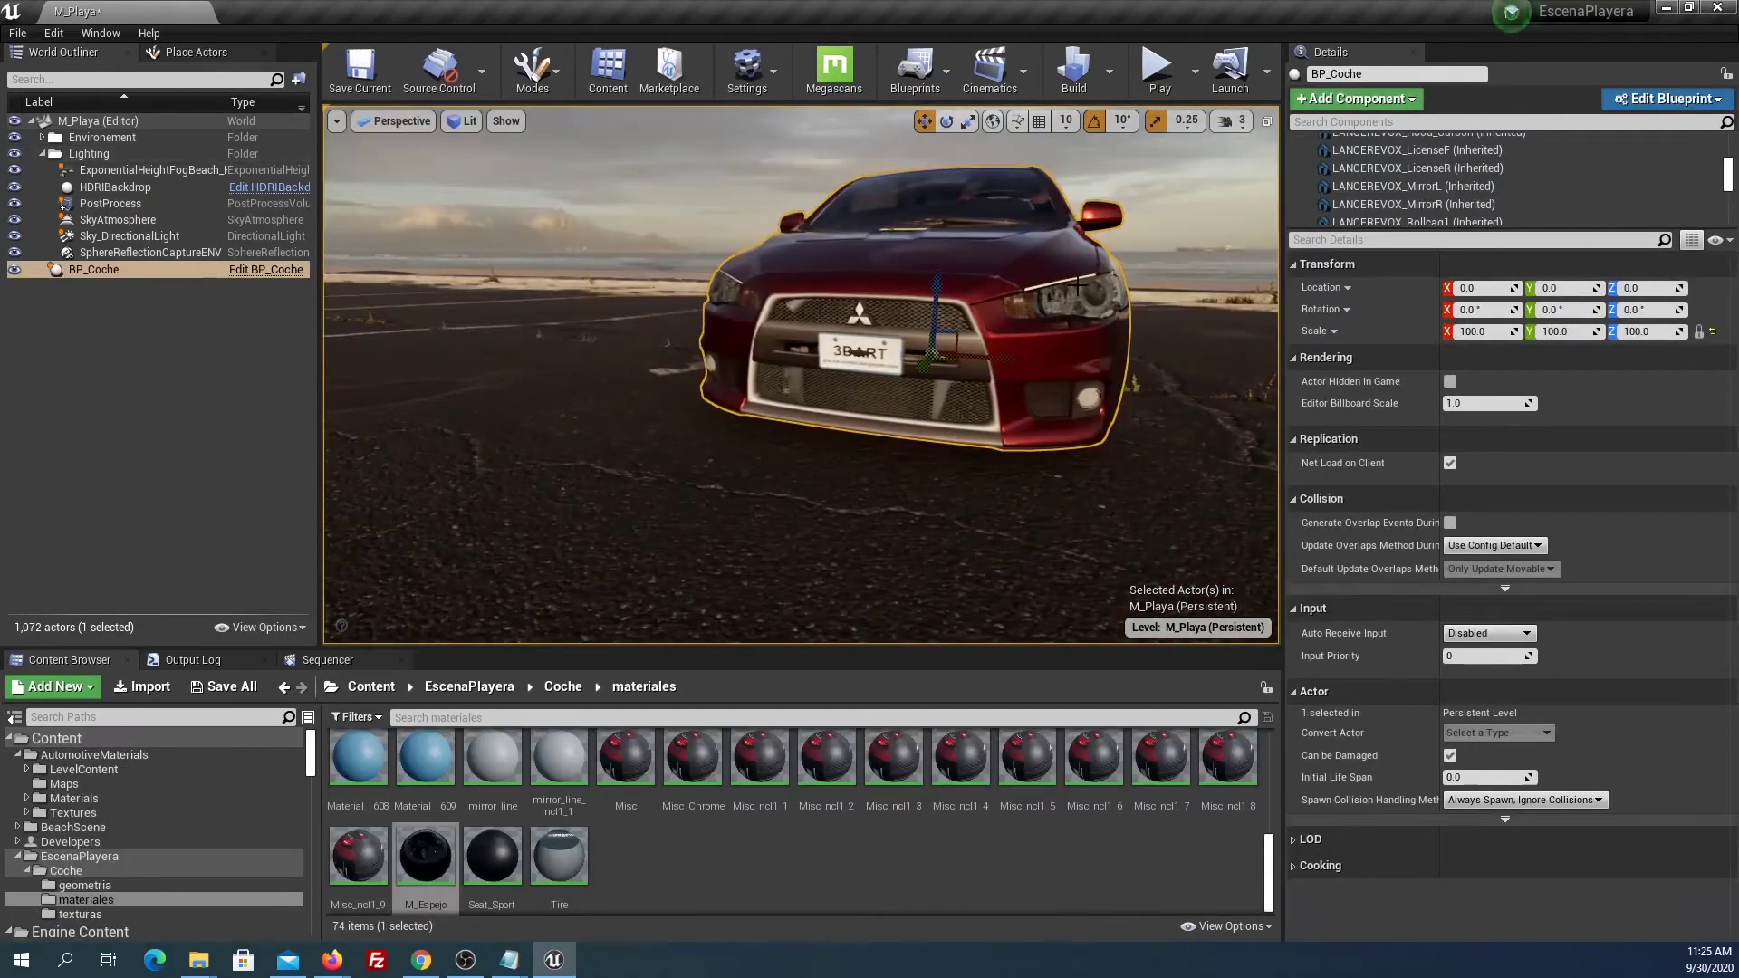
{"action": "mouse_move", "coordinate": [975, 333]}
{"action": "left_mouse_down", "text": "alt"}
{"action": "mouse_move", "coordinate": [815, 380]}
{"action": "mouse_move", "coordinate": [905, 380]}
{"action": "left_mouse_up", "text": "alt"}
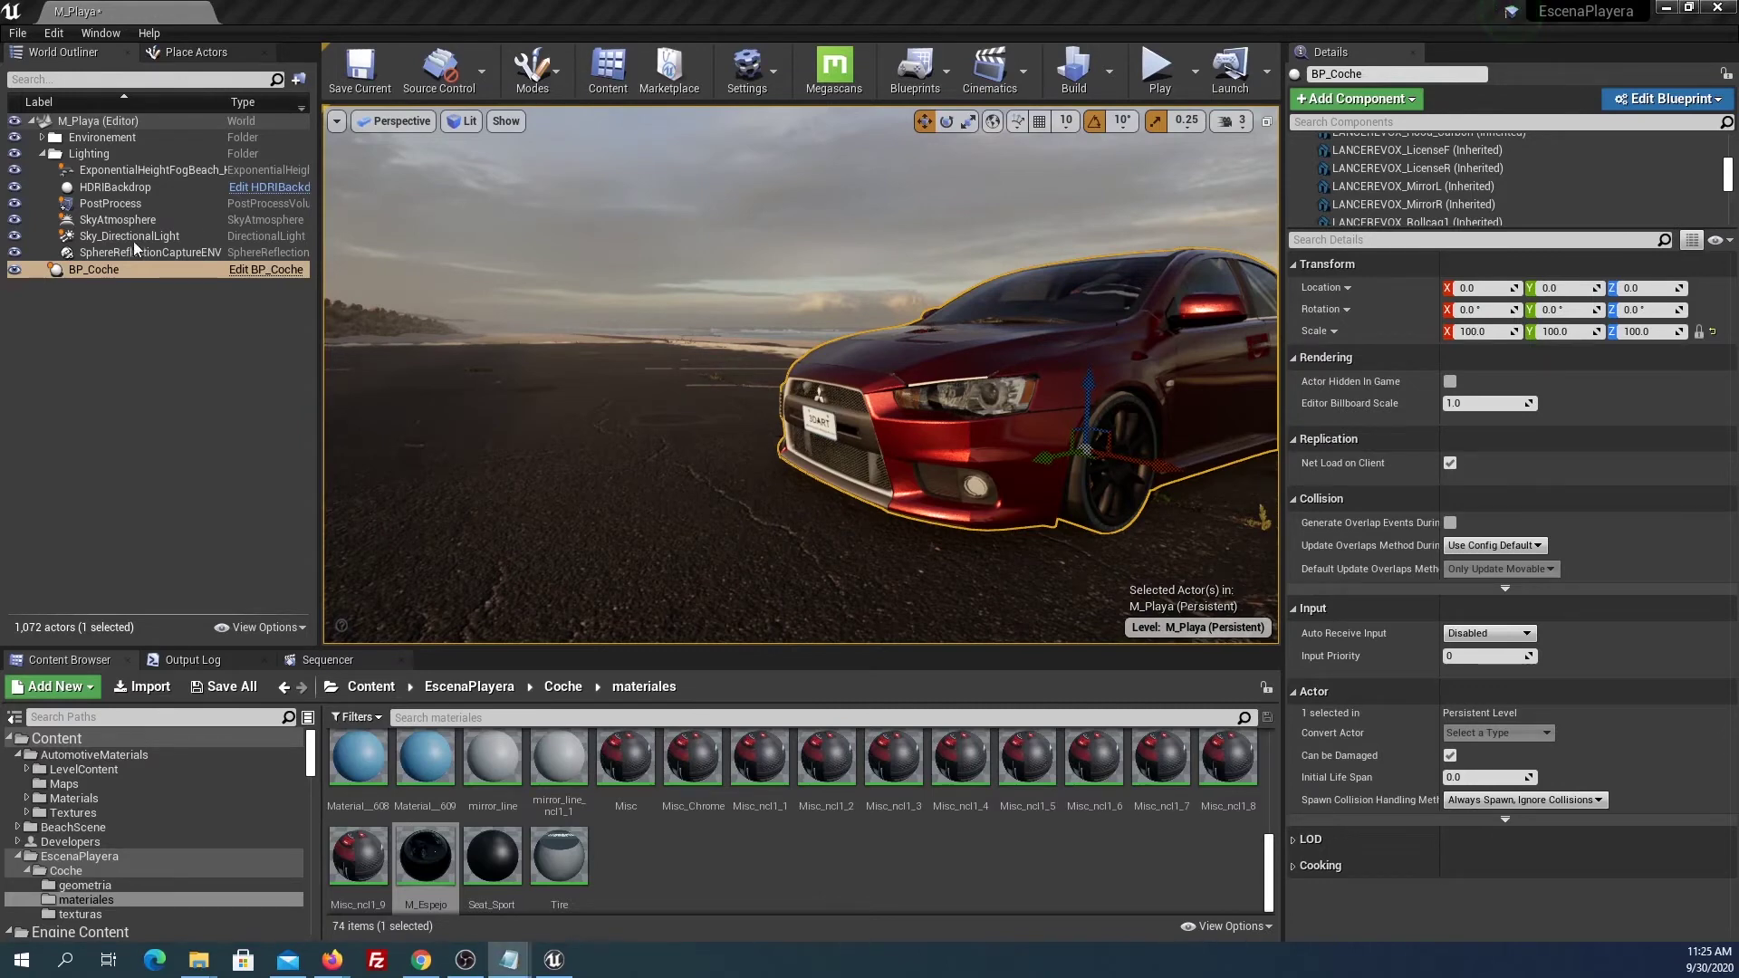
{"action": "left_click", "coordinate": [96, 210]}
{"action": "double_click", "coordinate": [62, 207]}
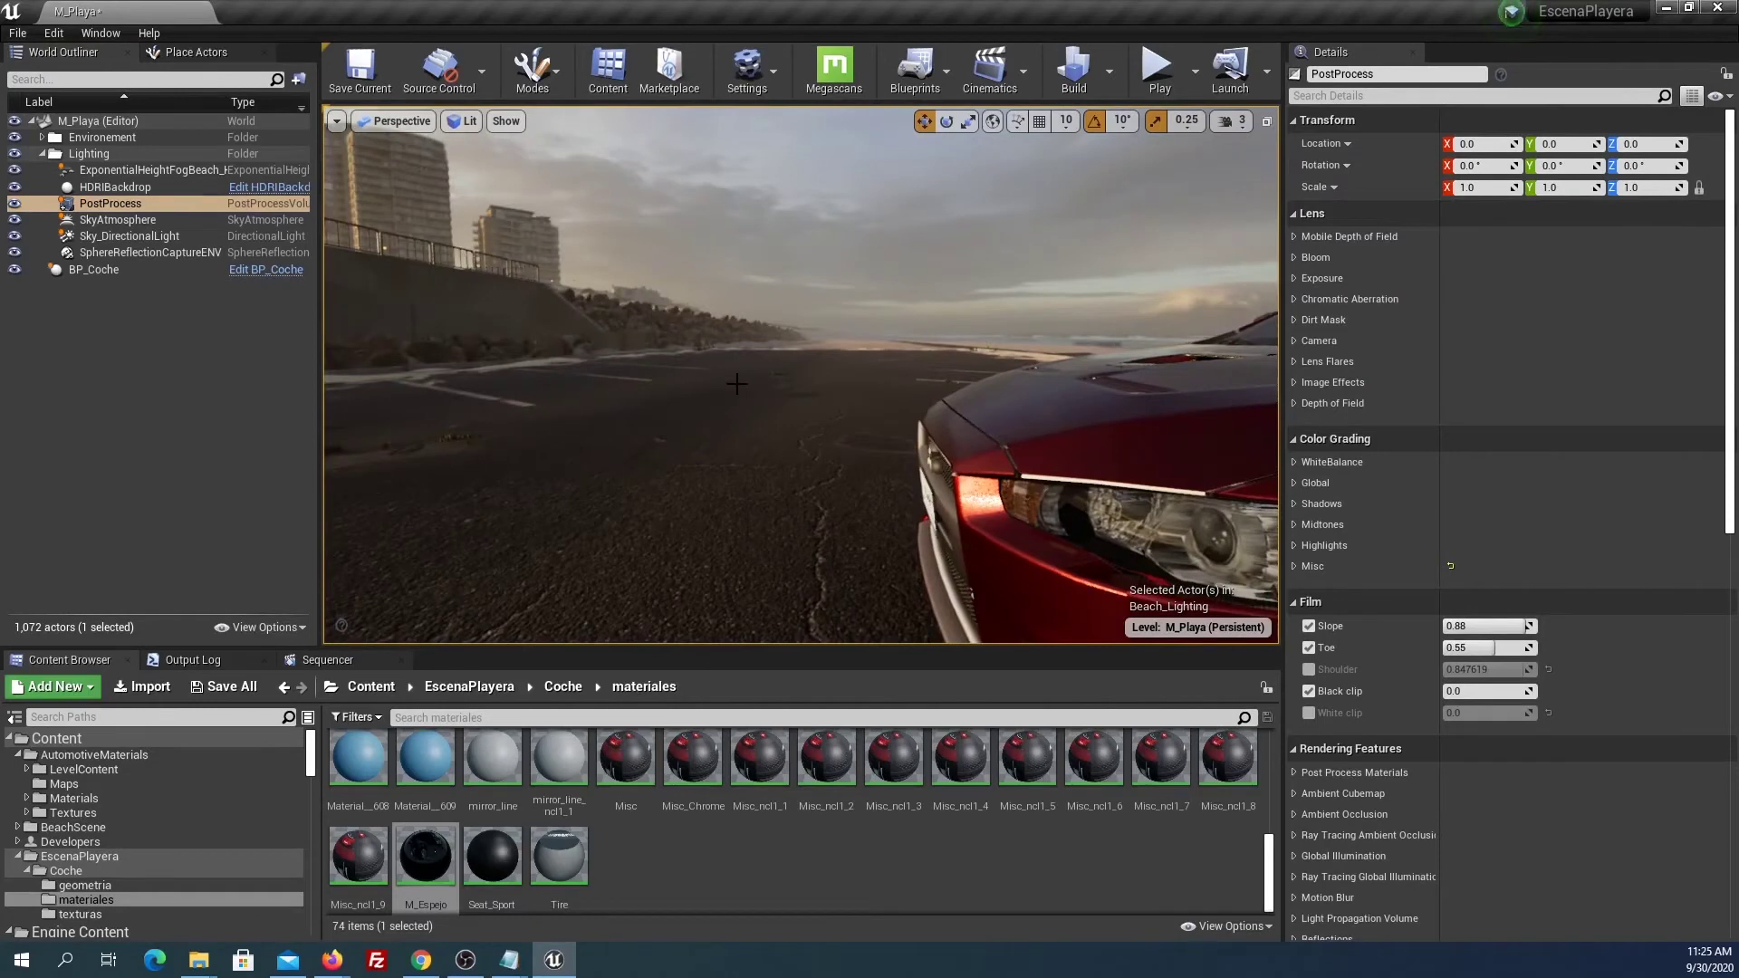
Show editor helpers and expand PostProcess Reflections, Ray Tracing Reflections and Translucency settings.
{"action": "key", "text": "g"}
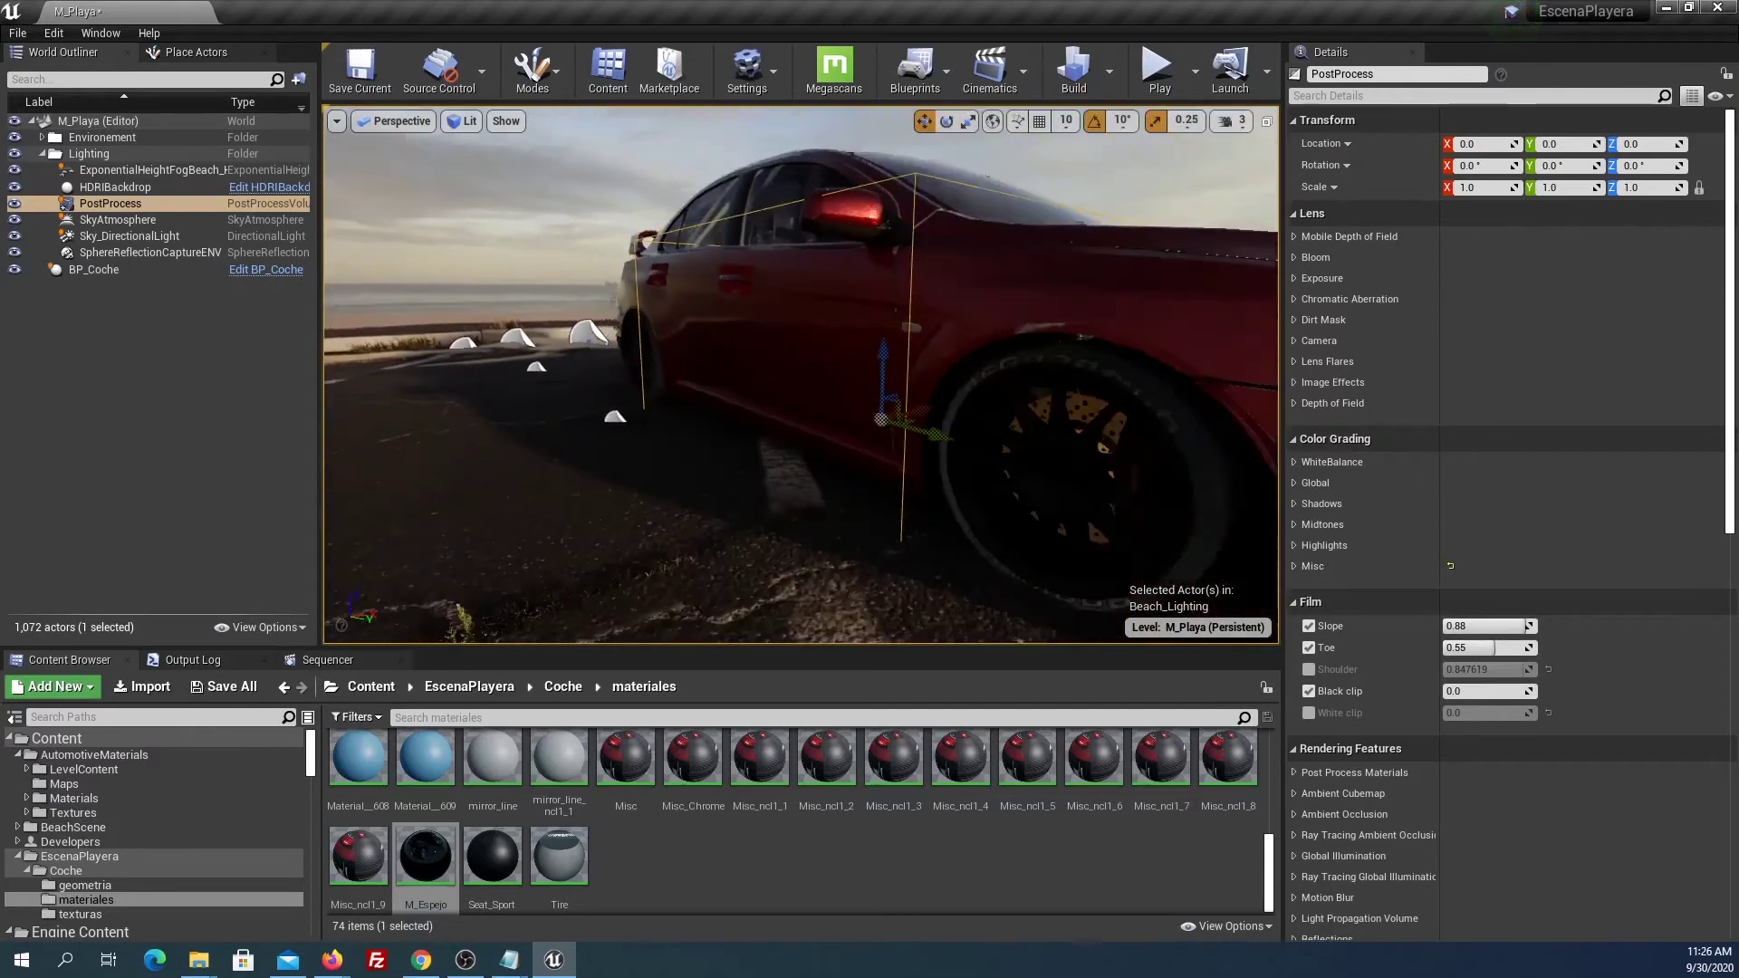
{"action": "scroll", "coordinate": [1579, 656], "scroll_direction": "down", "scroll_amount": 3}
{"action": "scroll", "coordinate": [1581, 656], "scroll_direction": "down", "scroll_amount": 3}
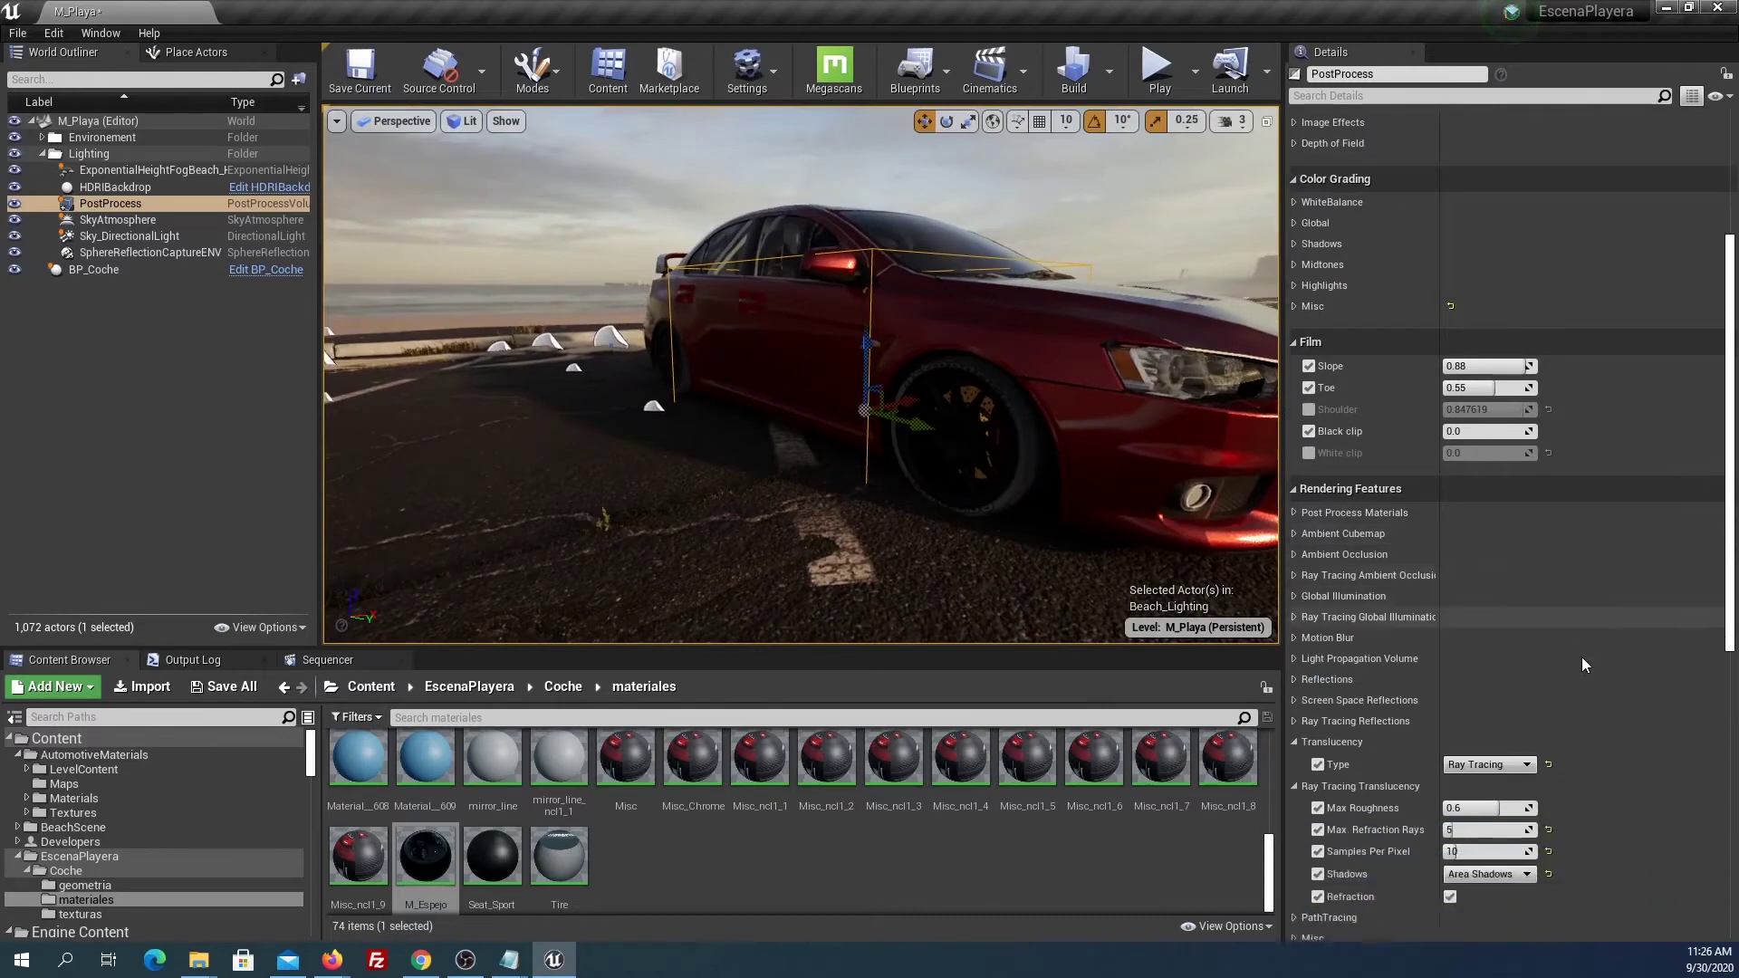
{"action": "scroll", "coordinate": [1581, 656], "scroll_direction": "down", "scroll_amount": 3}
{"action": "scroll", "coordinate": [1581, 660], "scroll_direction": "down", "scroll_amount": 1}
{"action": "scroll", "coordinate": [1581, 659], "scroll_direction": "down", "scroll_amount": 1}
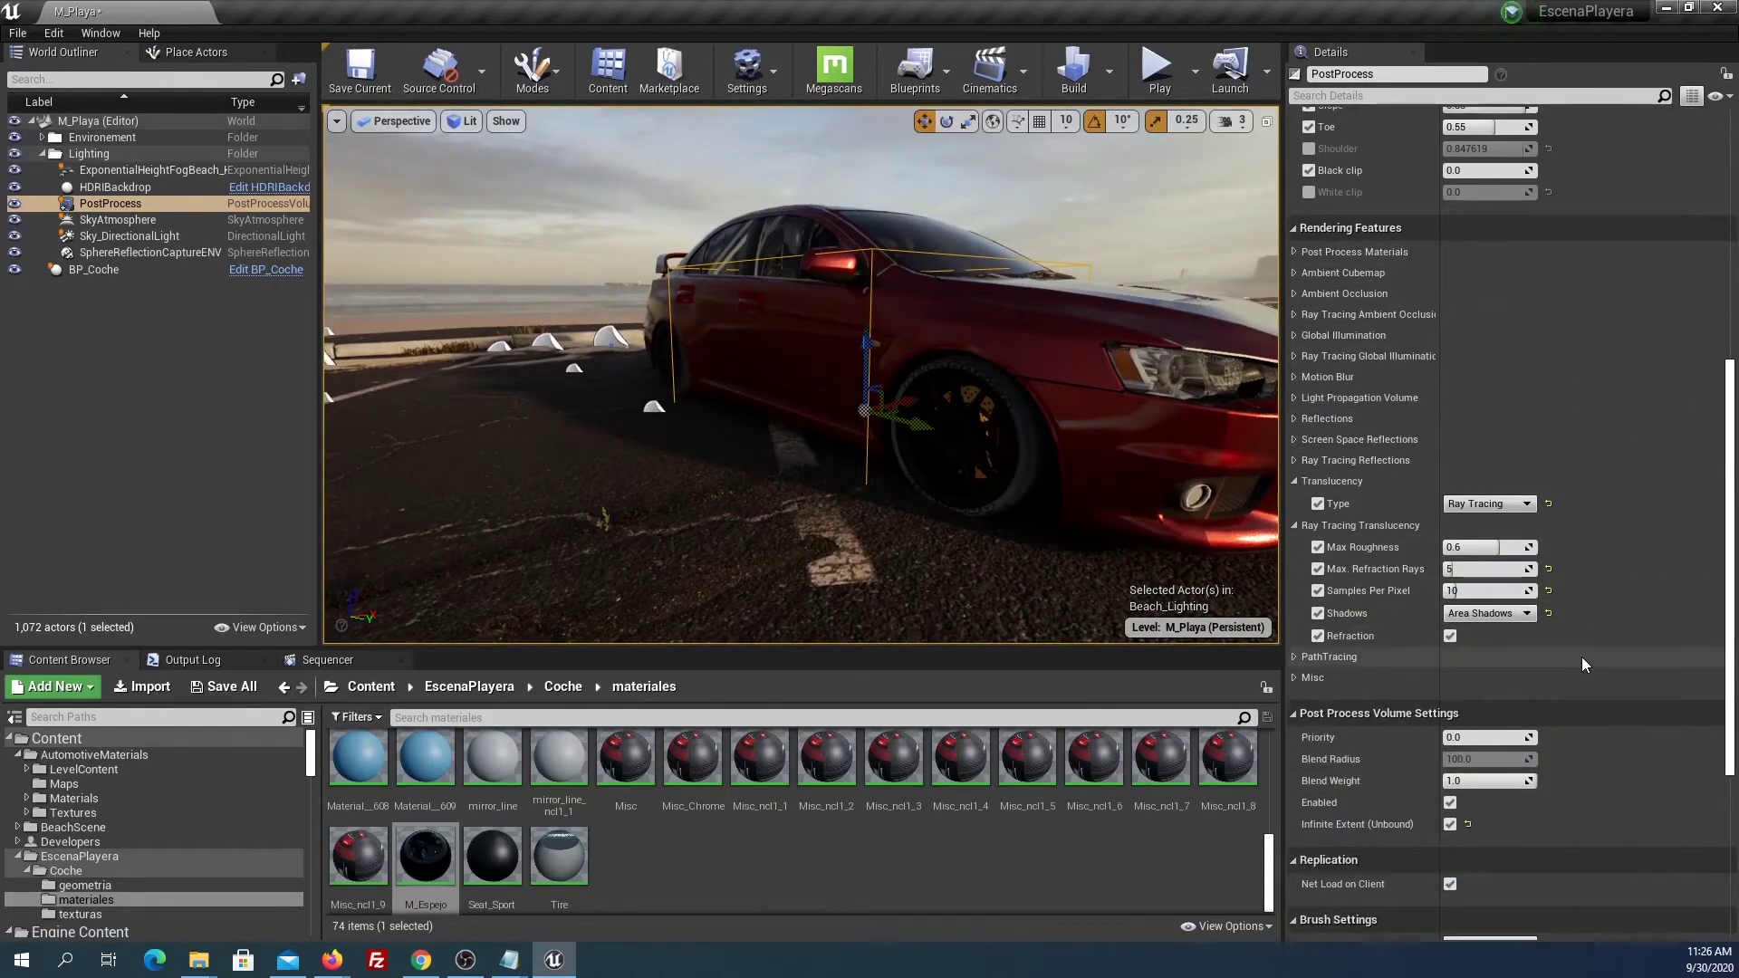
{"action": "scroll", "coordinate": [1582, 660], "scroll_direction": "down", "scroll_amount": 3}
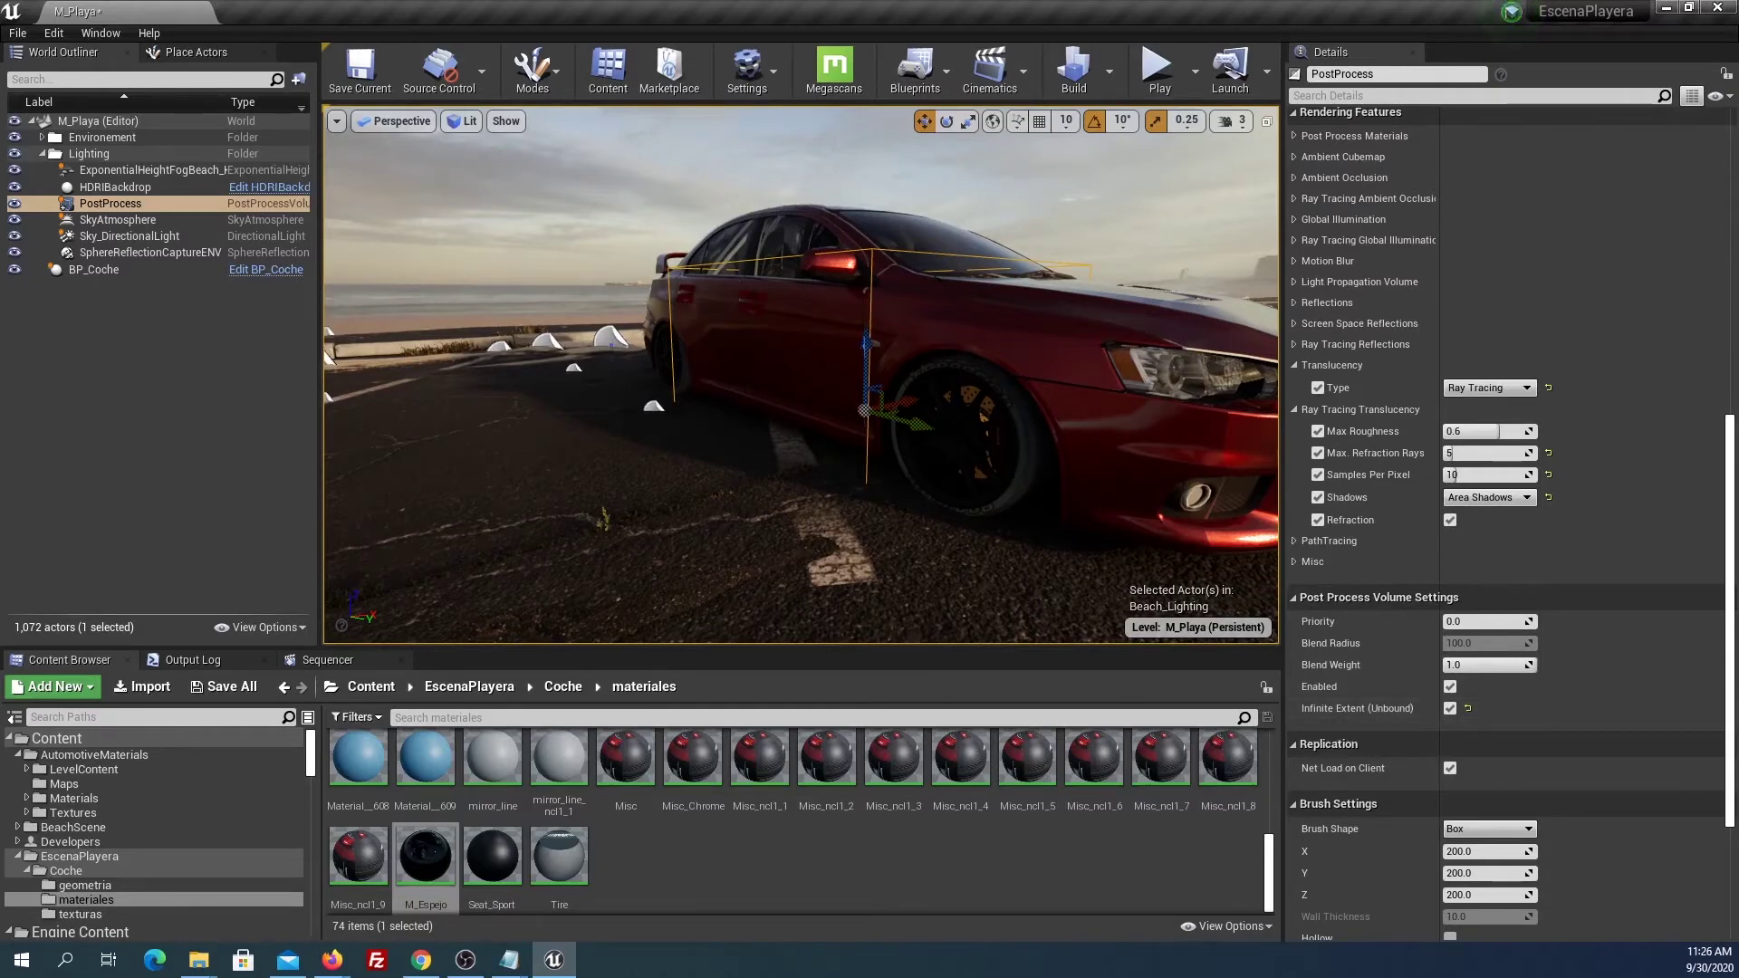
{"action": "left_click", "coordinate": [1293, 365]}
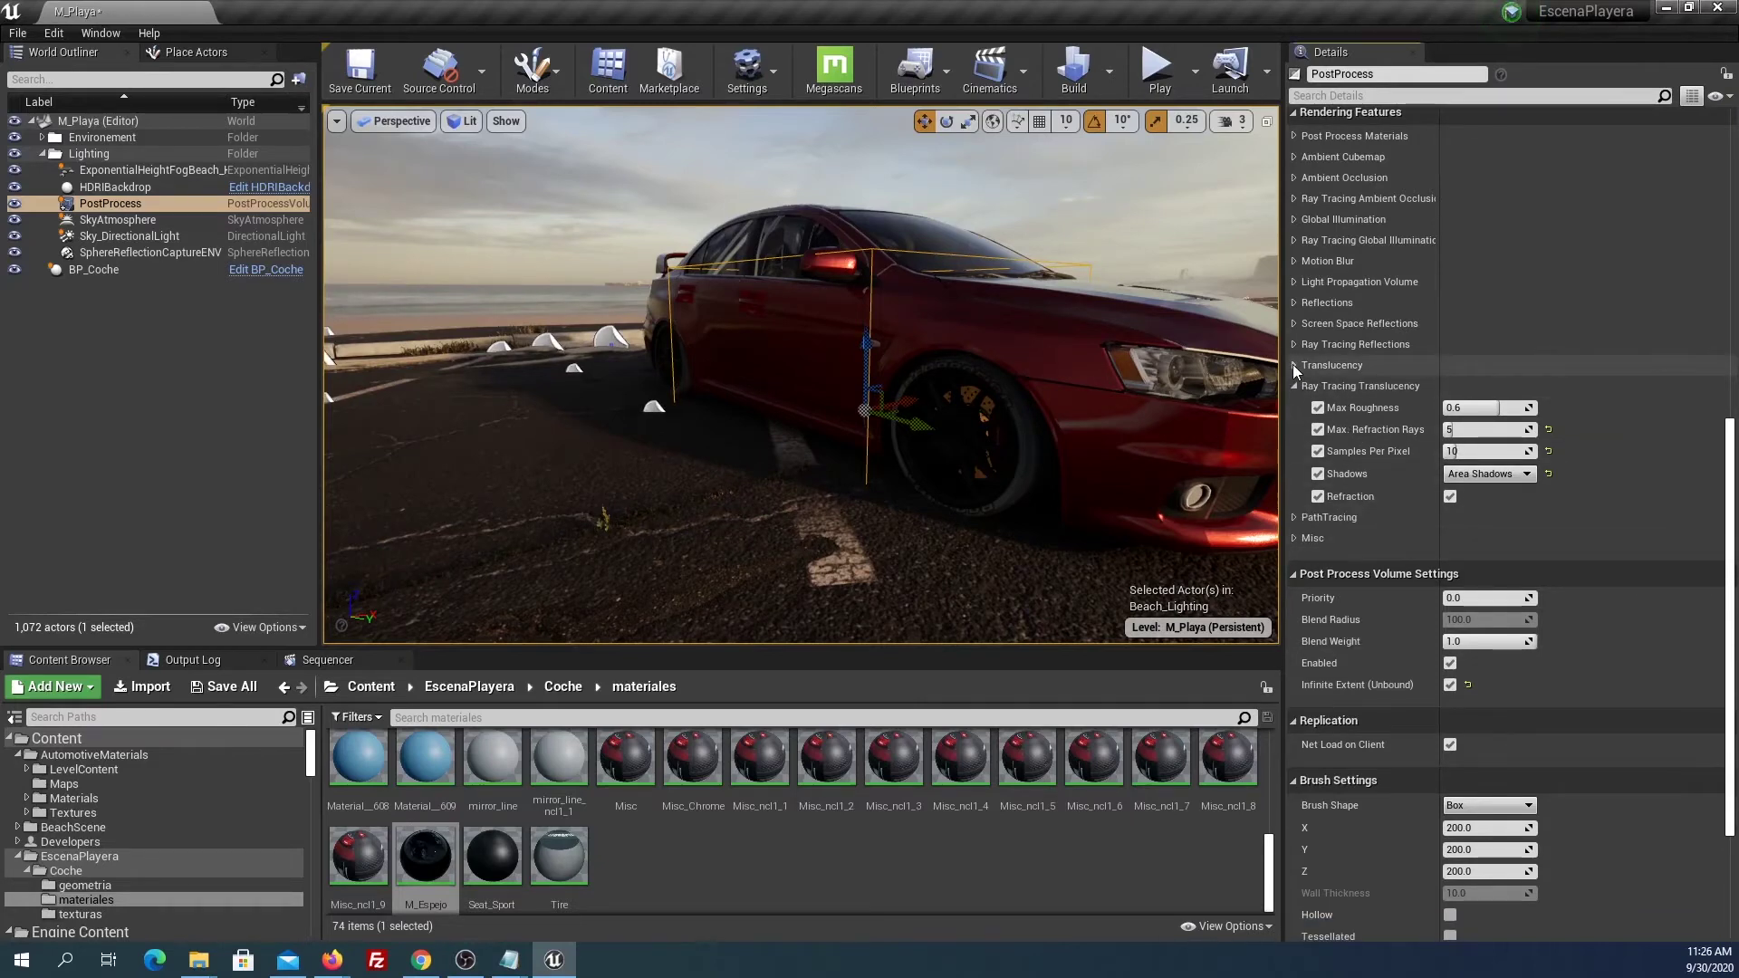
{"action": "left_click", "coordinate": [1293, 303]}
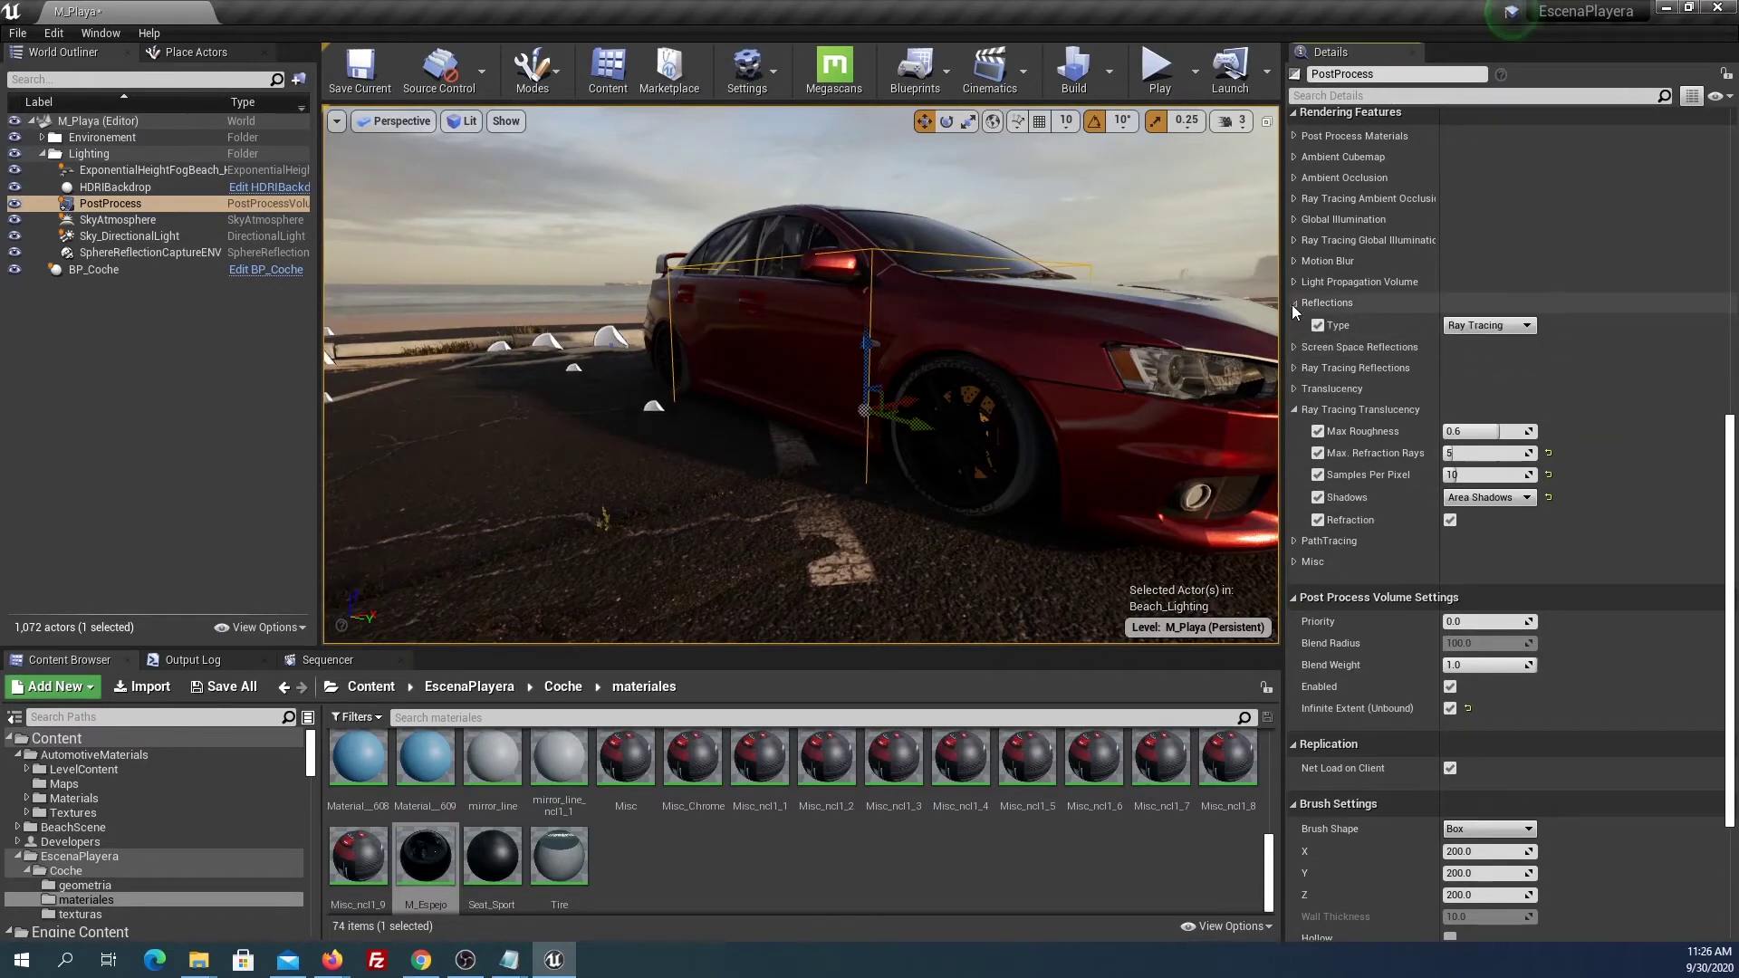
{"action": "left_click", "coordinate": [1293, 368]}
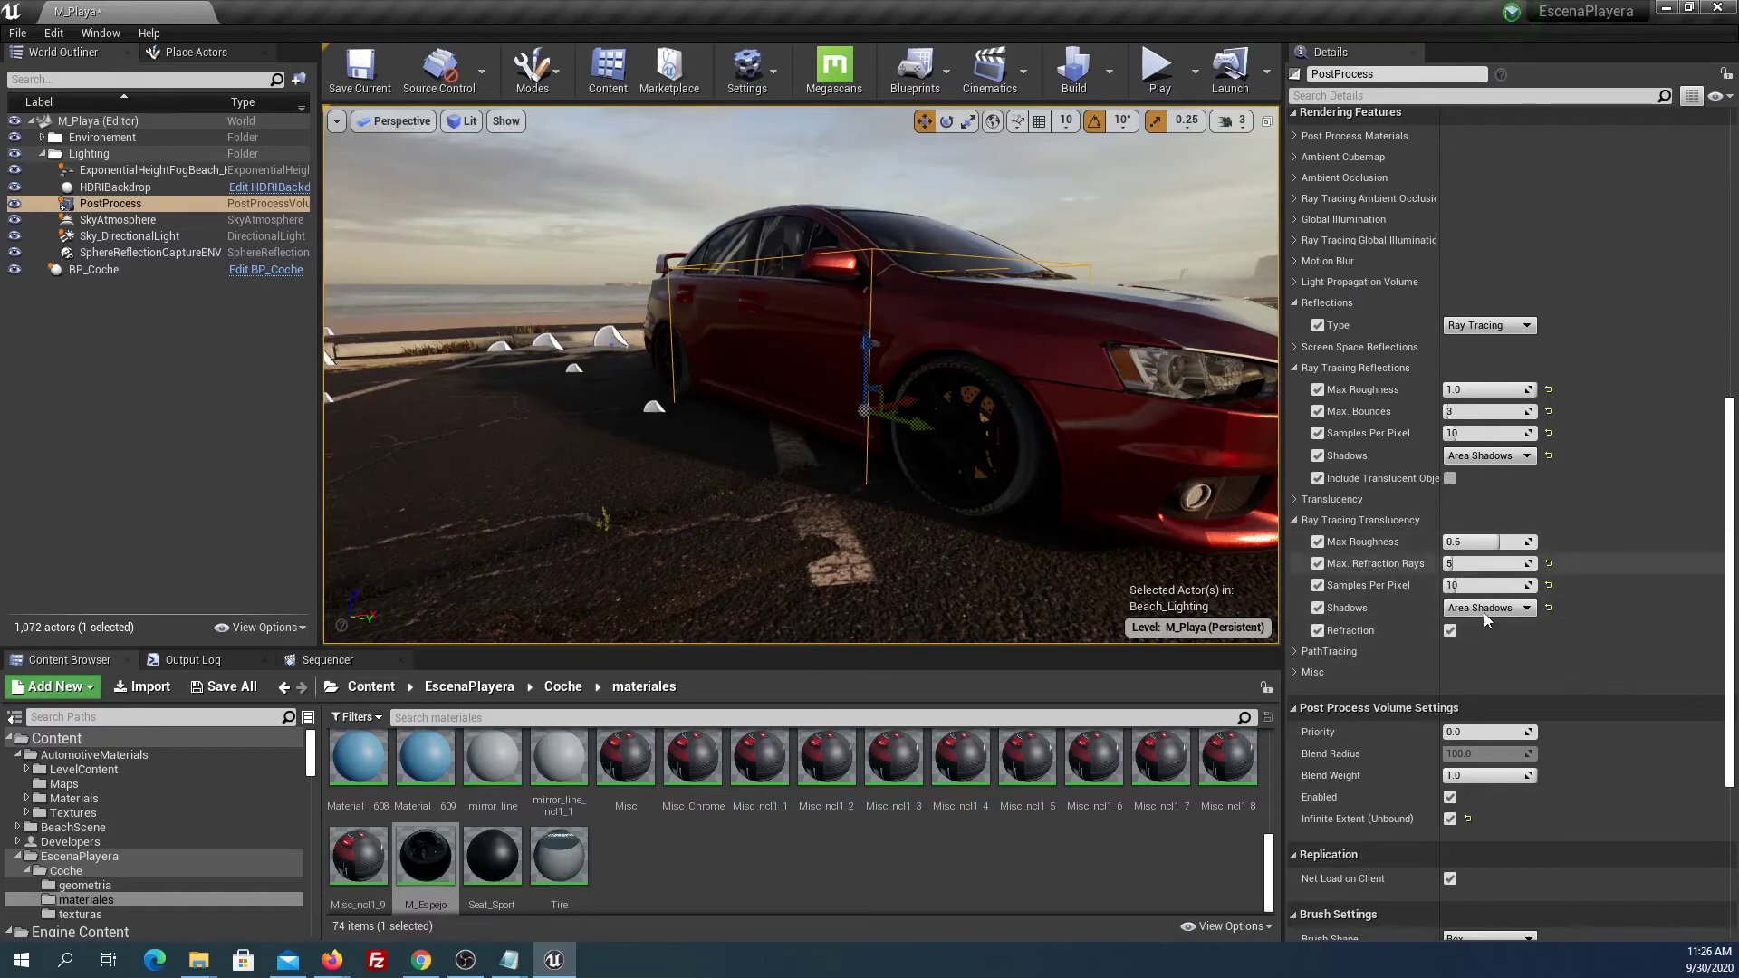
{"action": "left_click", "coordinate": [1292, 499]}
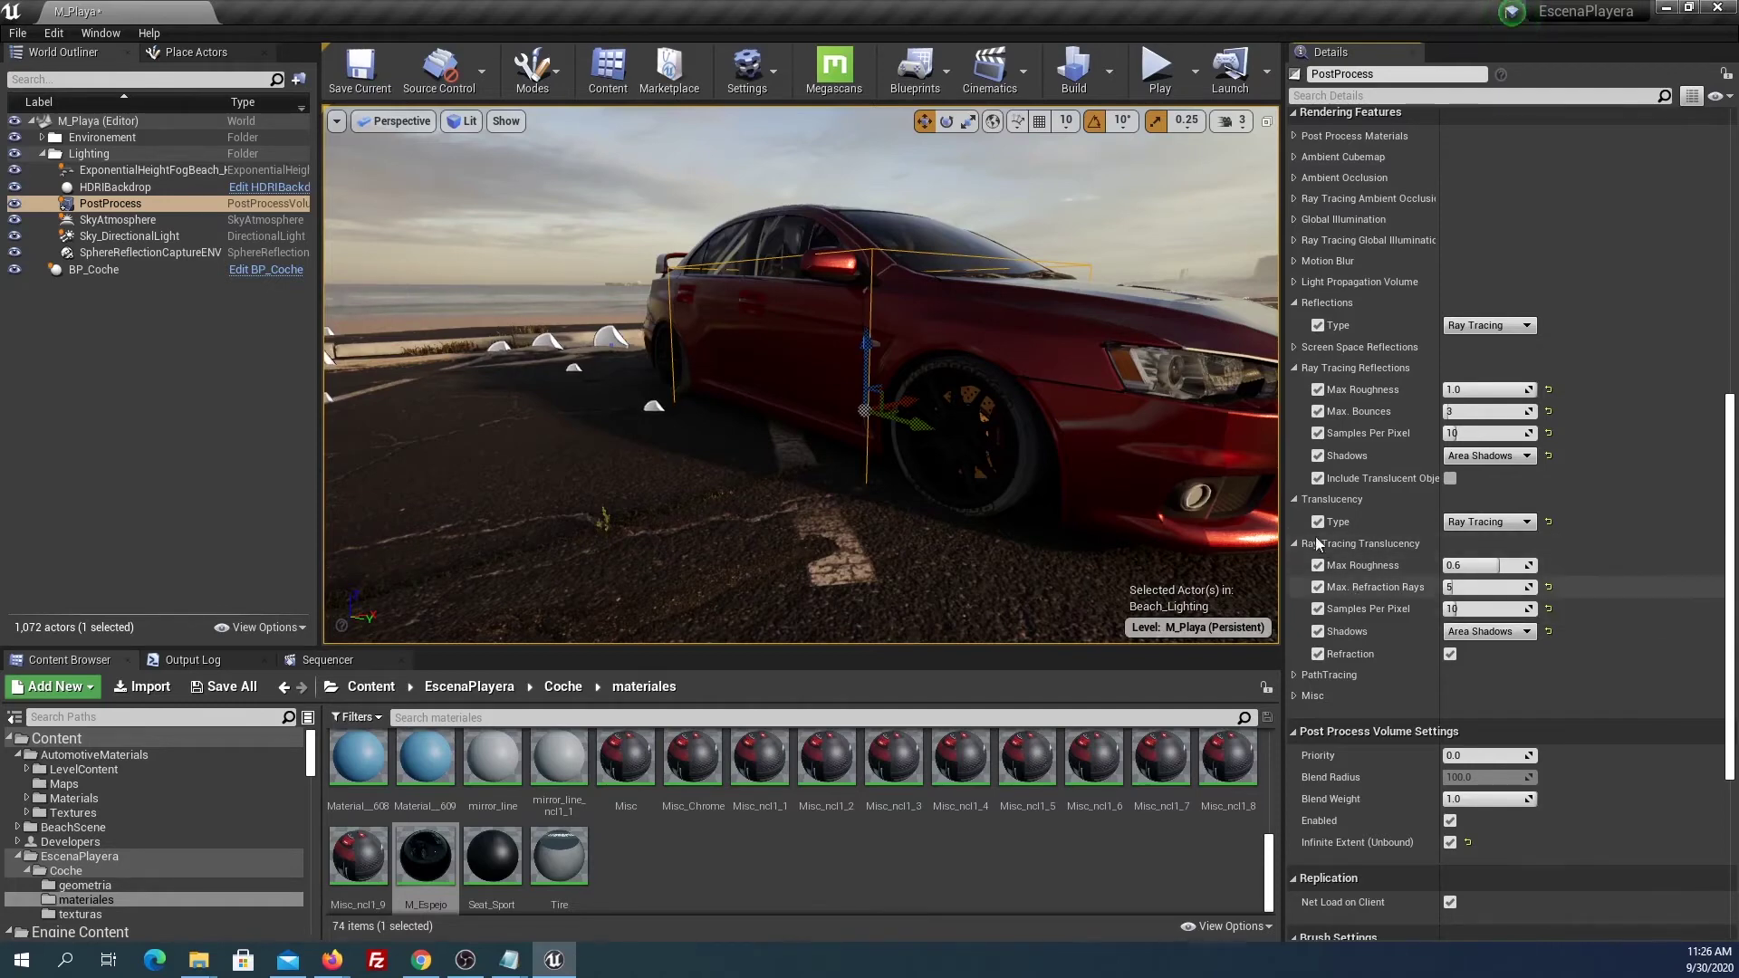
Collapse the reflection and translucency sections and expand Color Grading's Misc settings.
{"action": "left_click", "coordinate": [1293, 368]}
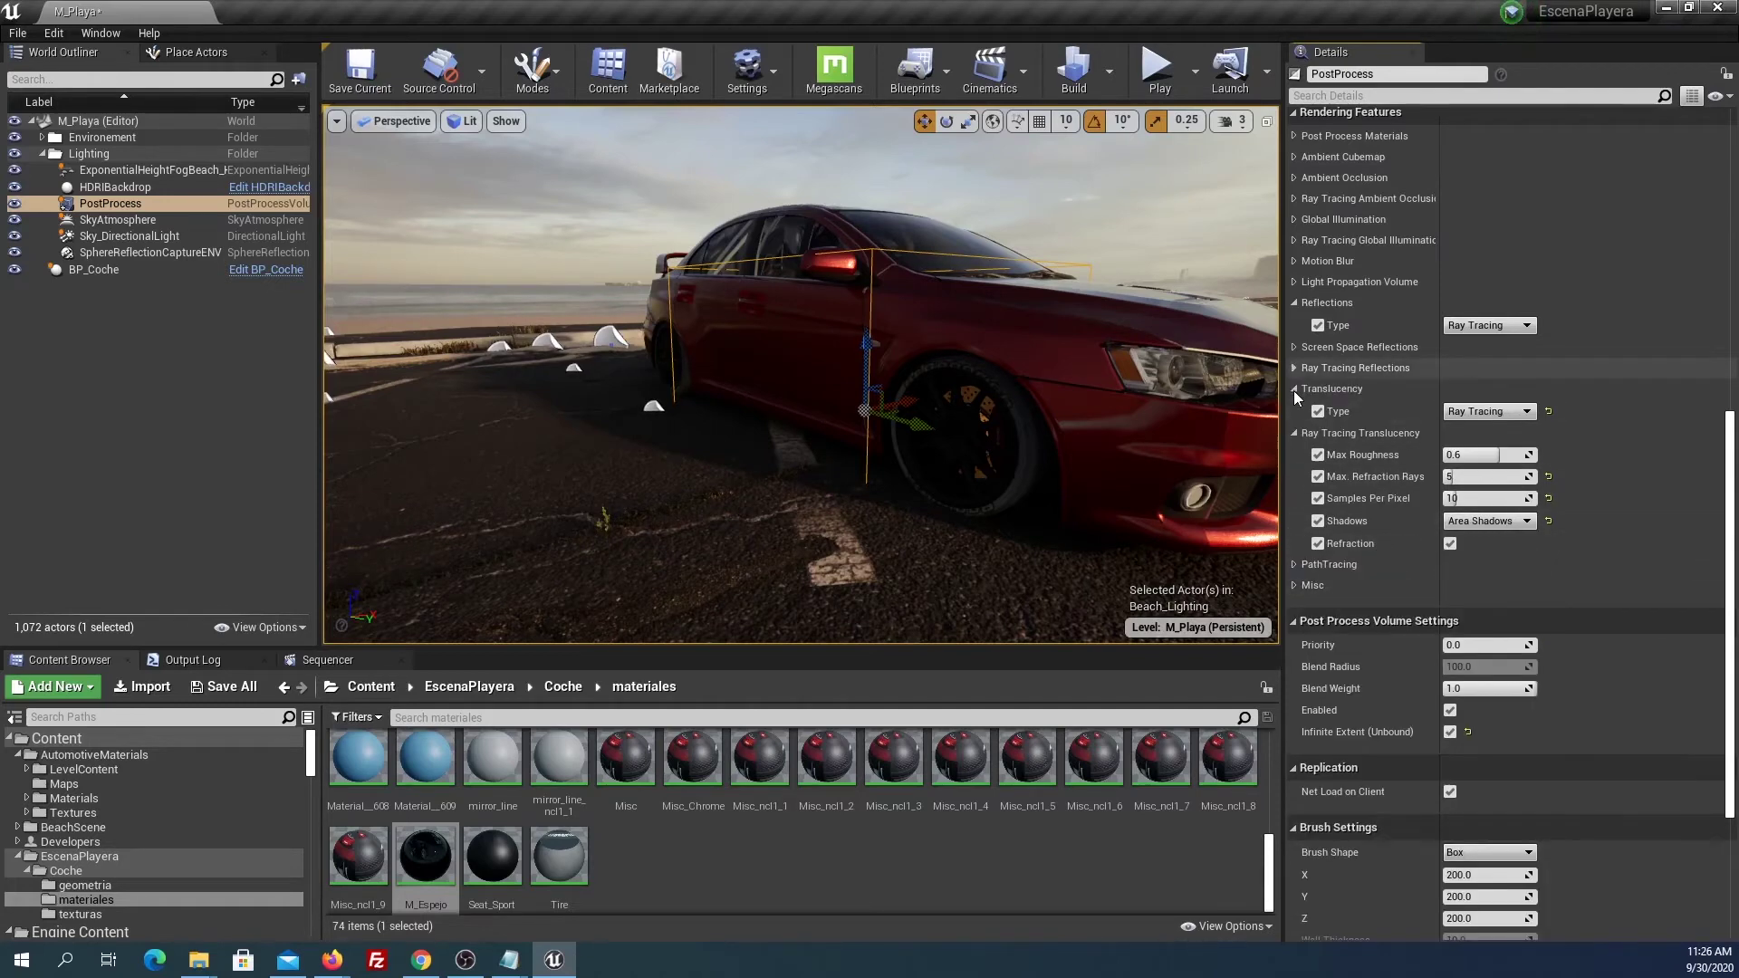
{"action": "left_click", "coordinate": [1294, 389]}
{"action": "right_click_drag", "start_coordinate": [1263, 393], "coordinate": [1263, 393]}
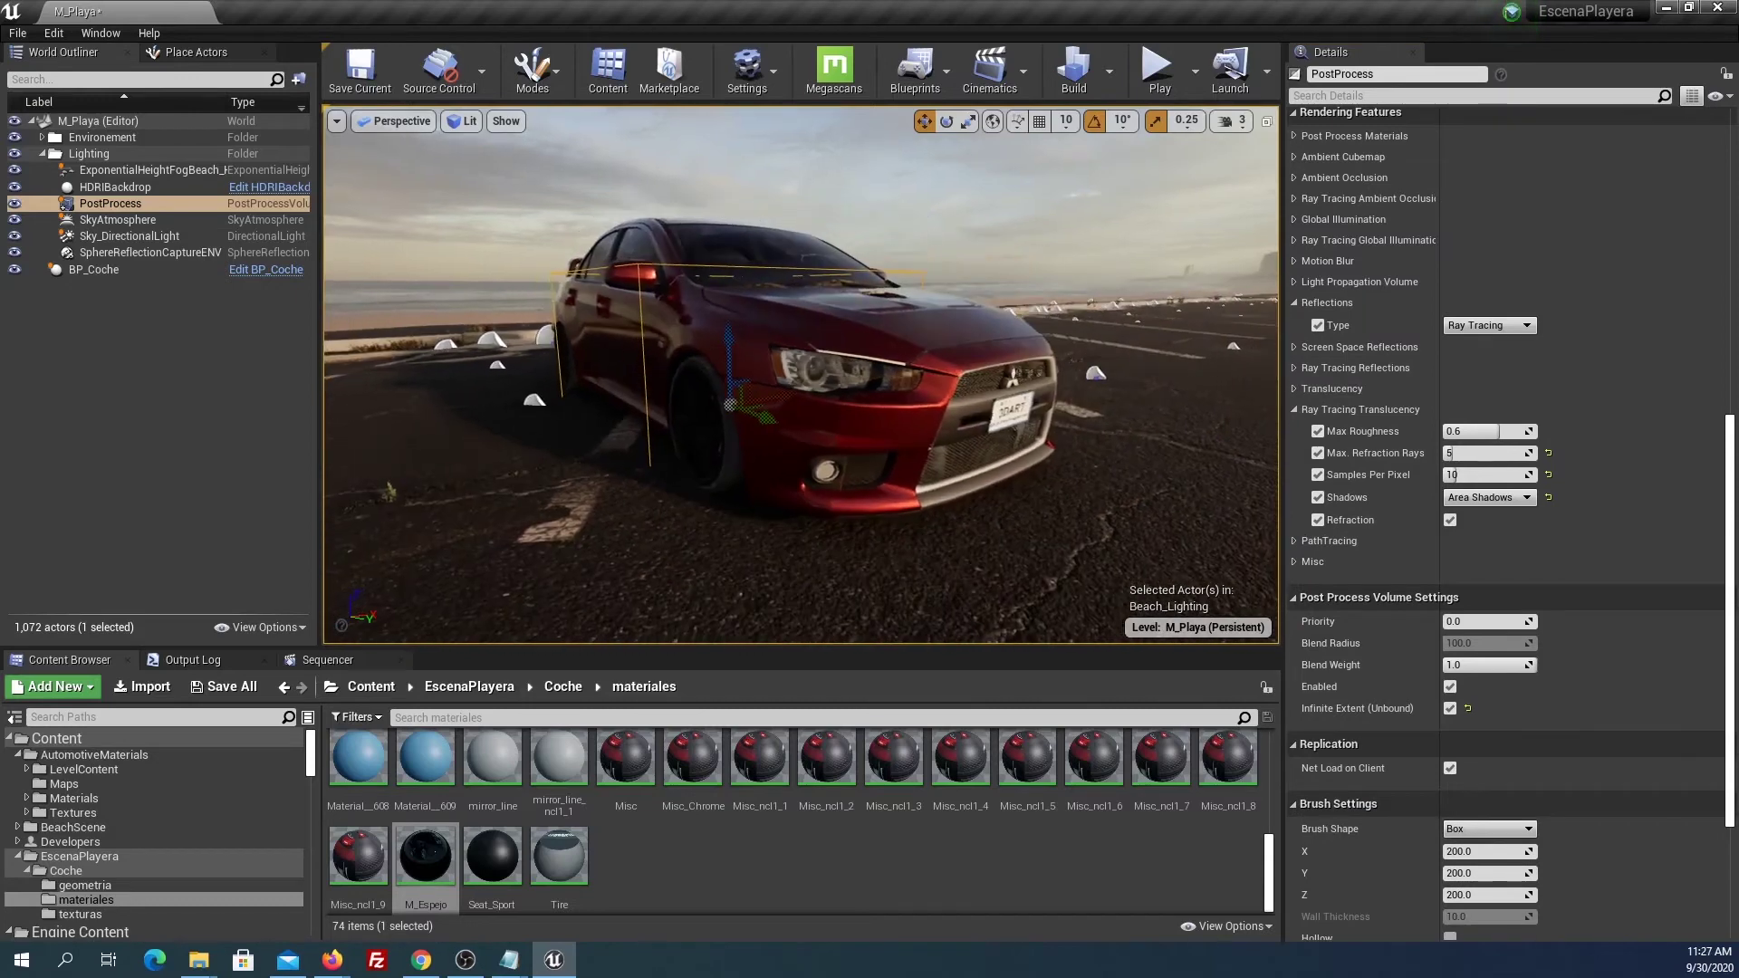
{"action": "left_click", "coordinate": [1293, 409]}
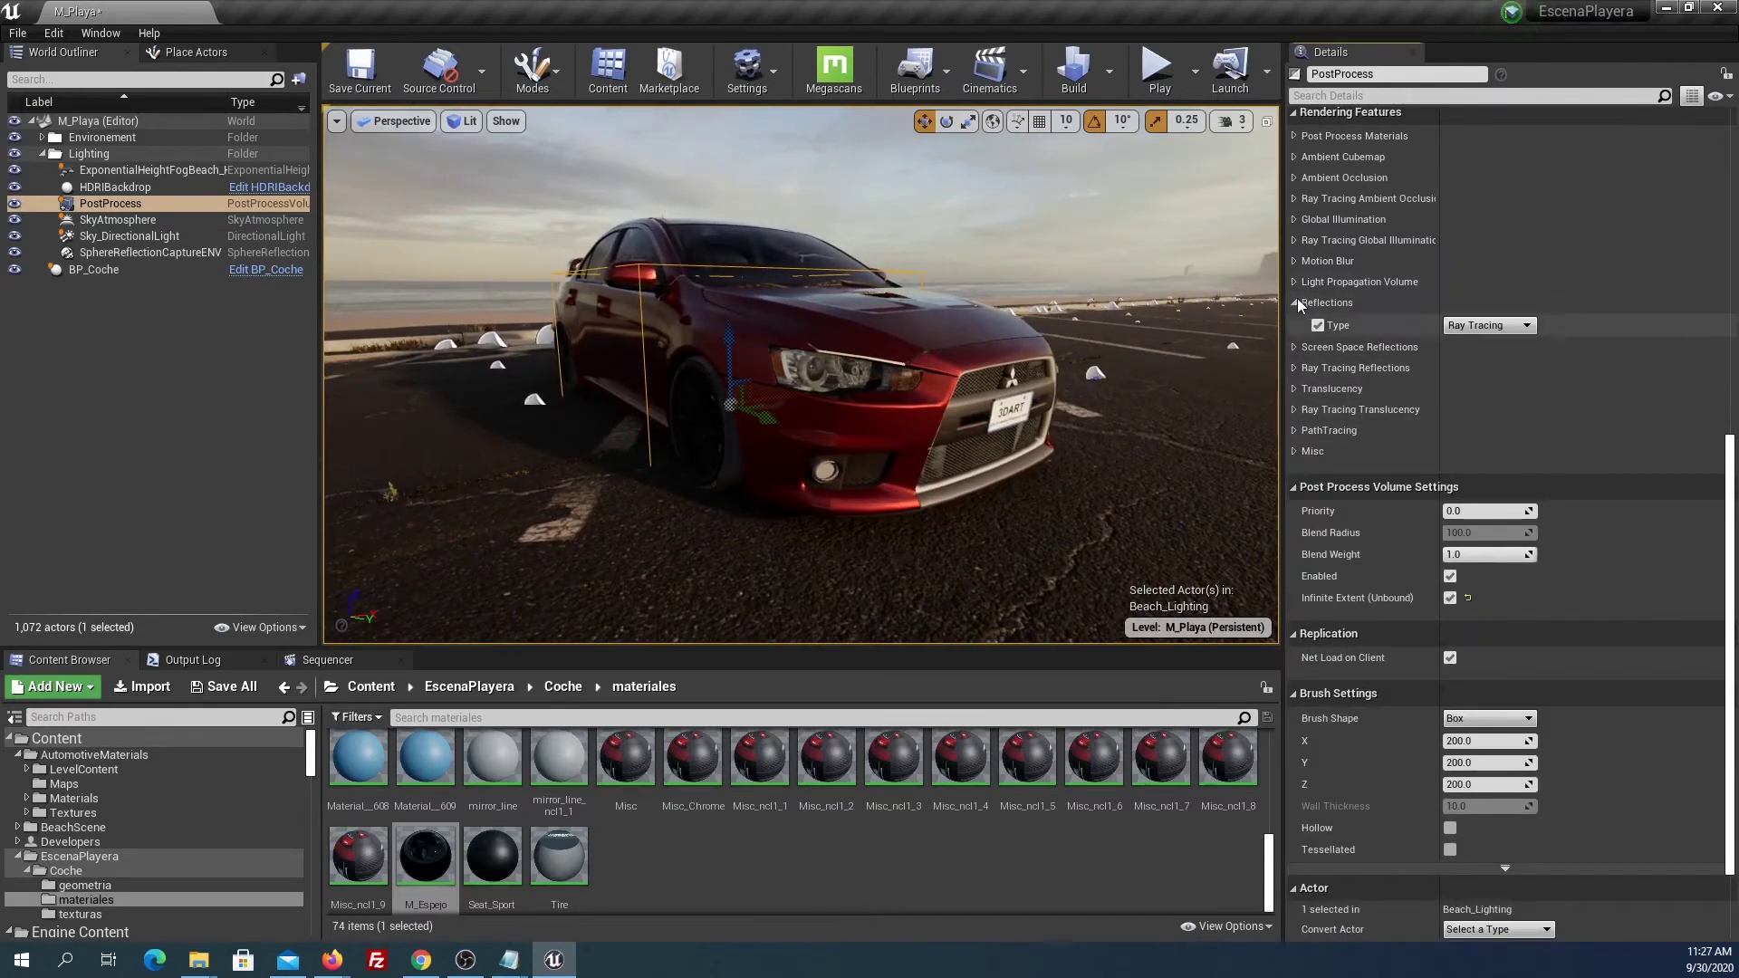
{"action": "left_click", "coordinate": [1294, 302]}
{"action": "scroll", "coordinate": [1402, 373], "scroll_direction": "up", "scroll_amount": 5}
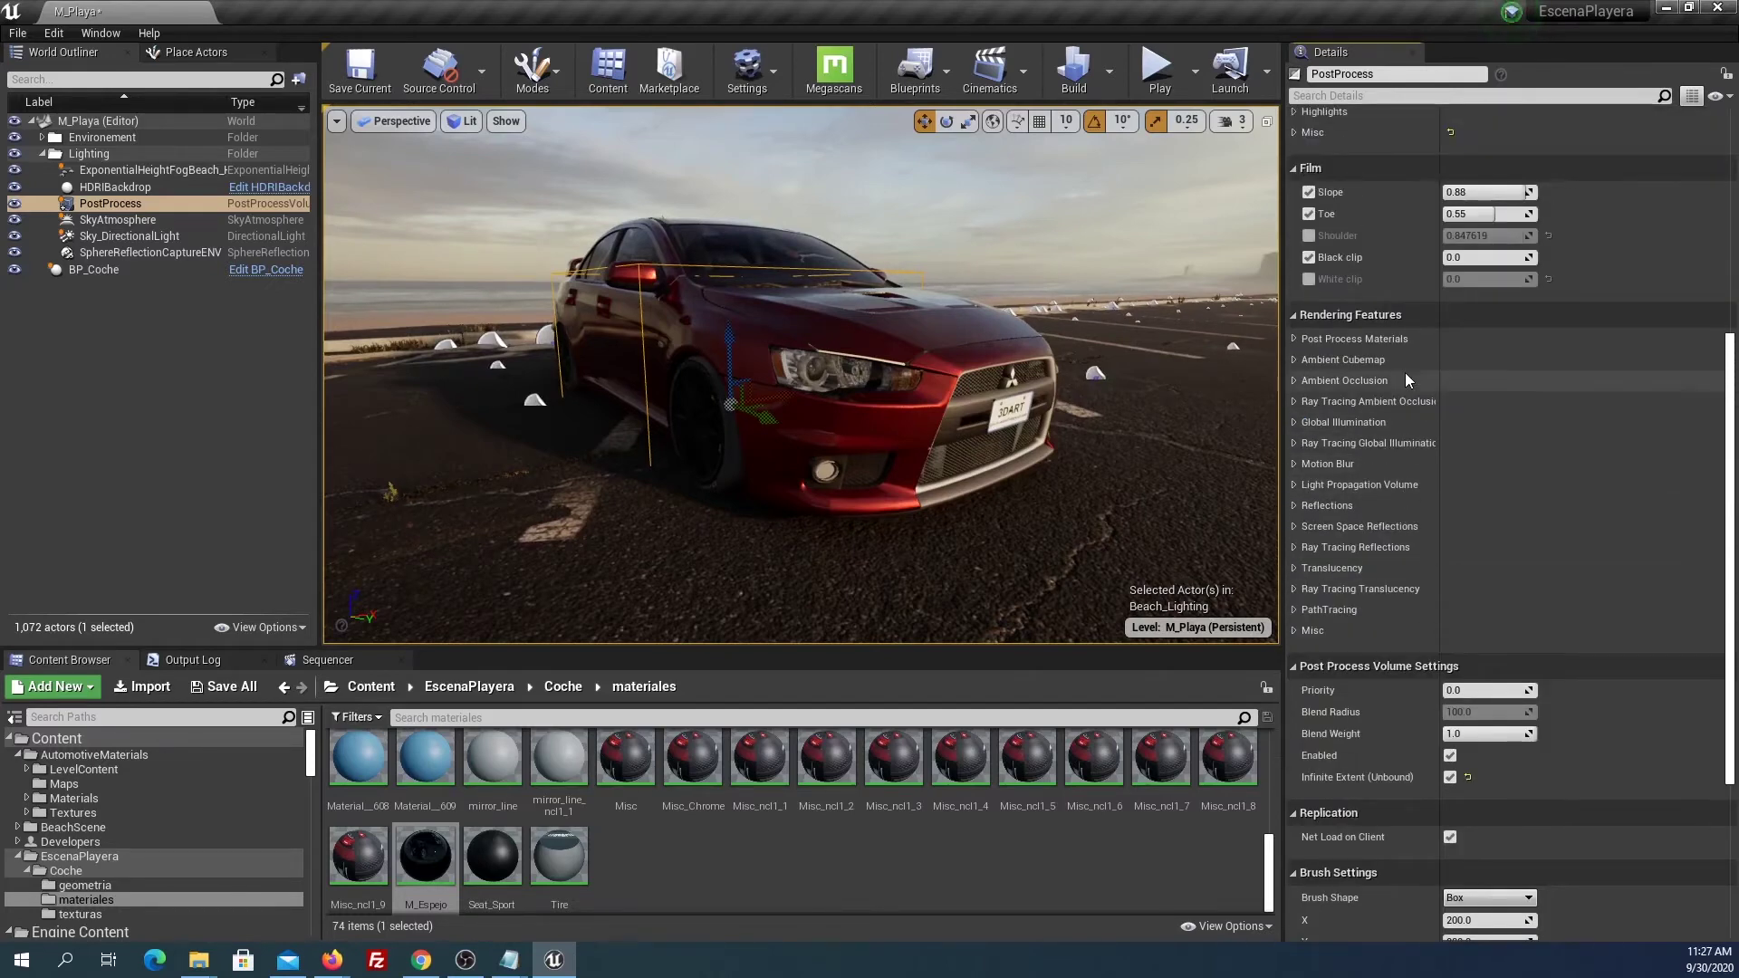
{"action": "scroll", "coordinate": [1404, 373], "scroll_direction": "up", "scroll_amount": 3}
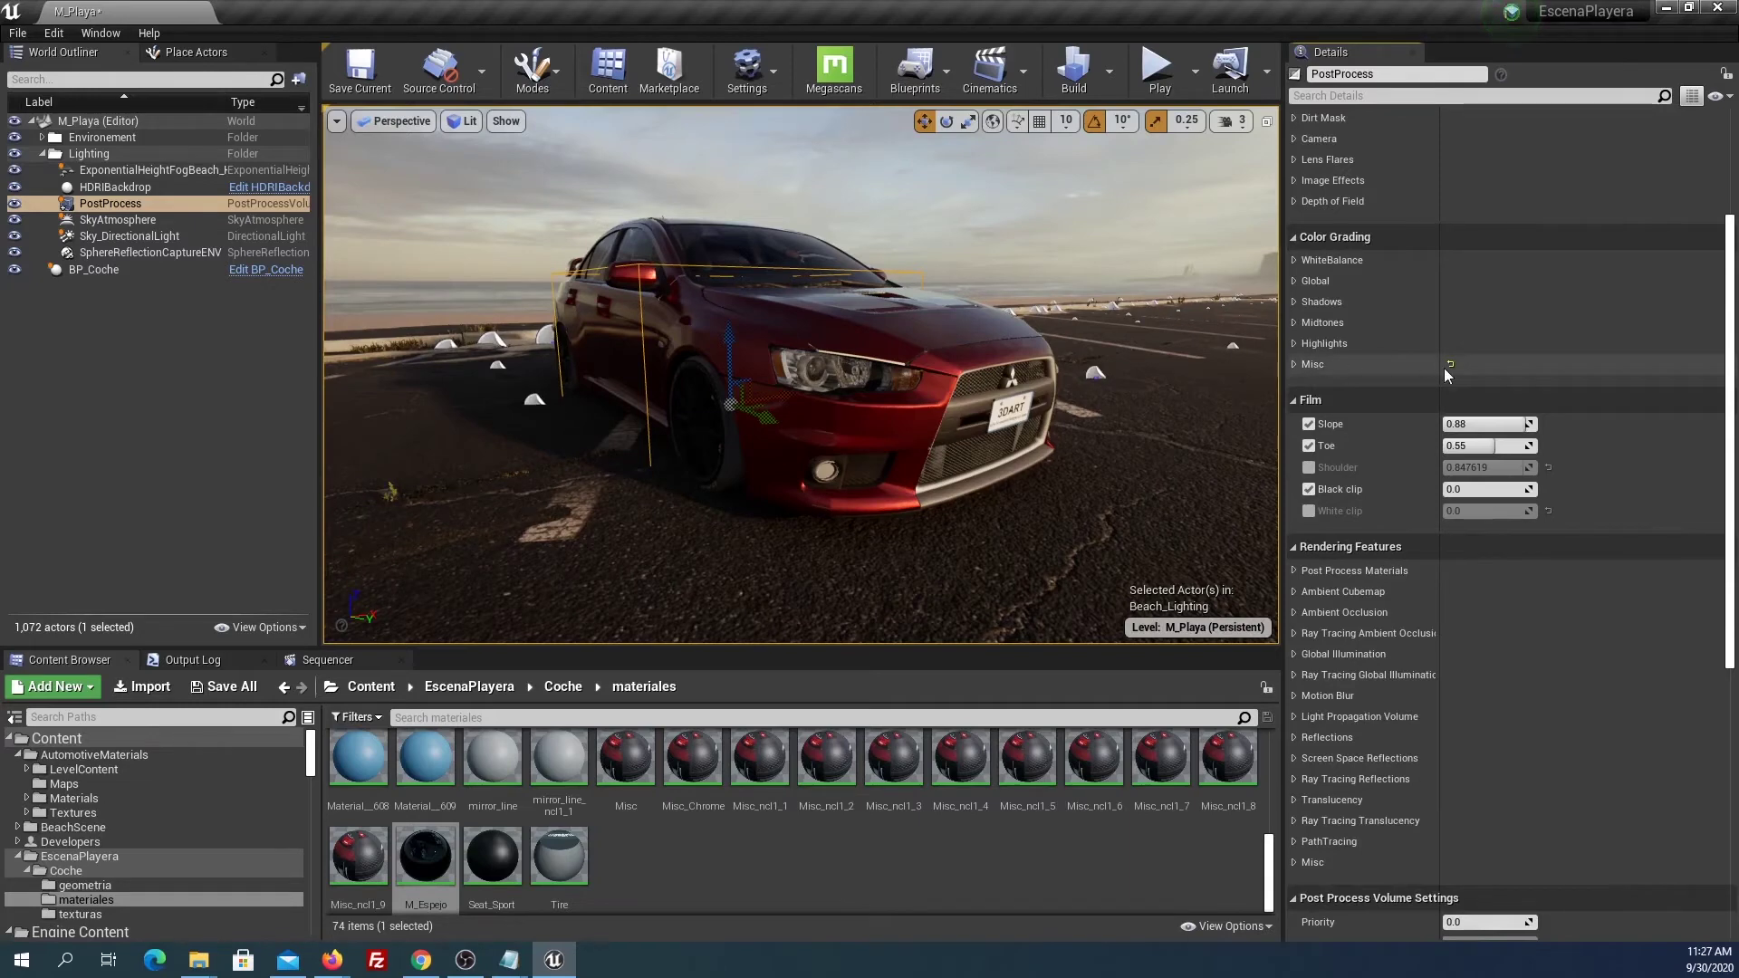
{"action": "left_click", "coordinate": [1292, 366]}
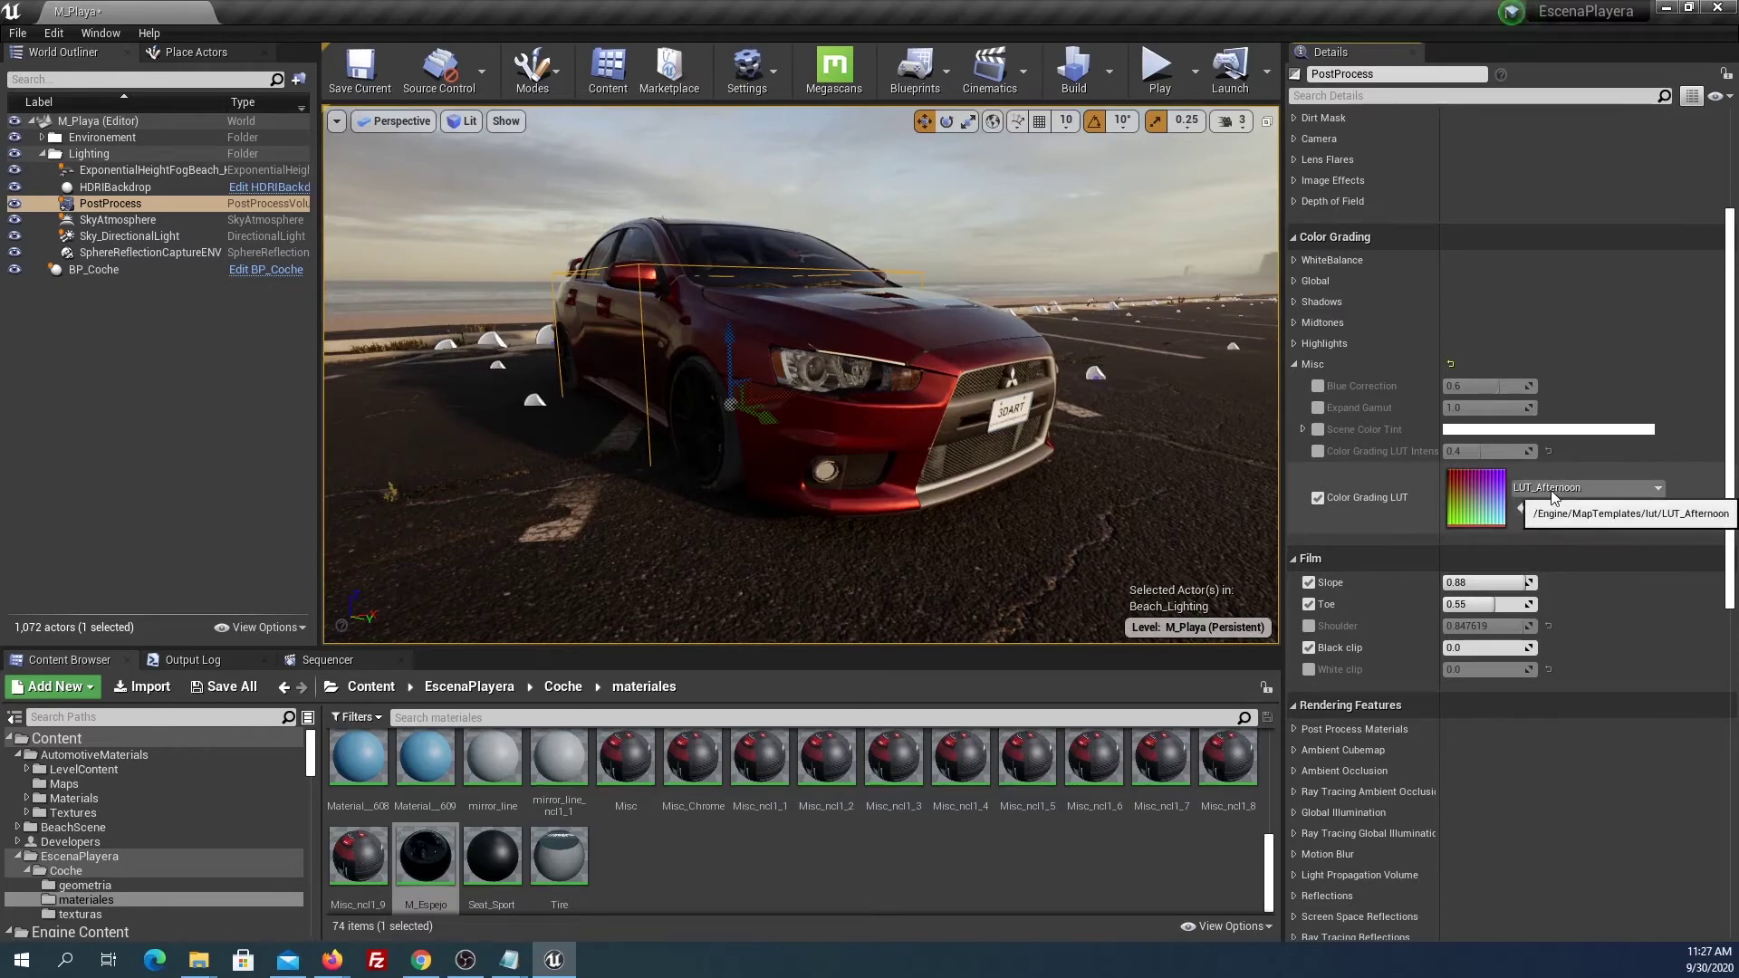
Try LUT_Daytime and LUT_Night as the Color Grading LUT, then settle on LUT_Afternoon.
{"action": "left_click", "coordinate": [1551, 494]}
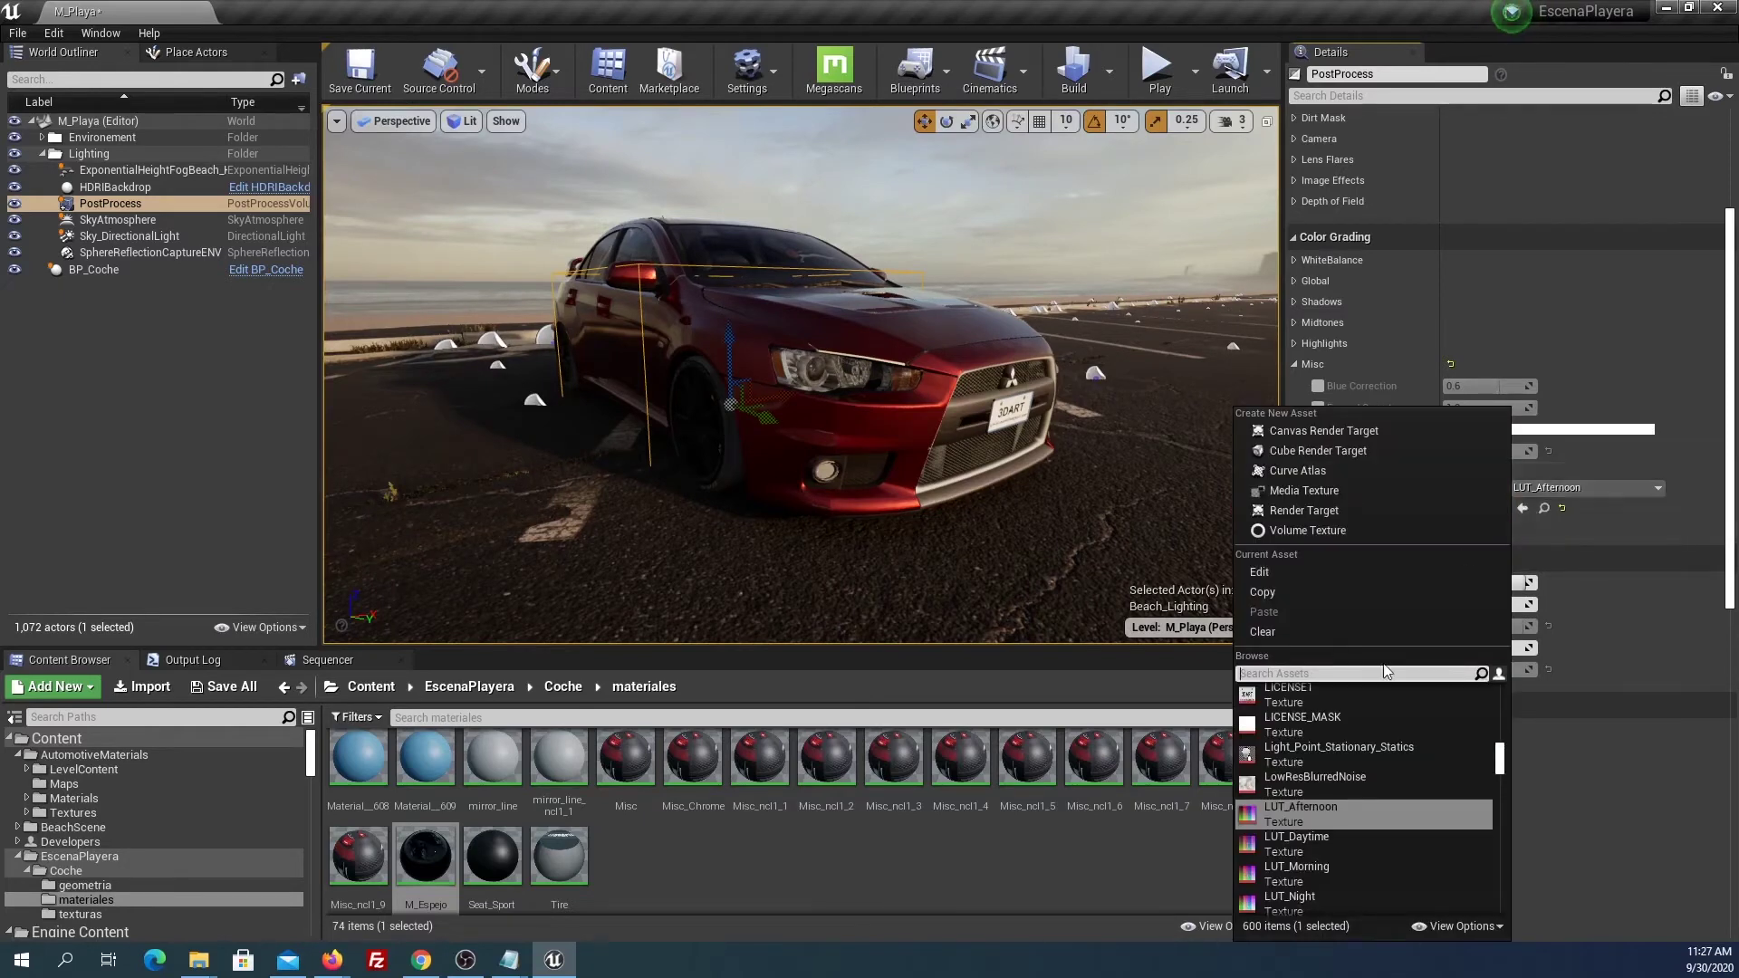
{"action": "left_click", "coordinate": [1357, 835]}
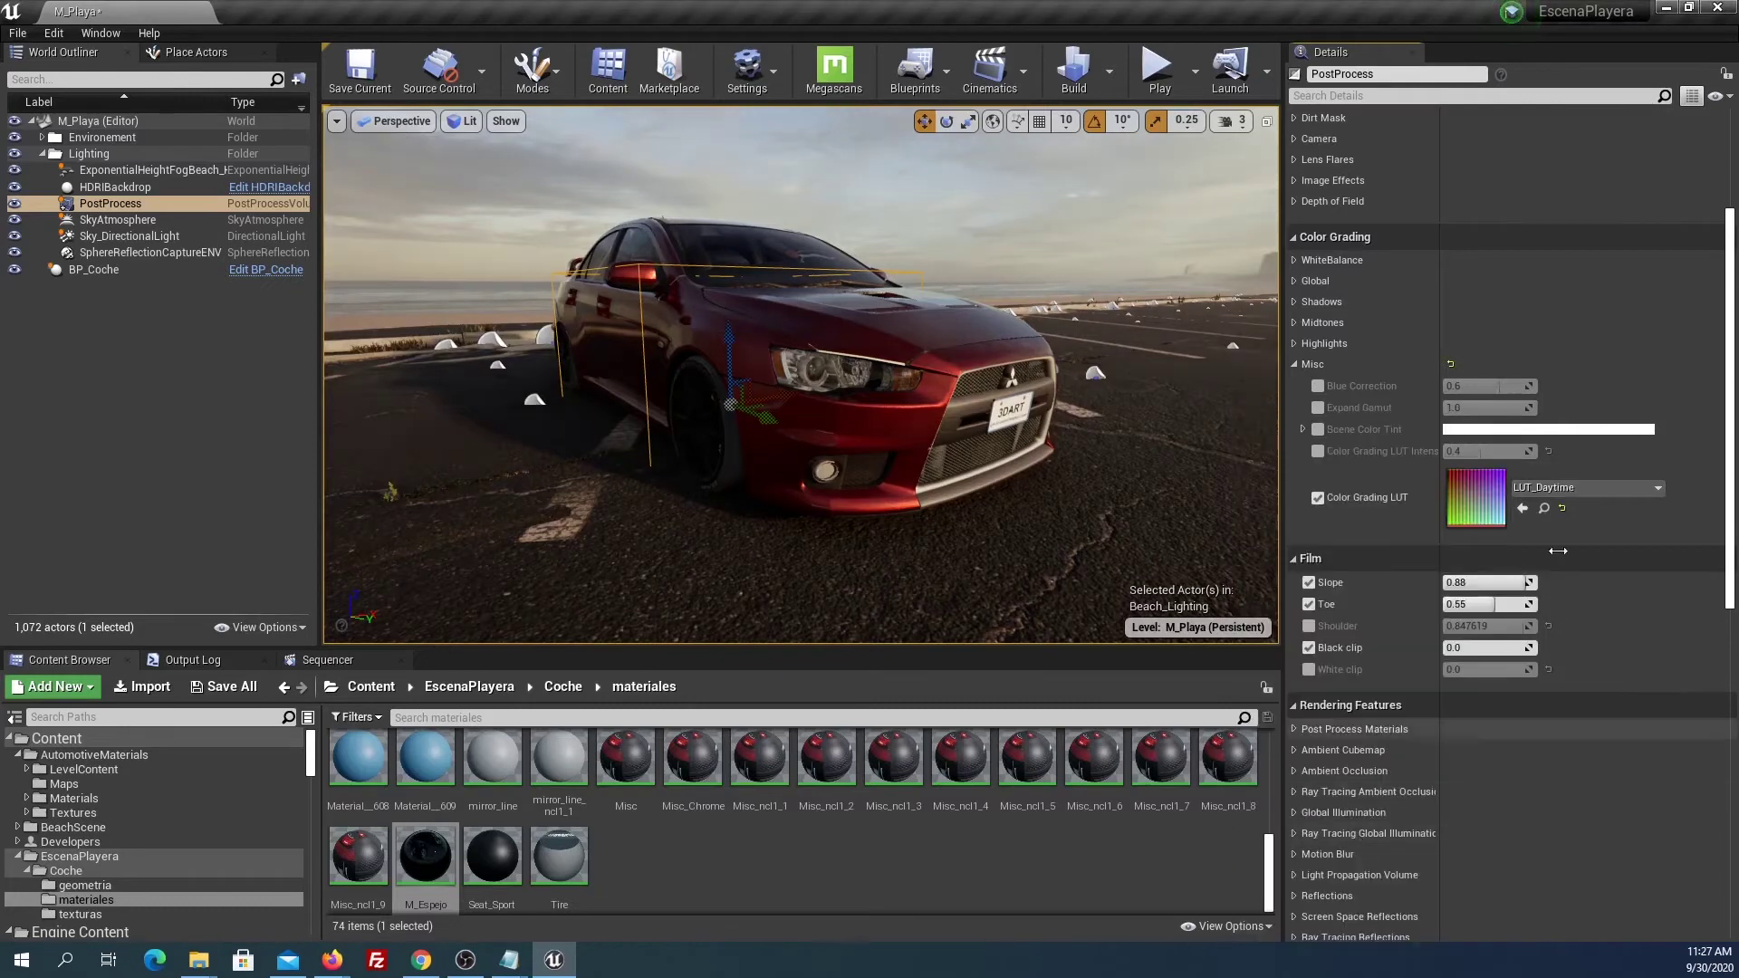
{"action": "left_click", "coordinate": [1574, 489]}
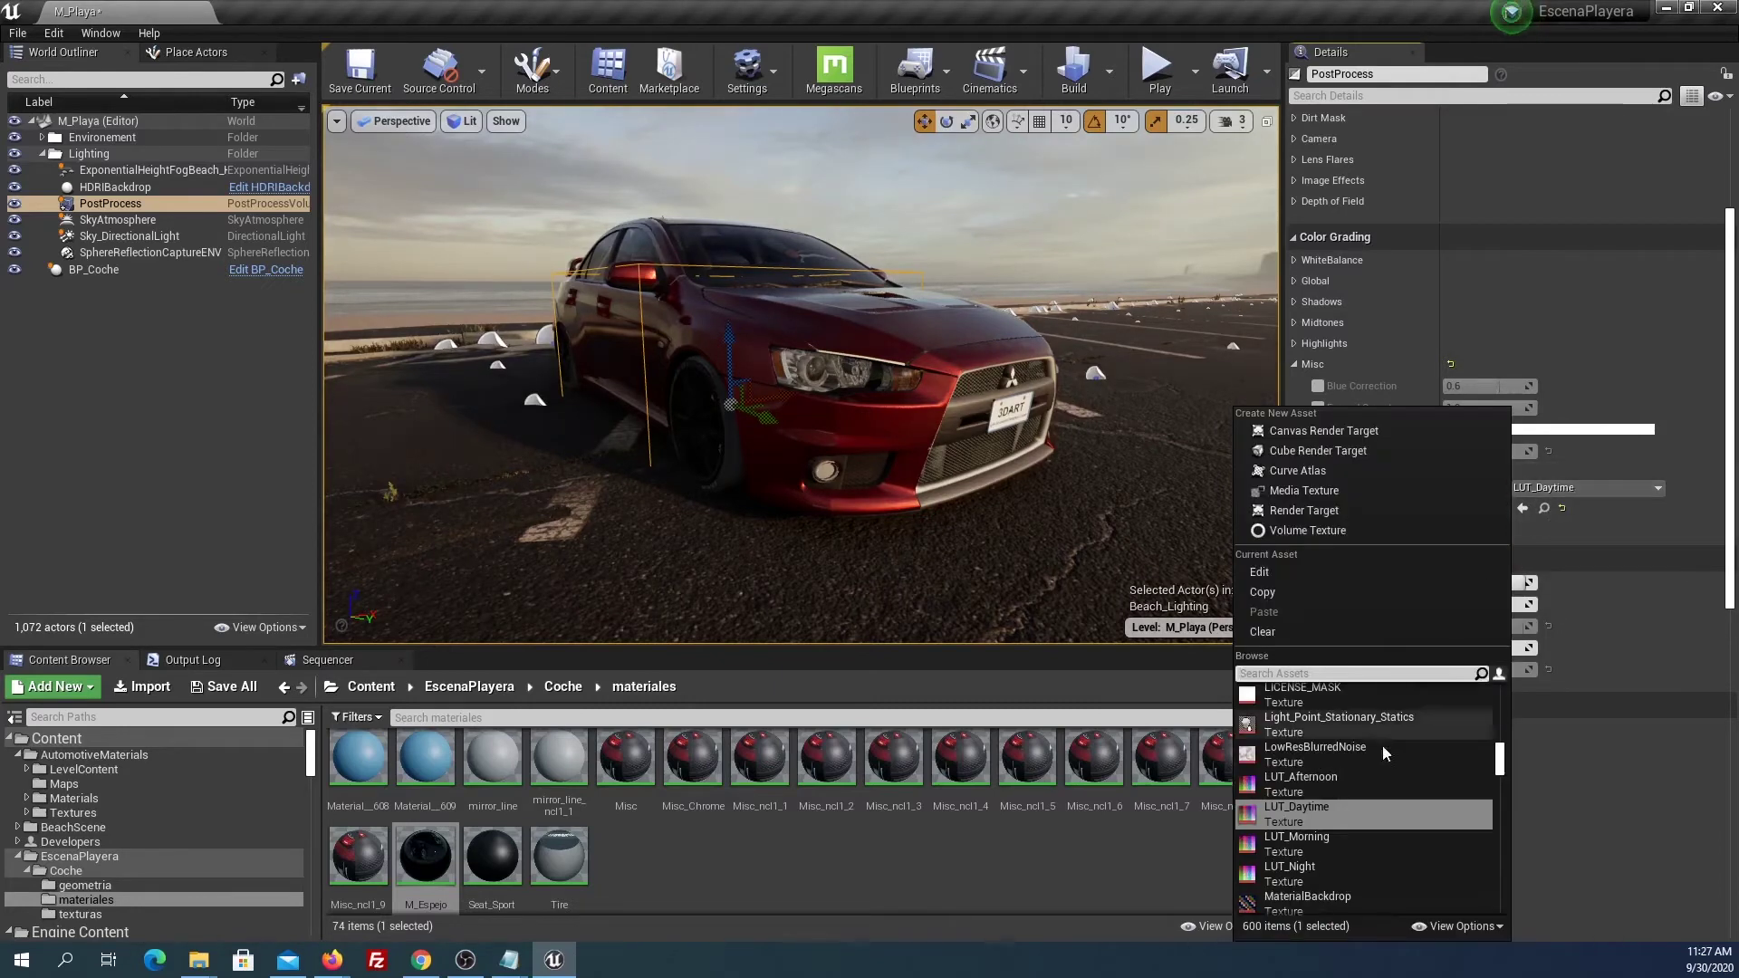
{"action": "left_click", "coordinate": [1318, 872]}
{"action": "left_click", "coordinate": [1557, 487]}
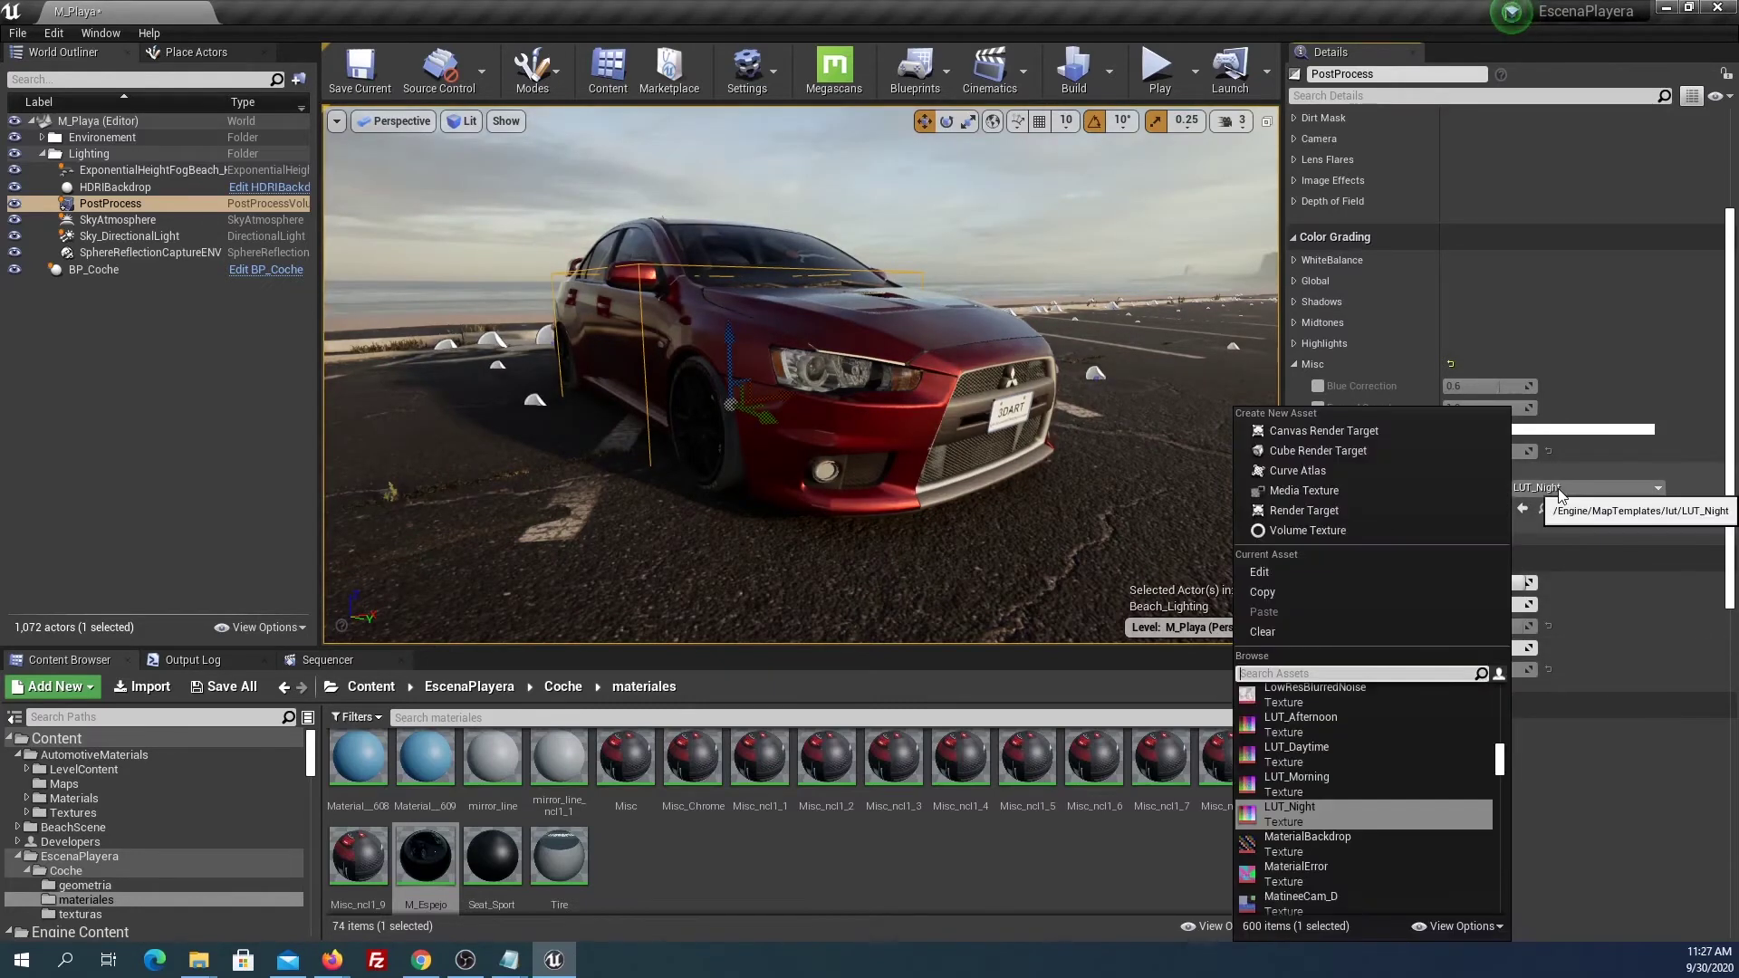
{"action": "left_click", "coordinate": [1362, 719]}
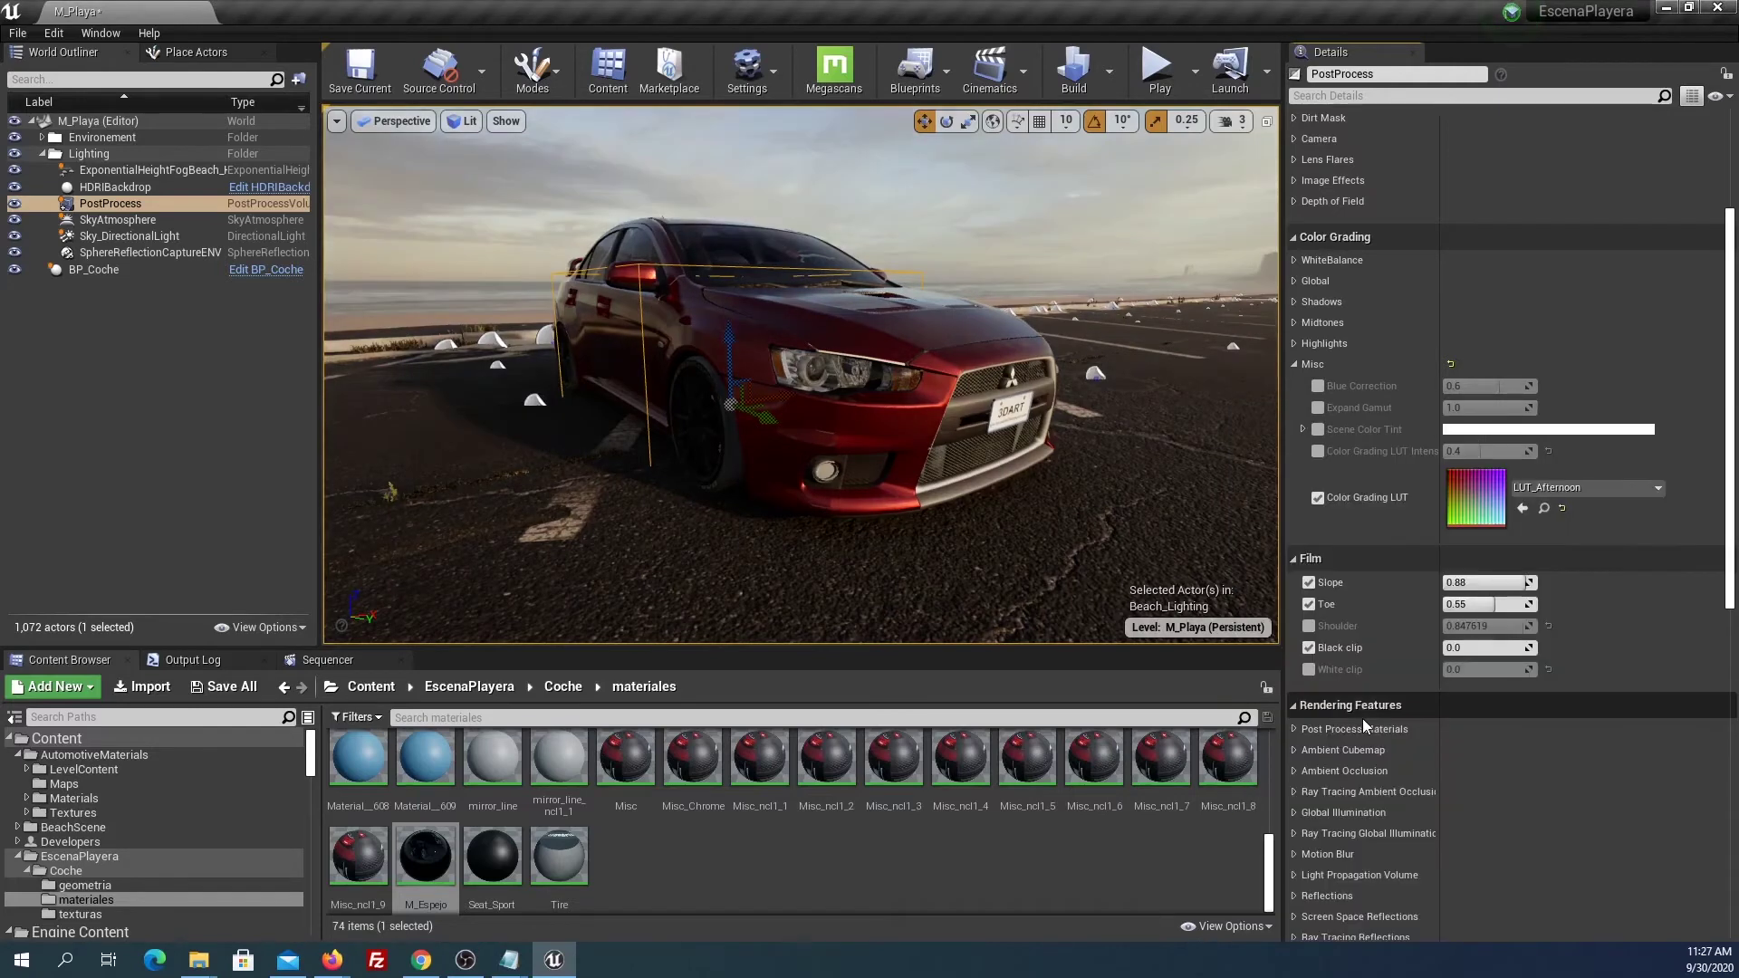
{"action": "left_click", "coordinate": [1295, 261]}
Adjust the White Balance Temp down to about 7528.57.
{"action": "left_click_drag", "start_coordinate": [1477, 282], "coordinate": [1530, 281]}
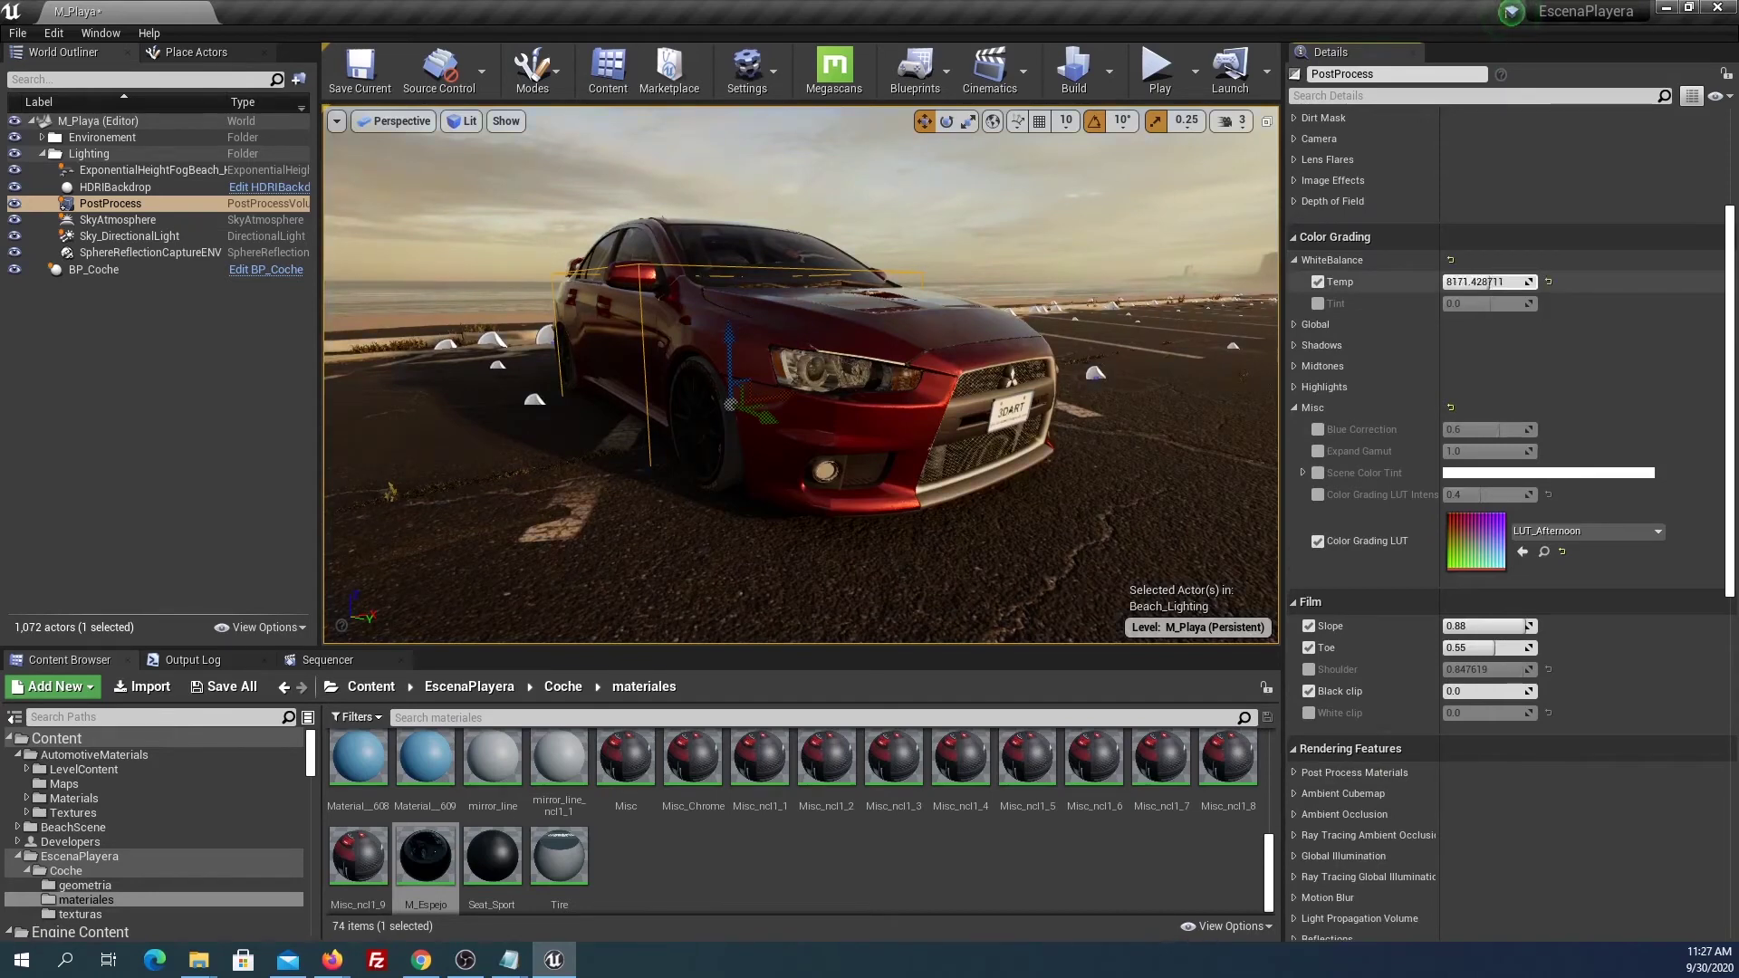
{"action": "left_click_drag", "start_coordinate": [1472, 282], "coordinate": [1489, 282]}
{"action": "left_click_drag", "start_coordinate": [1503, 282], "coordinate": [1485, 282]}
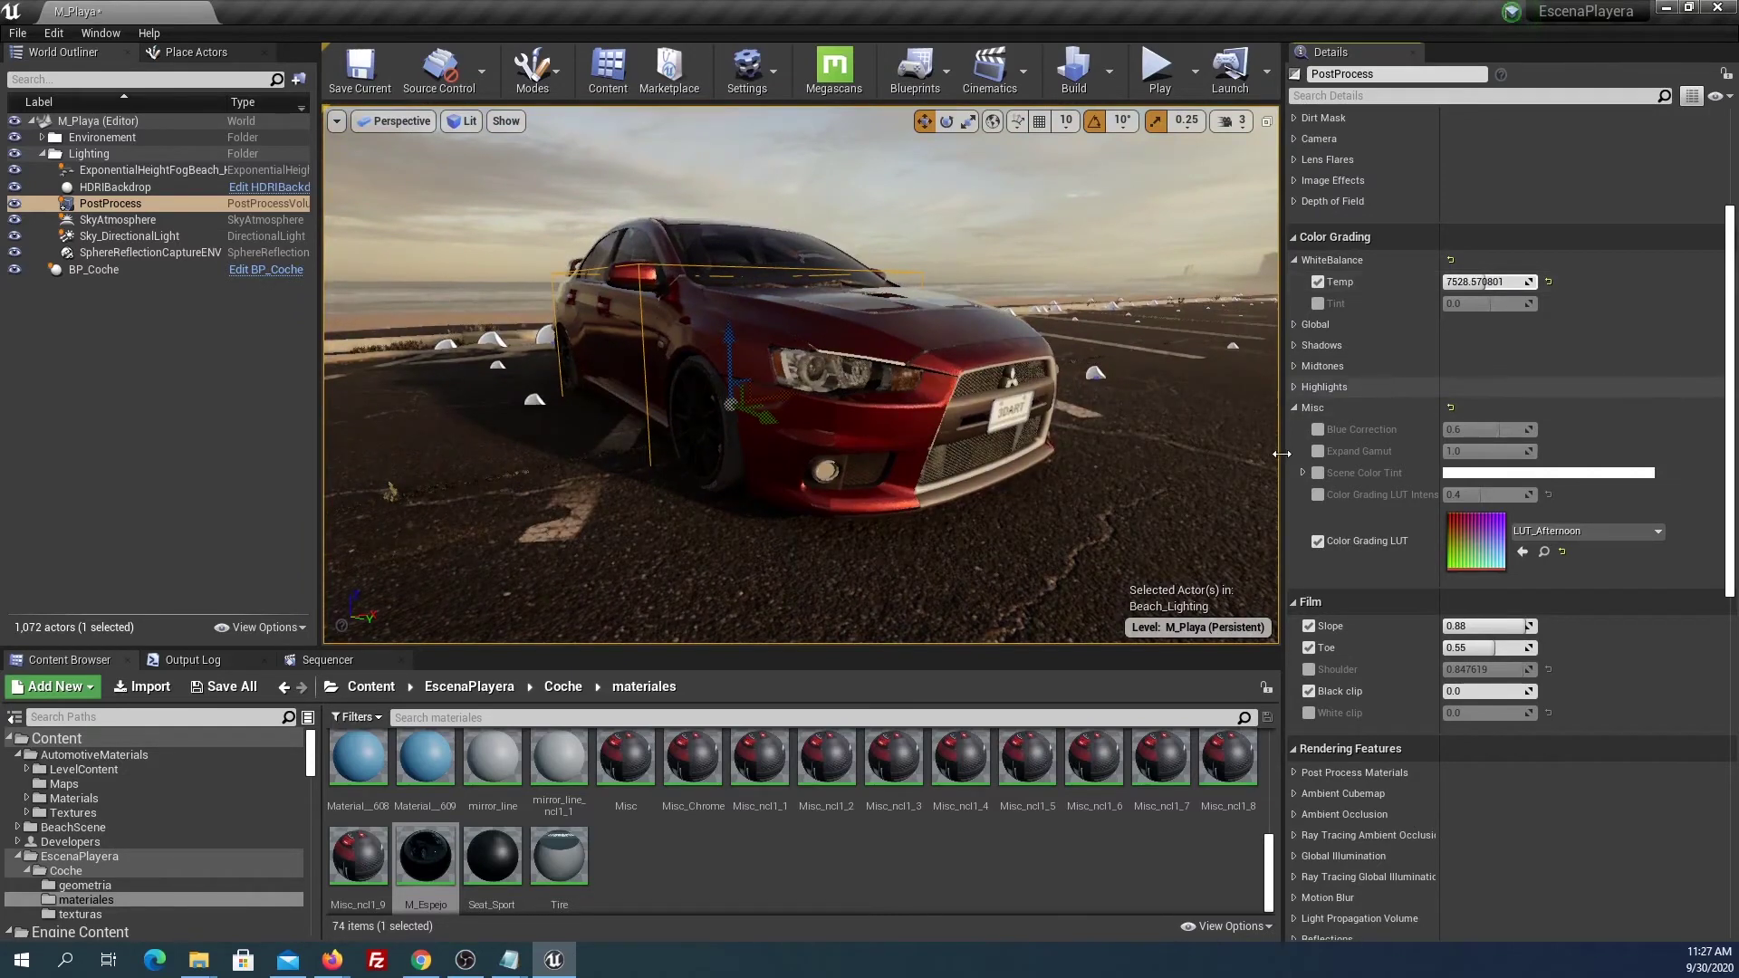
Enable Global Saturation at 0.78, then collapse the Global and White Balance groups.
{"action": "left_click", "coordinate": [1294, 324]}
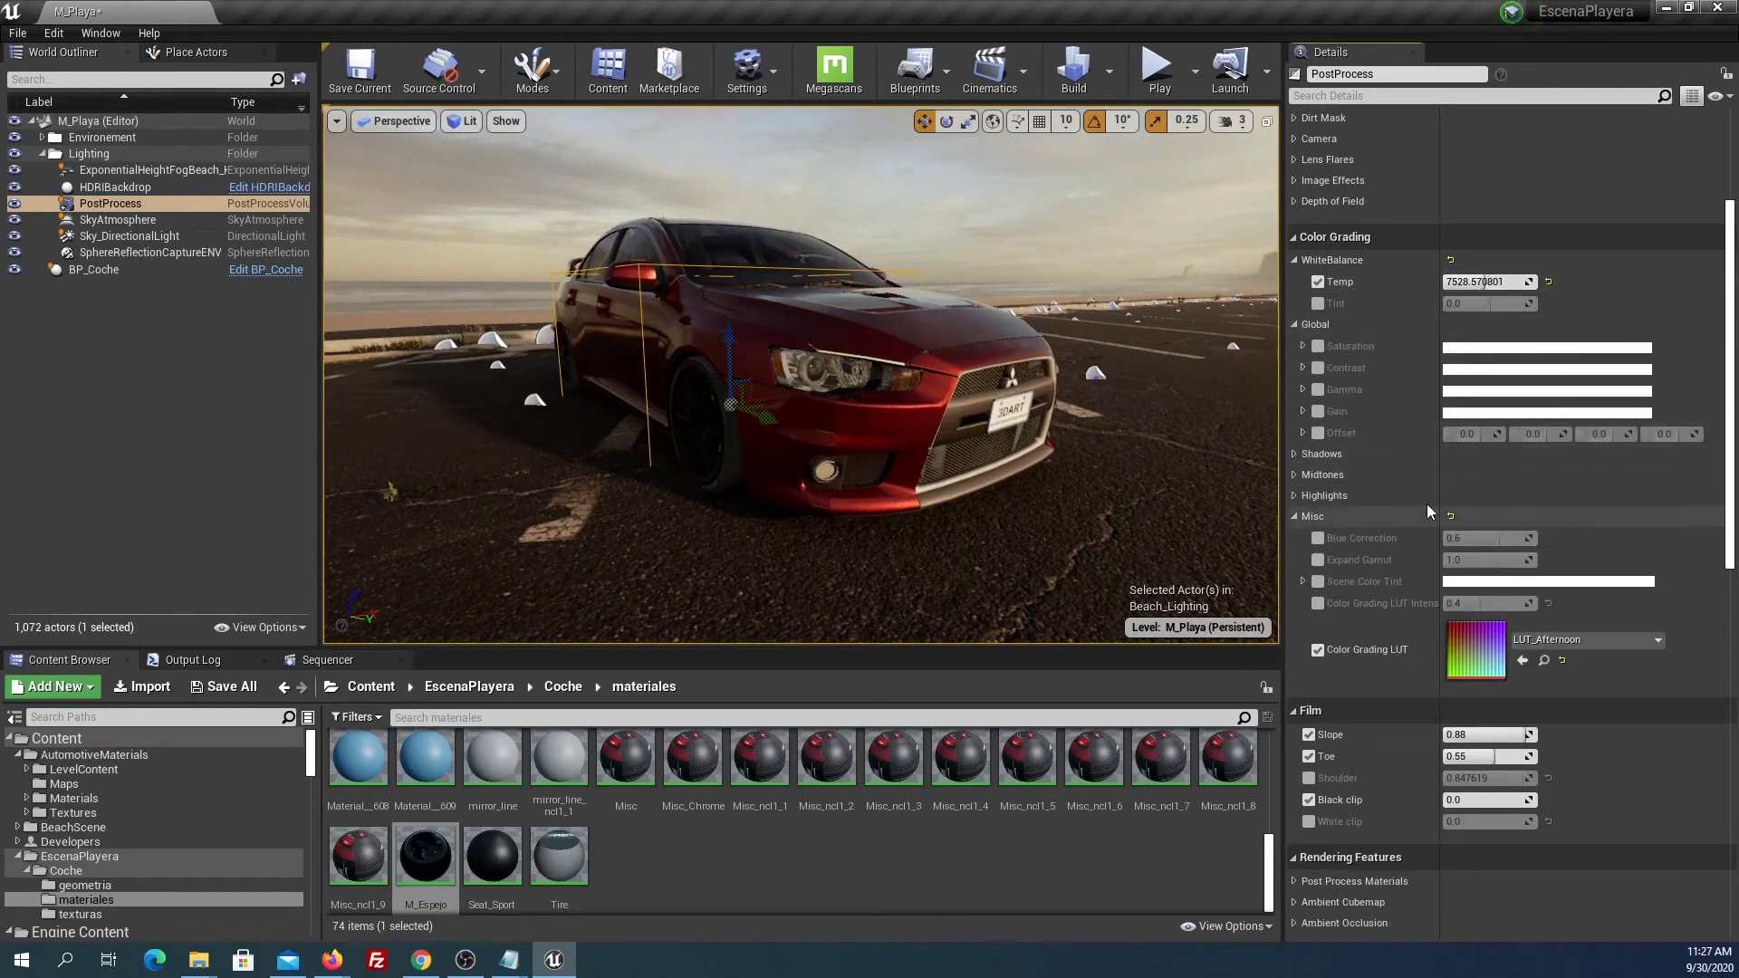
{"action": "left_click", "coordinate": [1318, 345]}
{"action": "mouse_move", "coordinate": [1375, 482]}
{"action": "left_mouse_down"}
{"action": "mouse_move", "coordinate": [1324, 482]}
{"action": "mouse_move", "coordinate": [1363, 481]}
{"action": "left_mouse_up"}
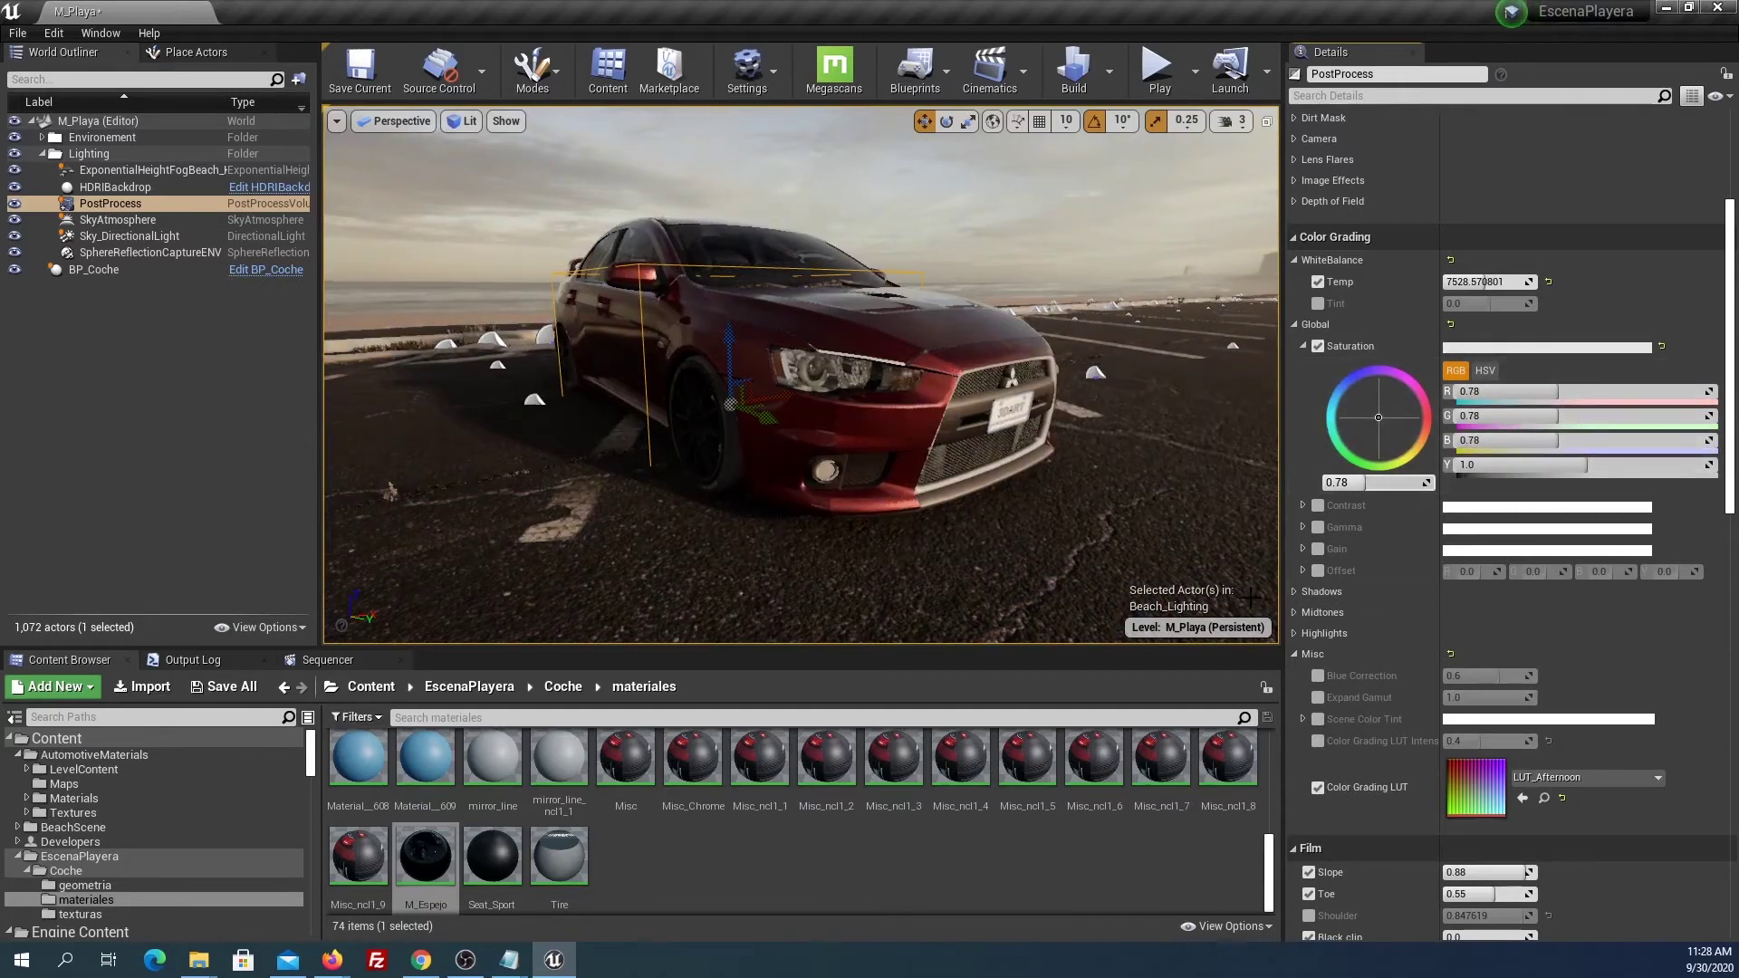
{"action": "left_click", "coordinate": [1292, 325]}
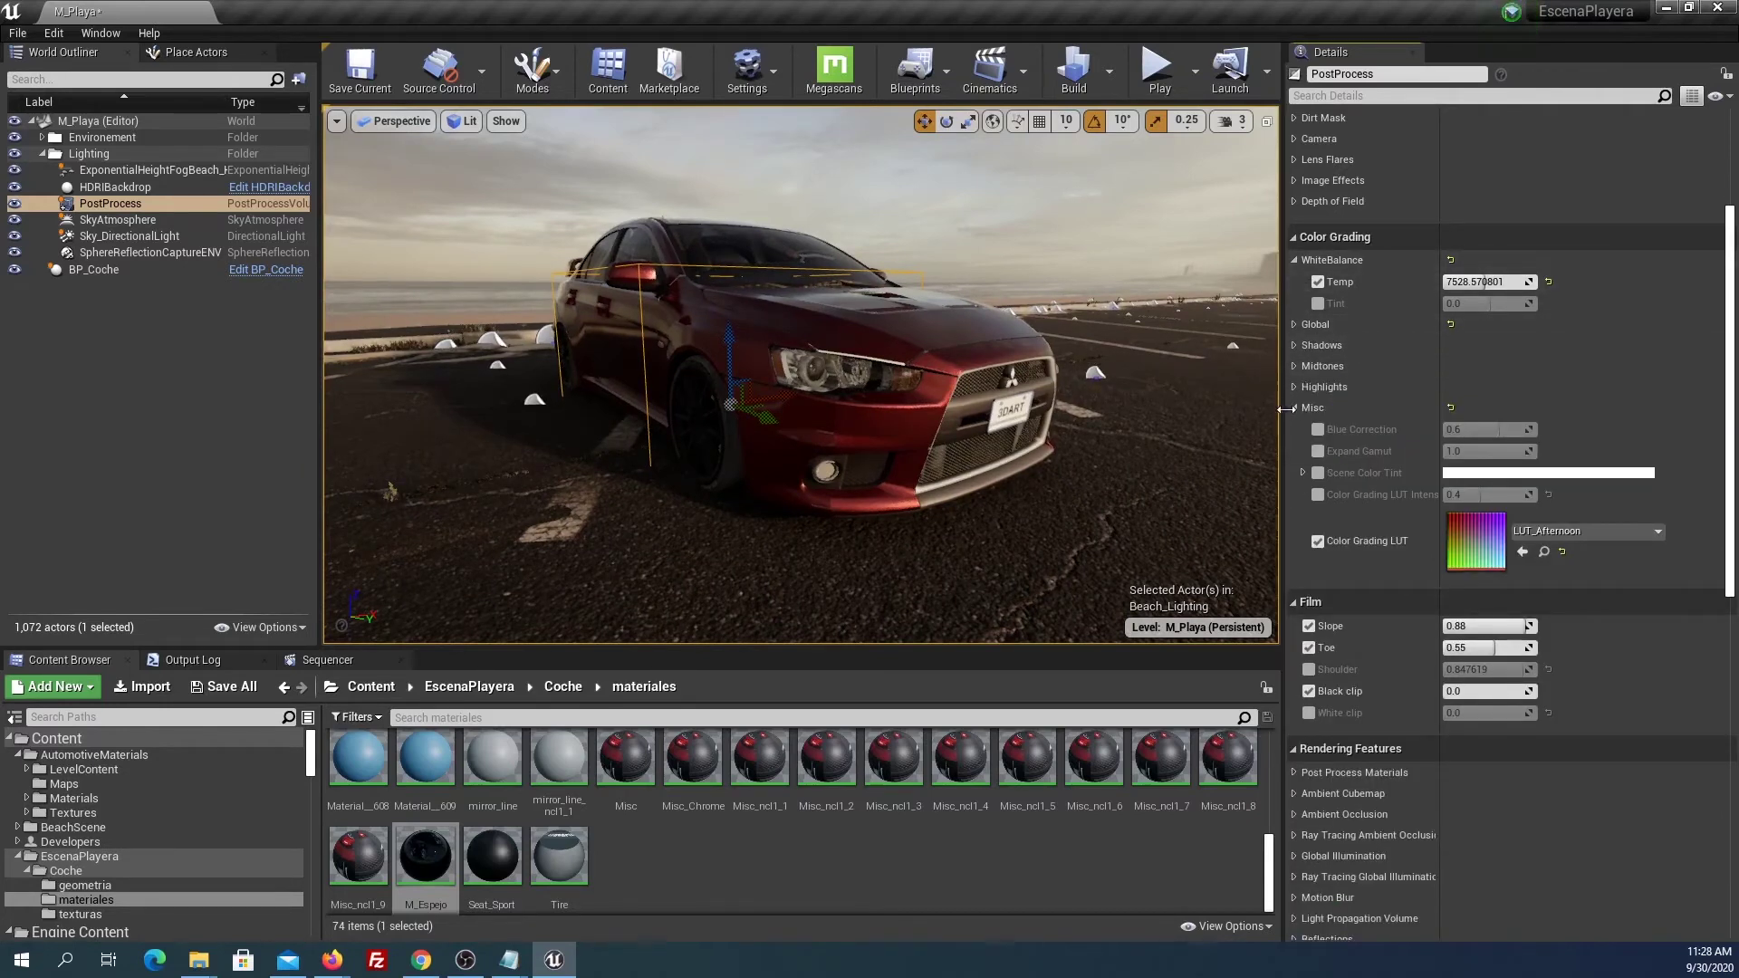
{"action": "left_click", "coordinate": [1294, 260]}
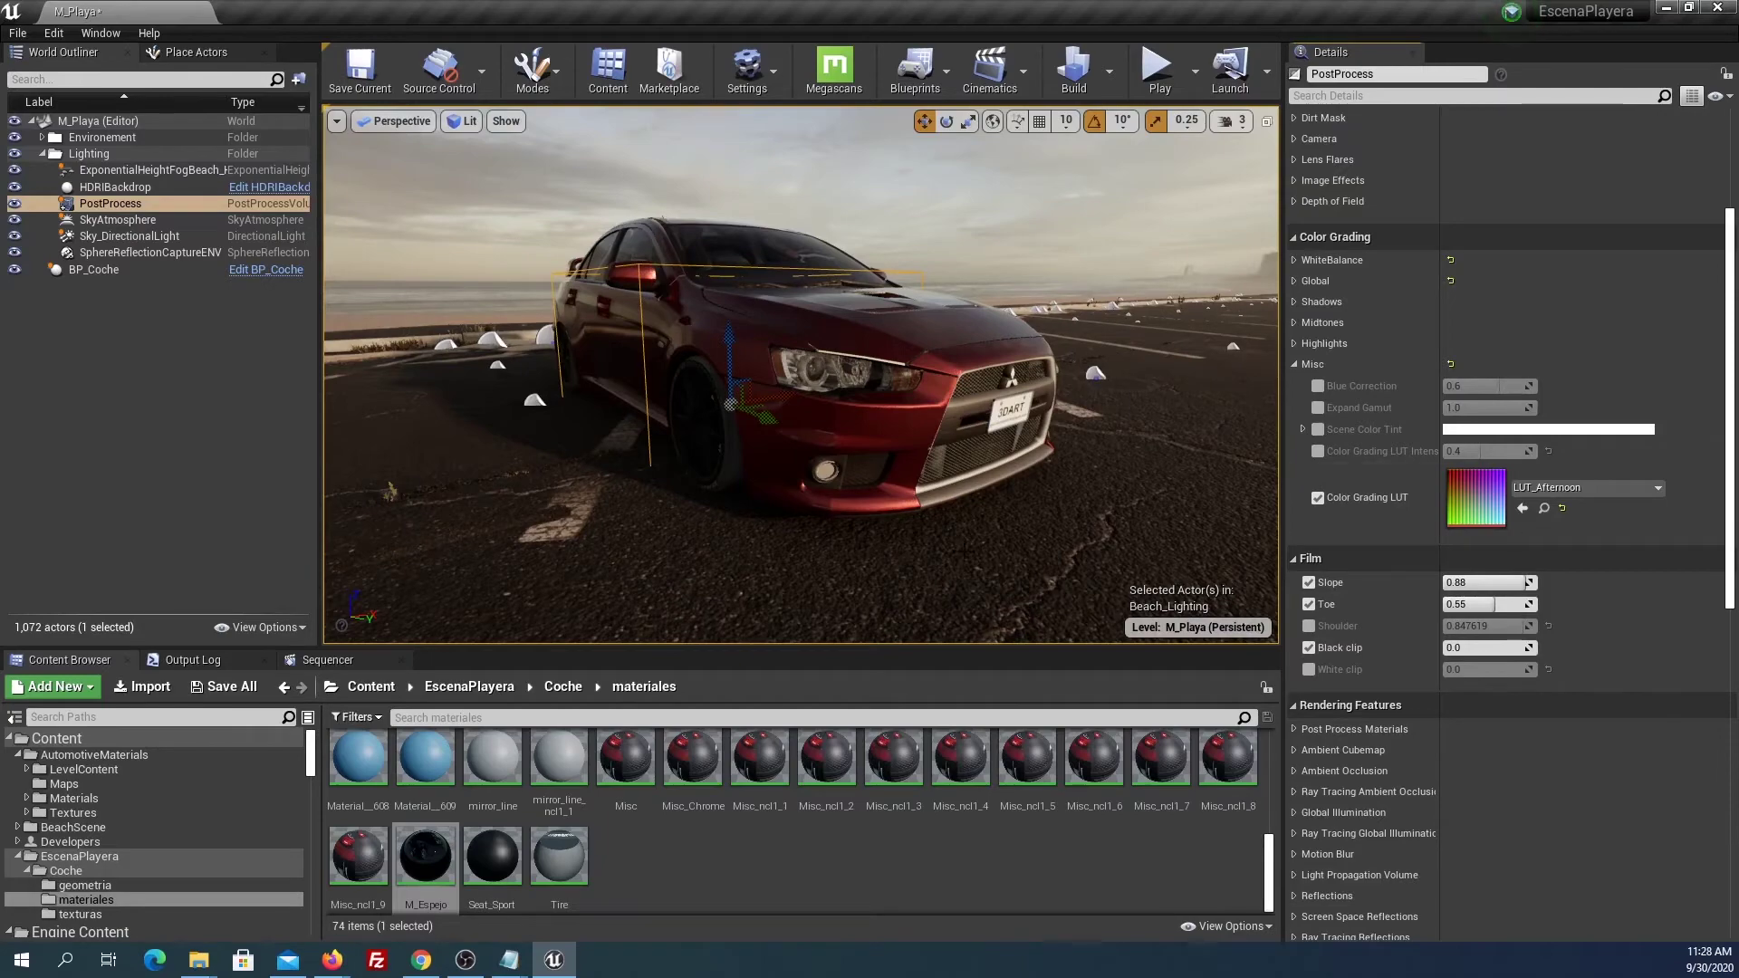
Orbit low along the red car's front fender and scroll the Details panel back to the top.
{"action": "right_click_drag", "start_coordinate": [800, 375], "coordinate": [800, 374]}
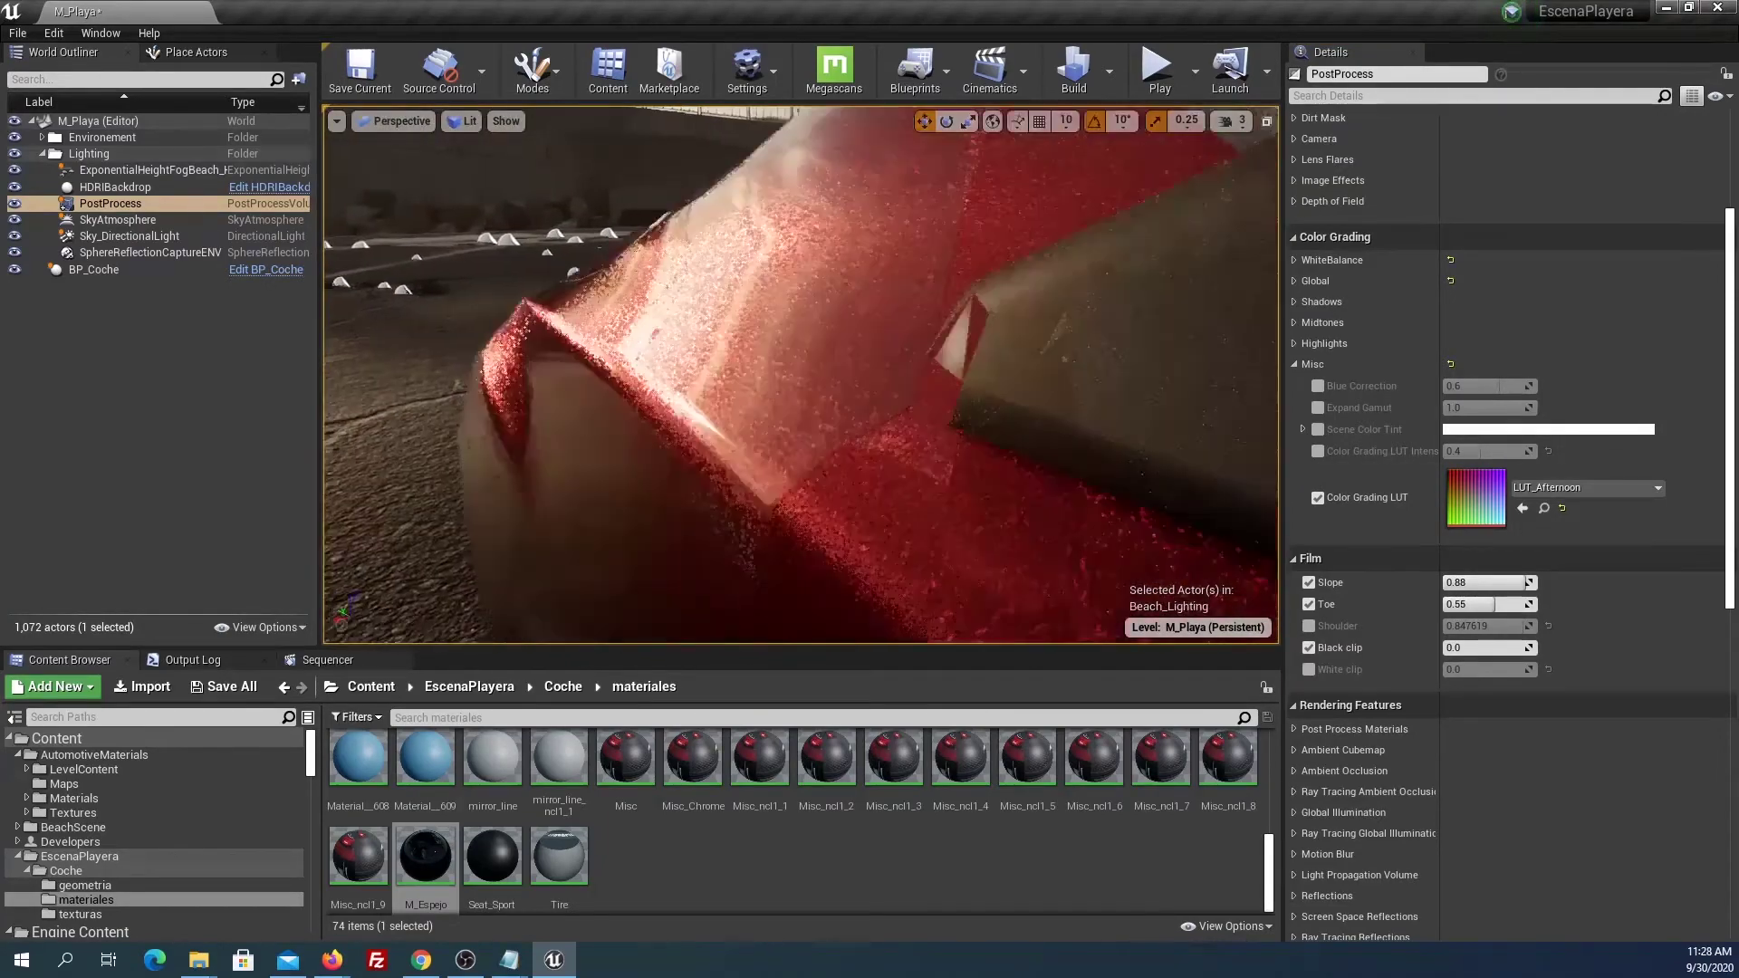
{"action": "right_click_drag", "start_coordinate": [1065, 553], "coordinate": [1065, 554]}
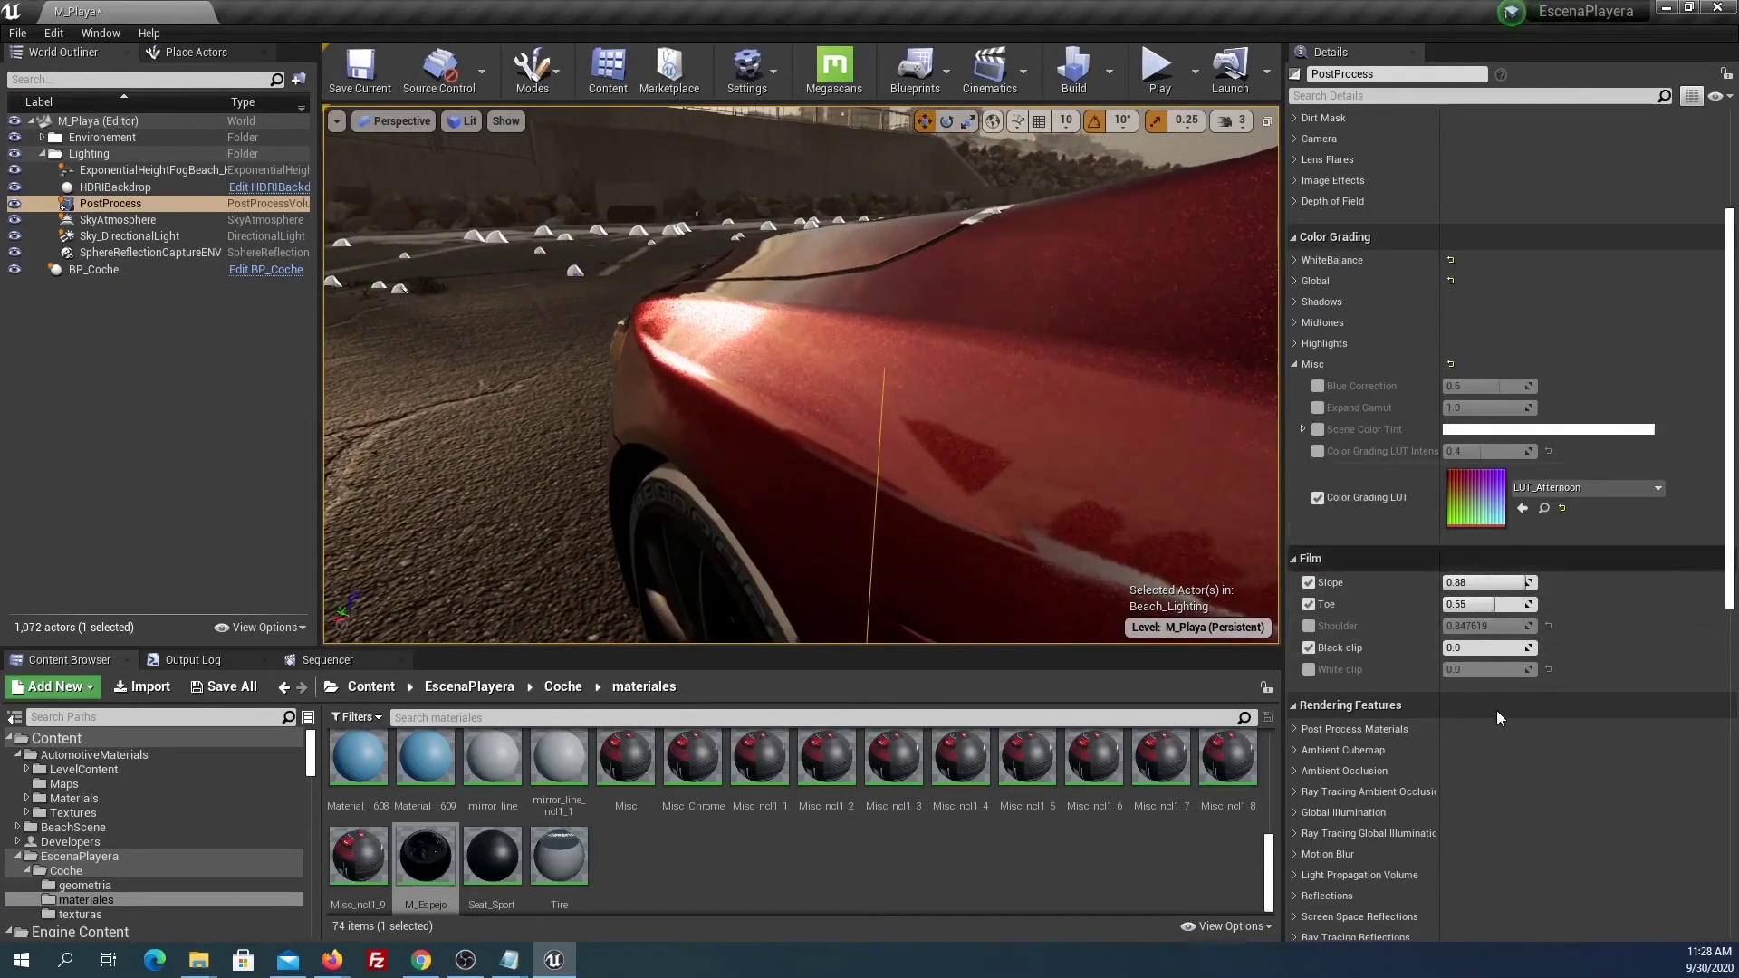
{"action": "scroll", "coordinate": [1496, 710], "scroll_direction": "down", "scroll_amount": 2}
{"action": "scroll", "coordinate": [1497, 709], "scroll_direction": "up", "scroll_amount": 3}
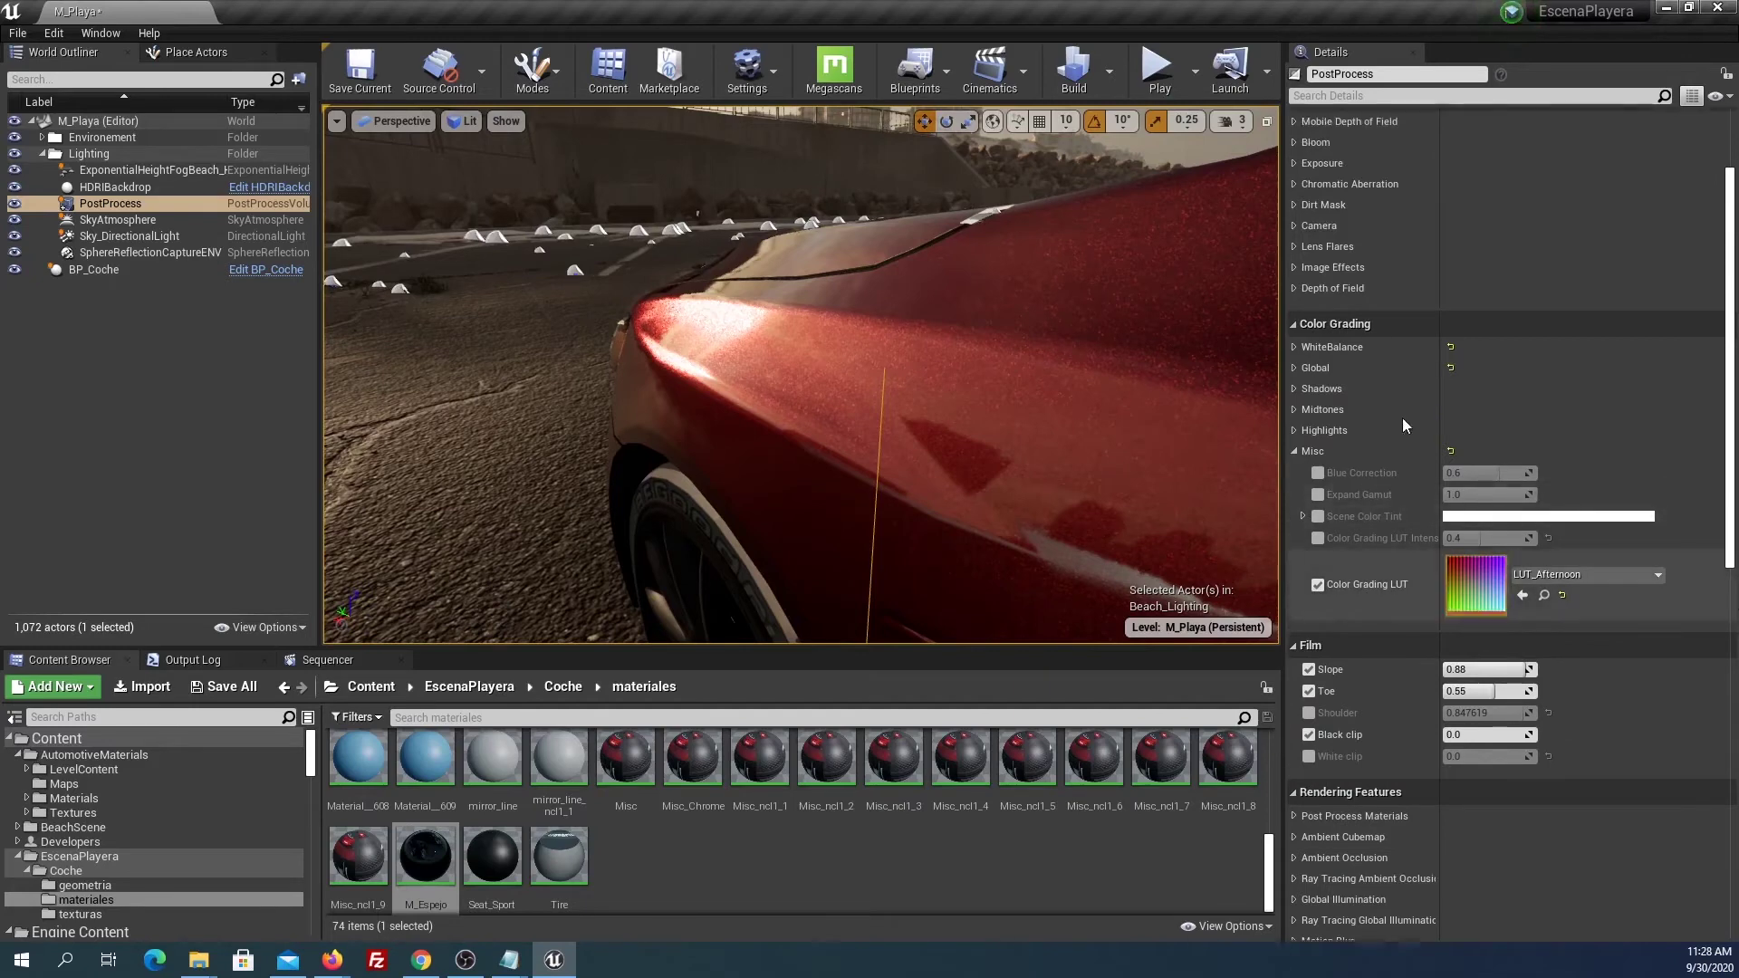
{"action": "scroll", "coordinate": [1402, 416], "scroll_direction": "up", "scroll_amount": 3}
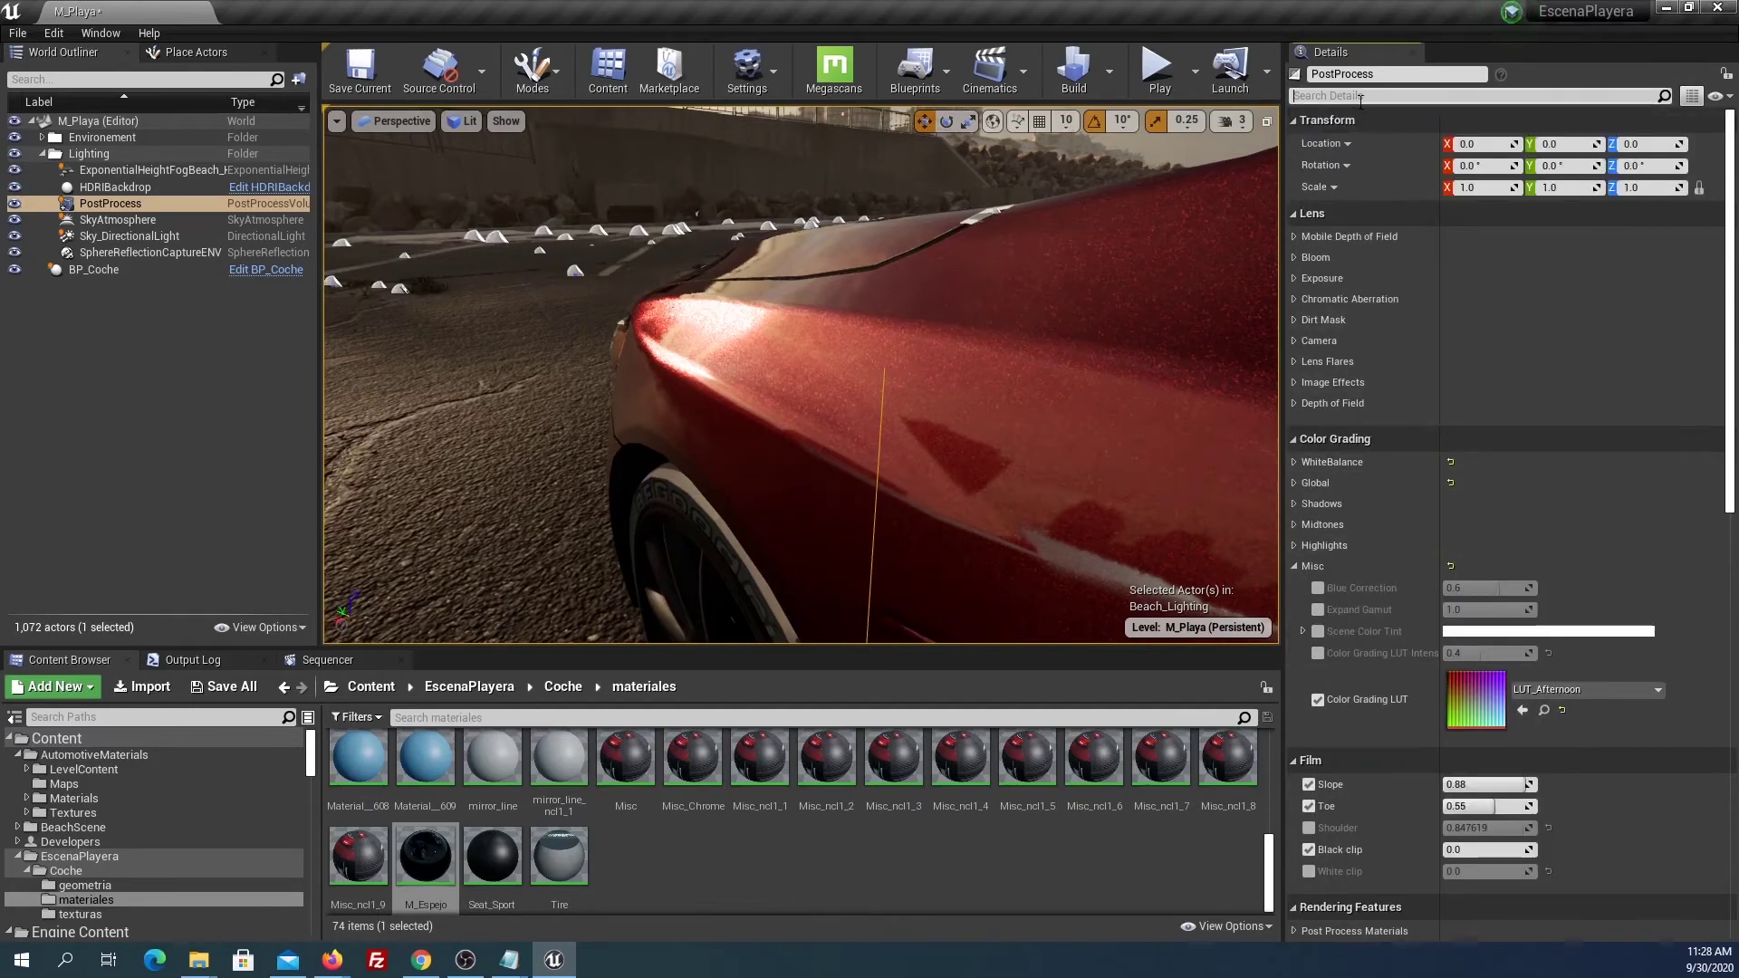
Filter Details to 'bloom', try the Standard bloom method, then revert to Convolution.
{"action": "left_click", "coordinate": [1360, 96]}
{"action": "type", "text": "bloom"}
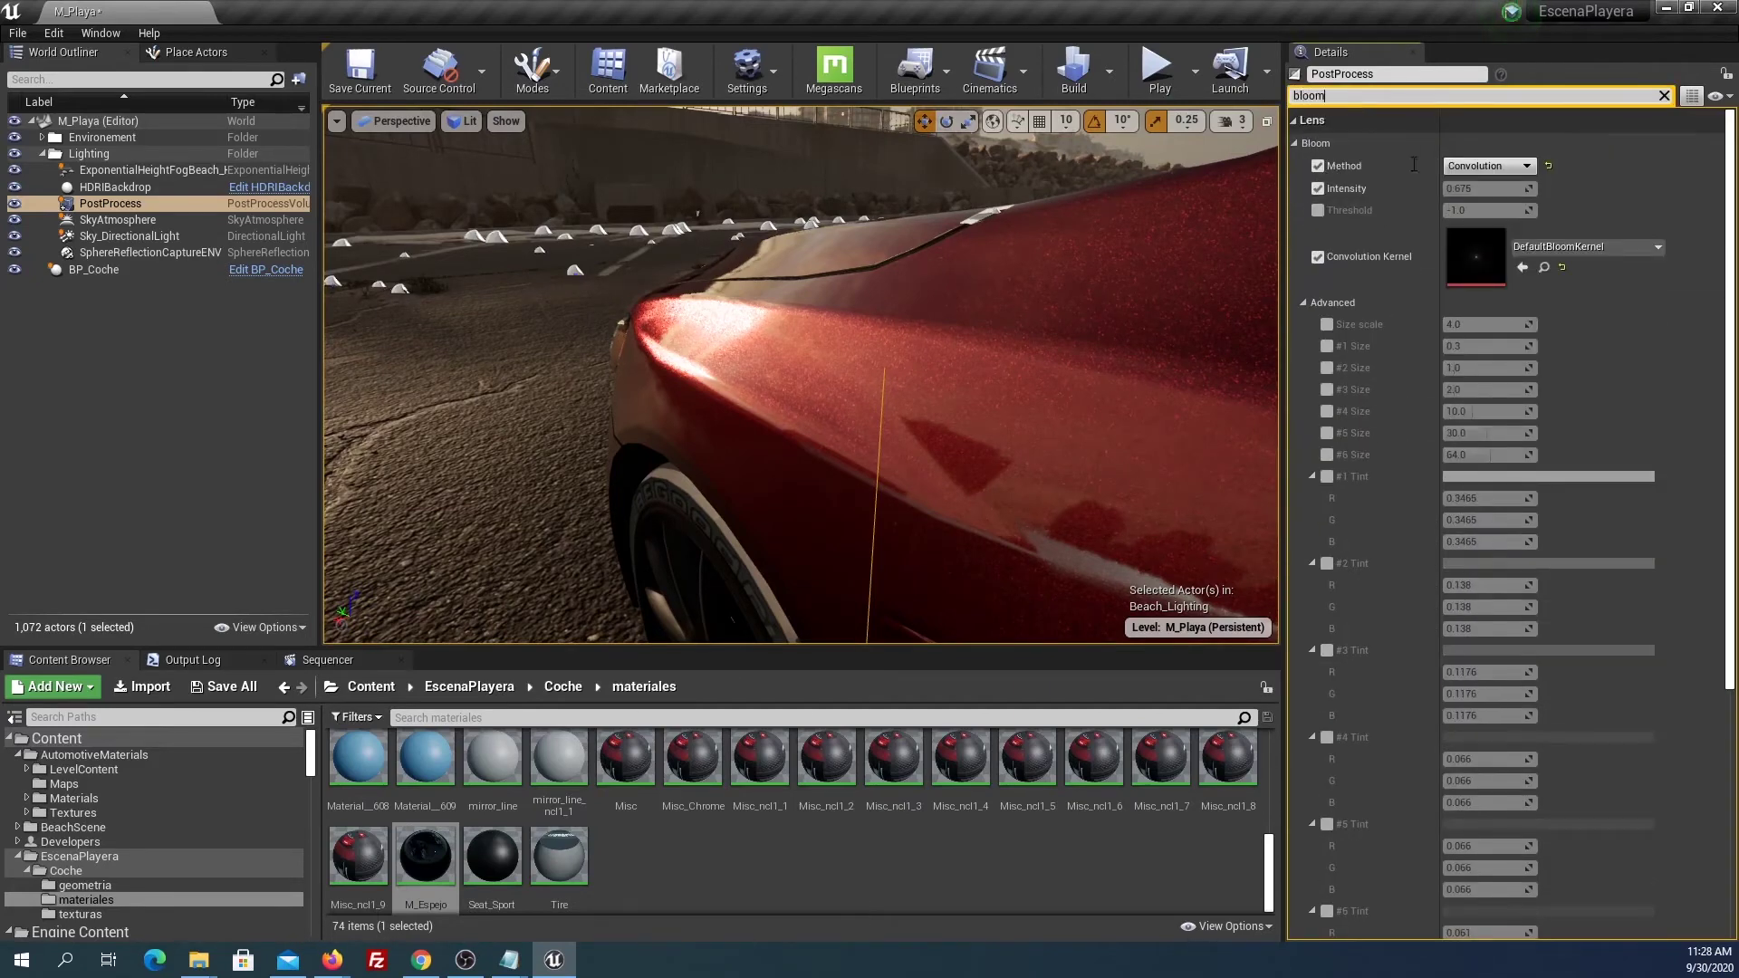
{"action": "left_click", "coordinate": [1478, 168]}
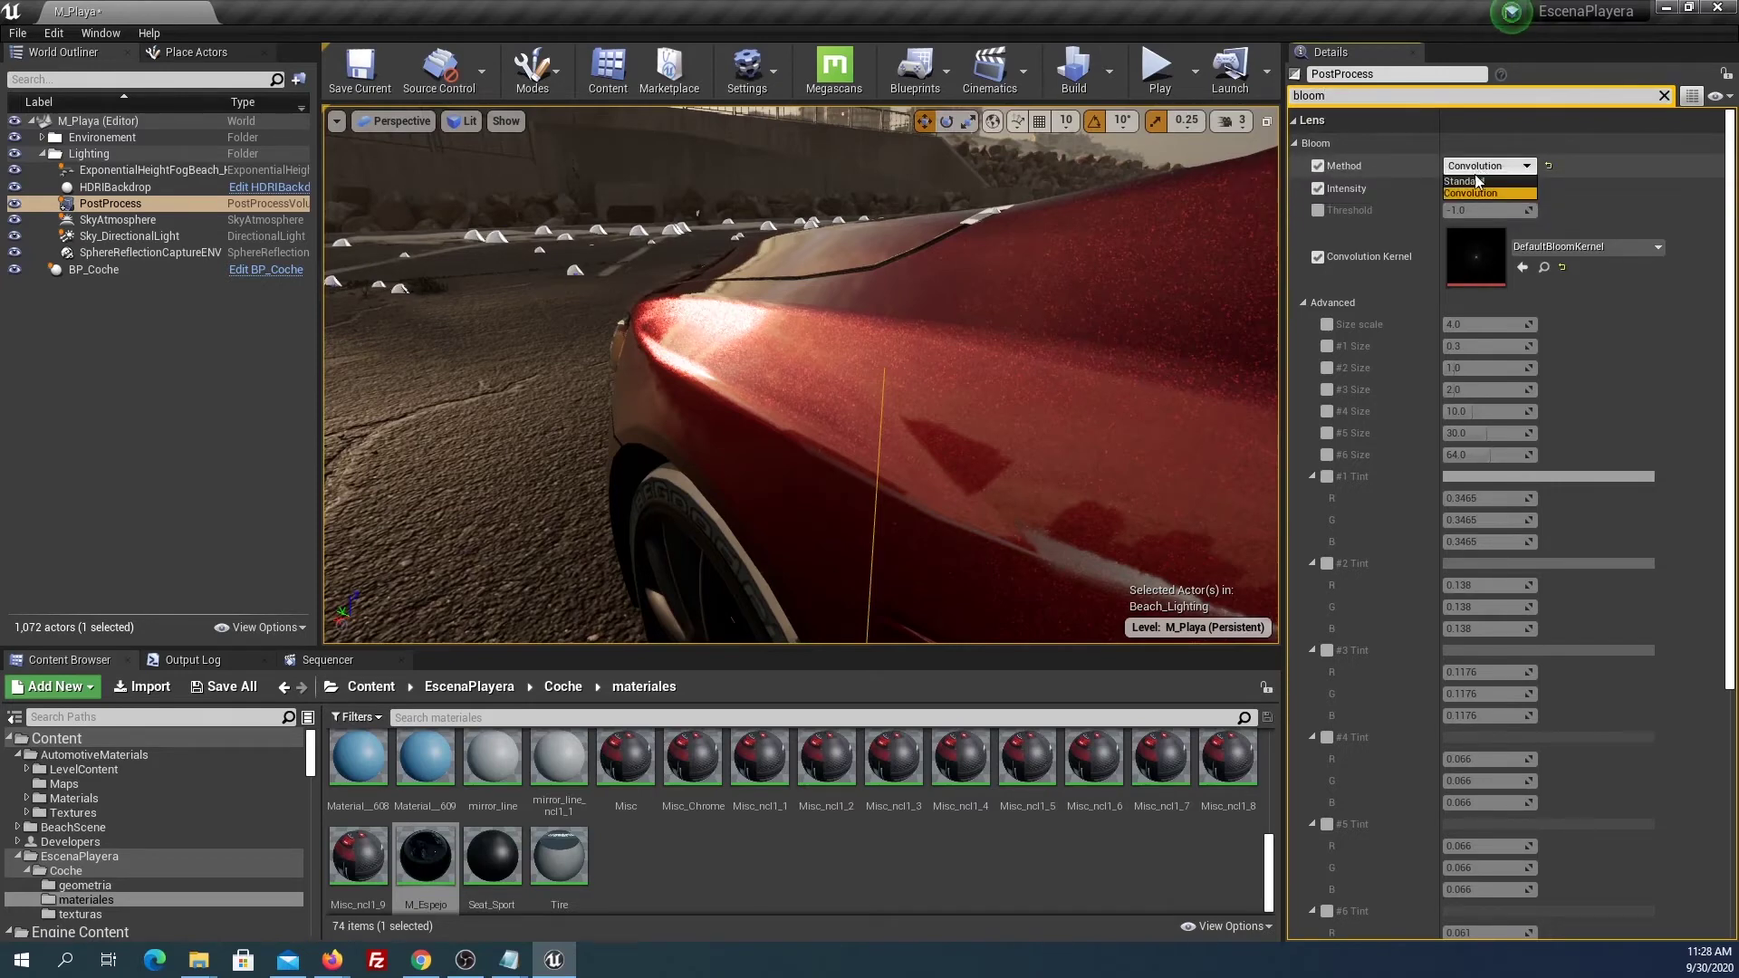
{"action": "left_click", "coordinate": [1478, 181]}
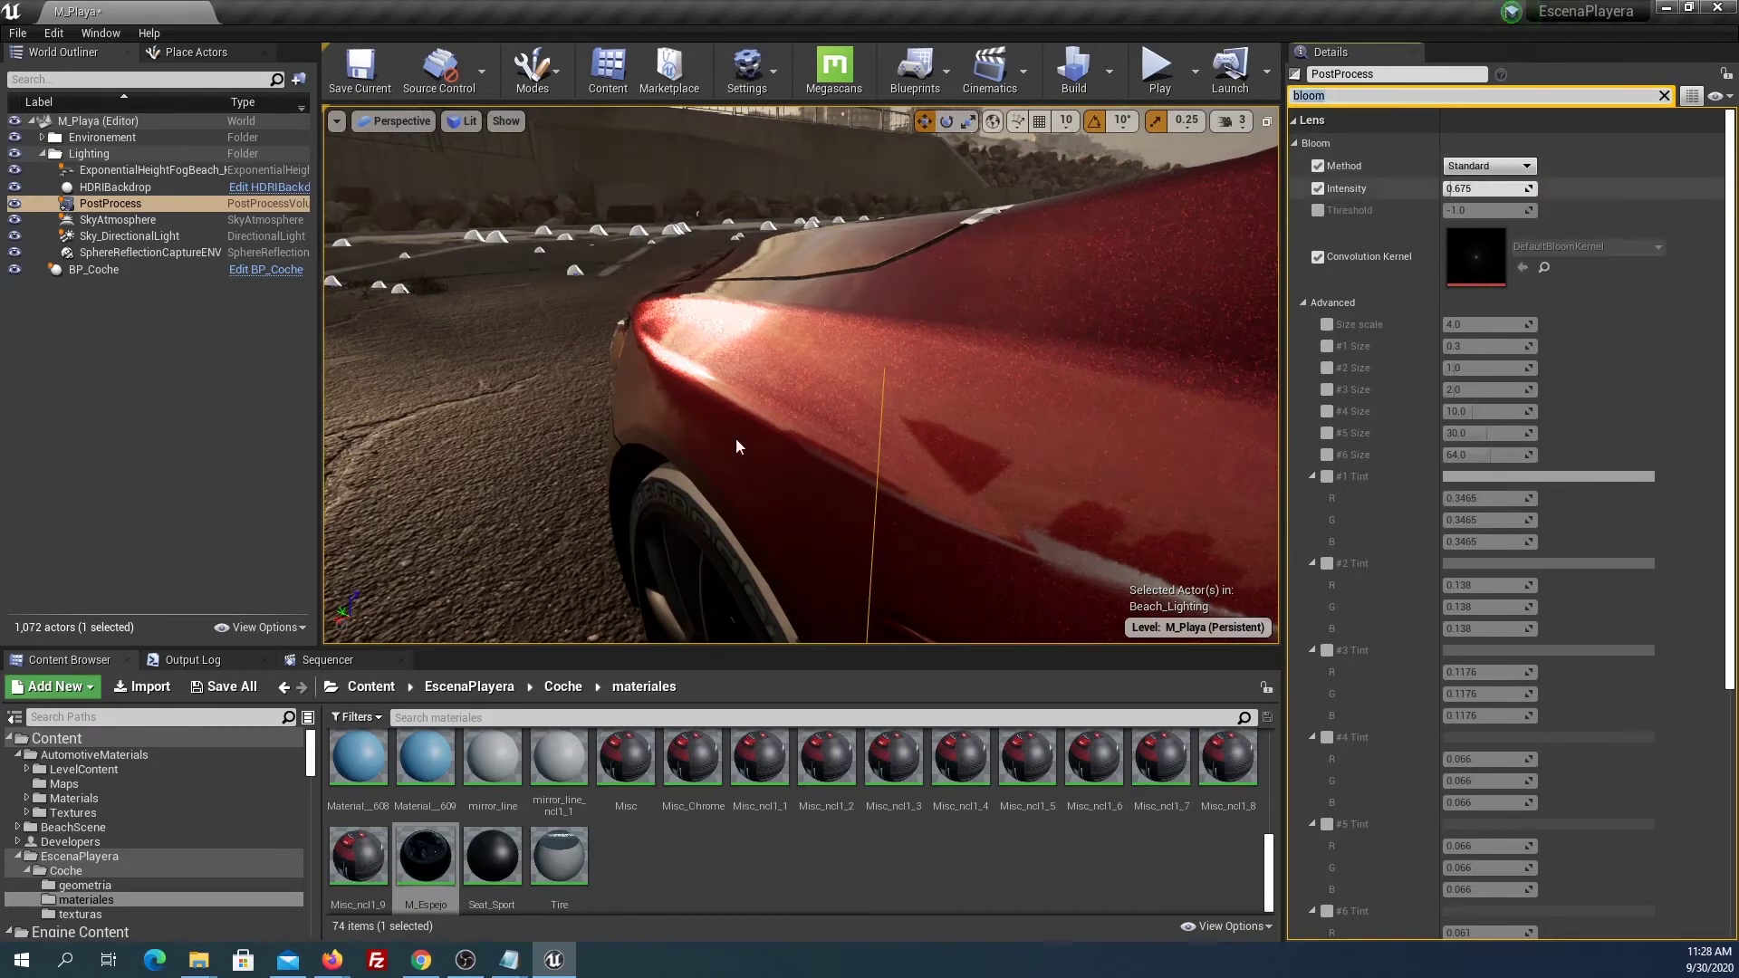
{"action": "left_click", "coordinate": [1482, 168]}
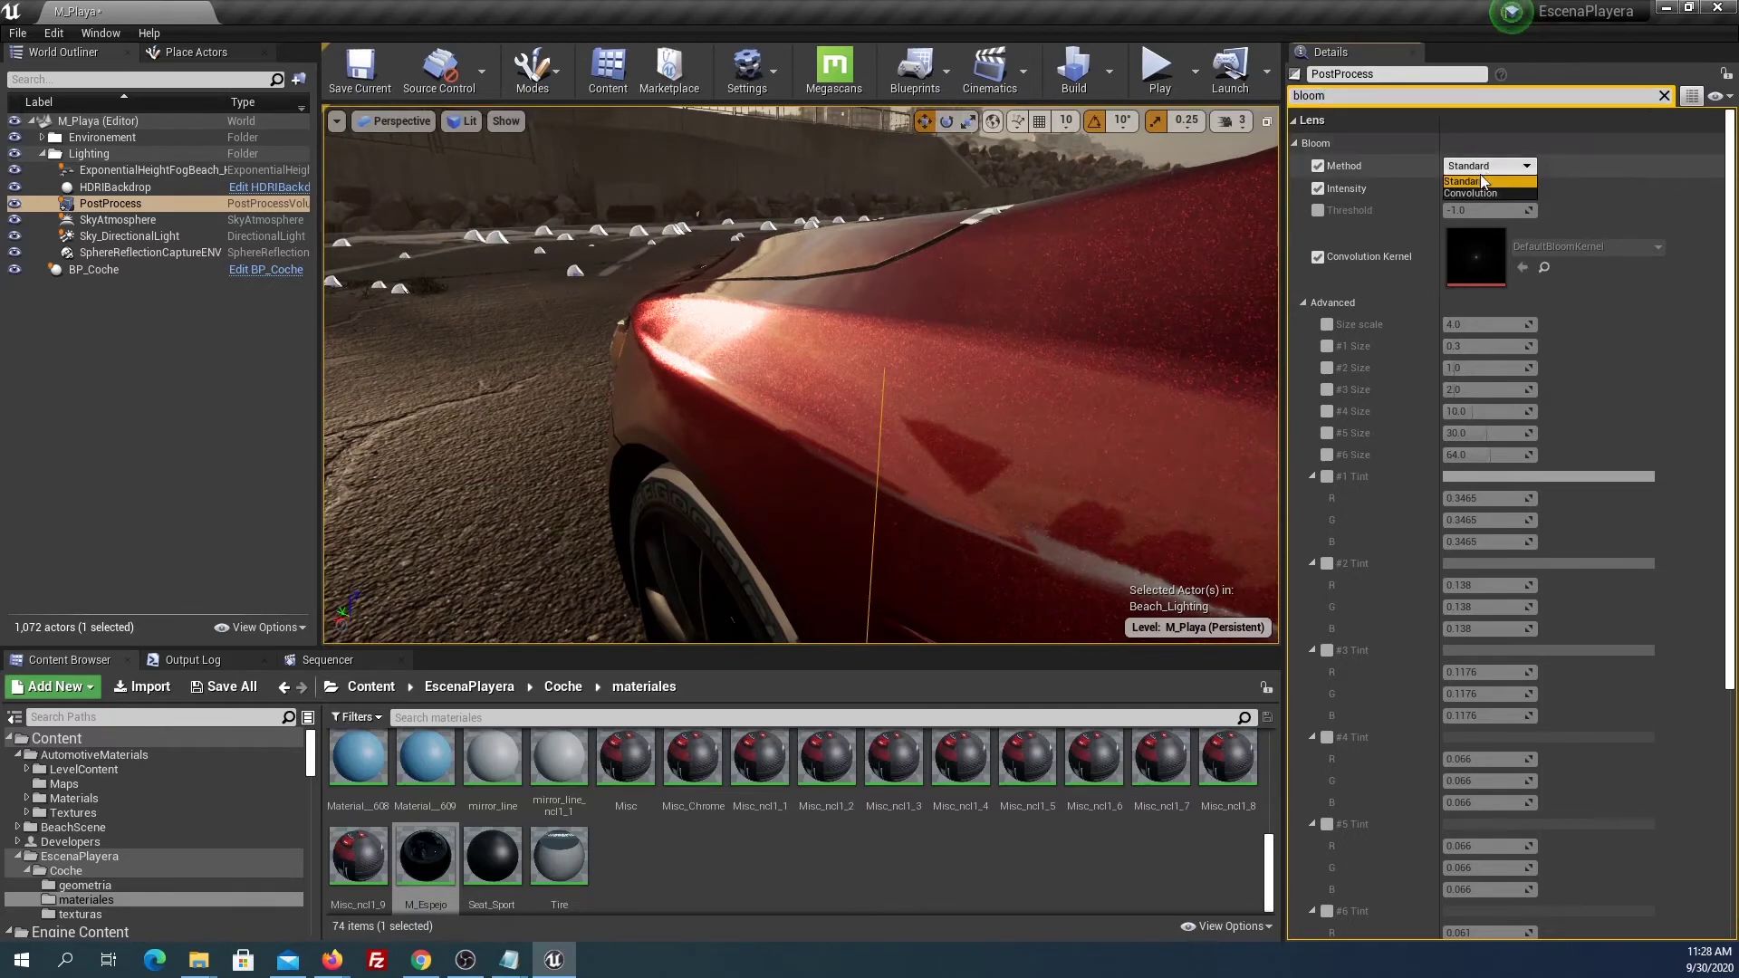
{"action": "left_click", "coordinate": [1471, 193]}
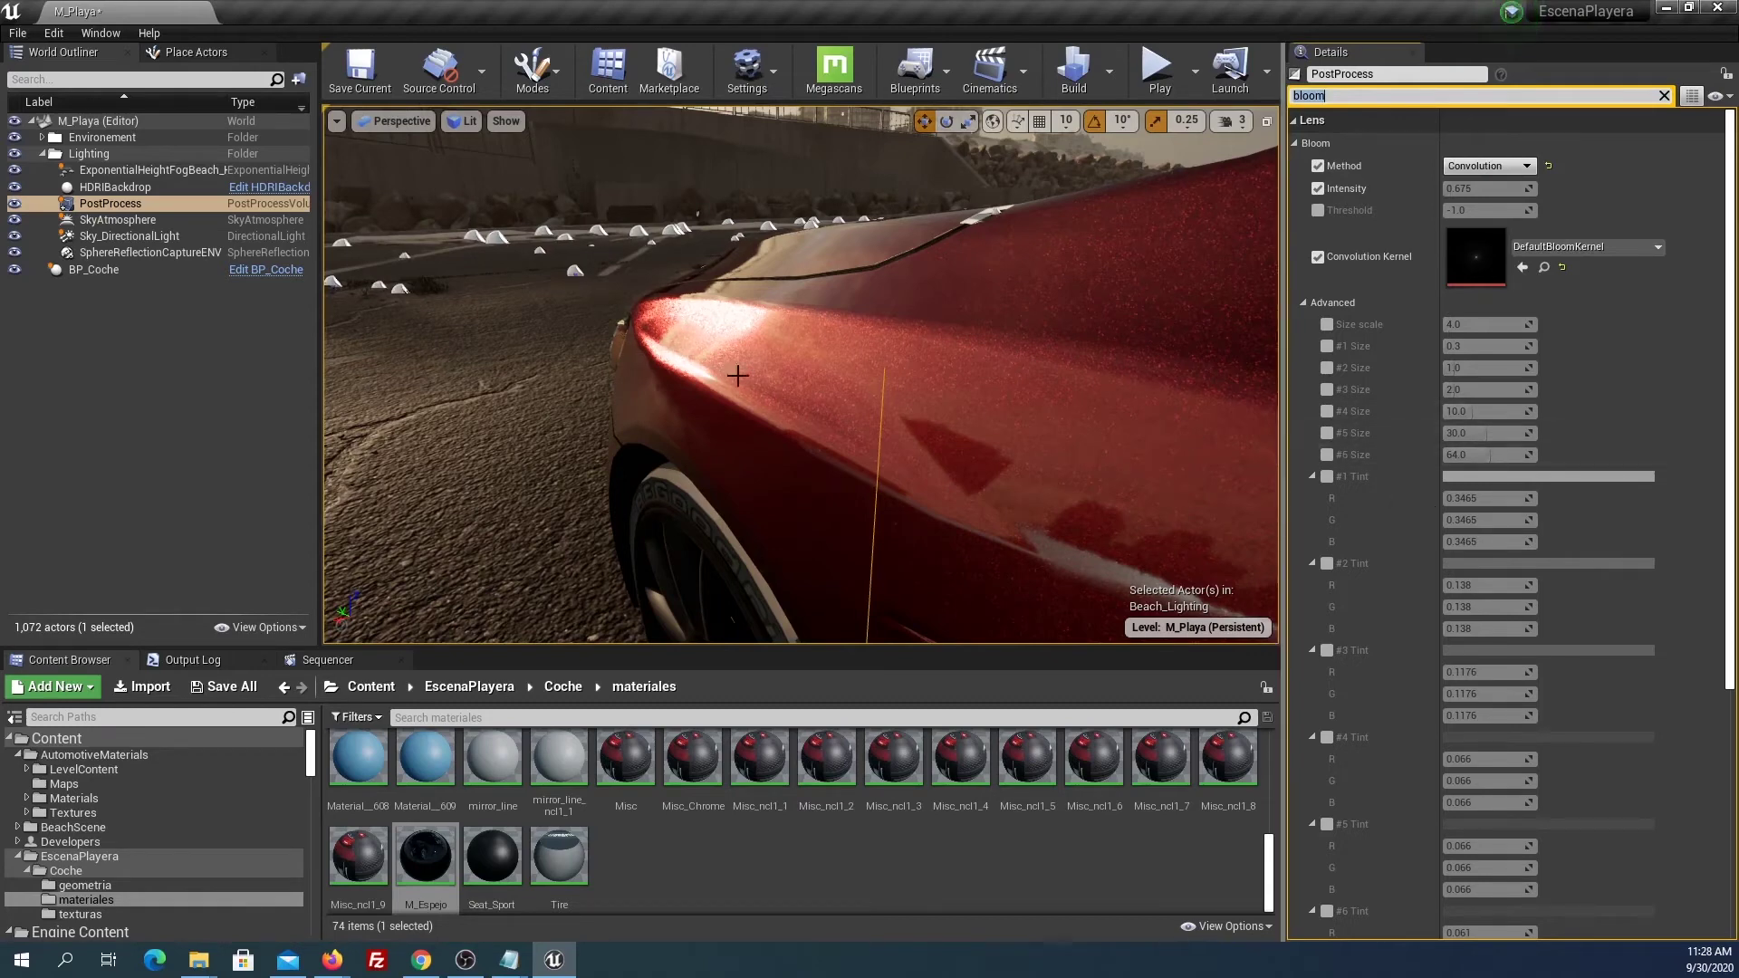
Raise Convolution Boost Mult to 24.0 and inspect the stronger bloom on the car body.
{"action": "scroll", "coordinate": [1581, 580], "scroll_direction": "down", "scroll_amount": 1}
{"action": "scroll", "coordinate": [1595, 617], "scroll_direction": "down", "scroll_amount": 2}
{"action": "scroll", "coordinate": [1595, 617], "scroll_direction": "down", "scroll_amount": 2}
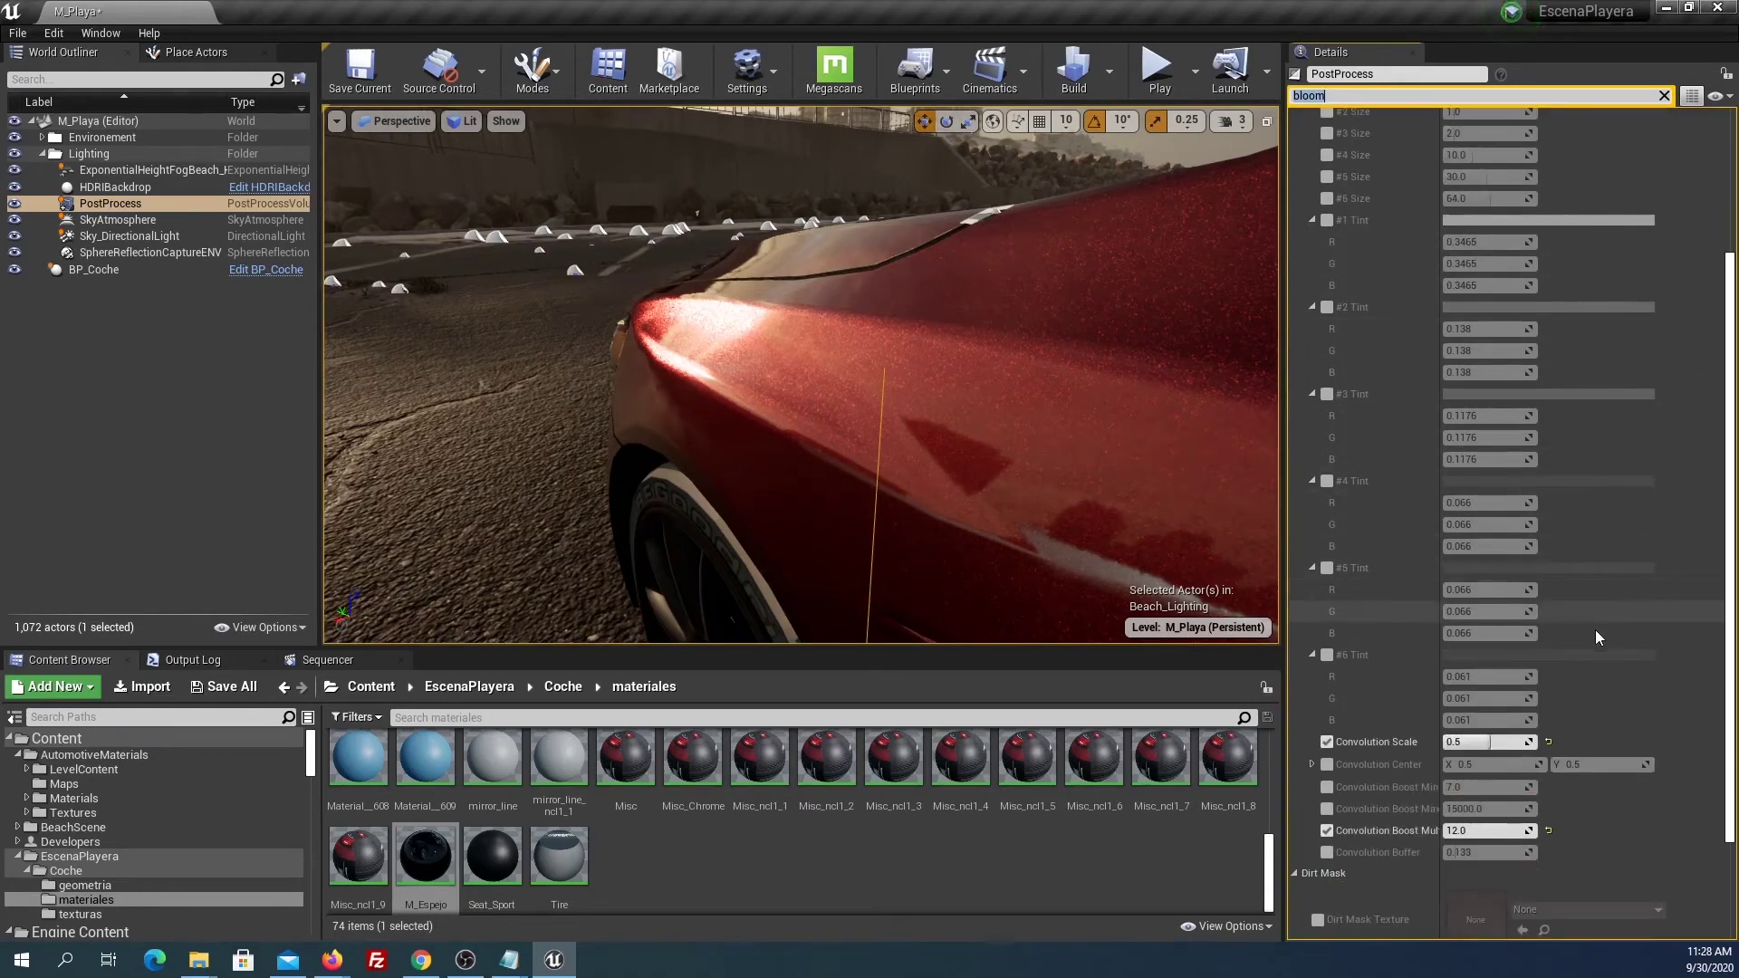
{"action": "scroll", "coordinate": [1422, 579], "scroll_direction": "up", "scroll_amount": 2}
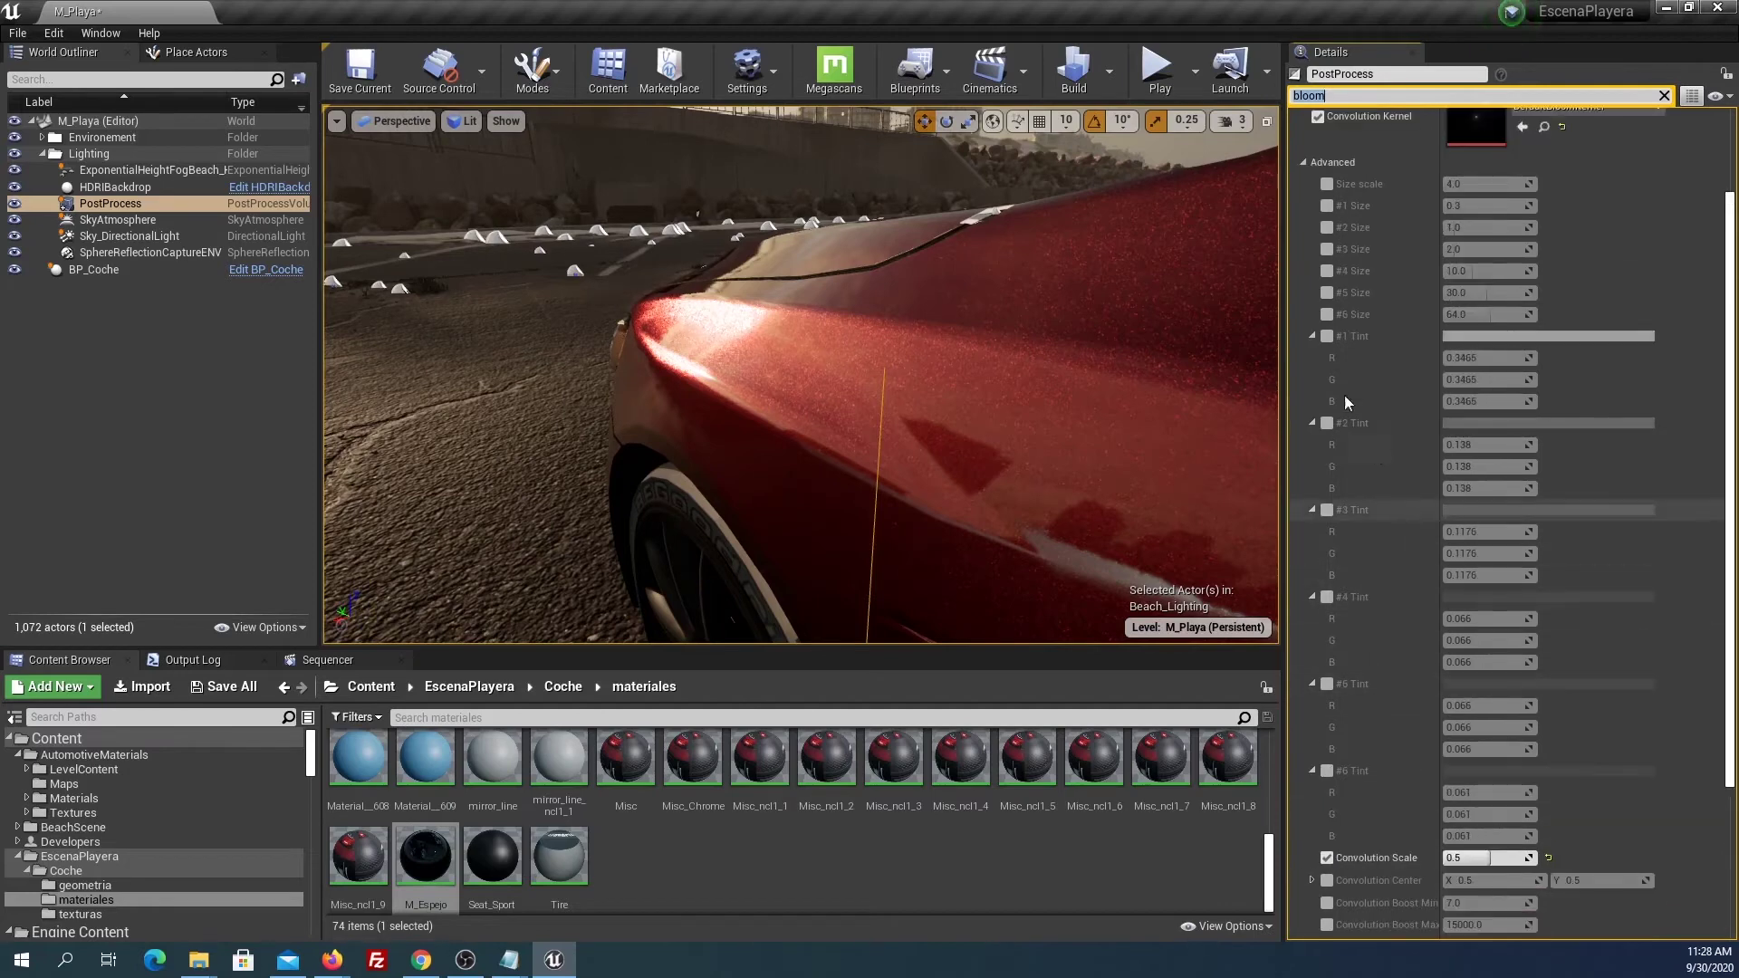
{"action": "scroll", "coordinate": [1394, 749], "scroll_direction": "down", "scroll_amount": 1}
{"action": "scroll", "coordinate": [1405, 790], "scroll_direction": "down", "scroll_amount": 1}
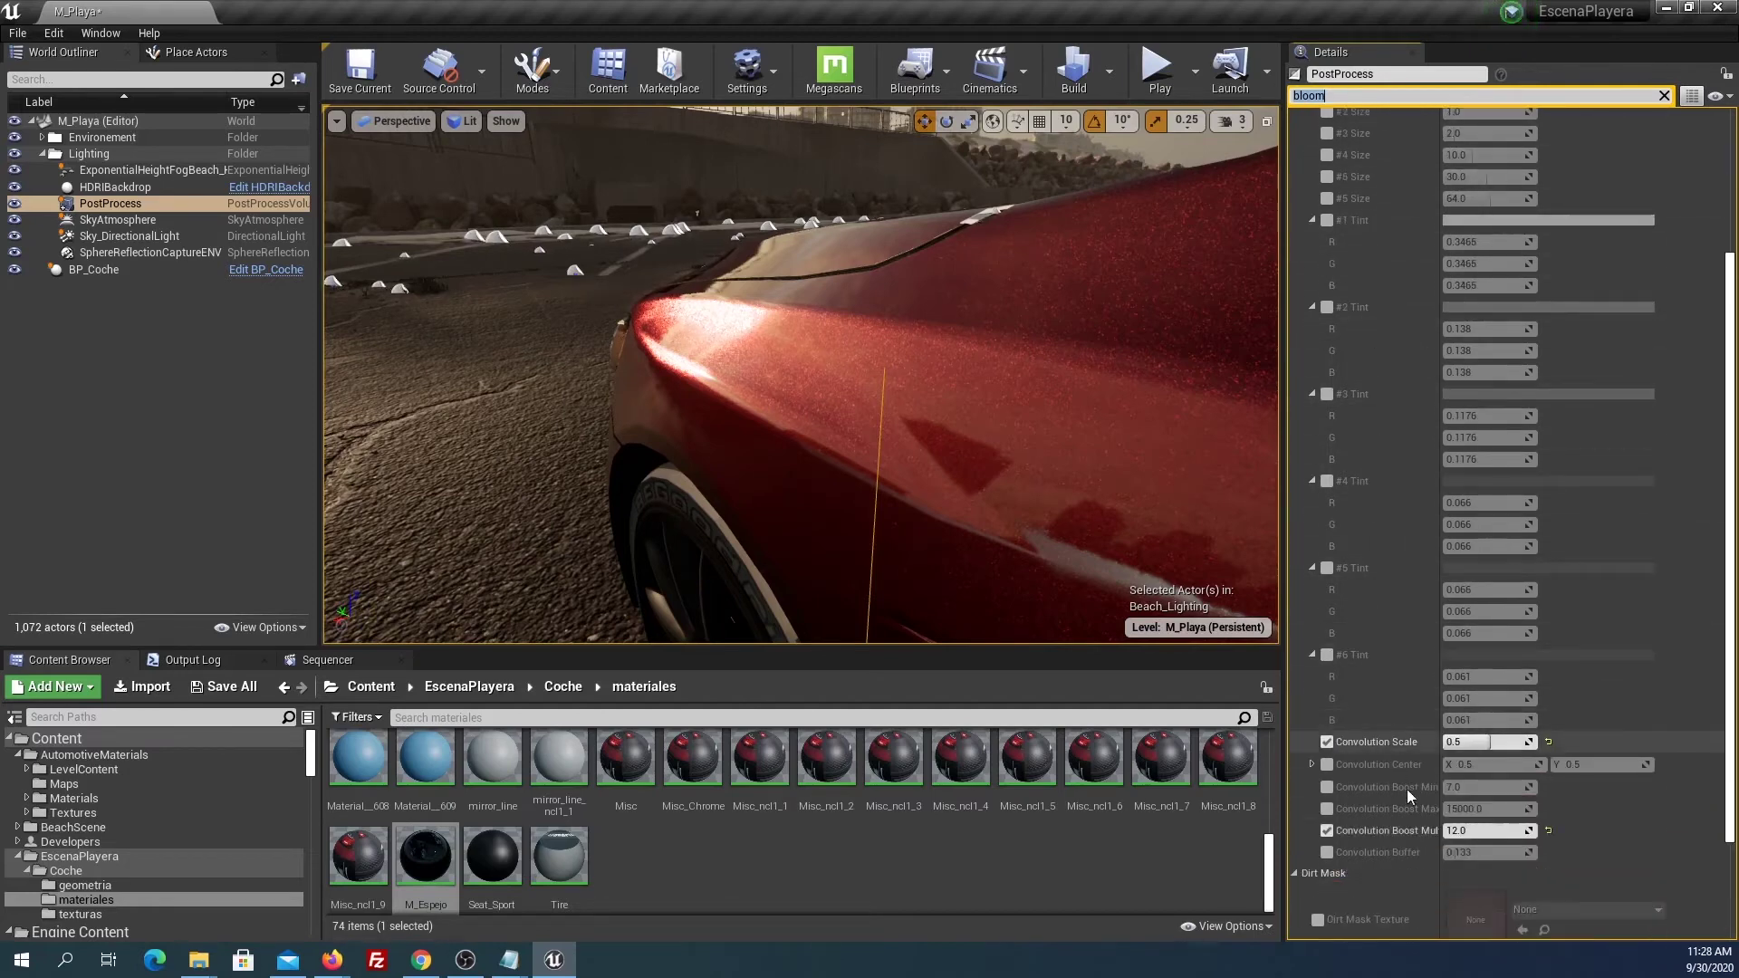
{"action": "left_click", "coordinate": [1485, 831]}
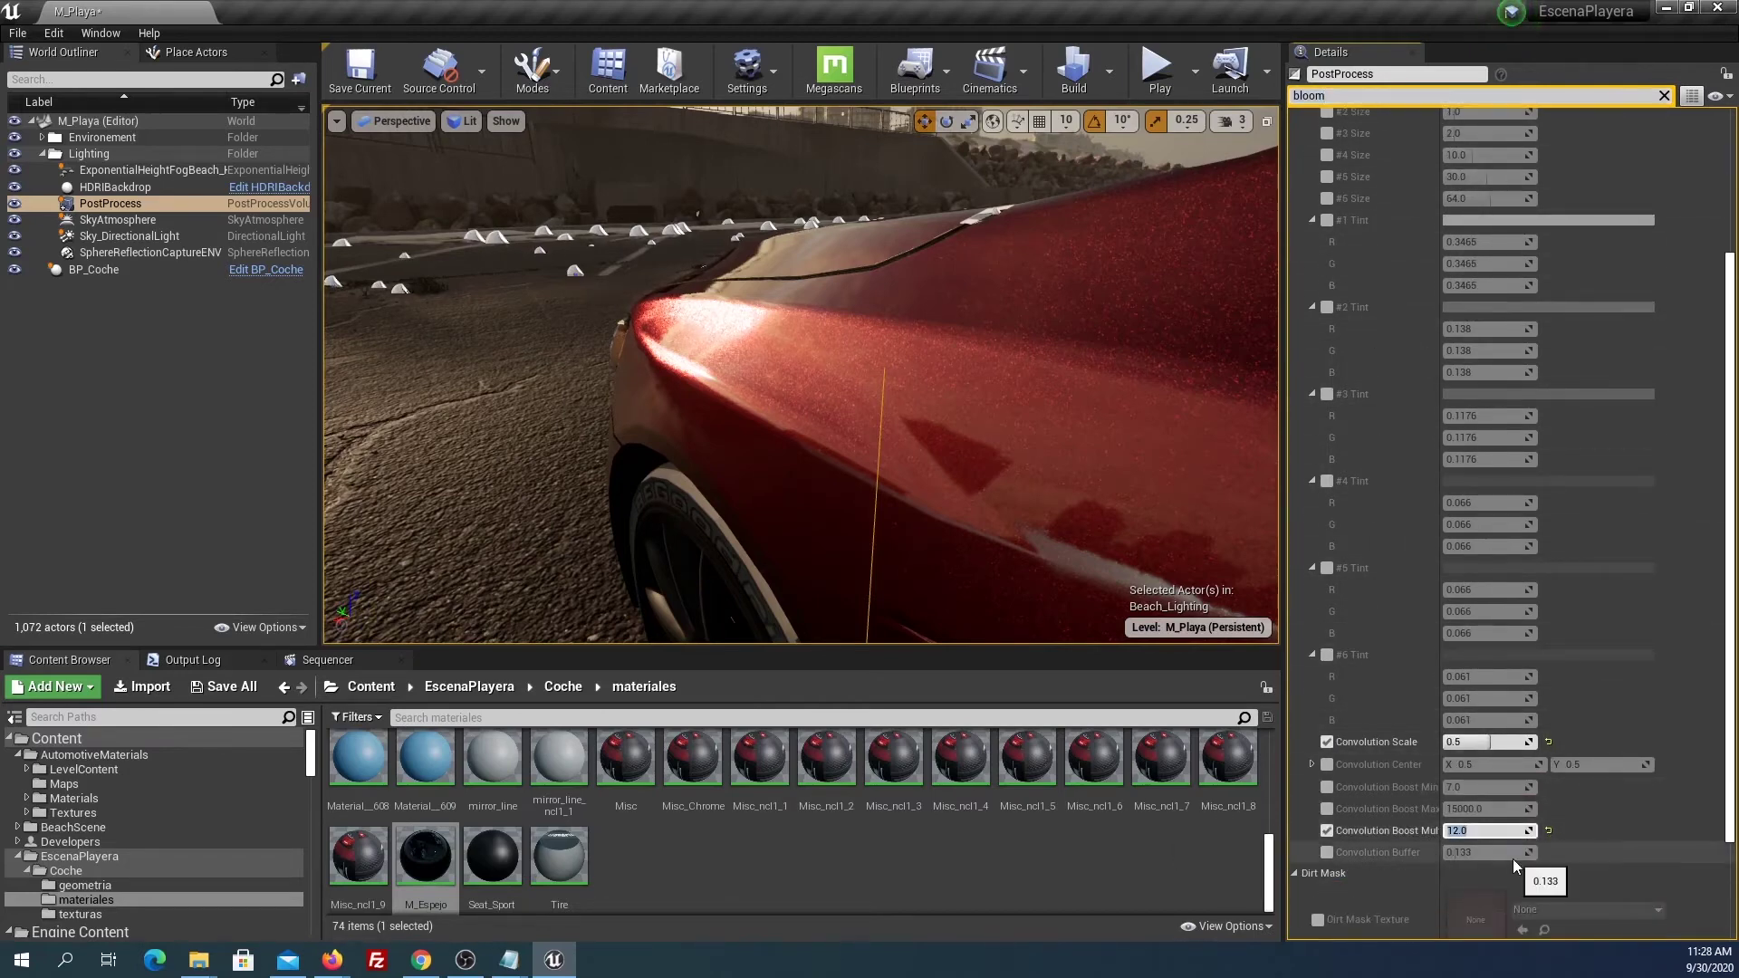
{"action": "type", "text": "24.0"}
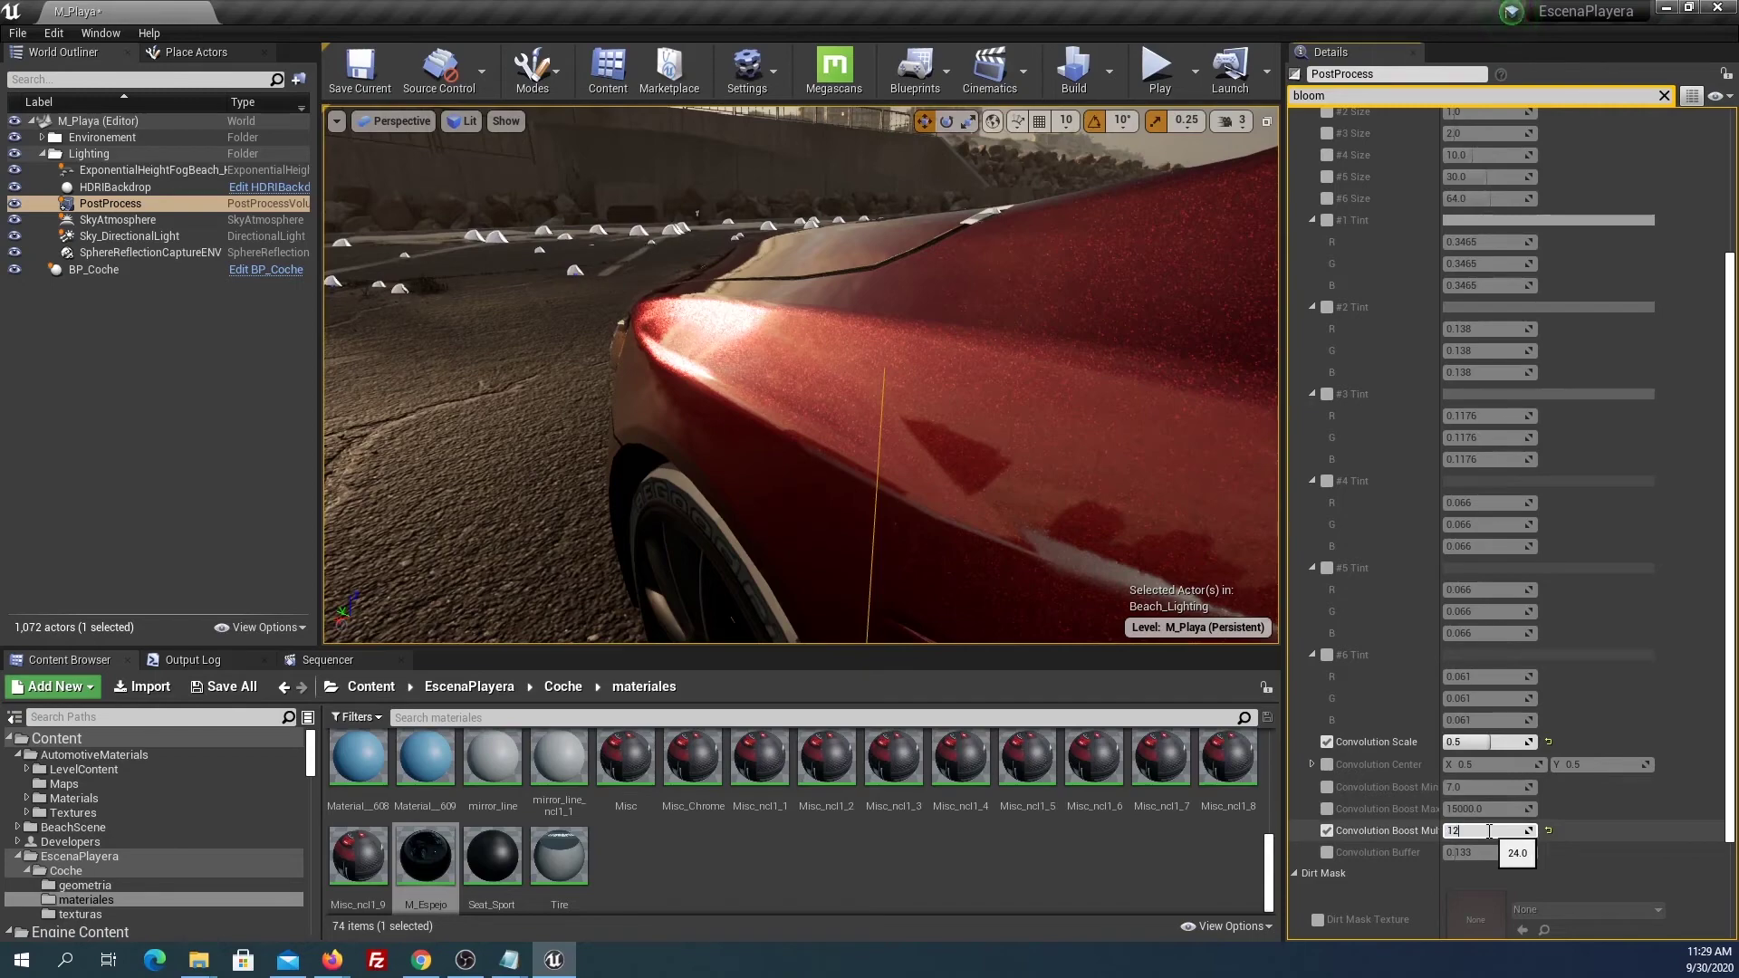
{"action": "key", "text": "Return"}
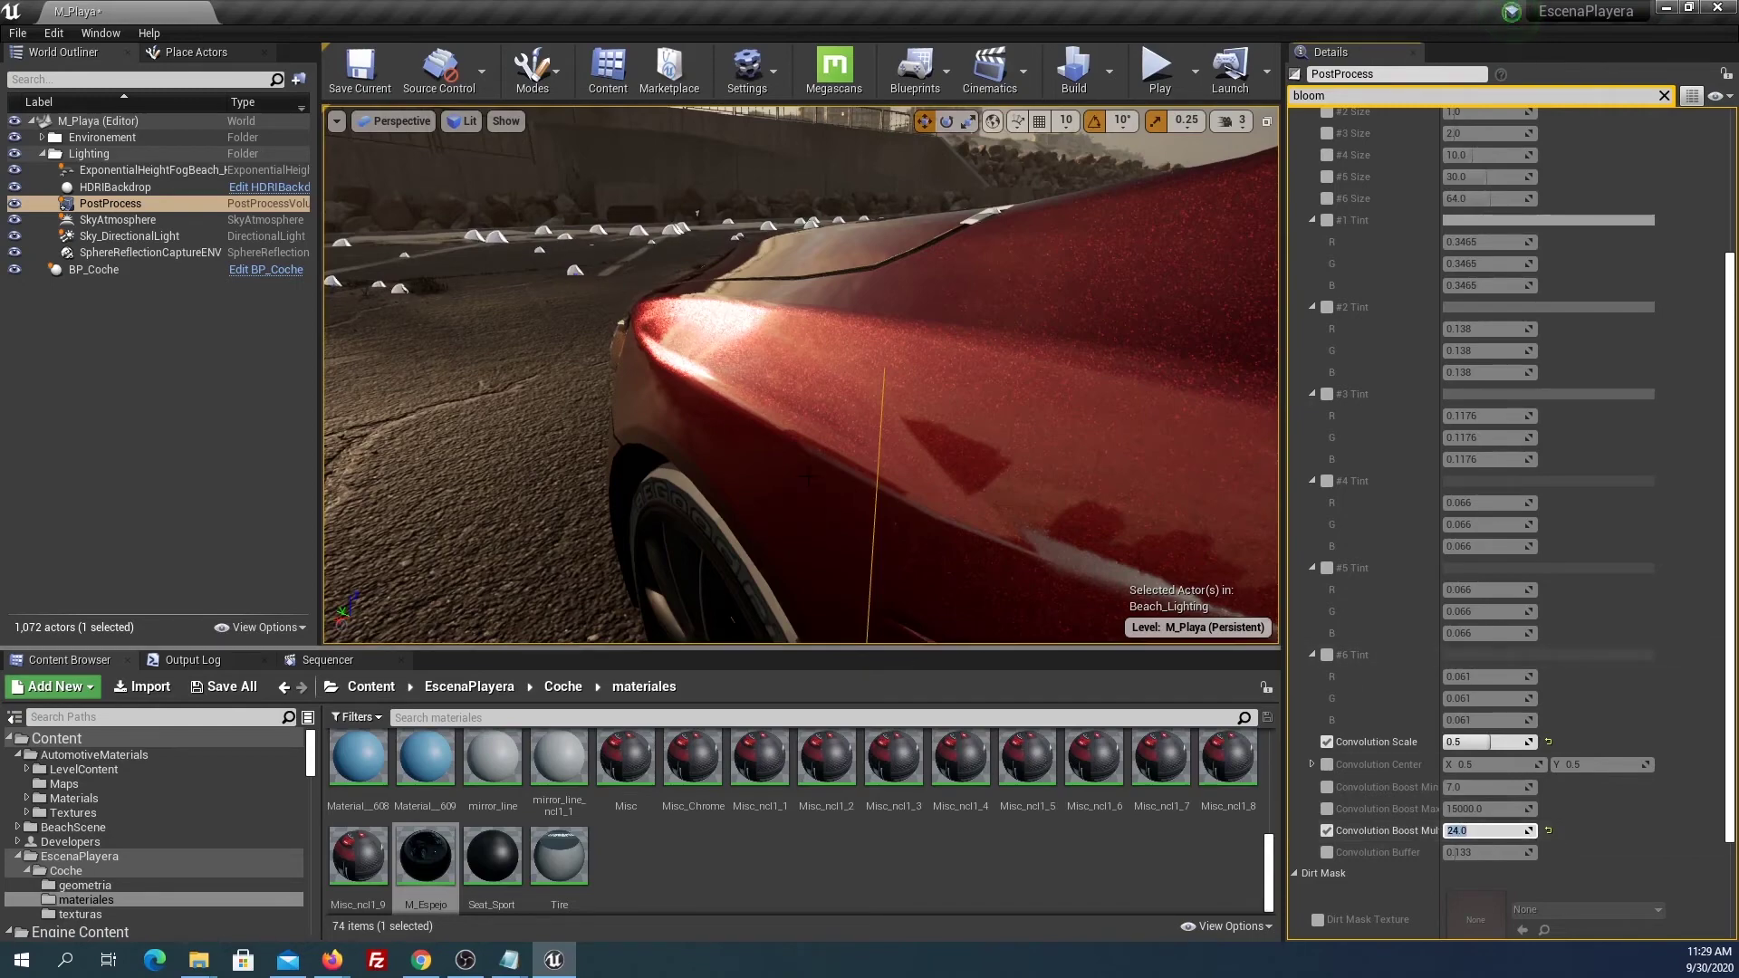
{"action": "right_click_drag", "start_coordinate": [901, 630], "coordinate": [797, 571]}
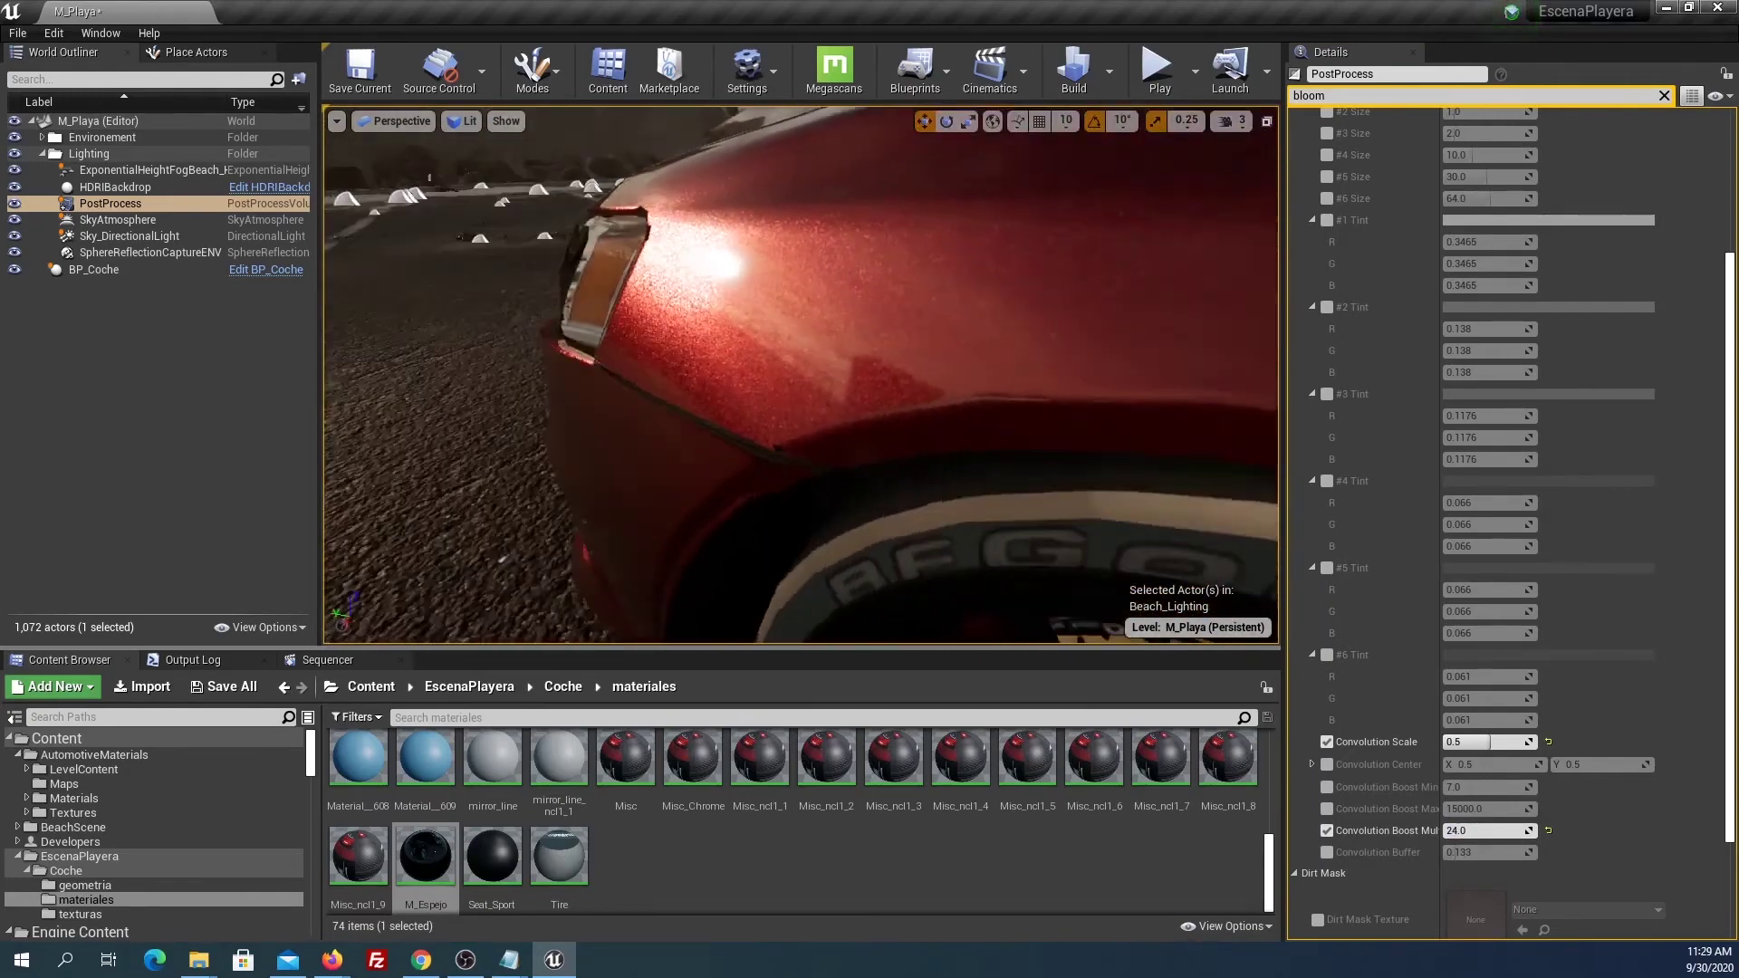
Restore Convolution Boost Mult to 12.0 and fly the view along the car's side.
{"action": "scroll", "coordinate": [1576, 390], "scroll_direction": "up", "scroll_amount": 5}
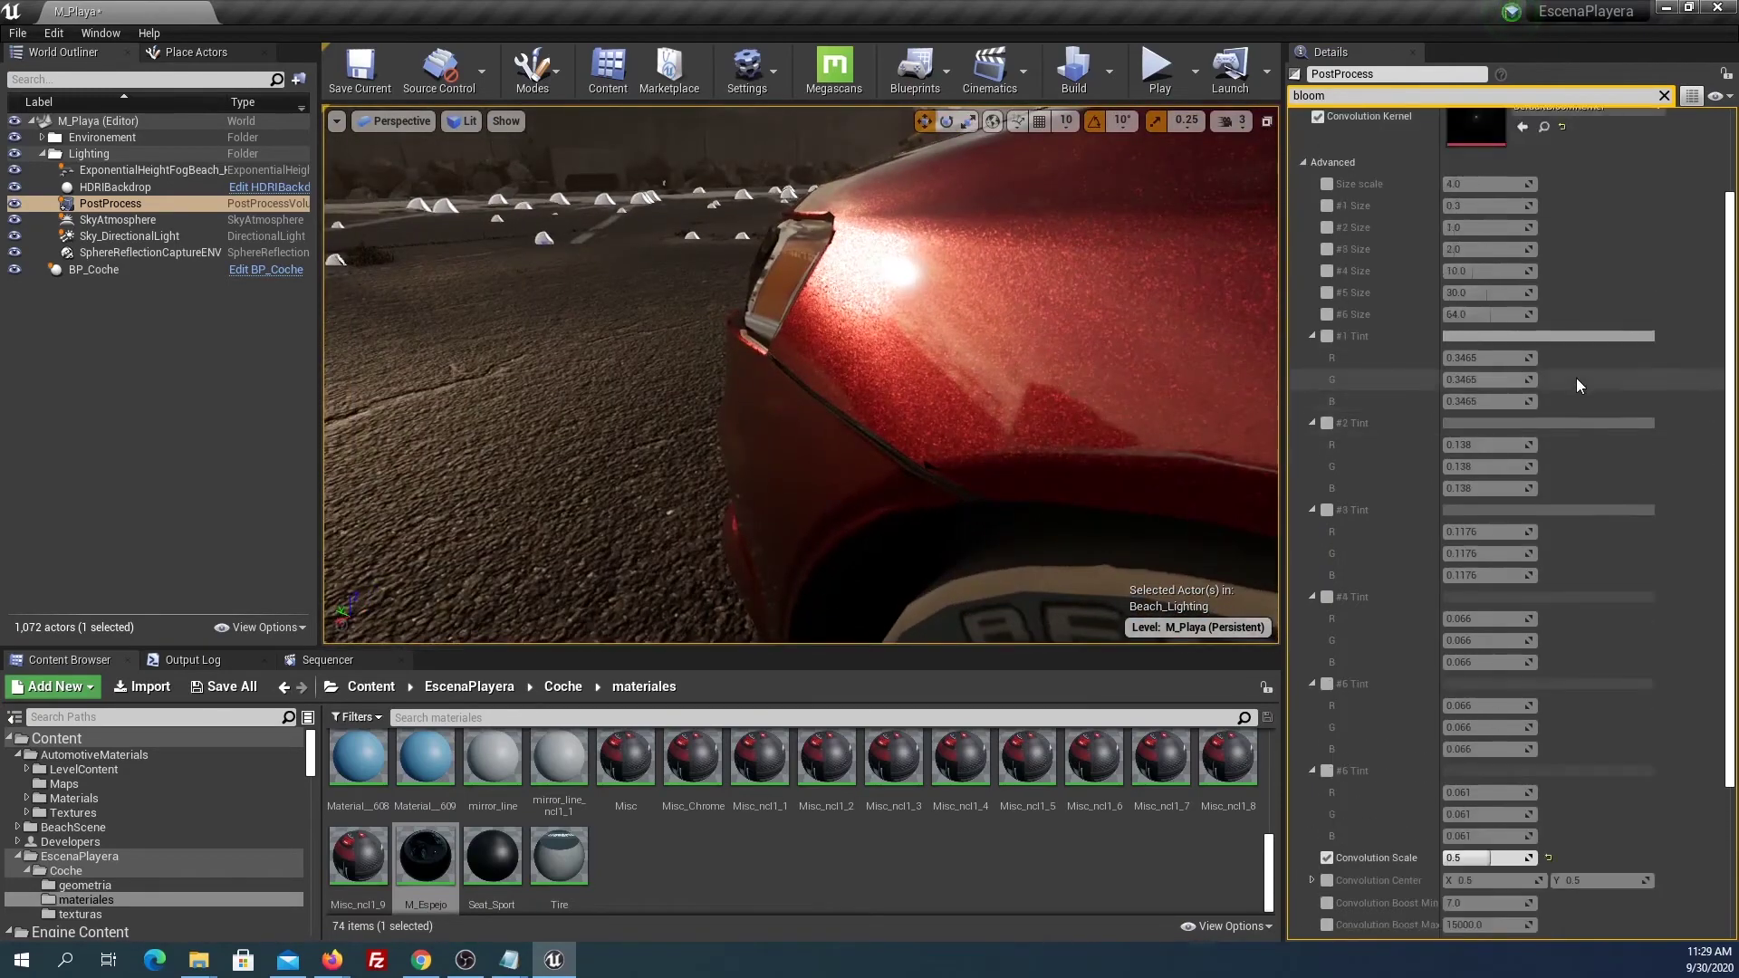
{"action": "scroll", "coordinate": [1534, 654], "scroll_direction": "down", "scroll_amount": 5}
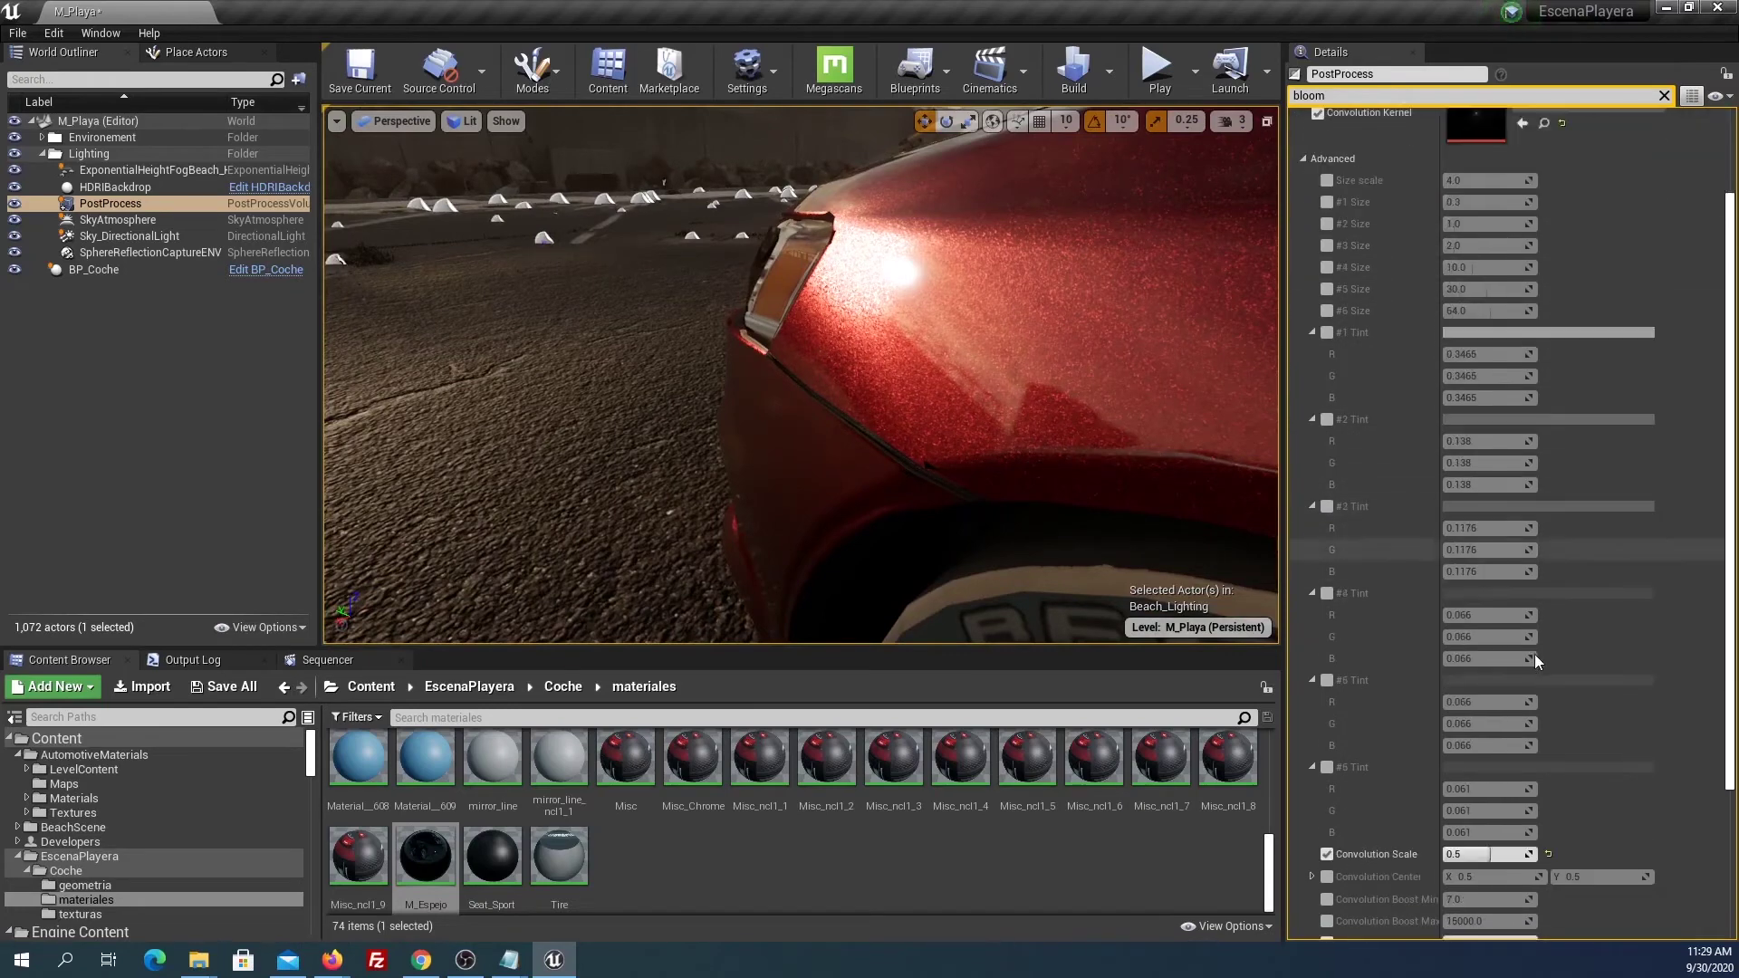
{"action": "scroll", "coordinate": [1532, 683], "scroll_direction": "down", "scroll_amount": 3}
{"action": "left_click", "coordinate": [1485, 827]}
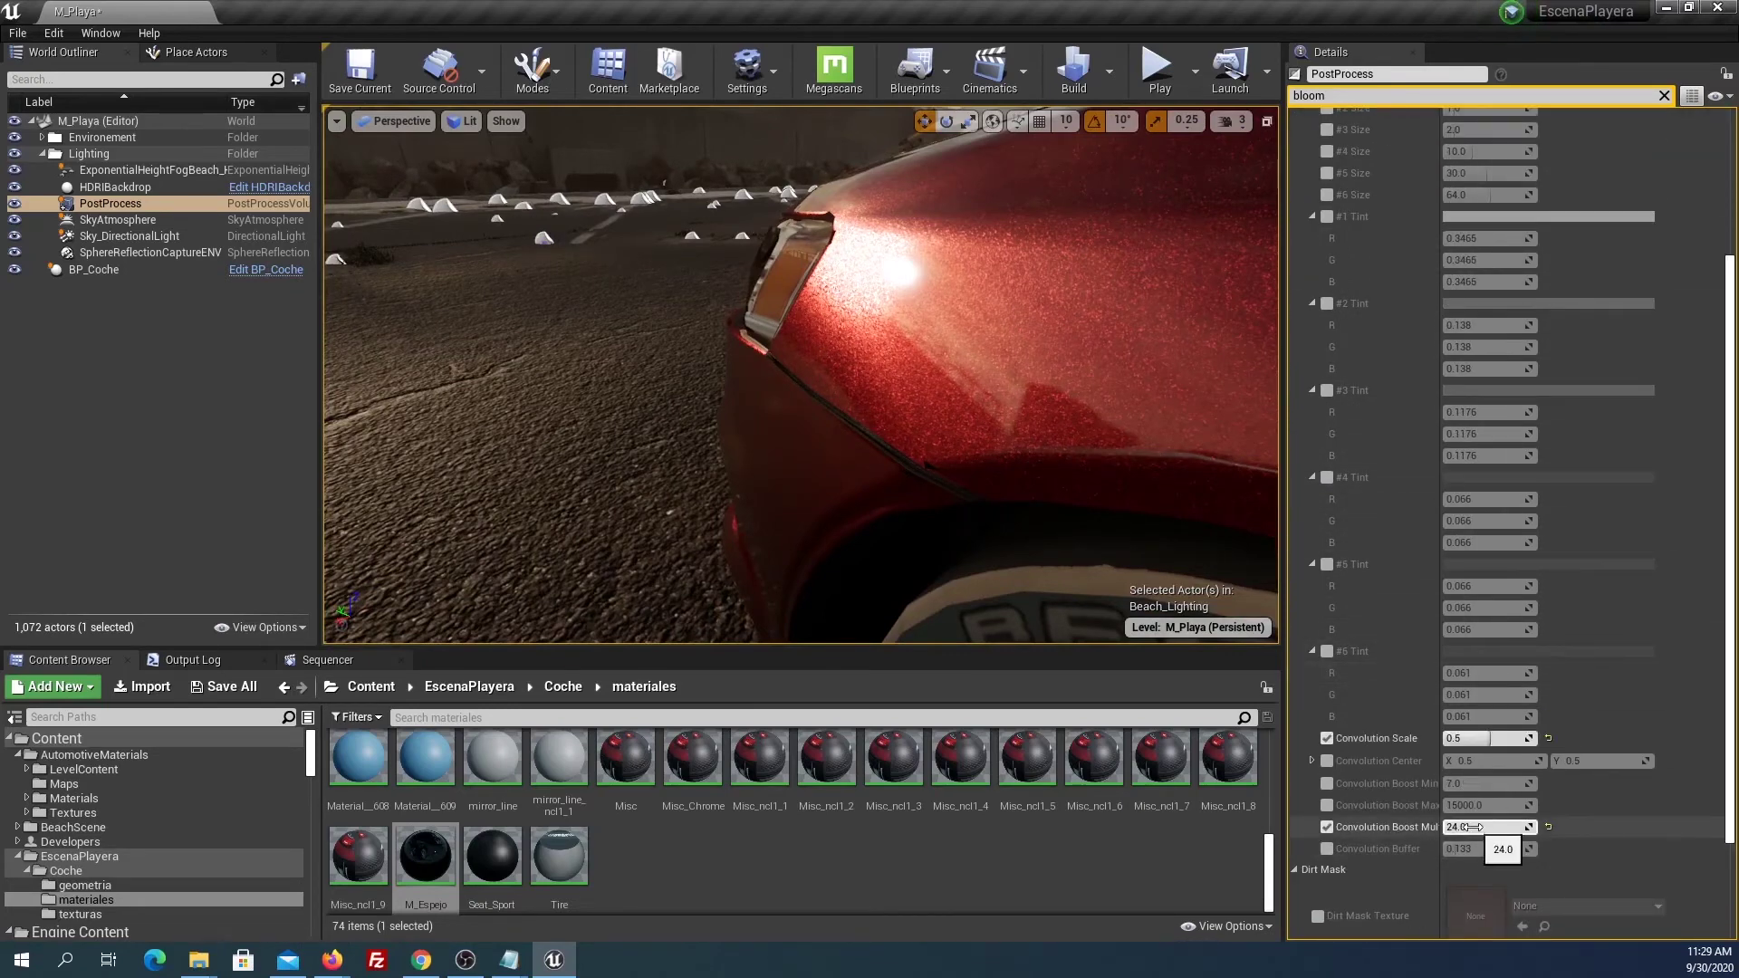
{"action": "type", "text": "12"}
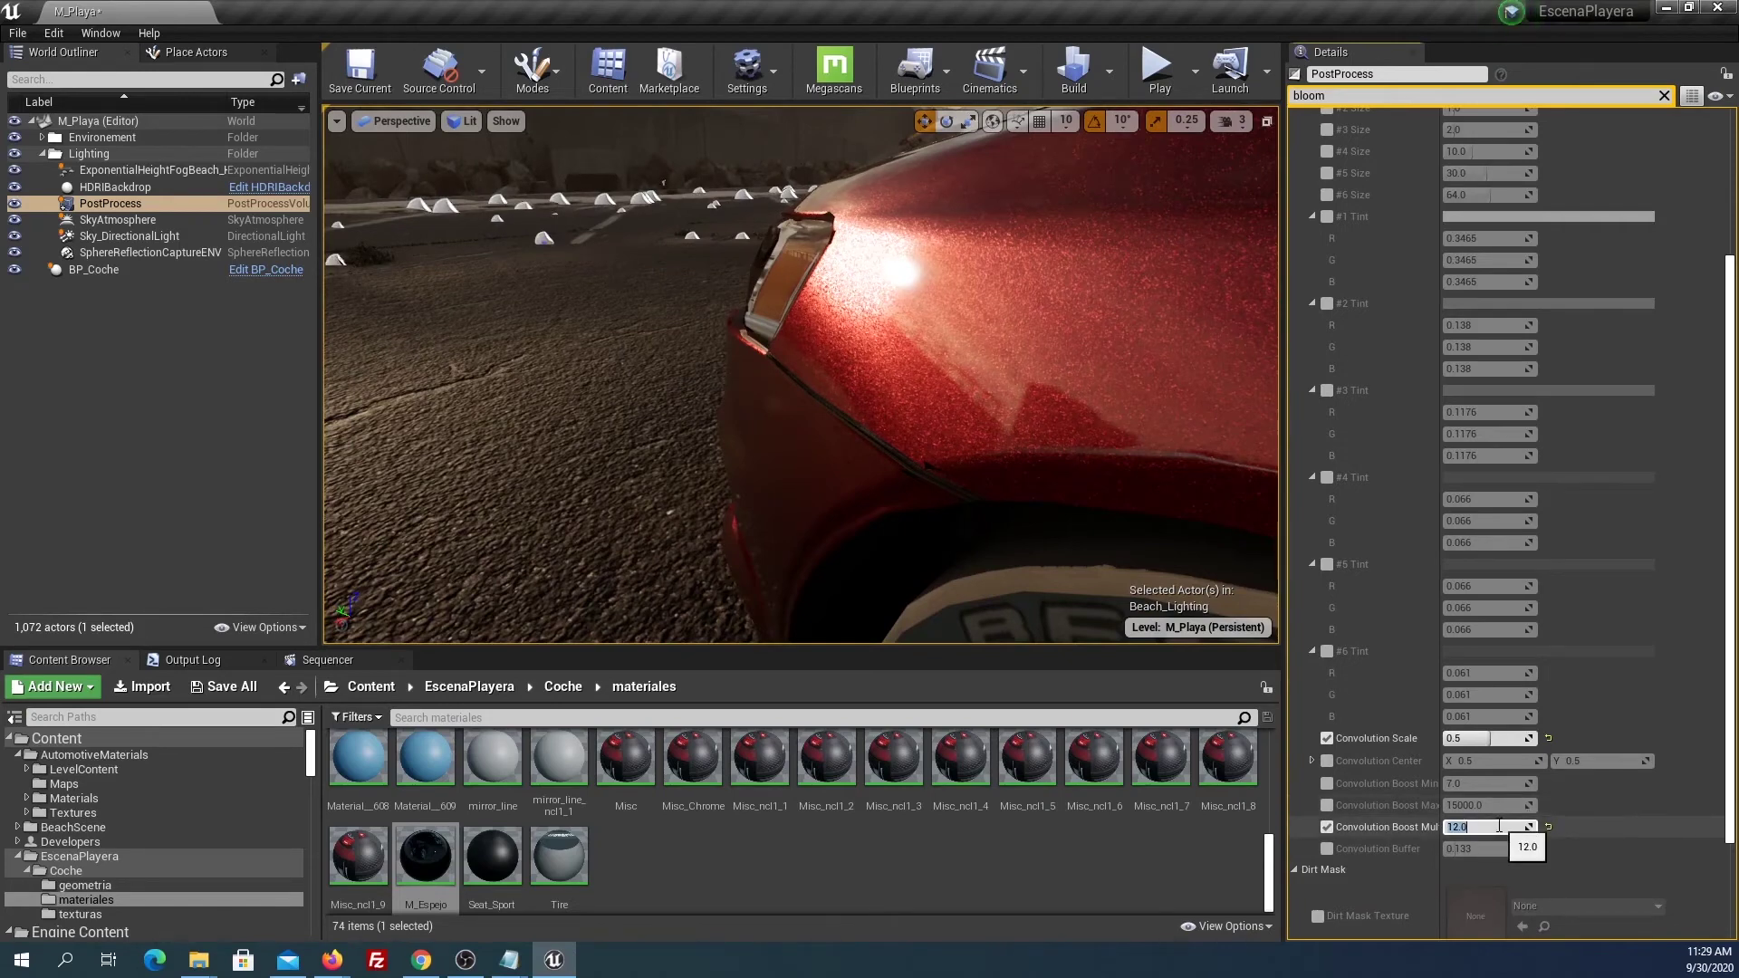
{"action": "key", "text": "Return"}
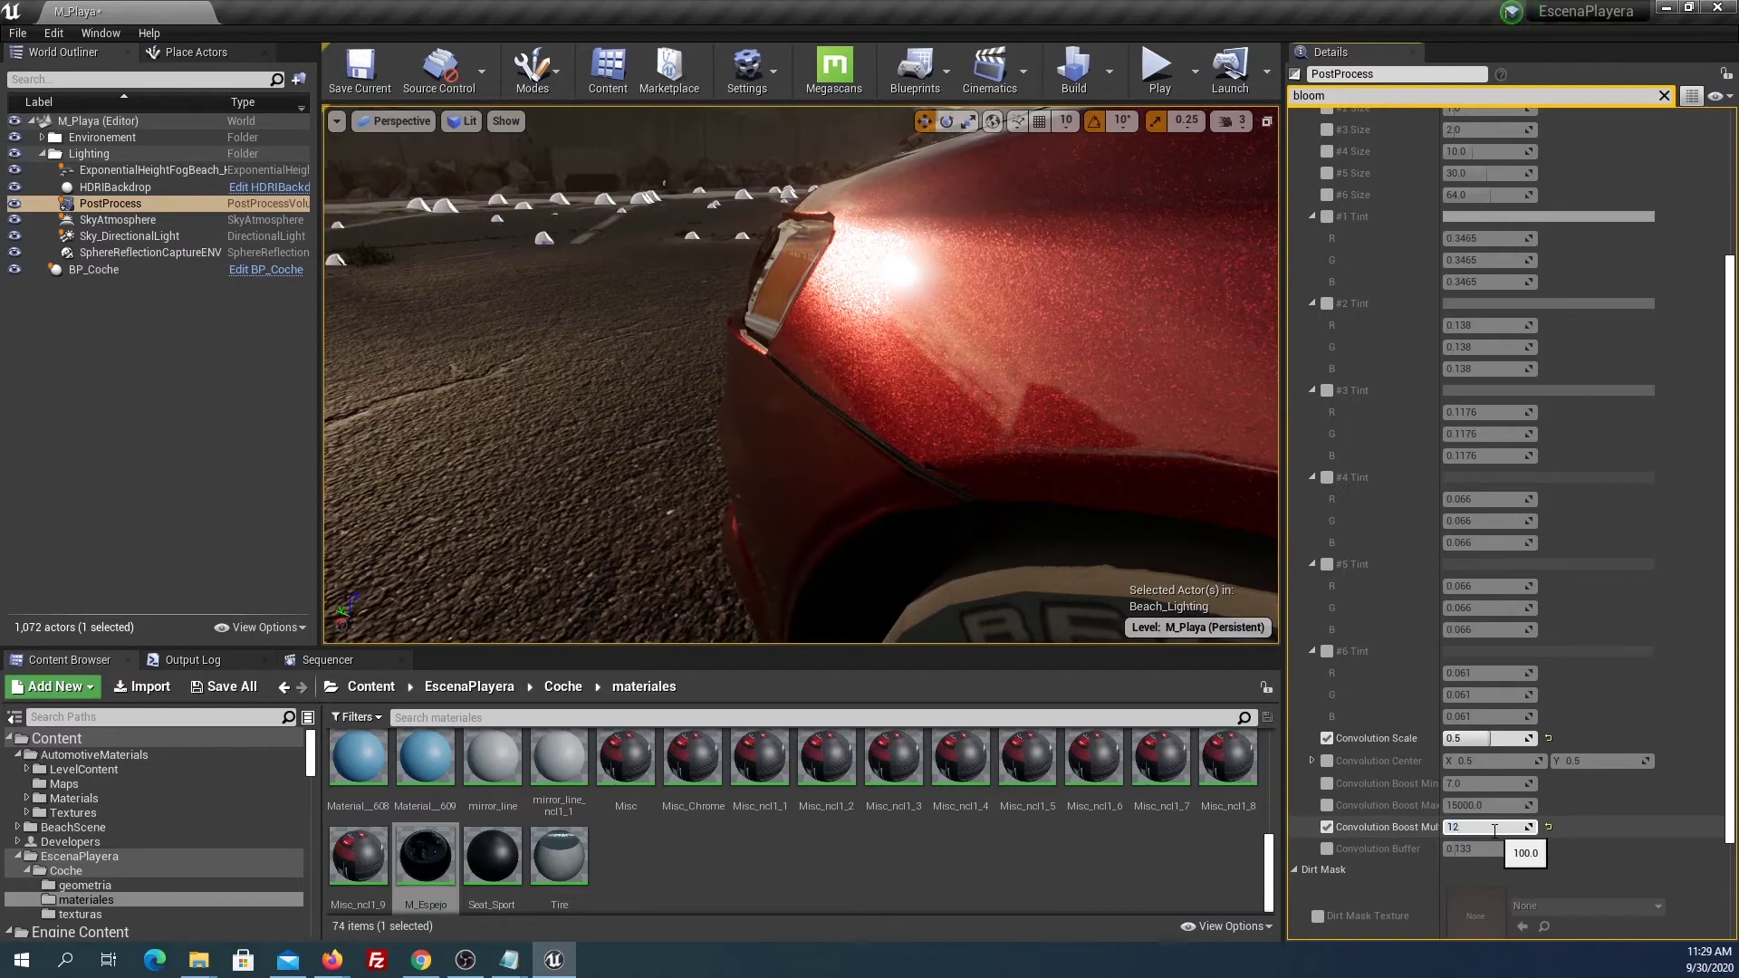
{"action": "key", "text": "ctrl+z"}
{"action": "left_click_drag", "start_coordinate": [1064, 634], "coordinate": [893, 439]}
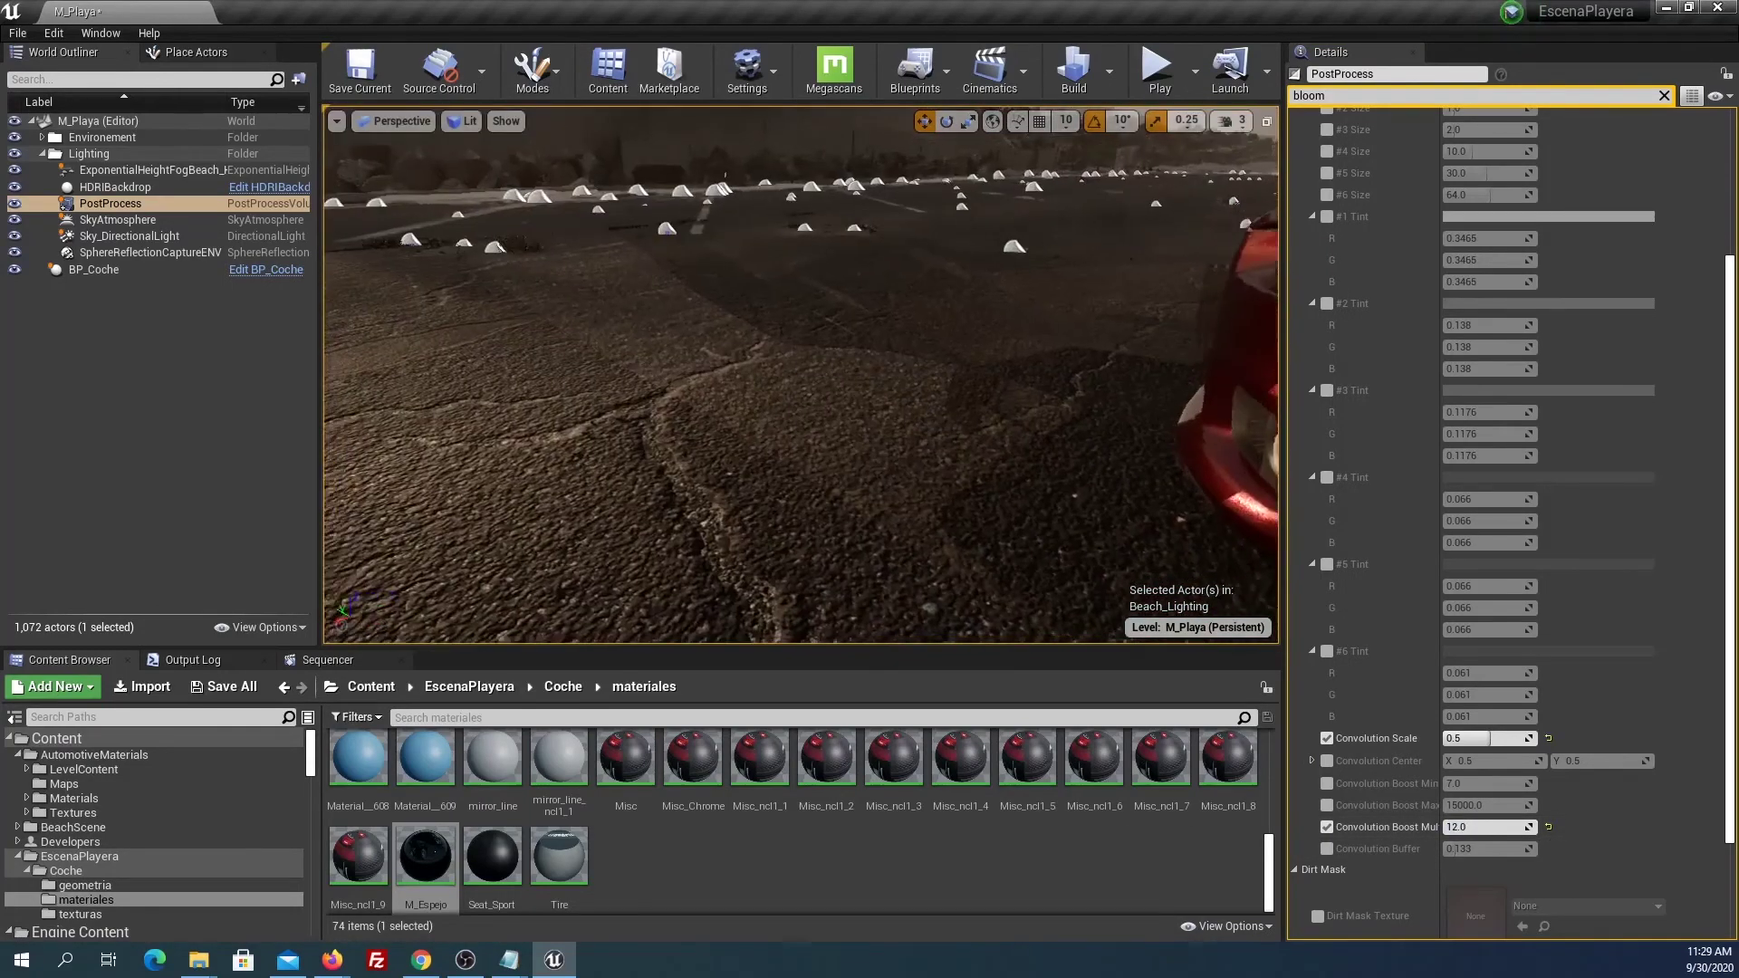
{"action": "mouse_move", "coordinate": [893, 439]}
{"action": "left_mouse_down"}
{"action": "mouse_move", "coordinate": [896, 543]}
{"action": "mouse_move", "coordinate": [901, 398]}
{"action": "left_mouse_up"}
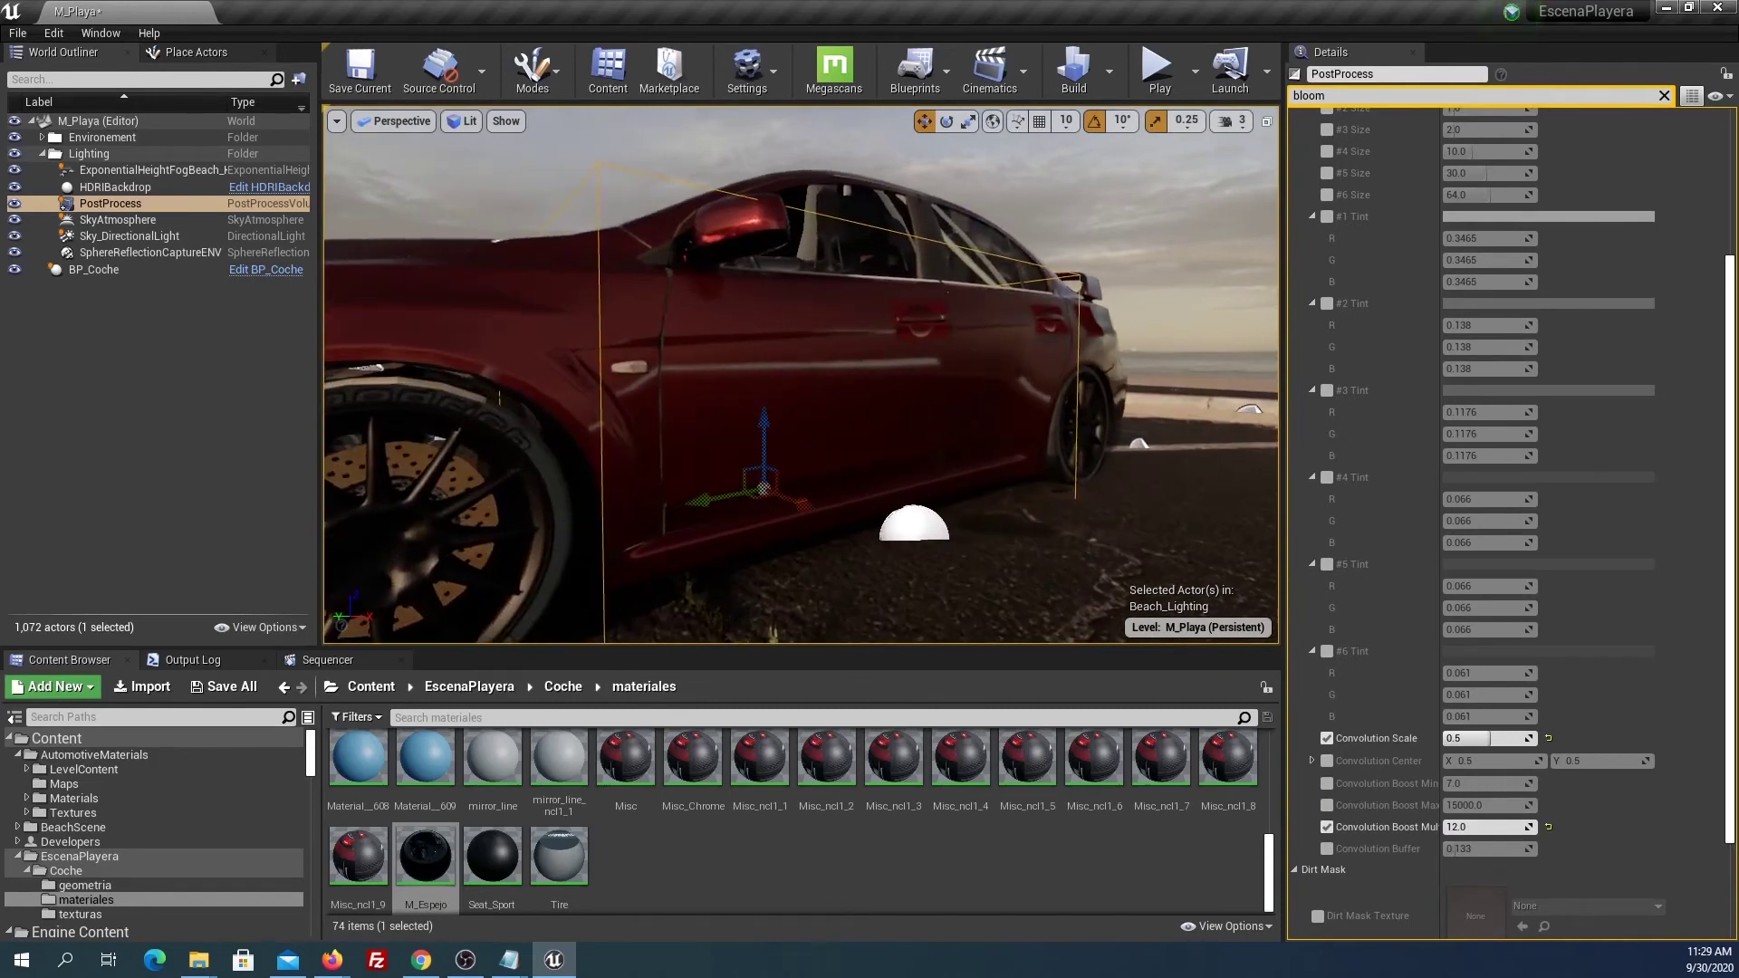
Search content for 'color' and place SM_ColorCalibrator in the level beside the car.
{"action": "left_click", "coordinate": [215, 400]}
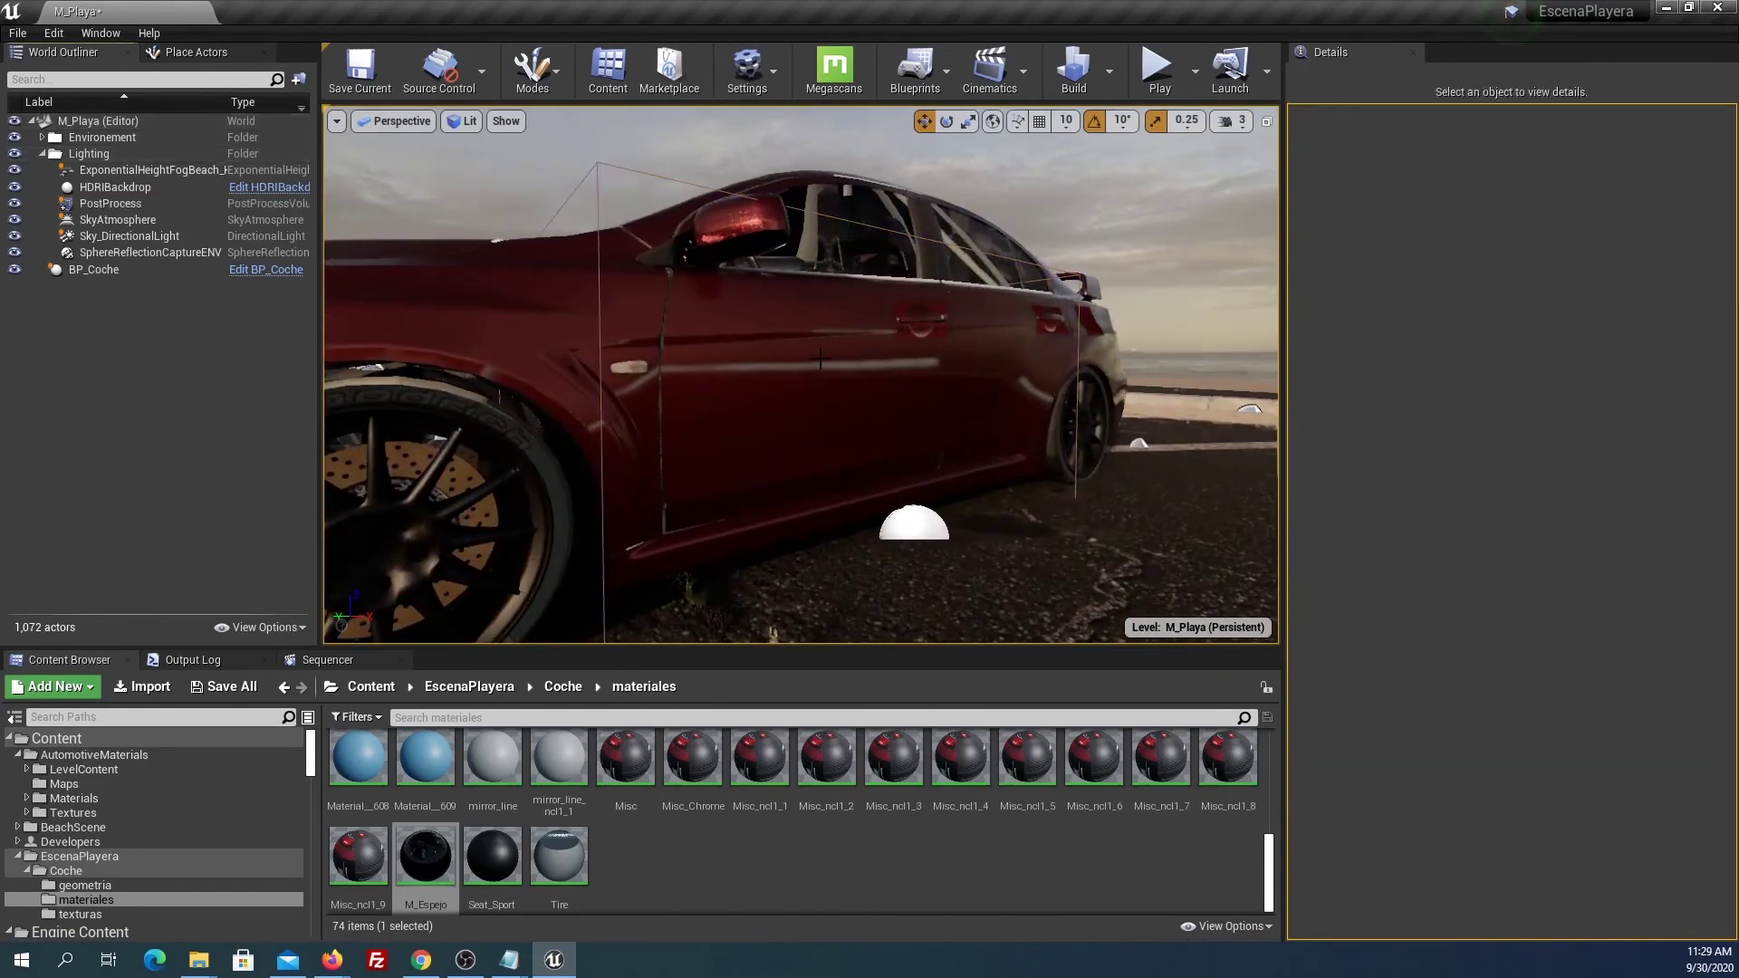
{"action": "left_click", "coordinate": [78, 719]}
{"action": "type", "text": "color"}
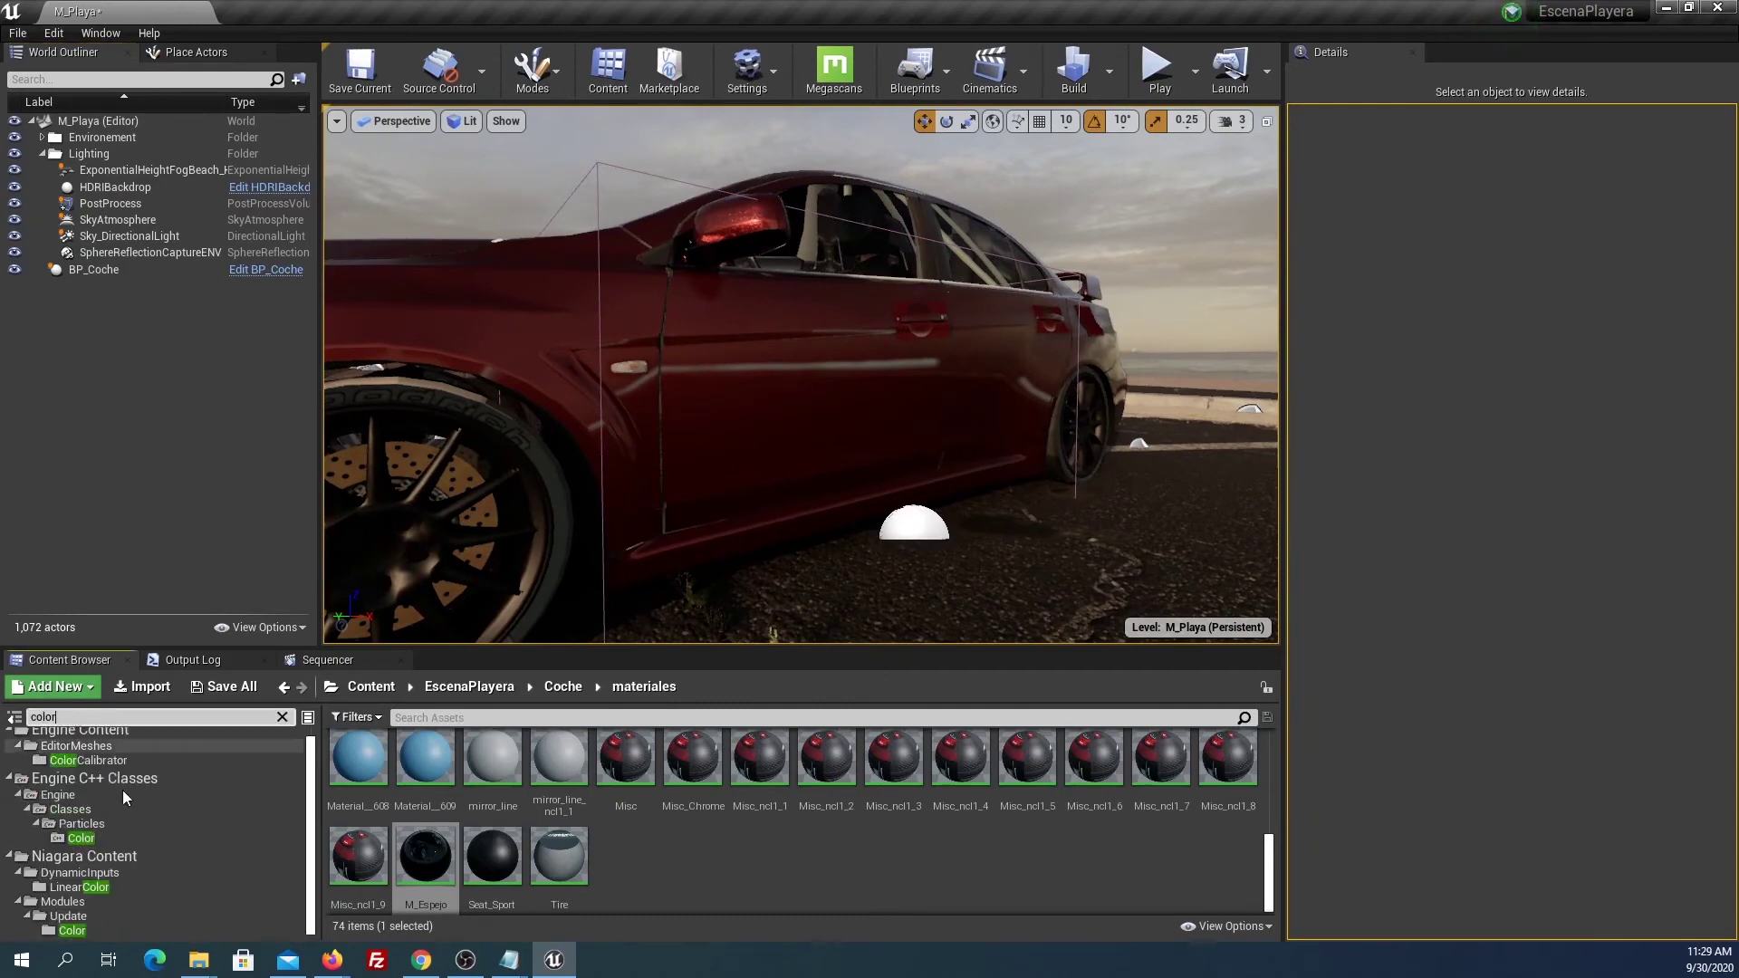
{"action": "left_click", "coordinate": [113, 764]}
{"action": "mouse_move", "coordinate": [893, 766]}
{"action": "left_mouse_down"}
{"action": "mouse_move", "coordinate": [1110, 567]}
{"action": "mouse_move", "coordinate": [1128, 478]}
{"action": "left_mouse_up"}
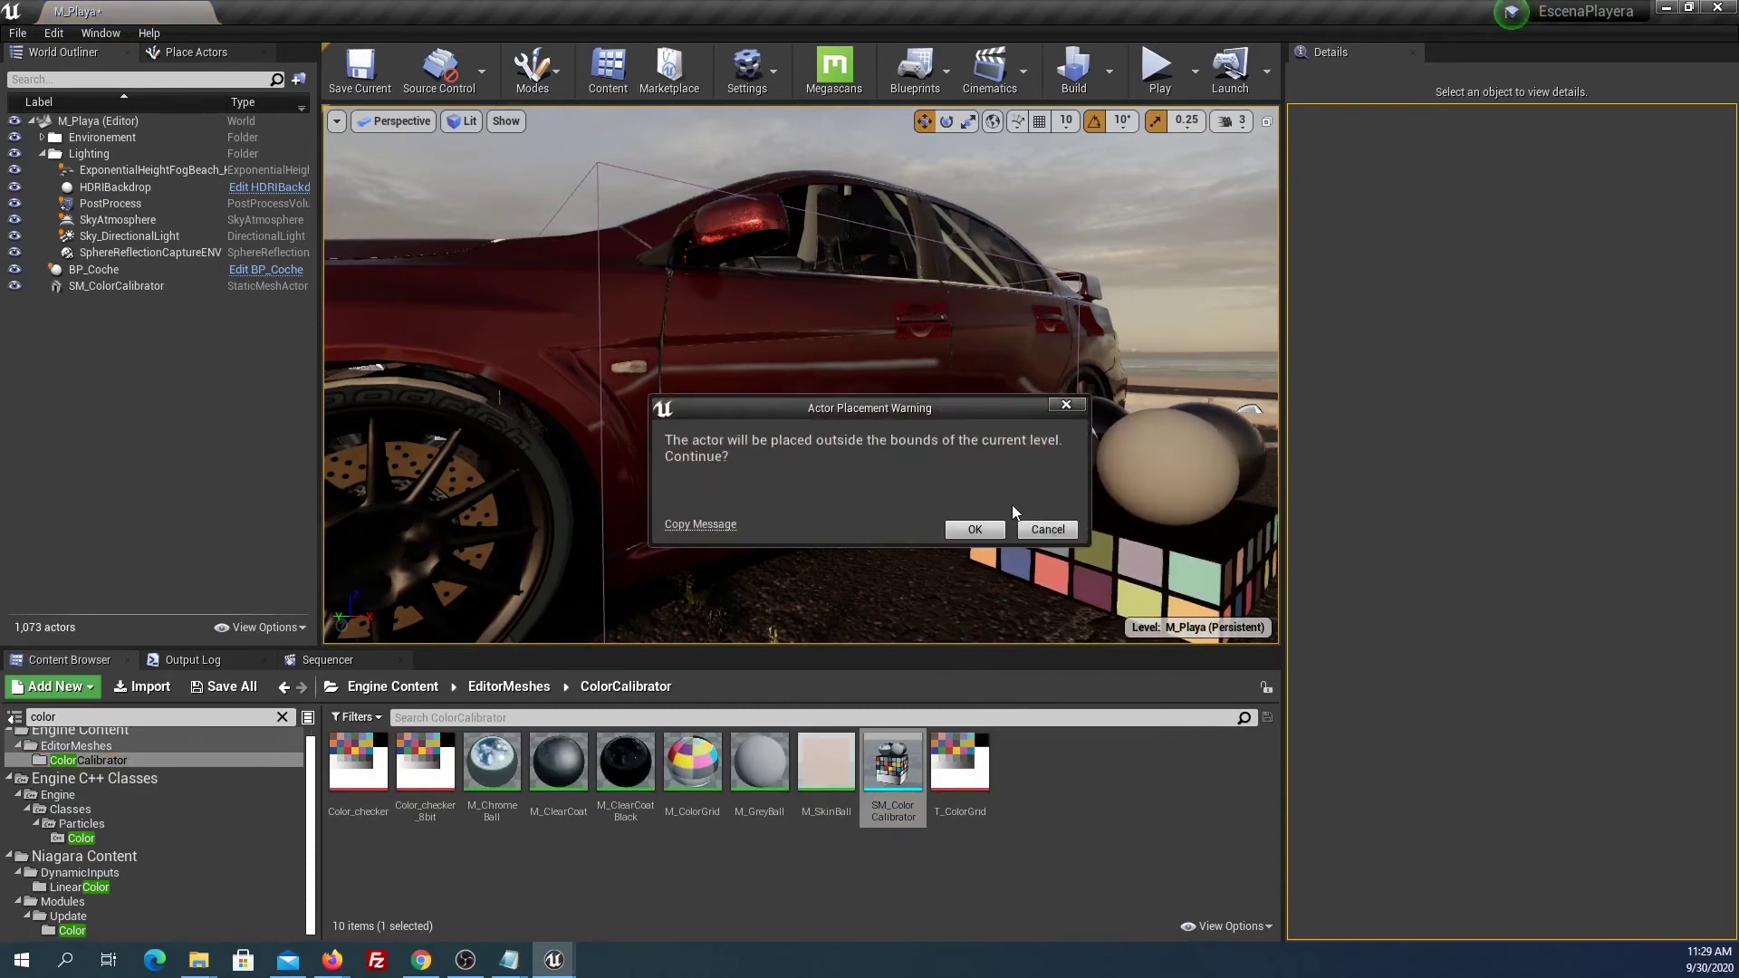
{"action": "left_click", "coordinate": [975, 529]}
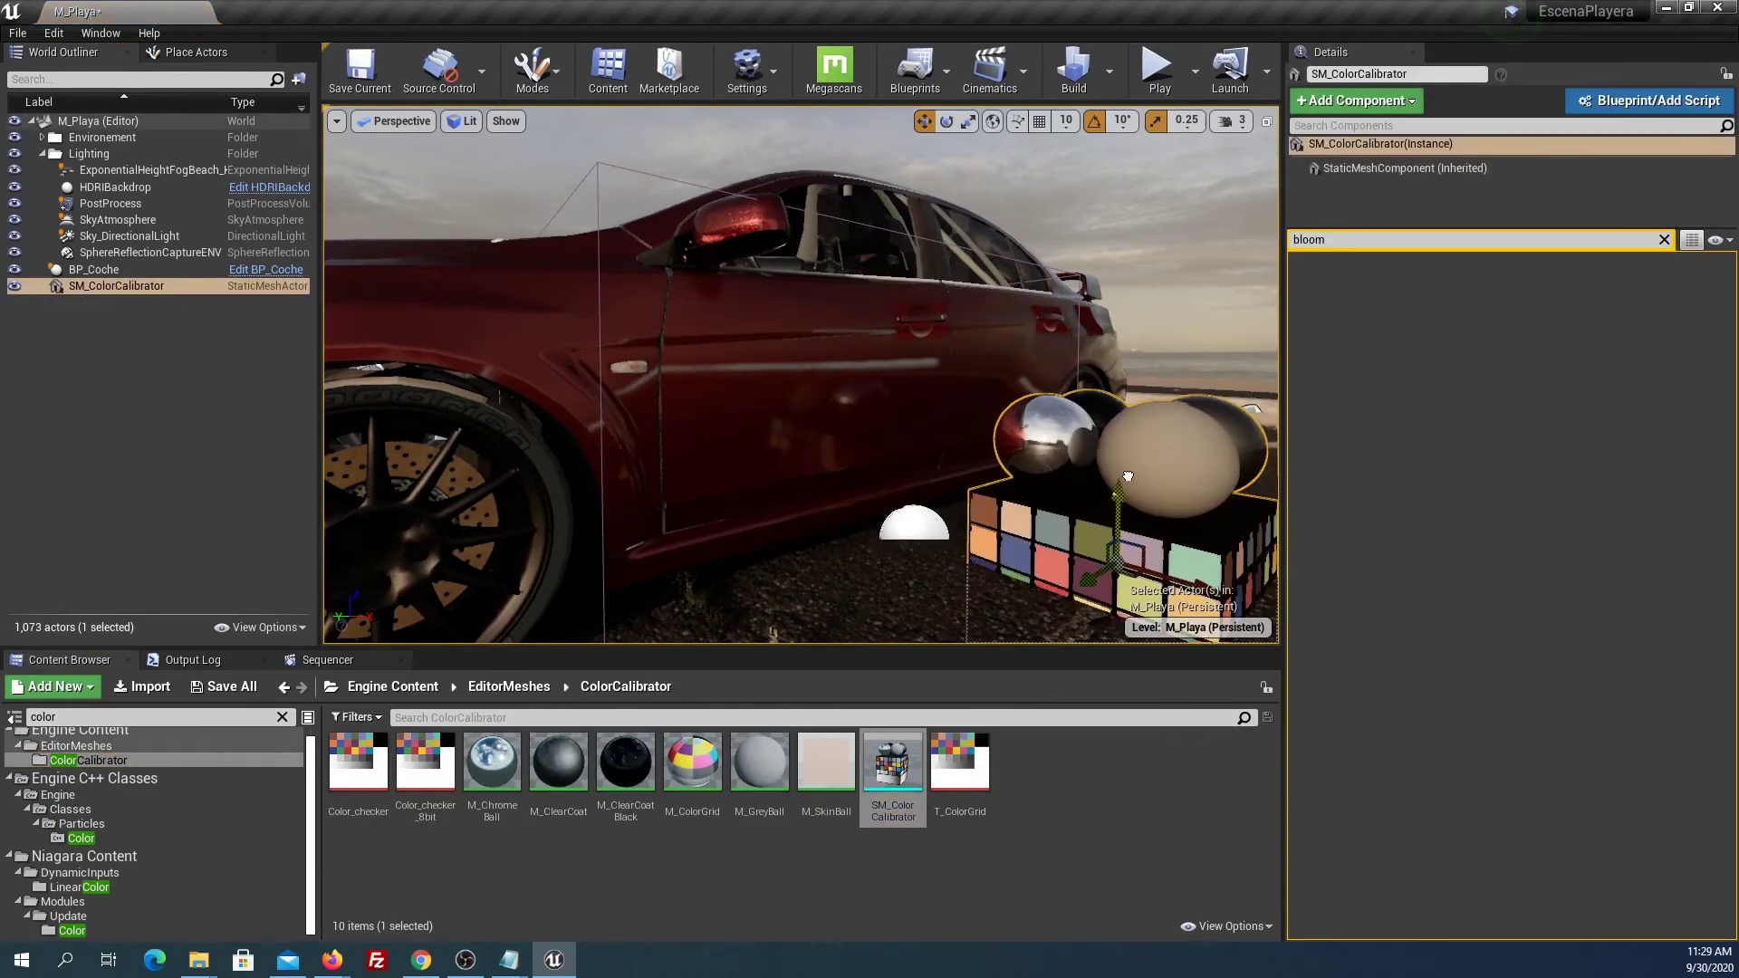
Raise, then slightly lower the calibrator, and zoom in on its reflection in the car door.
{"action": "left_click_drag", "start_coordinate": [1131, 462], "coordinate": [1145, 349]}
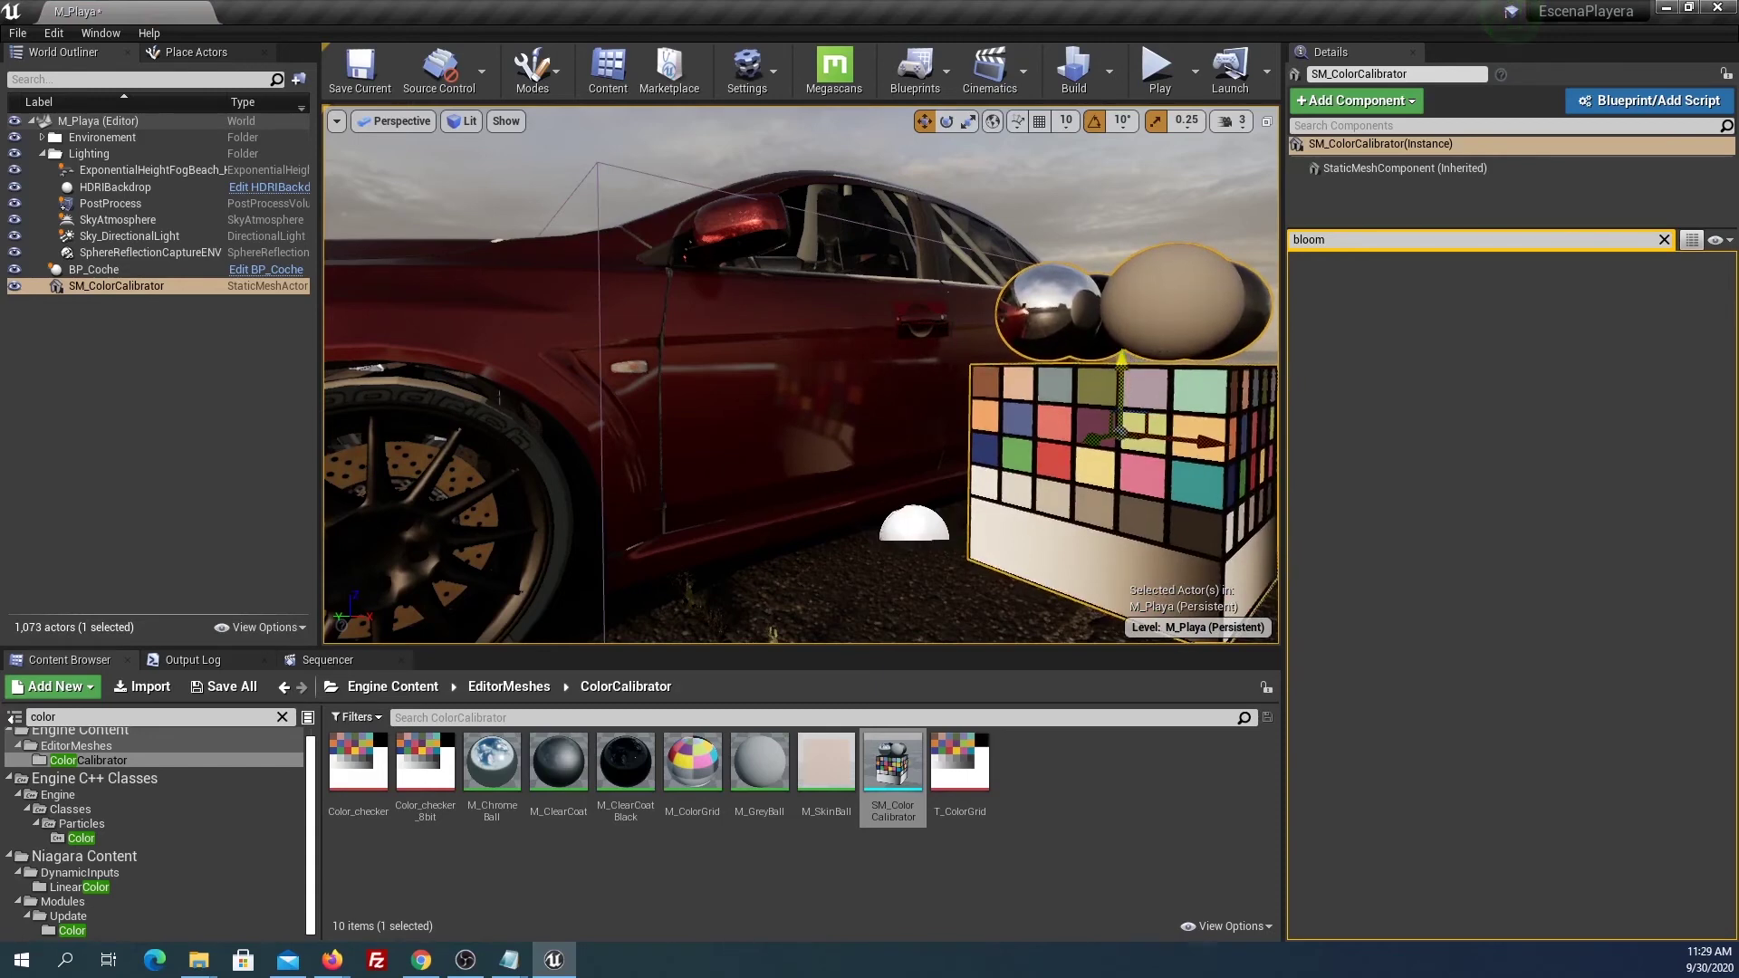
{"action": "left_click_drag", "start_coordinate": [1145, 349], "coordinate": [1121, 413]}
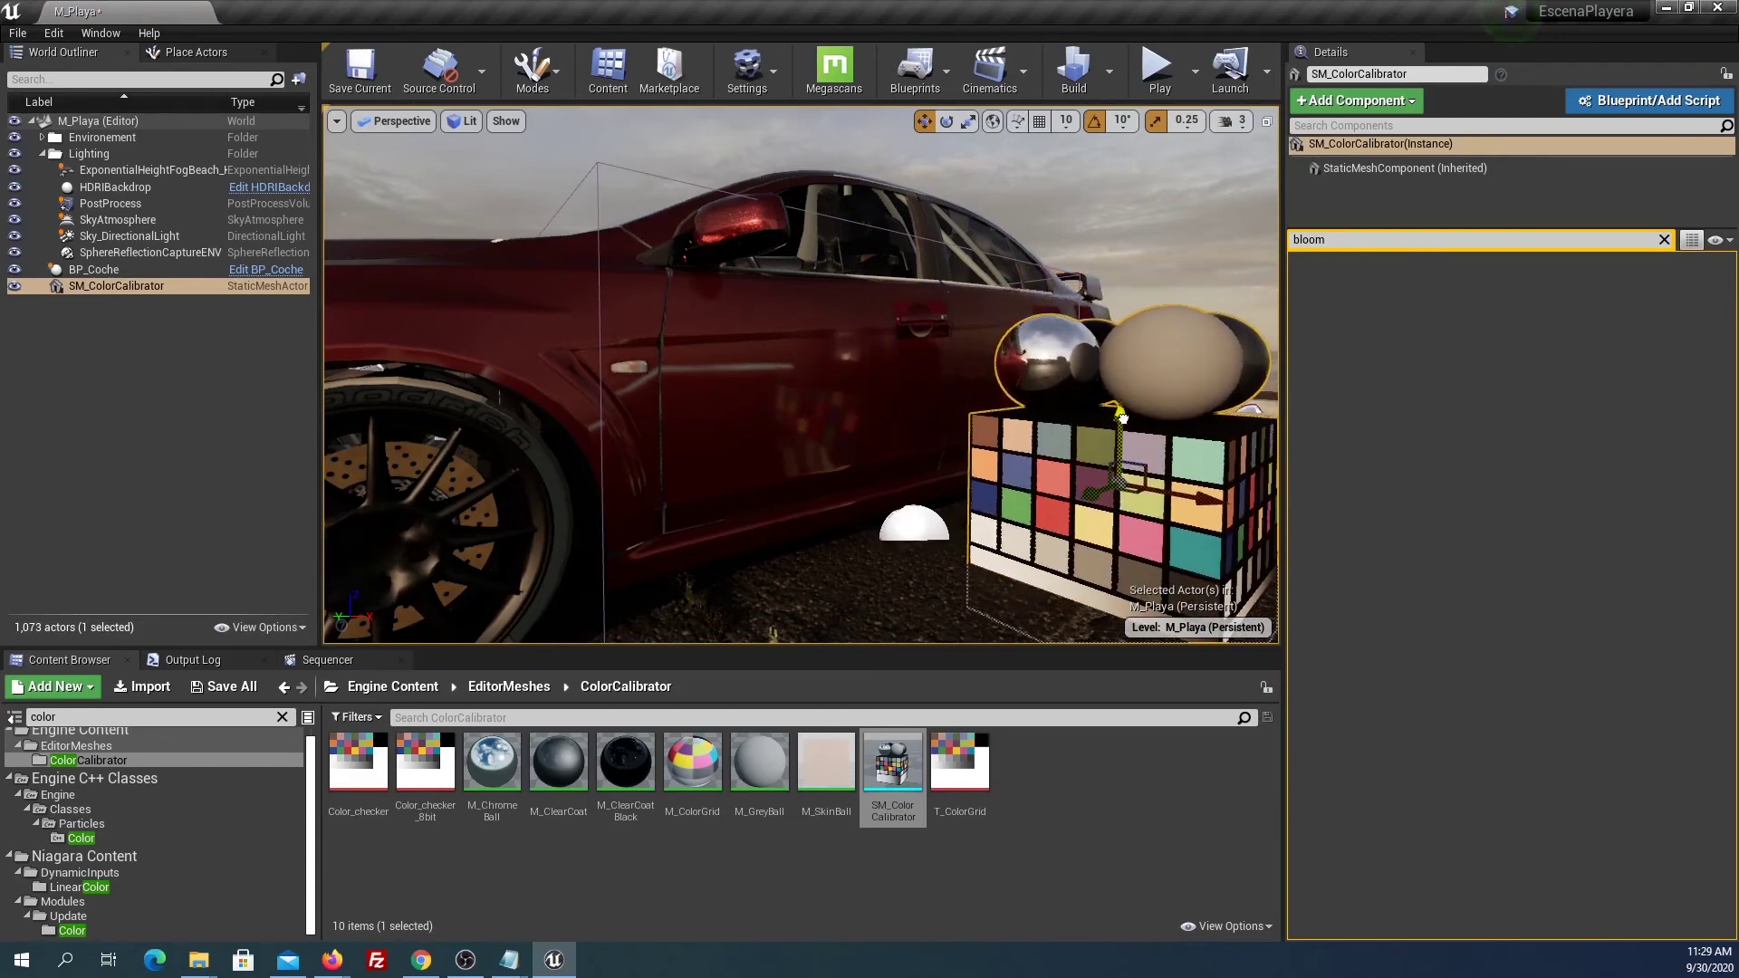
{"action": "scroll", "coordinate": [1121, 413], "scroll_direction": "up", "scroll_amount": 3}
{"action": "scroll", "coordinate": [1121, 413], "scroll_direction": "up", "scroll_amount": 3}
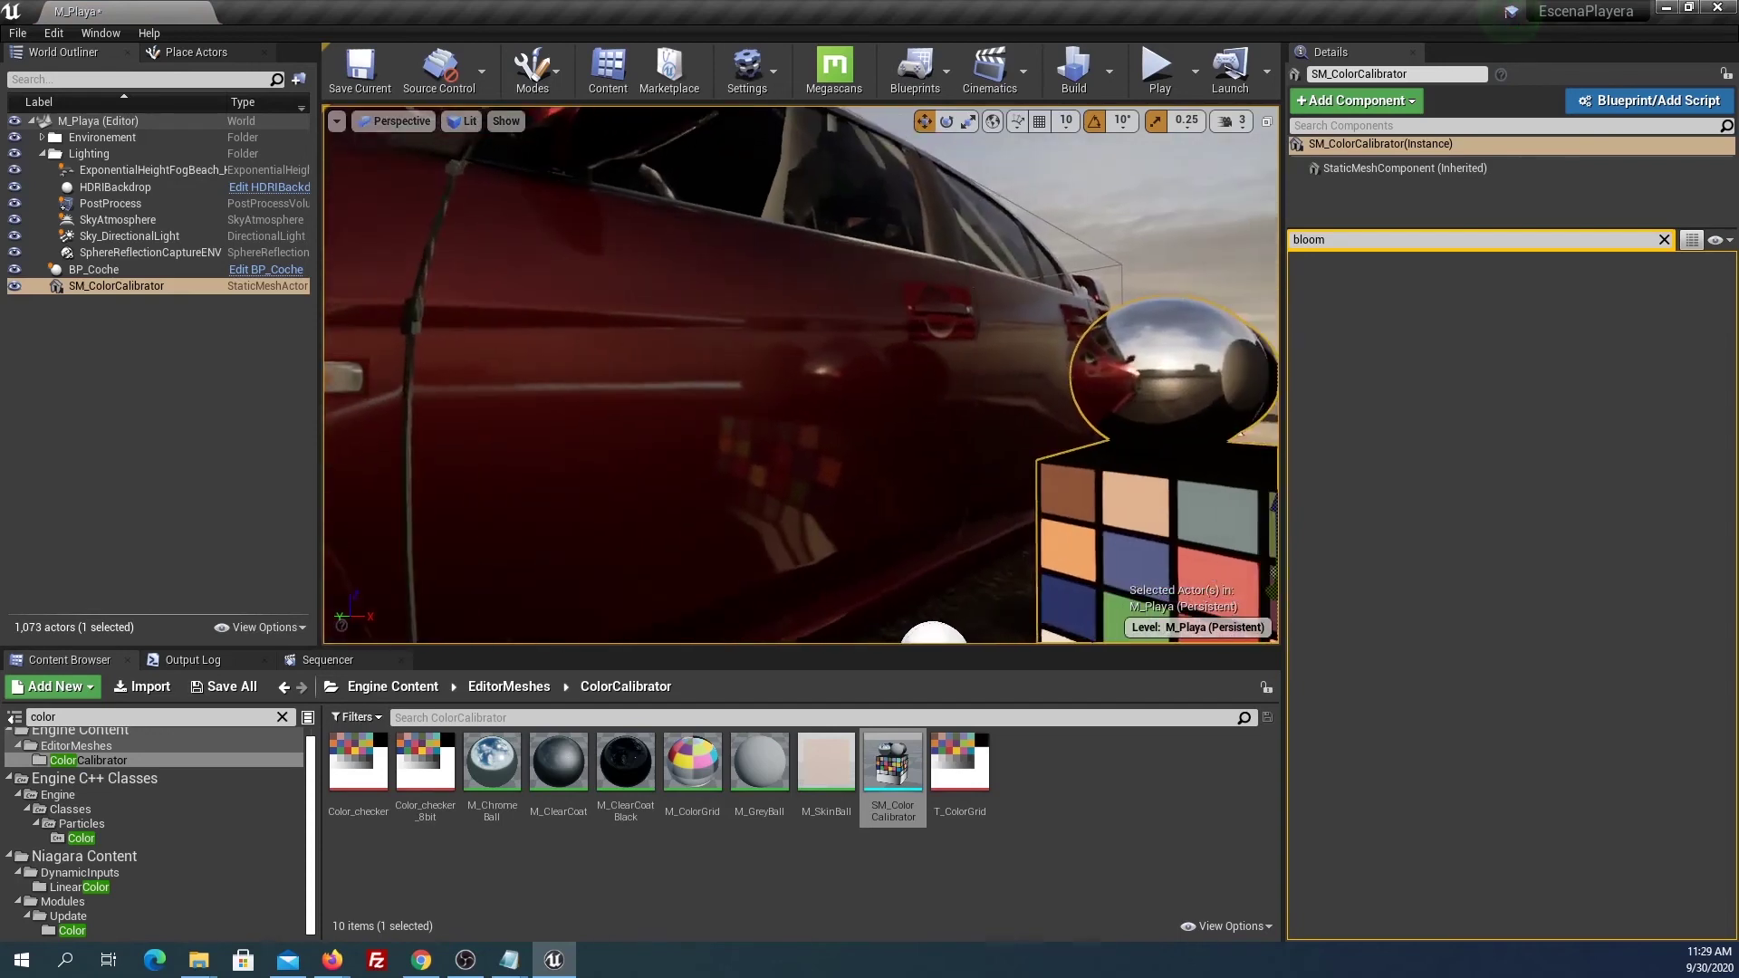
{"action": "scroll", "coordinate": [1121, 413], "scroll_direction": "up", "scroll_amount": 2}
{"action": "scroll", "coordinate": [1121, 413], "scroll_direction": "up", "scroll_amount": 2}
{"action": "scroll", "coordinate": [1121, 413], "scroll_direction": "up", "scroll_amount": 3}
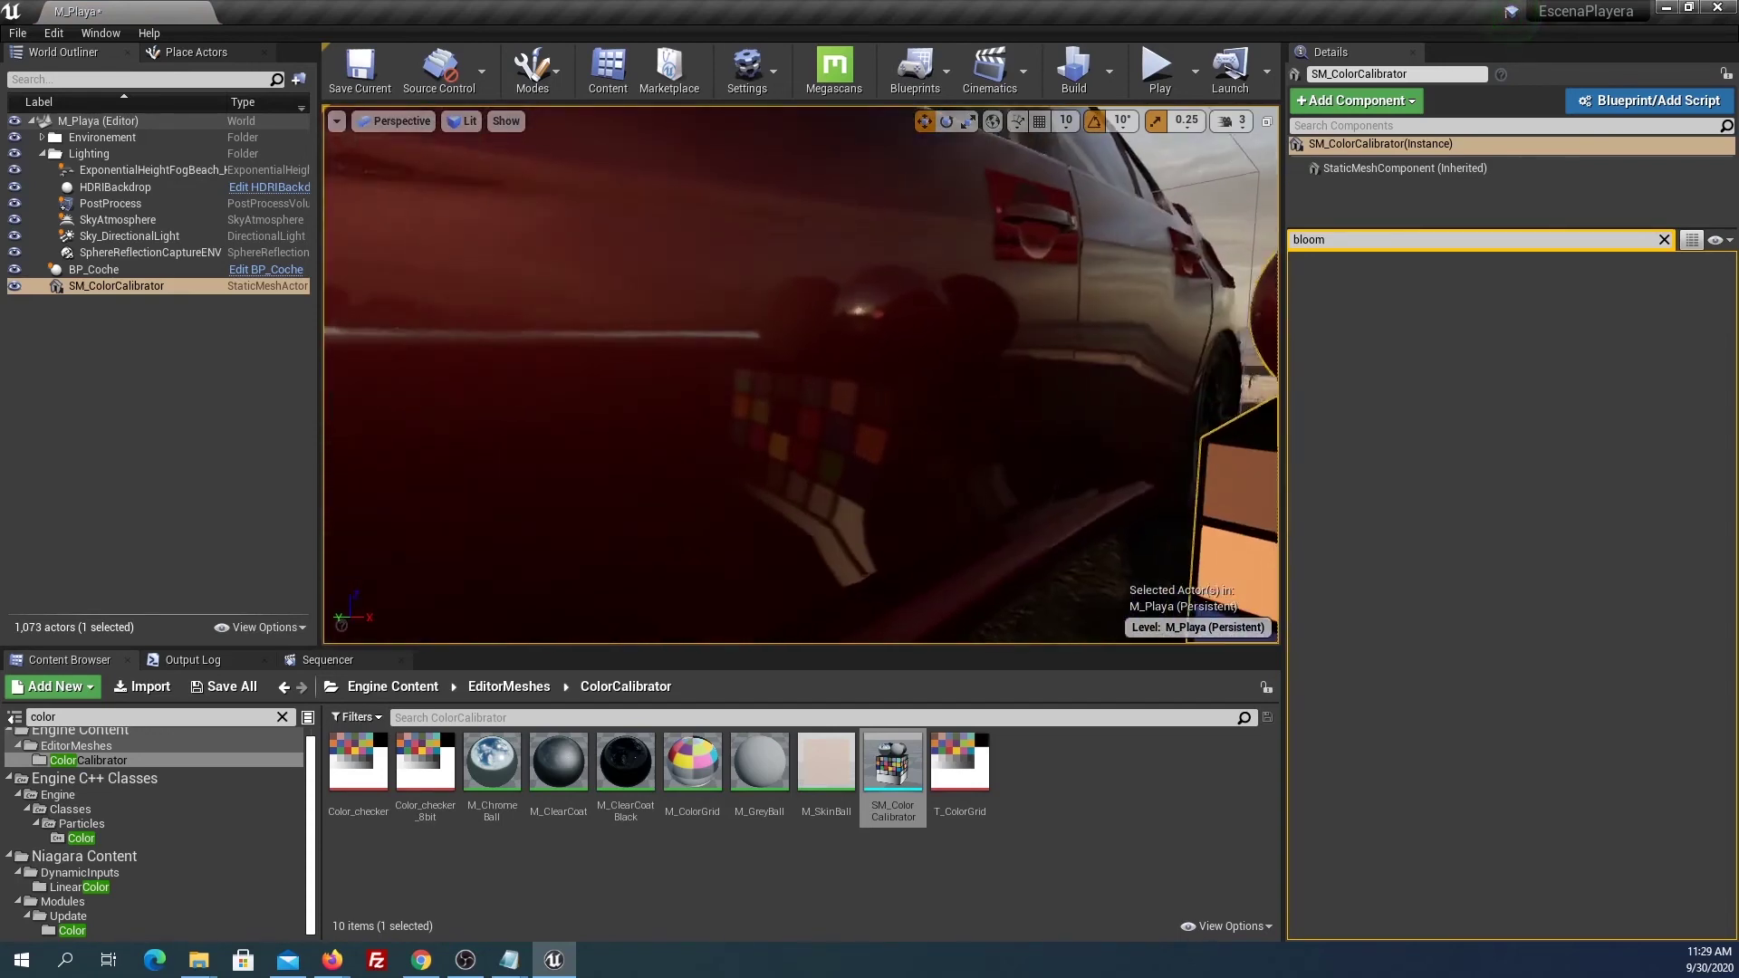
{"action": "scroll", "coordinate": [1121, 413], "scroll_direction": "up", "scroll_amount": 1}
{"action": "right_click_drag", "start_coordinate": [1121, 413], "coordinate": [1159, 413]}
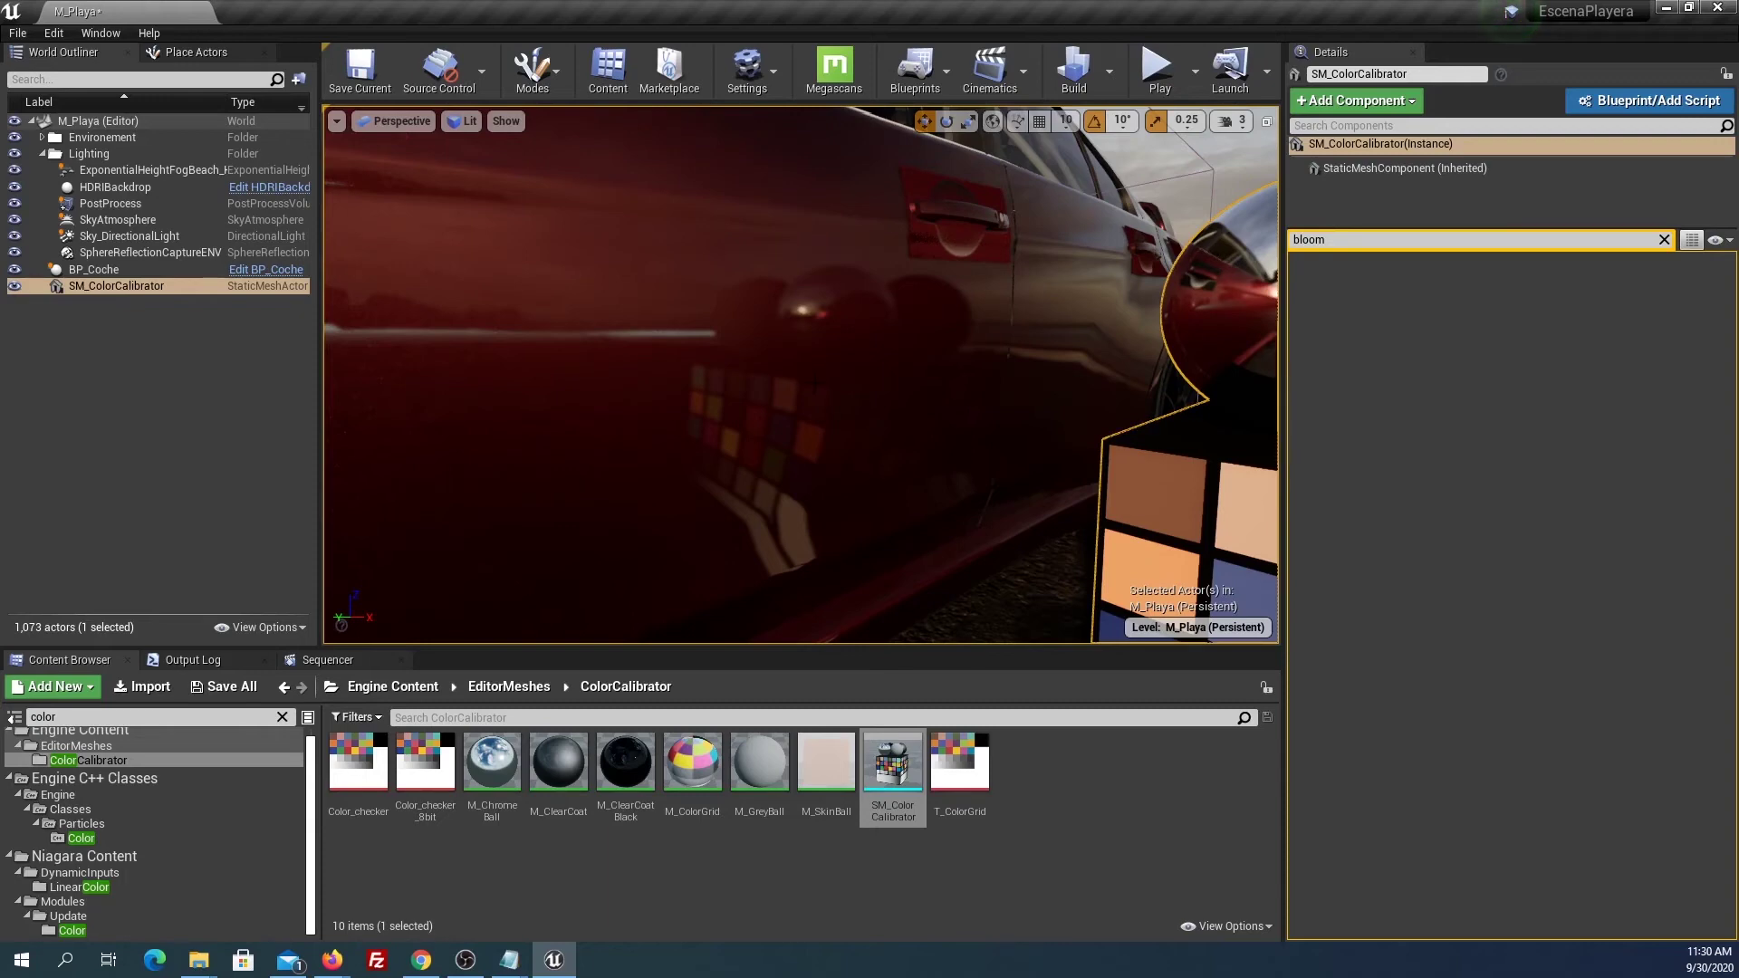
Show the Output Log and query the current r.Reflections.Denoiser value in the console.
{"action": "left_click", "coordinate": [100, 33]}
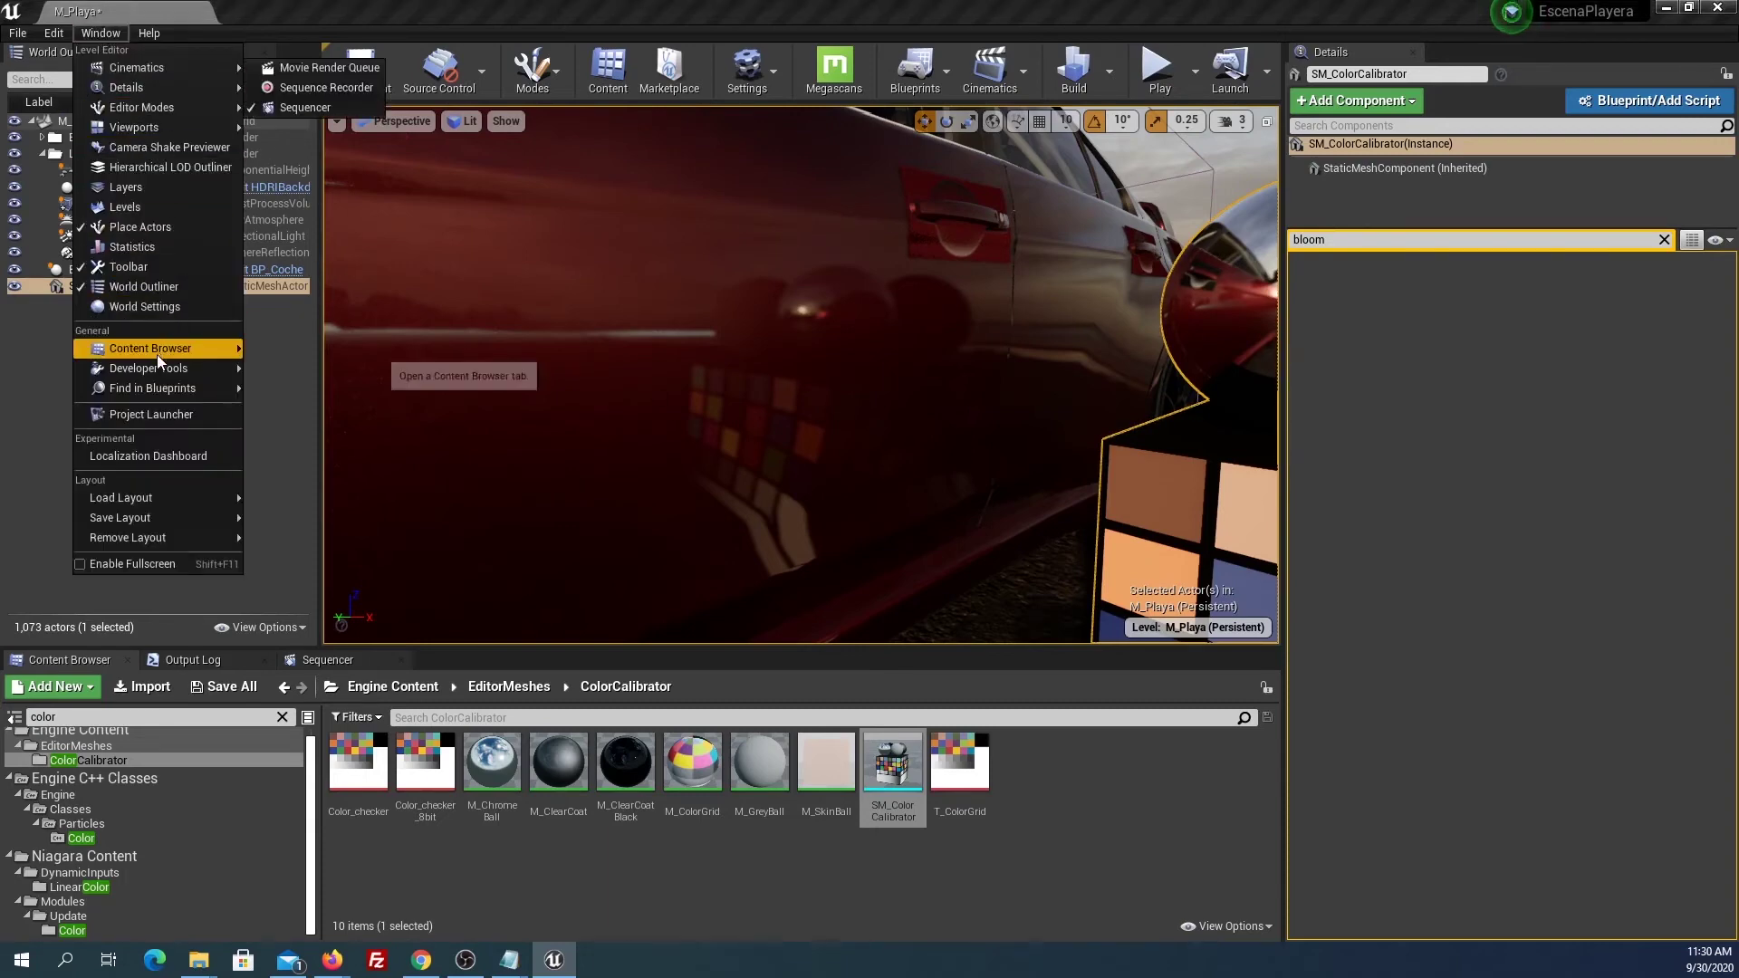
{"action": "mouse_move", "coordinate": [155, 370]}
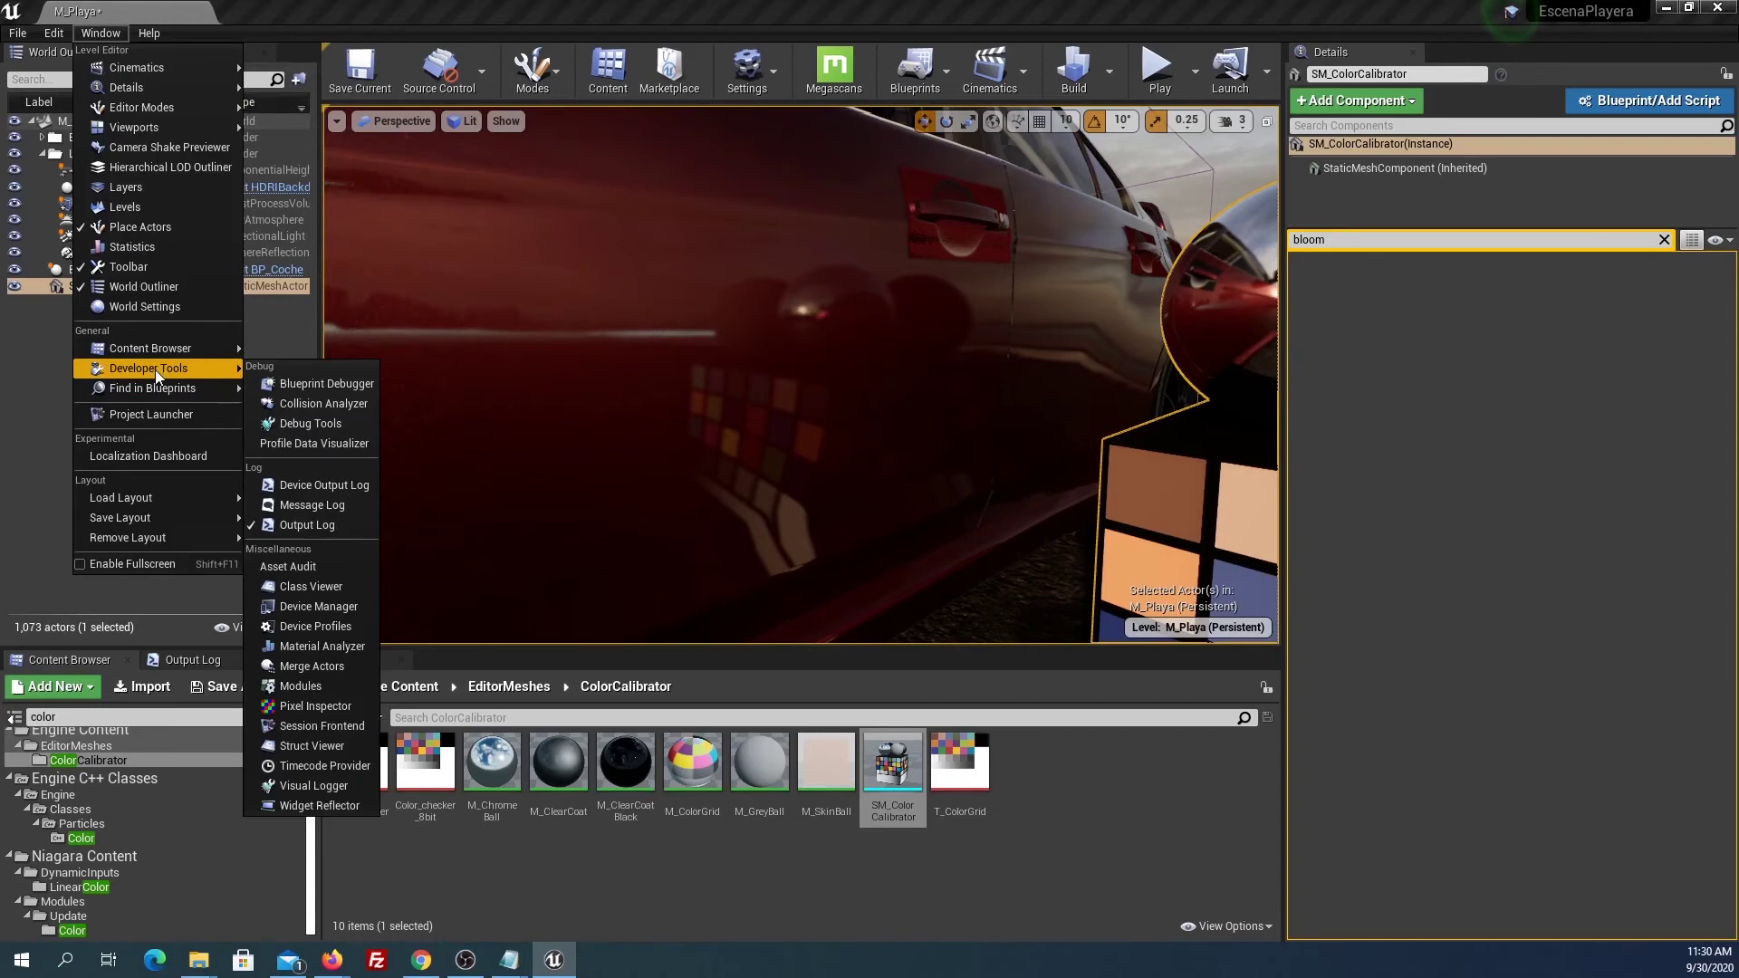
{"action": "left_click", "coordinate": [330, 531]}
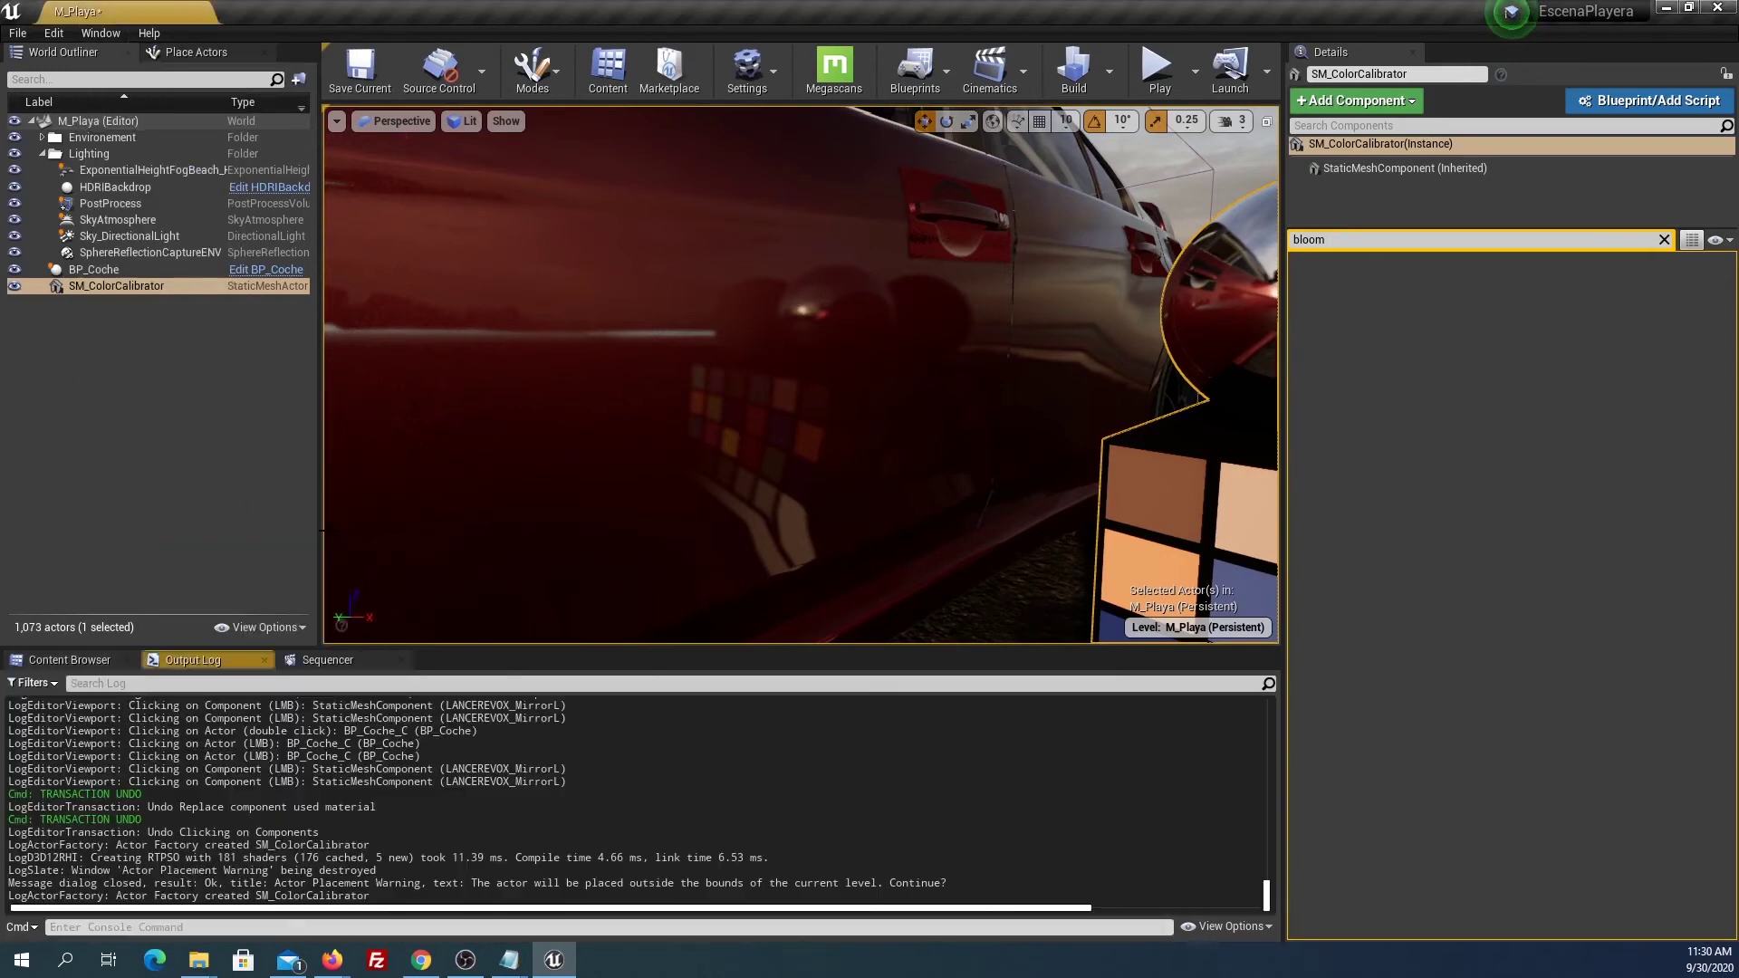
{"action": "left_click", "coordinate": [176, 927]}
{"action": "type", "text": "r"}
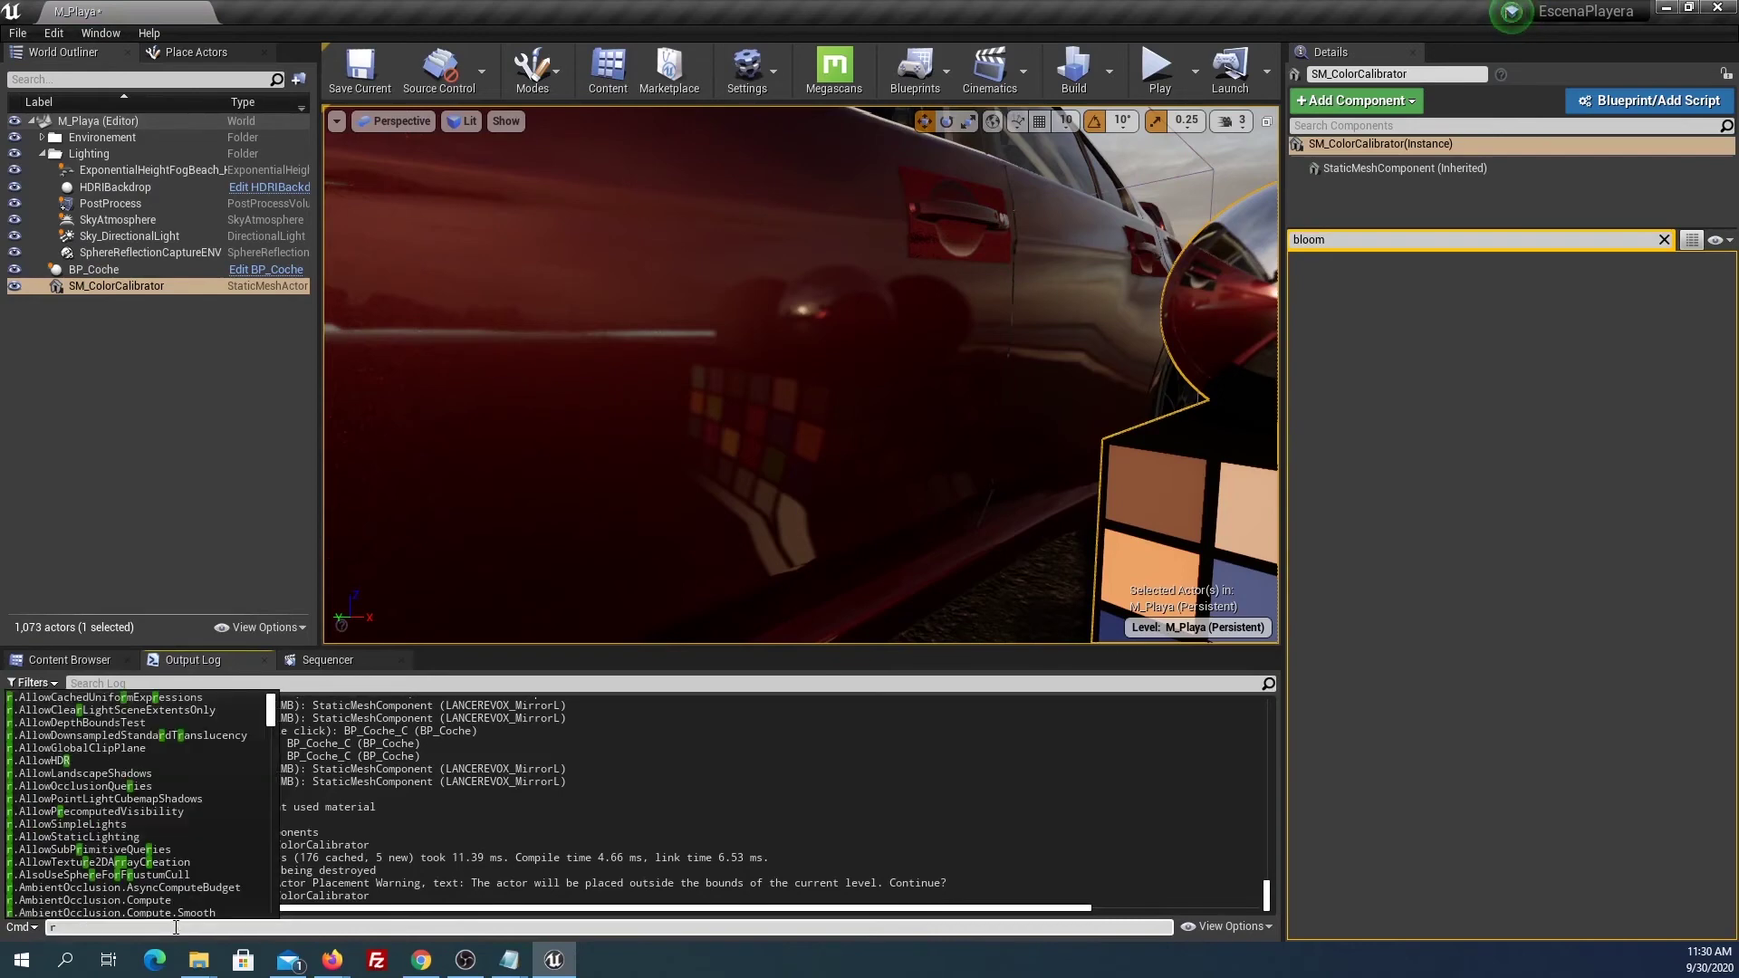
{"action": "type", "text": "."}
{"action": "type", "text": "re"}
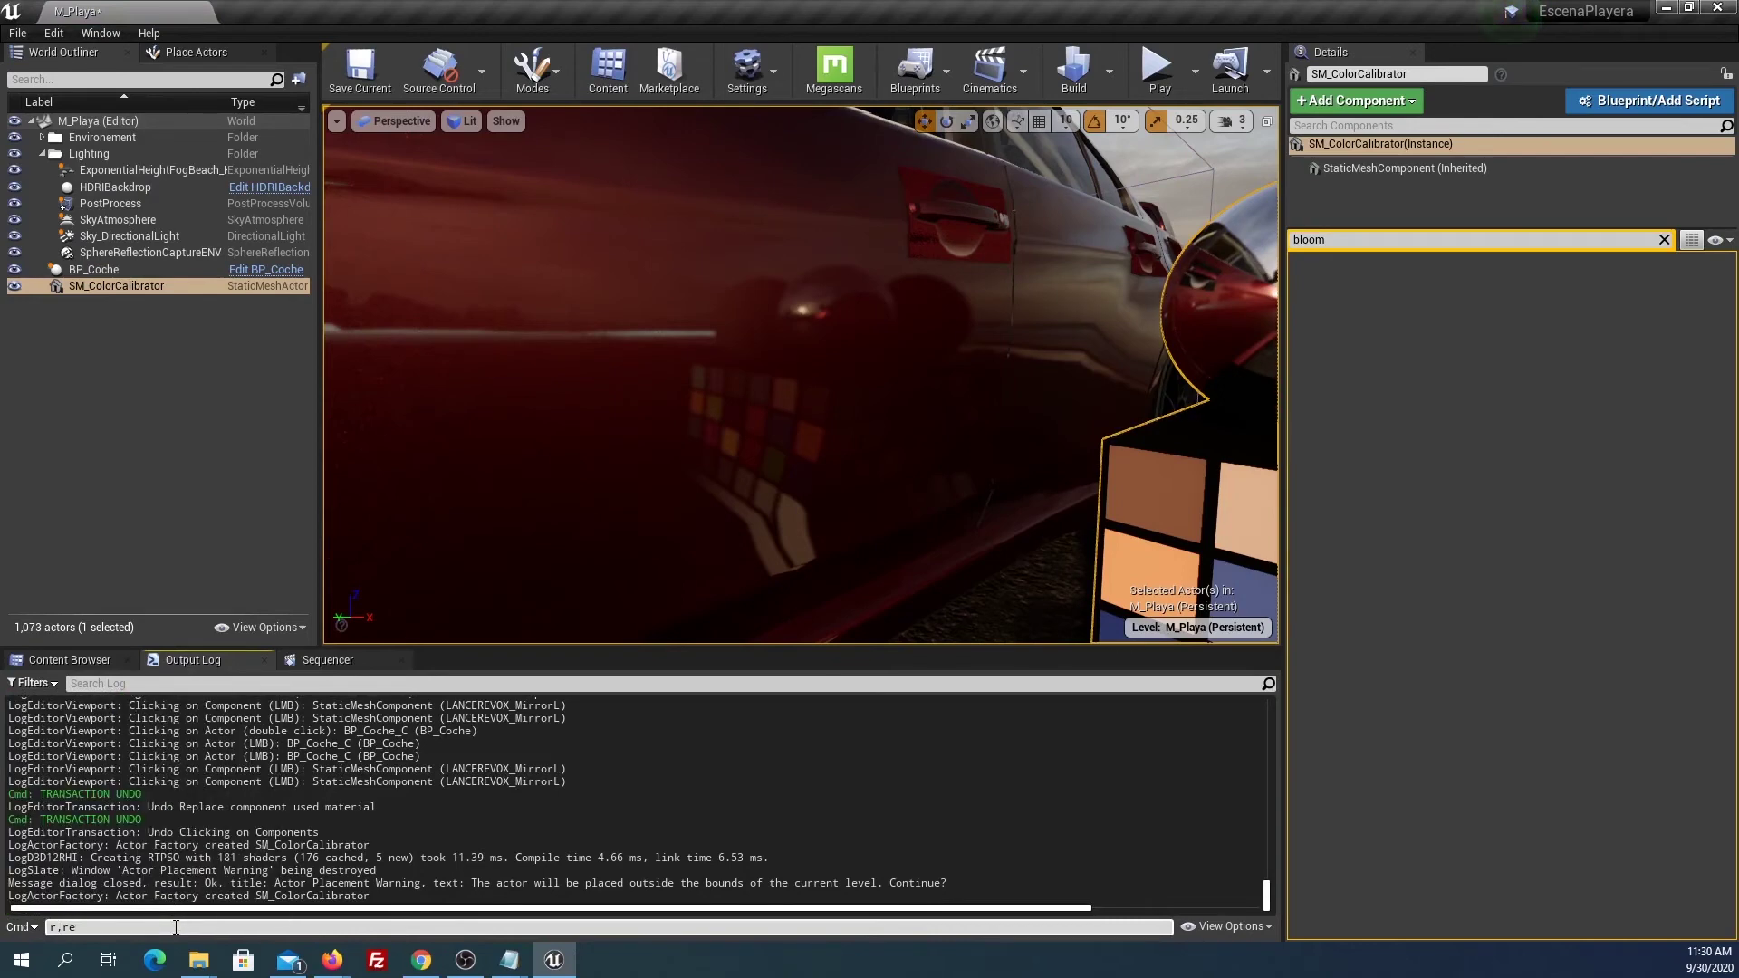
{"action": "key", "text": "BackSpace"}
{"action": "key", "text": "BackSpace"}
{"action": "type", "text": "r."}
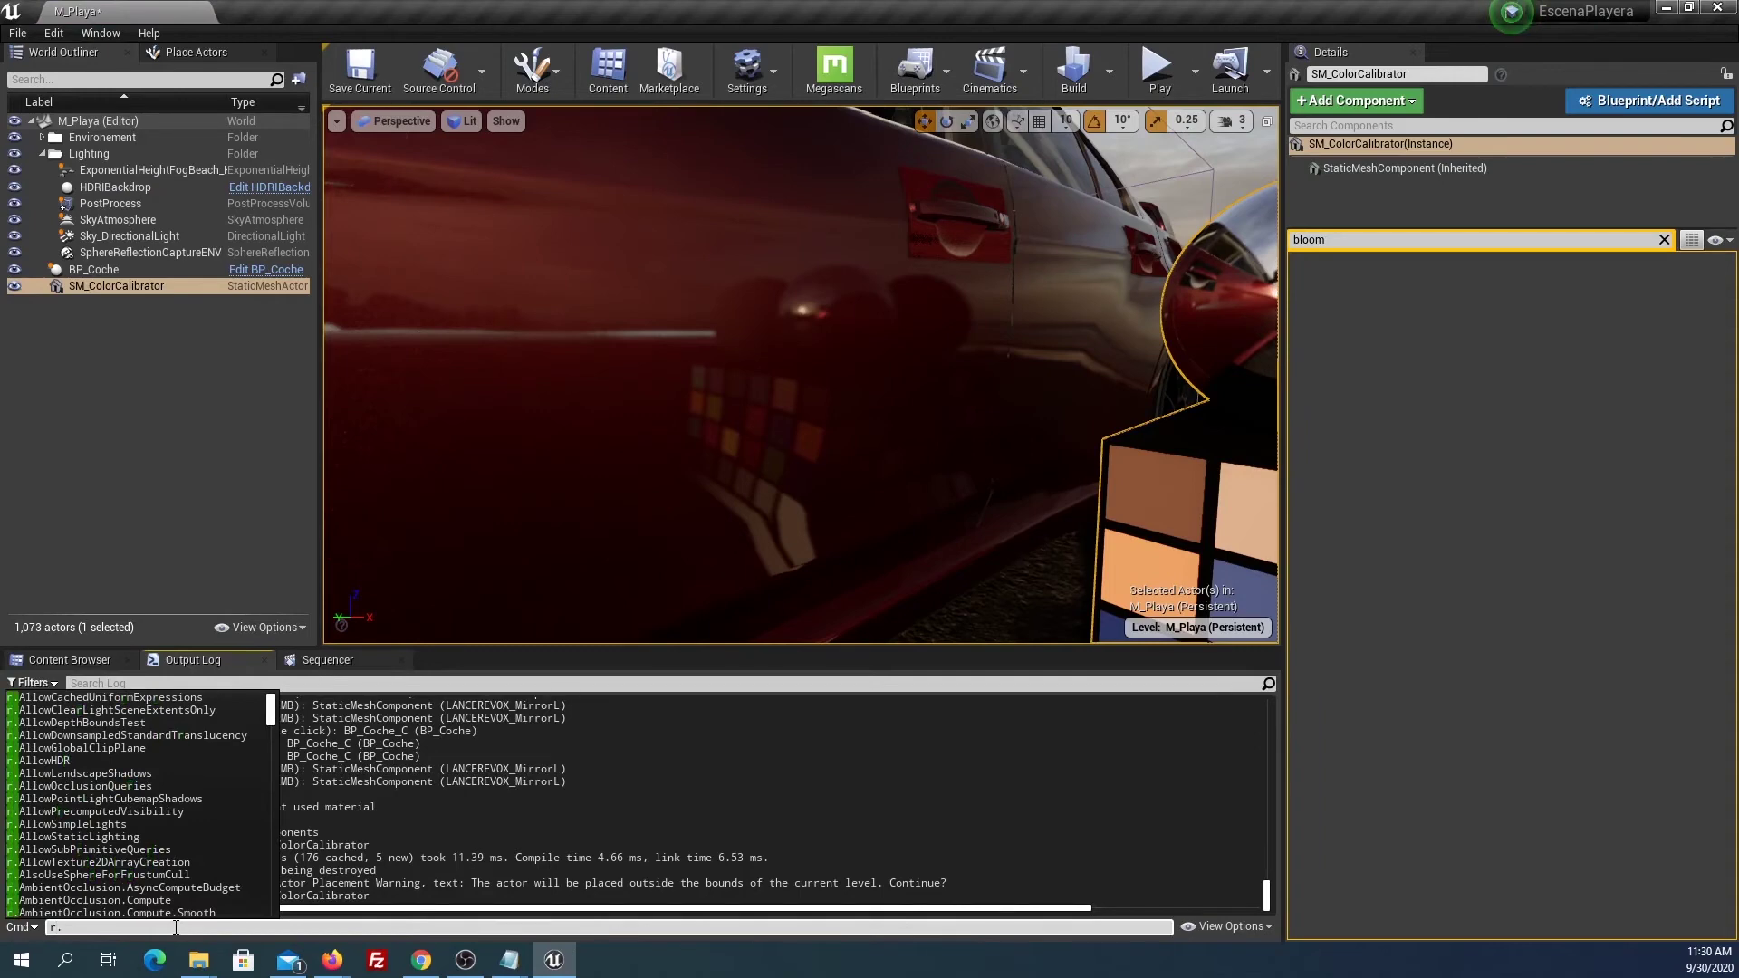
{"action": "type", "text": "efle"}
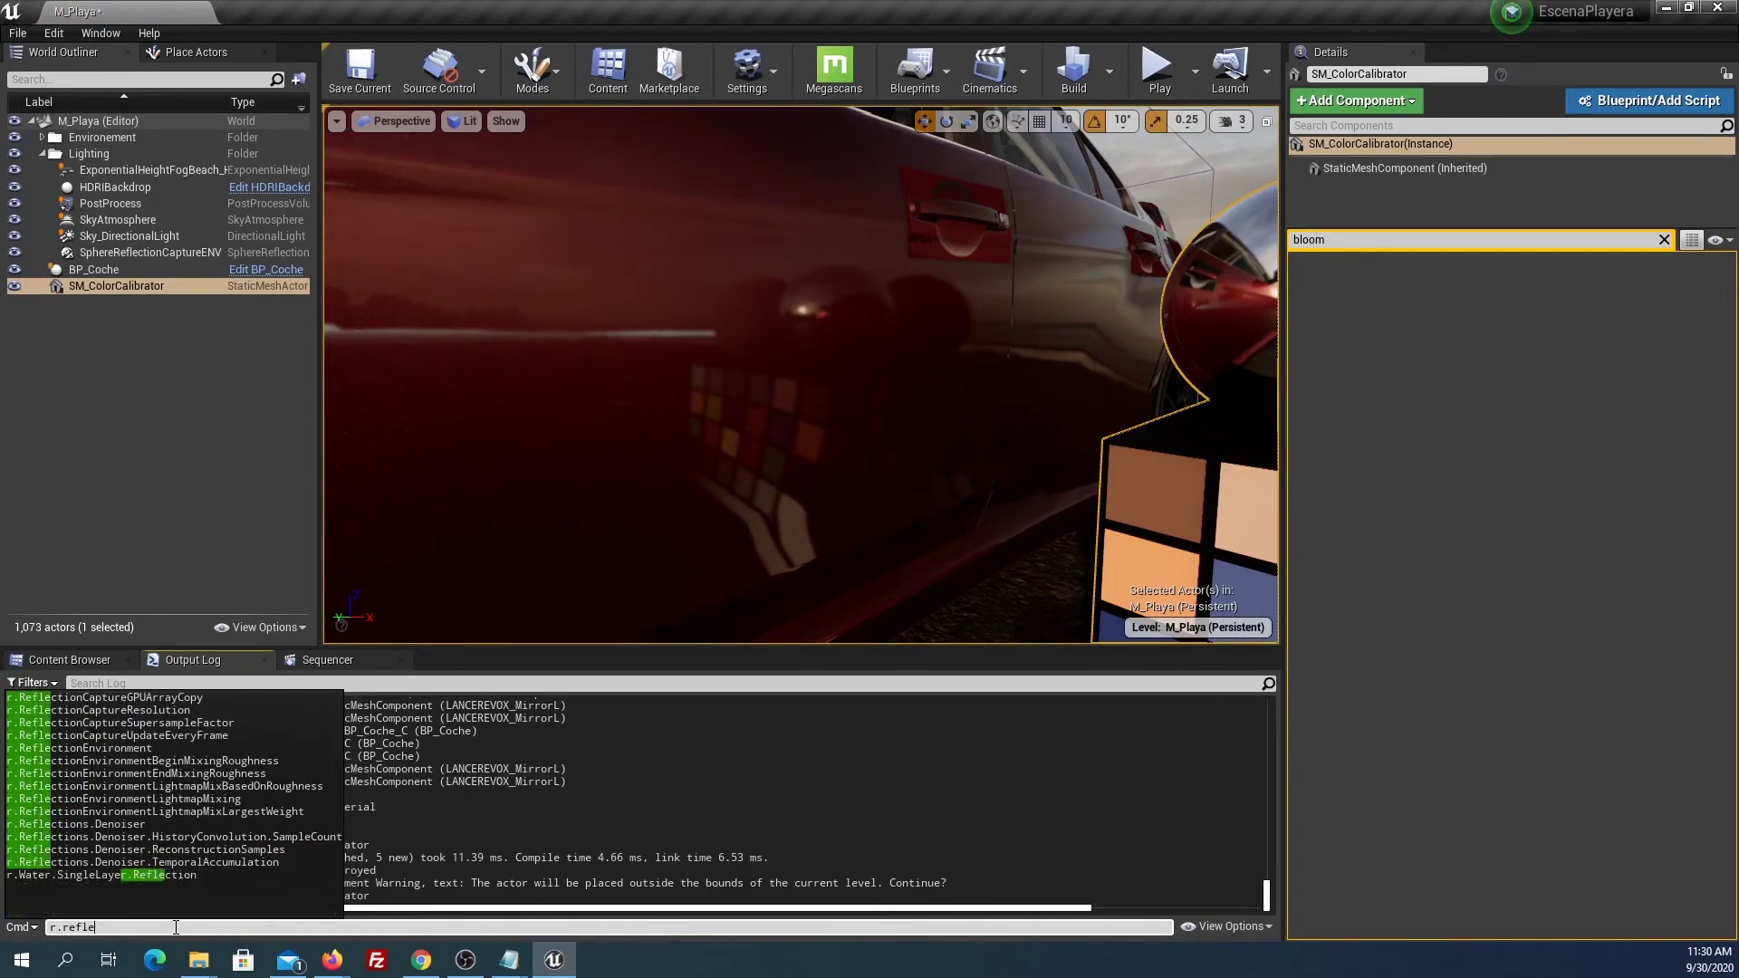
{"action": "type", "text": "ct"}
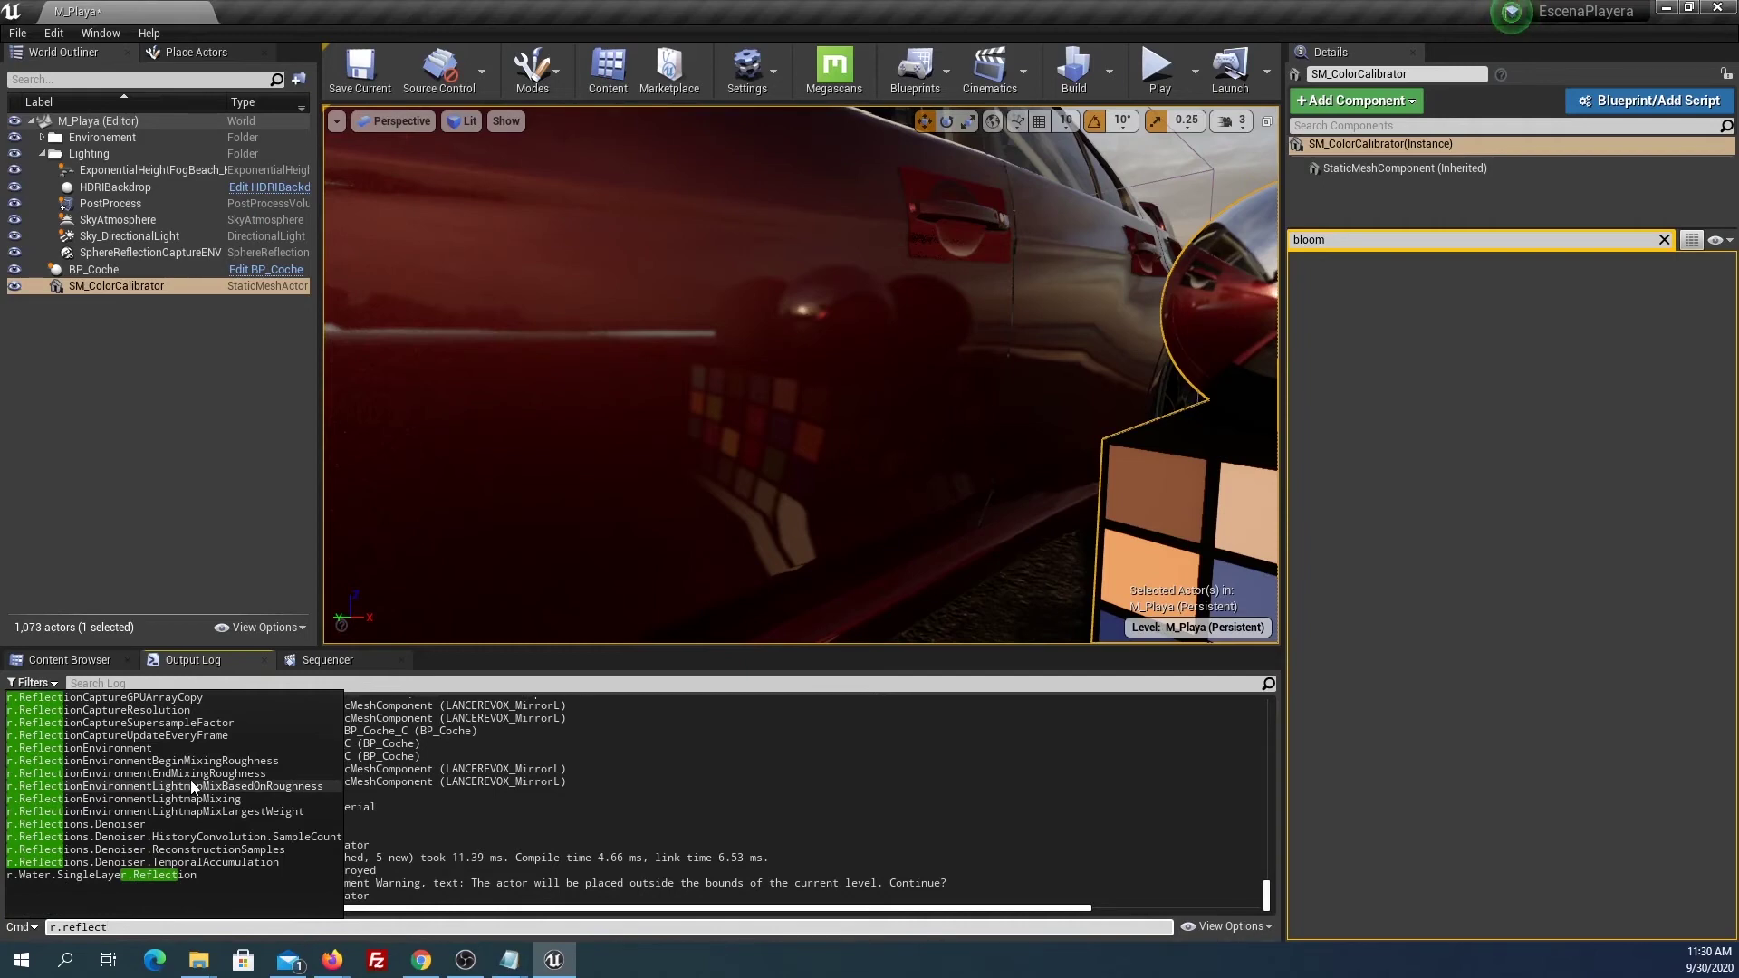
{"action": "left_click", "coordinate": [107, 826]}
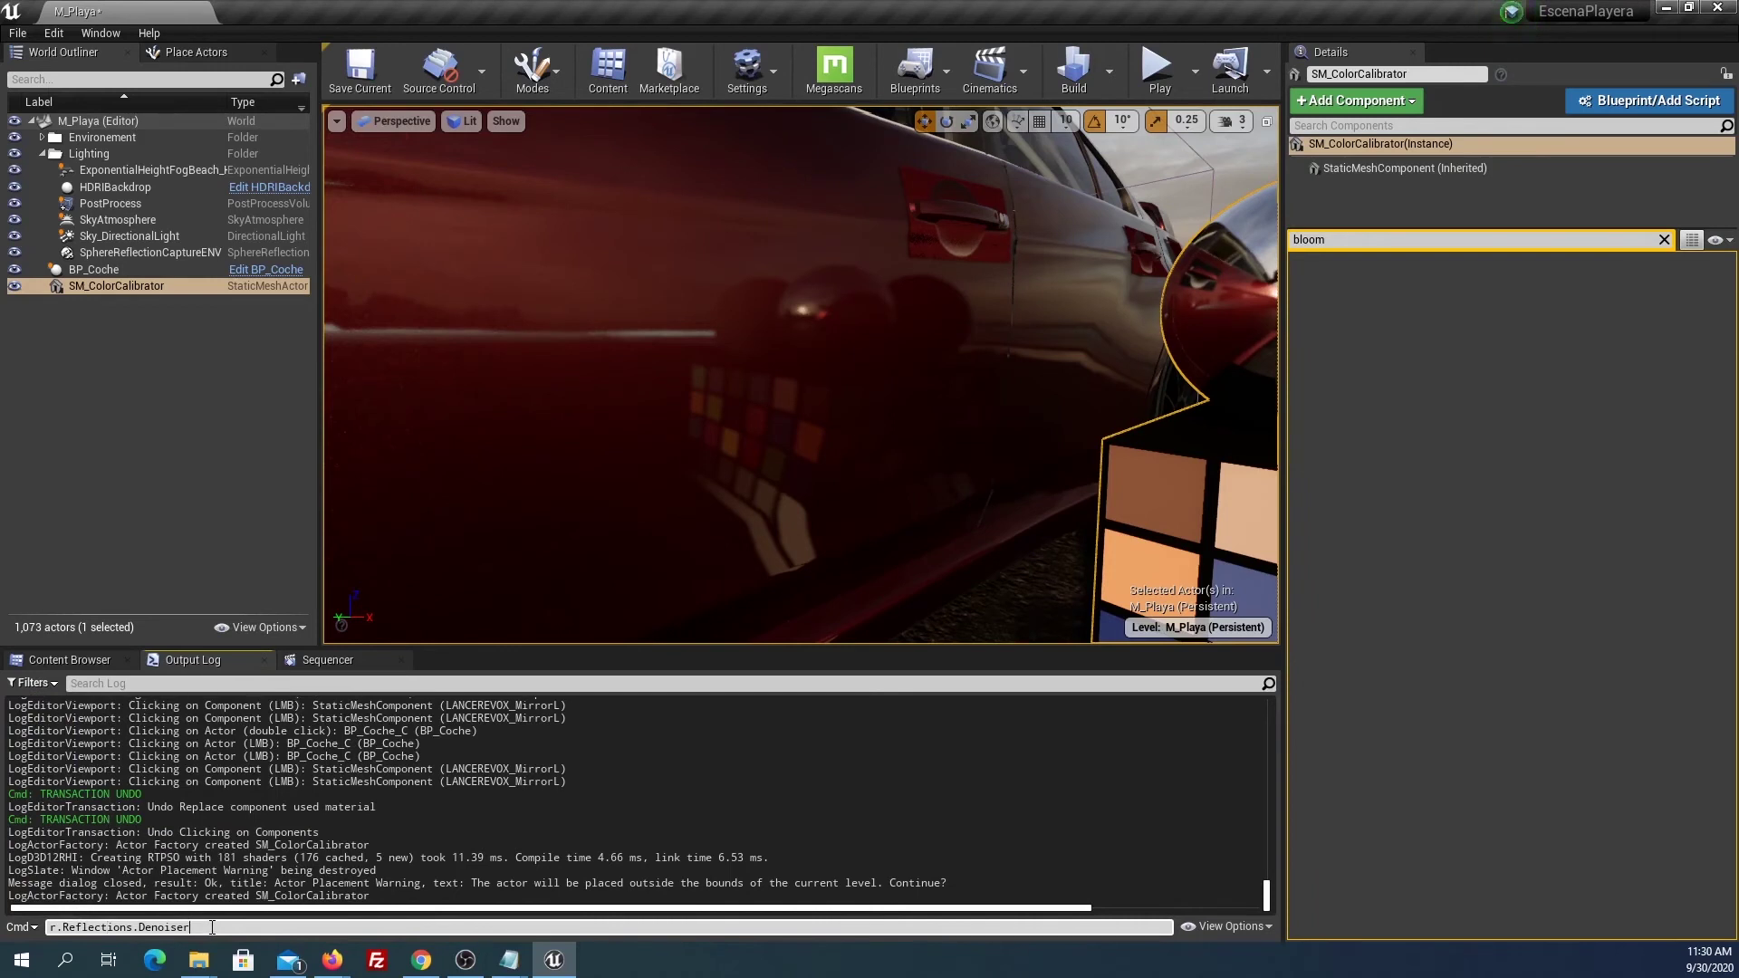
{"action": "key", "text": "Return"}
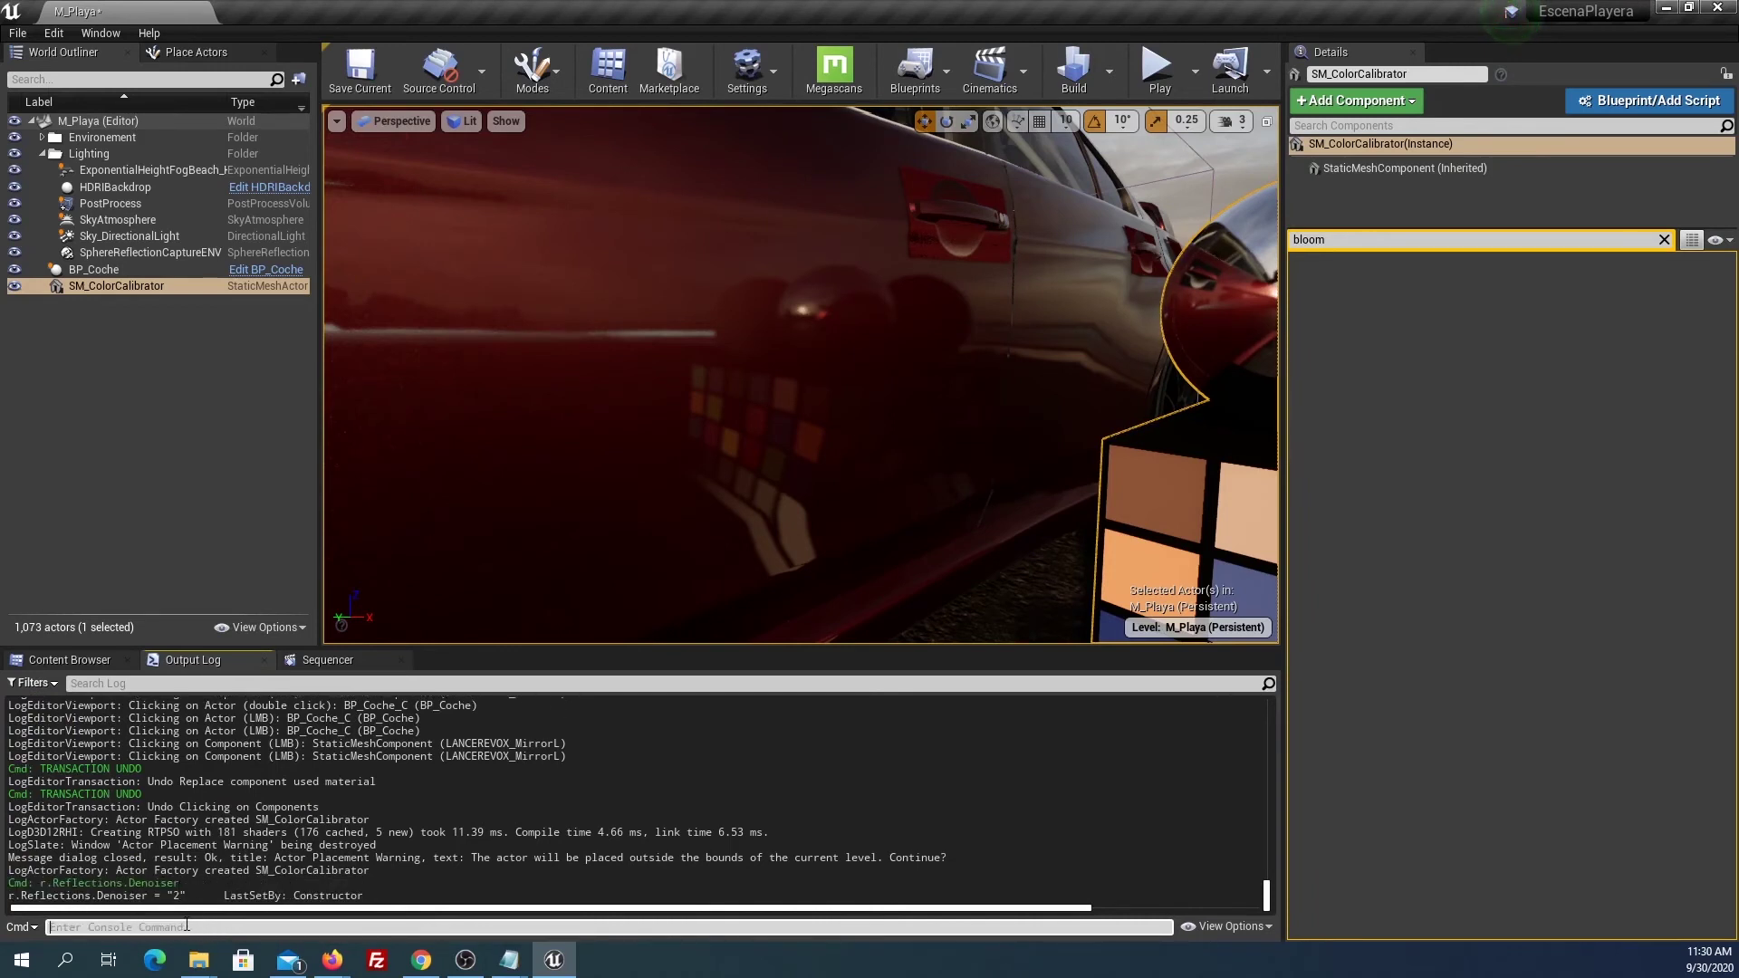
Set r.Reflections.Denoiser to 0, try 2, then set it back to 0.
{"action": "key", "text": "Up"}
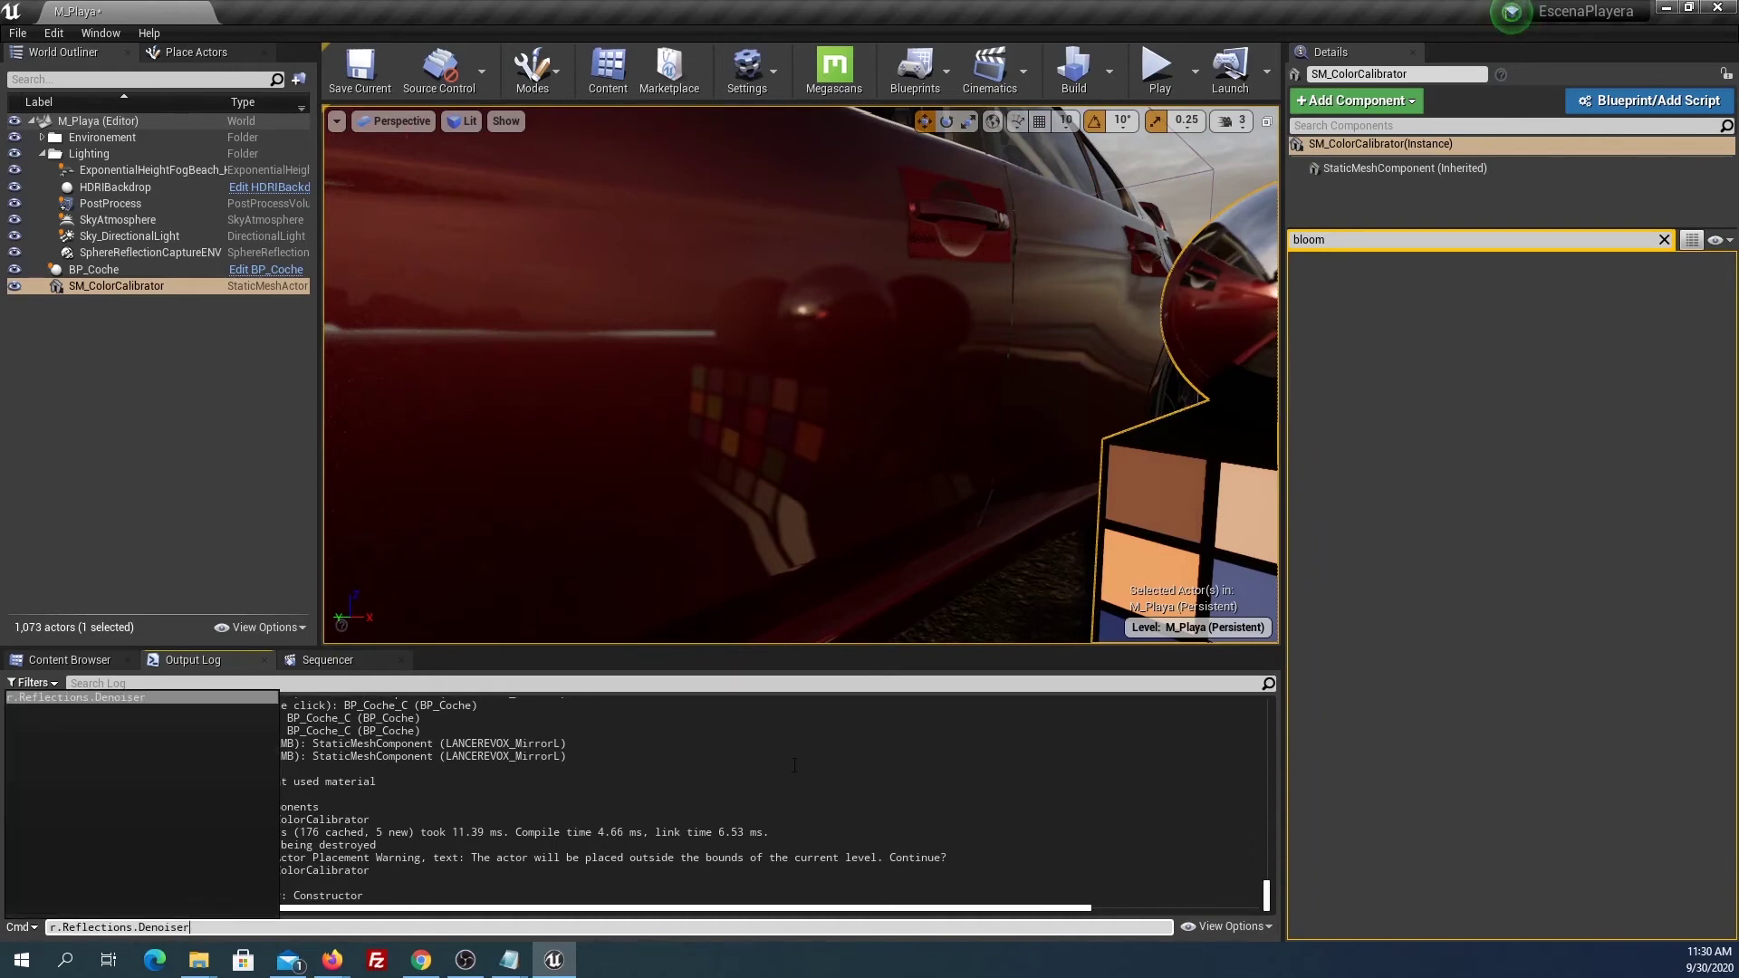
{"action": "type", "text": " 0"}
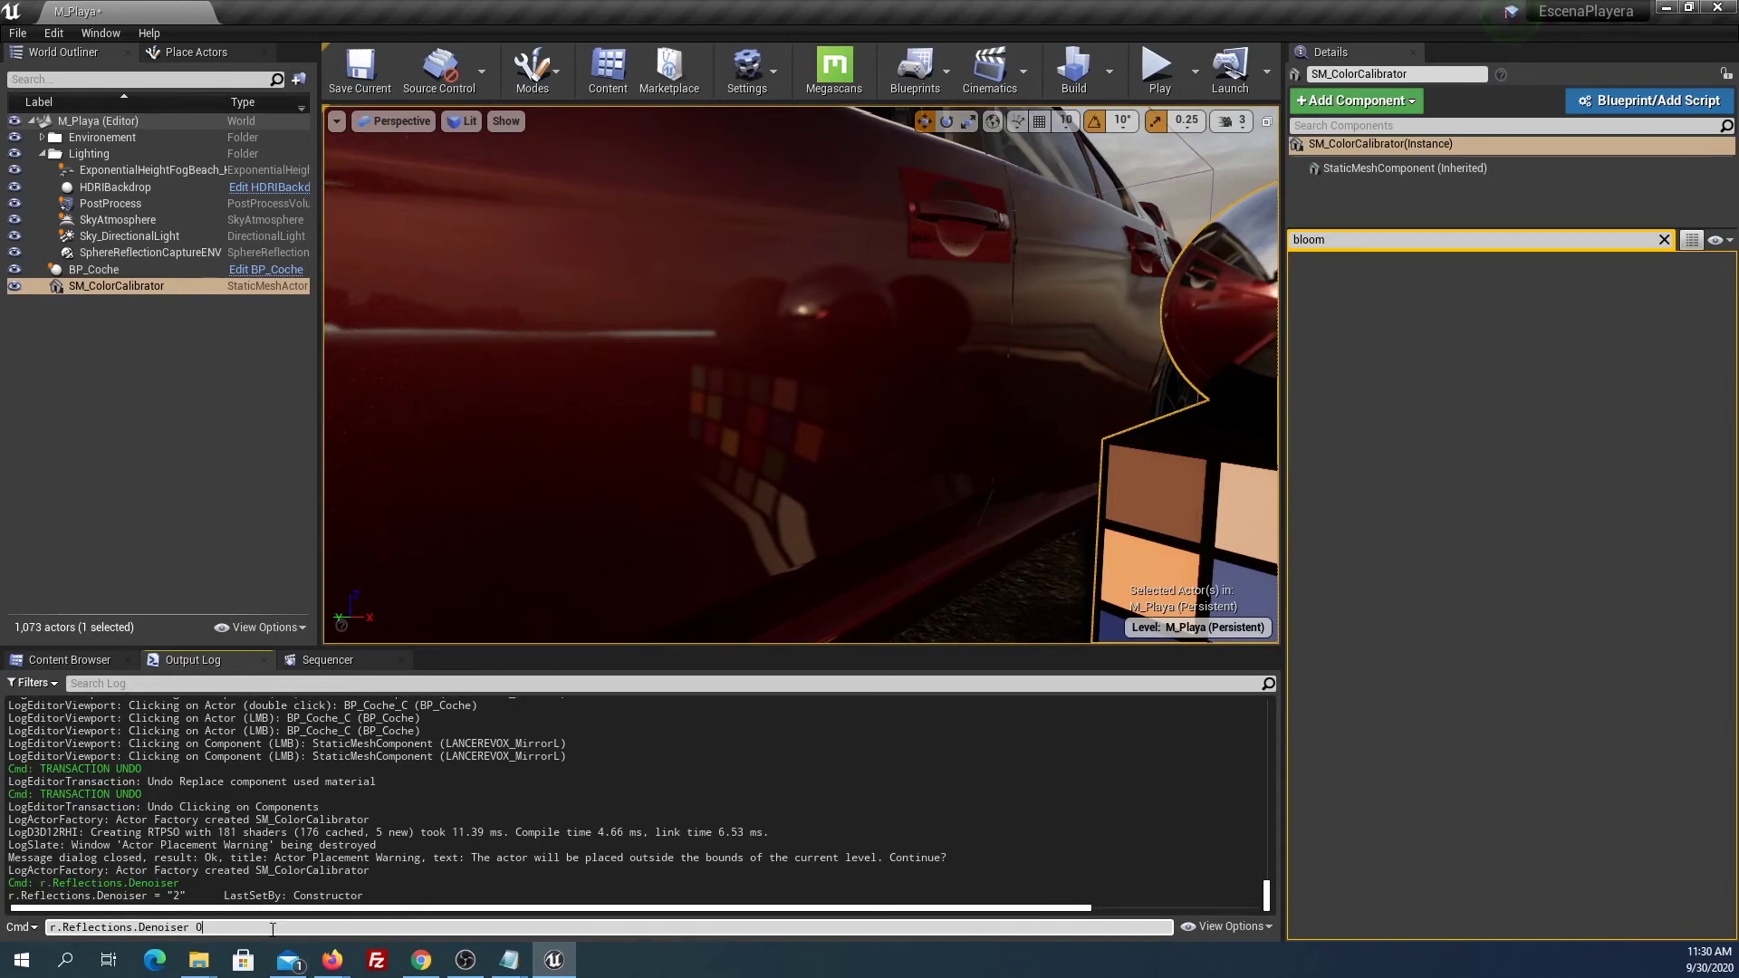
{"action": "key", "text": "Return"}
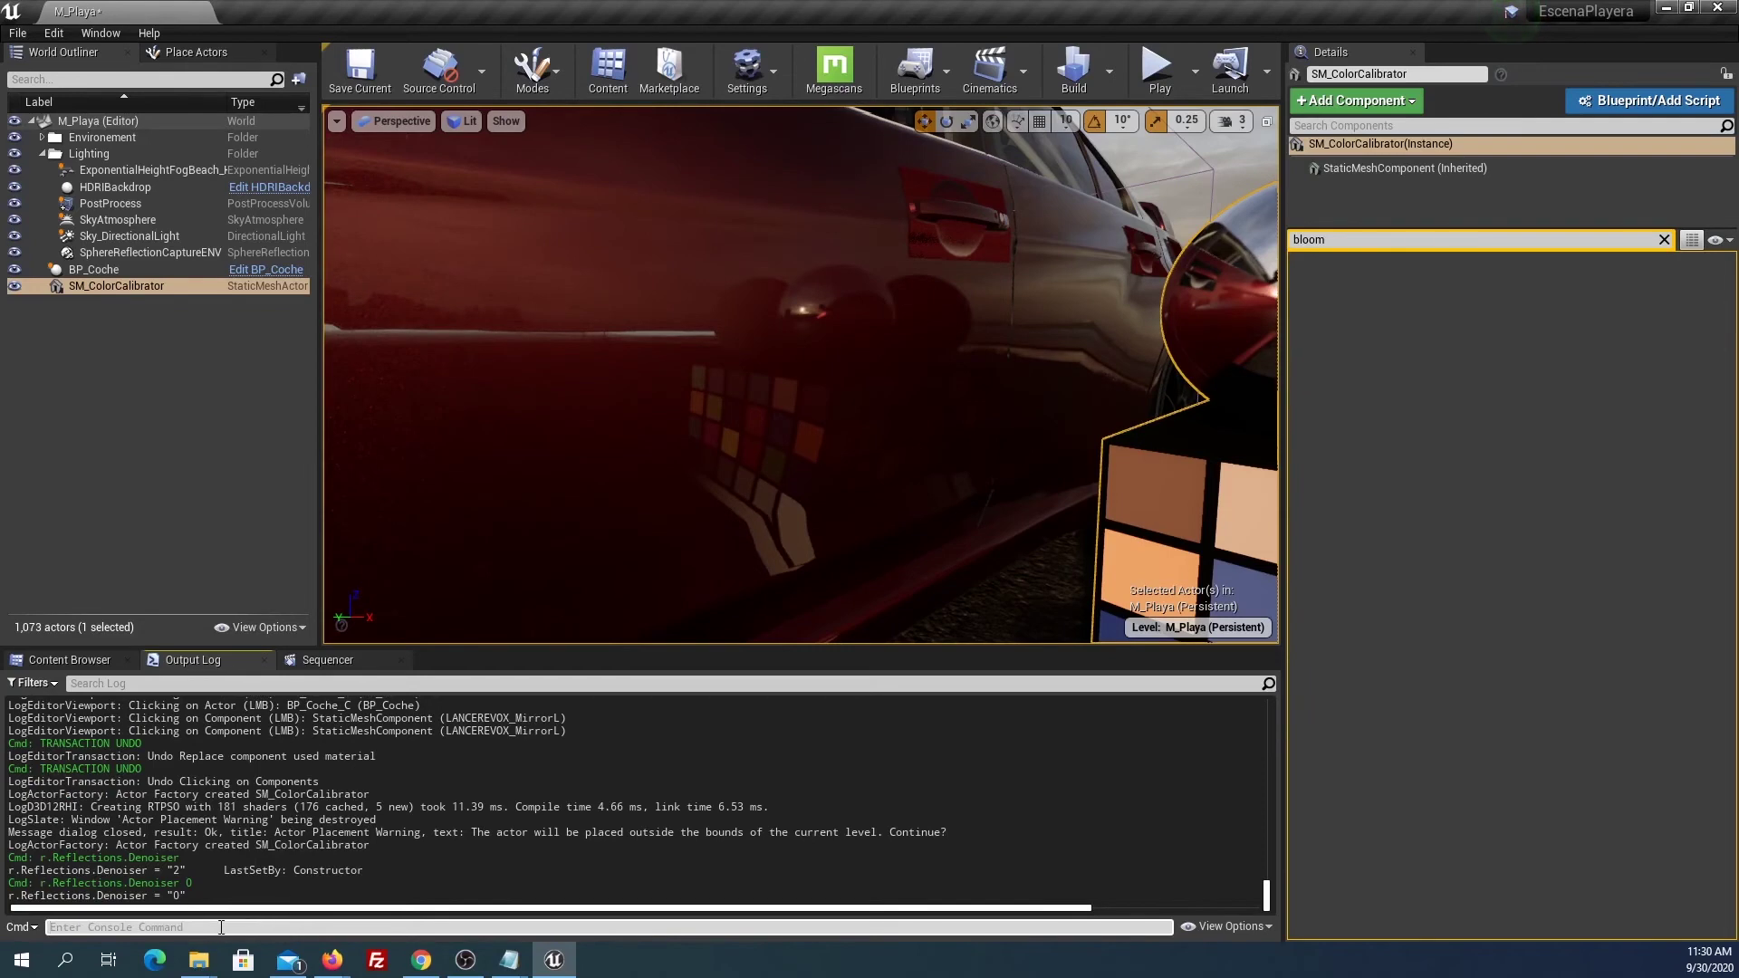
{"action": "key", "text": "Up"}
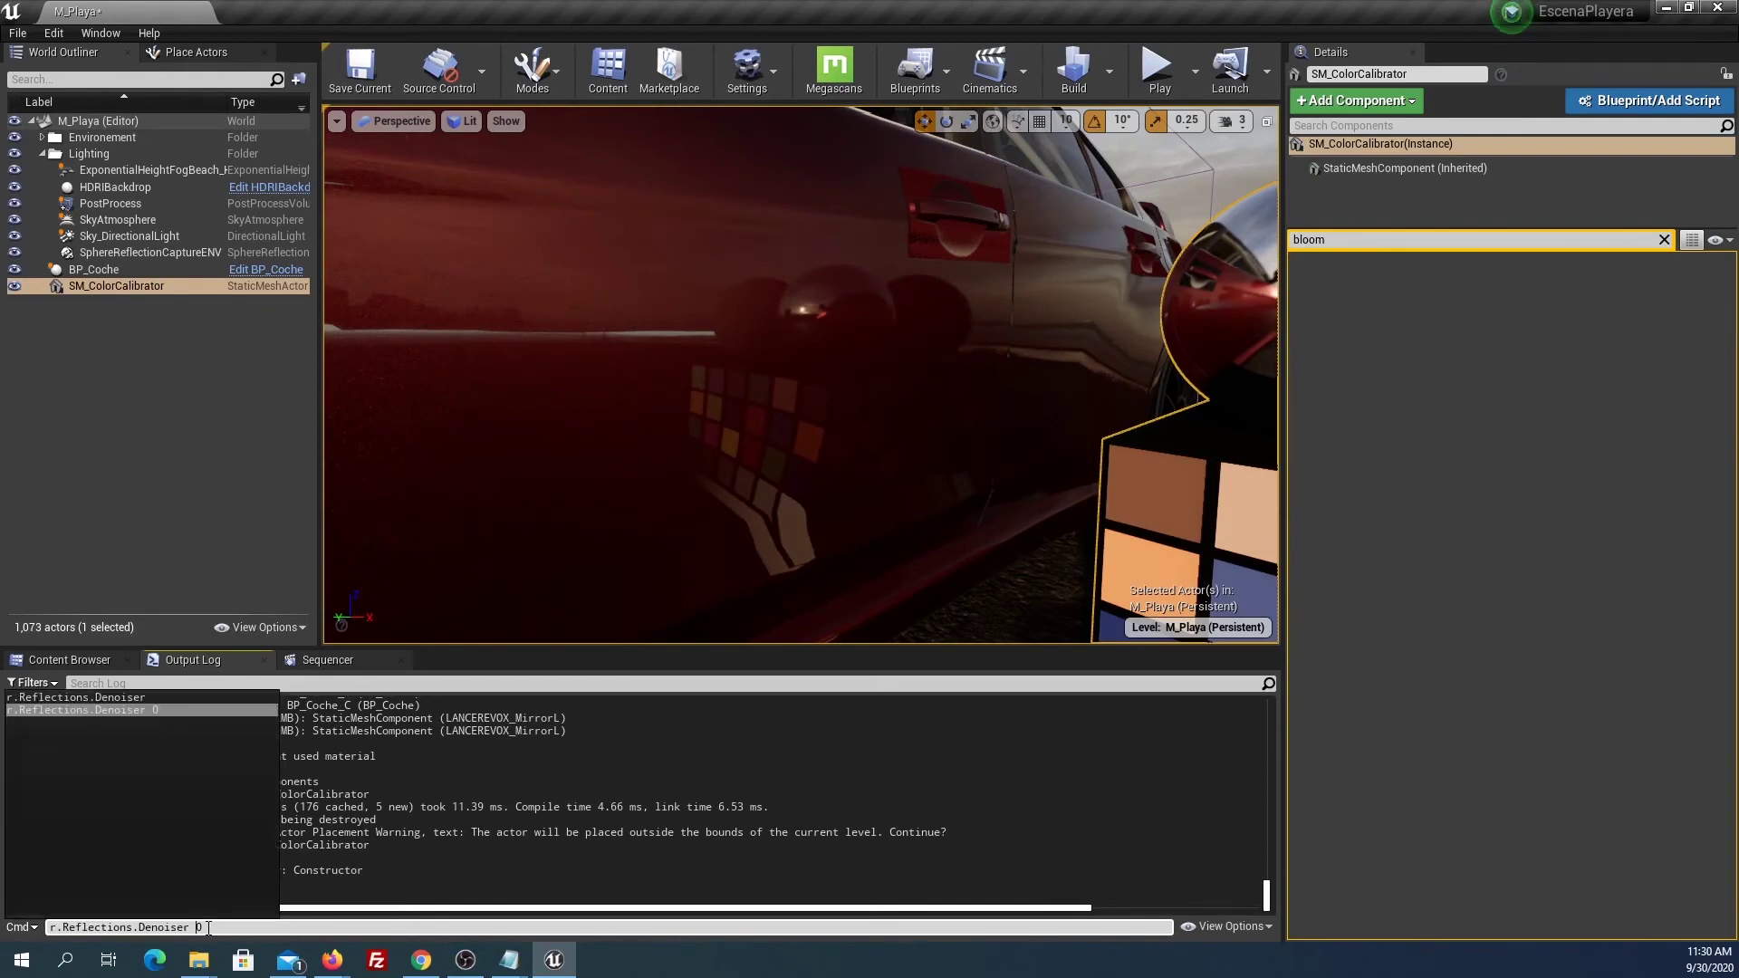
{"action": "key", "text": "BackSpace"}
{"action": "type", "text": "2"}
{"action": "key", "text": "Return"}
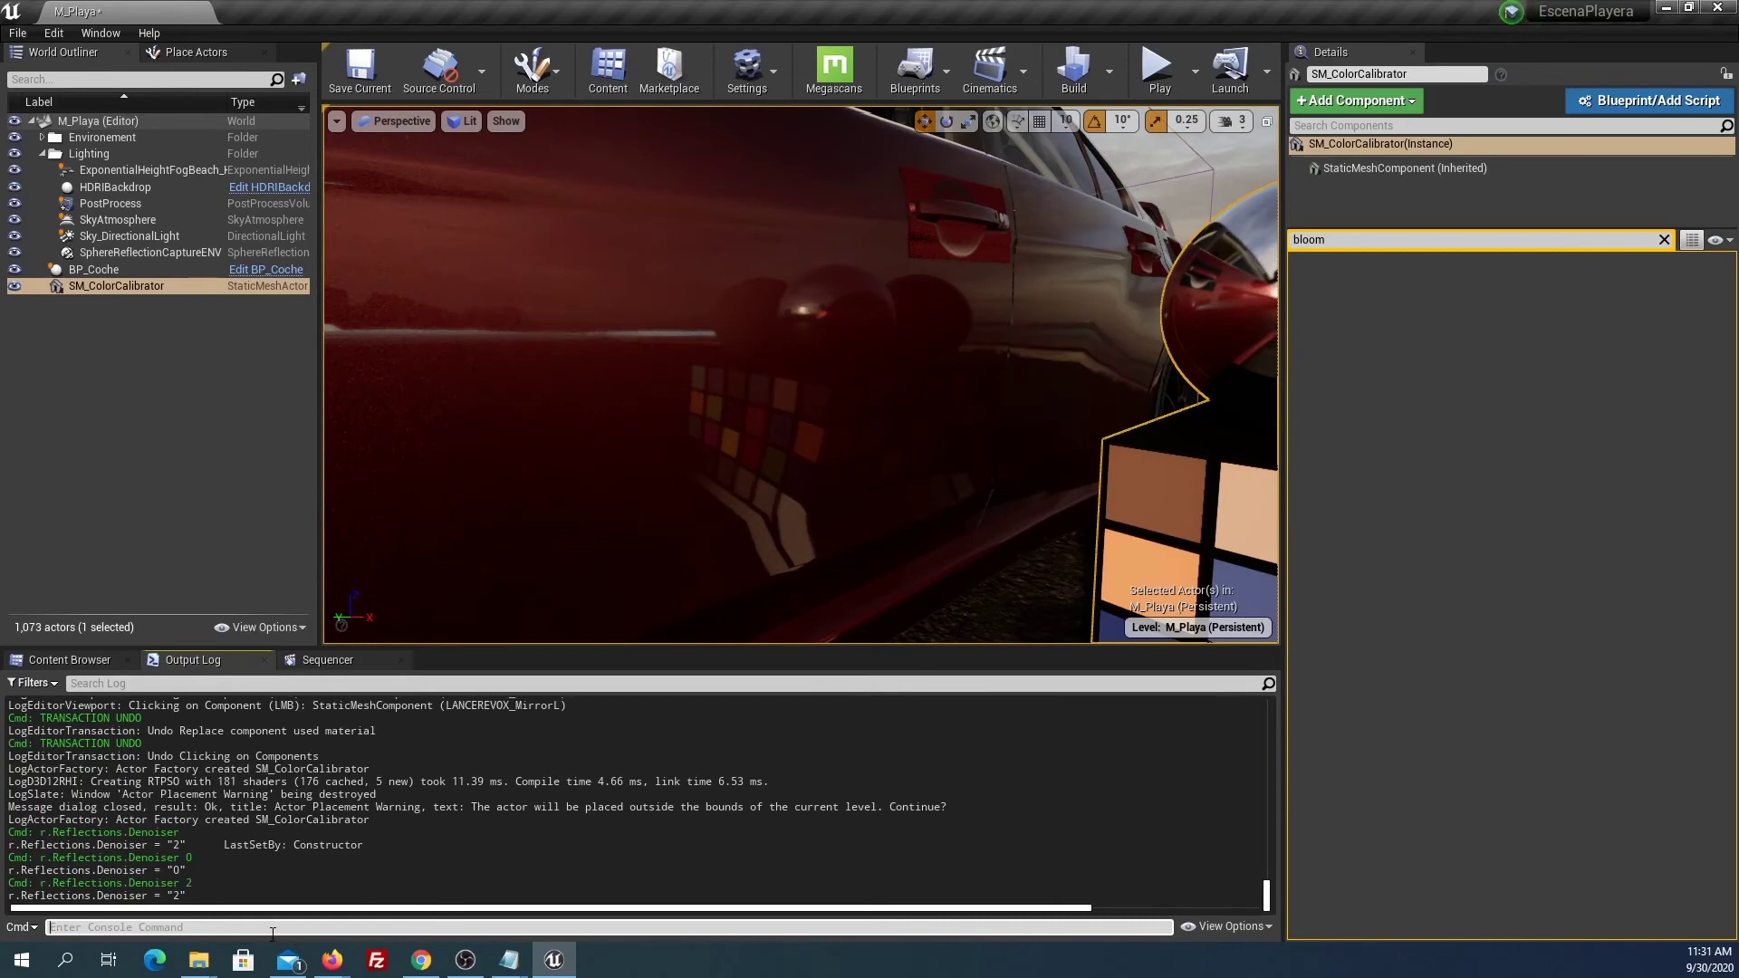
{"action": "type", "text": "r.Reflections.Denoiser 0"}
{"action": "key", "text": "Return"}
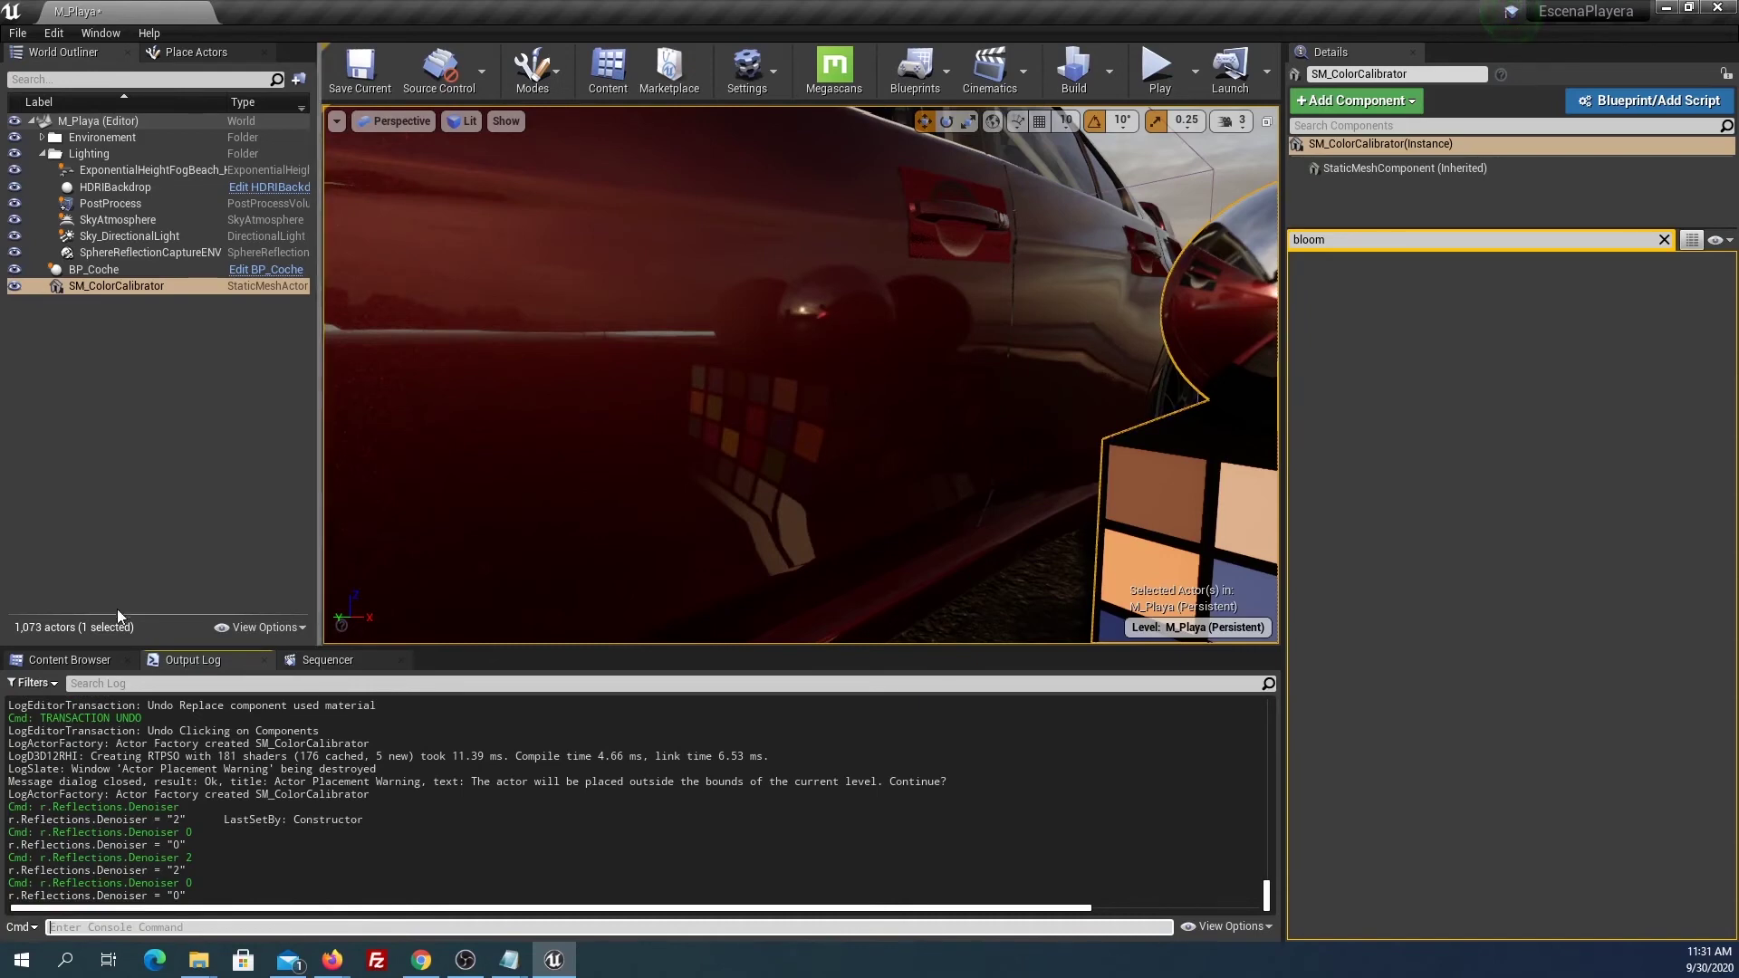
{"action": "left_click", "coordinate": [69, 659]}
Save All, keeping the M_Playa and Beach_Lighting levels checked for saving.
{"action": "type", "text": "r"}
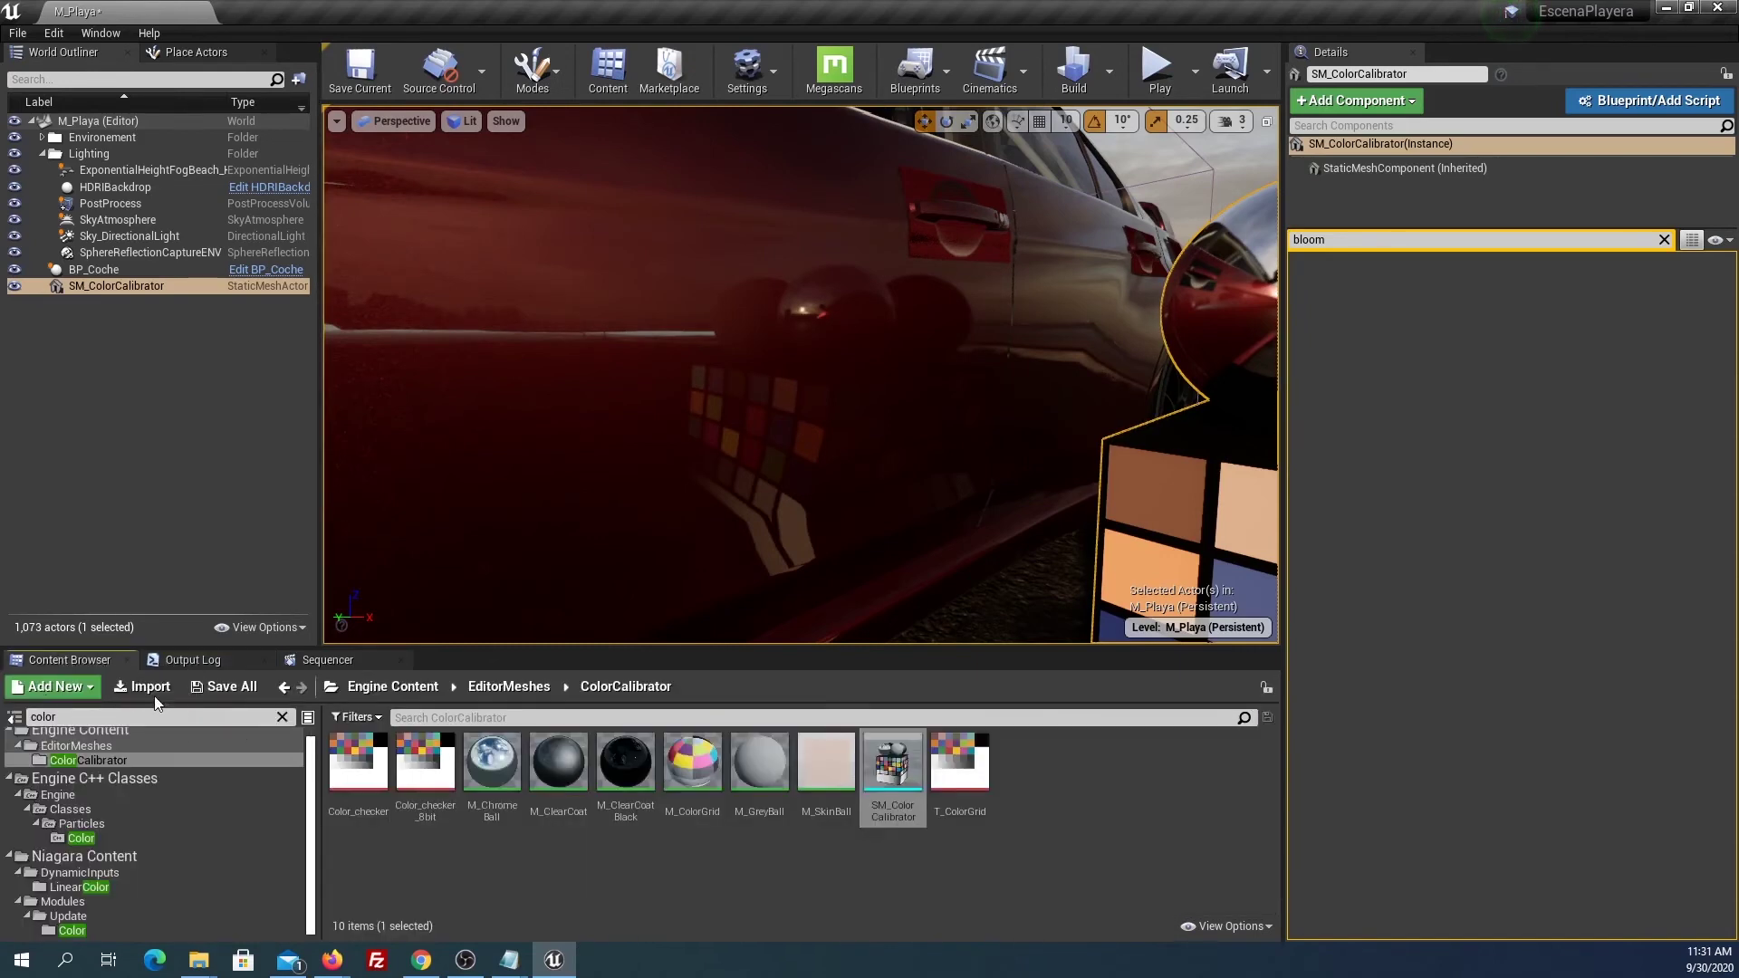
{"action": "left_click", "coordinate": [225, 686]}
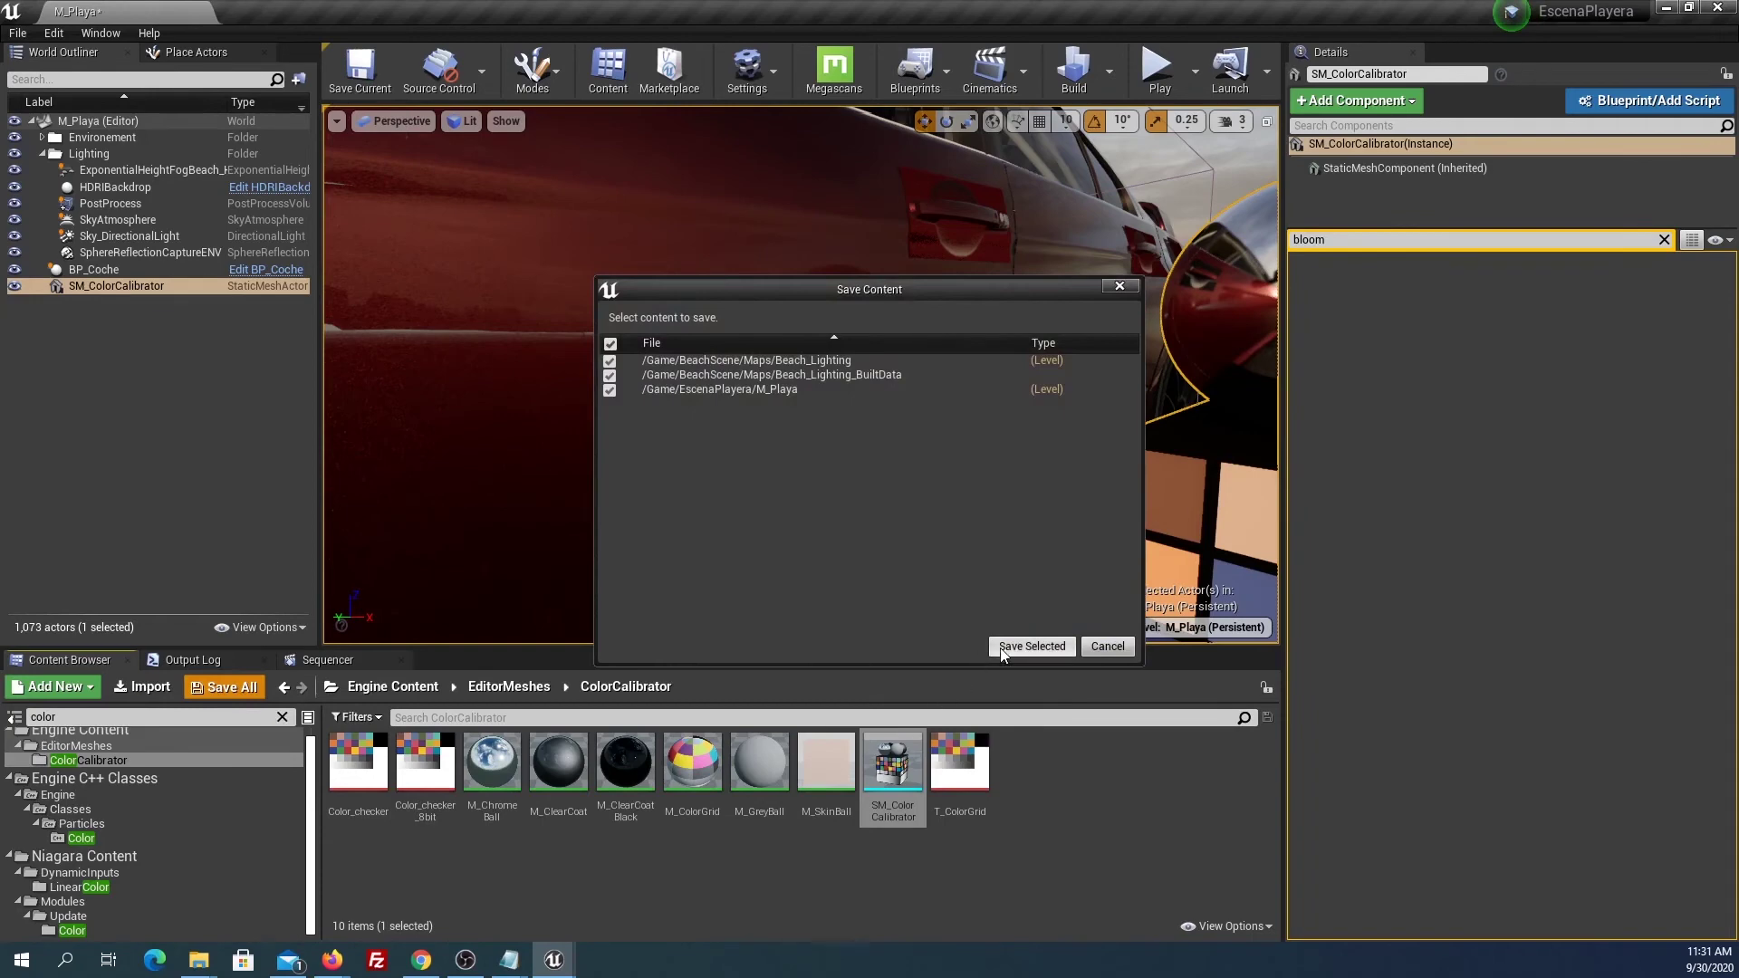
{"action": "left_click", "coordinate": [1001, 646]}
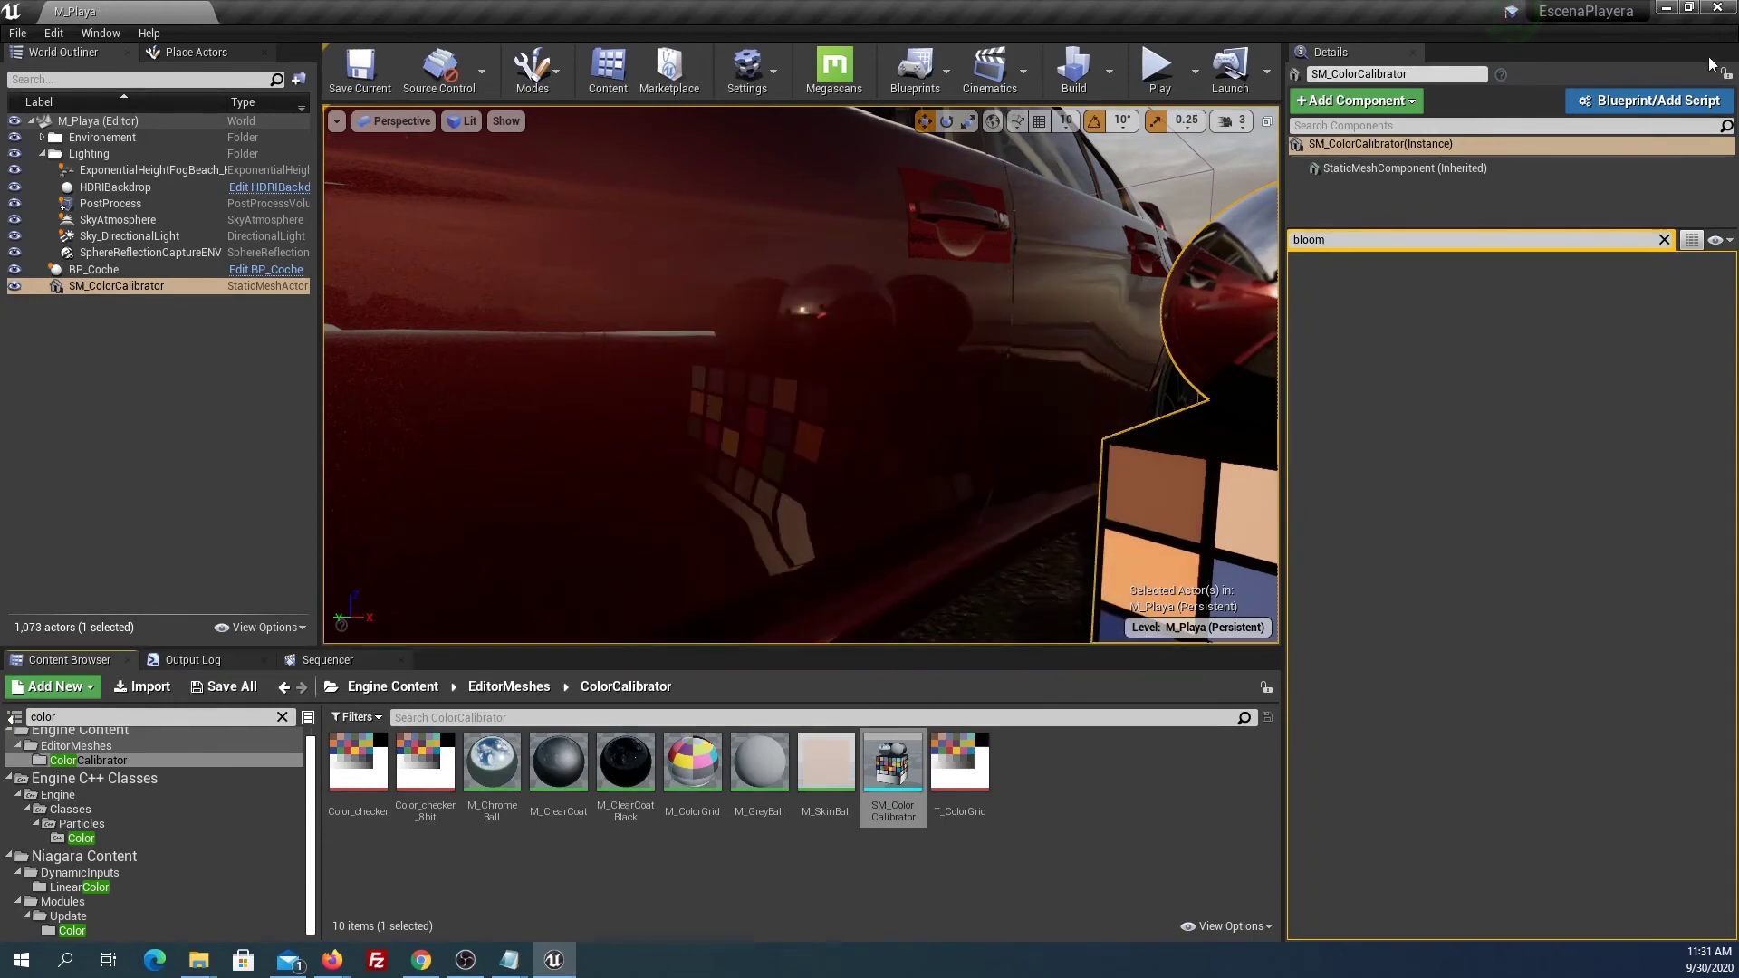
Close the editor and launch EscenaPlayera from the Epic Games Launcher library.
{"action": "left_click", "coordinate": [1715, 8]}
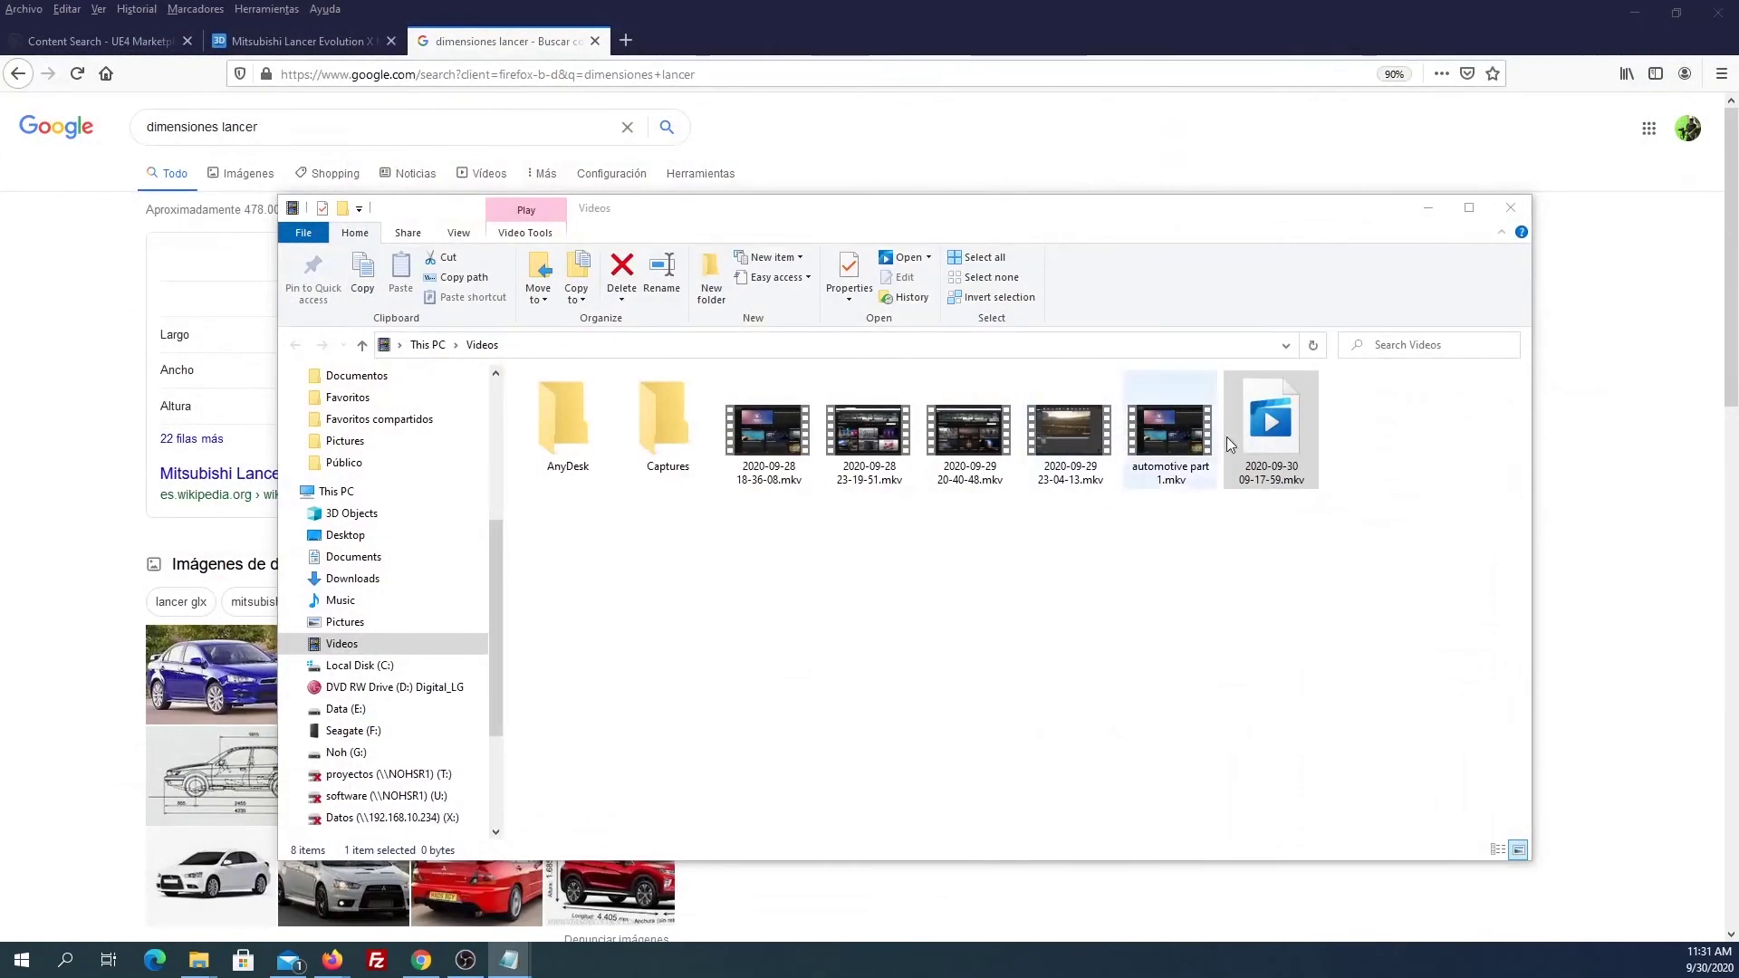
{"action": "left_click", "coordinate": [1428, 210]}
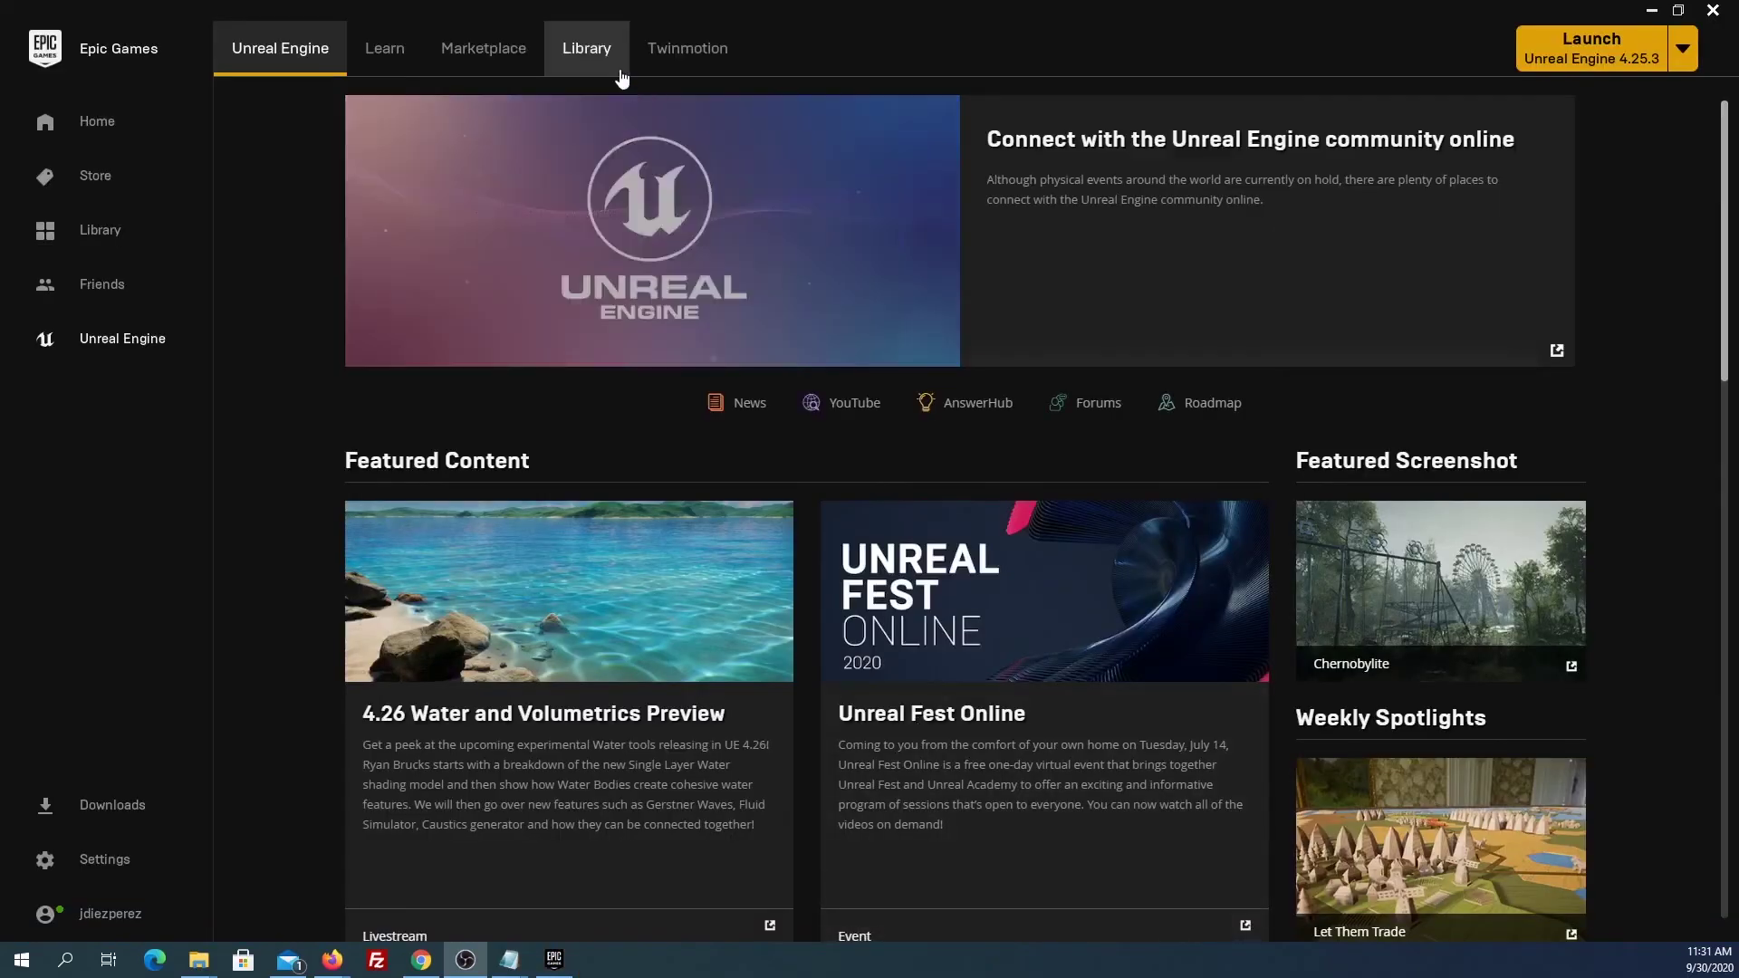
{"action": "left_click", "coordinate": [604, 65]}
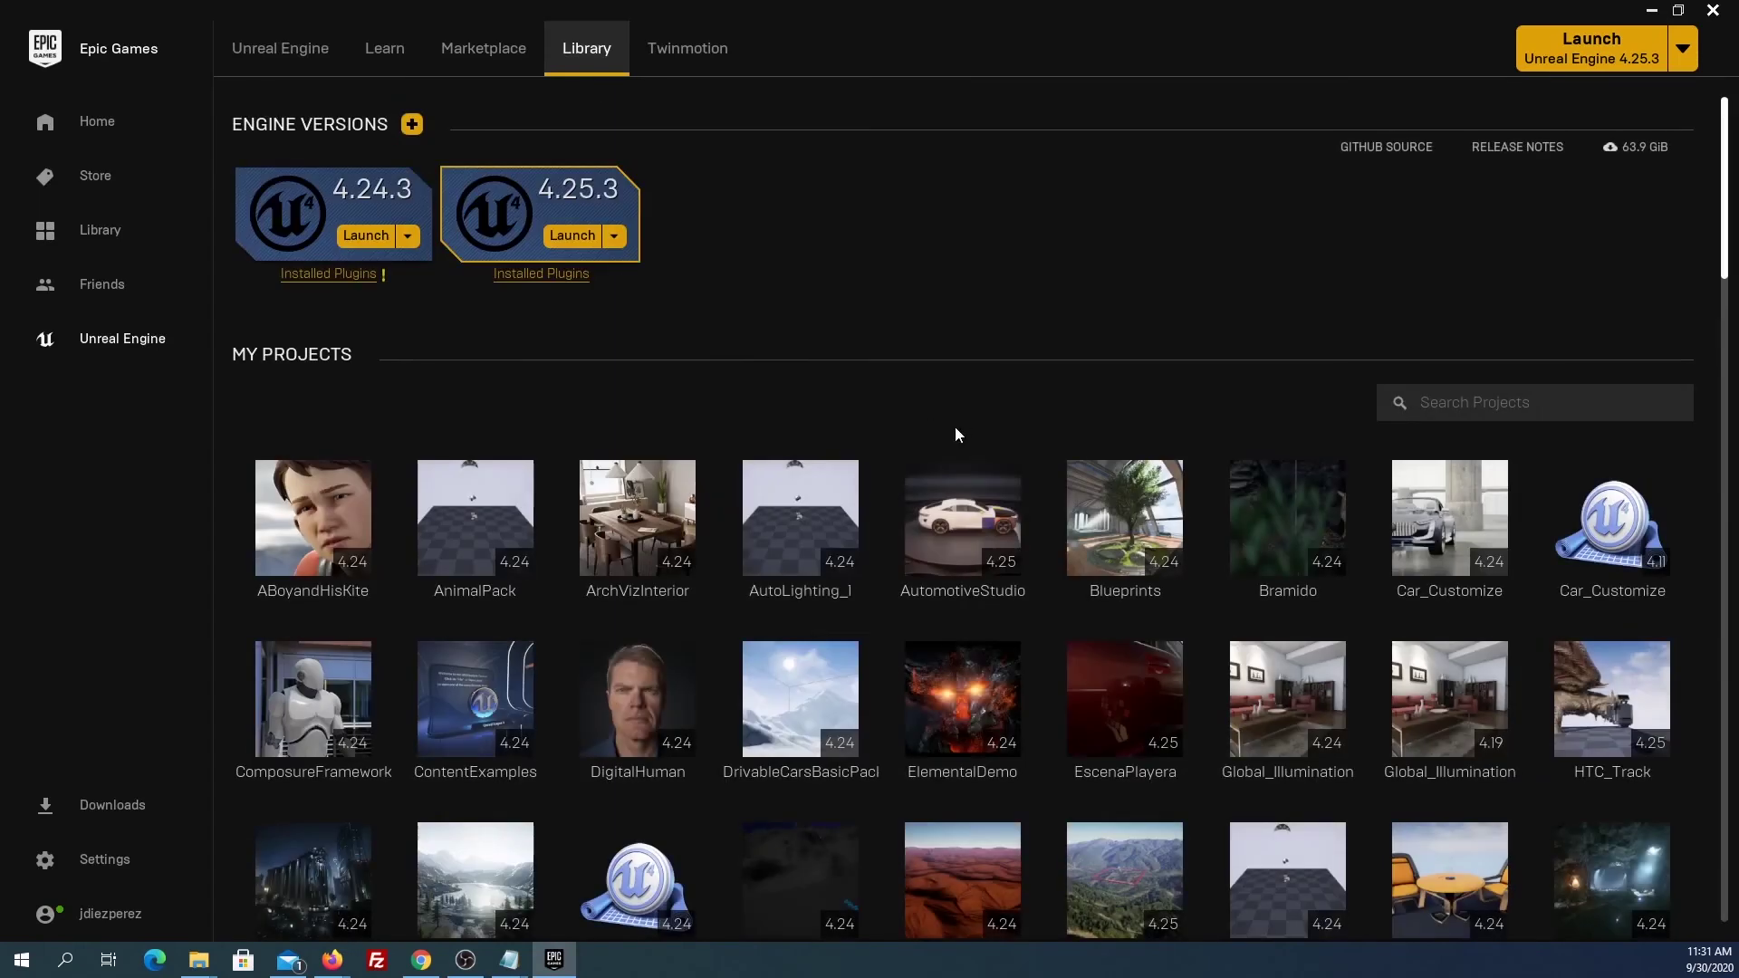
{"action": "double_click", "coordinate": [1090, 652]}
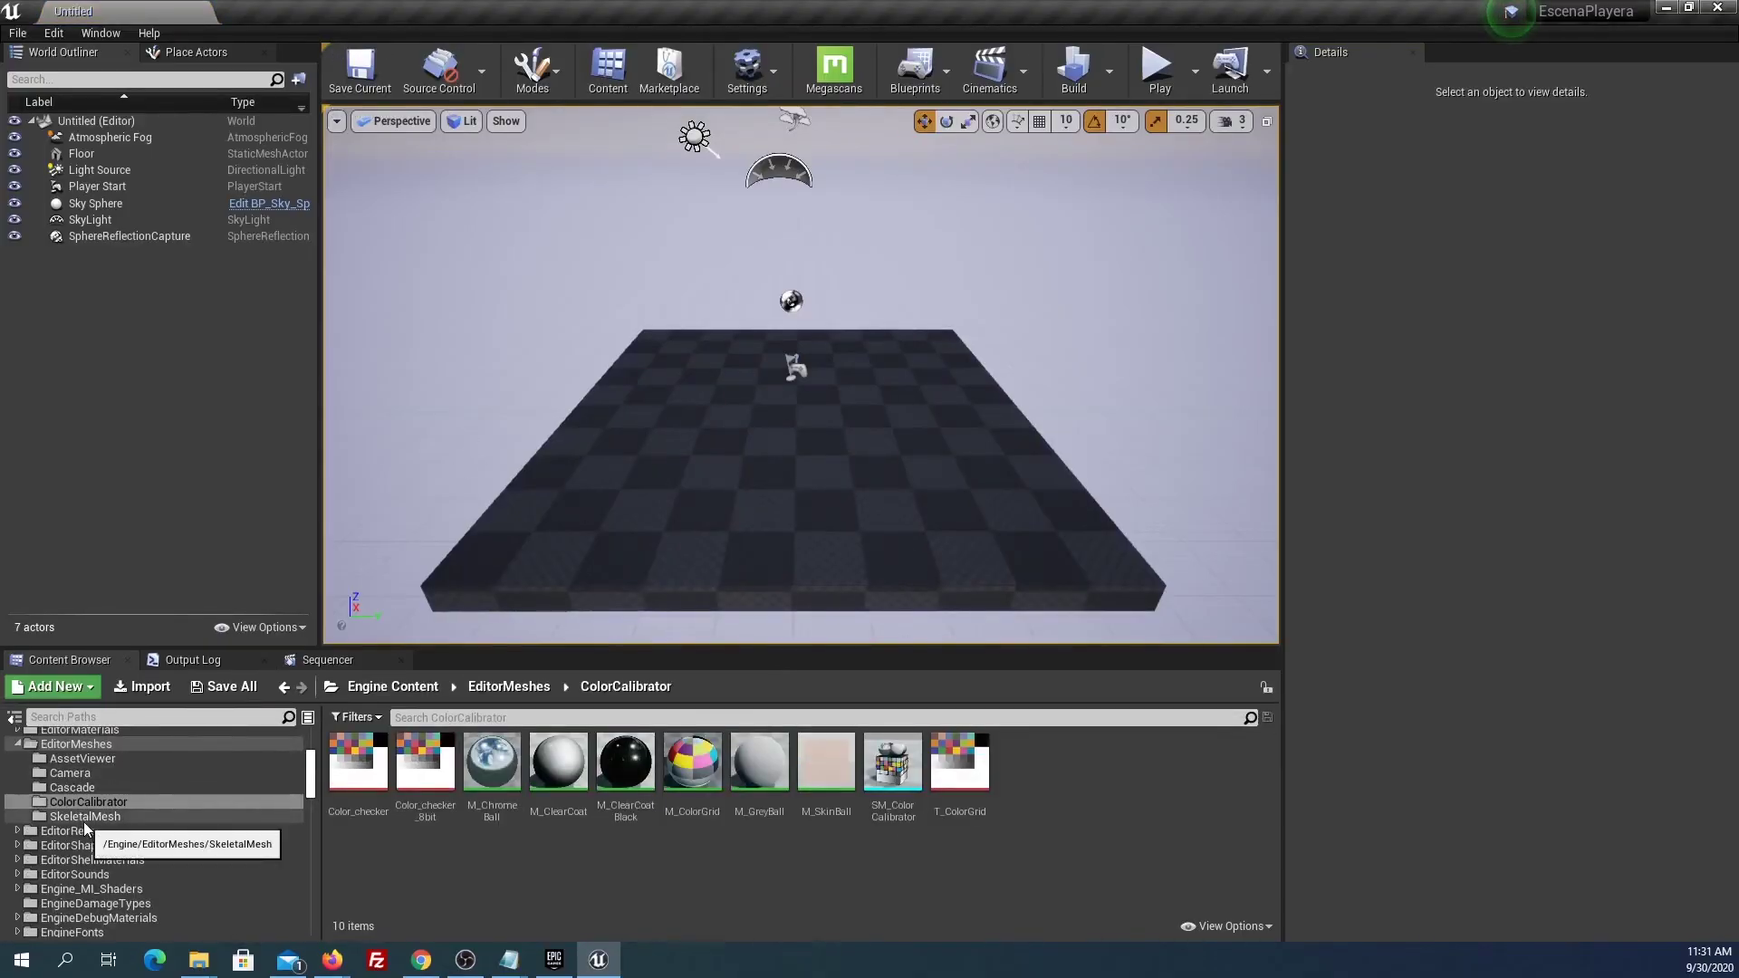
Open the EscenaPlayera folder in the Content Browser and load the M_Playa level.
{"action": "scroll", "coordinate": [82, 780], "scroll_direction": "up", "scroll_amount": 3}
{"action": "scroll", "coordinate": [53, 746], "scroll_direction": "up", "scroll_amount": 3}
{"action": "scroll", "coordinate": [44, 747], "scroll_direction": "up", "scroll_amount": 2}
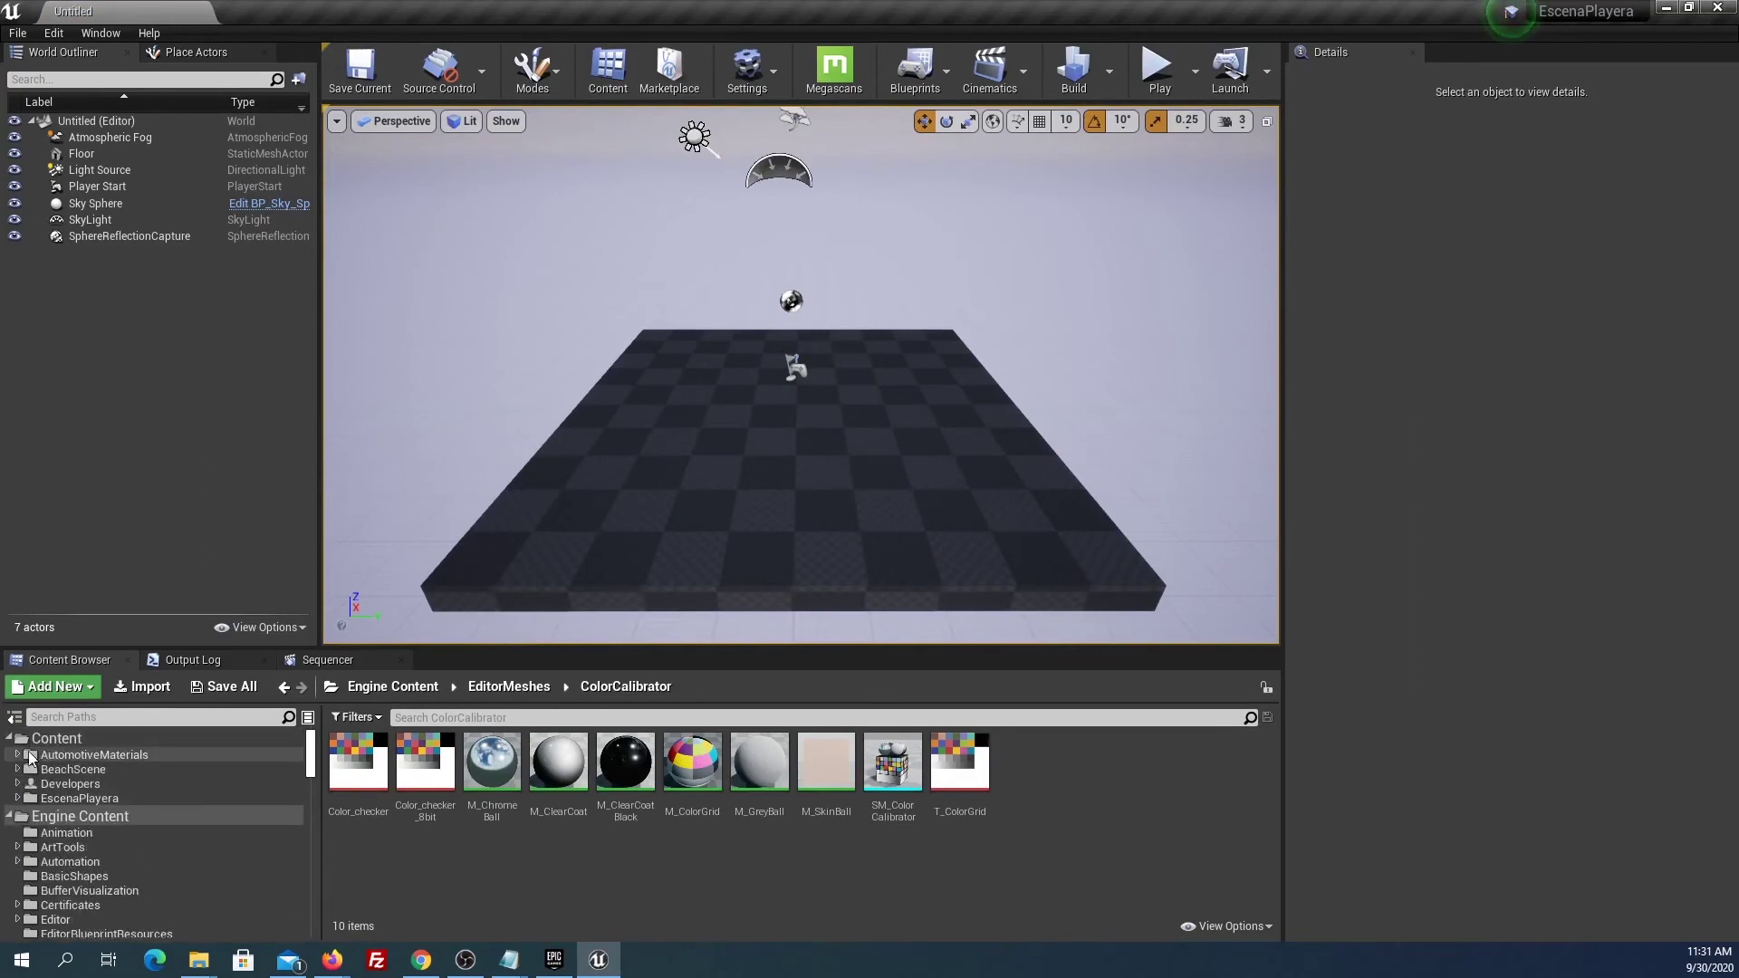
{"action": "left_click", "coordinate": [77, 798]}
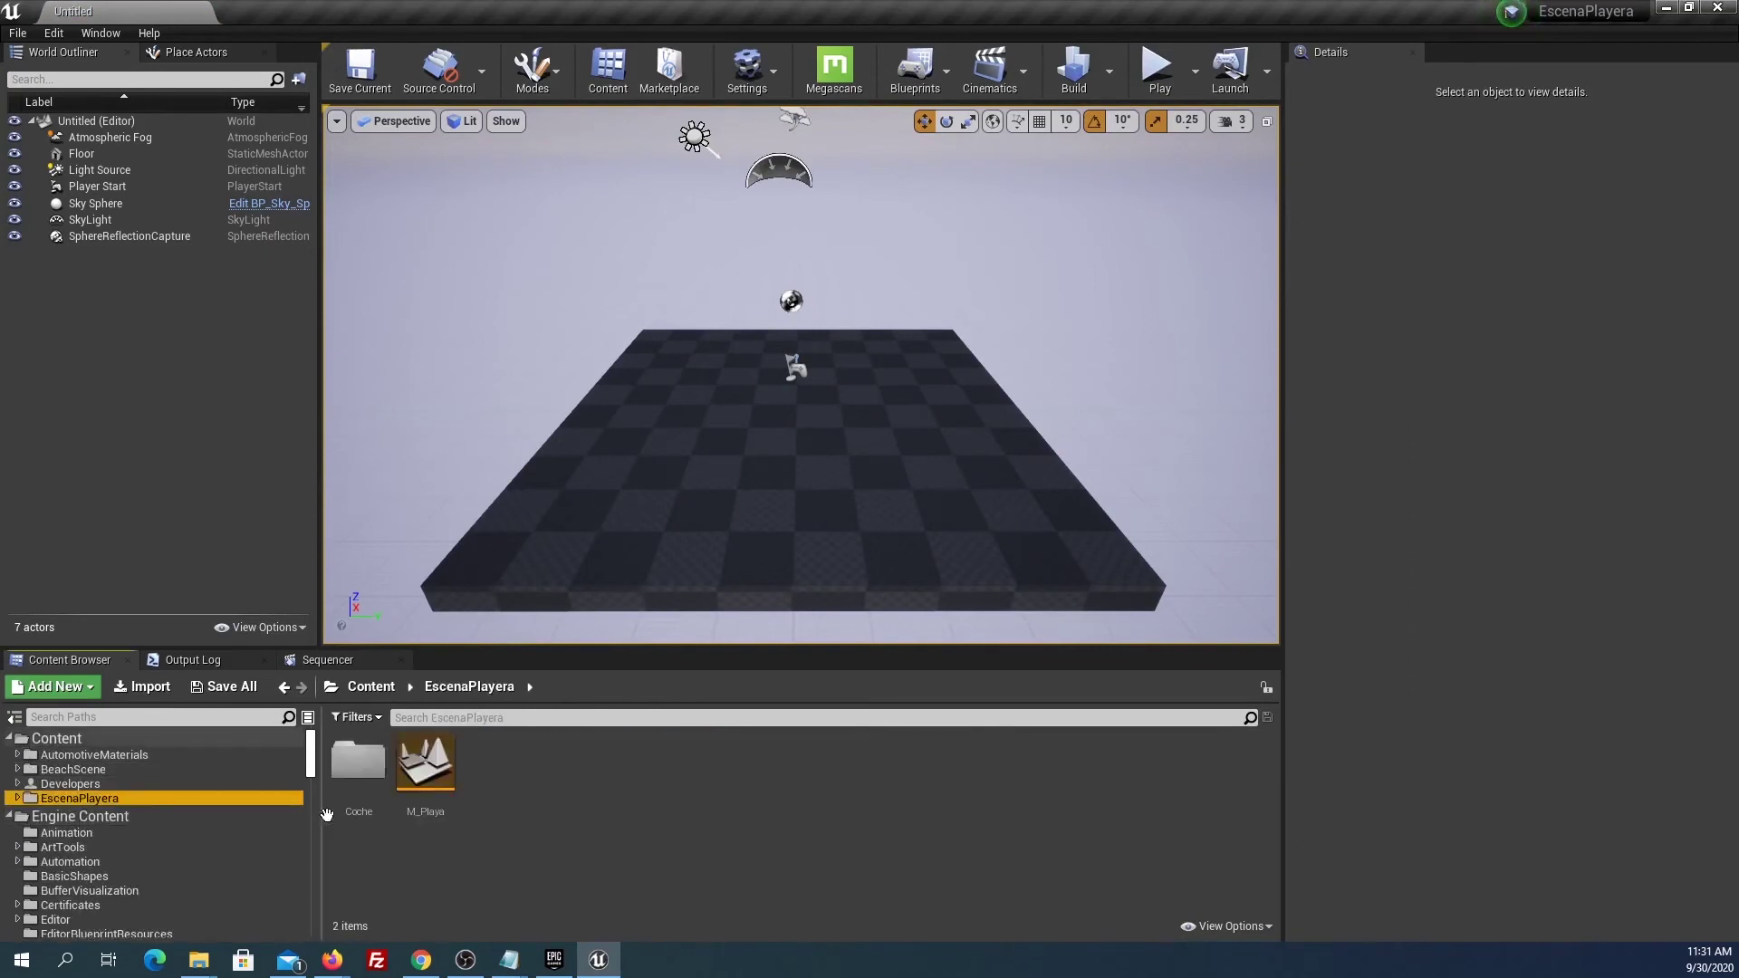
{"action": "double_click", "coordinate": [422, 770]}
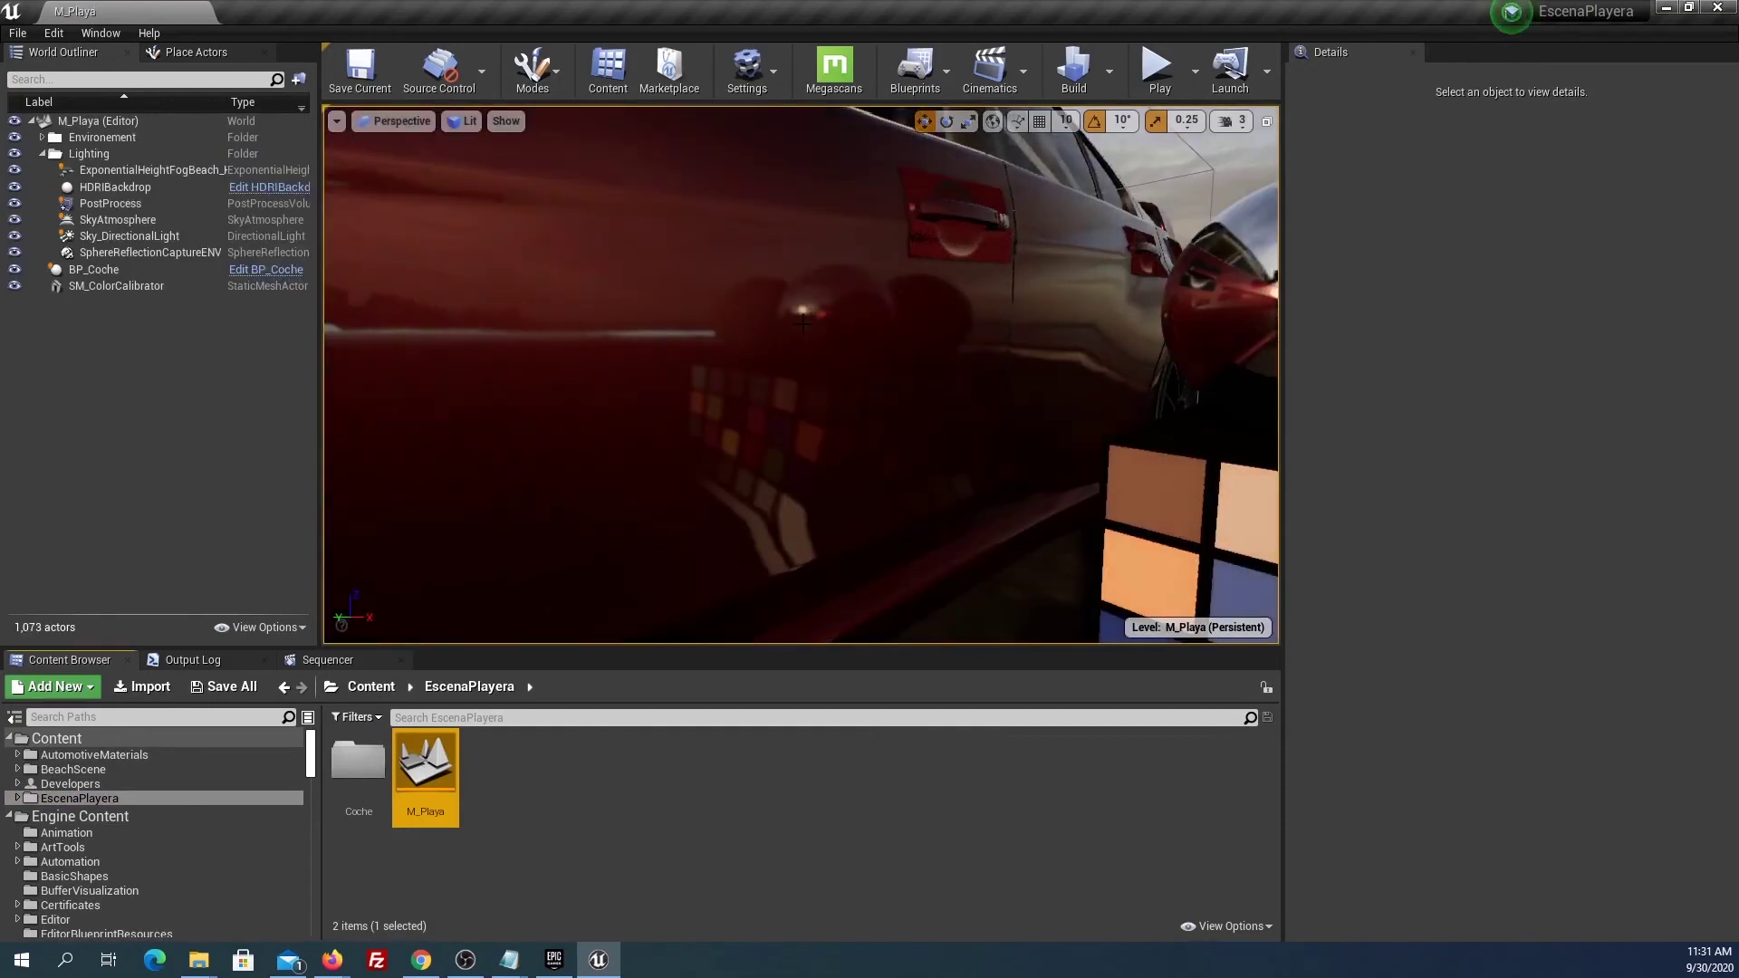
Query r.Reflections.Denoiser in the console, which reports a value of 2.
{"action": "left_click", "coordinate": [193, 662]}
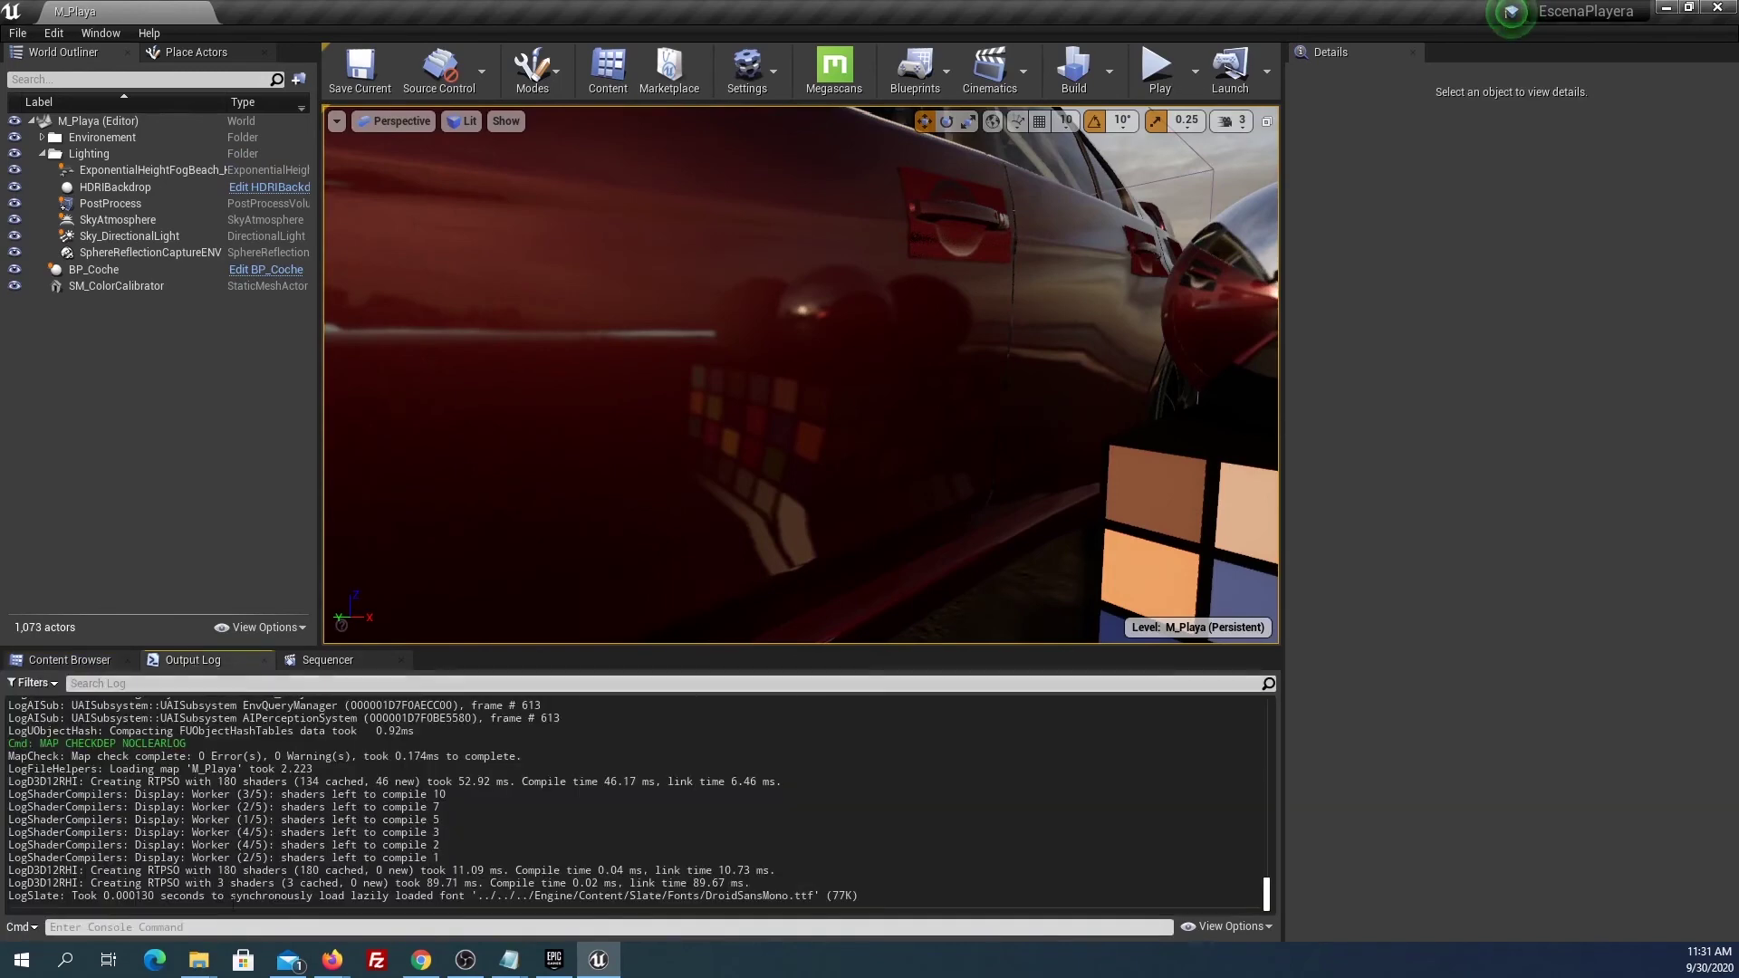
{"action": "key", "text": "Up"}
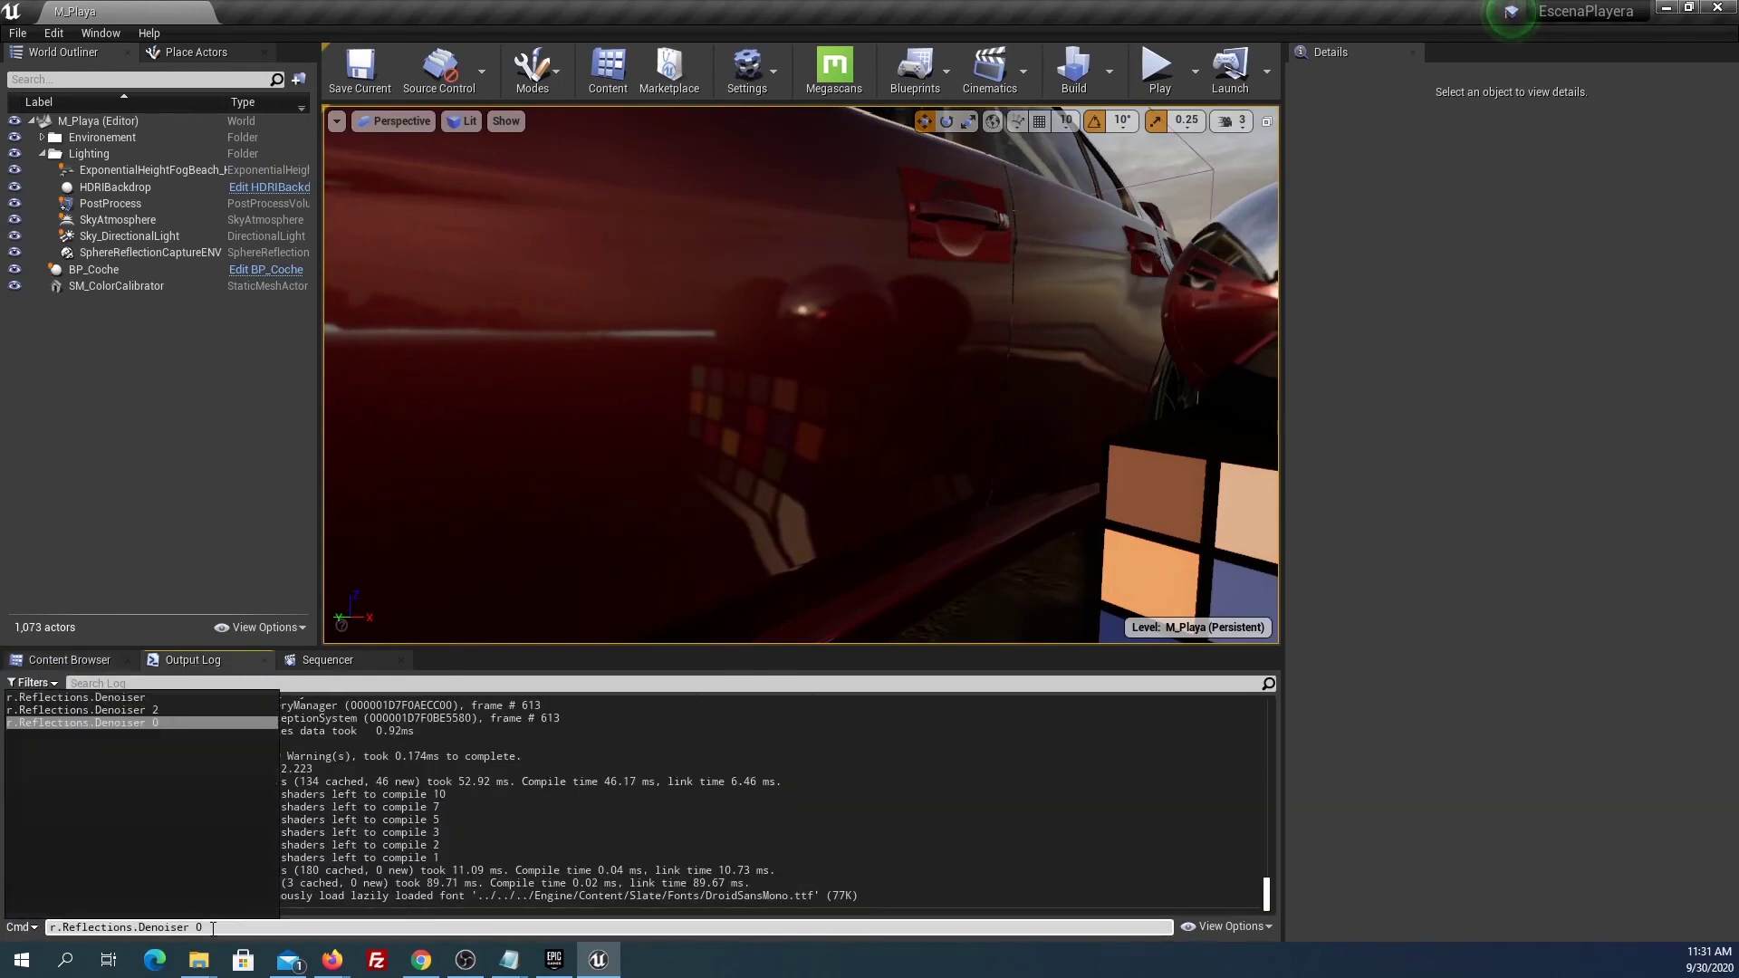
{"action": "key", "text": "BackSpace"}
{"action": "key", "text": "BackSpace"}
{"action": "key", "text": "Return"}
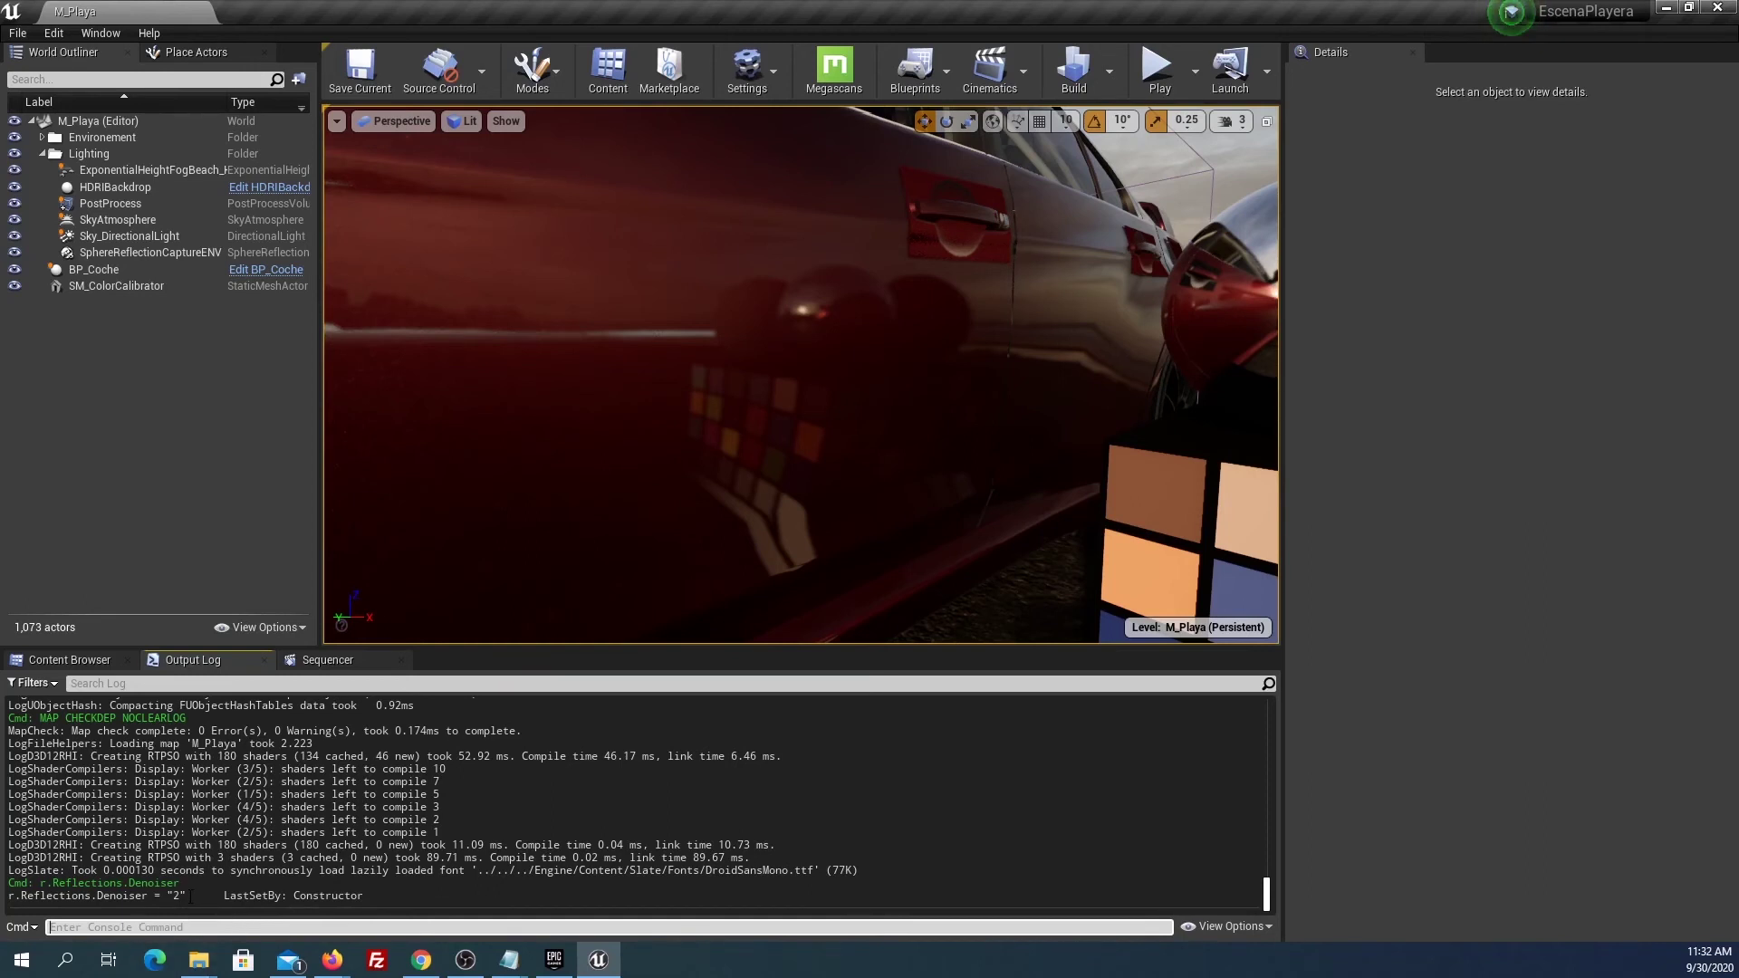
Copy the reported denoiser line from the Output Log and close the editor.
{"action": "left_click_drag", "start_coordinate": [187, 895], "coordinate": [128, 895]}
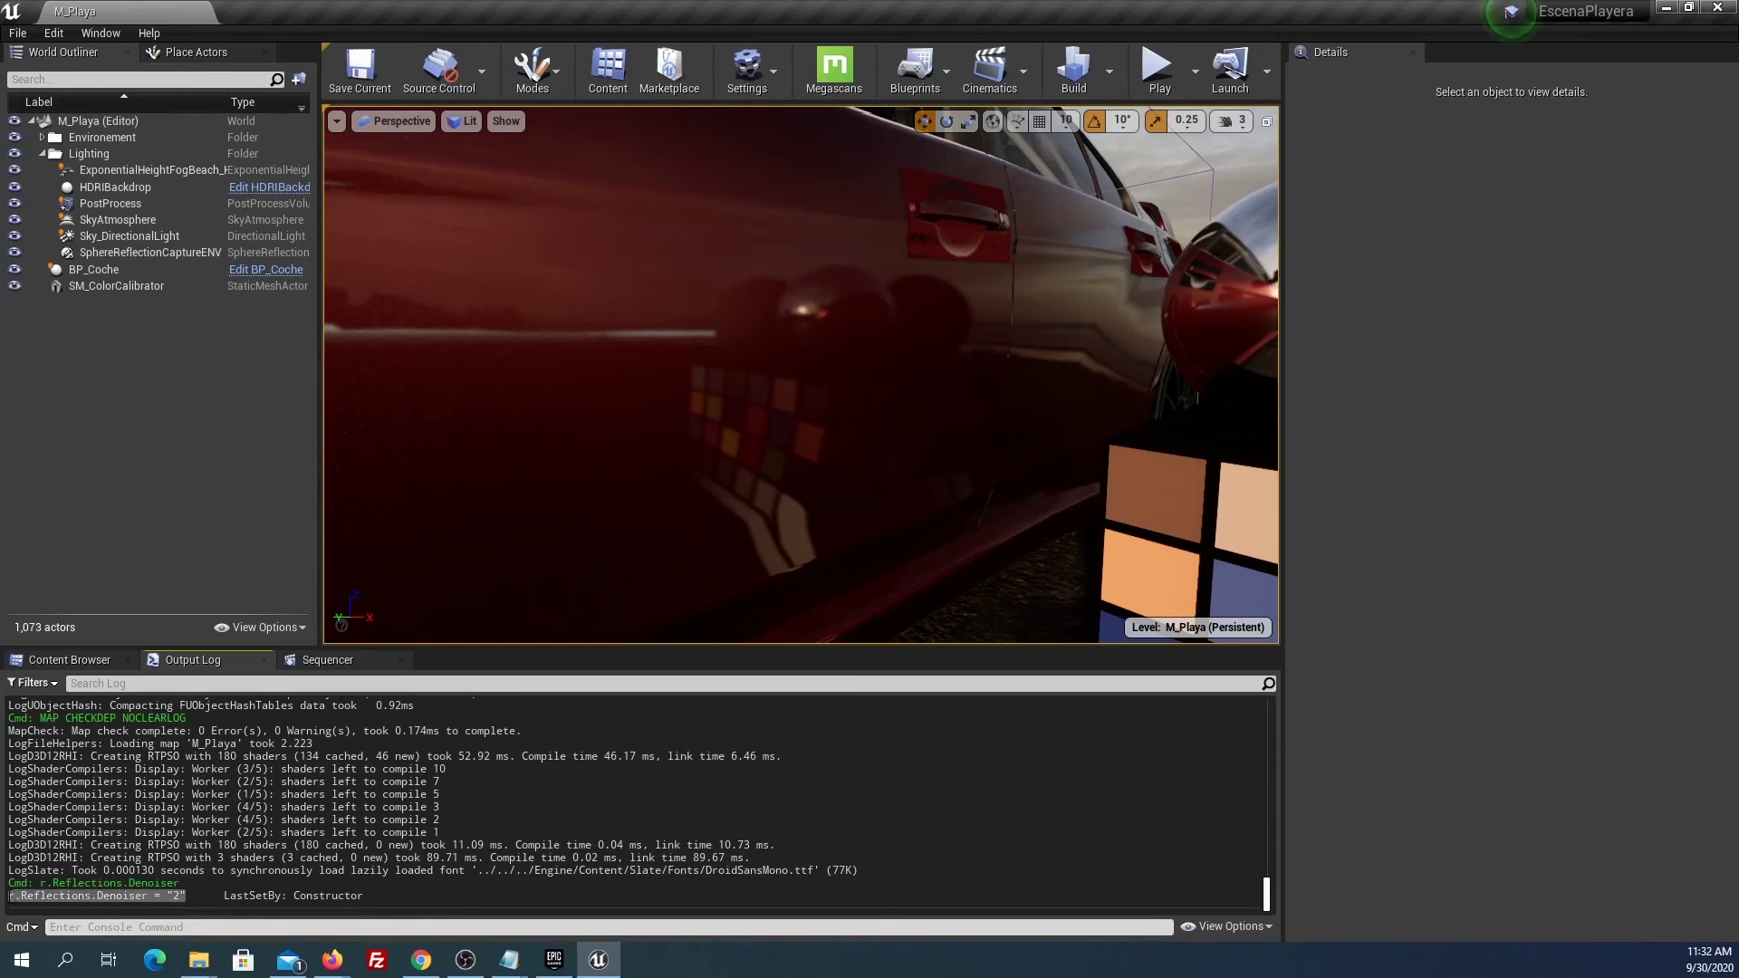
{"action": "right_click", "coordinate": [23, 896]}
{"action": "left_click", "coordinate": [78, 826]}
{"action": "left_click", "coordinate": [1718, 9]}
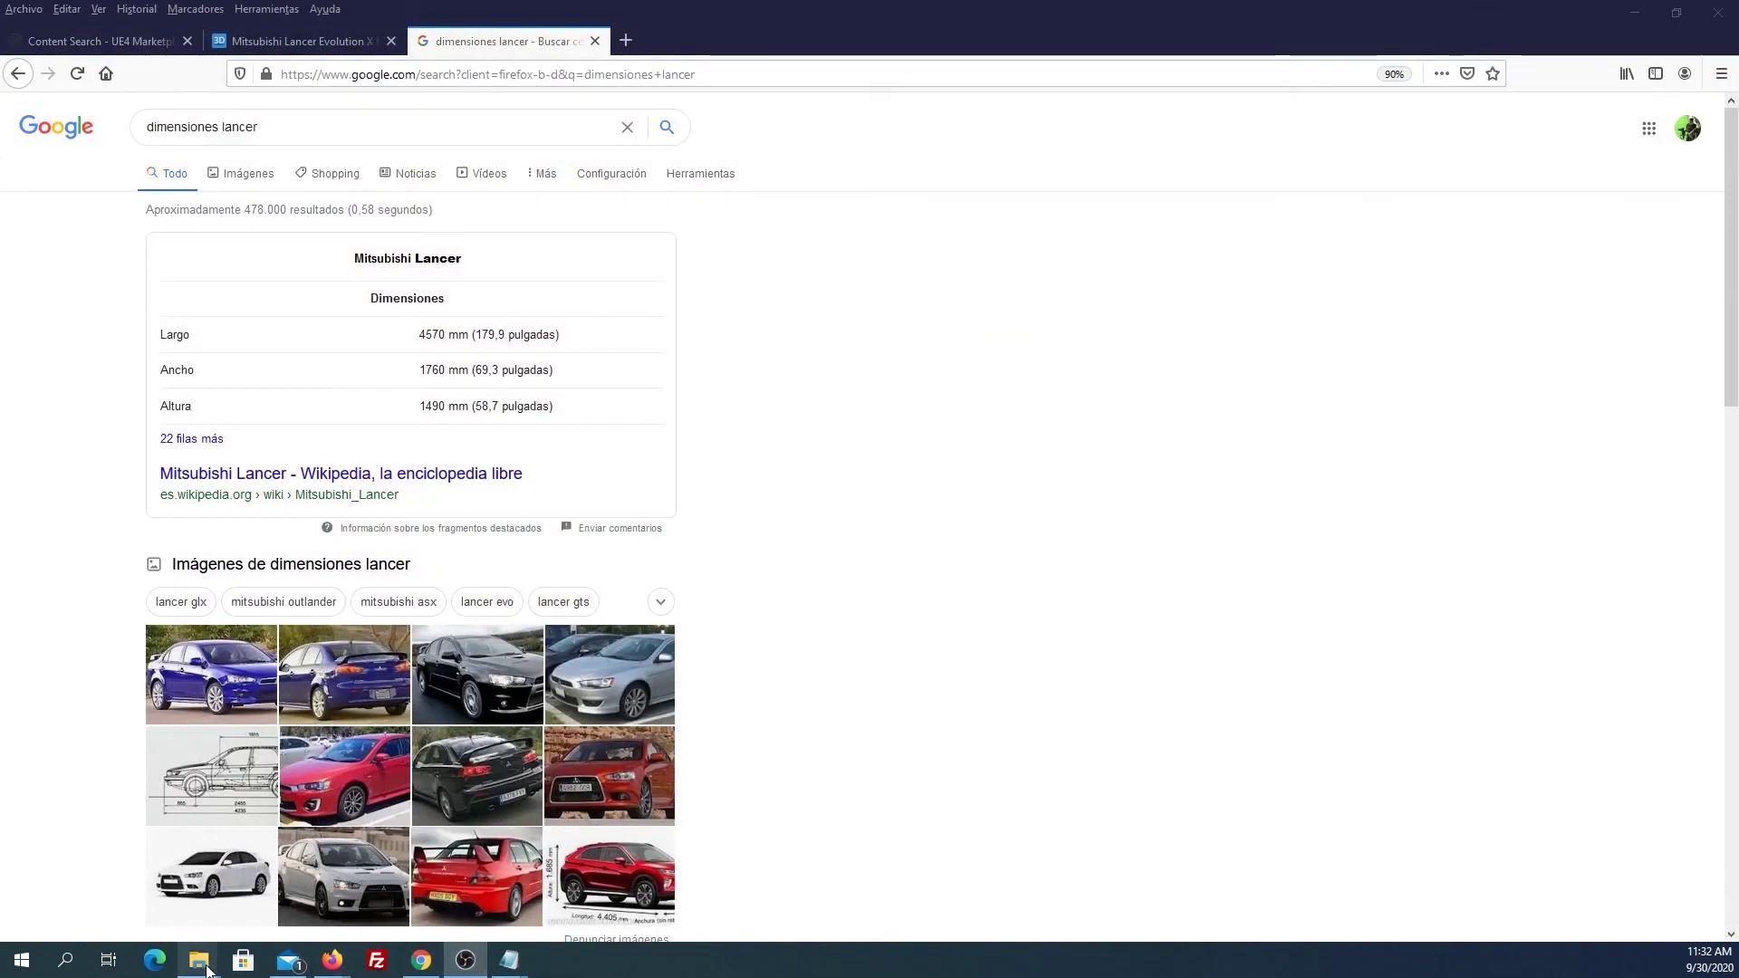
Navigate Explorer to E:\UE4\Projects\EscenaPlayera\Config and right-click DefaultEngine.ini.
{"action": "mouse_move", "coordinate": [199, 960]}
{"action": "left_click", "coordinate": [142, 906]}
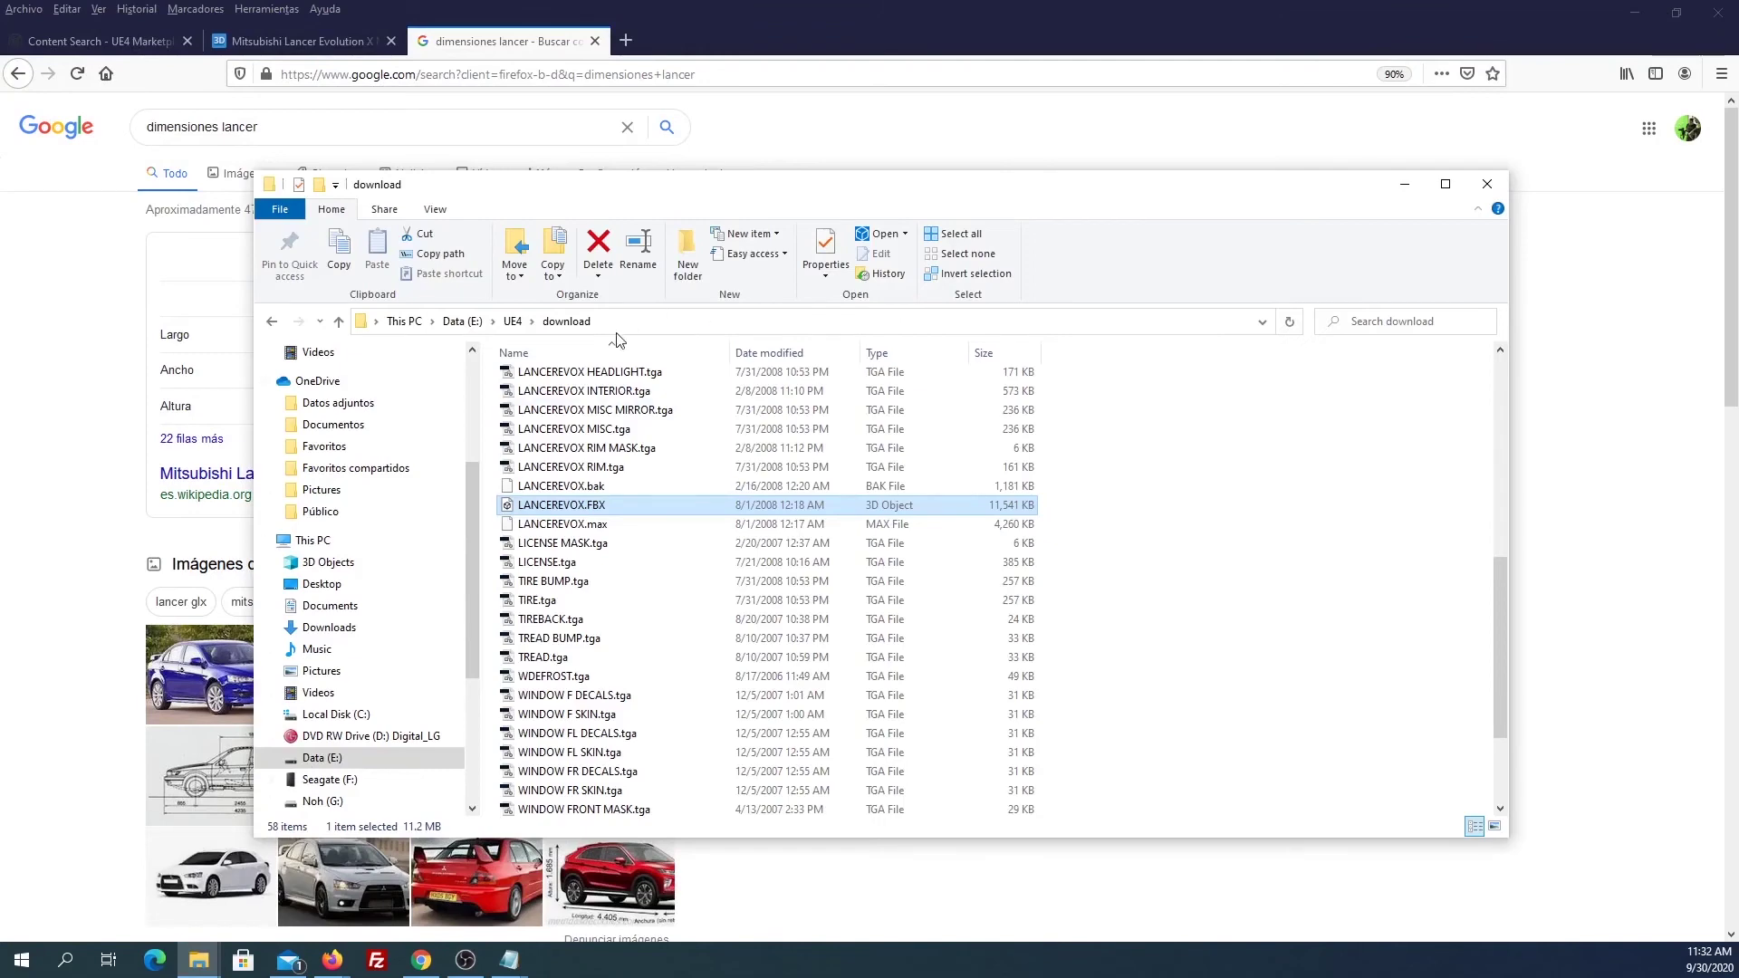
{"action": "left_click", "coordinate": [513, 322]}
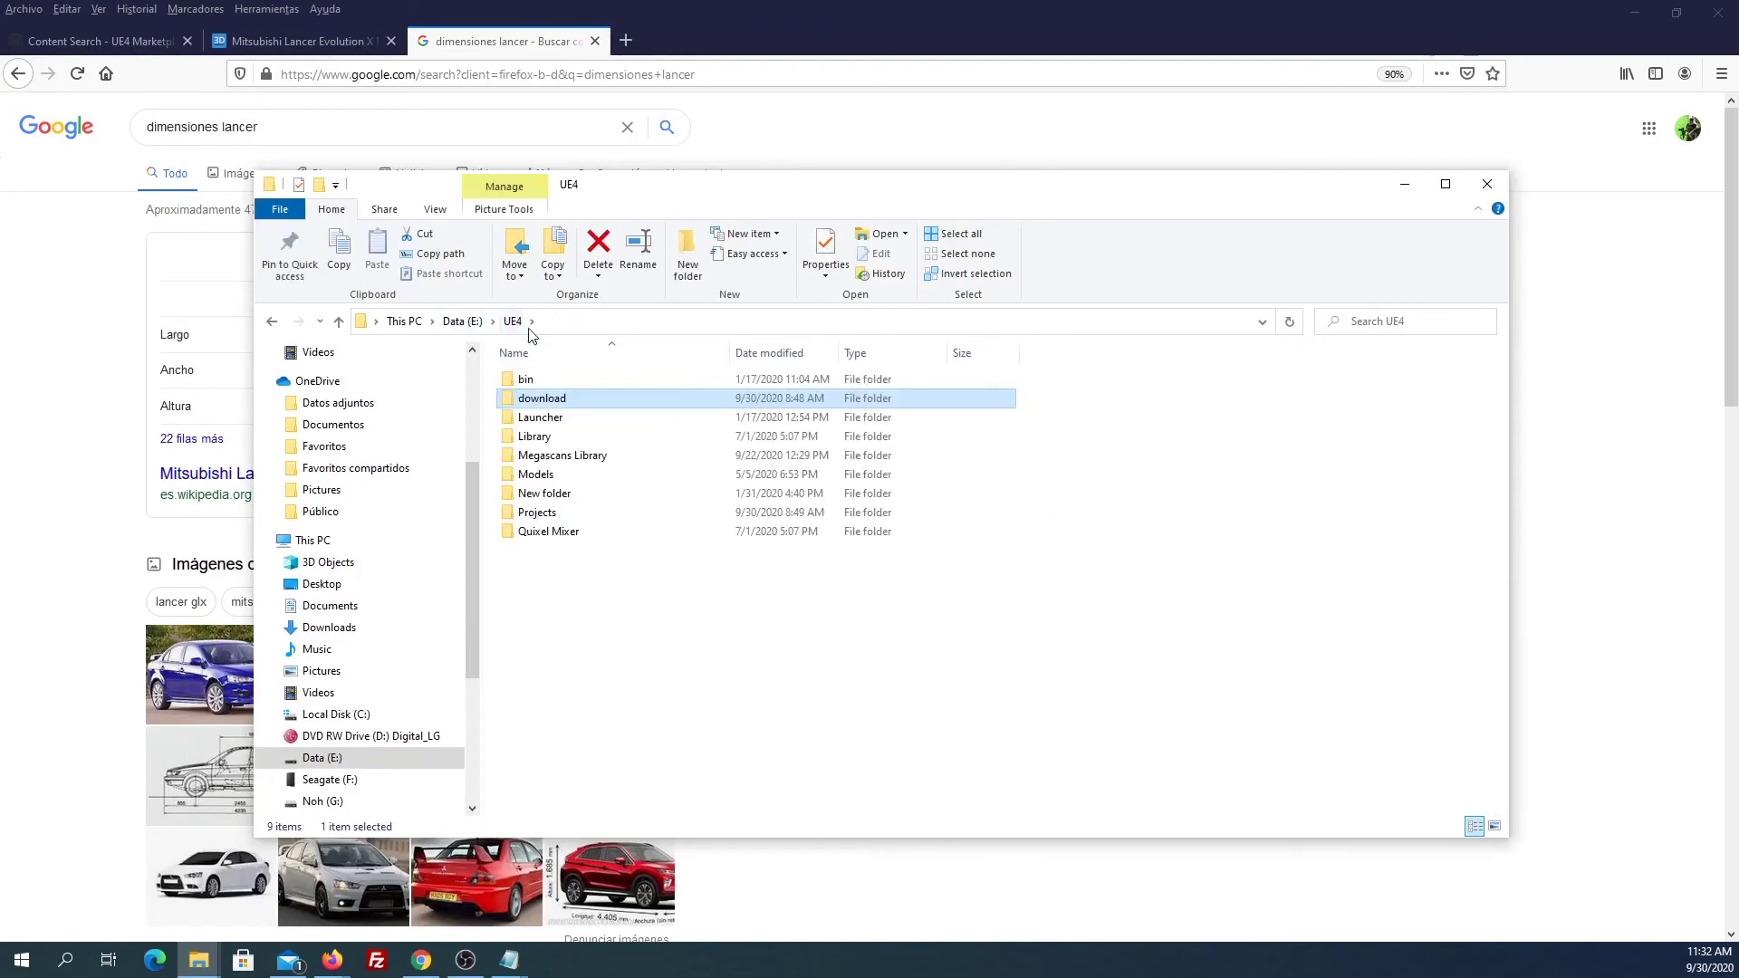
{"action": "double_click", "coordinate": [565, 509]}
{"action": "scroll", "coordinate": [683, 625], "scroll_direction": "down", "scroll_amount": 6}
{"action": "scroll", "coordinate": [634, 607], "scroll_direction": "up", "scroll_amount": 4}
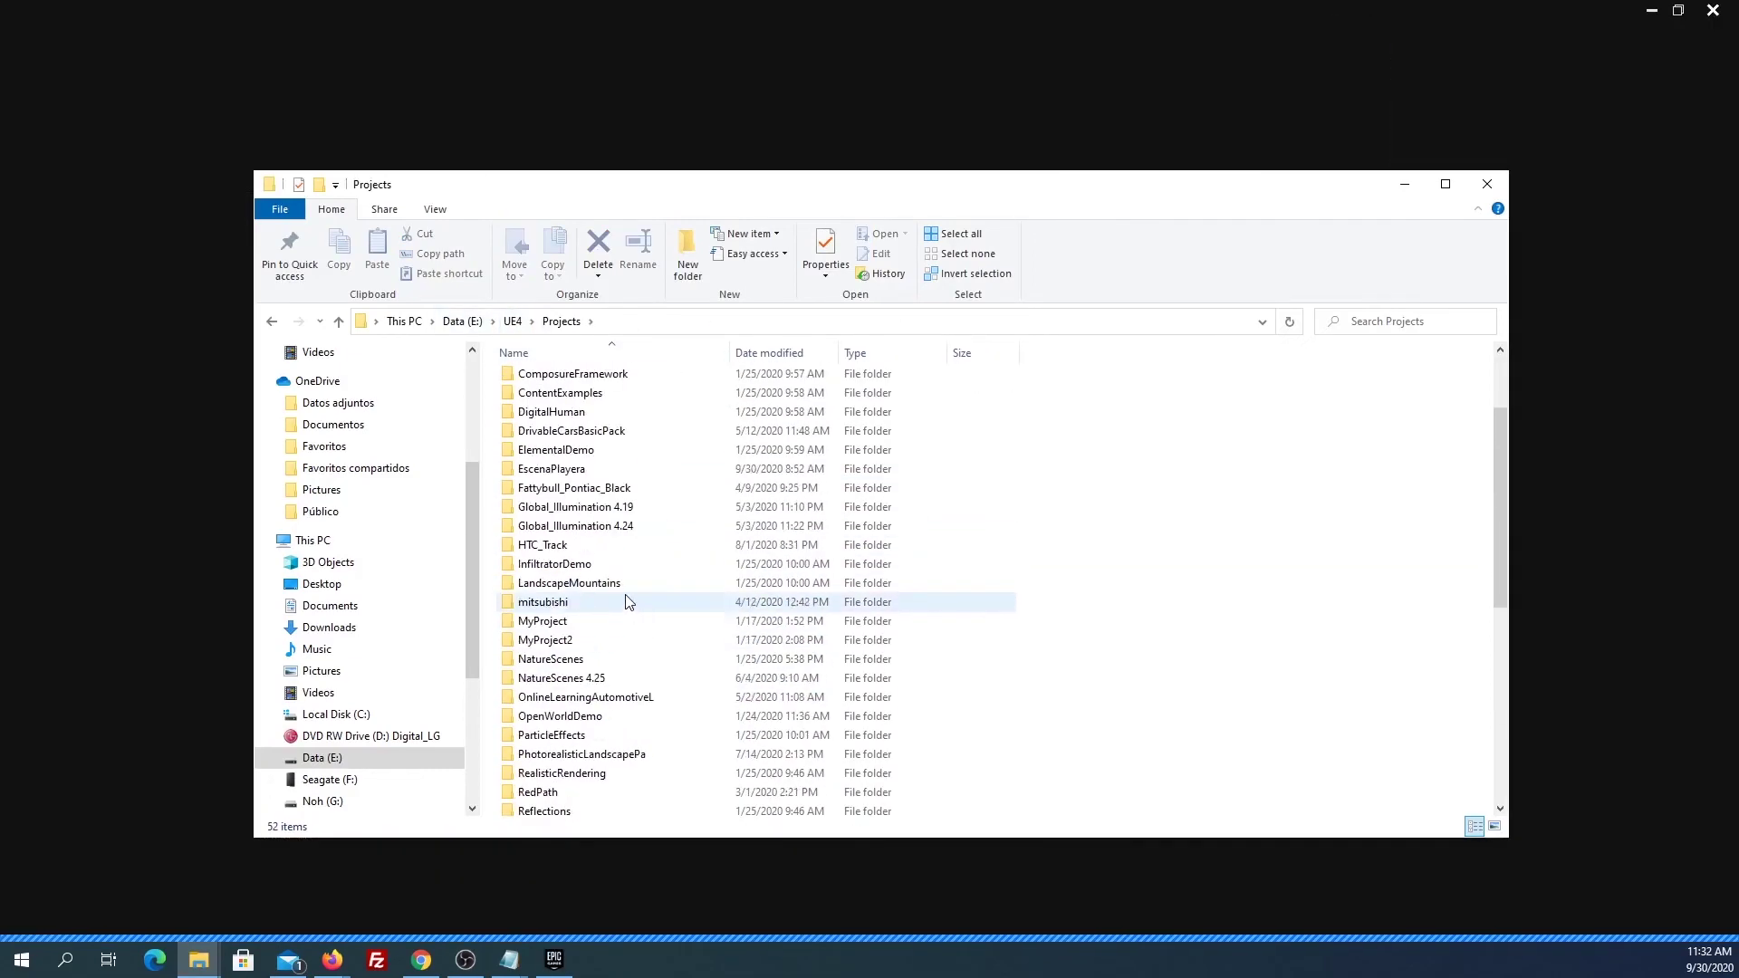
{"action": "double_click", "coordinate": [566, 469]}
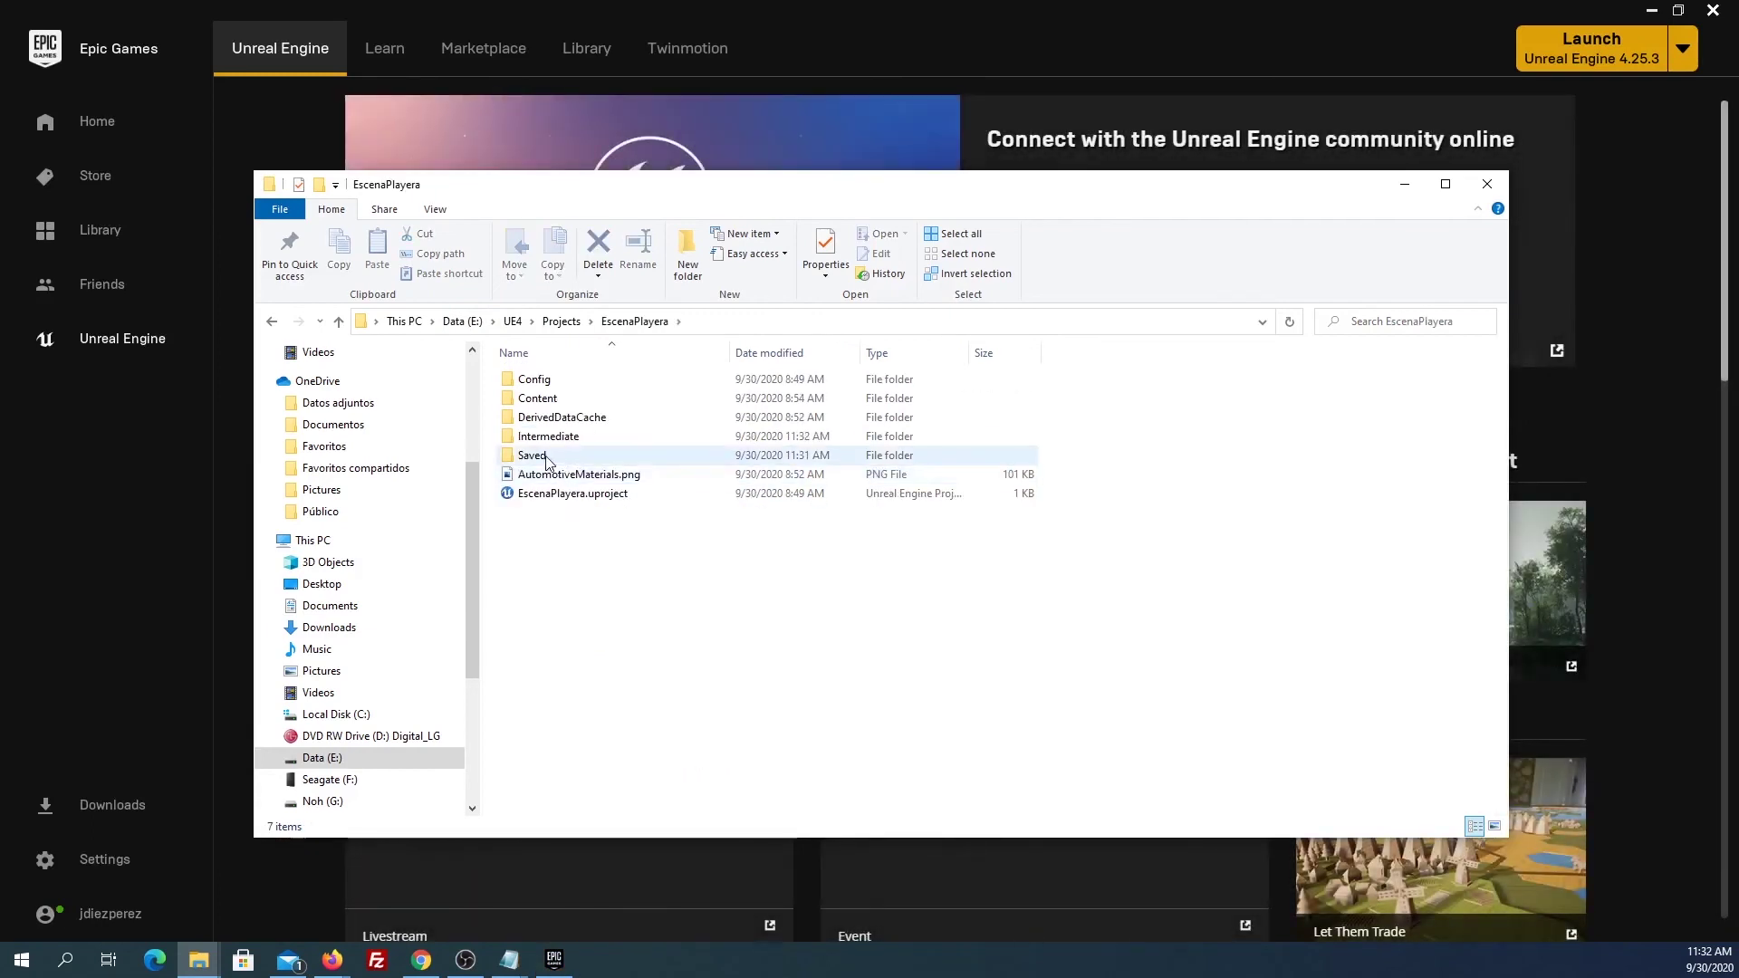
{"action": "double_click", "coordinate": [547, 384]}
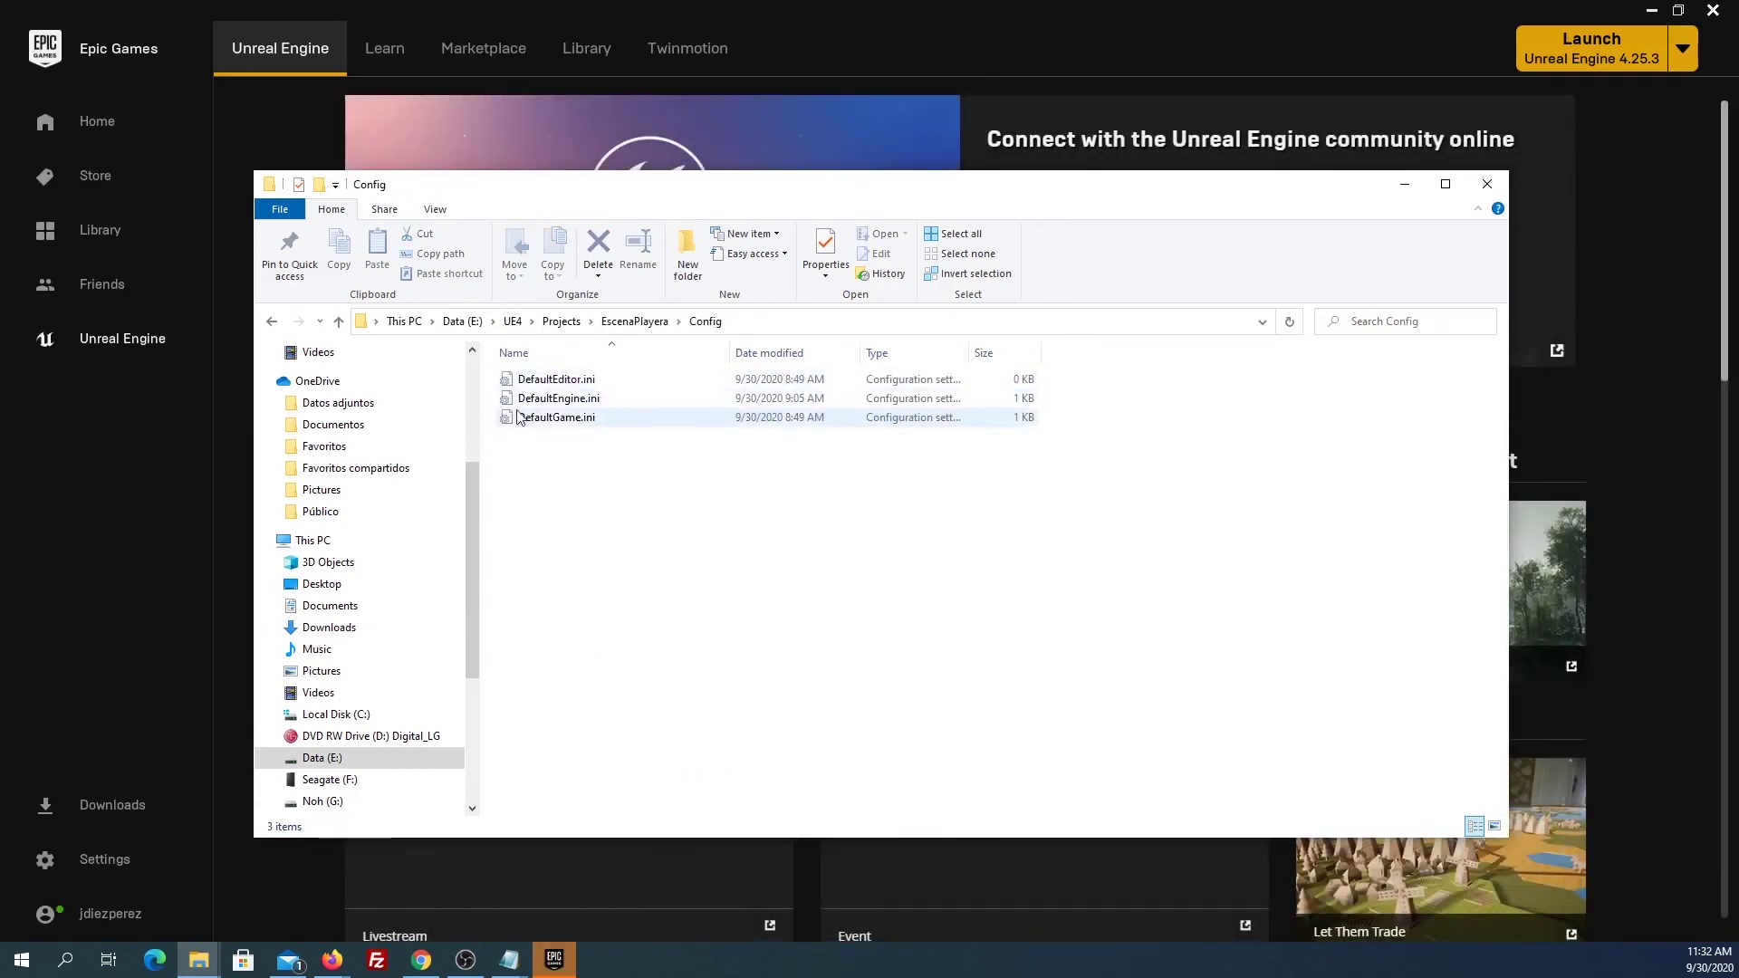
{"action": "left_click", "coordinate": [554, 402]}
{"action": "right_click", "coordinate": [555, 404]}
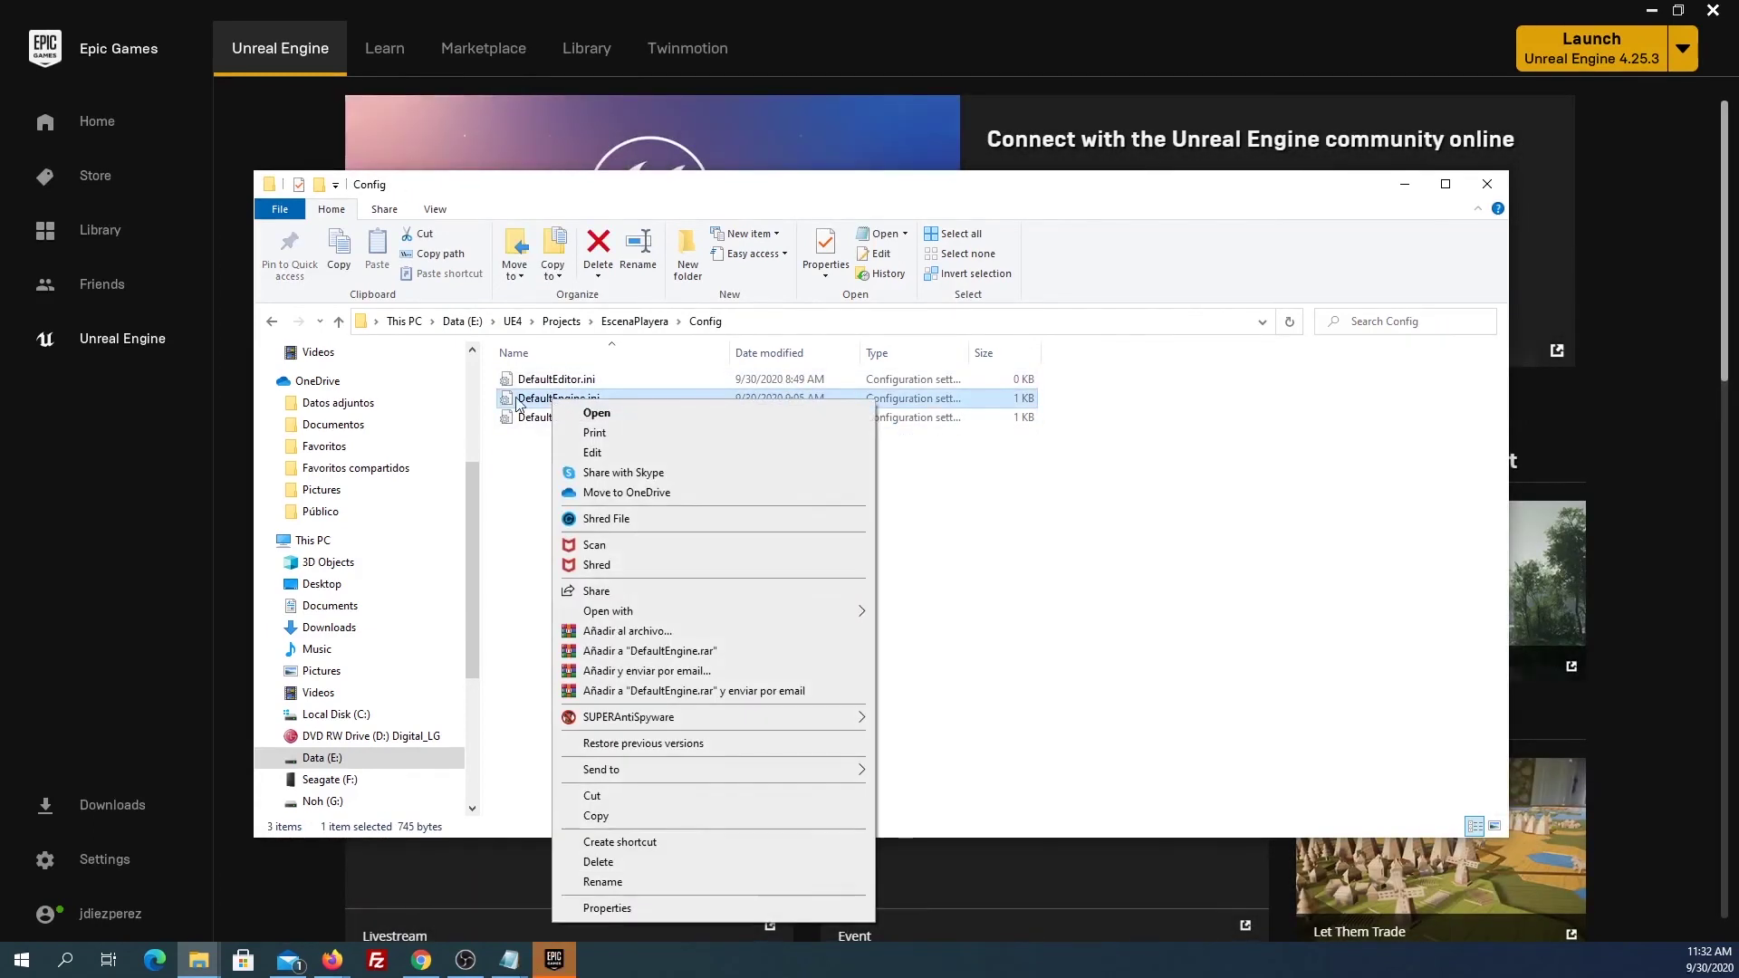
In Notepad, add the line r.Reflections.Denoiser = "0" after the last RendererSettings entry of DefaultEngine.ini.
{"action": "left_click", "coordinate": [635, 453]}
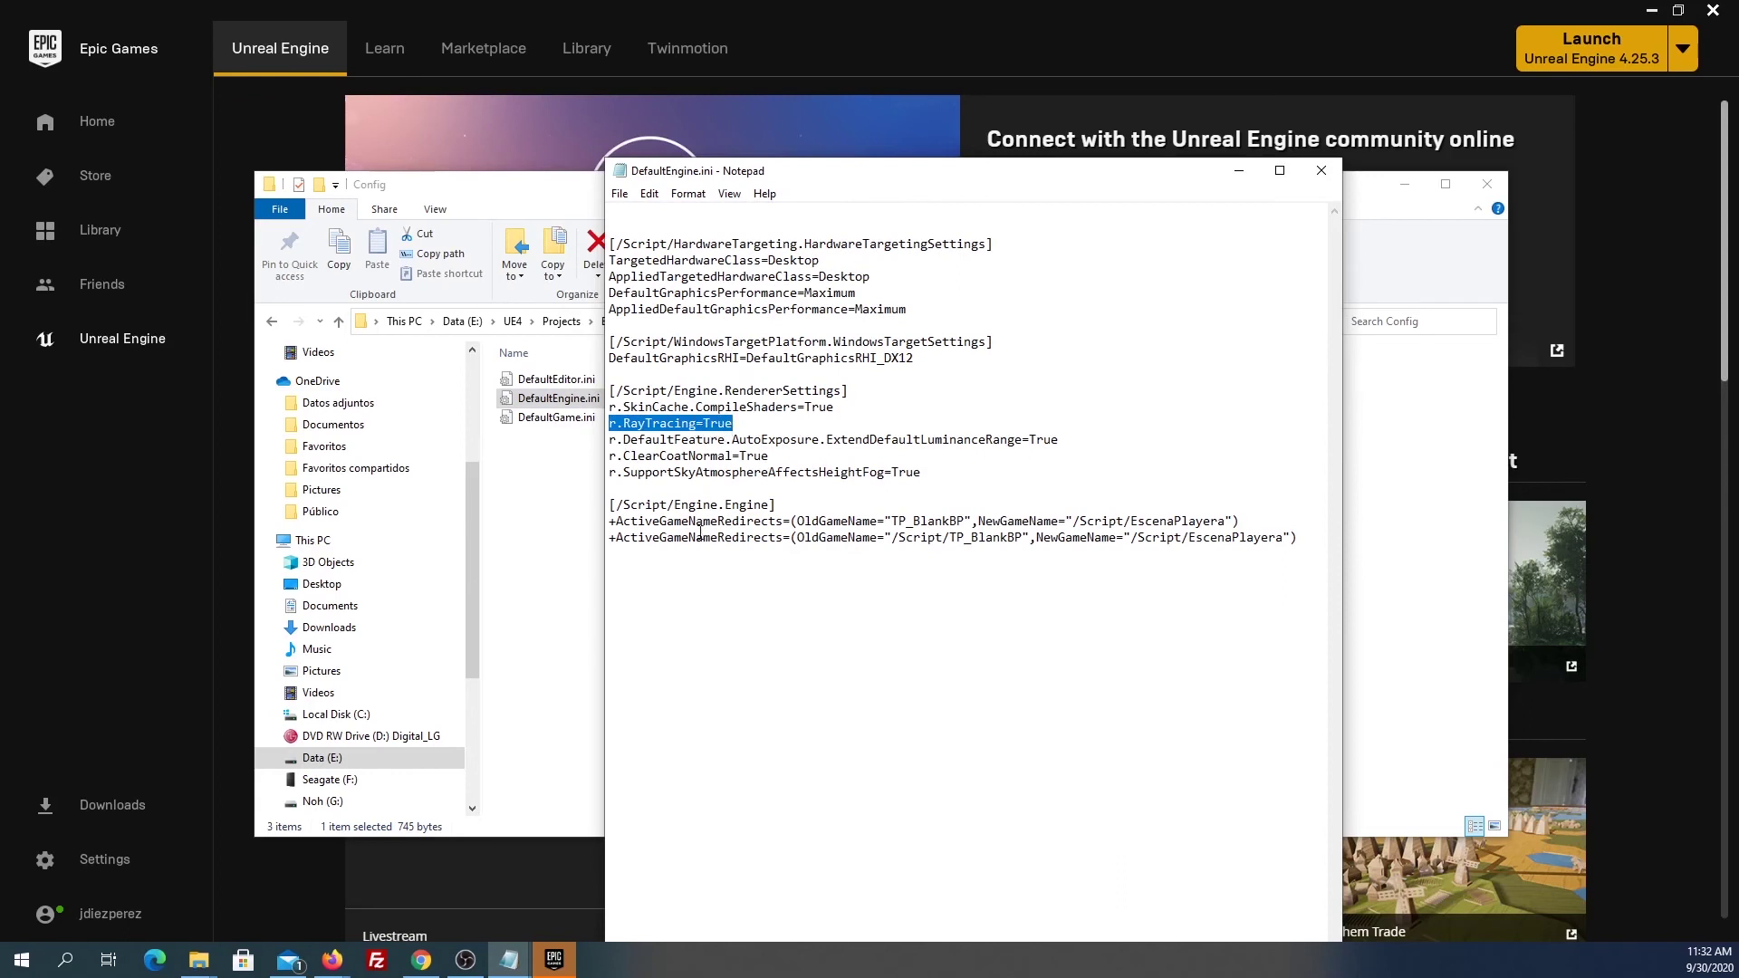
{"action": "left_click", "coordinate": [740, 422]}
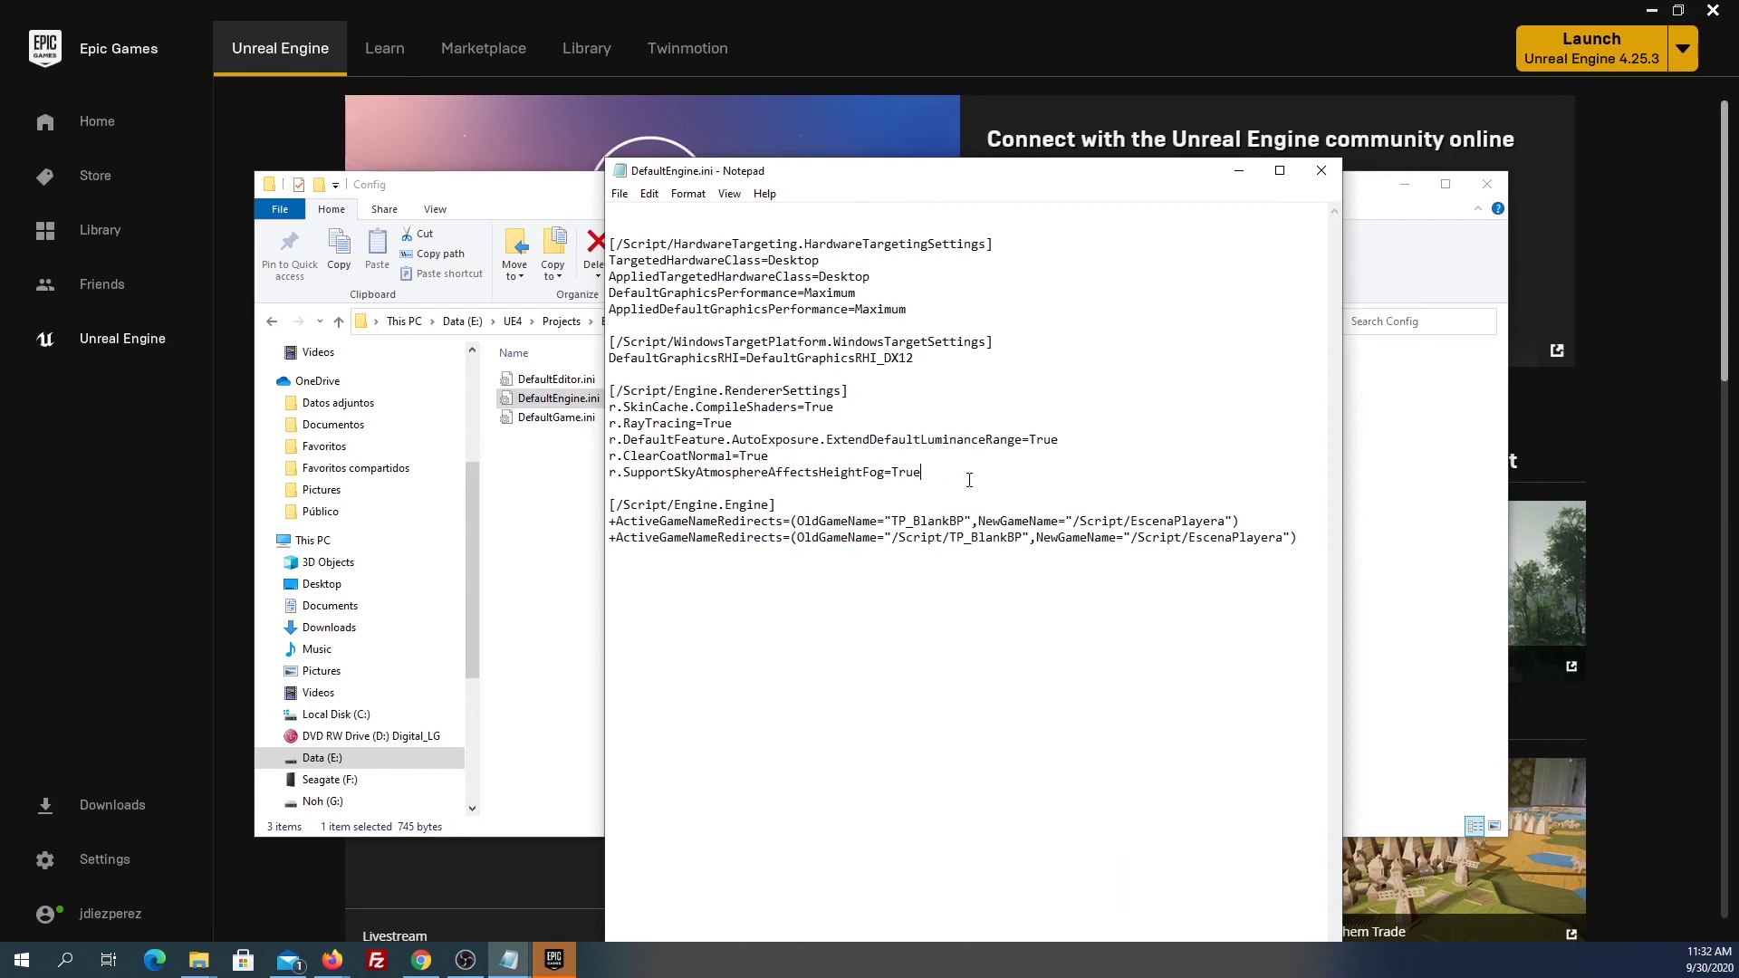
{"action": "key", "text": "Return"}
{"action": "type", "text": "r.Reflections.Denoiser = \"2\""}
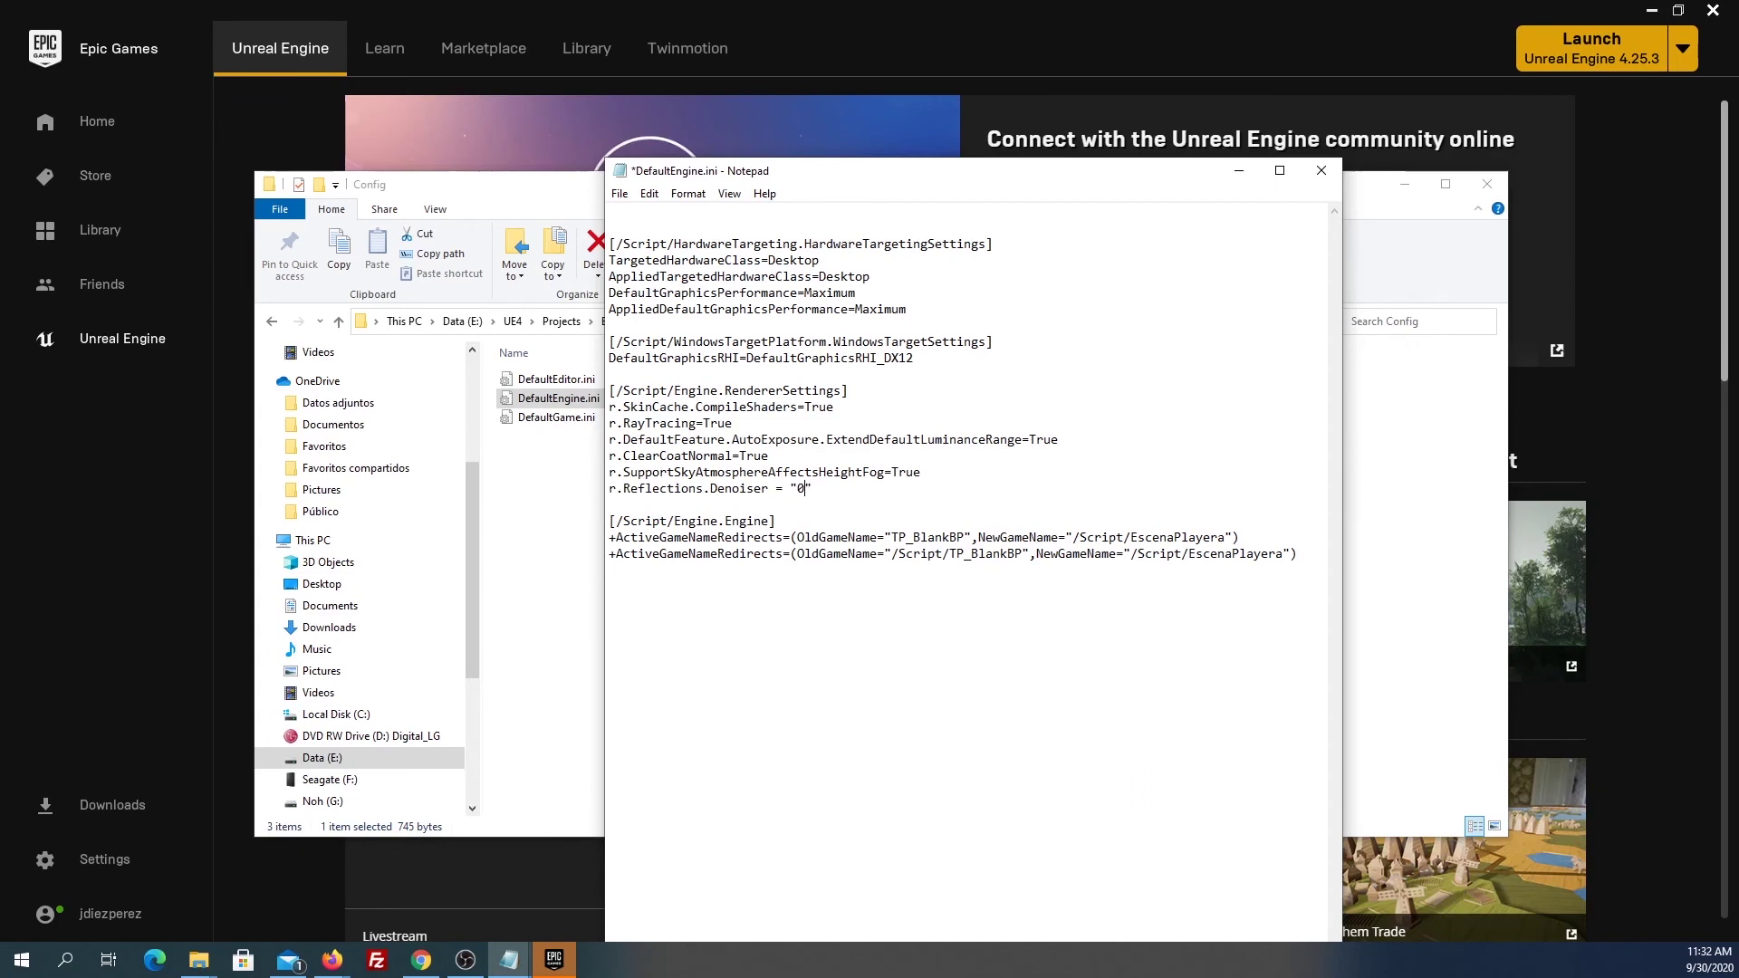
Save DefaultEngine.ini, then close Notepad and the Config folder window.
{"action": "left_click", "coordinate": [625, 195]}
{"action": "left_click", "coordinate": [652, 270]}
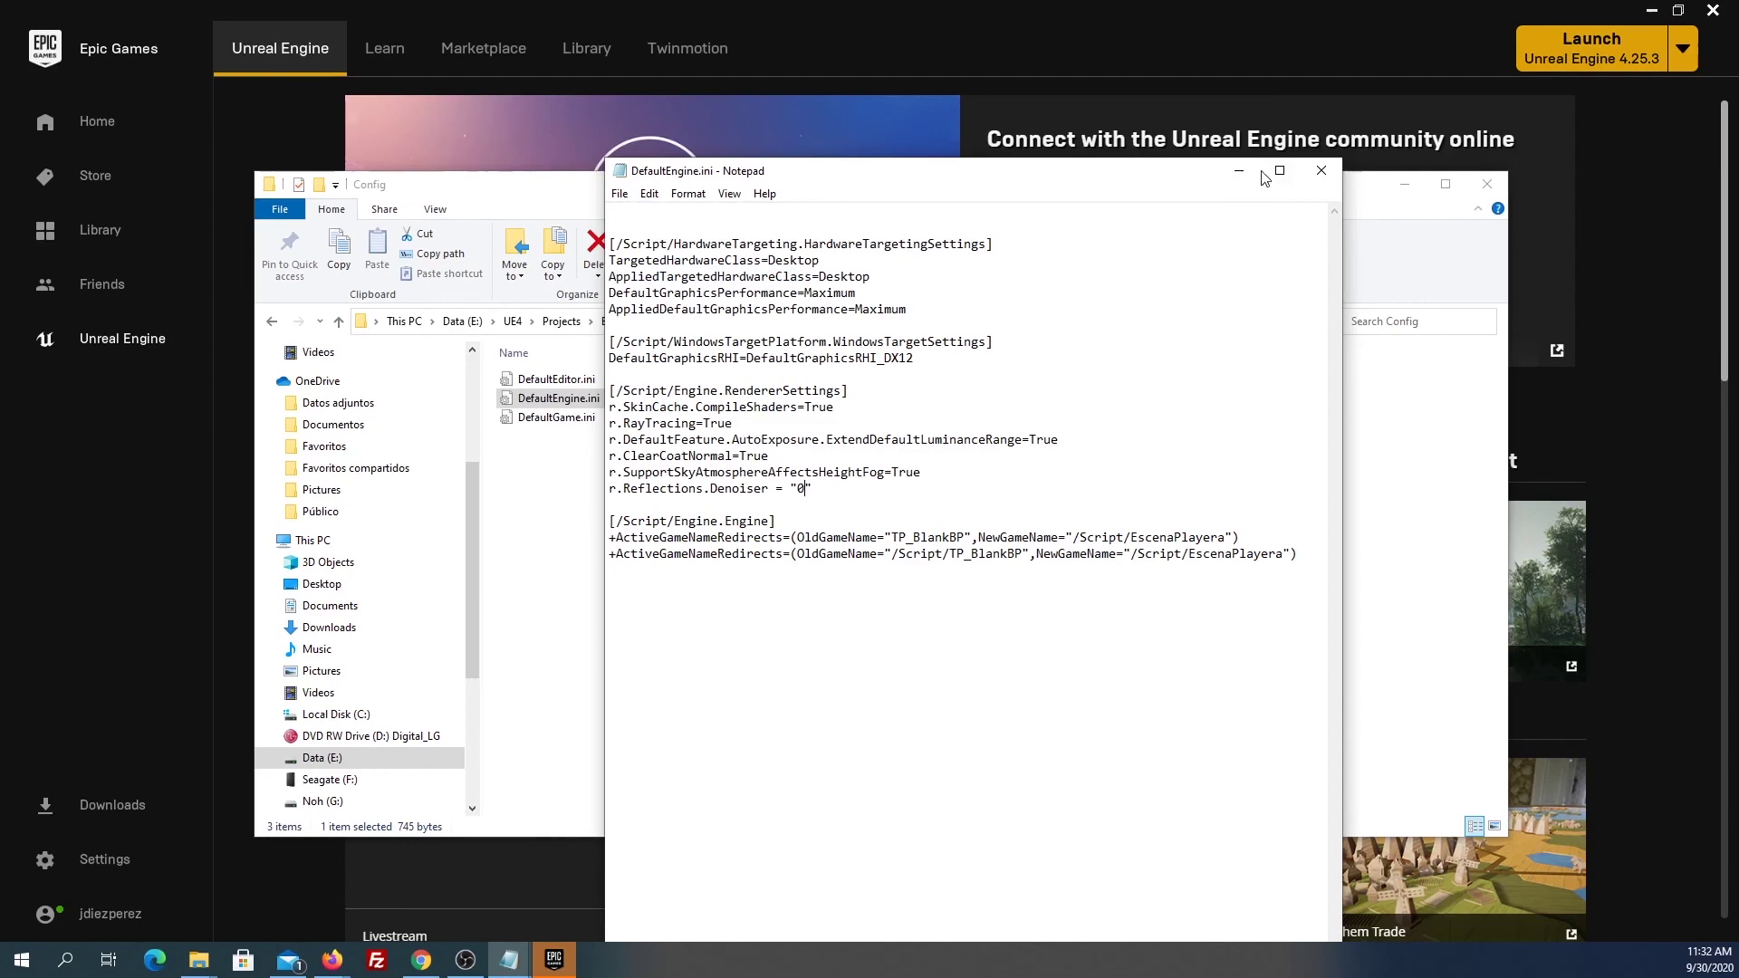
{"action": "left_click", "coordinate": [1319, 171]}
{"action": "left_click", "coordinate": [1405, 184]}
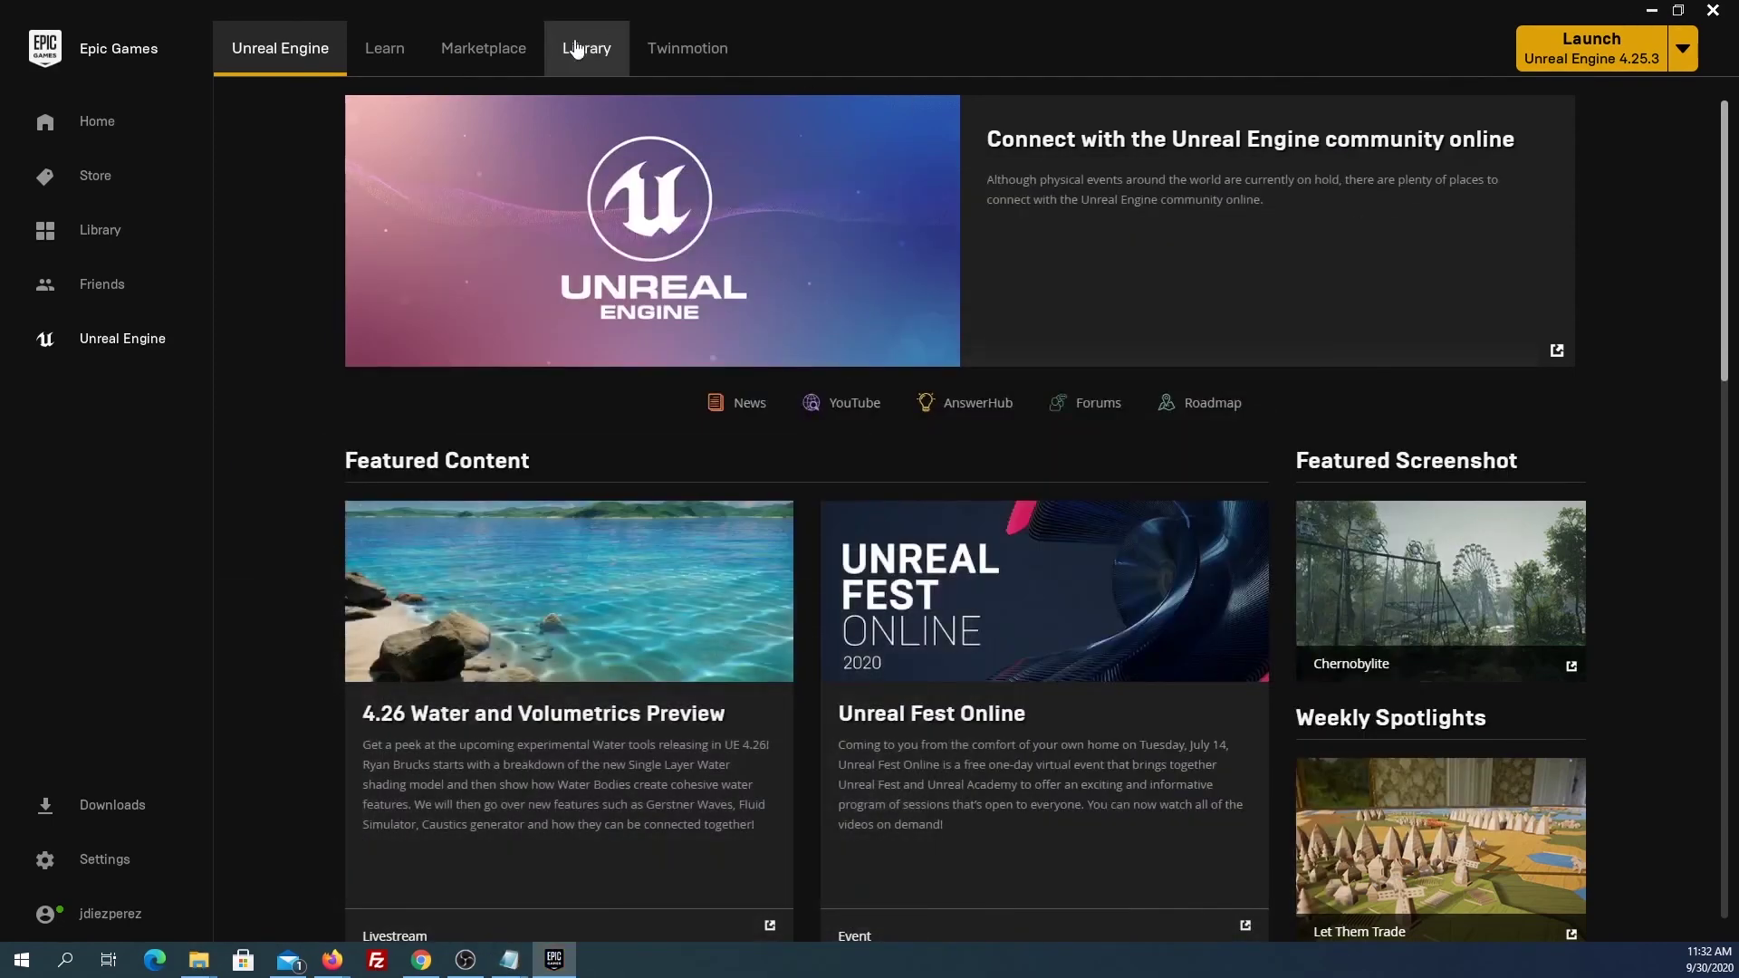
Launch EscenaPlayera from the Launcher Library and open its M_Playa level from the Content Browser.
{"action": "left_click", "coordinate": [576, 47]}
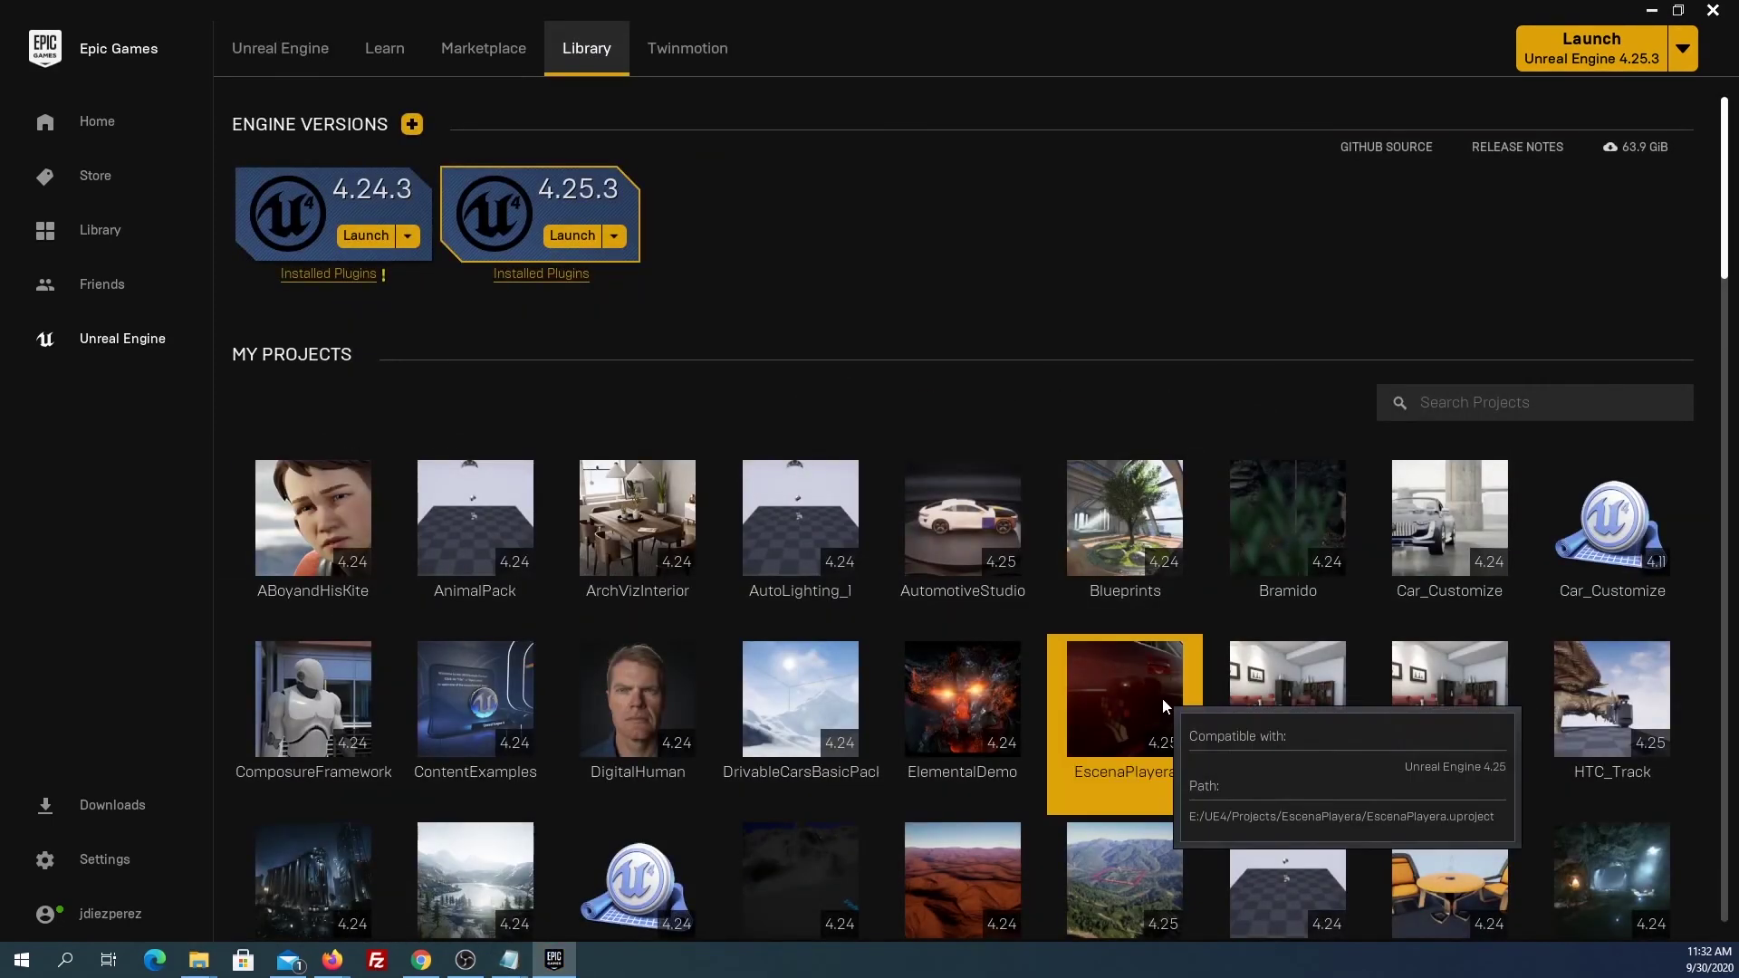
{"action": "double_click", "coordinate": [1163, 700]}
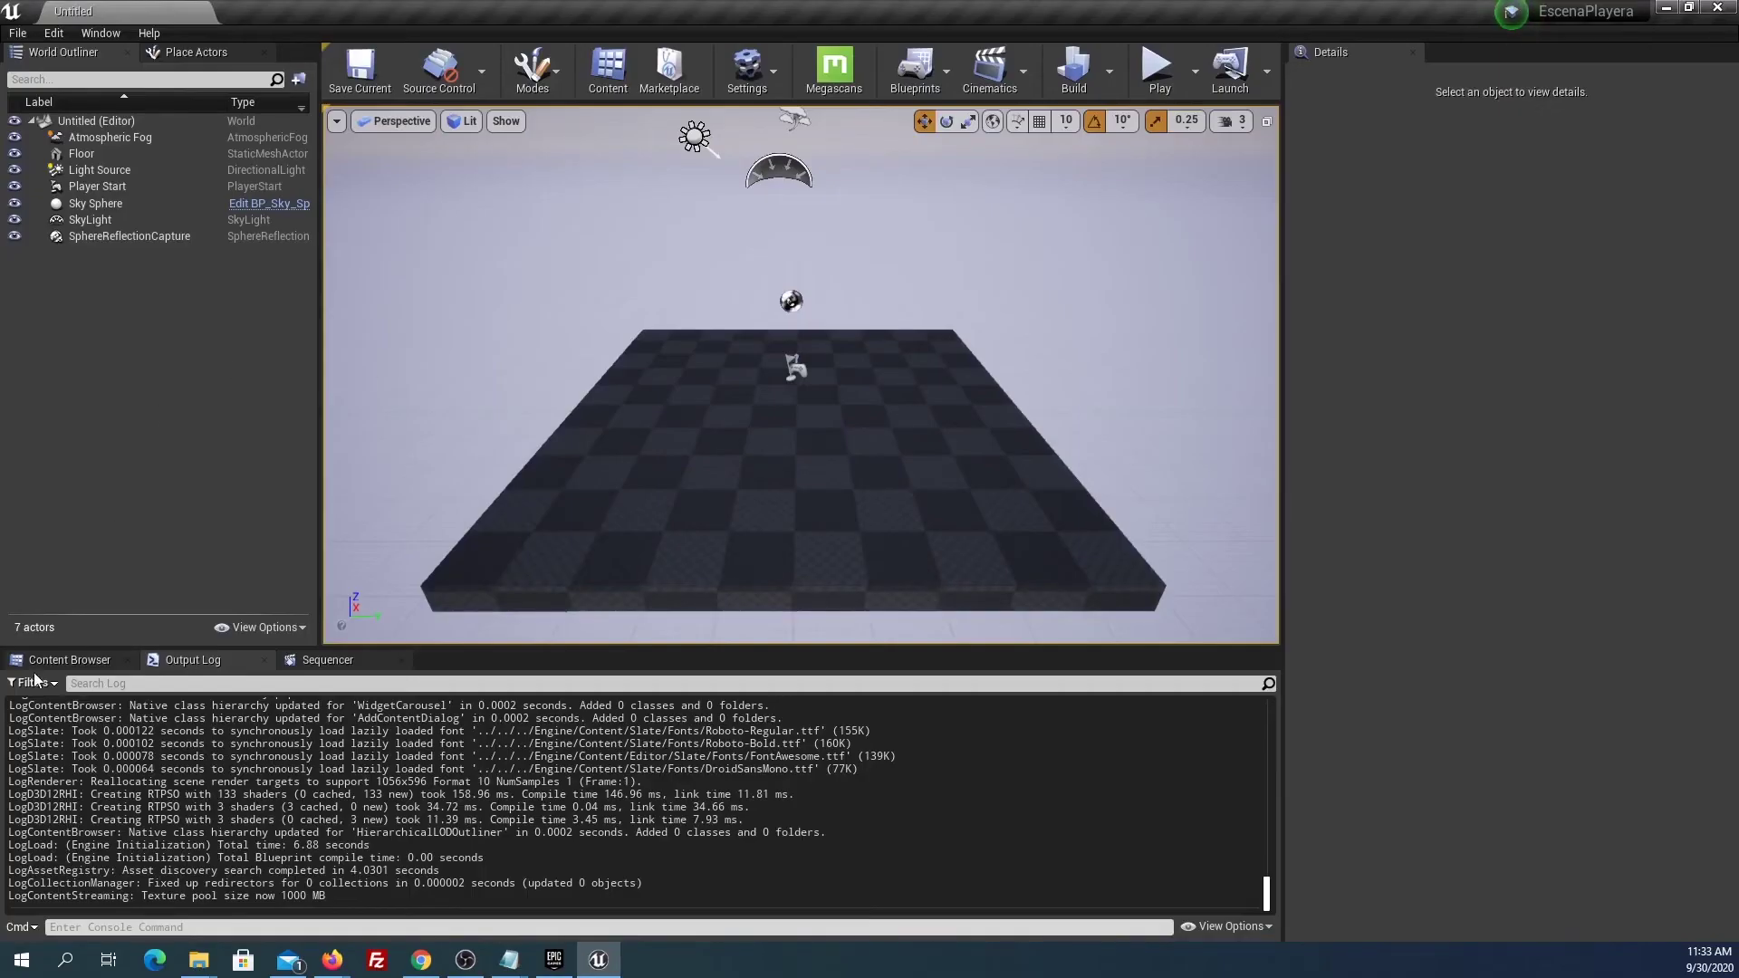
{"action": "left_click", "coordinate": [105, 801]}
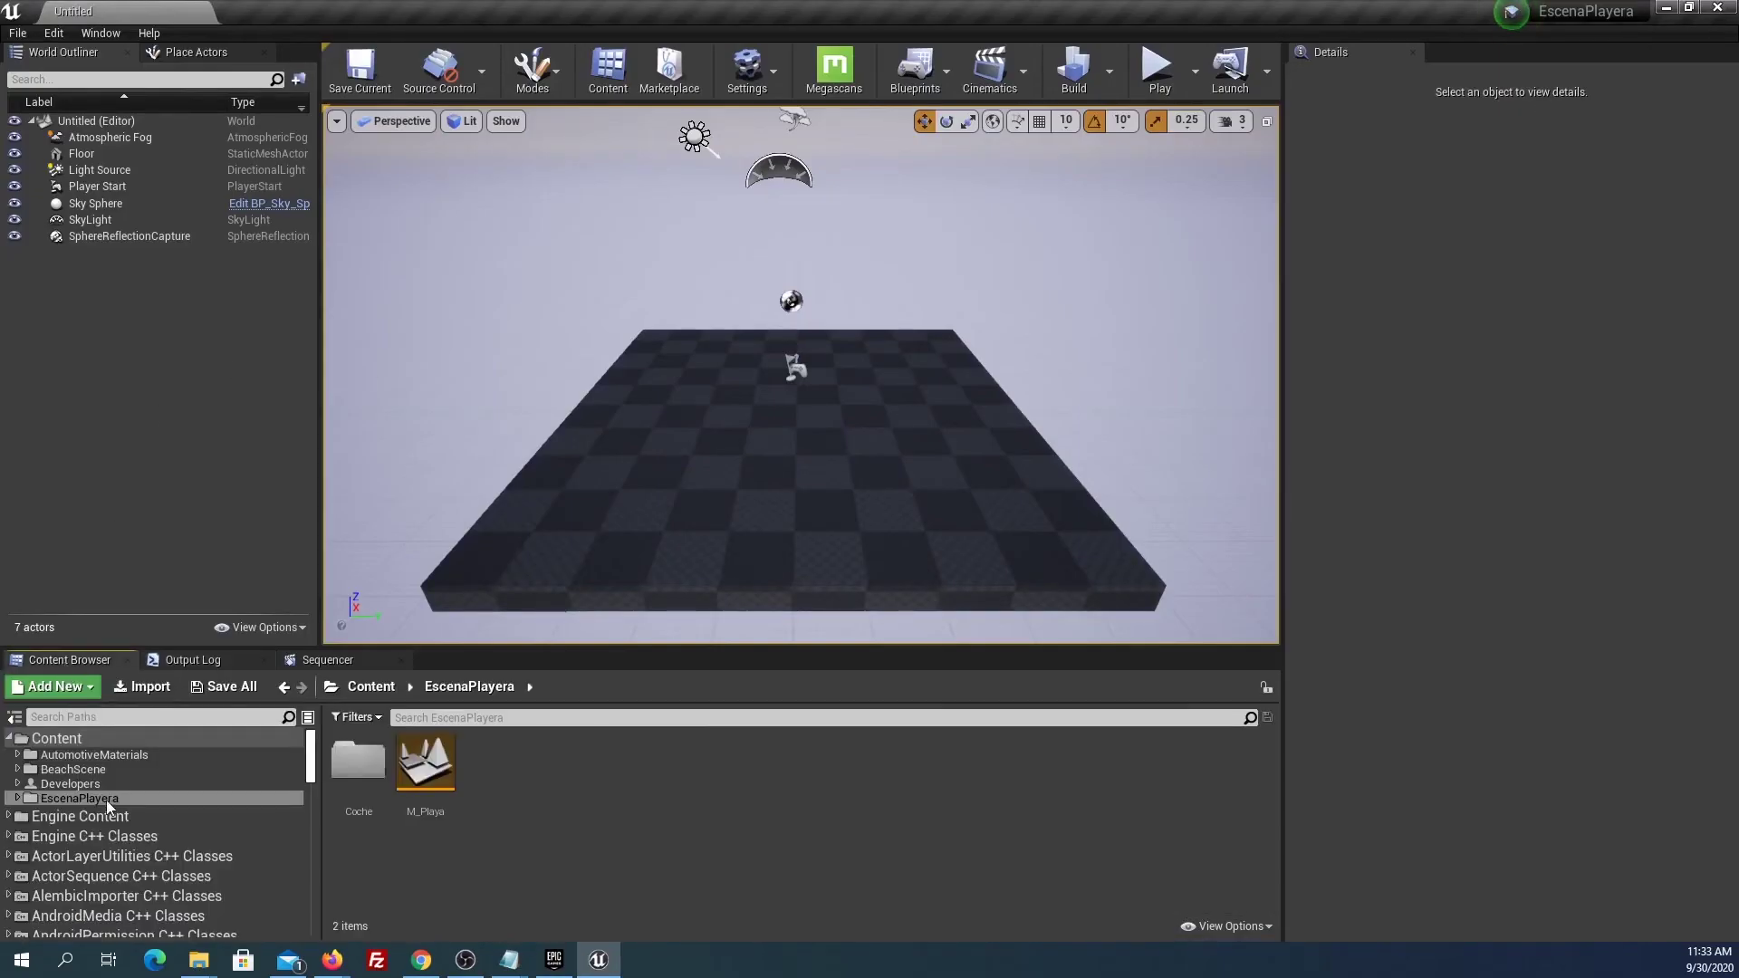
{"action": "double_click", "coordinate": [440, 791]}
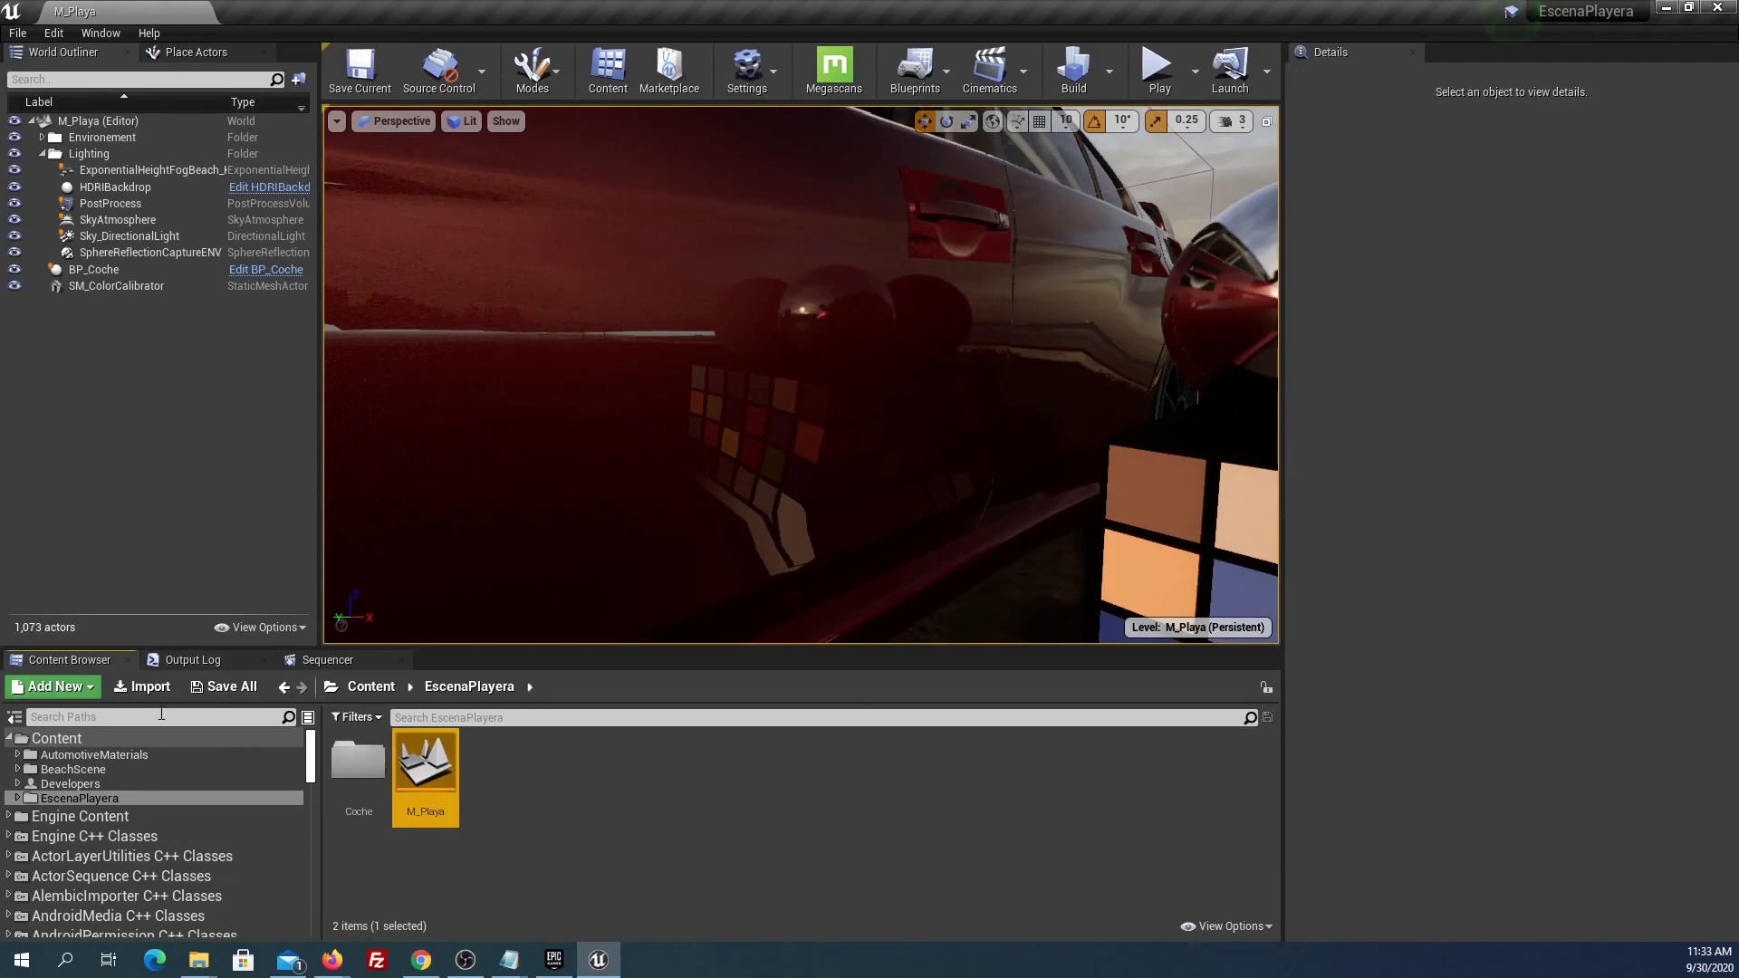
Rerun r.Reflections.Denoiser in the Output Log to confirm it reads "0", then face the colour chart.
{"action": "left_click", "coordinate": [181, 660]}
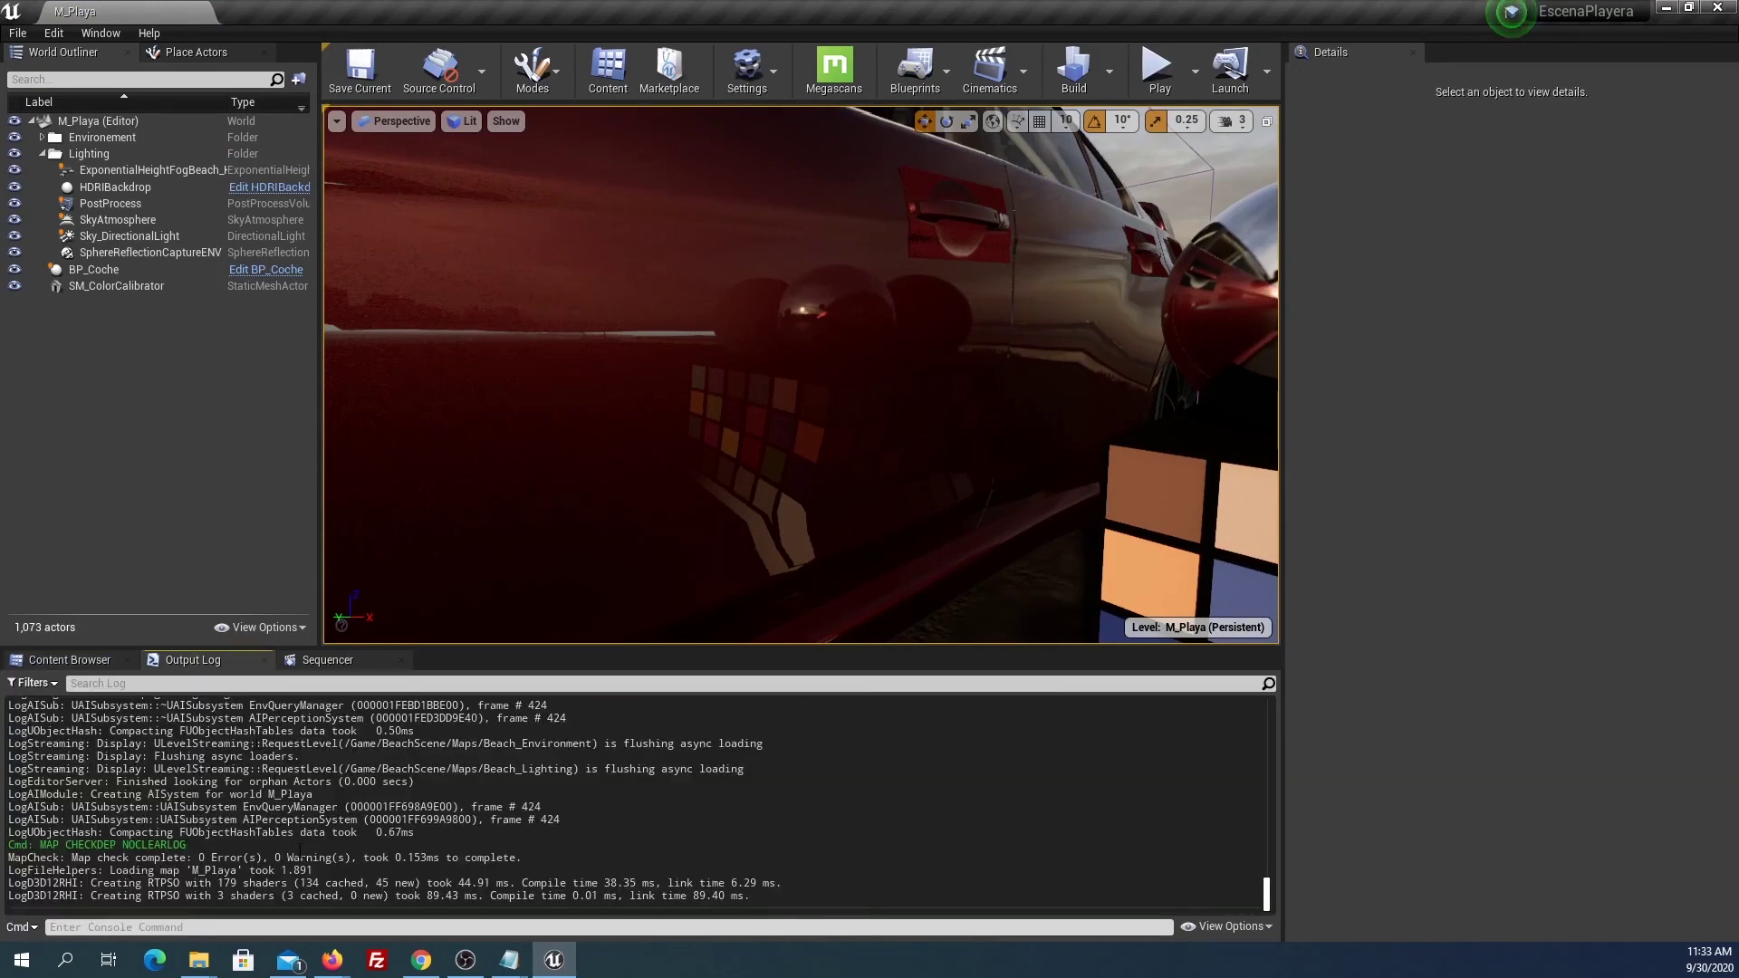
{"action": "left_click", "coordinate": [134, 925]}
{"action": "key", "text": "Up"}
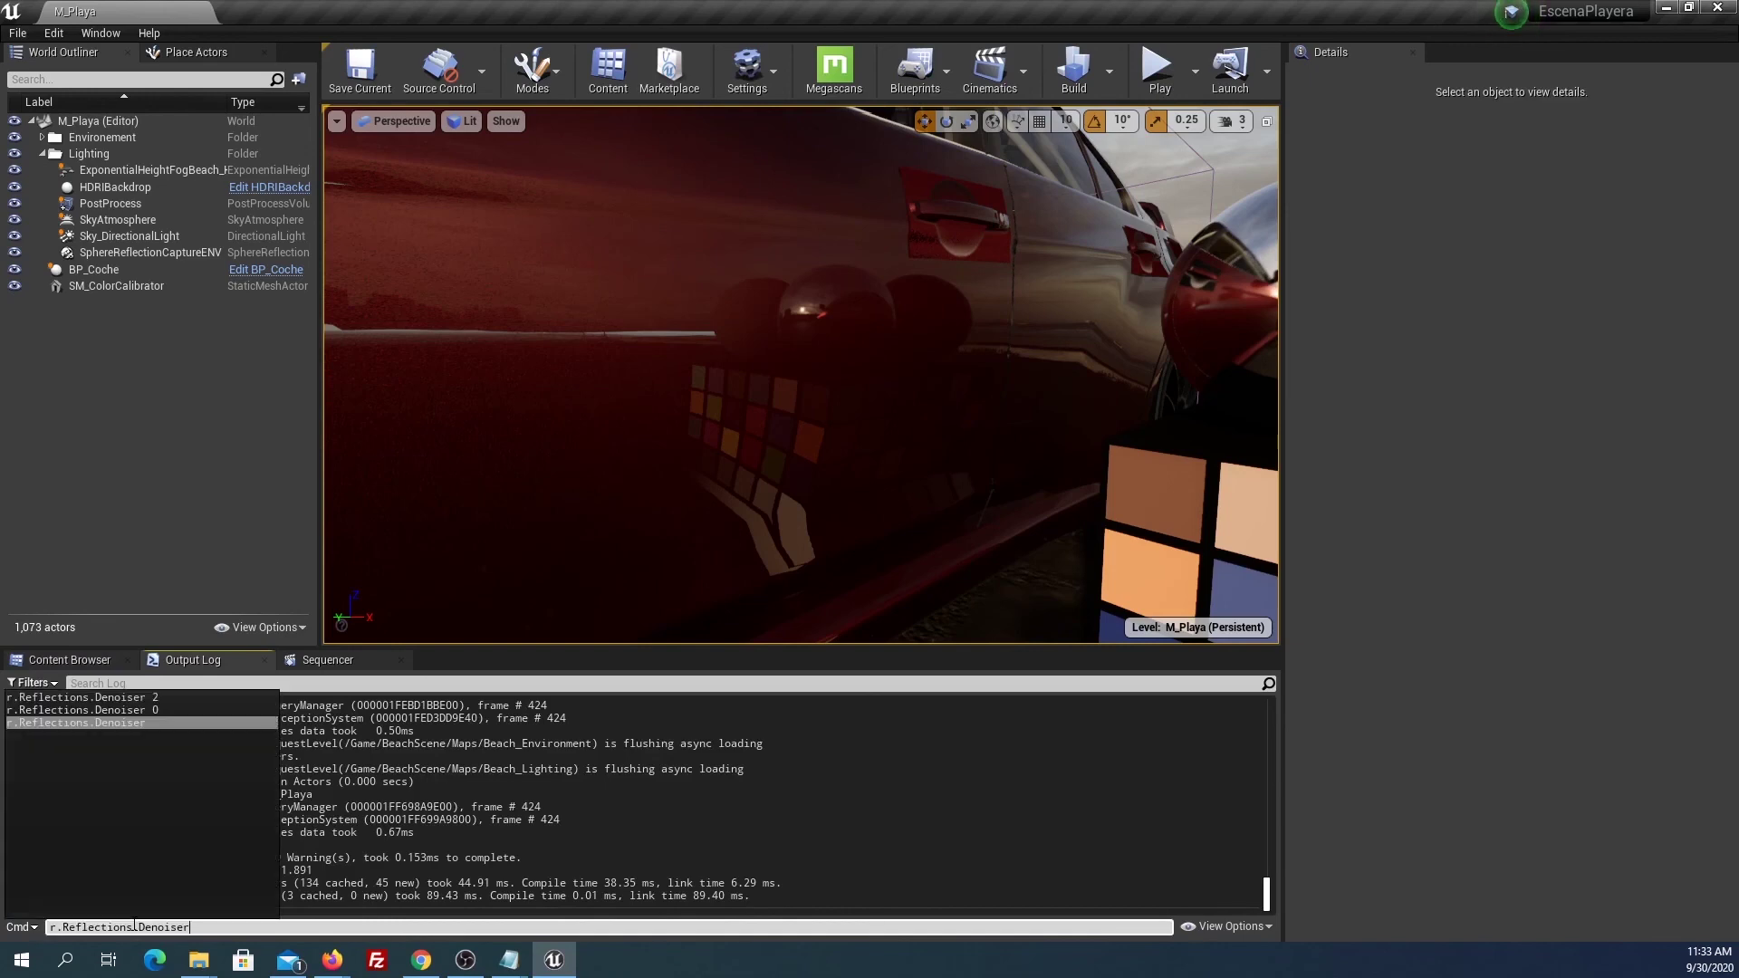
{"action": "key", "text": "Return"}
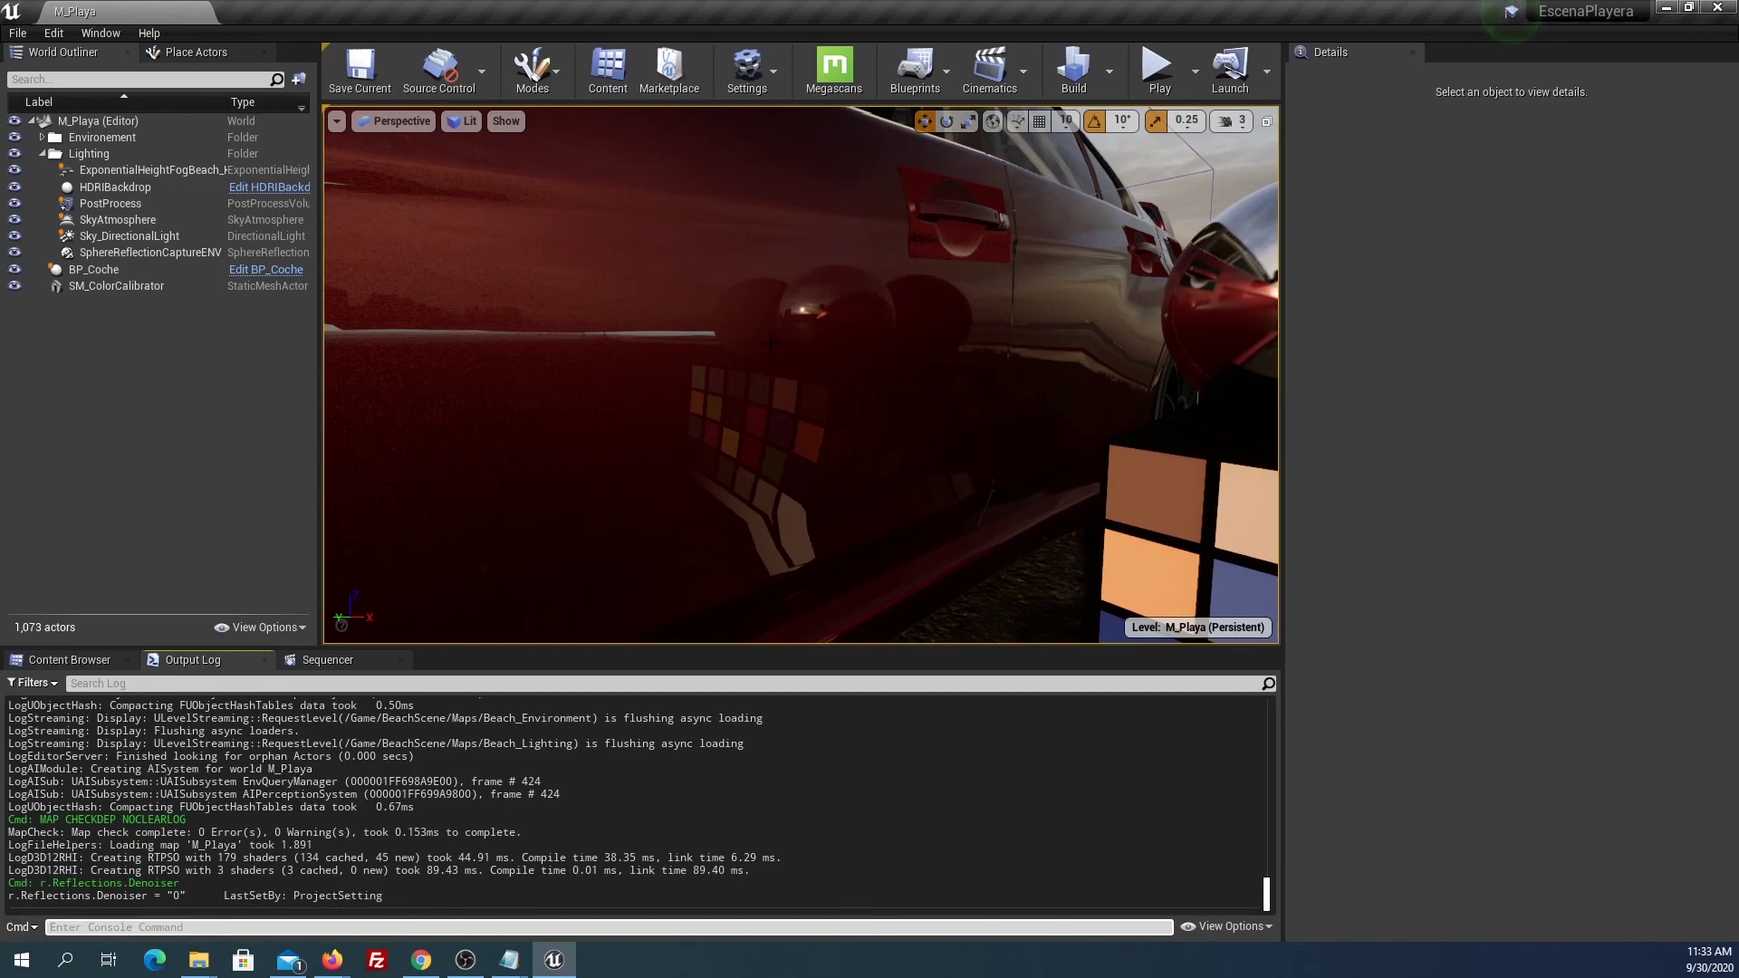
{"action": "right_click_drag", "start_coordinate": [800, 375], "coordinate": [801, 375]}
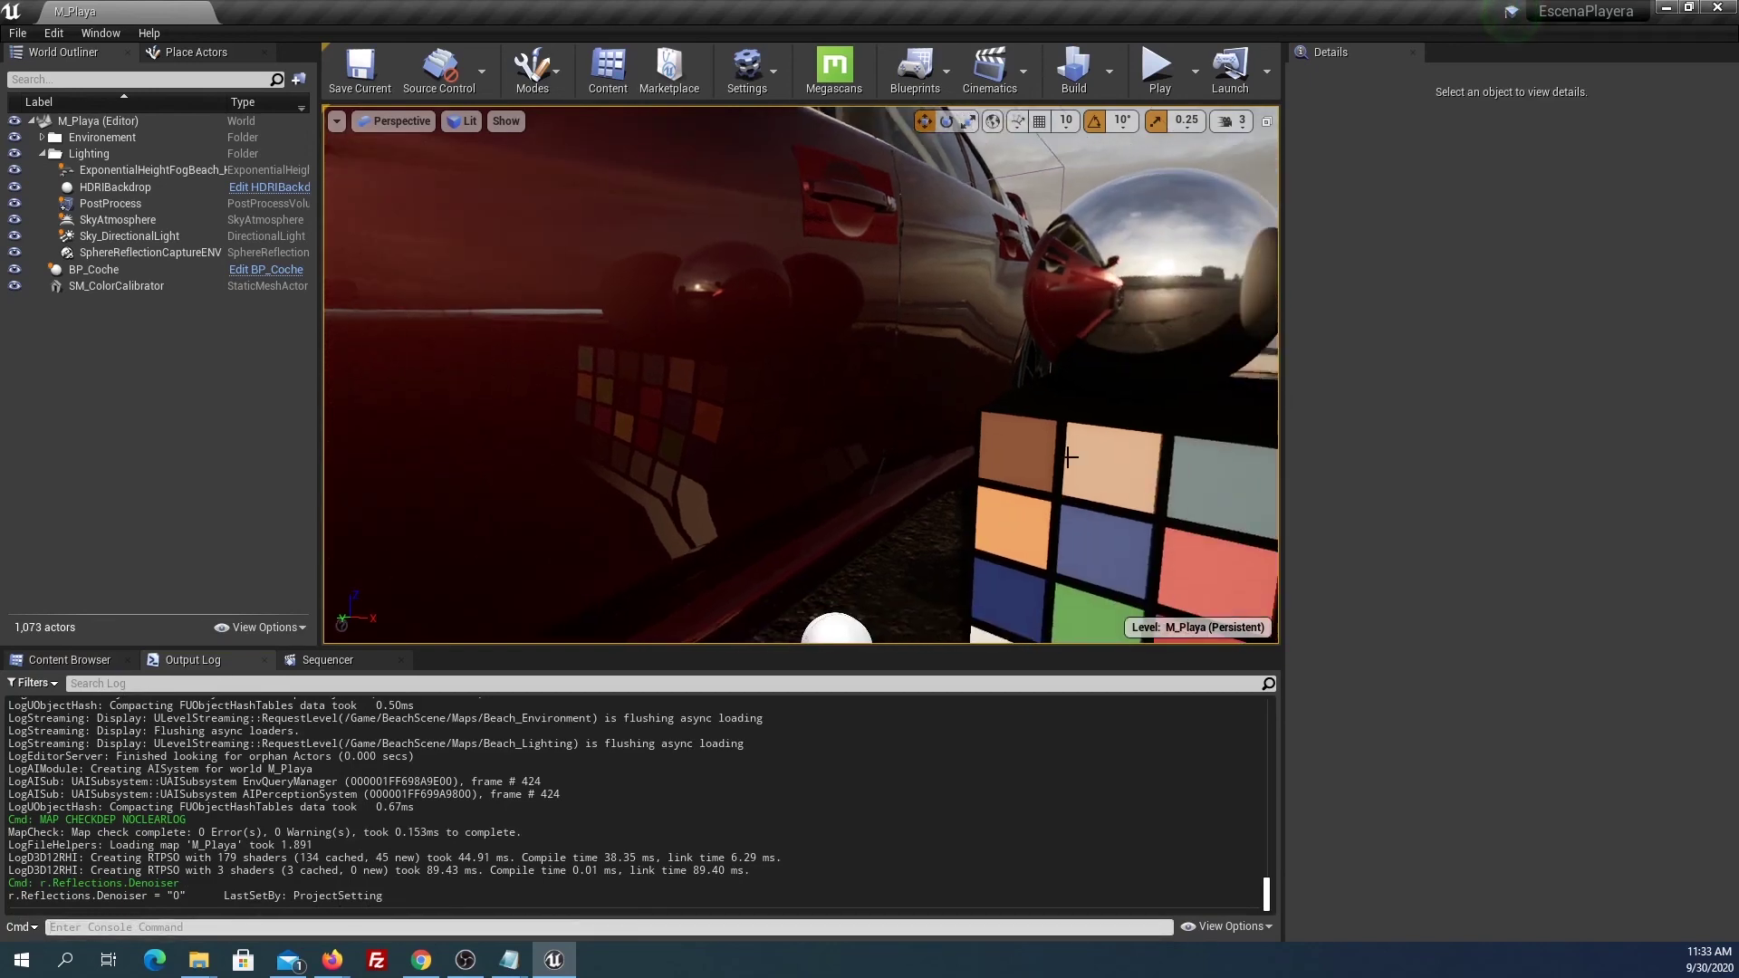
Delete SM_ColorCalibrator from the viewport and orbit around the red car to check it.
{"action": "left_click", "coordinate": [1127, 451]}
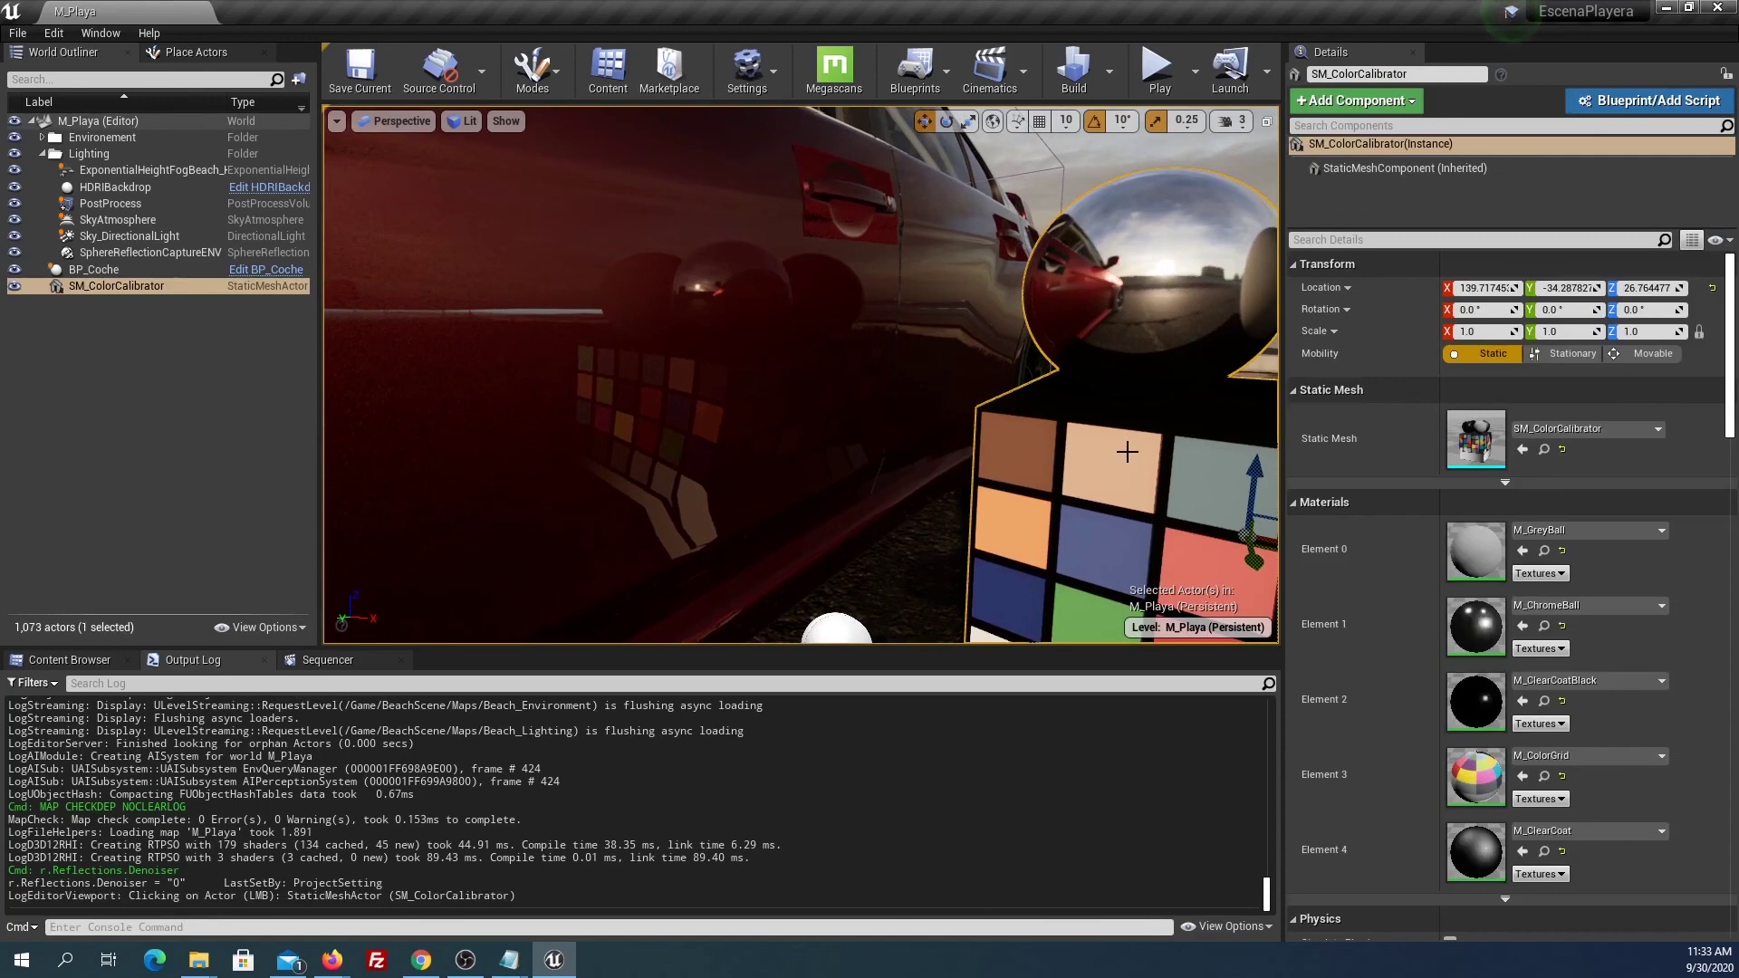
{"action": "key", "text": "Delete"}
{"action": "right_click_drag", "start_coordinate": [801, 375], "coordinate": [800, 375]}
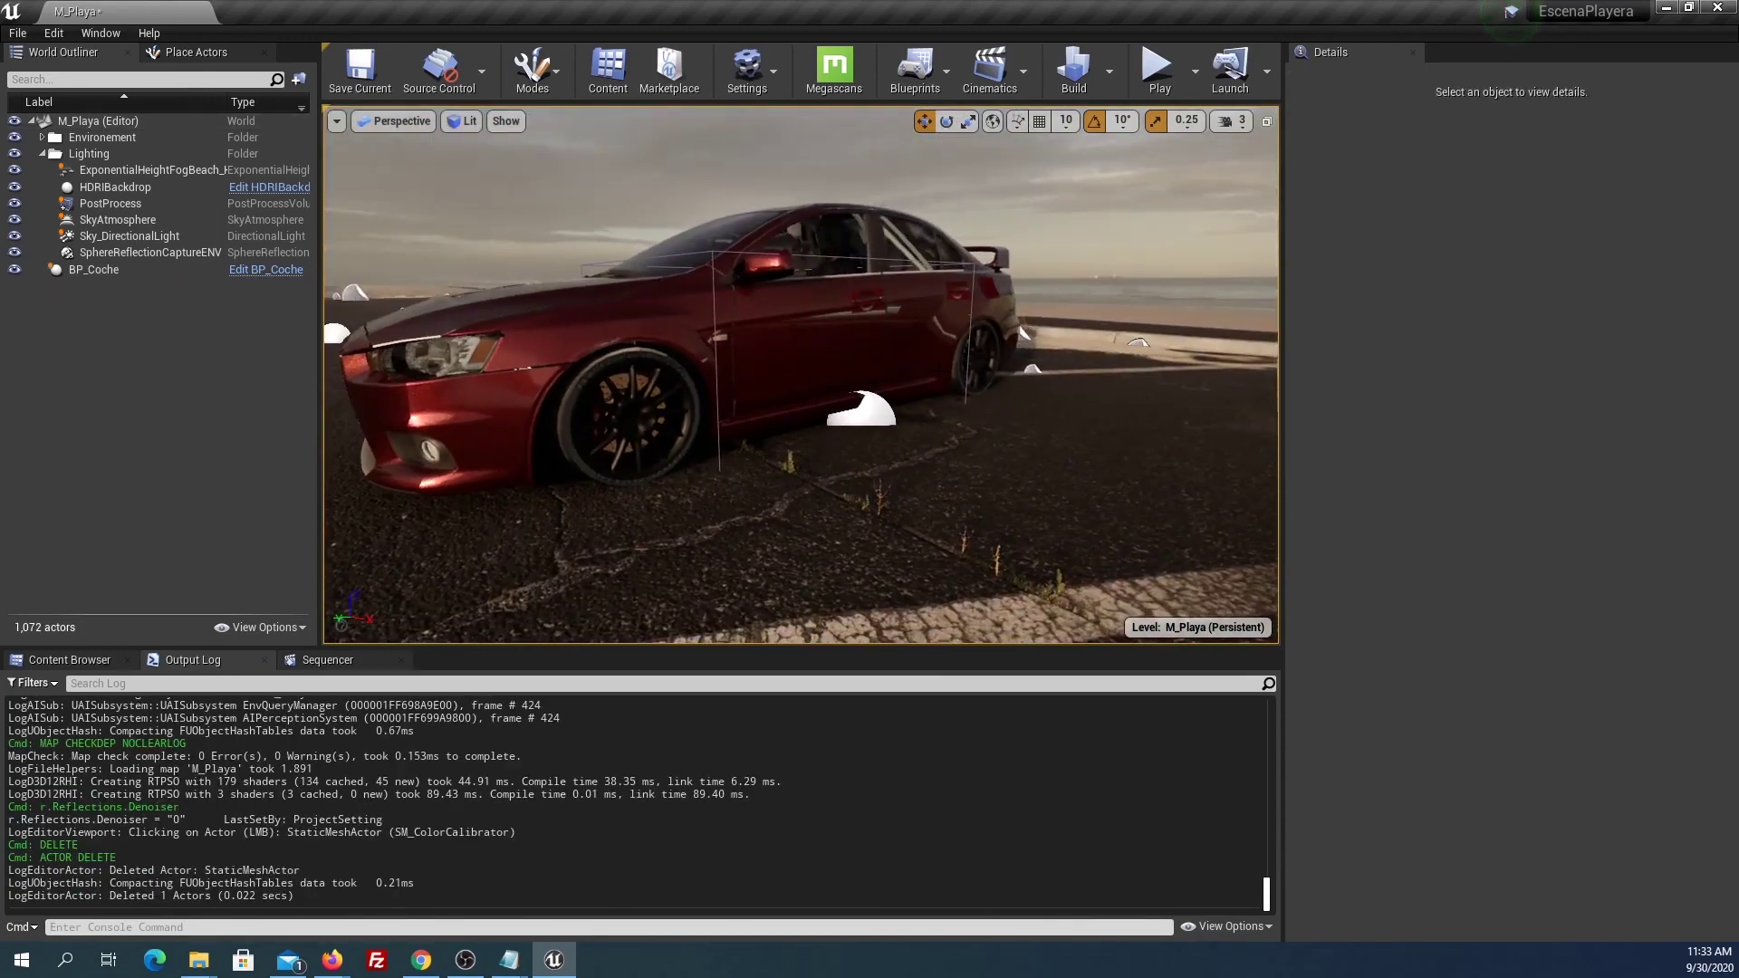
{"action": "right_click_drag", "start_coordinate": [801, 375], "coordinate": [800, 375]}
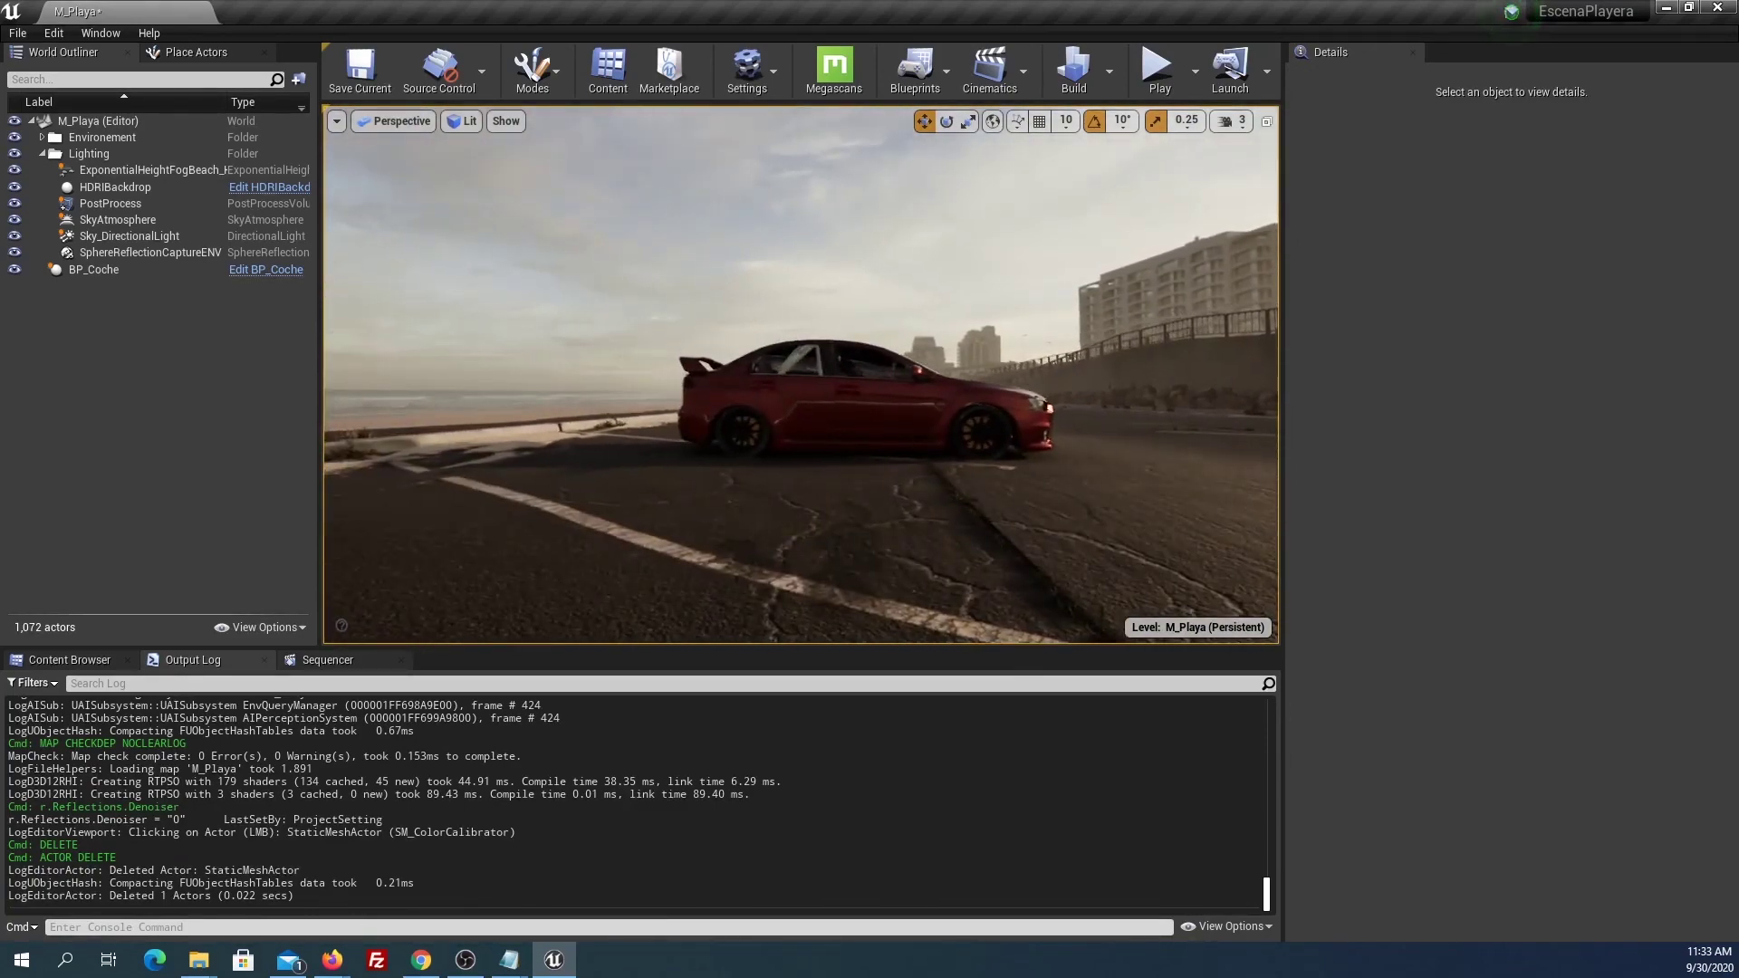